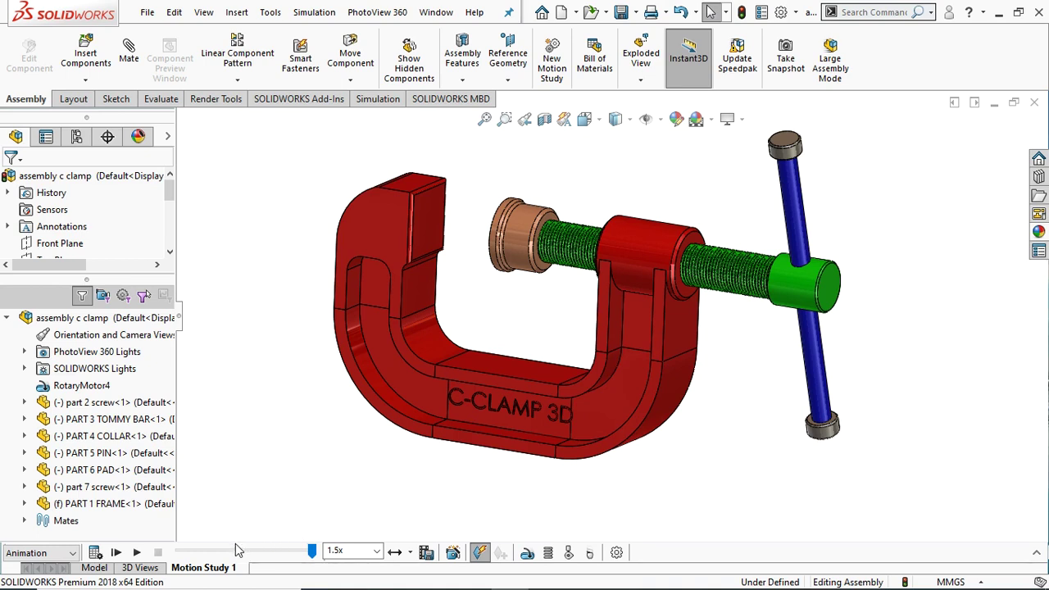
- Play the motion study animation of the C-clamp assembly
left_click(137, 553)
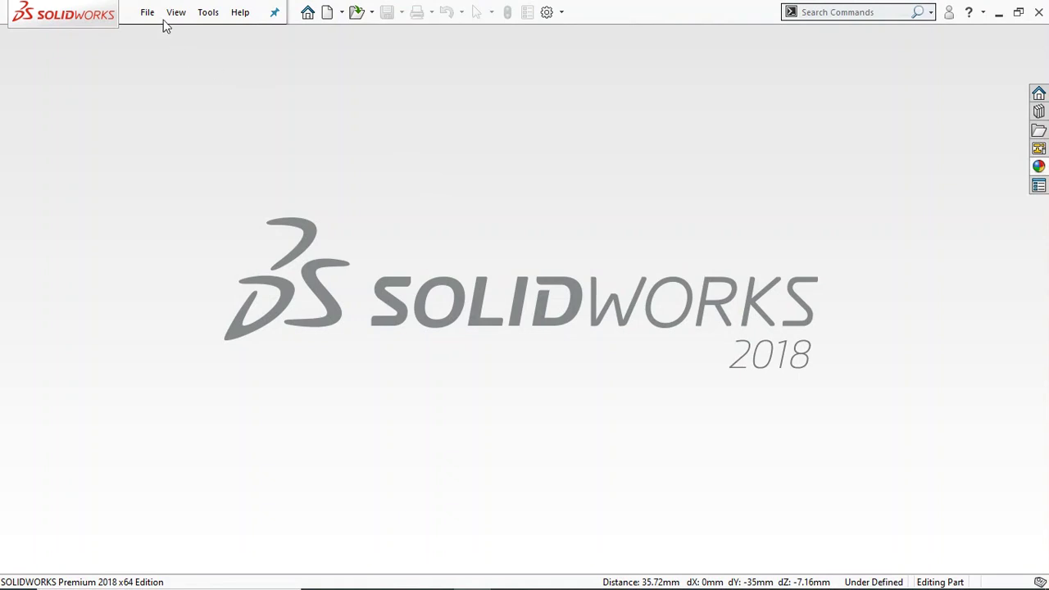
- Create a new part document and apply the Plain White scene
left_click(147, 12)
left_click(163, 38)
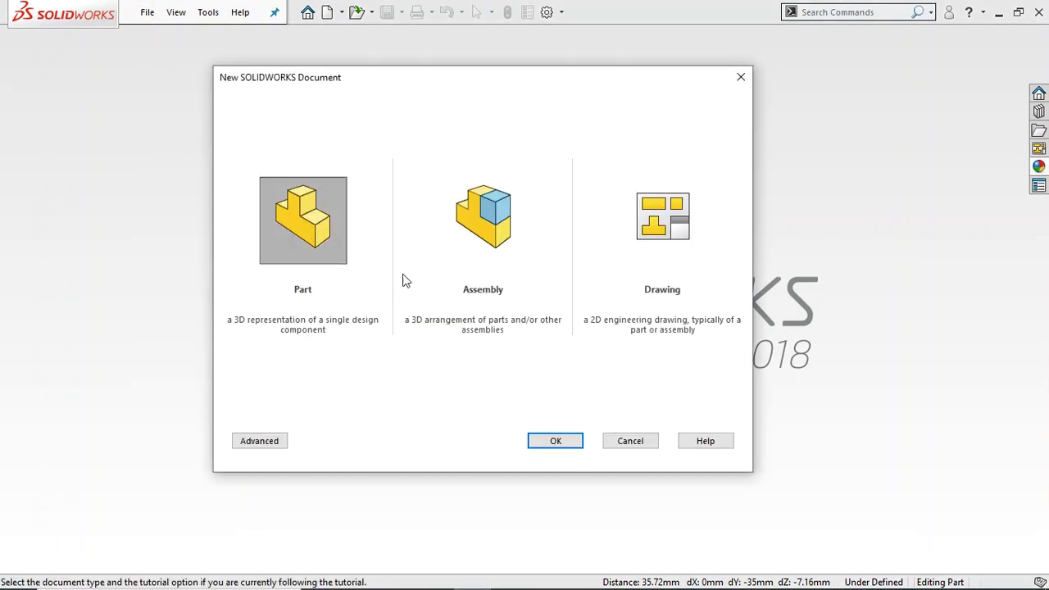
left_click(553, 440)
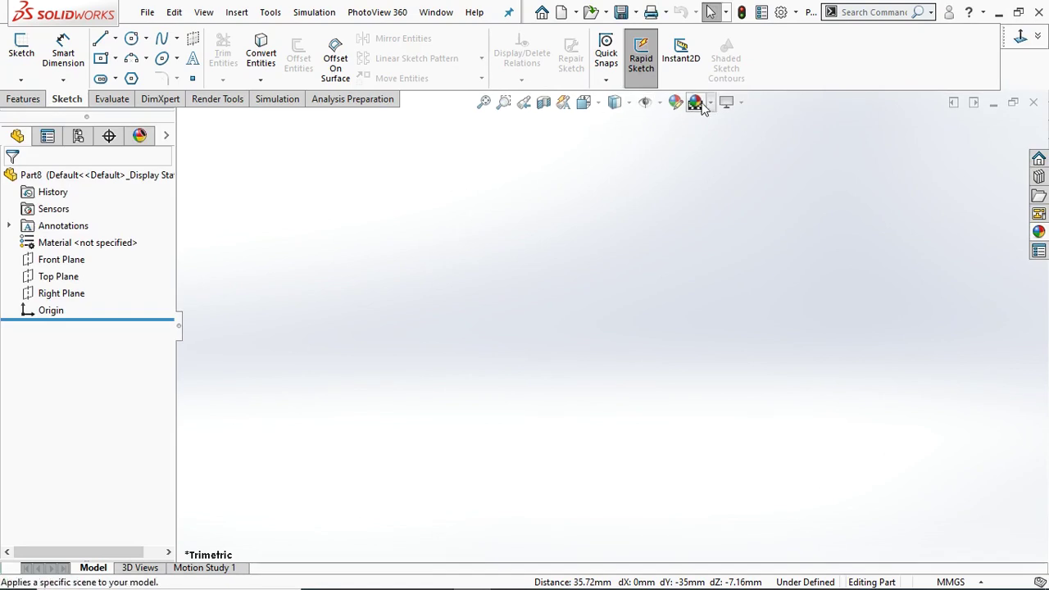
left_click(711, 105)
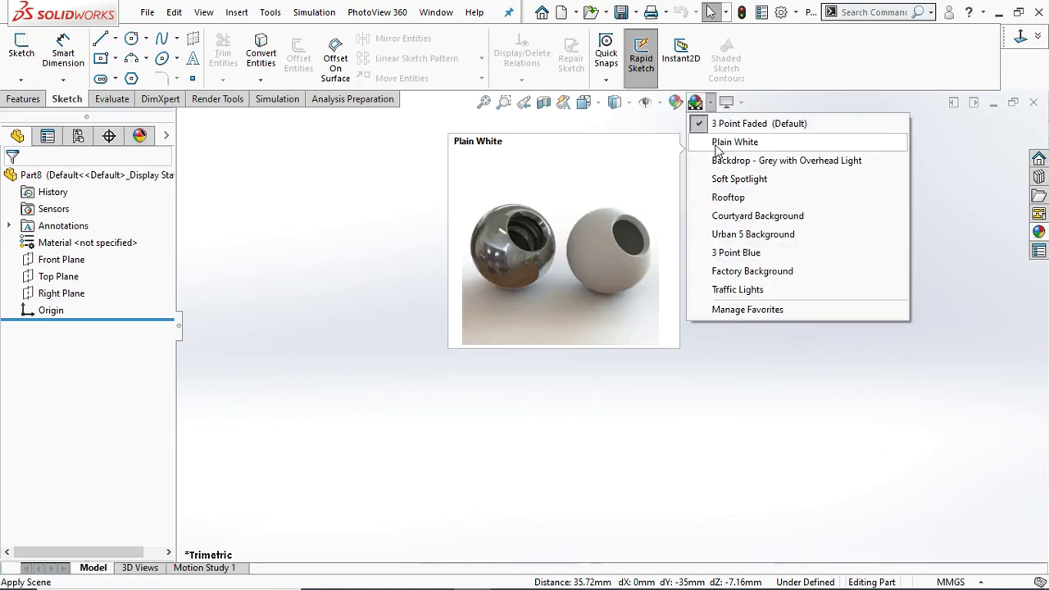
left_click(730, 143)
- Sketch on the Front Plane a horizontal line leftward from the origin and a vertical line about 59 mm up from its far end
left_click(66, 260)
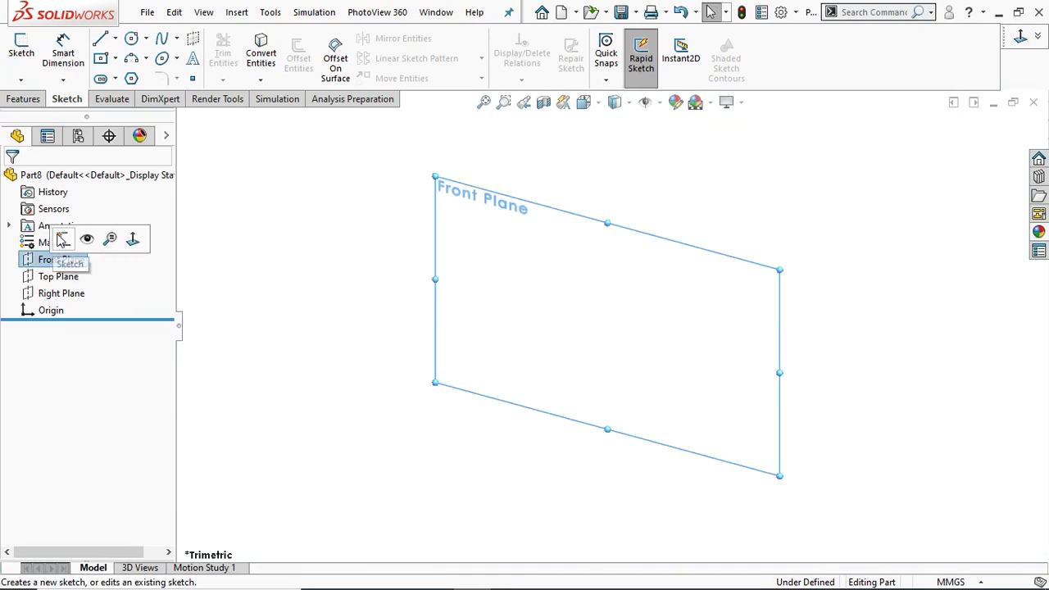
left_click(88, 237)
left_click(100, 38)
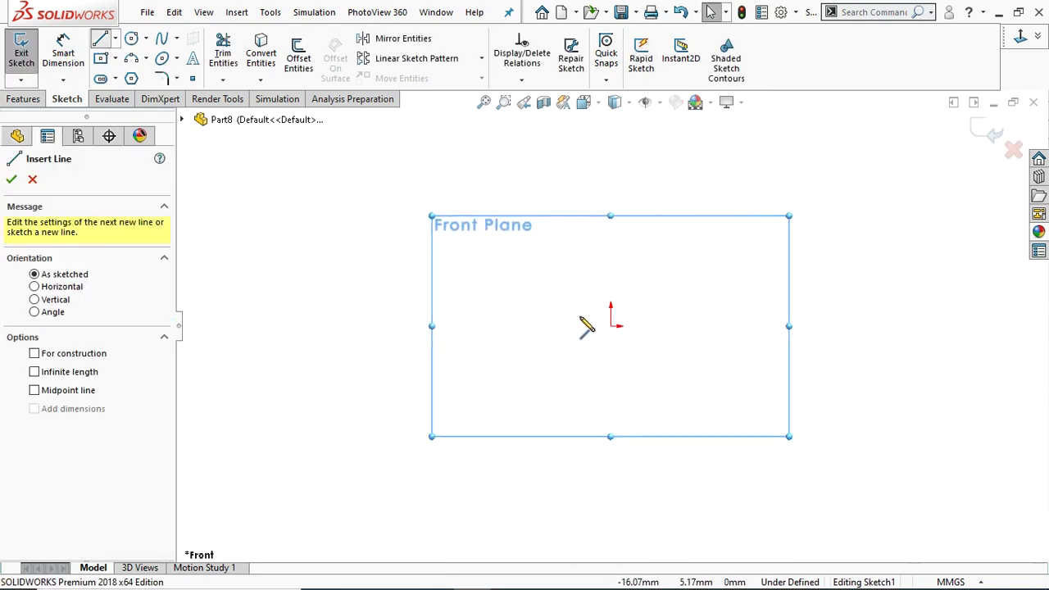
left_click(611, 326)
left_click(439, 326)
left_click(440, 207)
right_click(444, 206)
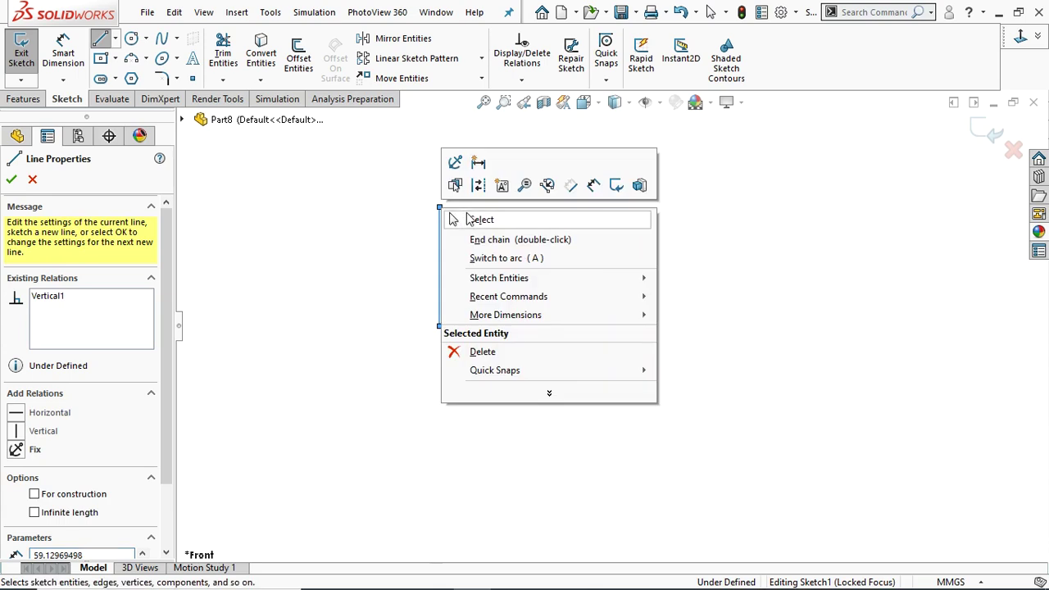
left_click(480, 221)
- Draw a second vertical line about 59 mm up from the origin, level with the first one's upper end
key("l")
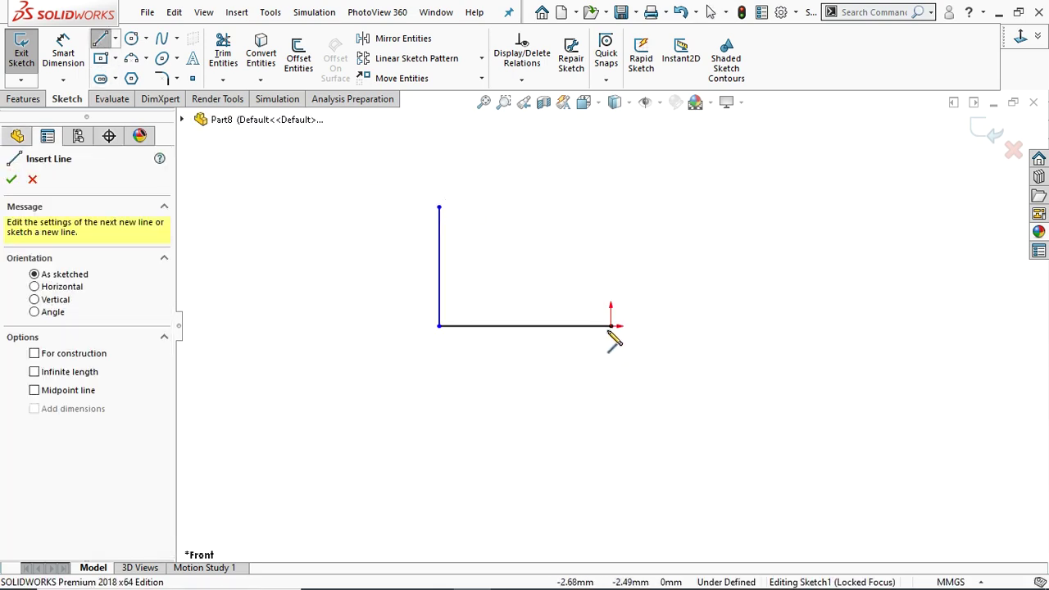
left_click(611, 326)
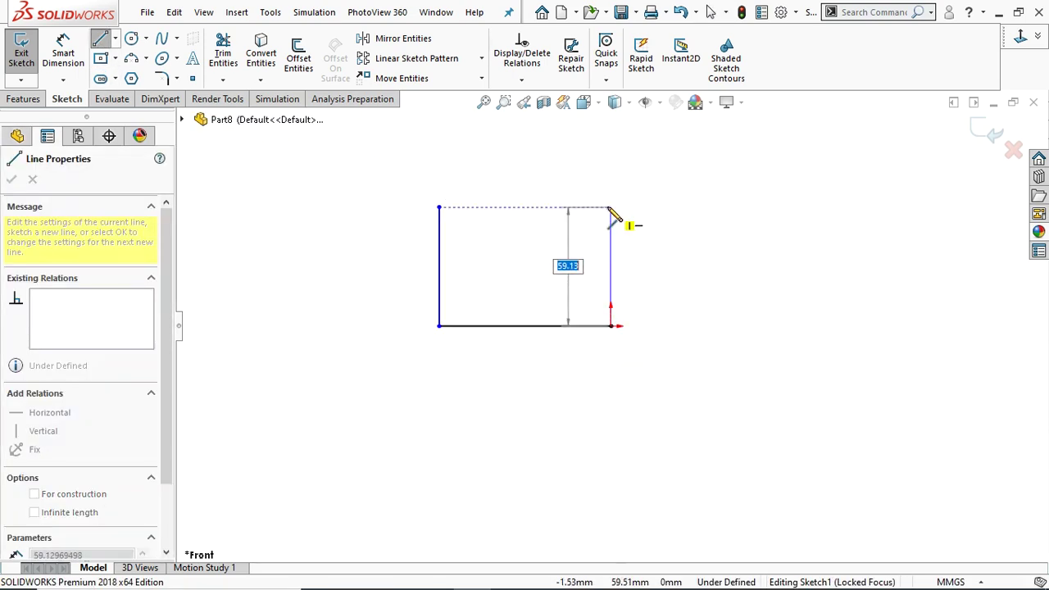
left_click(610, 207)
right_click(613, 210)
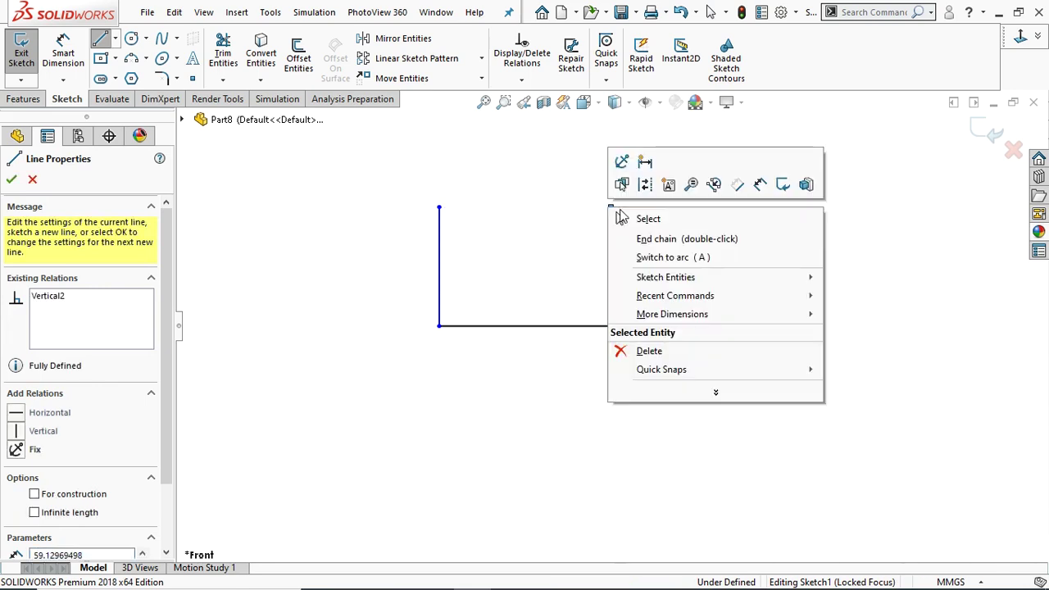
left_click(628, 216)
left_click(614, 252)
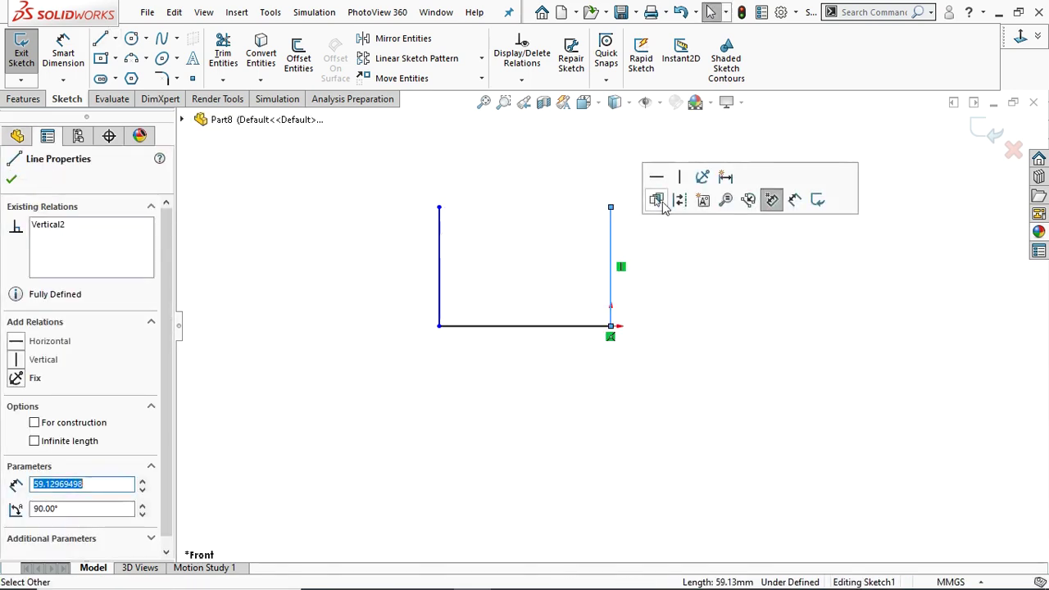
left_click(11, 179)
- Dimension the left vertical line's length to 60 mm
left_click(61, 65)
left_click(438, 261)
left_click(381, 273)
type("60")
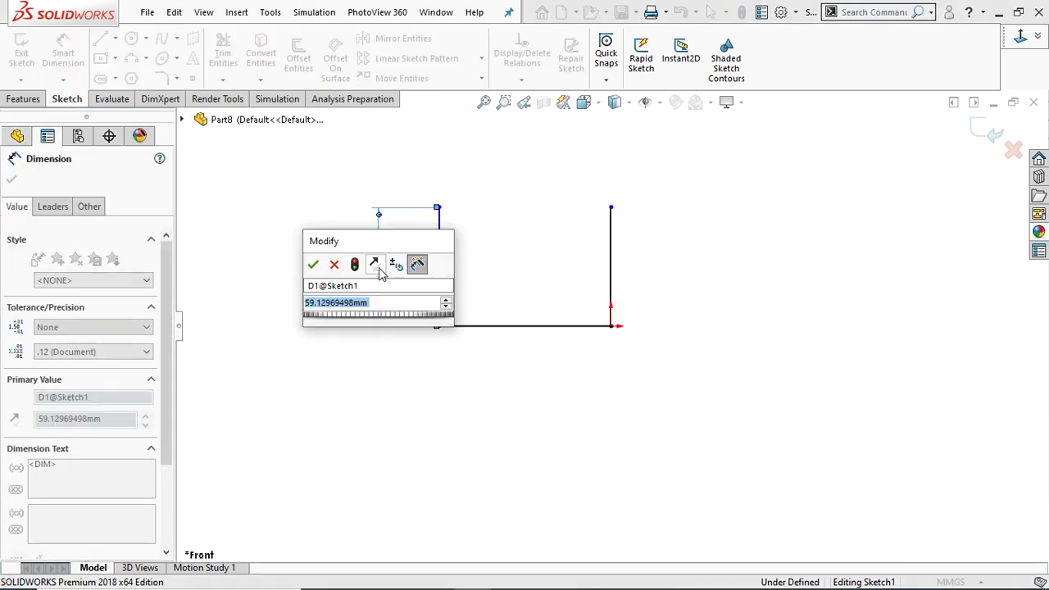
key("Return")
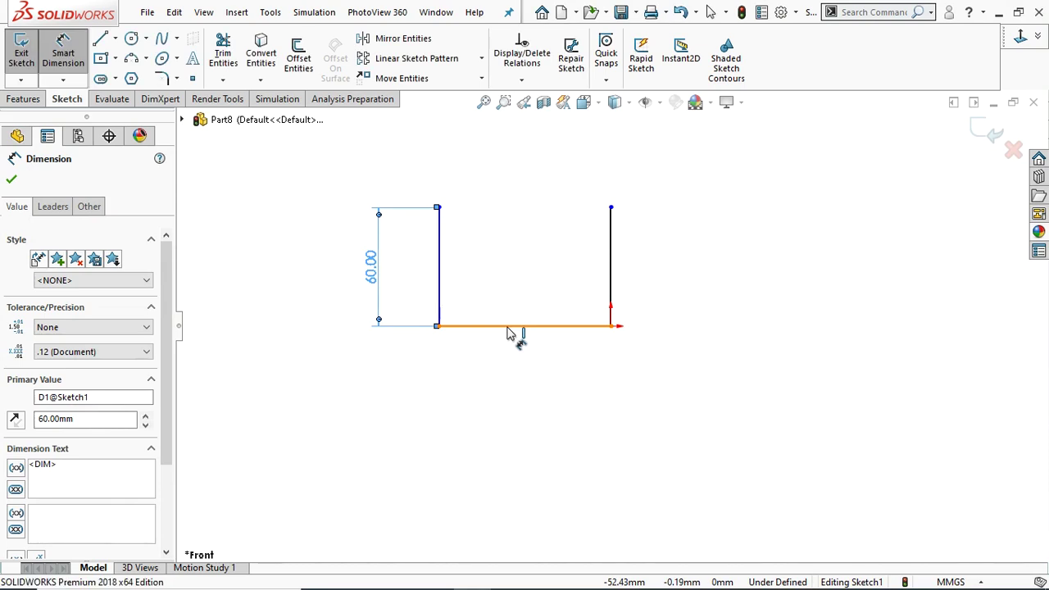
- Dimension the horizontal base line's length to 135 mm
left_click(508, 327)
left_click(520, 391)
type("135")
key("Return")
scroll(328, 274, "up", 3)
scroll(535, 309, "down", 2)
left_click(12, 179)
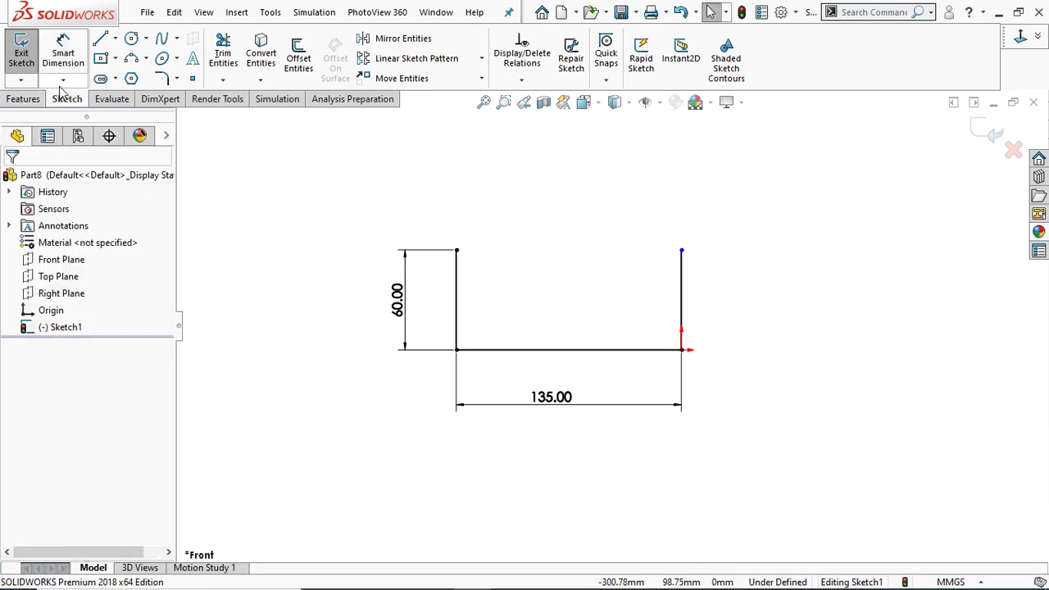
- Round both lower corners of the U-shaped profile with 25 mm sketch fillets and exit the sketch
left_click(162, 78)
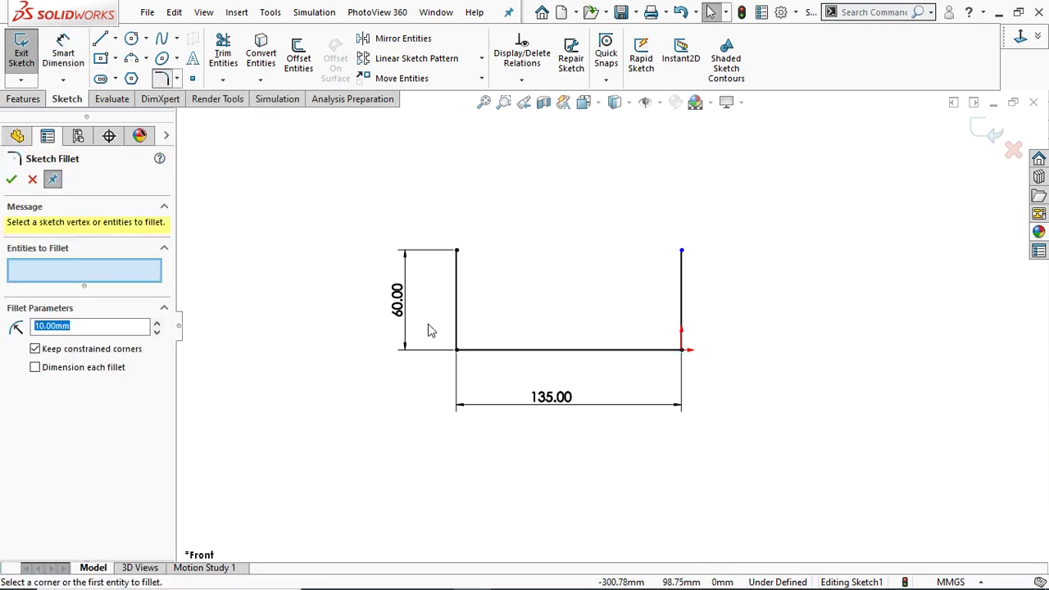
left_click(458, 349)
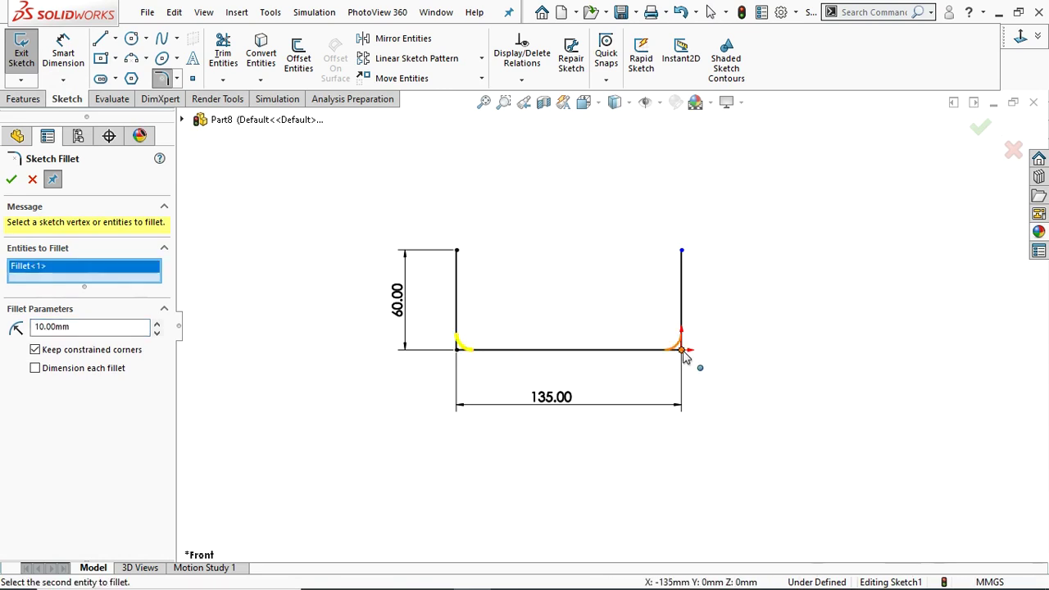
left_click(681, 350)
left_click_drag(86, 339, 4, 343)
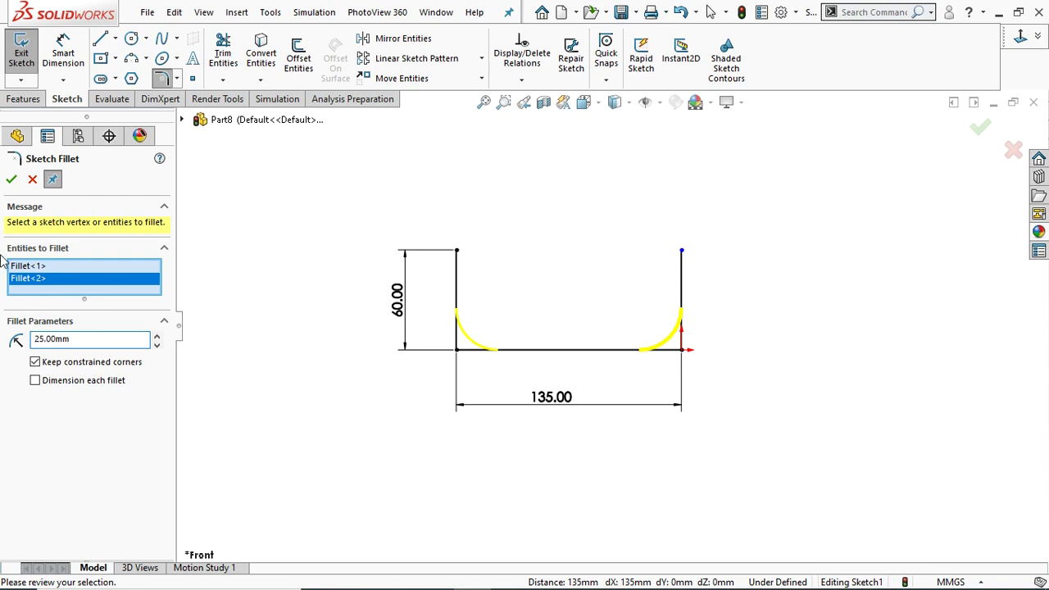
left_click(11, 179)
key("z")
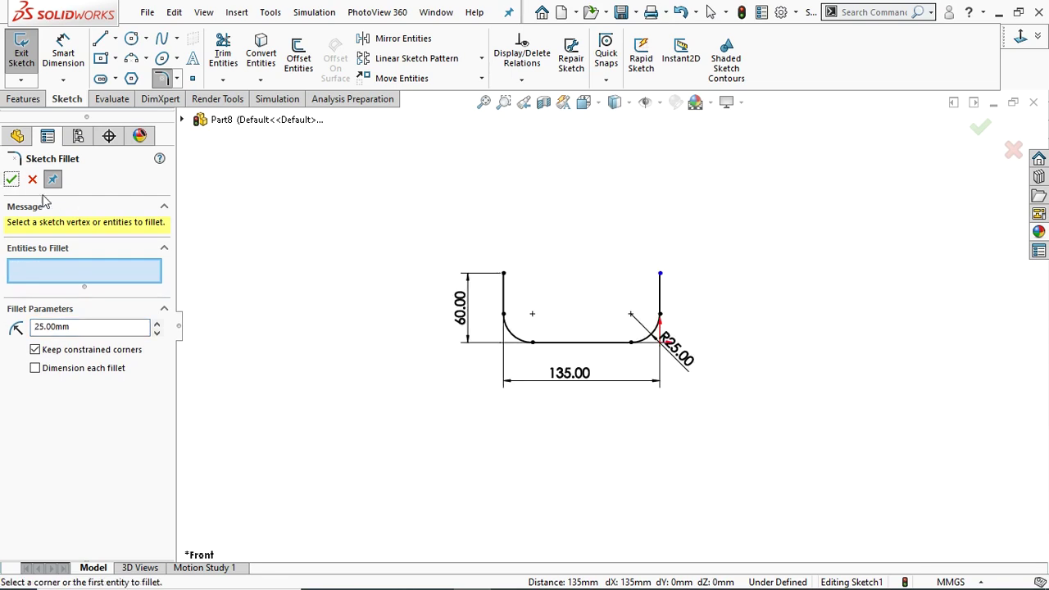
left_click(12, 180)
key("f")
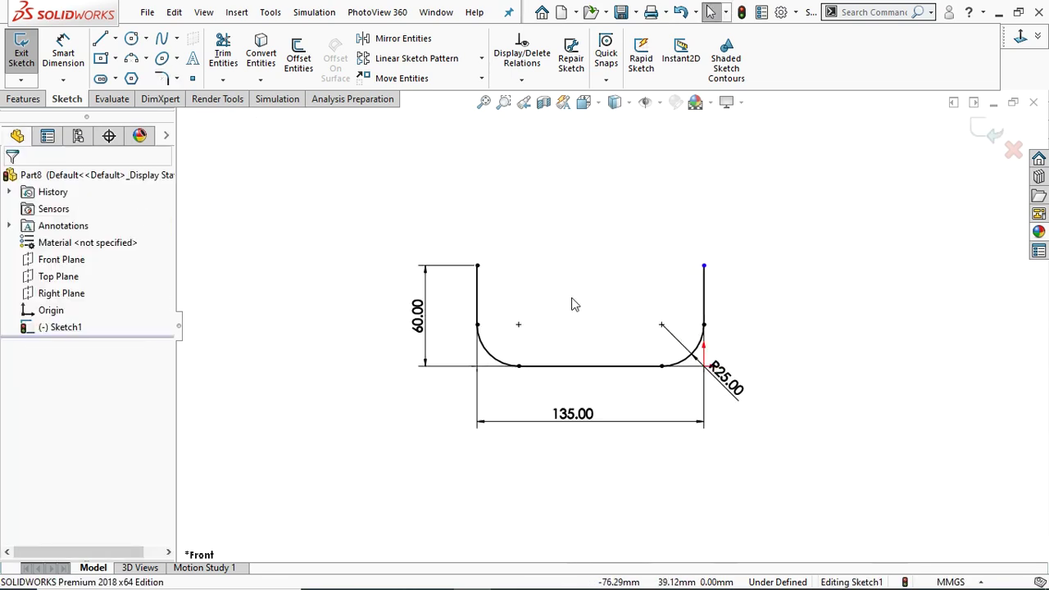
key("z")
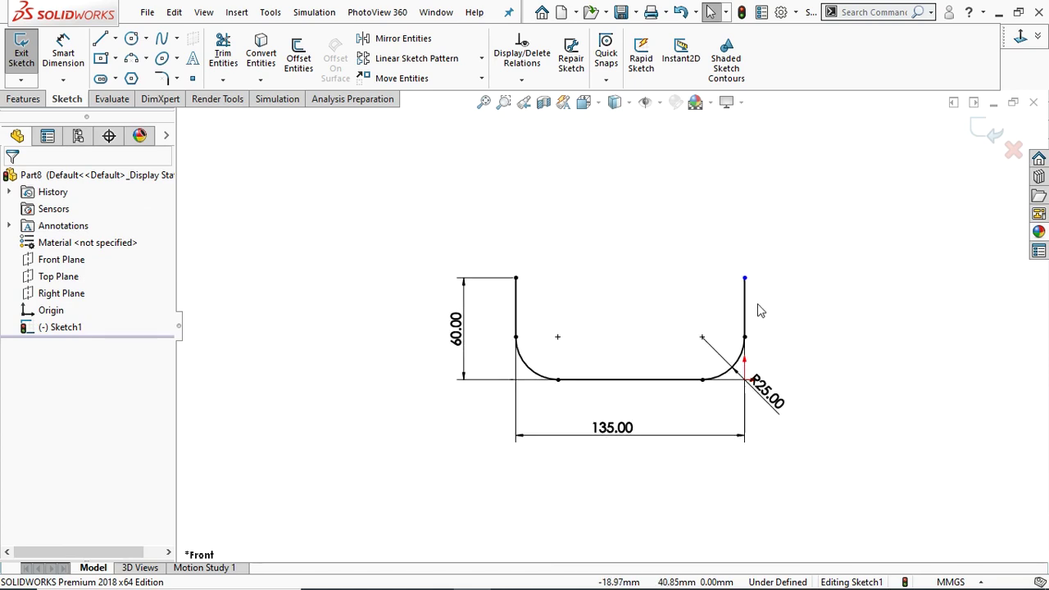
left_click(993, 133)
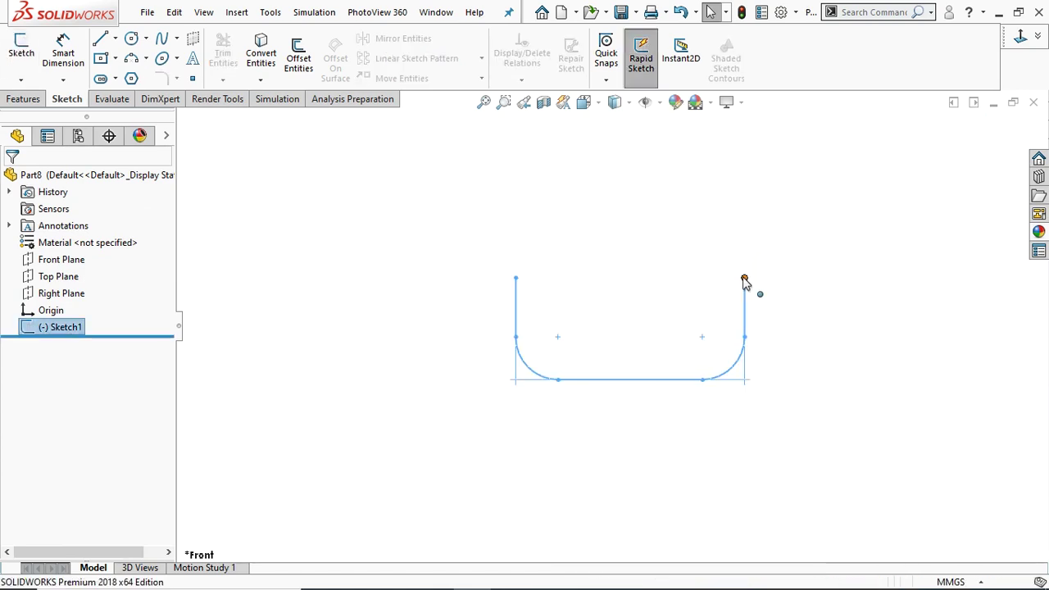
- Create a reference plane perpendicular to the right vertical line and coincident with its upper endpoint
left_click(24, 99)
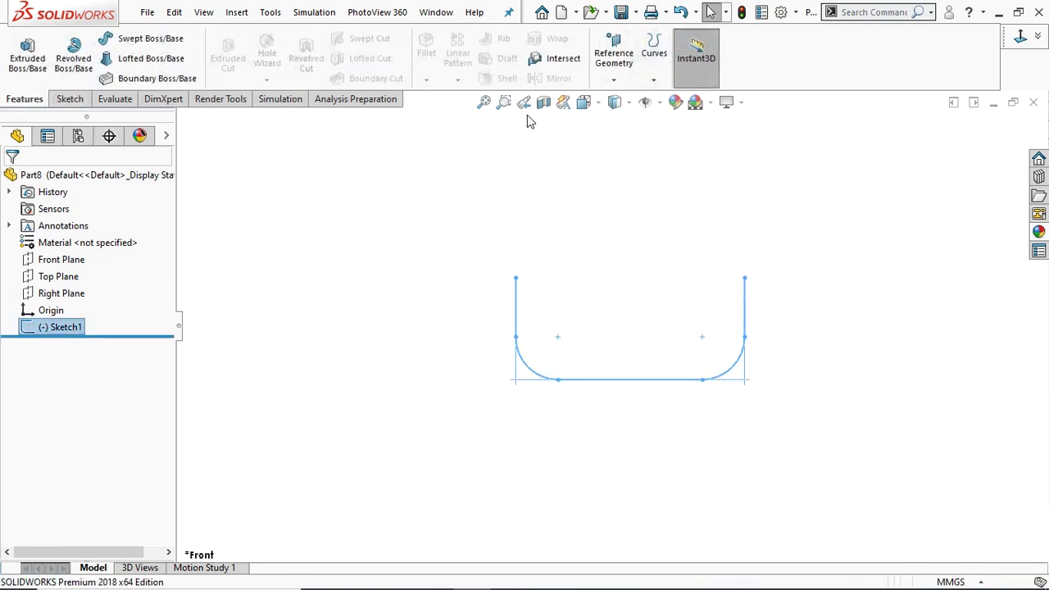
left_click(616, 80)
left_click(627, 98)
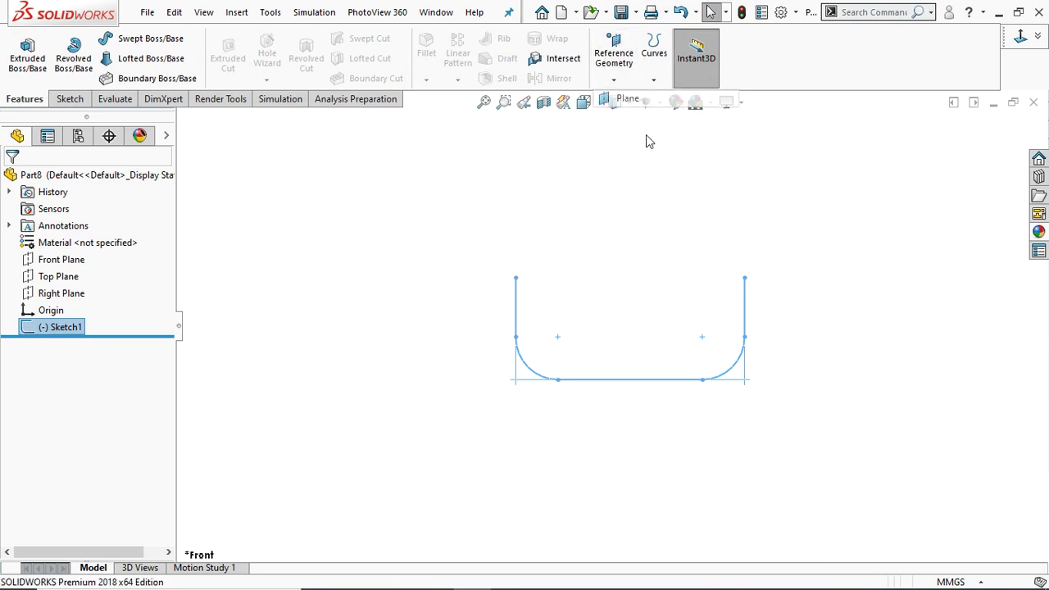
left_click(745, 283)
left_click(745, 278)
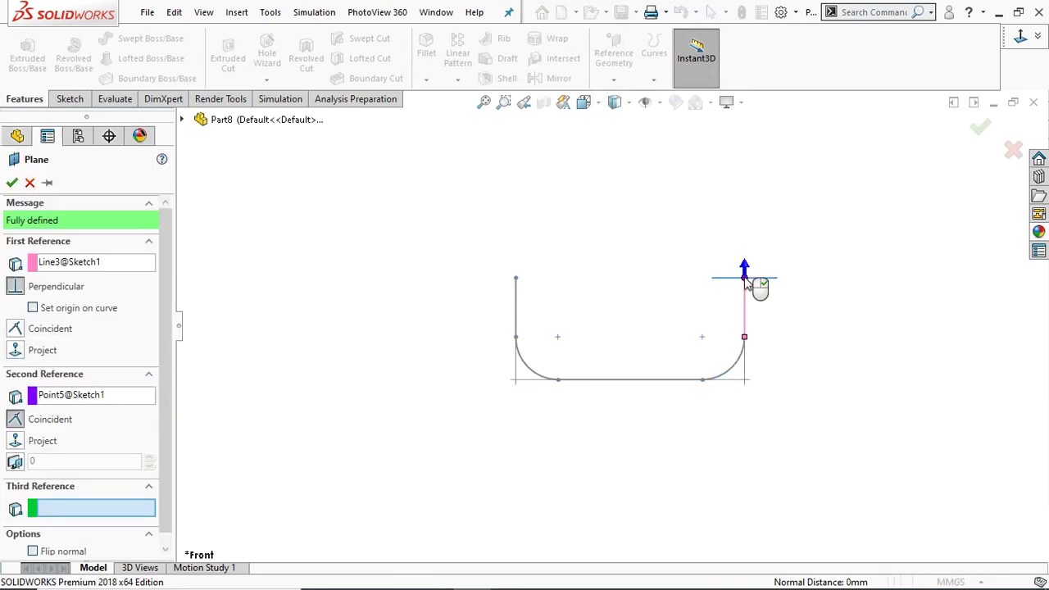
middle_click_drag(851, 308, 752, 320)
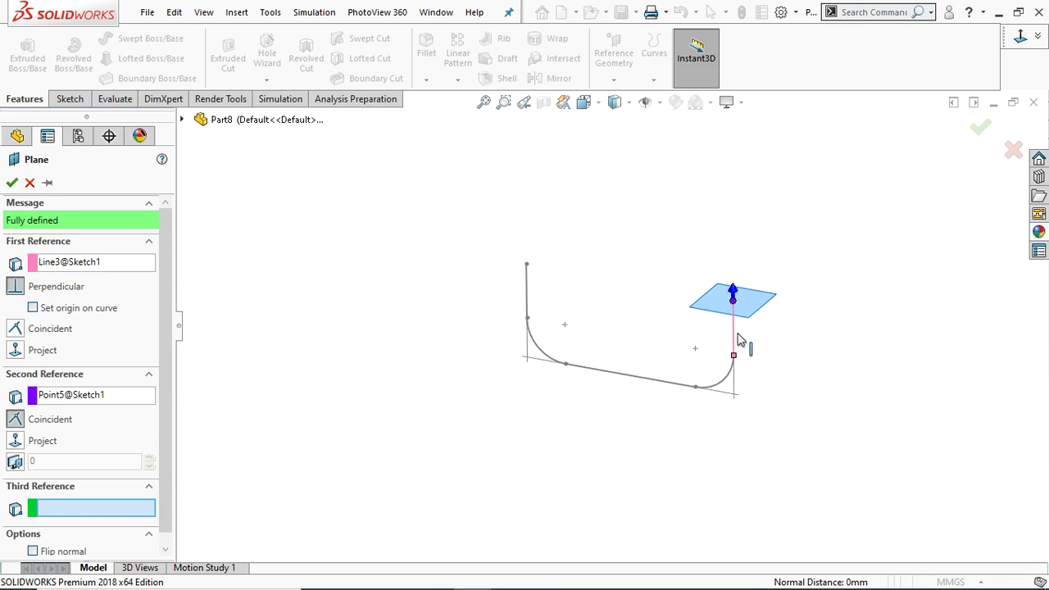
left_click(12, 183)
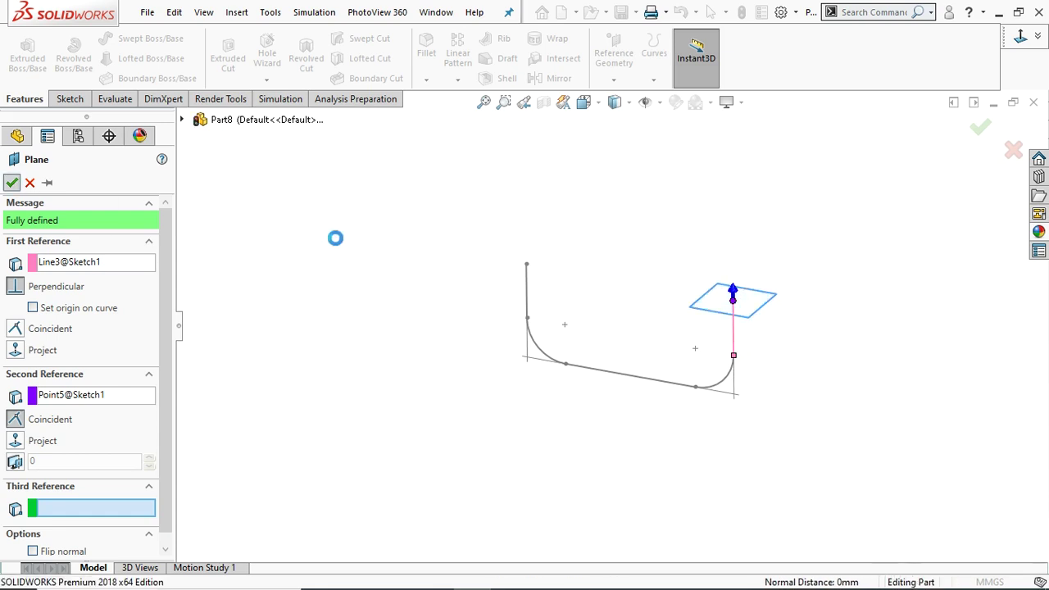
- Start a sketch on the new plane and draw a vertical line about 61 mm long crossing the origin
left_click(50, 345)
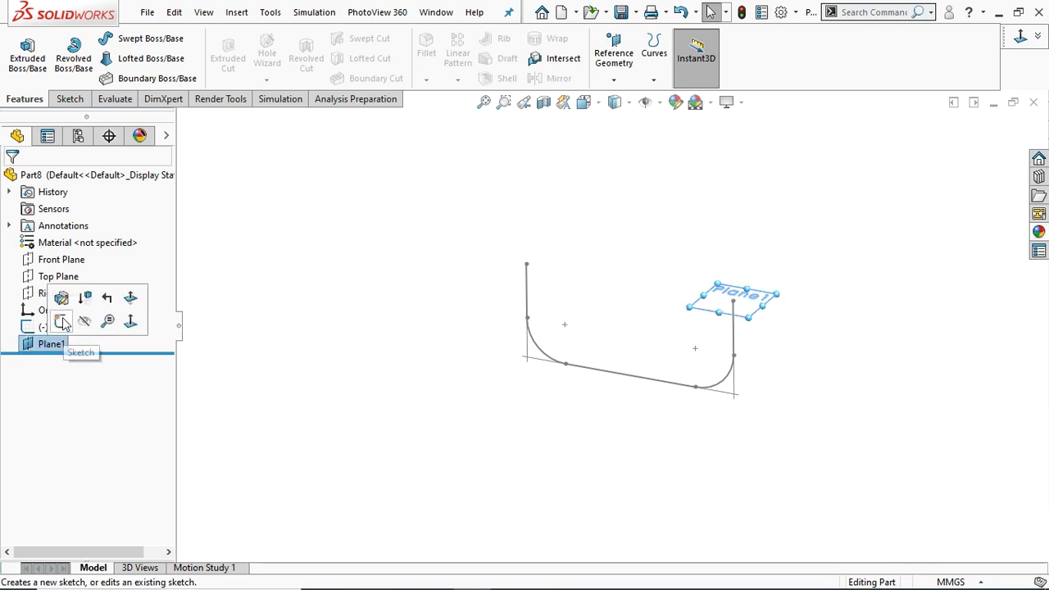
left_click(47, 321)
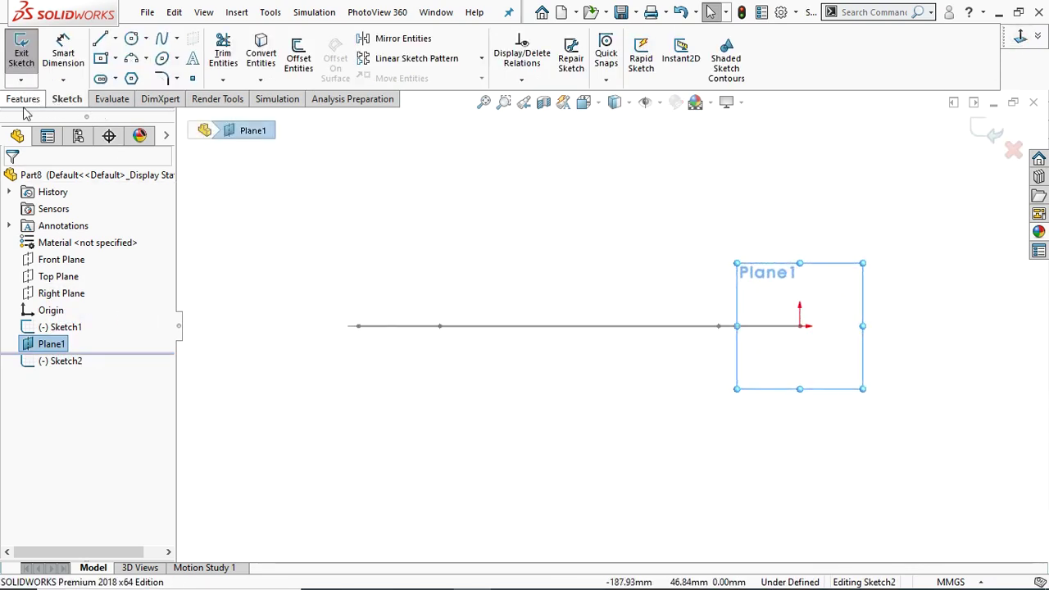
left_click(100, 41)
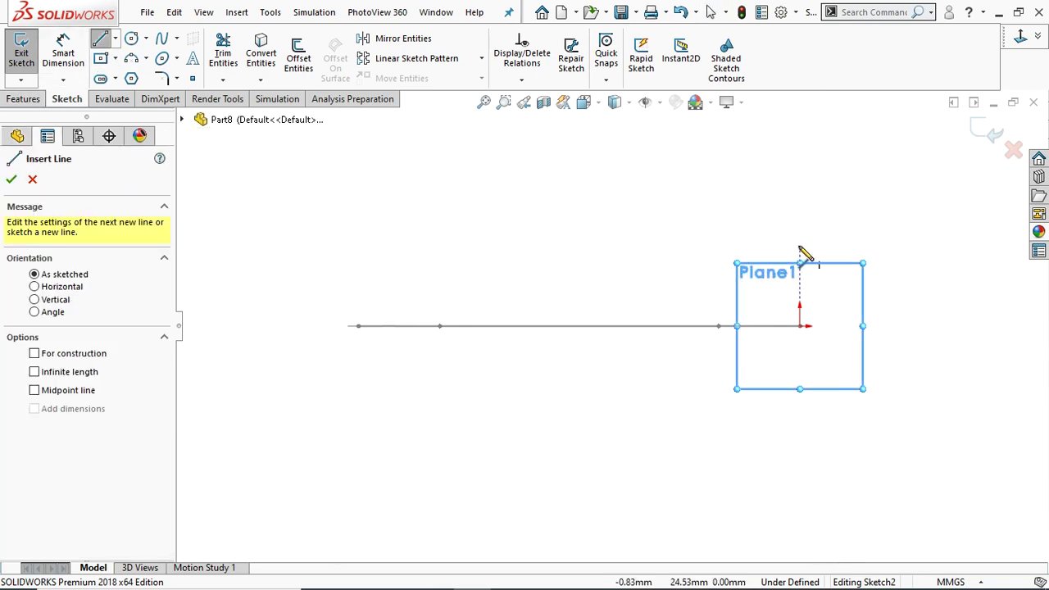
left_click_drag(800, 250, 800, 448)
right_click(801, 450)
left_click(817, 405)
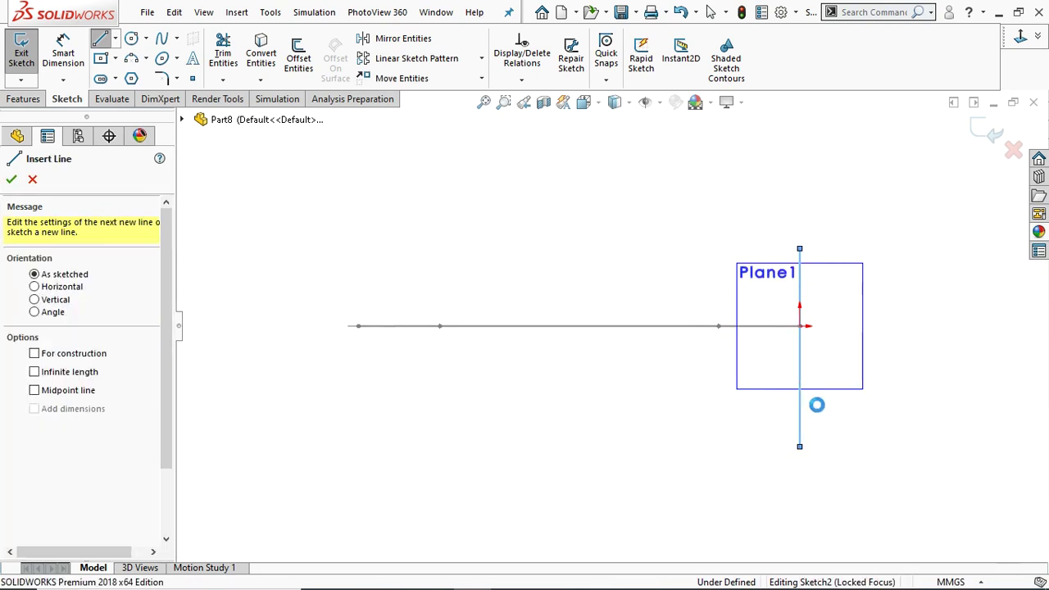
- Add a coincident relation between the vertical line's midpoint and the right corner arc of the U-shaped sketch
scroll(831, 356, "down", 3)
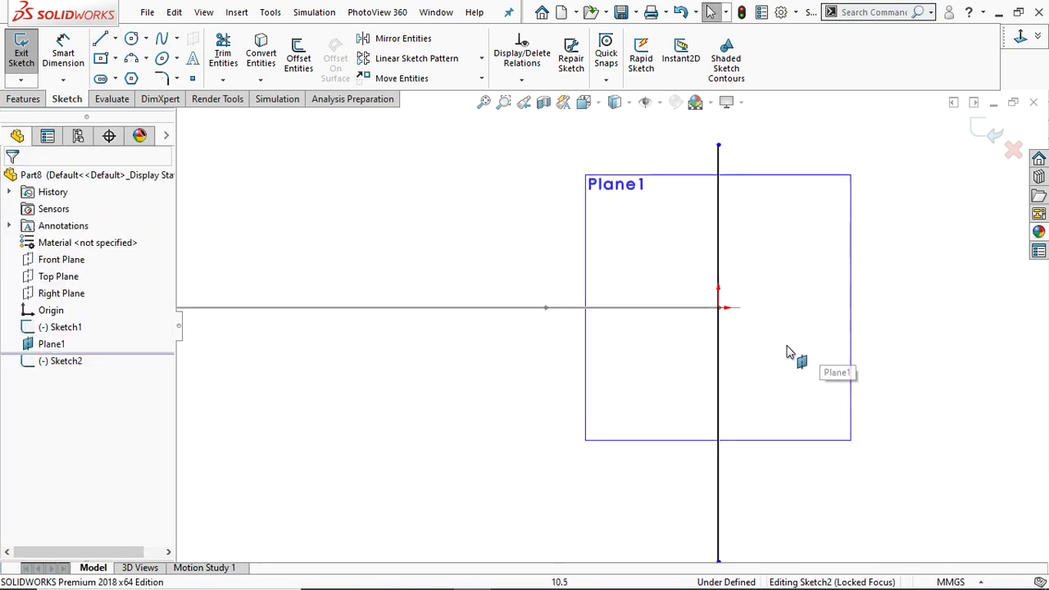
left_click(718, 358)
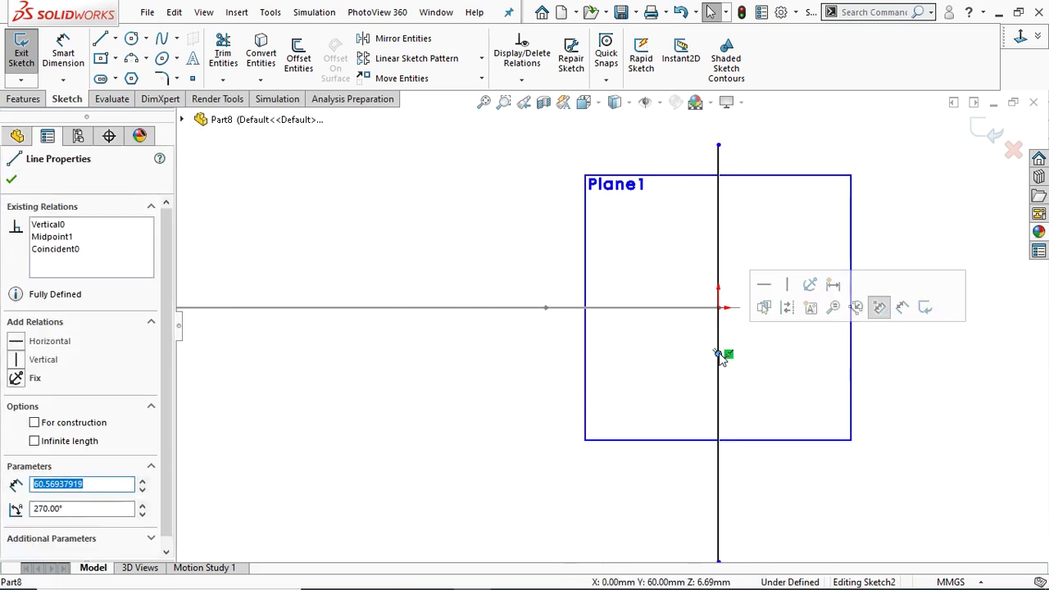
left_click(659, 310)
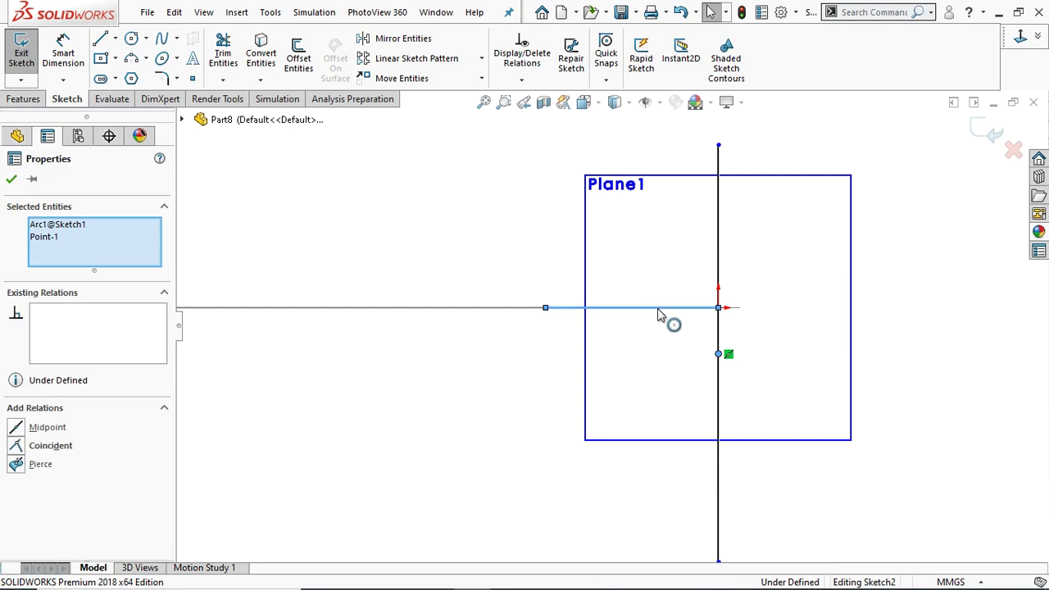
left_click(28, 447)
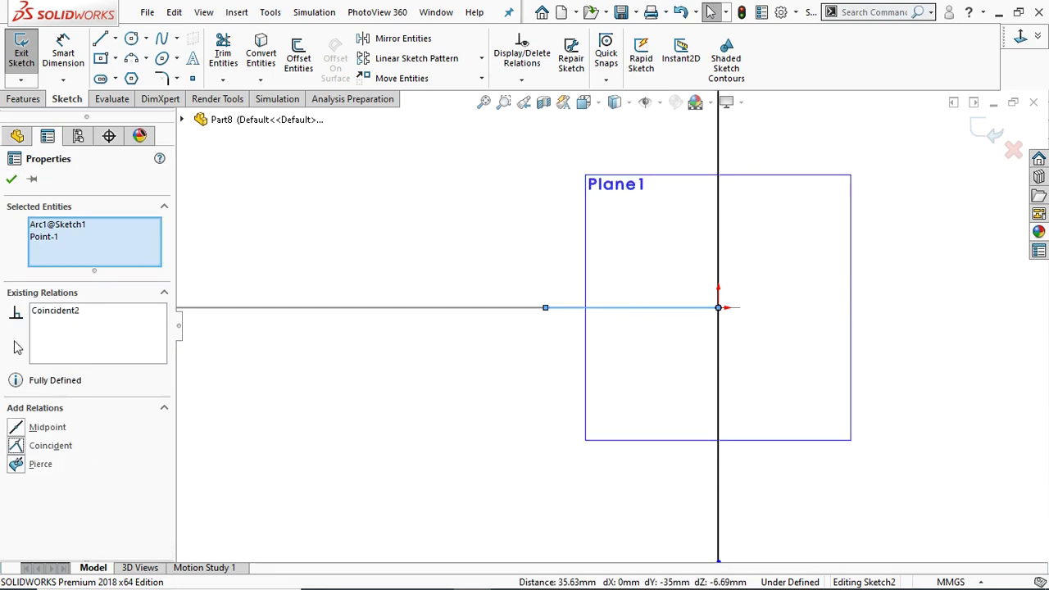
left_click(10, 181)
scroll(661, 335, "up", 3)
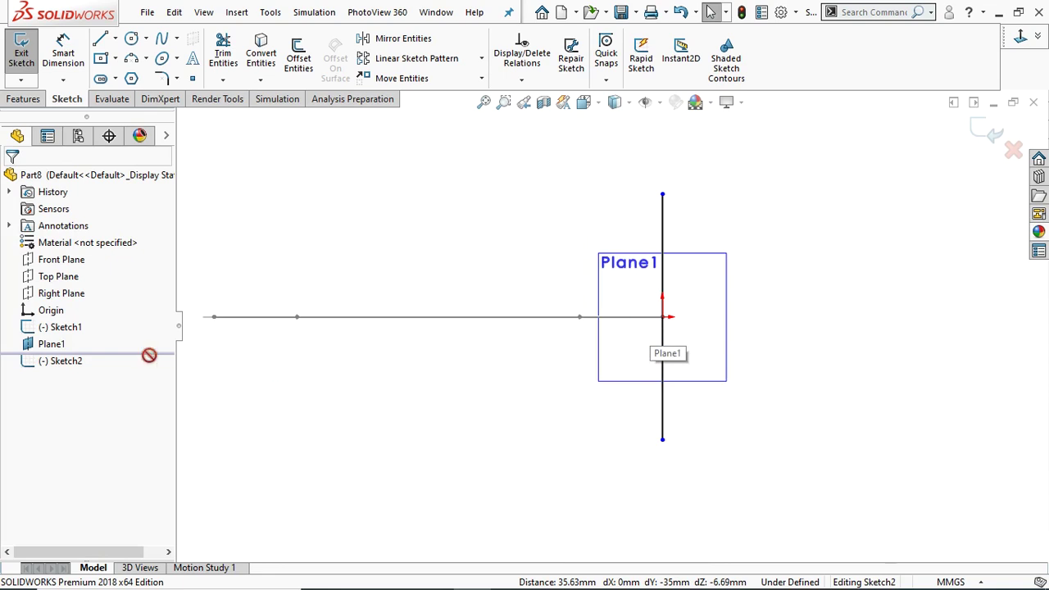
- Hide Plane1 and dimension the vertical sketch line to a length of 45 mm
left_click(54, 344)
left_click(71, 317)
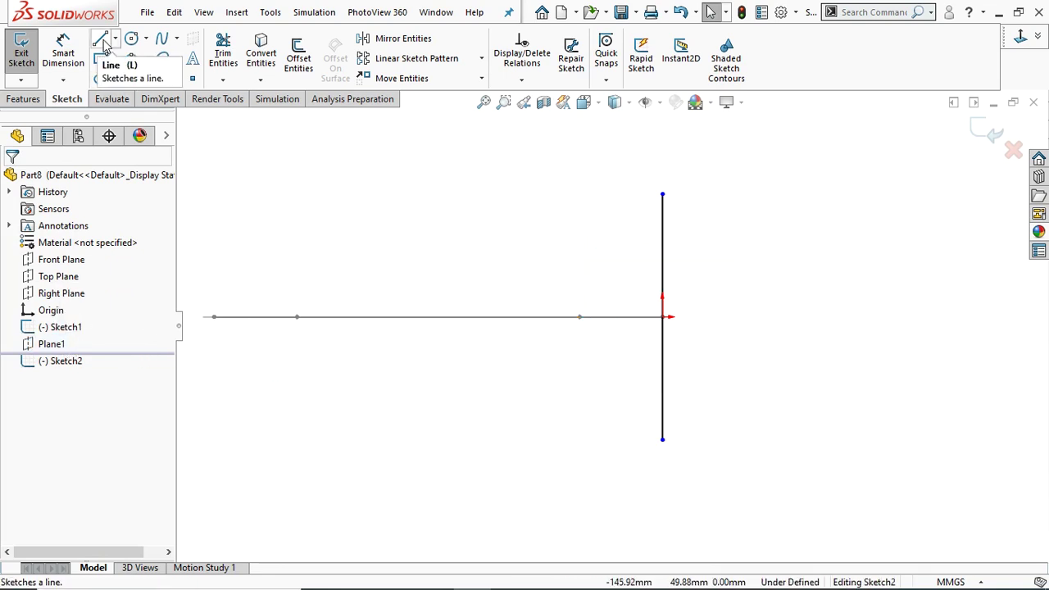
left_click(63, 51)
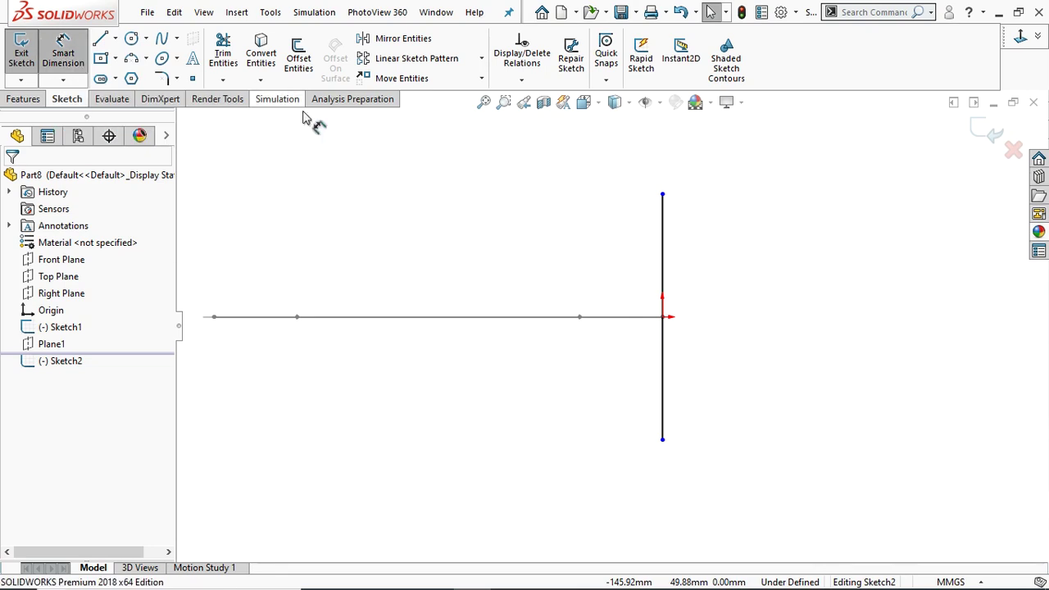
left_click(664, 277)
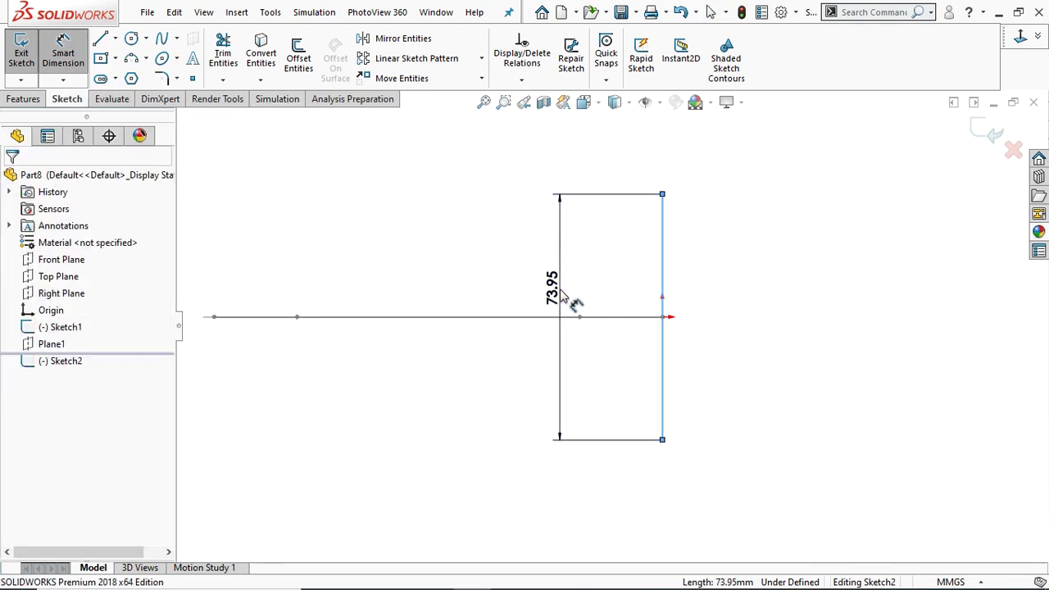
left_click(563, 296)
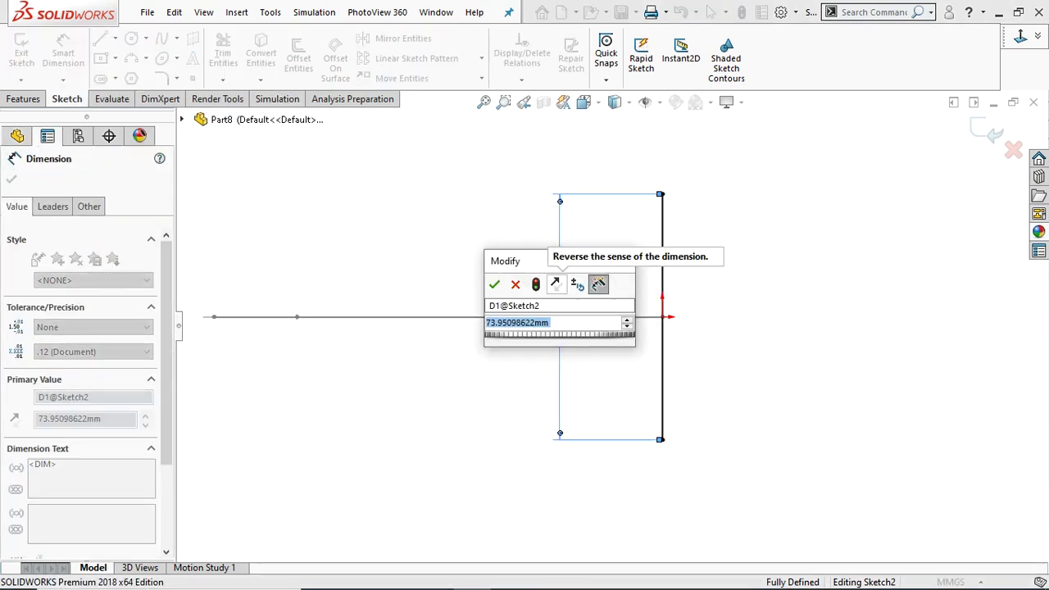
type("45")
key("Return")
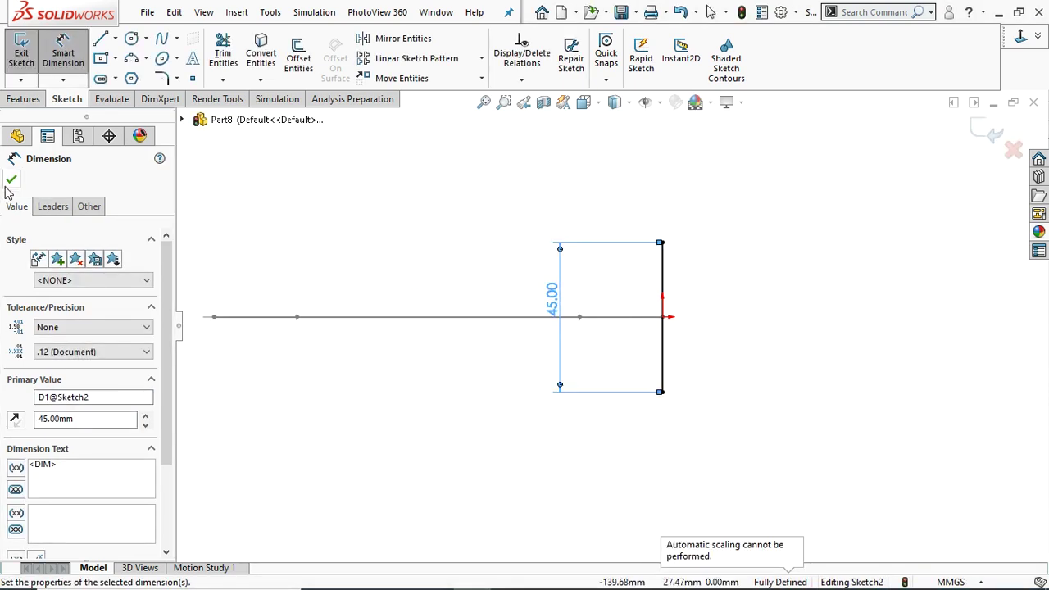
left_click(10, 181)
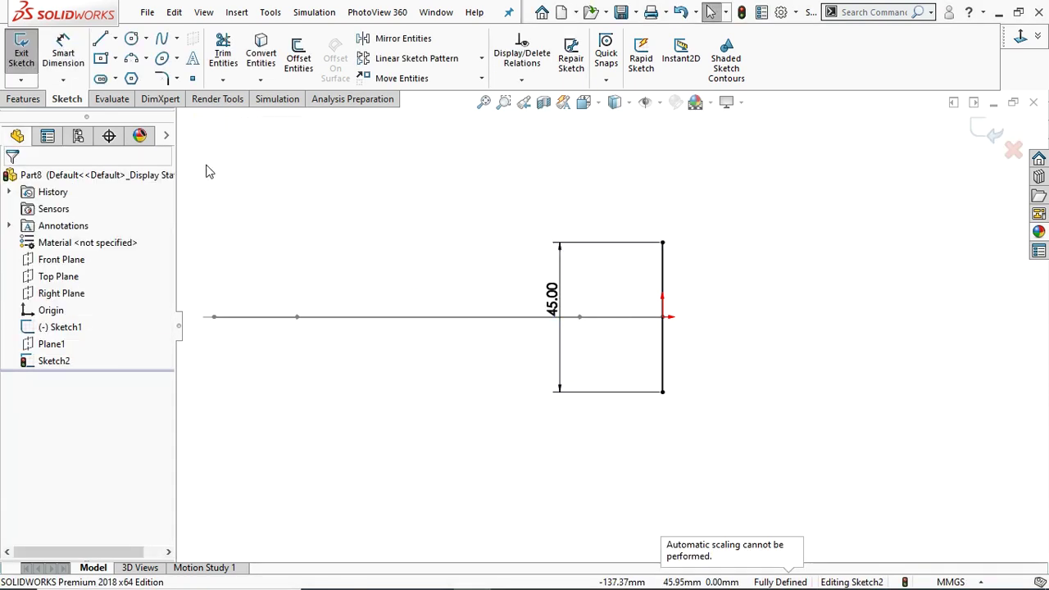
- Sketch a closed H-shaped outline of horizontal and vertical lines from the 45 mm line's upper endpoint to its lower one, with a crossbar about 14.5 mm thick
left_click(100, 41)
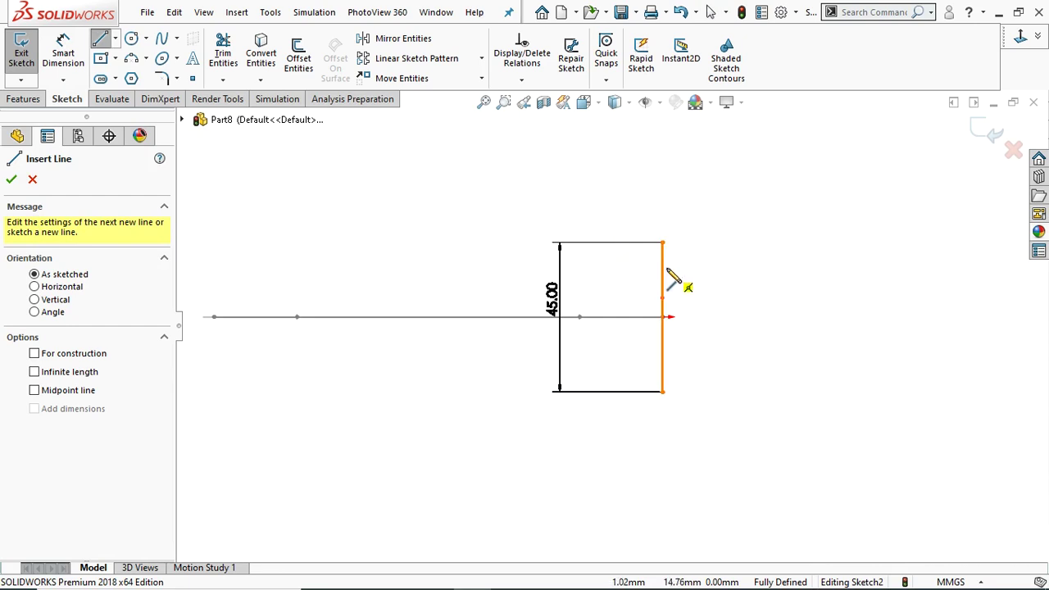
left_click(663, 243)
left_click(698, 243)
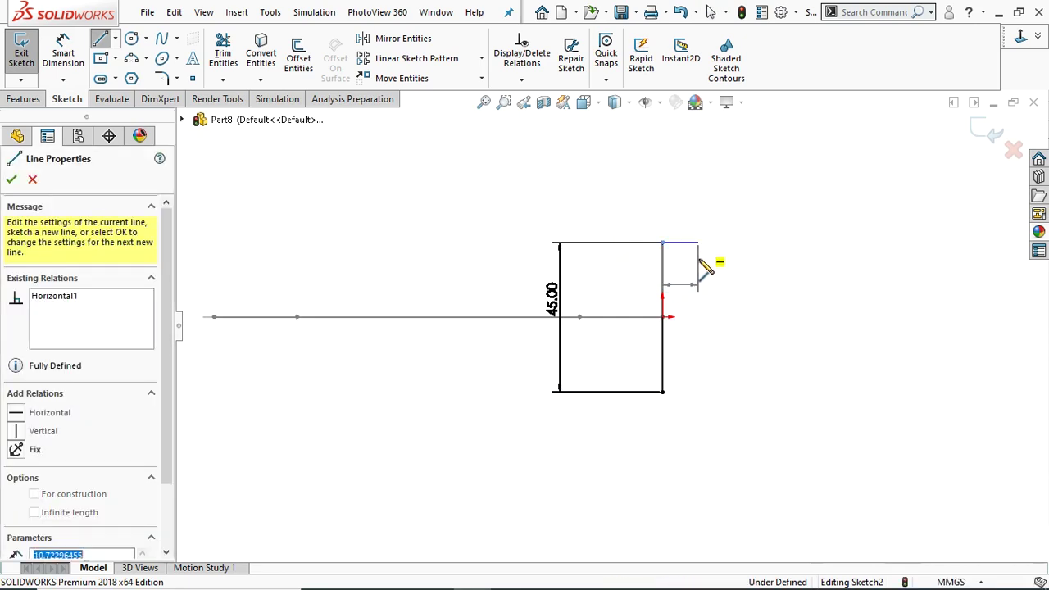
left_click(698, 291)
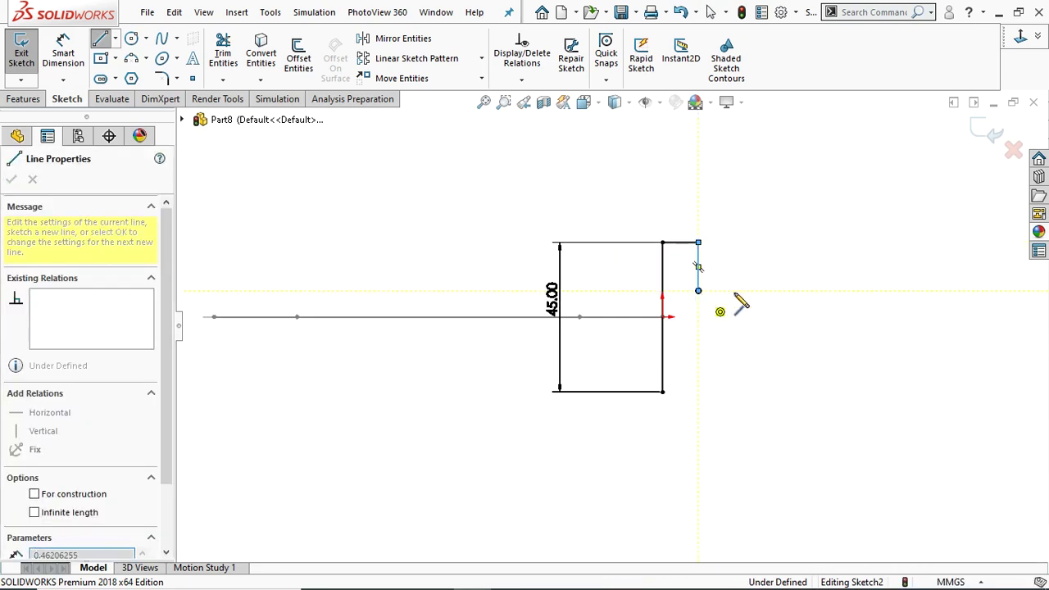
left_click(784, 291)
left_click(785, 242)
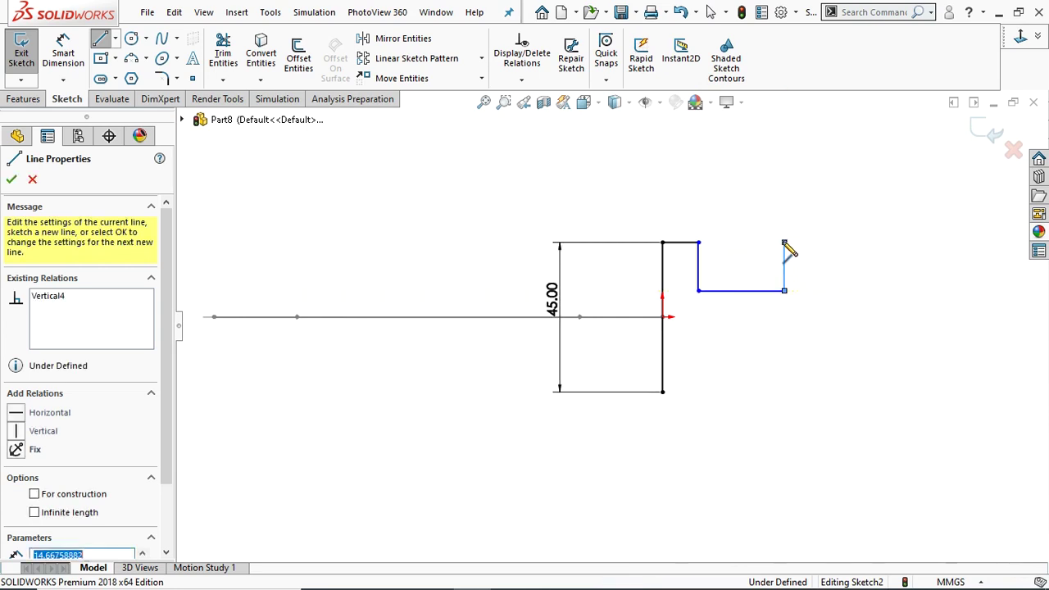
left_click(818, 243)
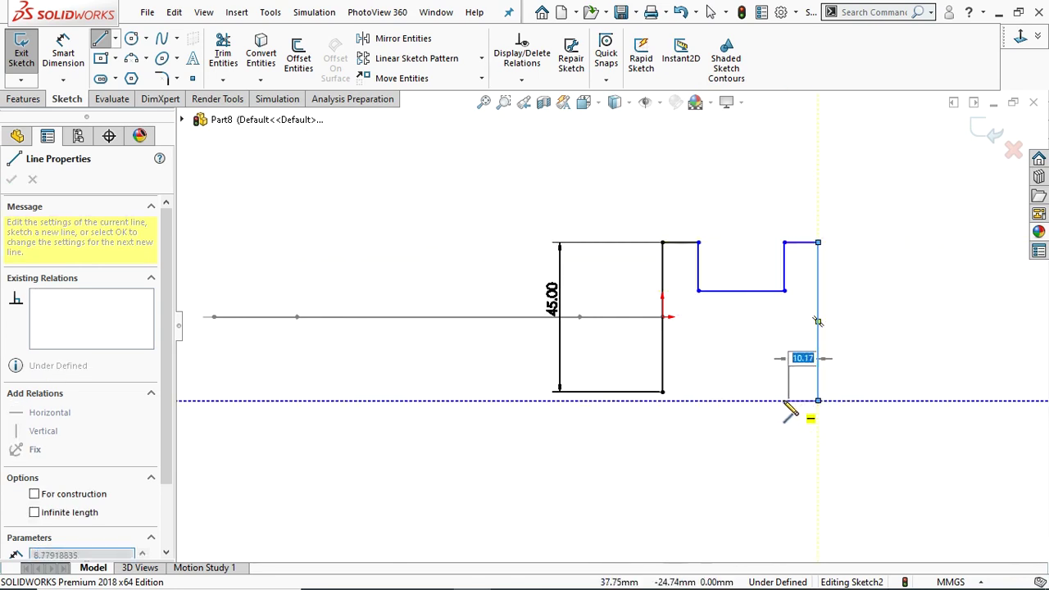
left_click(818, 400)
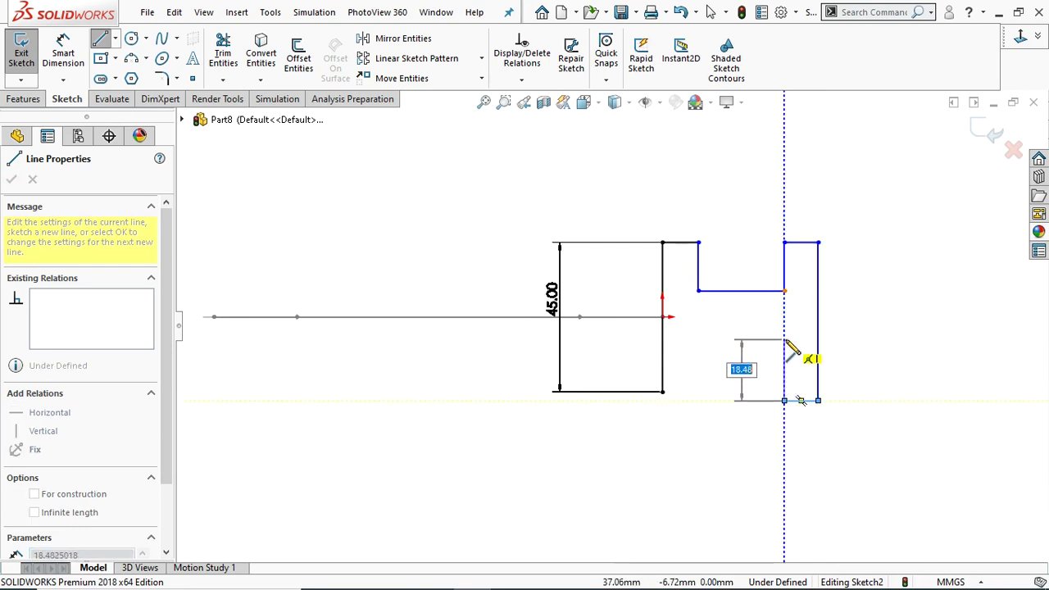
left_click(785, 339)
left_click(698, 339)
left_click(697, 392)
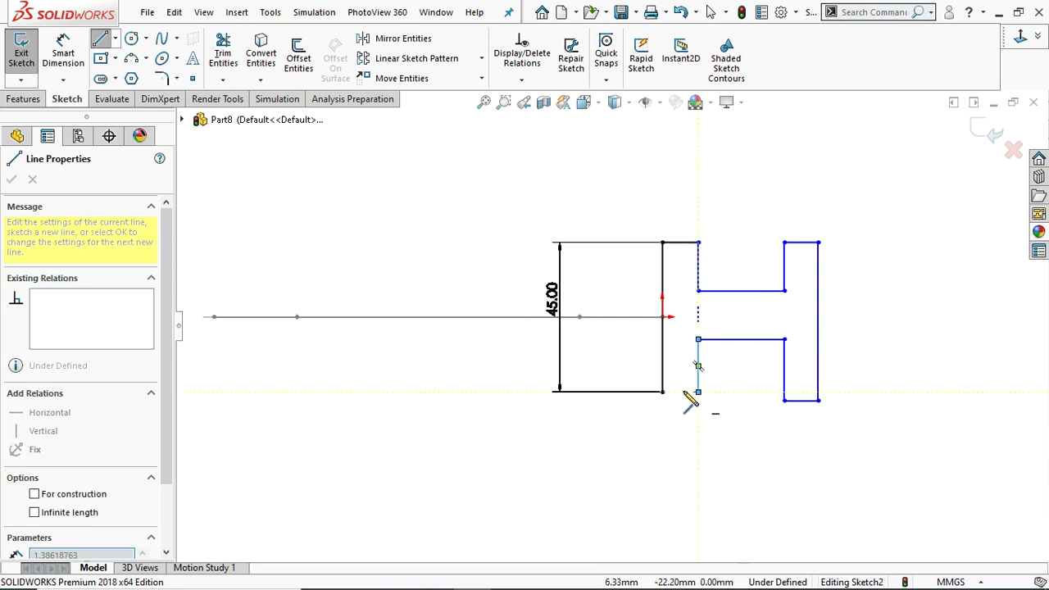
right_click(668, 399)
left_click(695, 402)
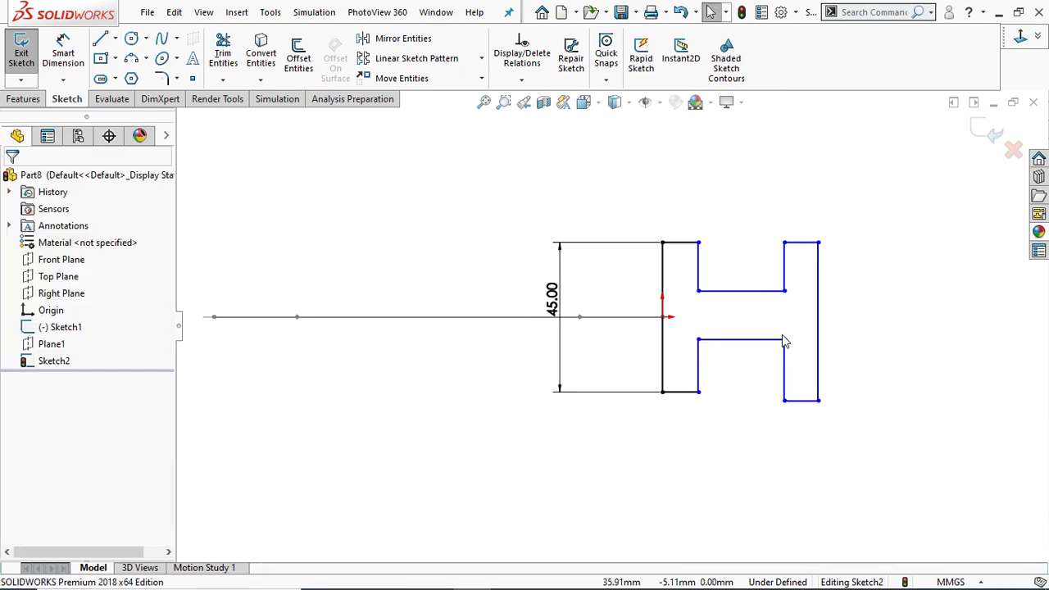
- Dimension the short upper line at the origin-side flange to 8 mm
scroll(738, 324, "up", 1)
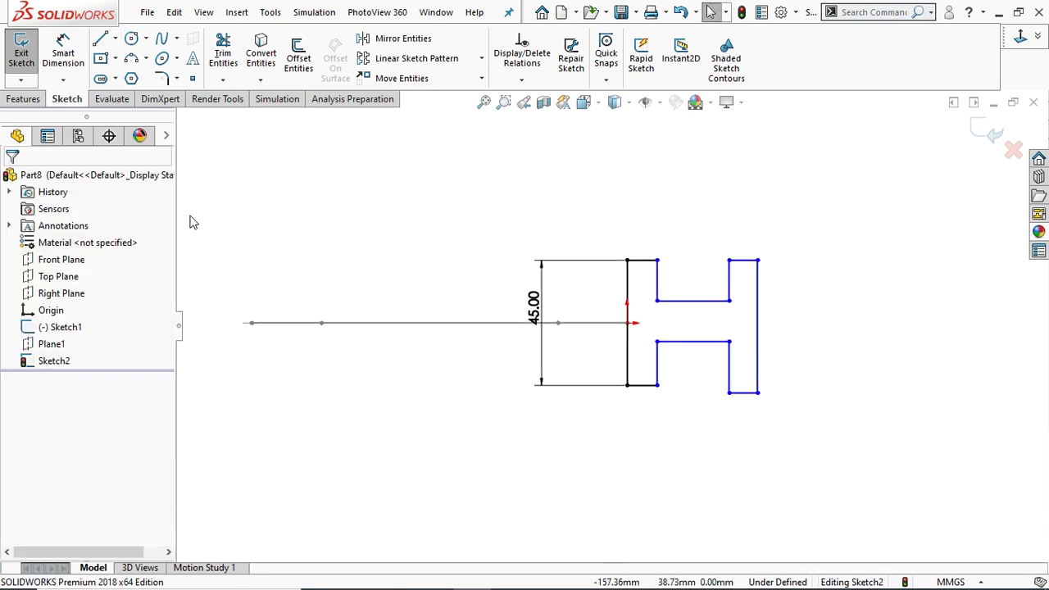
left_click(641, 262)
left_click(644, 205)
type("8")
key("Return")
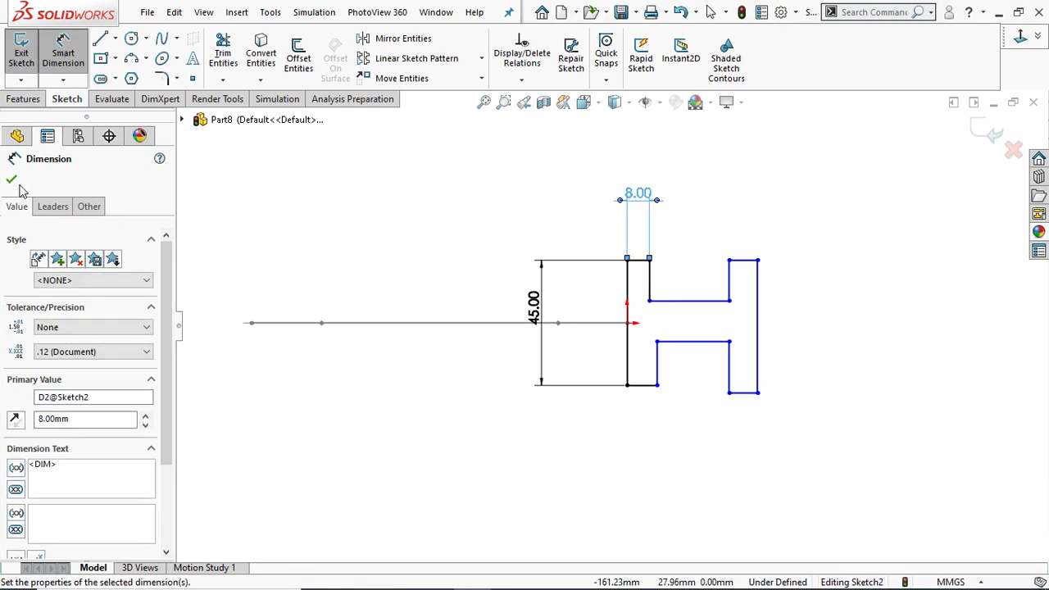
left_click(11, 180)
- Add an equal relation to the four short horizontal end lines of both flanges
scroll(722, 297, "down", 3)
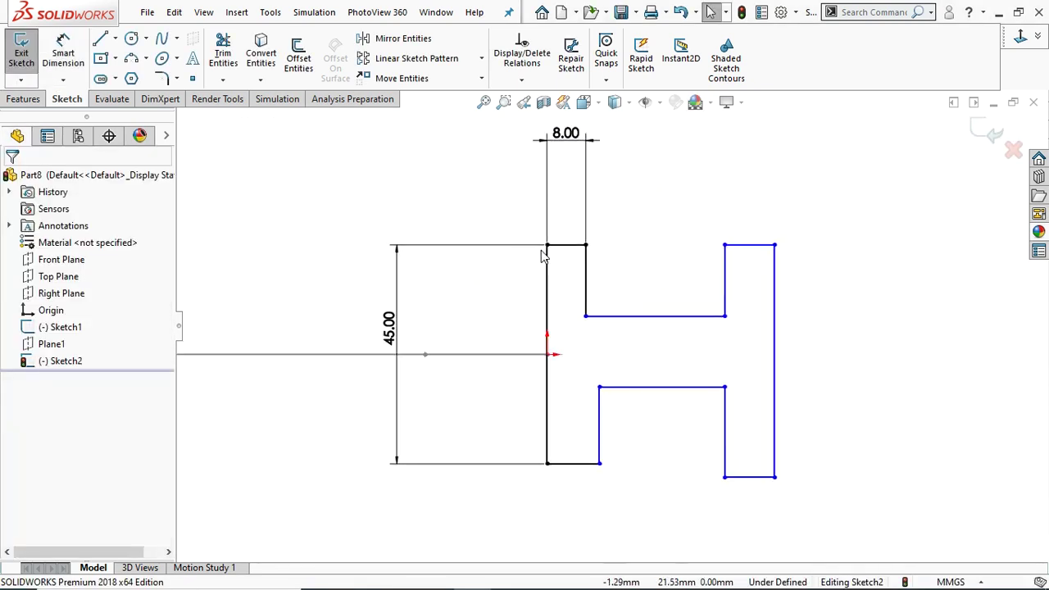
left_click(563, 248)
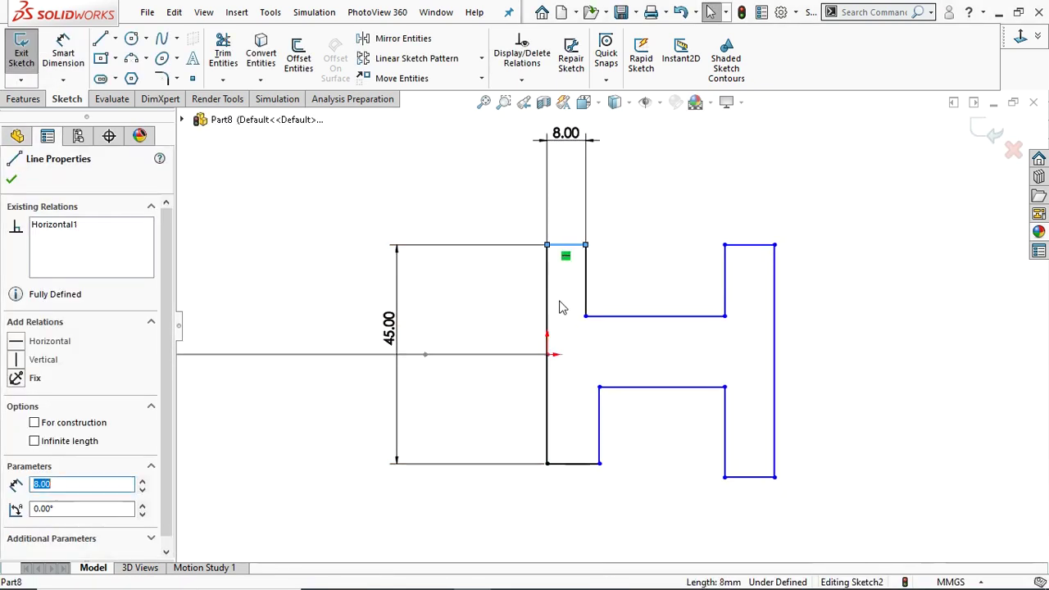
left_click(567, 464, "ctrl")
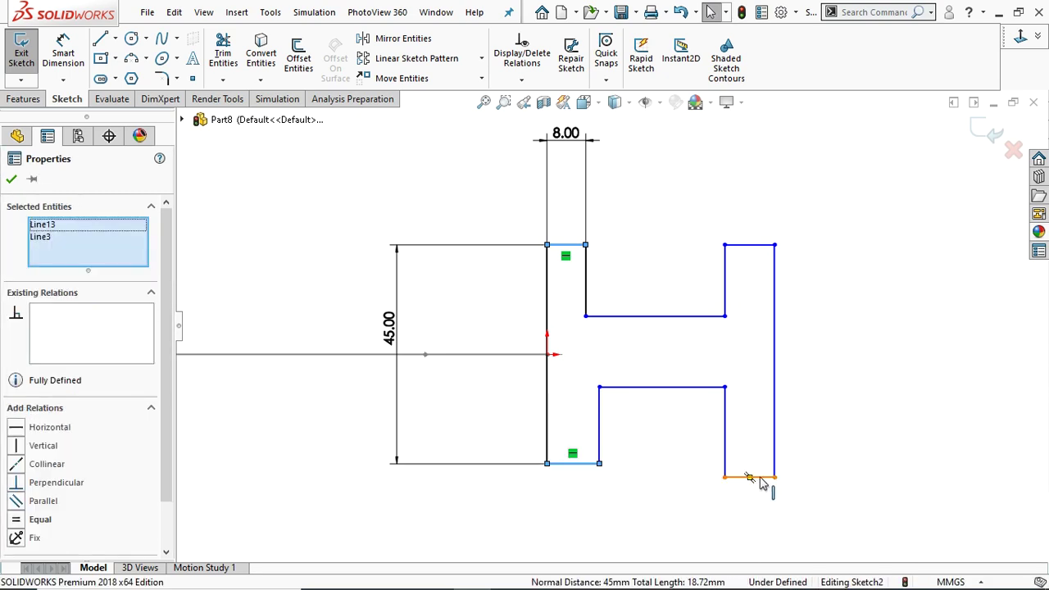
left_click(742, 246)
left_click(740, 246, "ctrl")
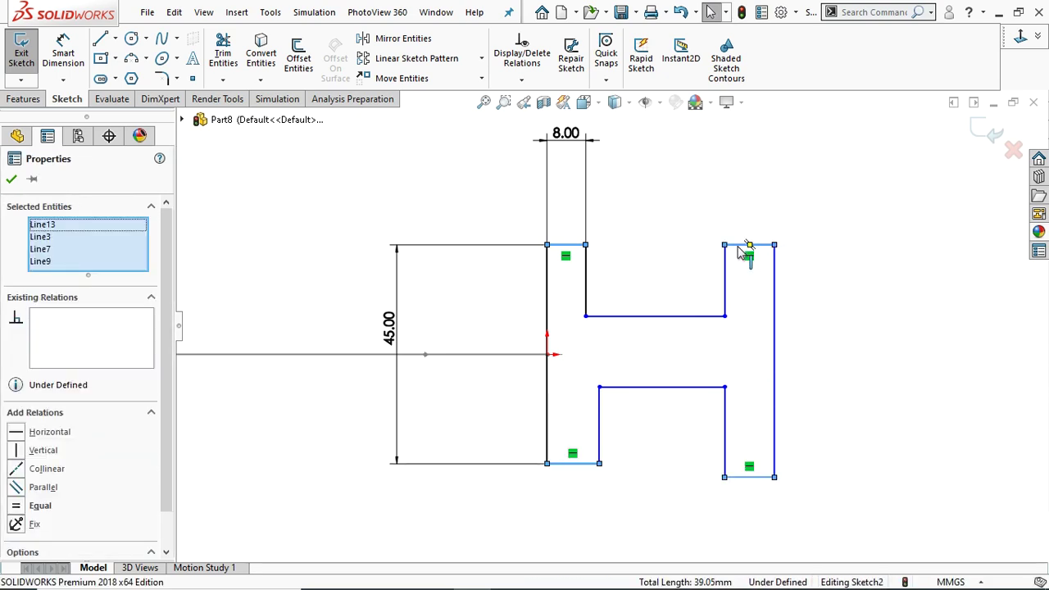
left_click(17, 506)
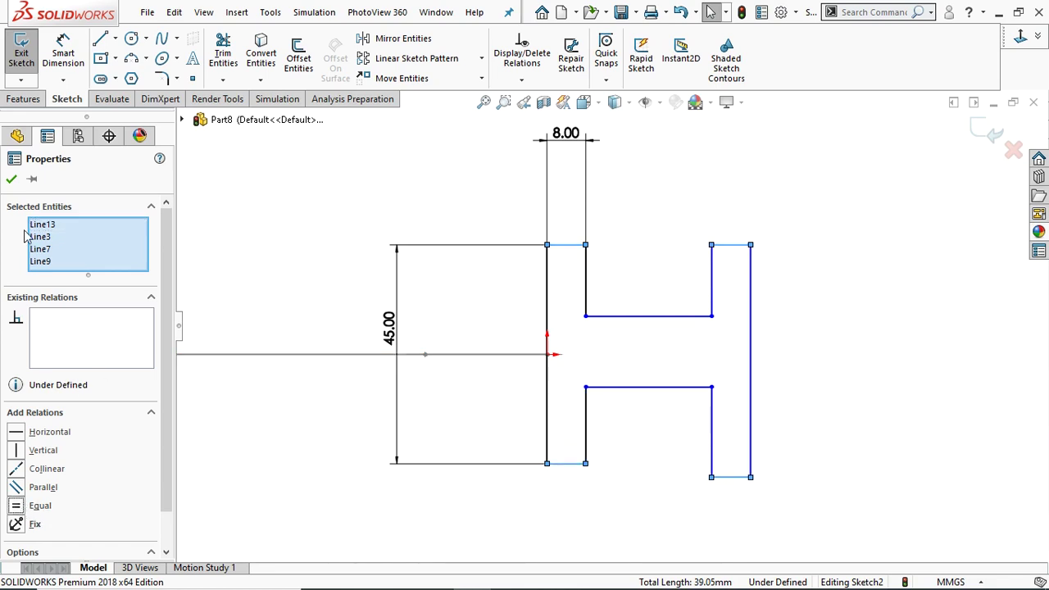
left_click(12, 182)
- Dimension the overall width between the outer lower corners of the two flanges as 46 mm
key("z")
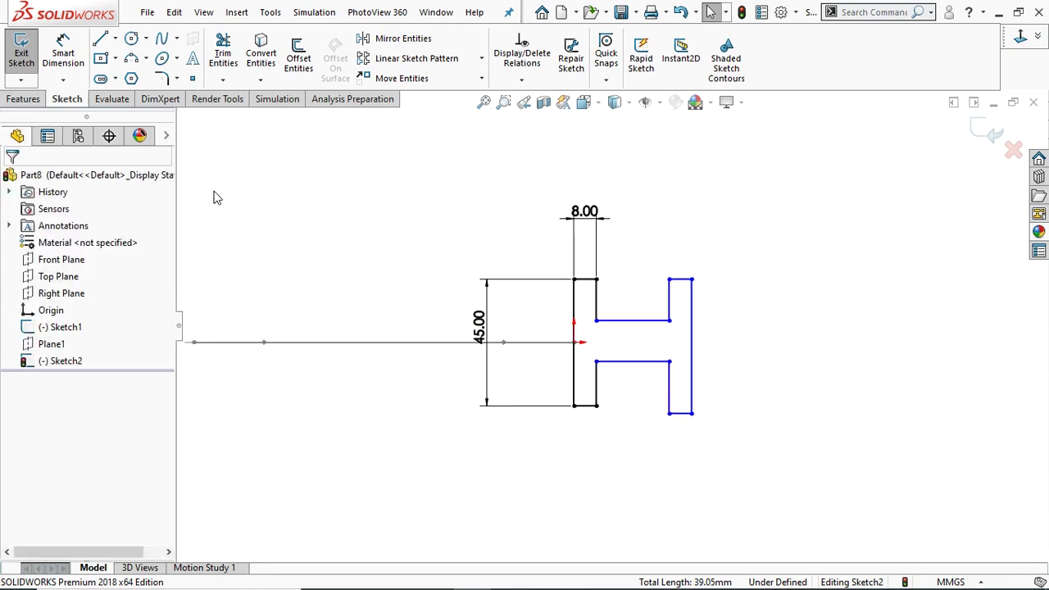
left_click(62, 51)
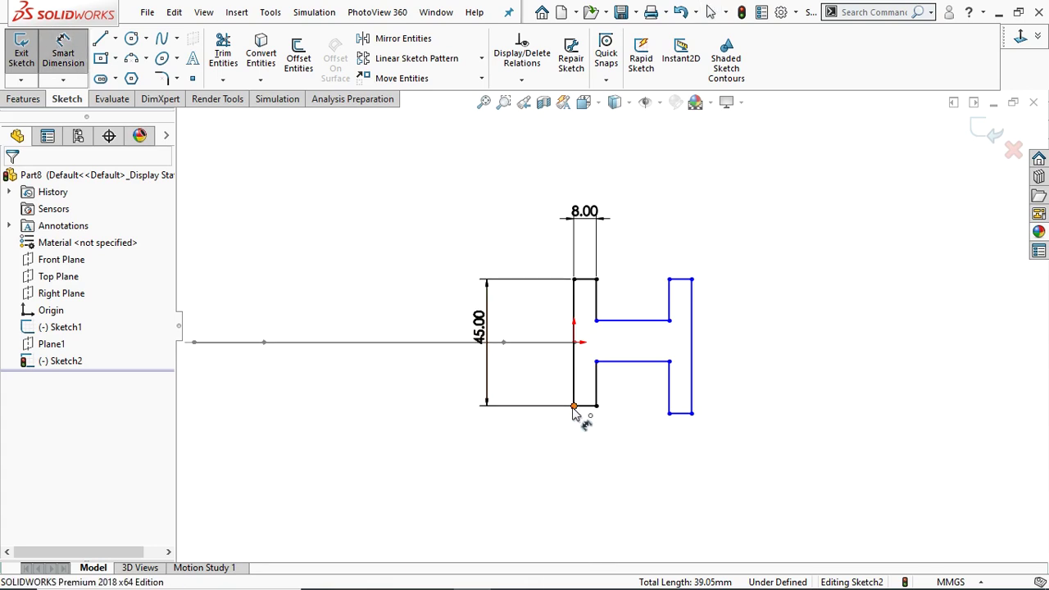
left_click(574, 410)
left_click(691, 414)
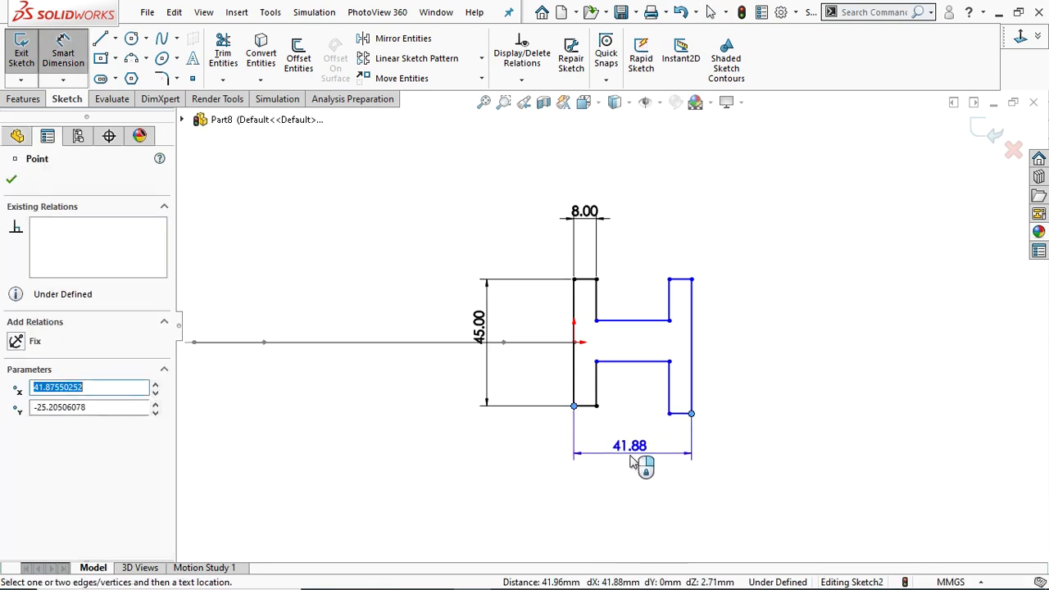
left_click(635, 466)
type("46")
key("Return")
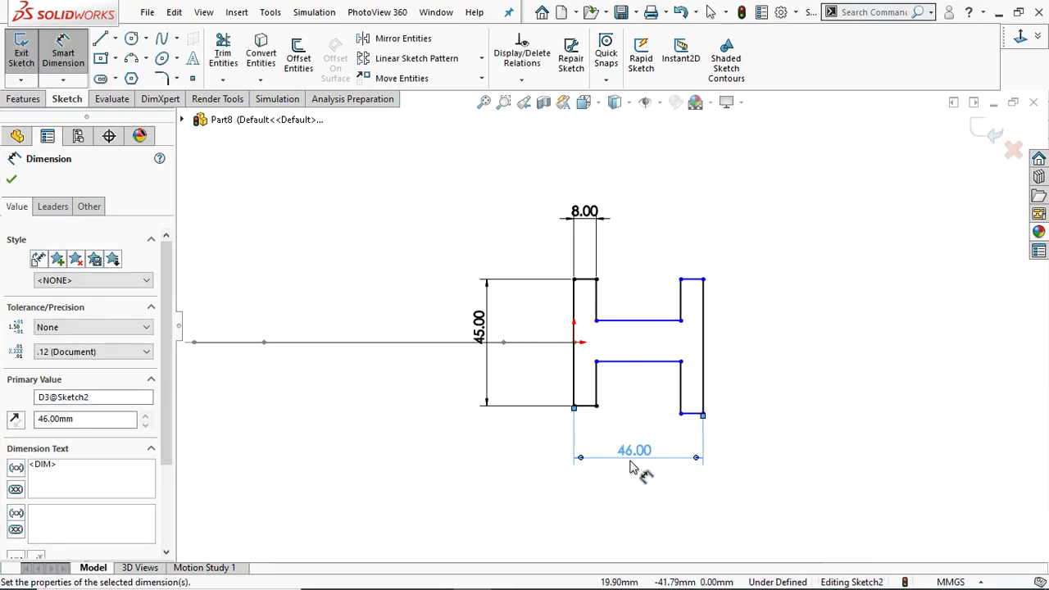
left_click(6, 182)
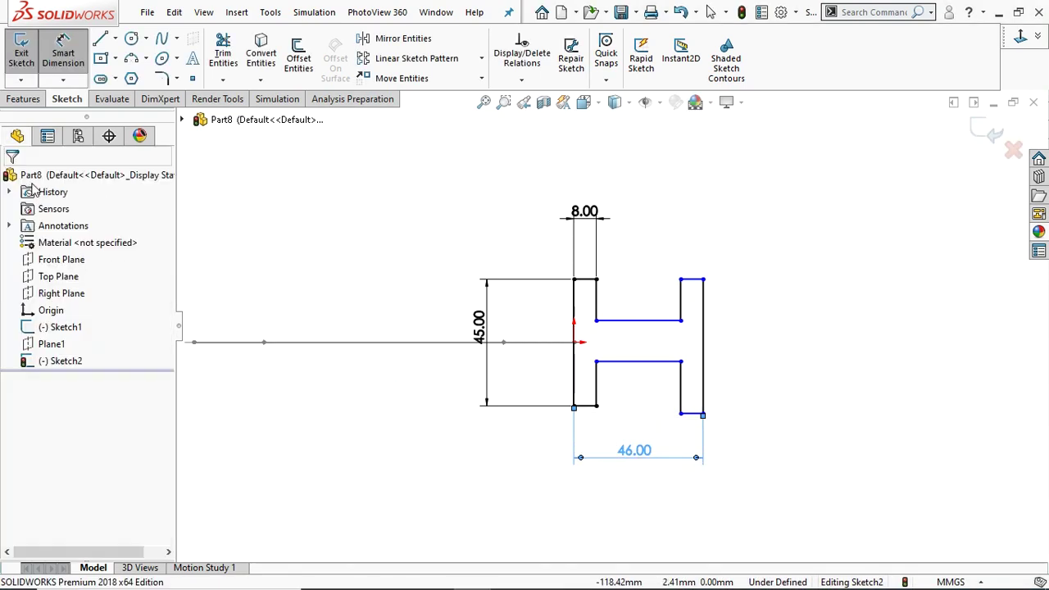
- Dimension the distance between the two horizontal crossbar lines as 8 mm
left_click(648, 322)
left_click(644, 363)
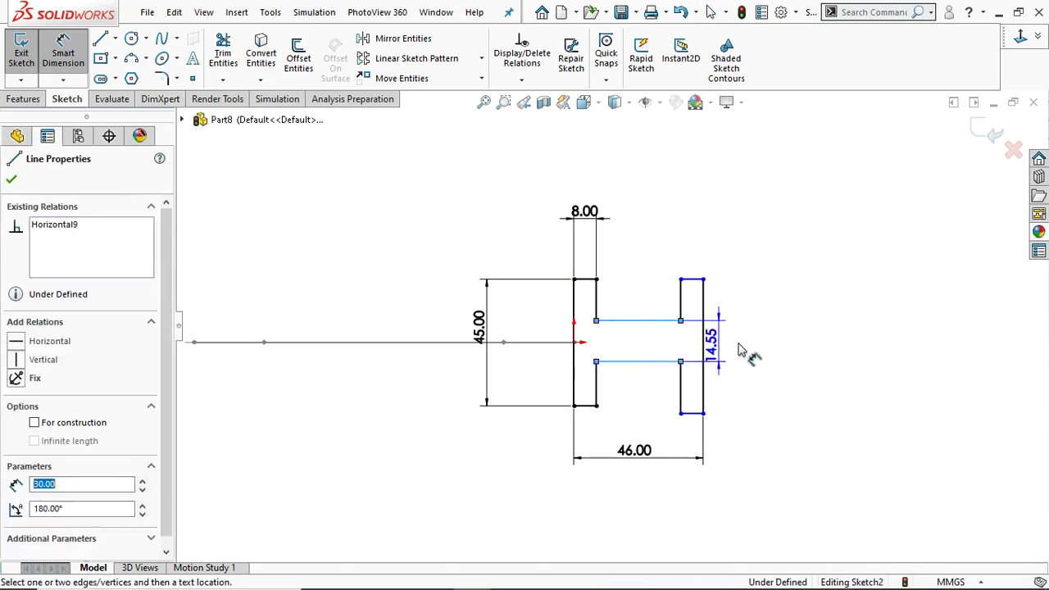
left_click(794, 351)
type("8")
key("Return")
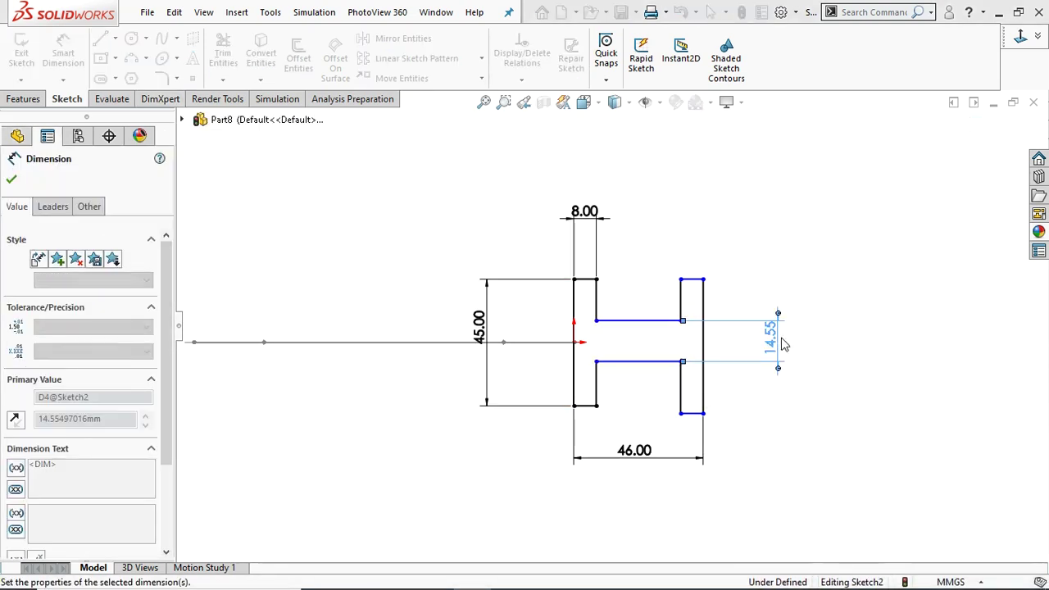
left_click(11, 179)
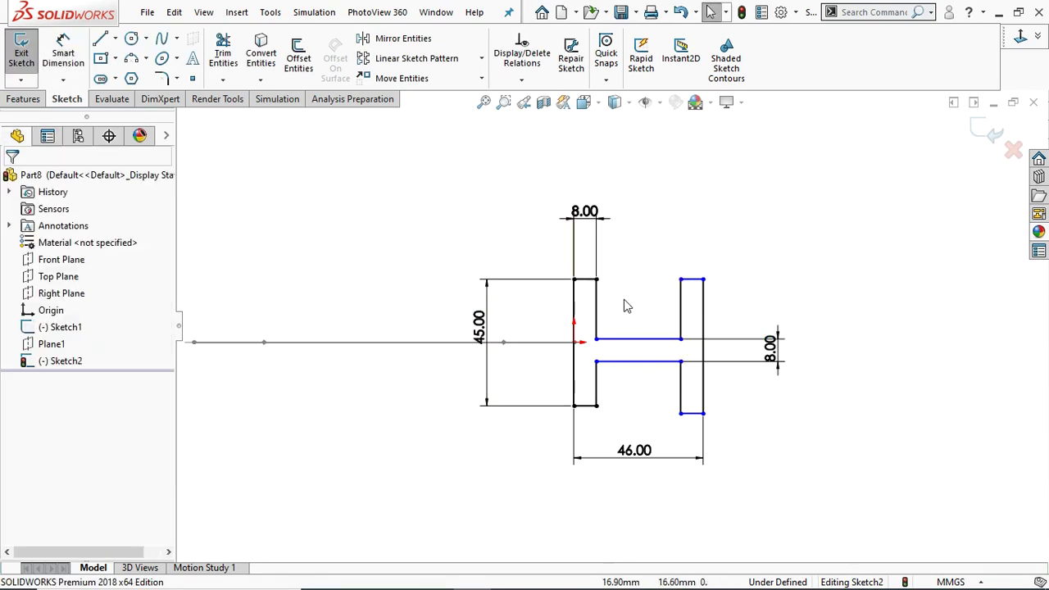
- Align the four lower corner points of both flanges with a horizontal relation
left_click(575, 407)
left_click(596, 405, "ctrl")
left_click(680, 414, "ctrl")
left_click(704, 414, "ctrl")
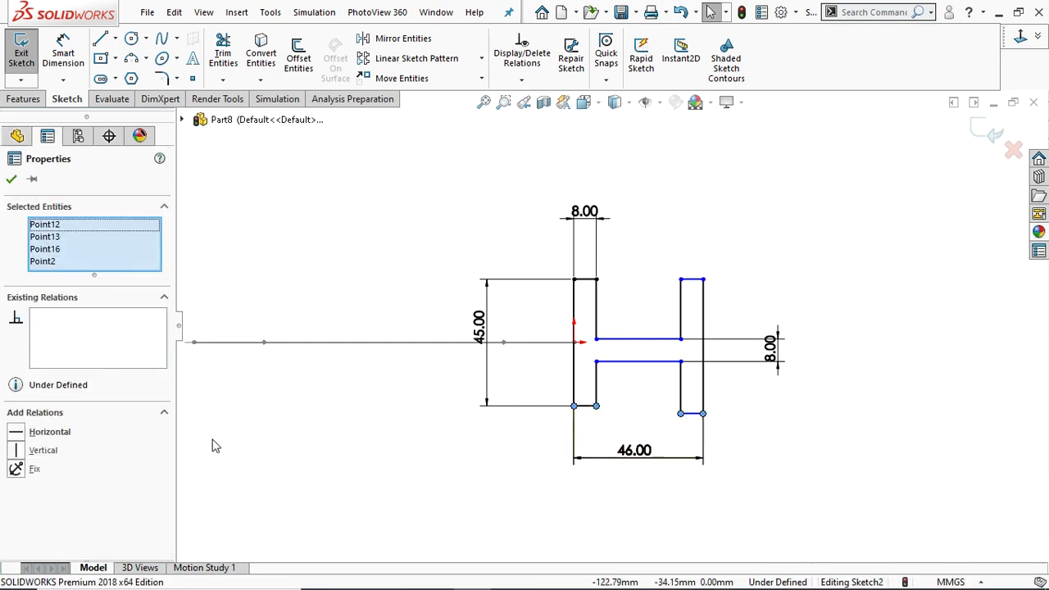
left_click(29, 434)
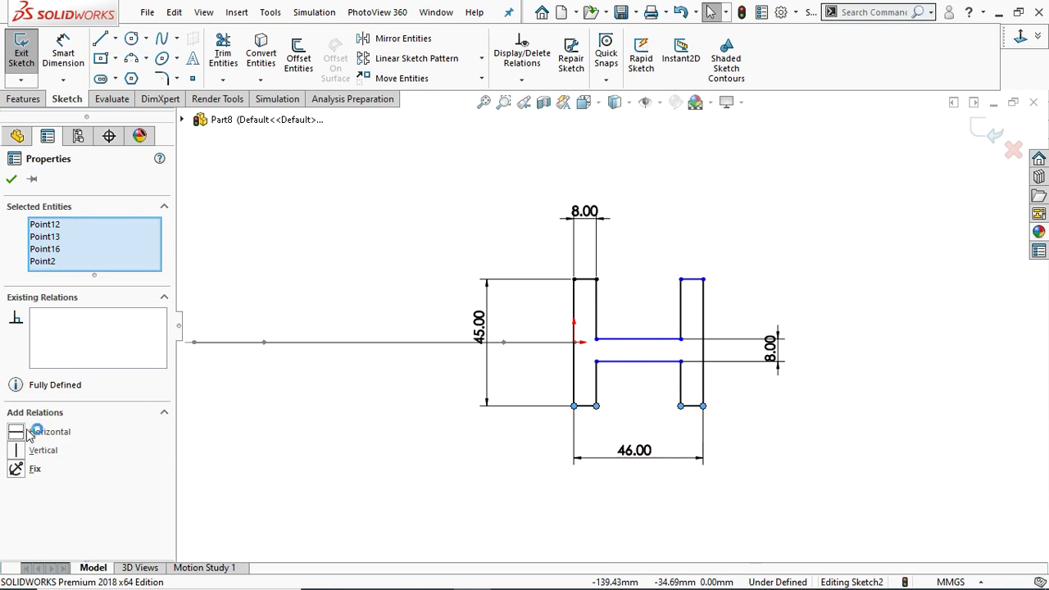
left_click(11, 181)
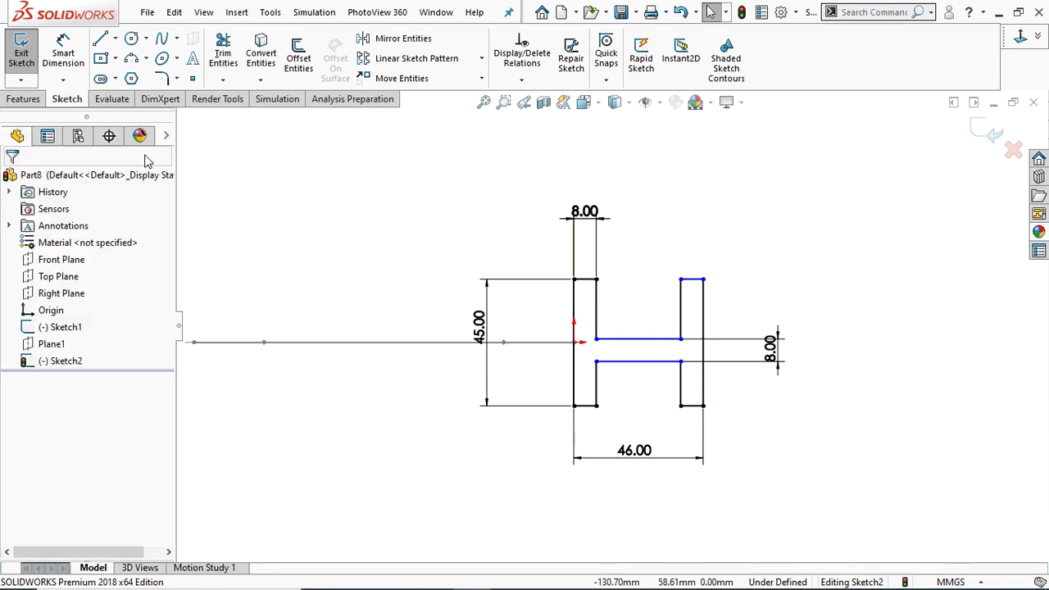
- Dimension the inner vertical edge of the left flange above the crossbar as 18.5 mm
left_click(63, 53)
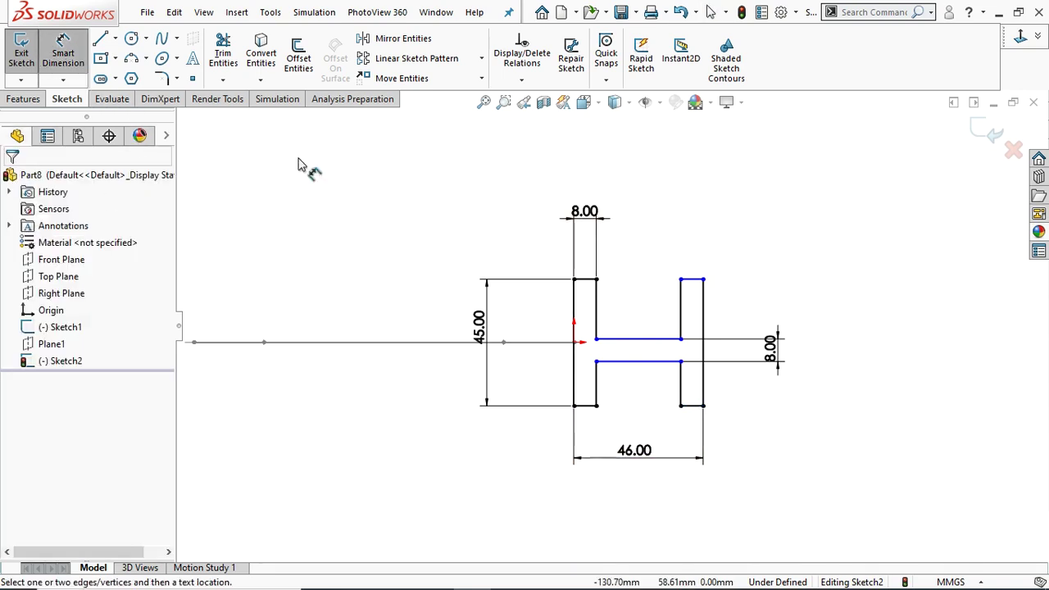
left_click(598, 305)
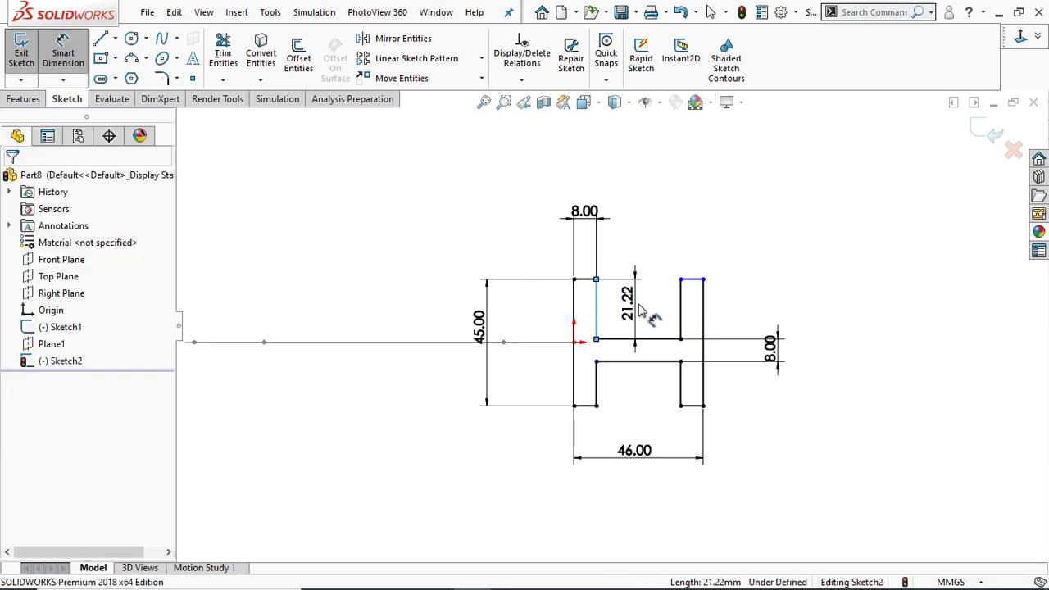
left_click(642, 311)
type("18.5")
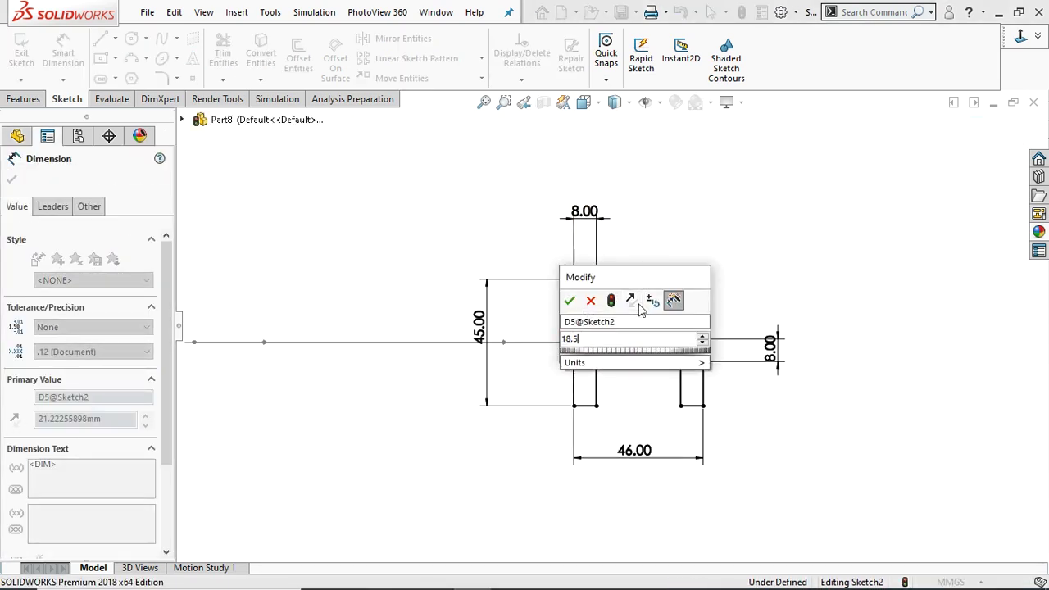
key("Return")
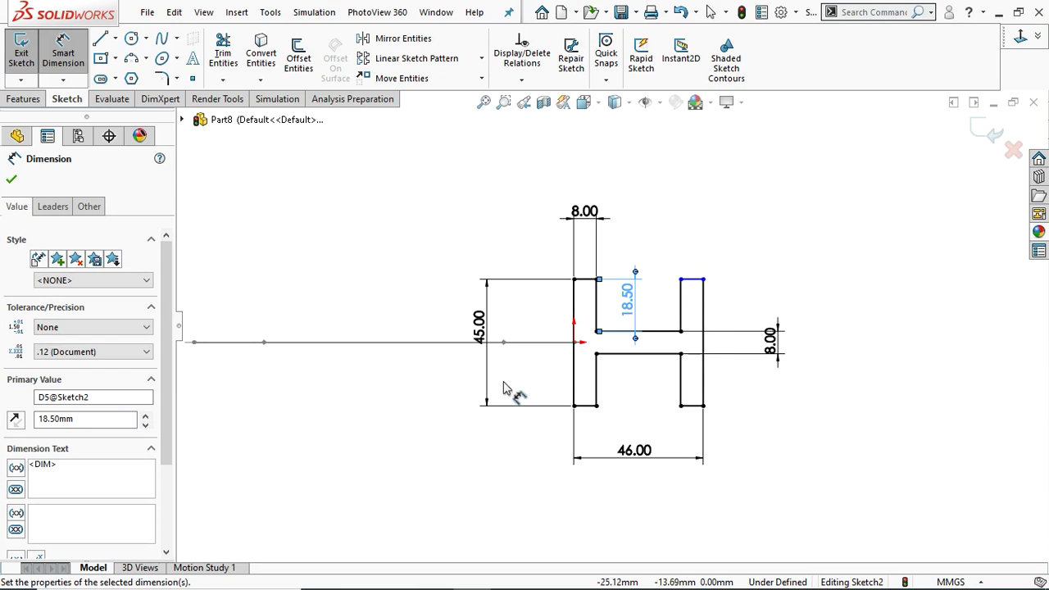
left_click(599, 390)
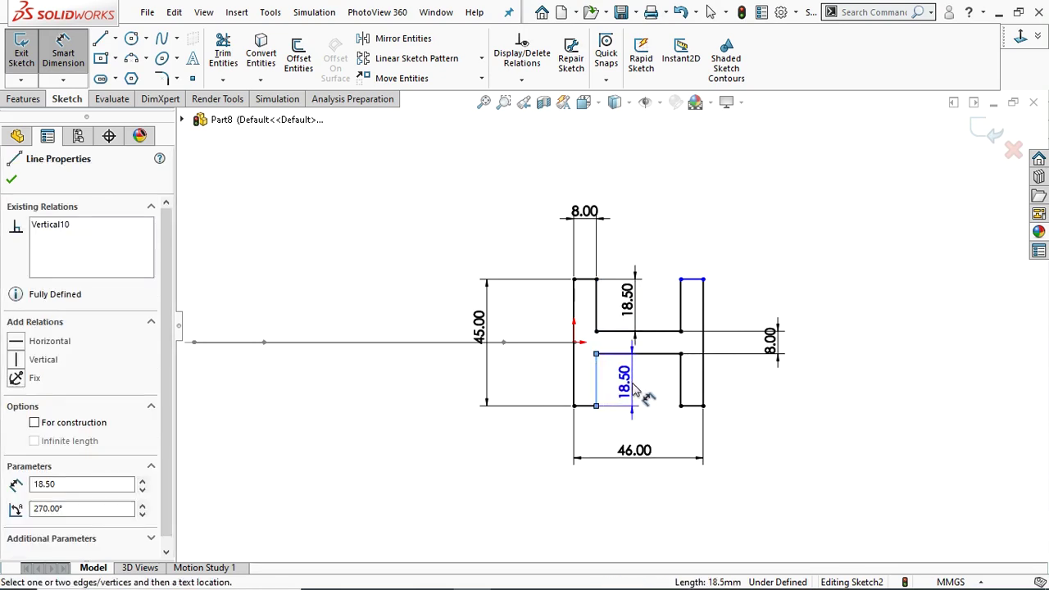
key("Escape")
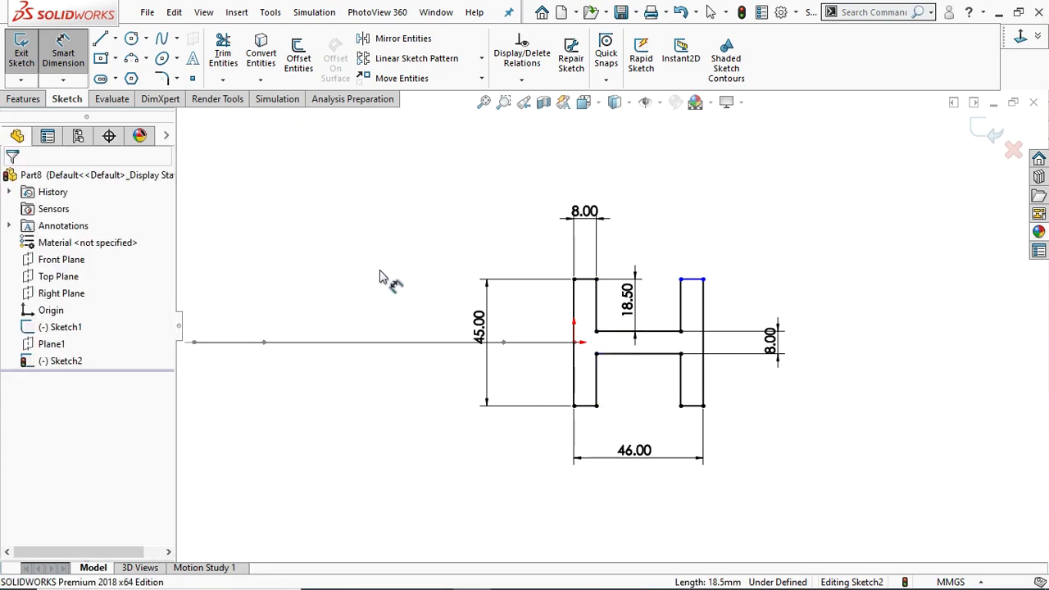
- Sweep the H-shaped profile sketch along the U-shaped path sketch to form the solid clamp frame
scroll(701, 299, "up", 3)
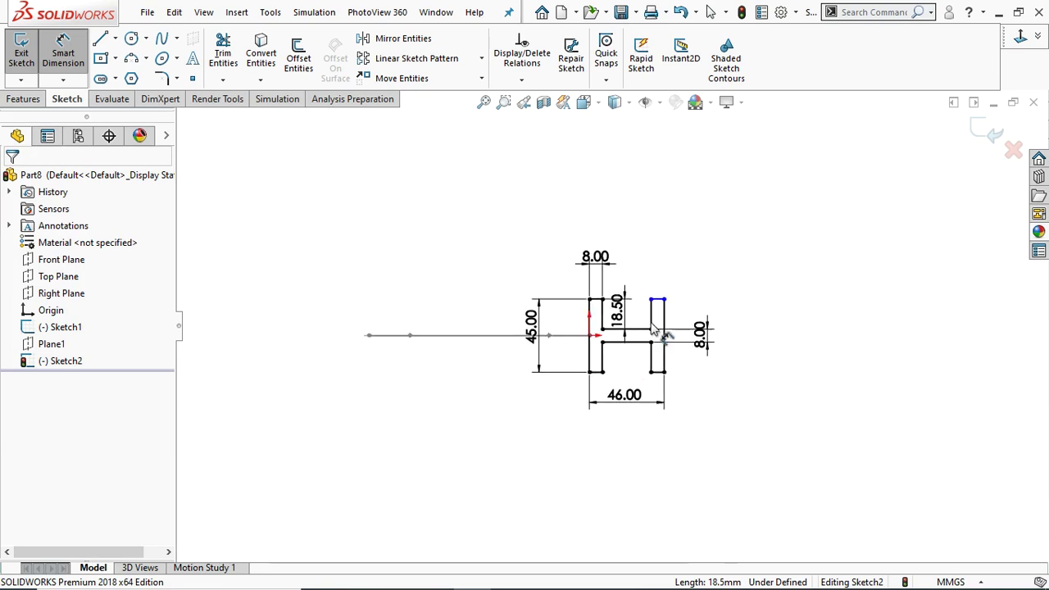
key("Escape")
middle_click_drag(516, 410, 502, 329)
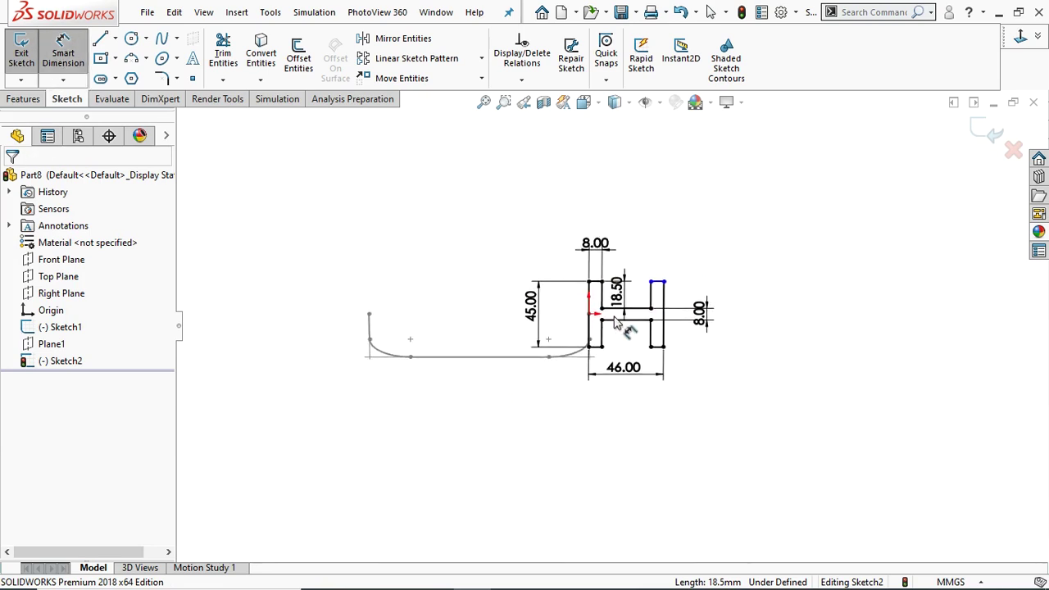
scroll(613, 321, "down", 2)
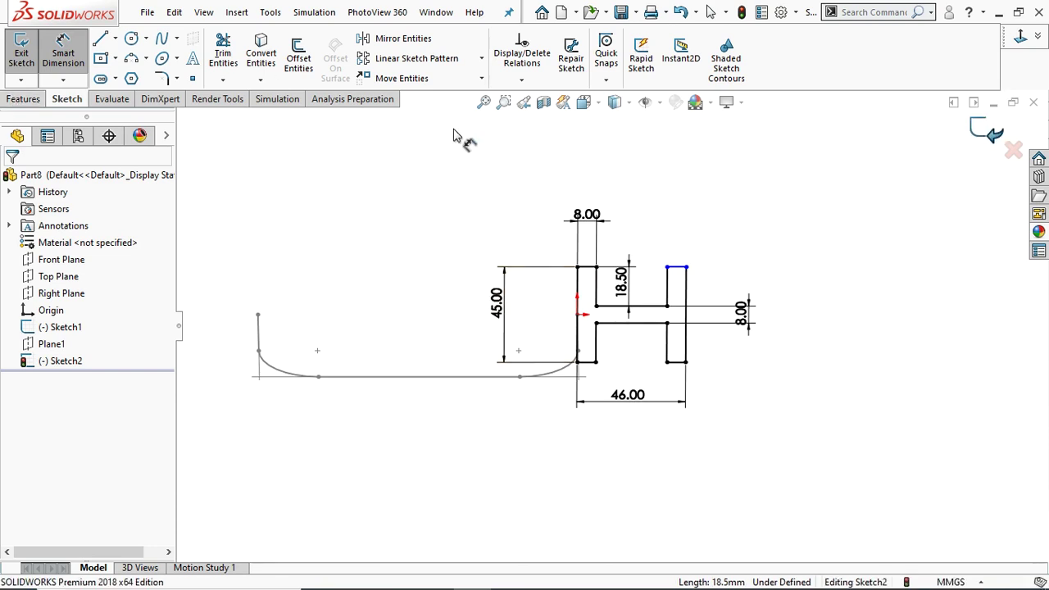
left_click(16, 103)
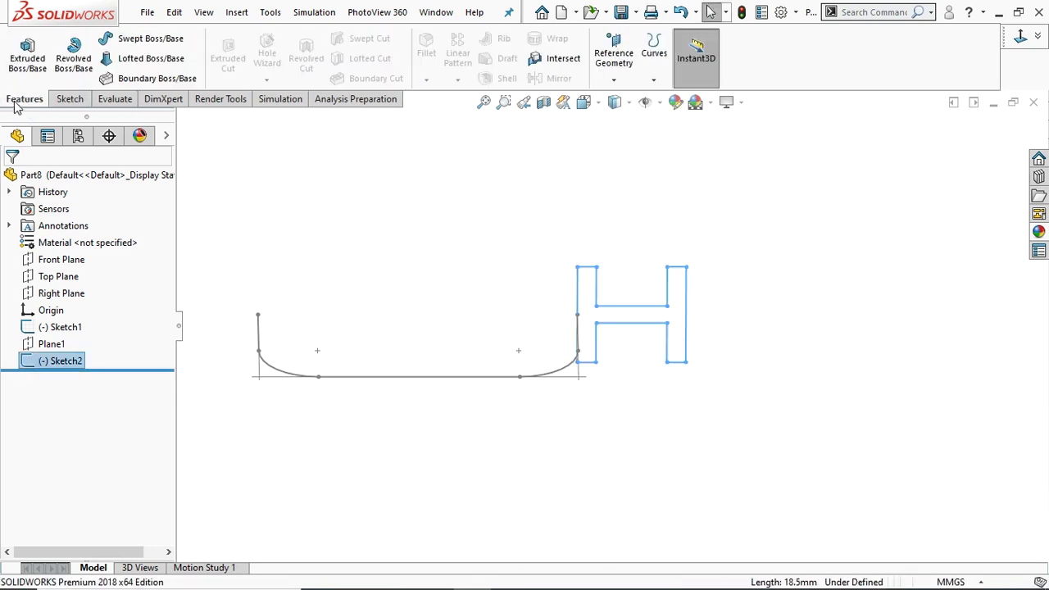
left_click(123, 41)
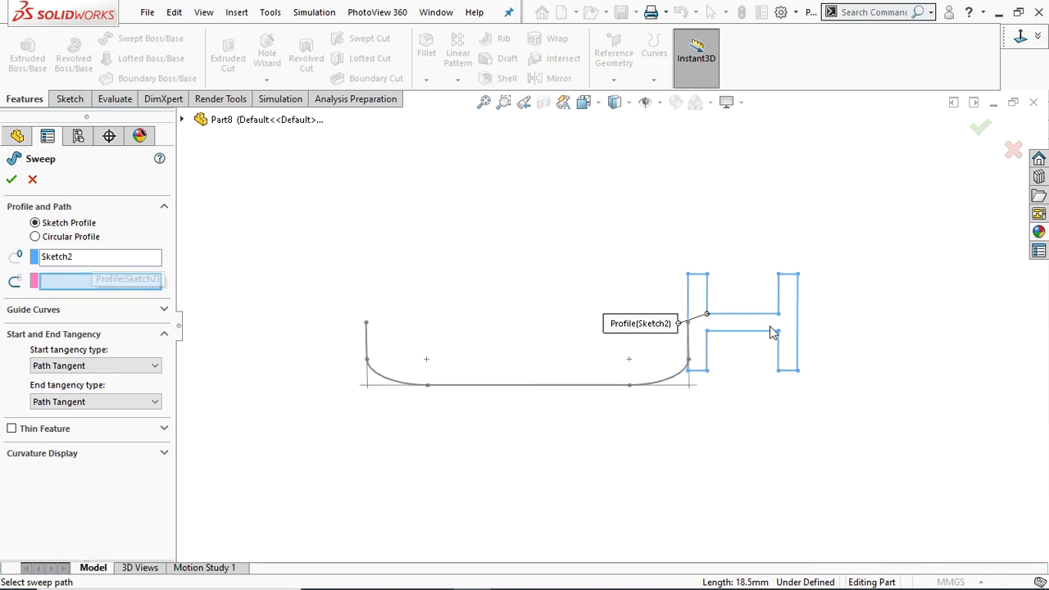
mouse_move(703, 302)
middle_mouse_down()
mouse_move(745, 284)
mouse_move(655, 328)
middle_mouse_up()
left_click(91, 286)
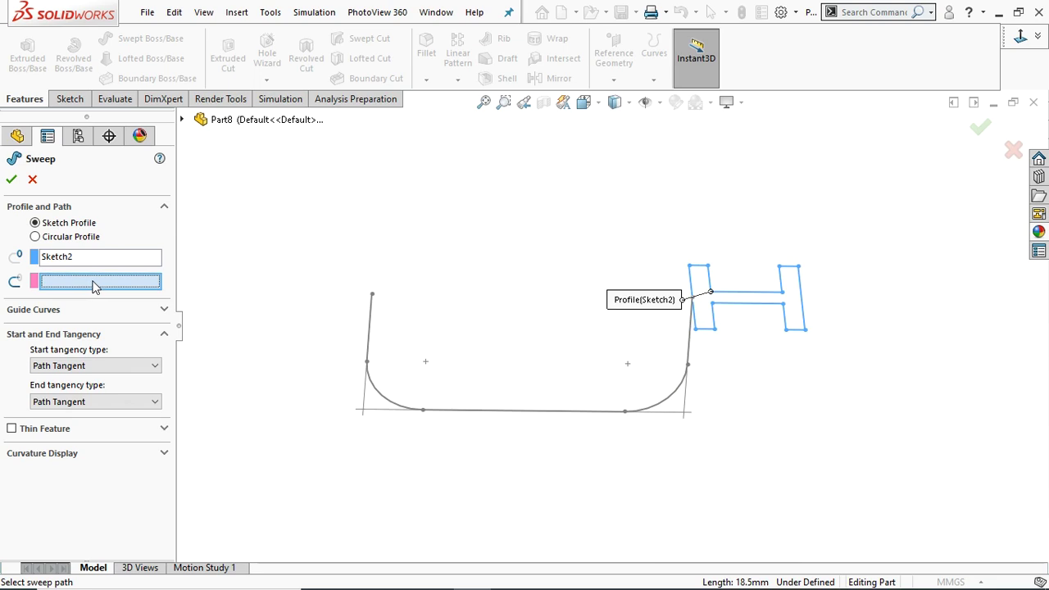
left_click(398, 410)
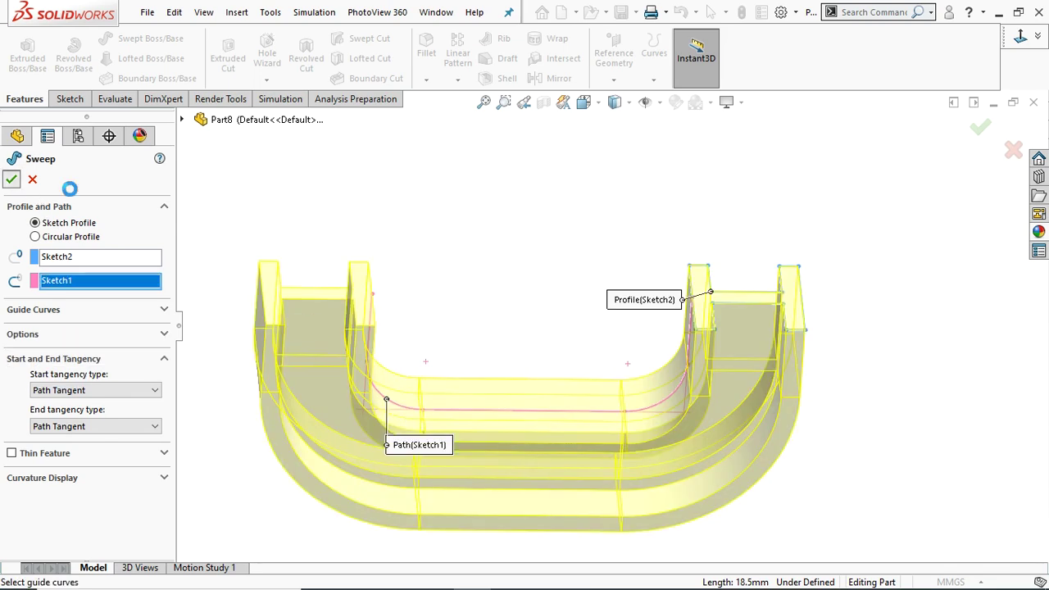
- Start a sketch on the flat inner face at the end of the frame's left arm
mouse_move(511, 300)
middle_mouse_down()
mouse_move(492, 260)
mouse_move(465, 354)
mouse_move(462, 286)
middle_mouse_up()
scroll(496, 368, "up", 2)
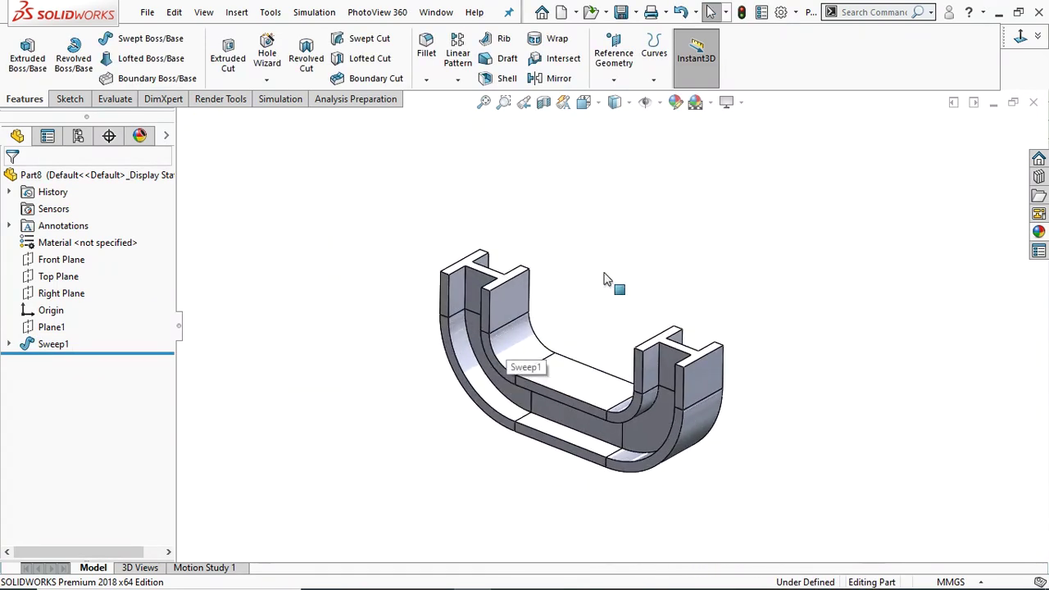
middle_click_drag(609, 285, 606, 246)
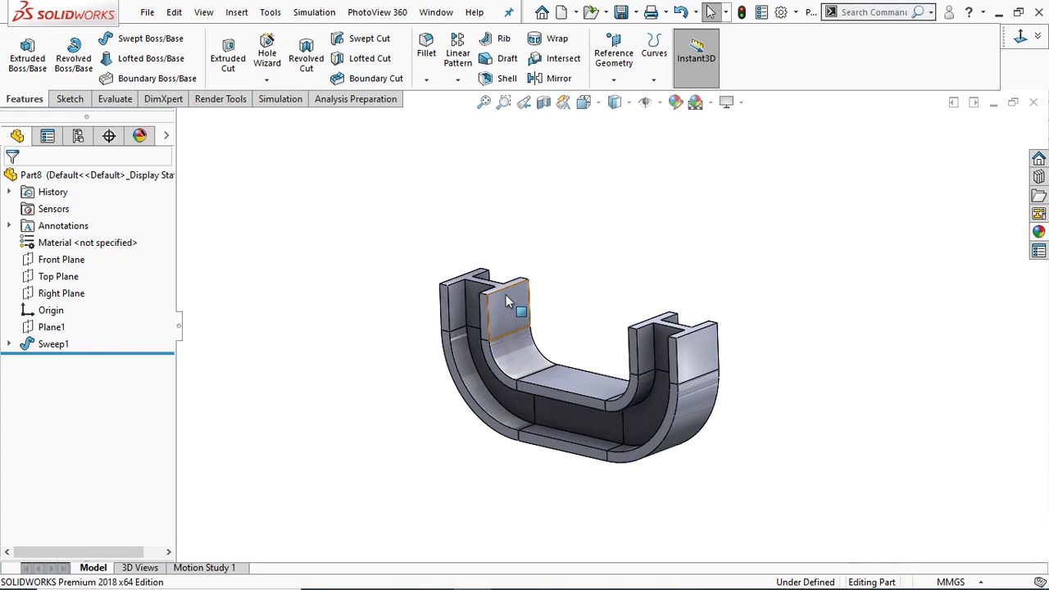
left_click(506, 312)
left_click(578, 262)
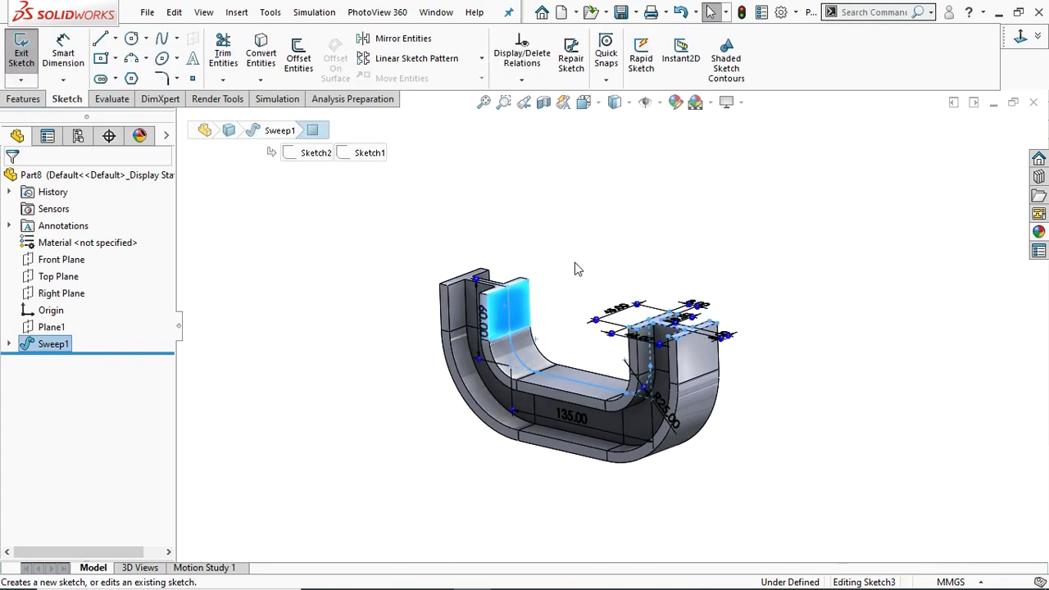
- Draw a center rectangle about 45 mm wide and 62 mm high, centred above the arm with its lower corner on the face's upper corner
scroll(574, 283, "down", 2)
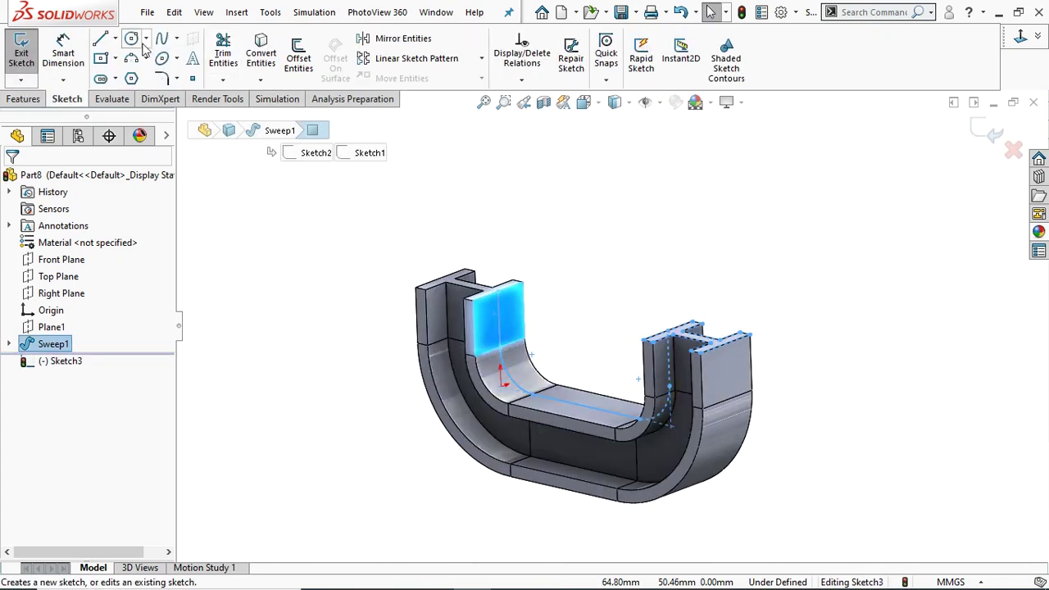
left_click(116, 60)
left_click(121, 98)
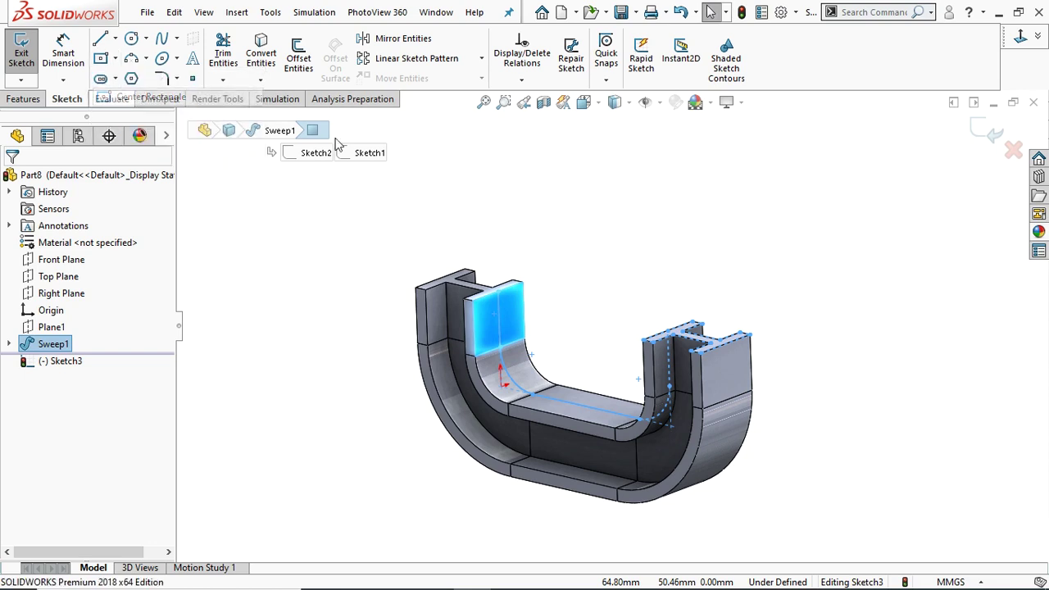
left_click(495, 245)
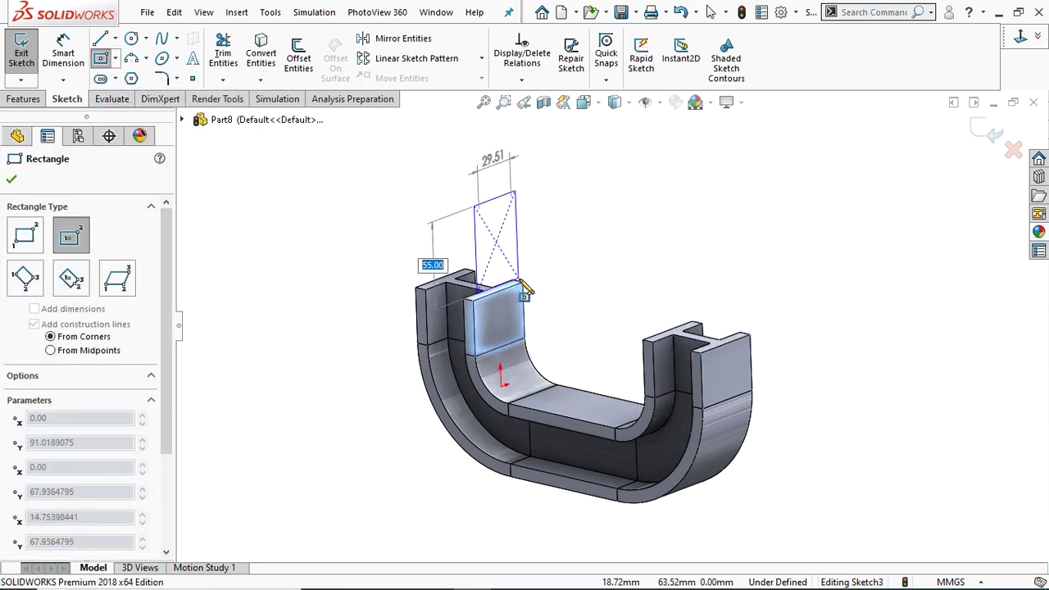
left_click(523, 283)
right_click(523, 282)
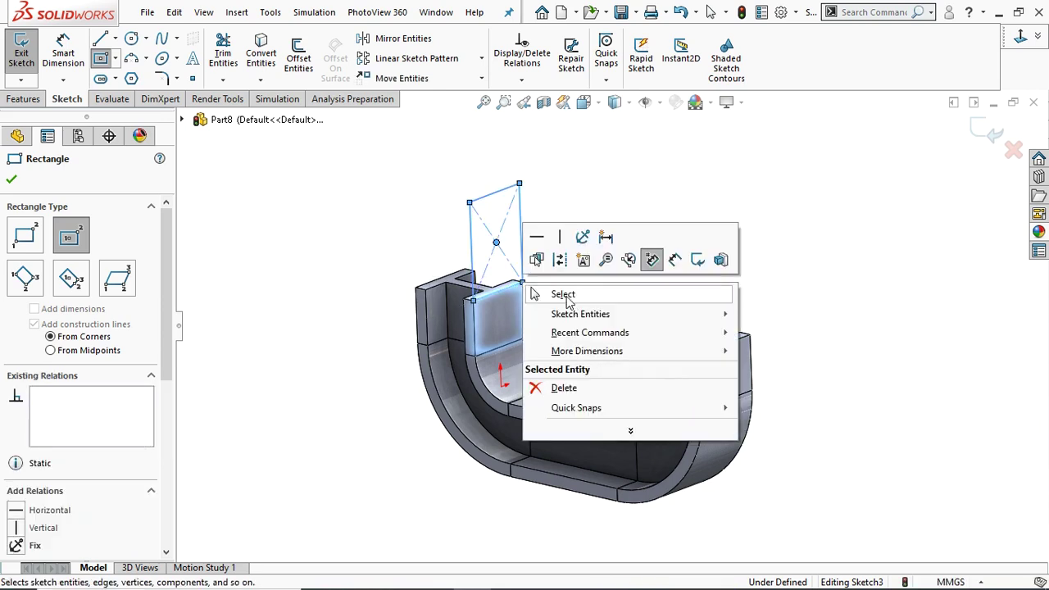
left_click(563, 295)
- Dimension the rectangle's vertical side as 45 mm
middle_click_drag(550, 265, 524, 271)
left_click(63, 55)
left_click(551, 271)
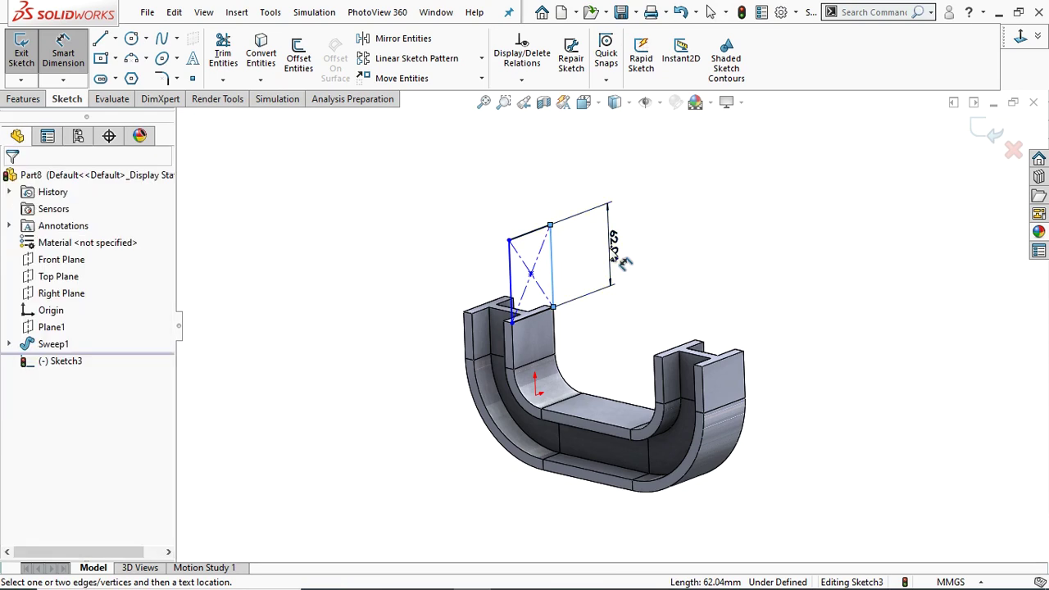
left_click(623, 262)
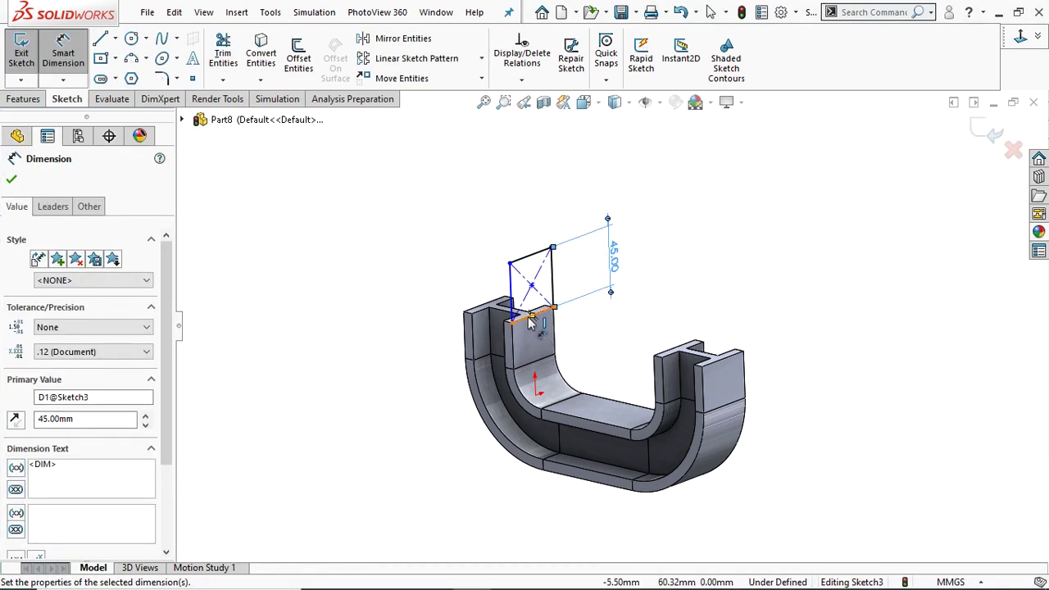
left_click(531, 255)
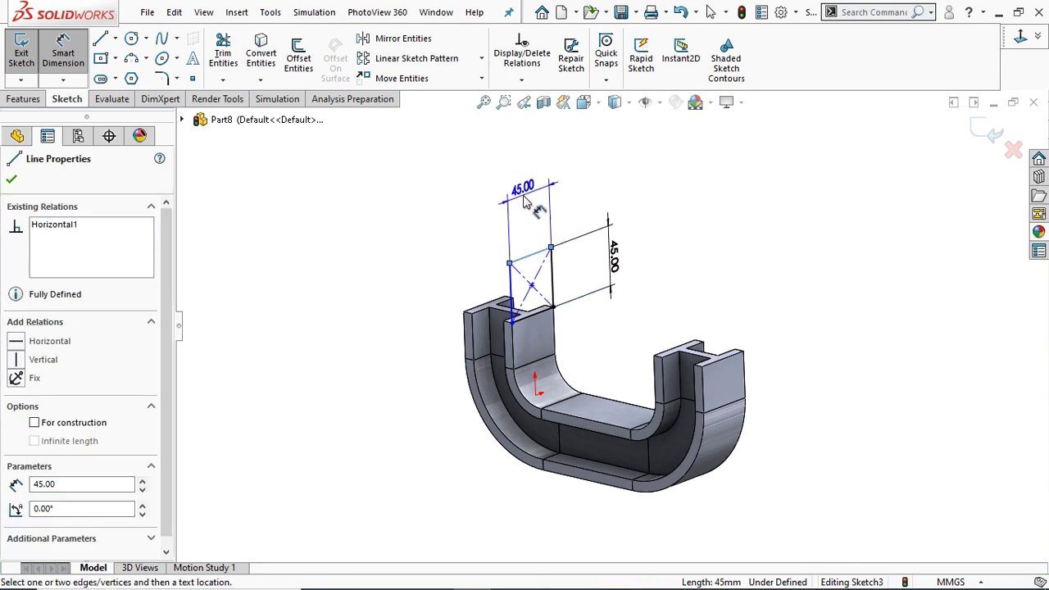
key("Escape")
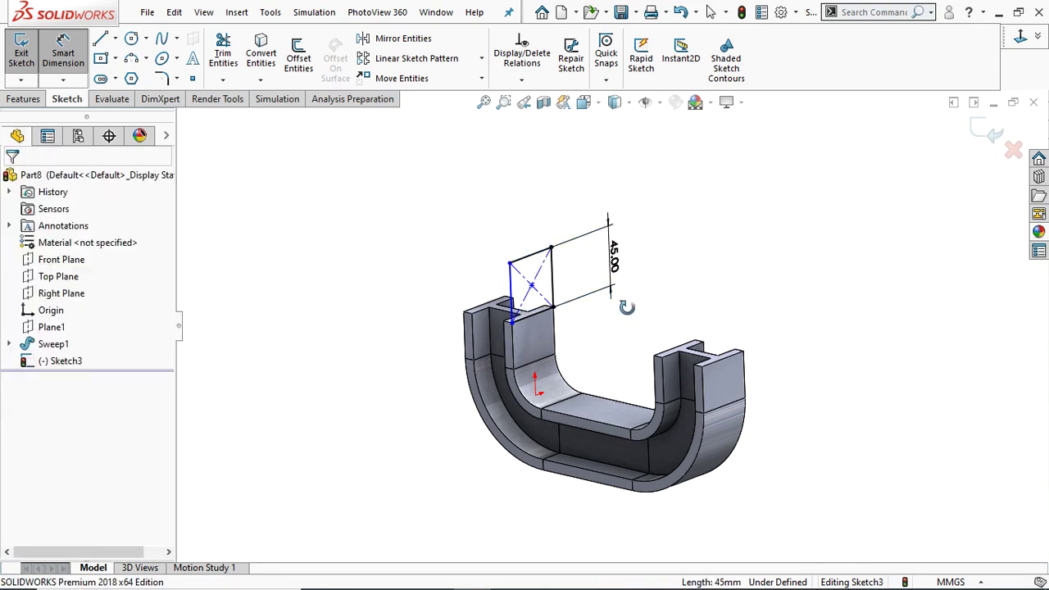
- Extrude the rectangle 5 mm blind in the first direction and Up To Vertex in the second, ending at the arm's outer top corner
middle_click_drag(627, 307, 607, 309)
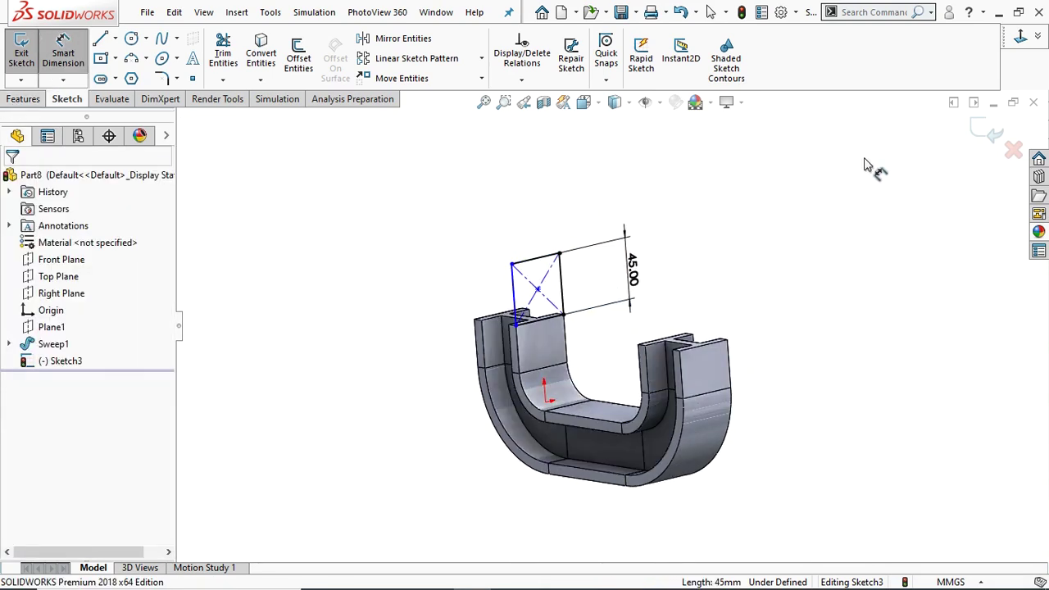
left_click(23, 100)
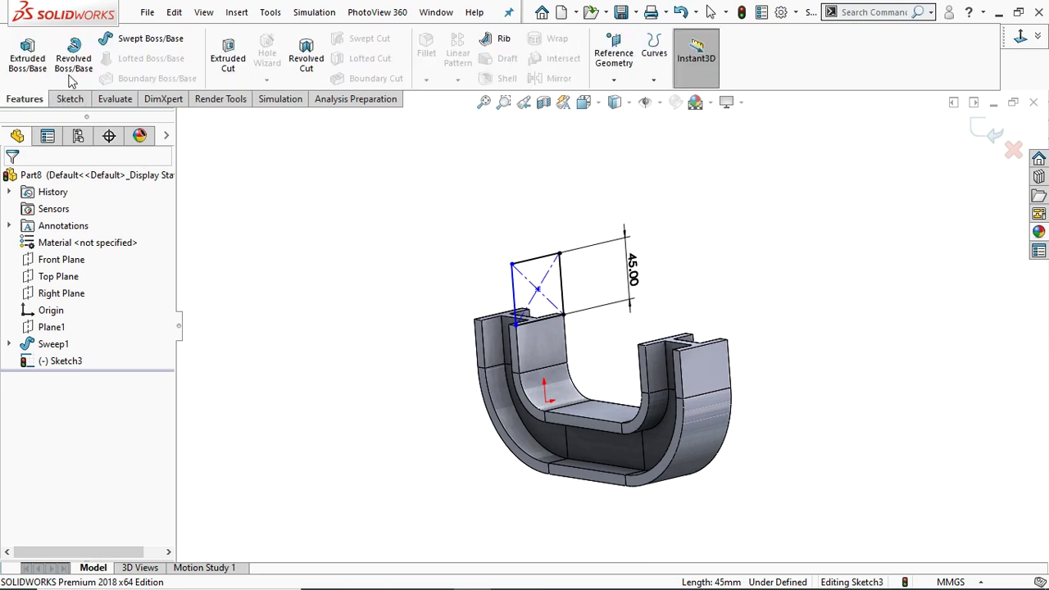
left_click(27, 56)
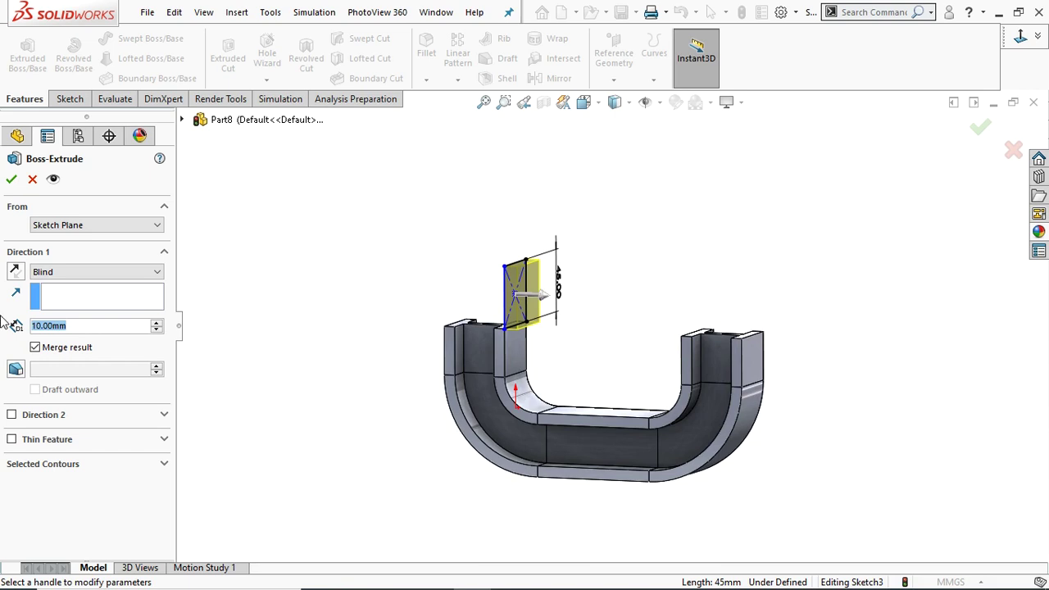
type("5")
key("Return")
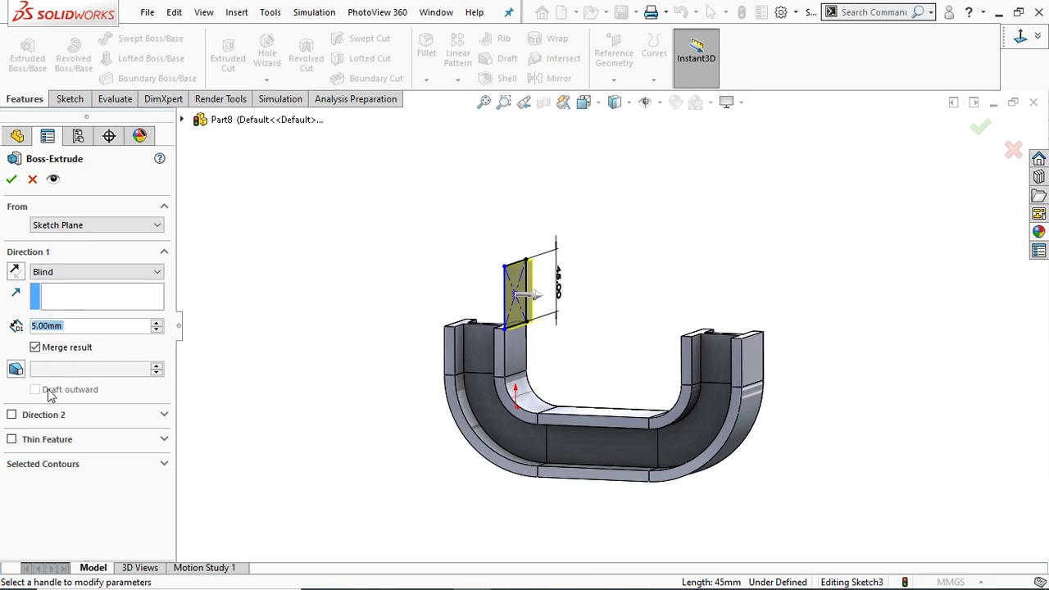
left_click(11, 414)
left_click(56, 435)
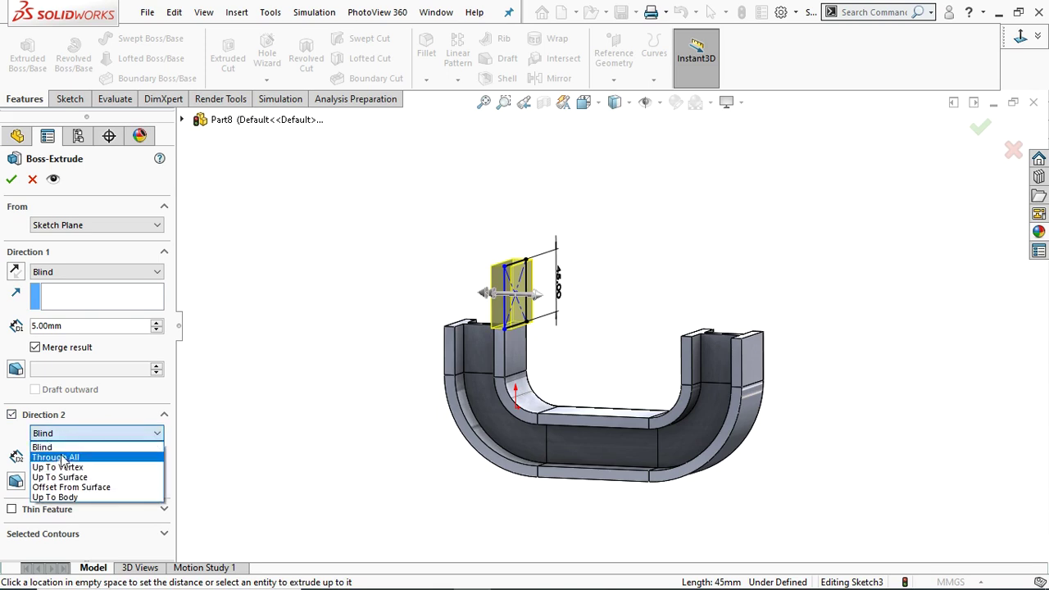
left_click(59, 467)
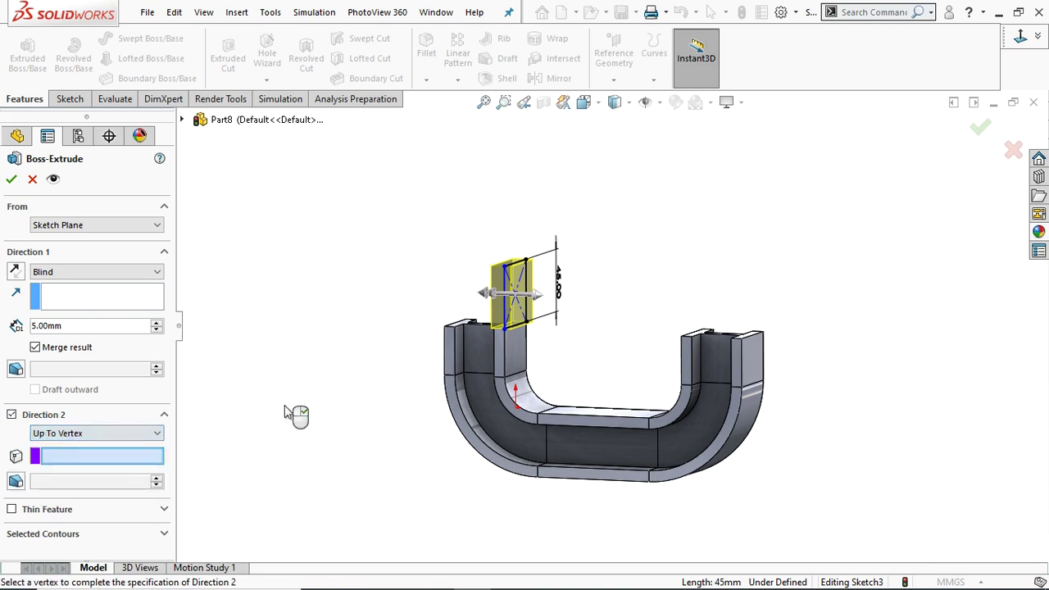
scroll(424, 332, "down", 3)
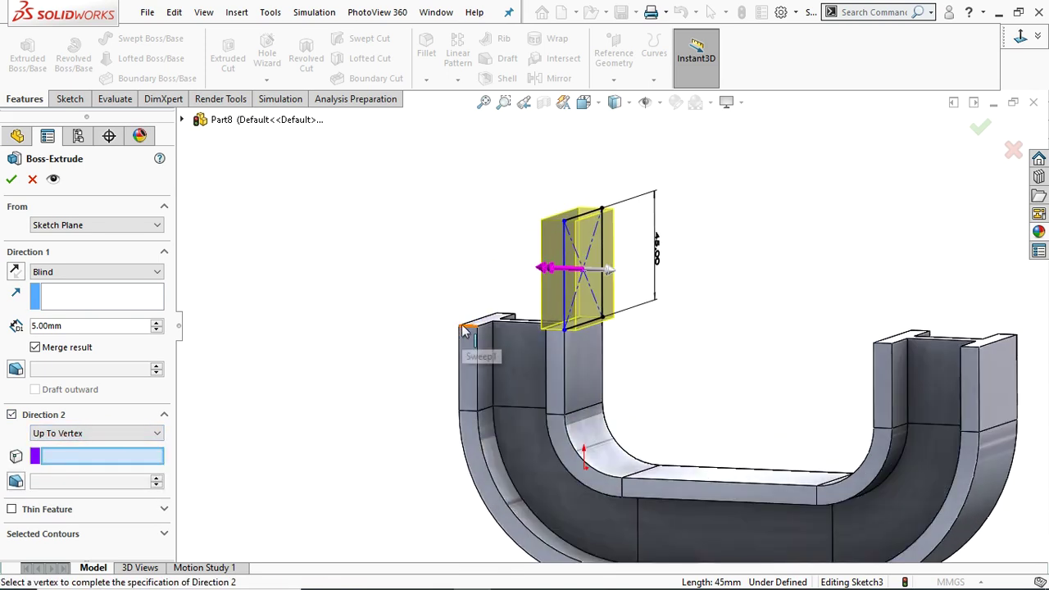
left_click(459, 327)
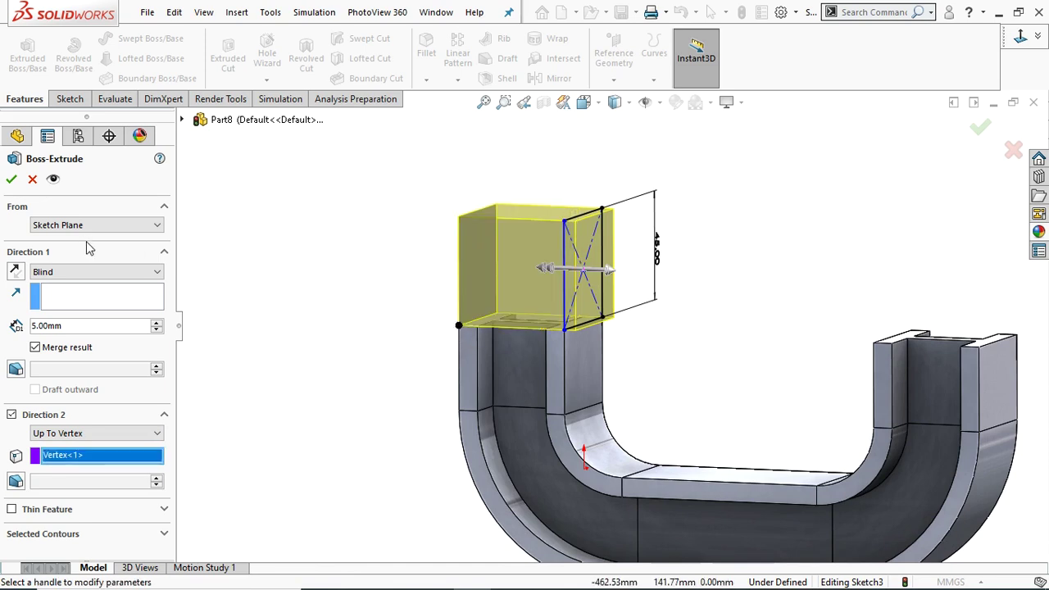
left_click(12, 180)
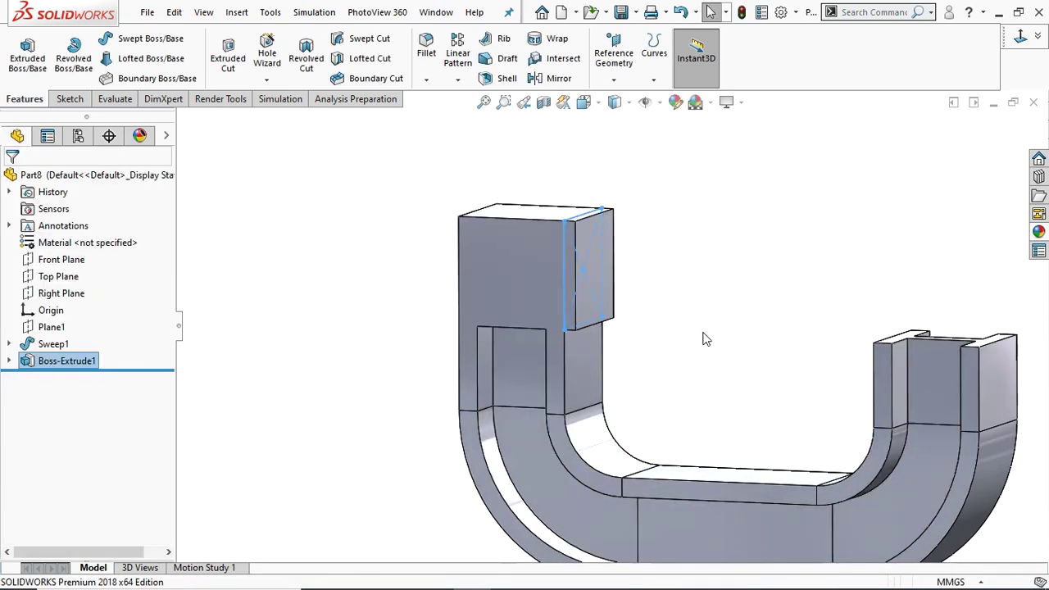
- Start a sketch on the flat front side face shared by the extruded block and the left arm
scroll(697, 338, "up", 3)
left_click(544, 286)
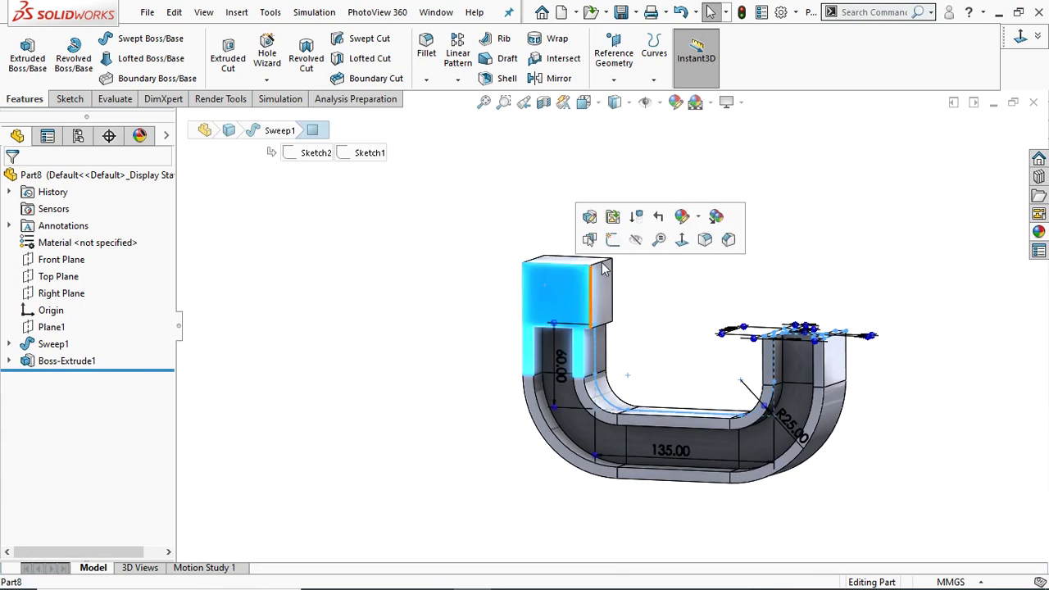
left_click(613, 239)
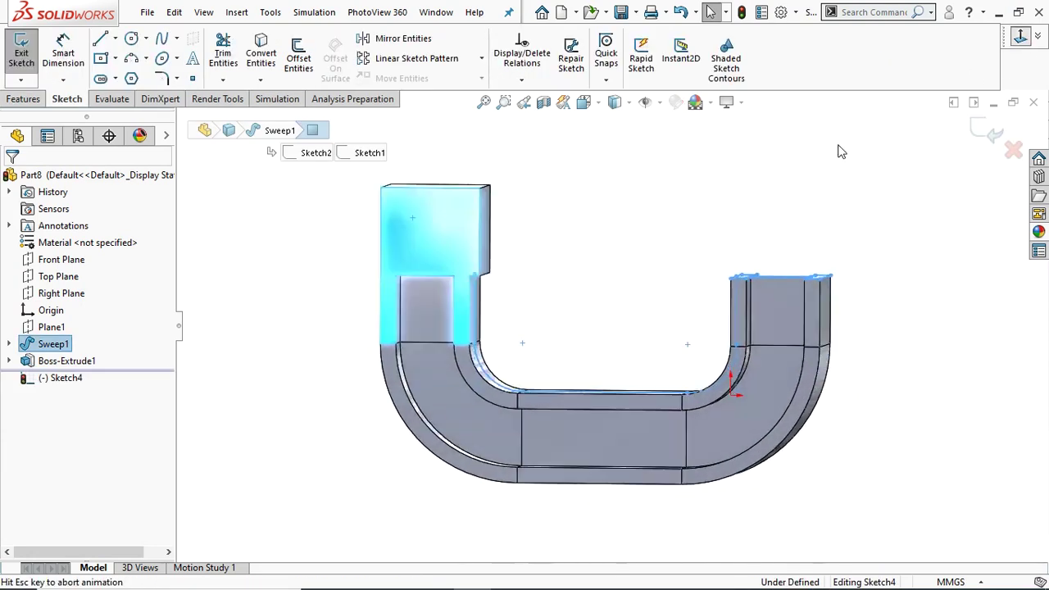
- Draw a three-point arc of about 34 mm radius across the block's outer top corner, from its outer side edge to its top edge
left_click(131, 59)
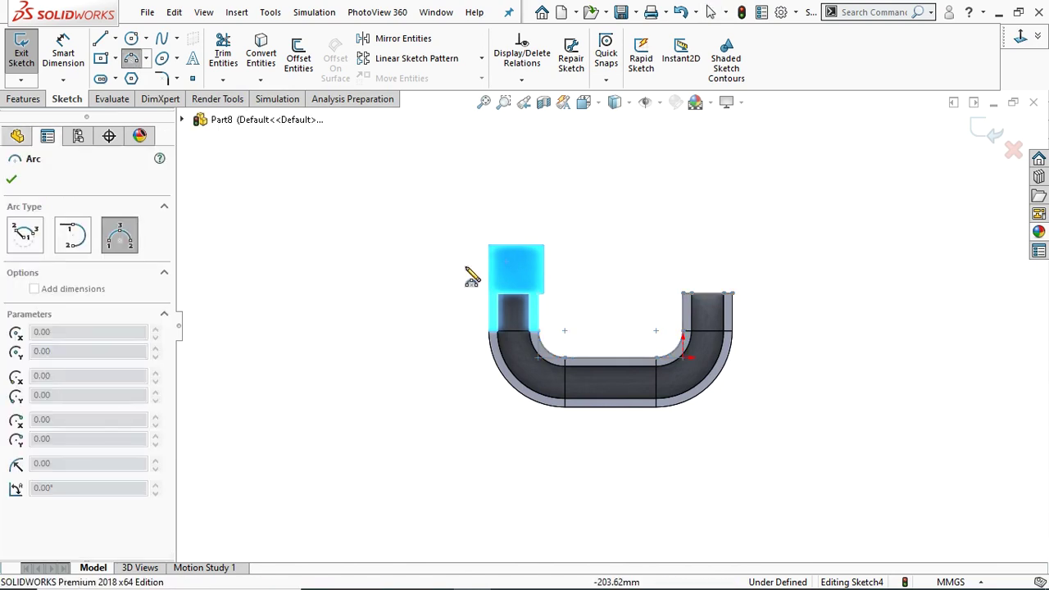
left_click(487, 288)
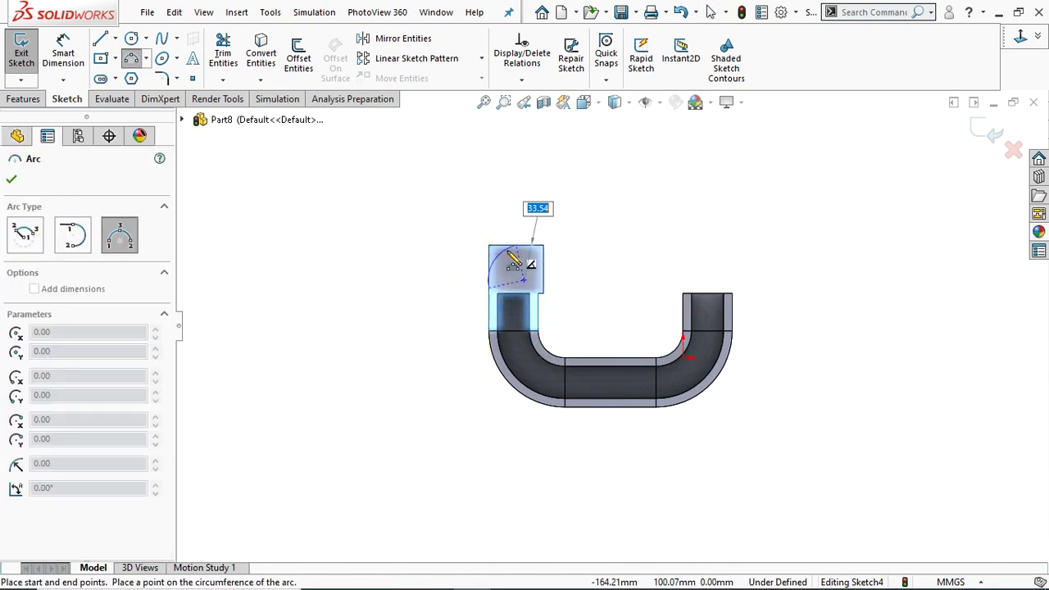
left_click(499, 273)
right_click(497, 271)
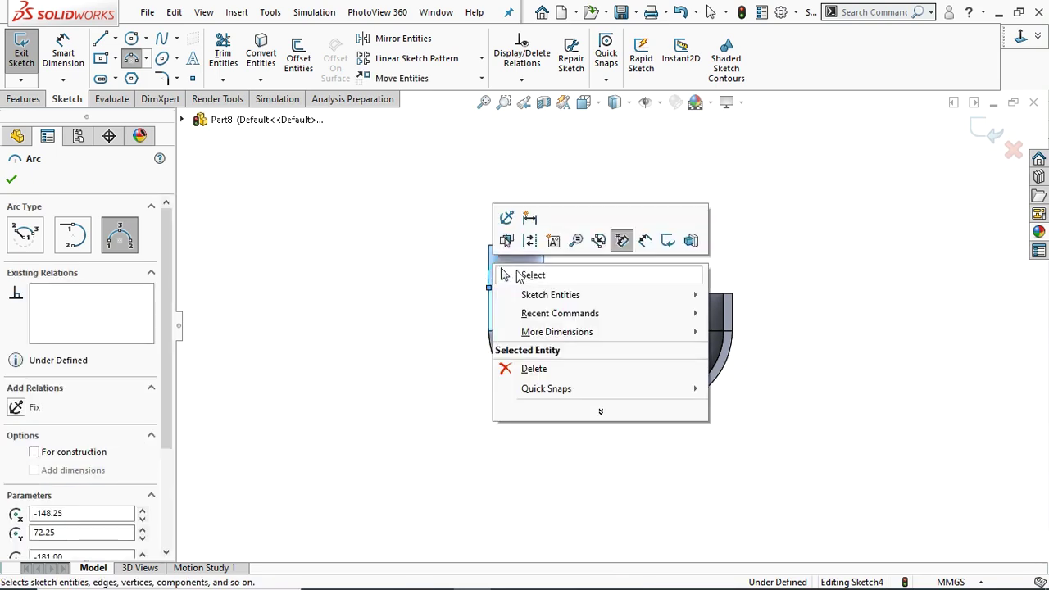
left_click(520, 273)
- Dimension the corner arc's radius as 40 mm
scroll(518, 261, "down", 4)
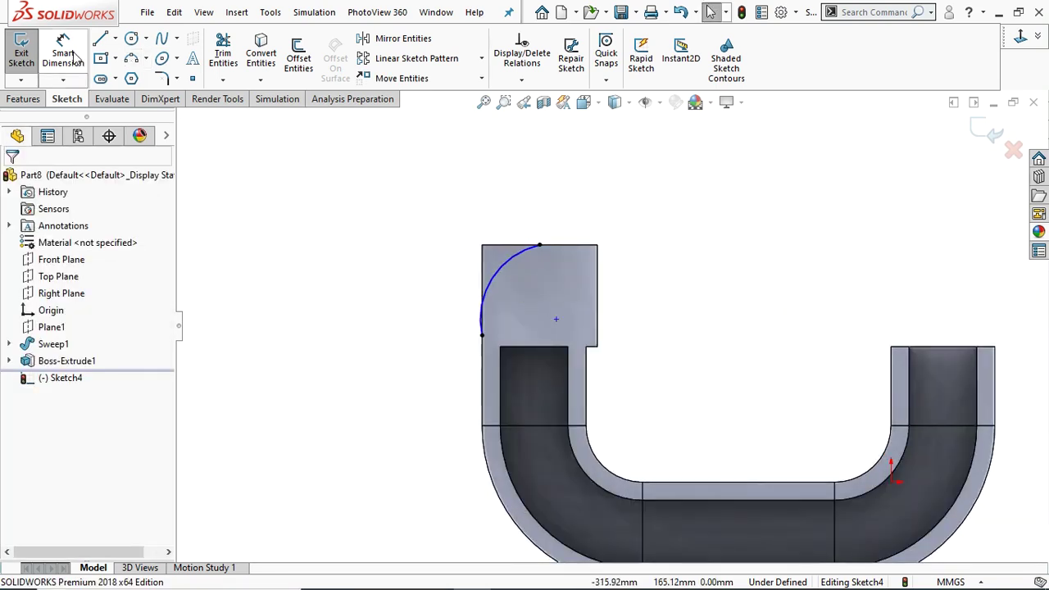
left_click(494, 279)
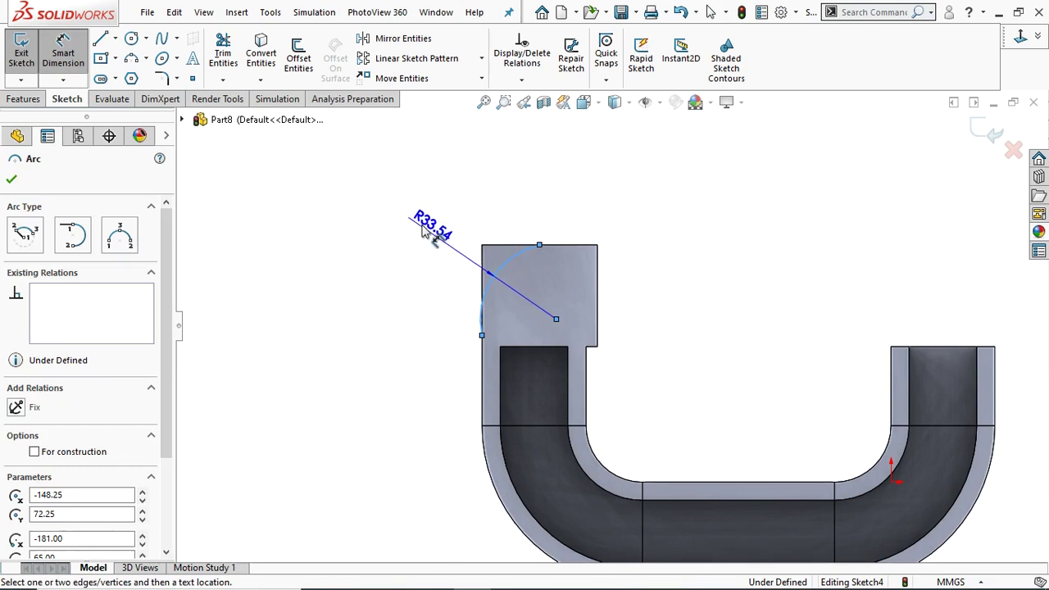
left_click(399, 212)
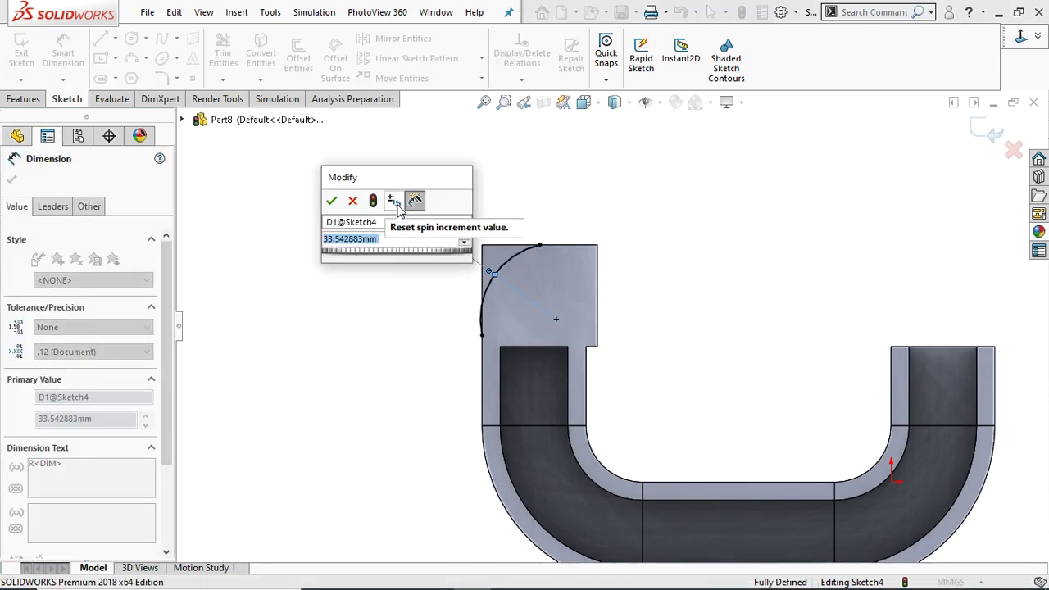
type("40")
key("Return")
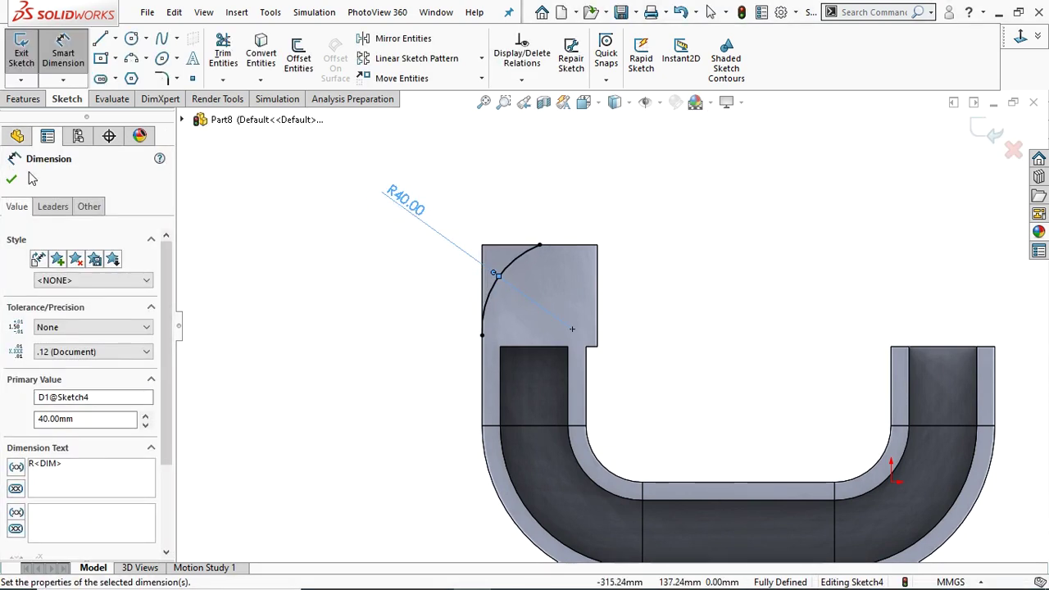
left_click(11, 181)
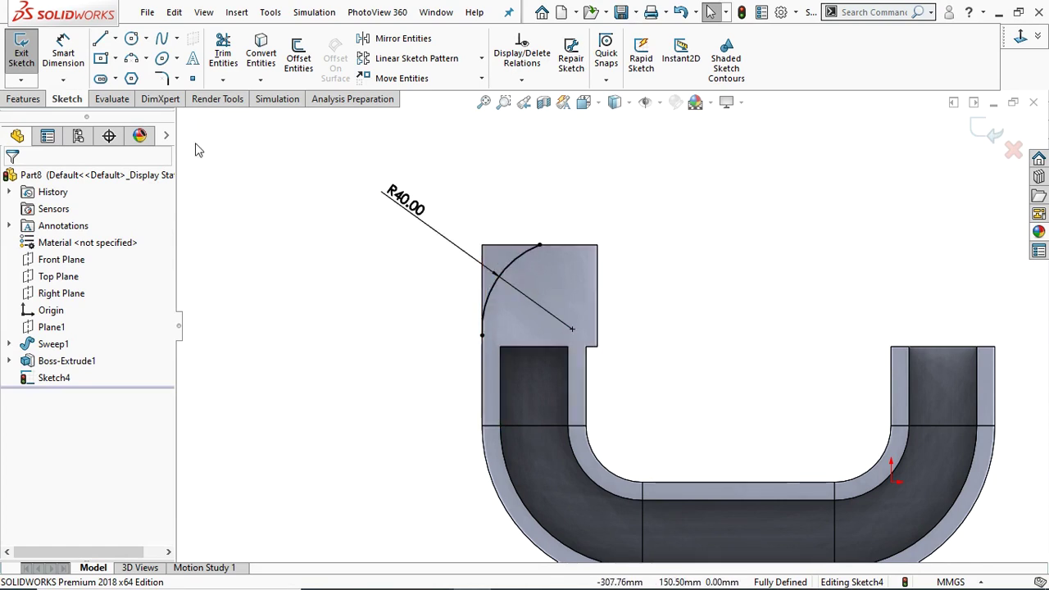
- Draw four connected lines outside the block, joining the arc's two endpoints into a closed profile around the outer corner
key("l")
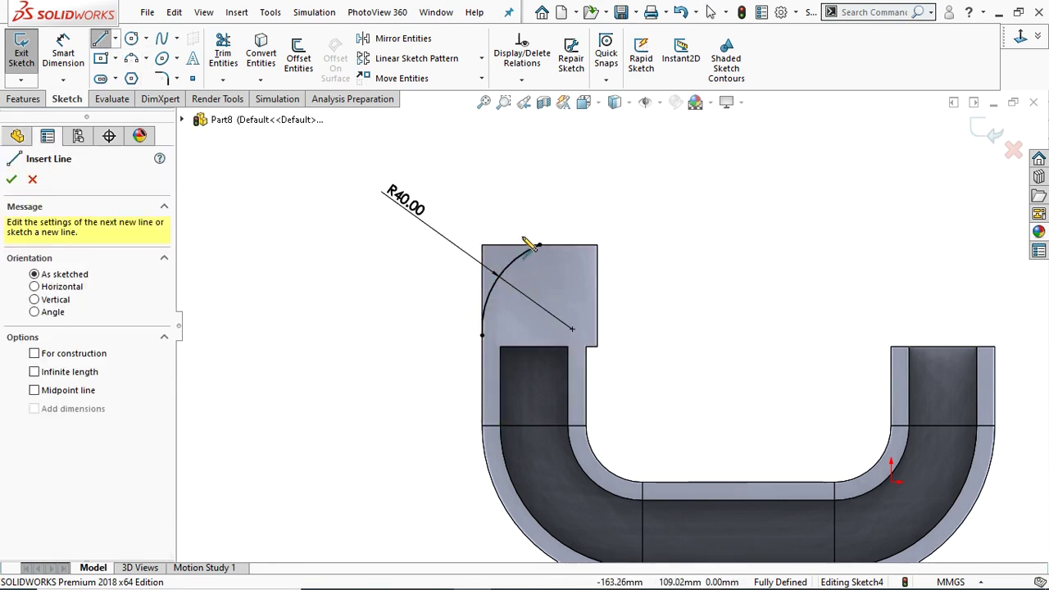
left_click(539, 244)
left_click(450, 204)
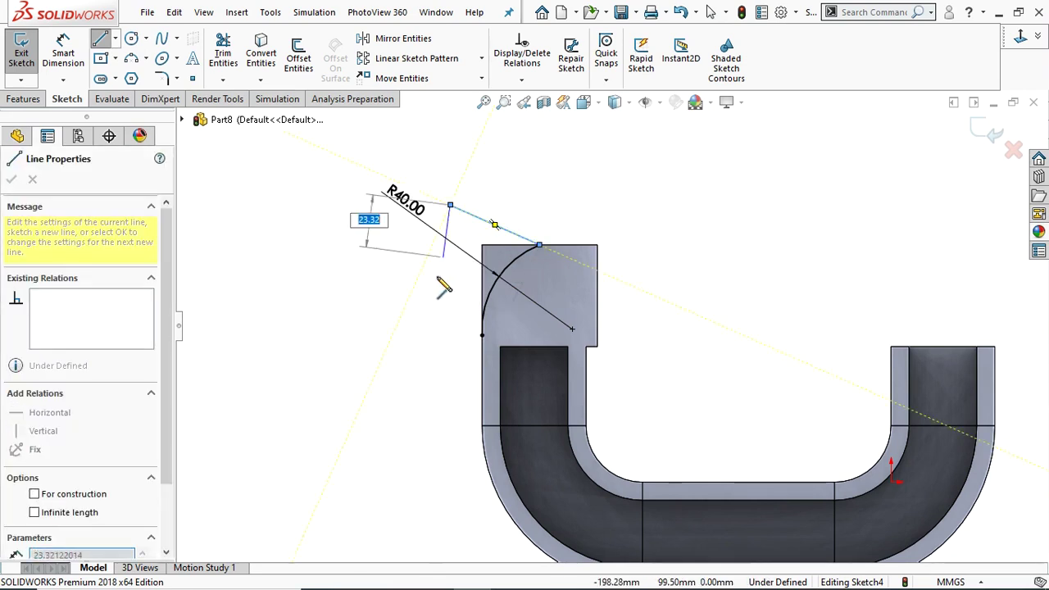
left_click(420, 328)
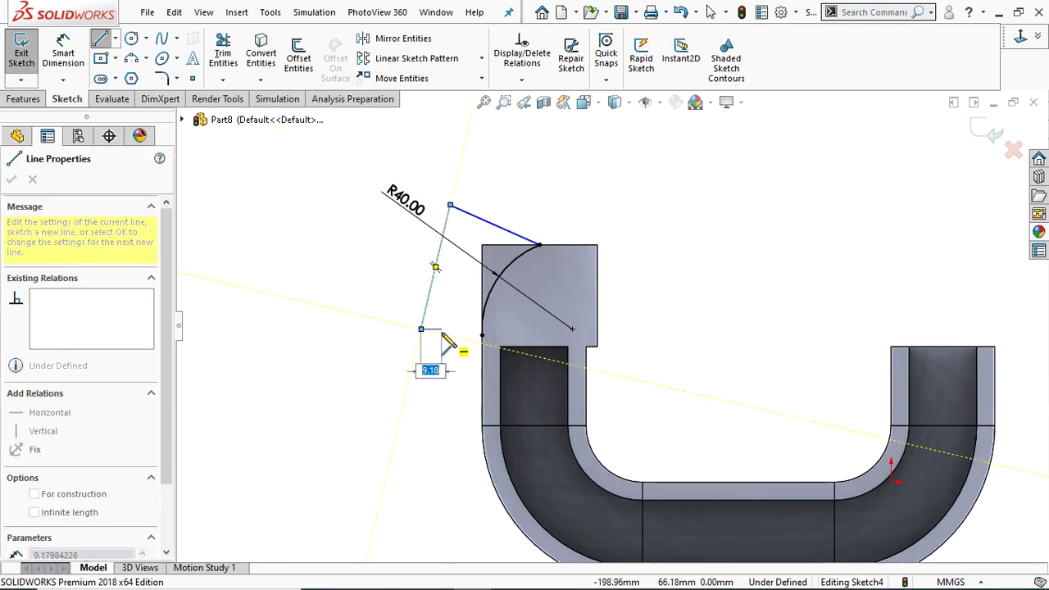
key("Escape")
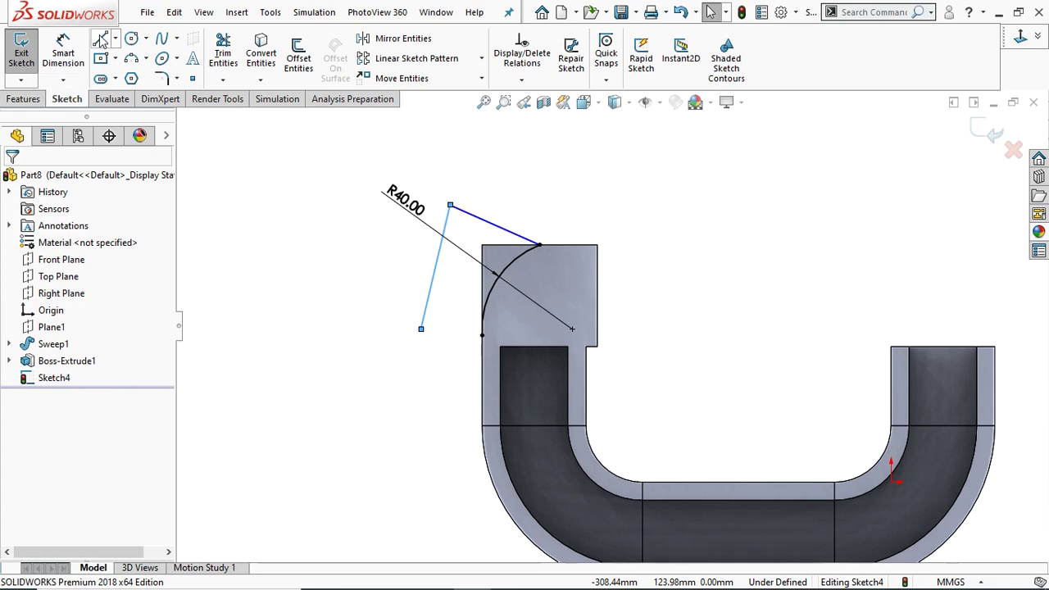
key("l")
left_click(420, 329)
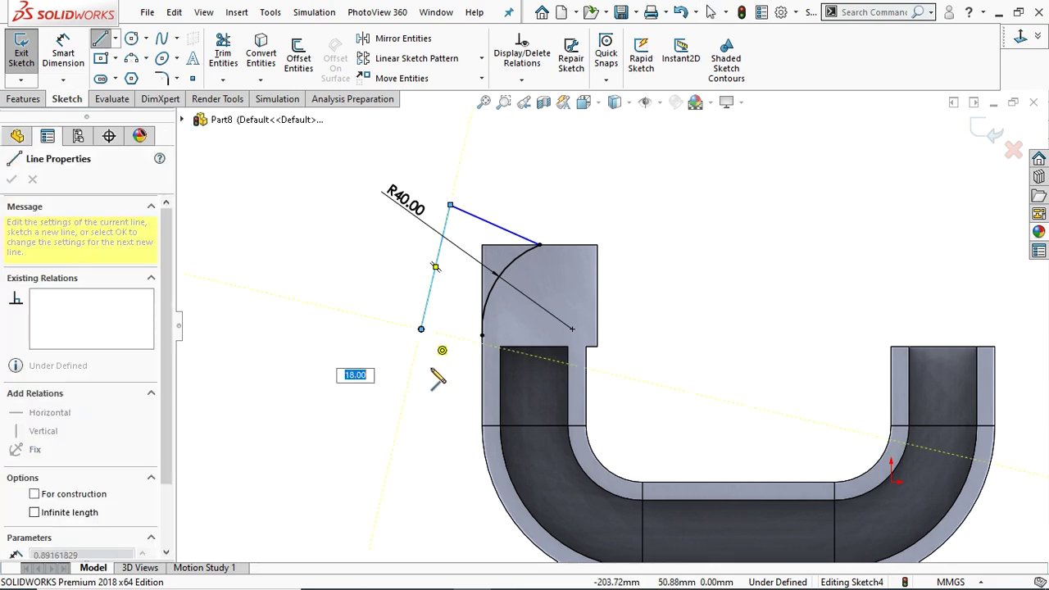
left_click(435, 366)
left_click(482, 336)
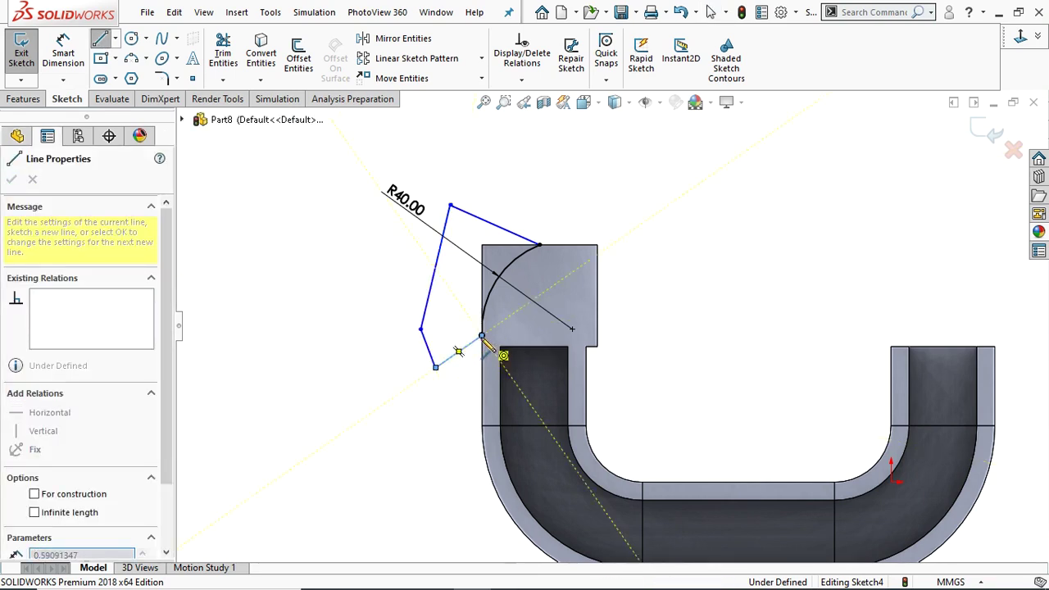
right_click(480, 335)
left_click(503, 349)
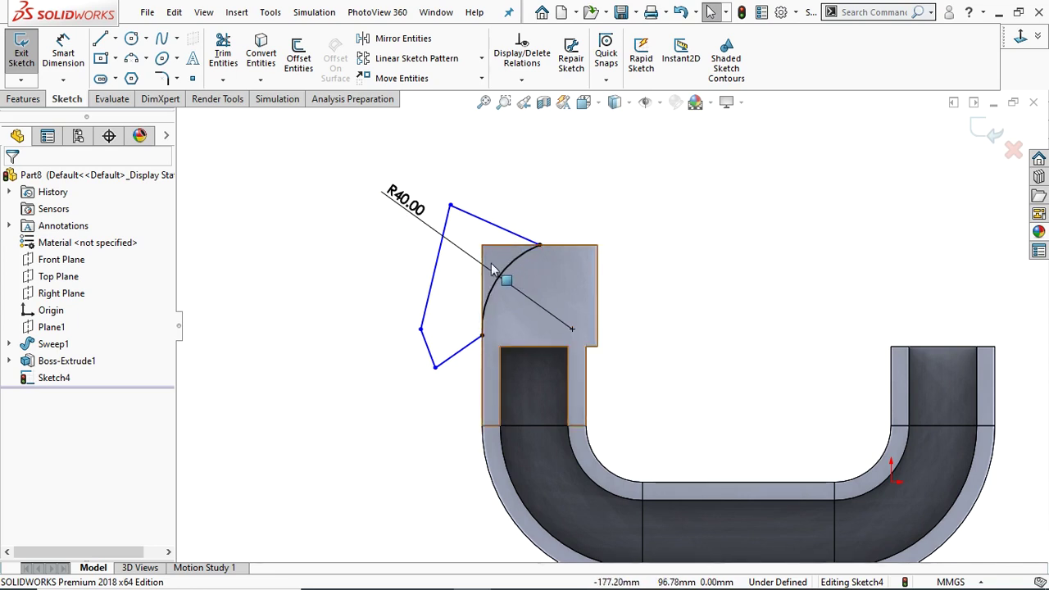
- Cut away the block's outer top corner with an Extruded Cut of the closed profile, using the Up To Next end condition
left_click(22, 99)
left_click(229, 65)
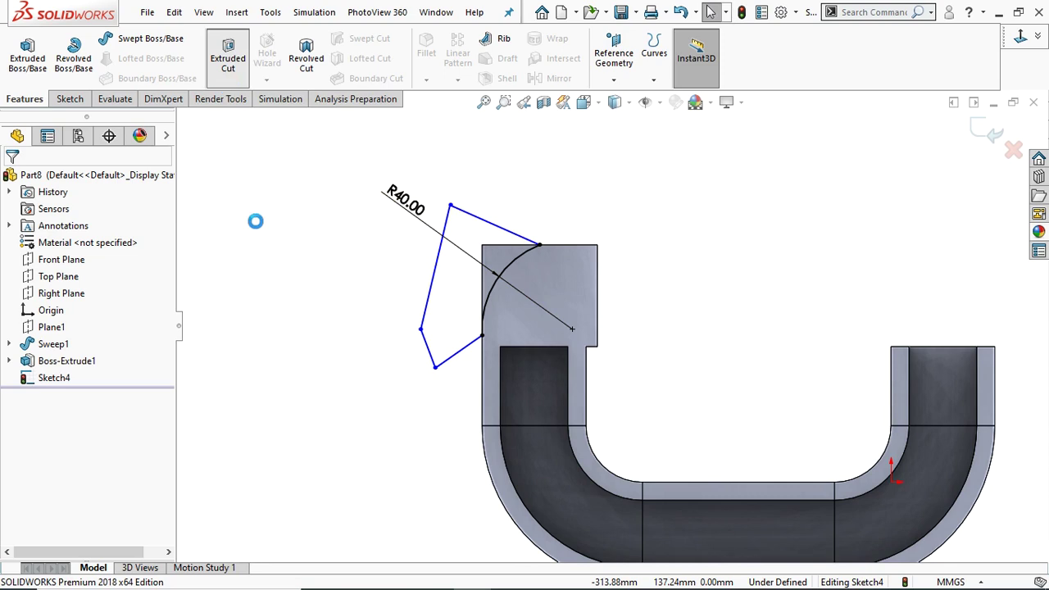
left_click(51, 270)
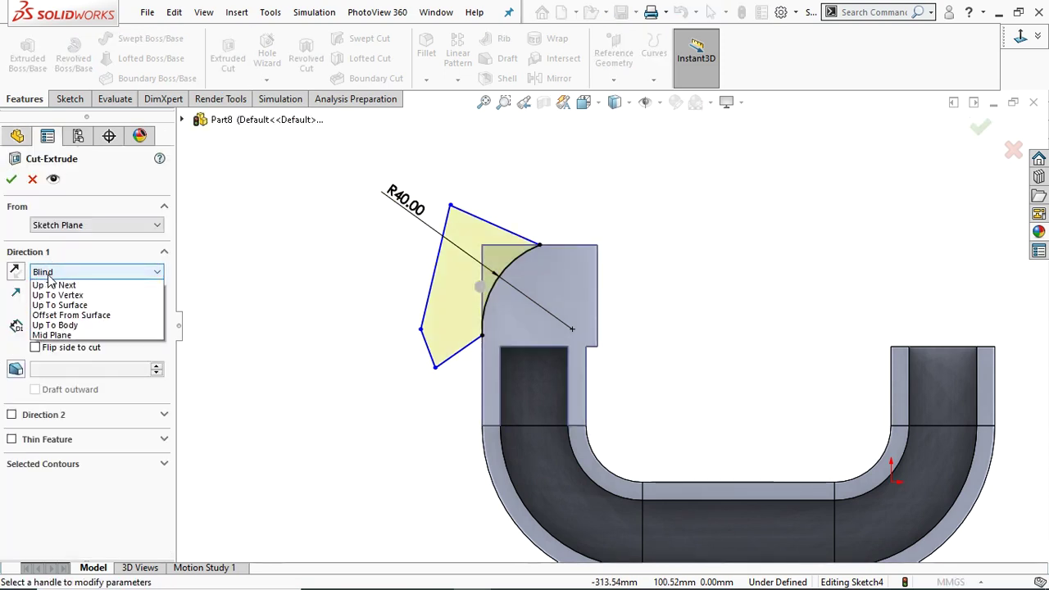
left_click(54, 279)
left_click(54, 272)
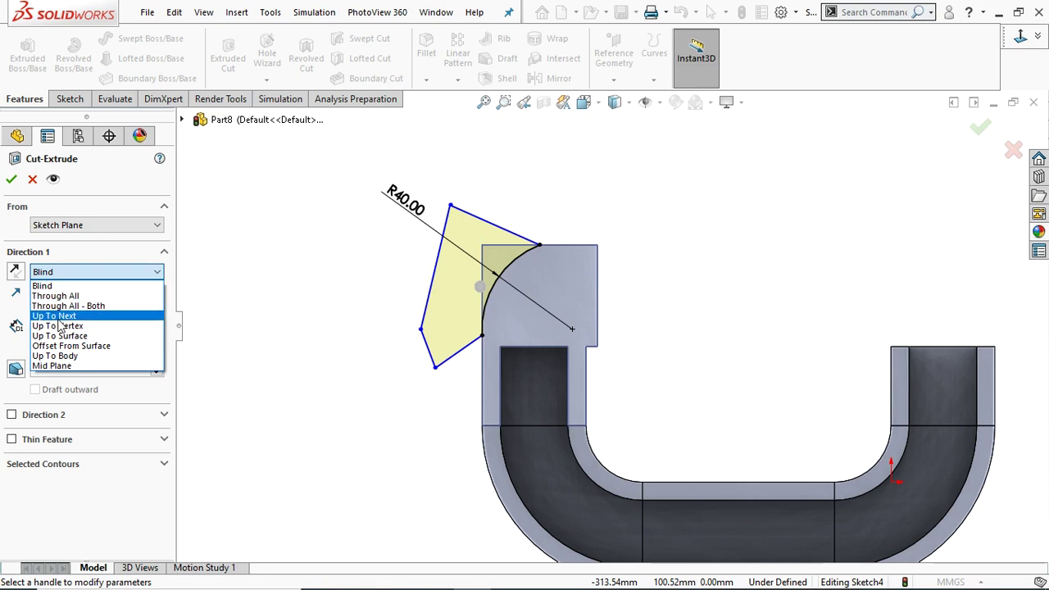
left_click(56, 316)
left_click(12, 182)
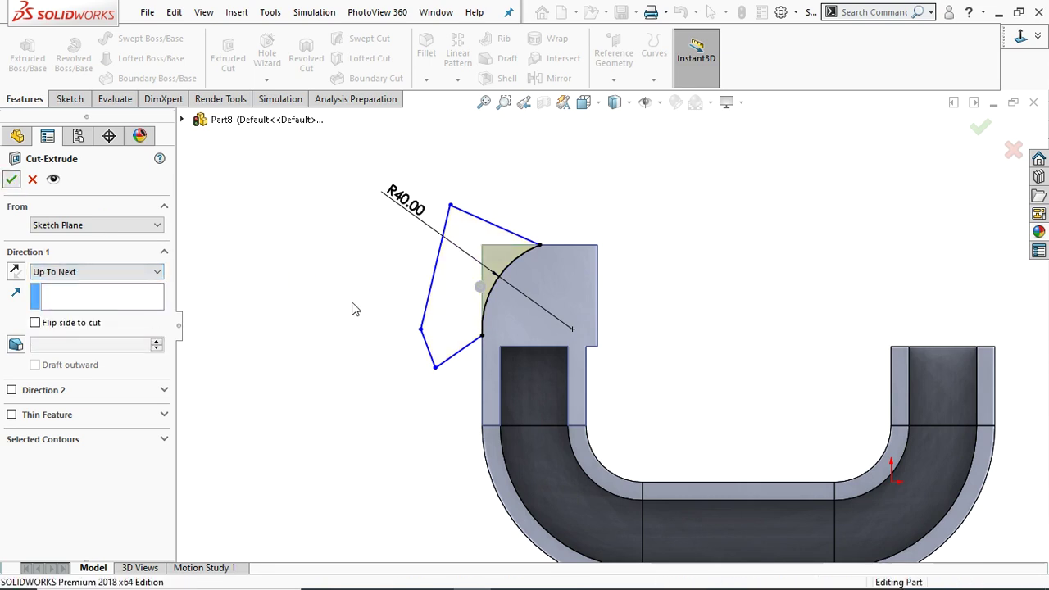
- Fillet the edge between the block's rounded corner and its flat top face with a 10 mm radius
middle_click_drag(334, 299, 368, 327)
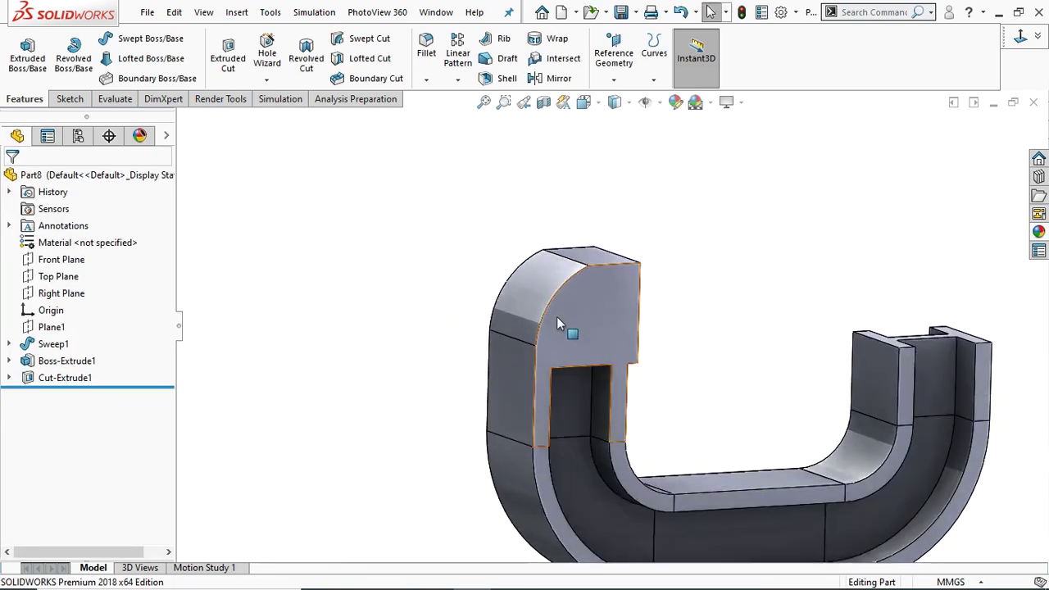
scroll(686, 347, "up", 4)
scroll(592, 302, "down", 3)
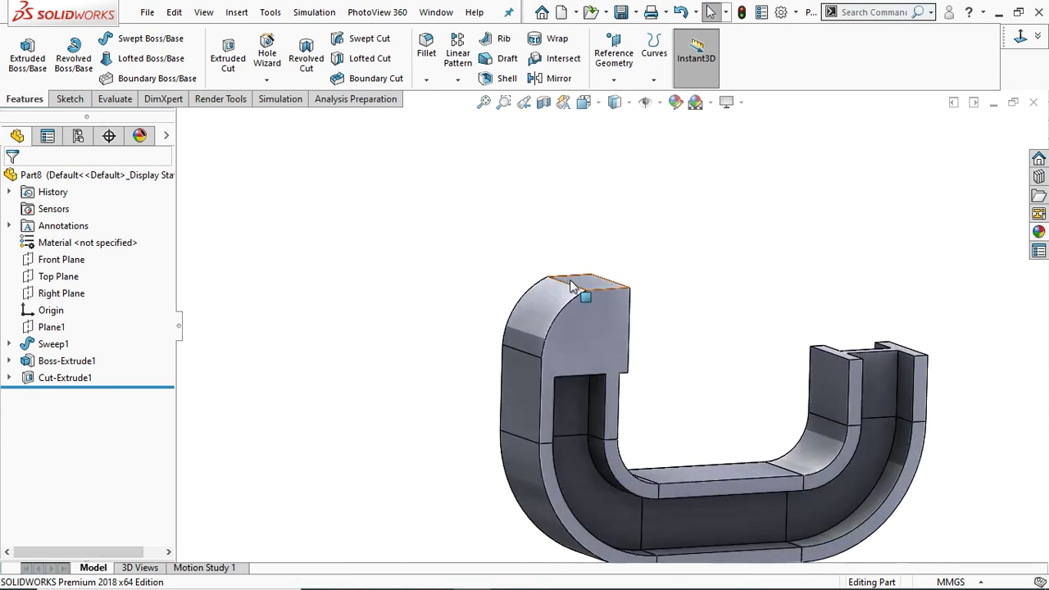
left_click(568, 286)
left_click(567, 287)
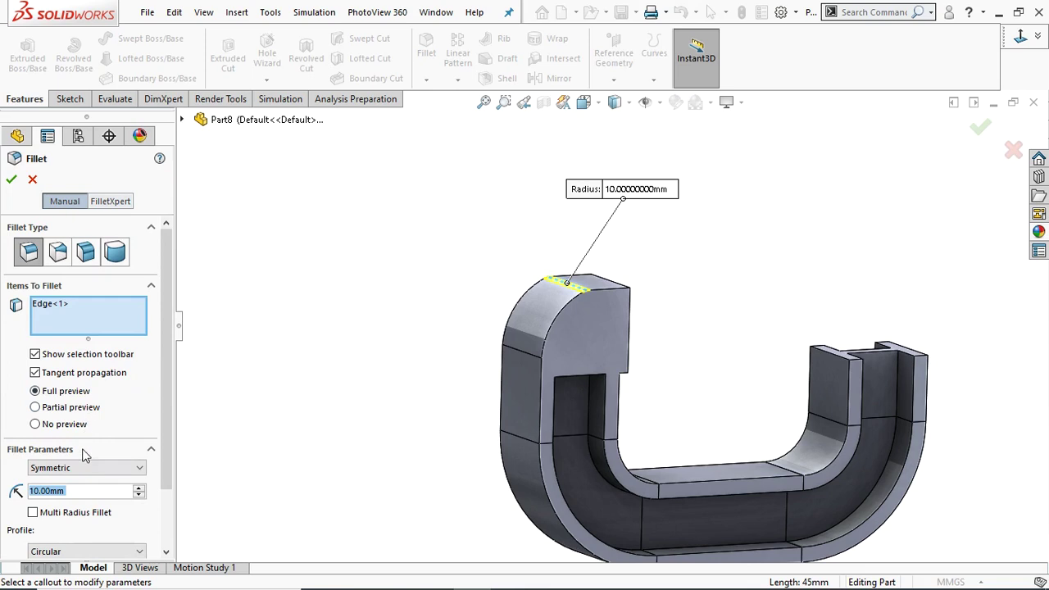
left_click(12, 181)
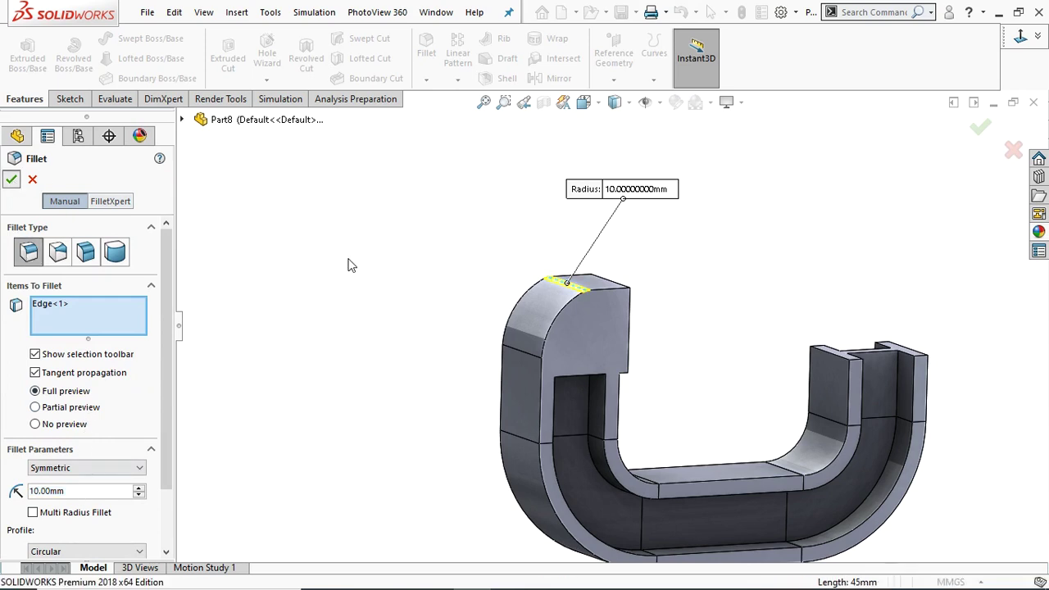
- Start a sketch on the flat outer face of the right arm and view it face-on
scroll(751, 349, "up", 3)
middle_click_drag(751, 349, 623, 315)
scroll(811, 366, "down", 2)
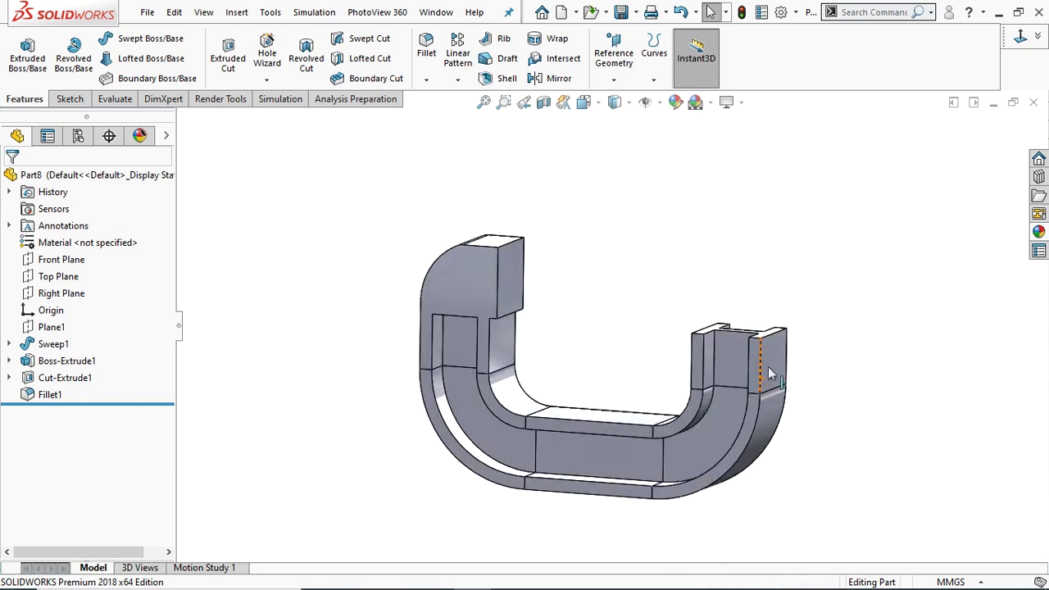
left_click(771, 364)
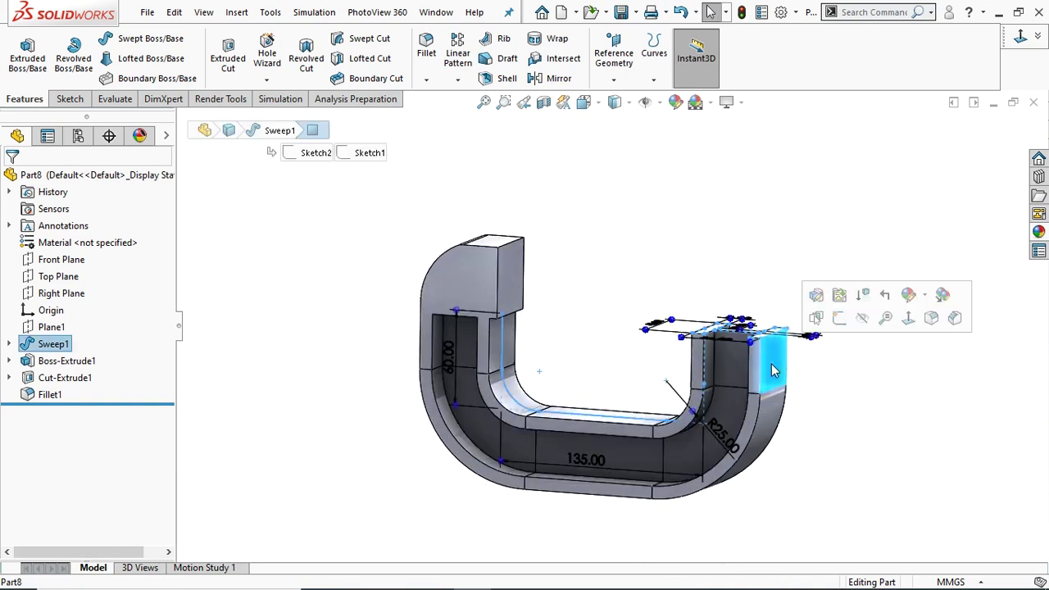
left_click(841, 321)
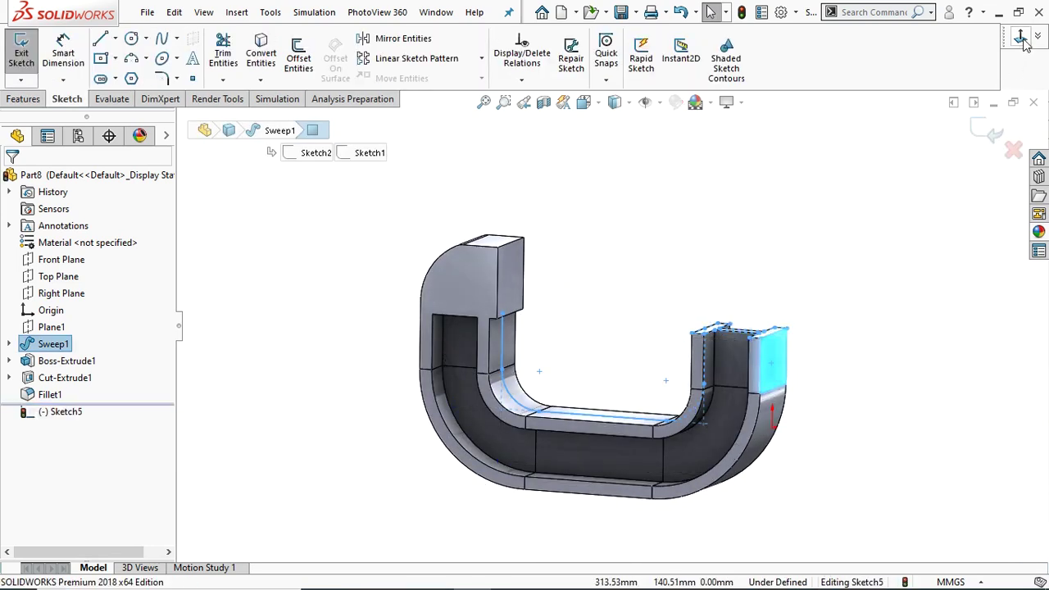
left_click(1022, 39)
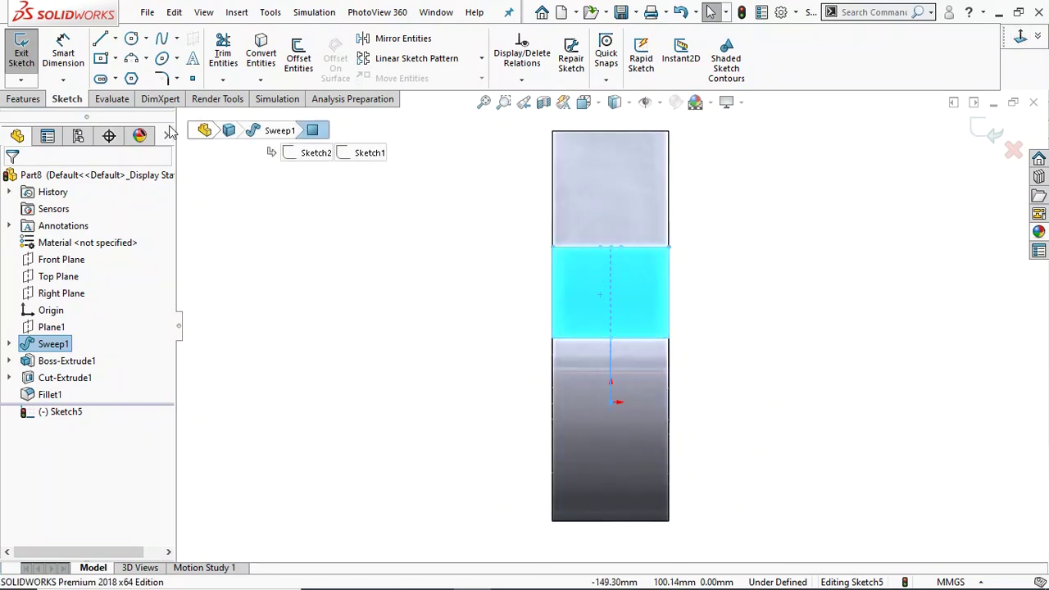
- Draw a circle directly above the arm, centred on the opposite block at a height of 82.50 mm, with its radius reaching the block's side edge
left_click(131, 39)
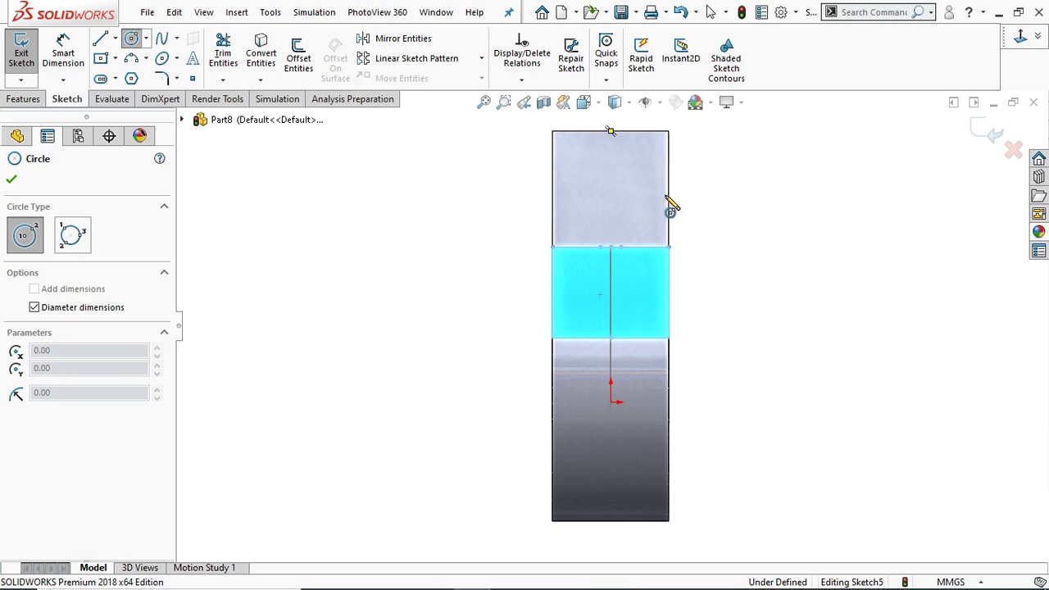
left_click(611, 189)
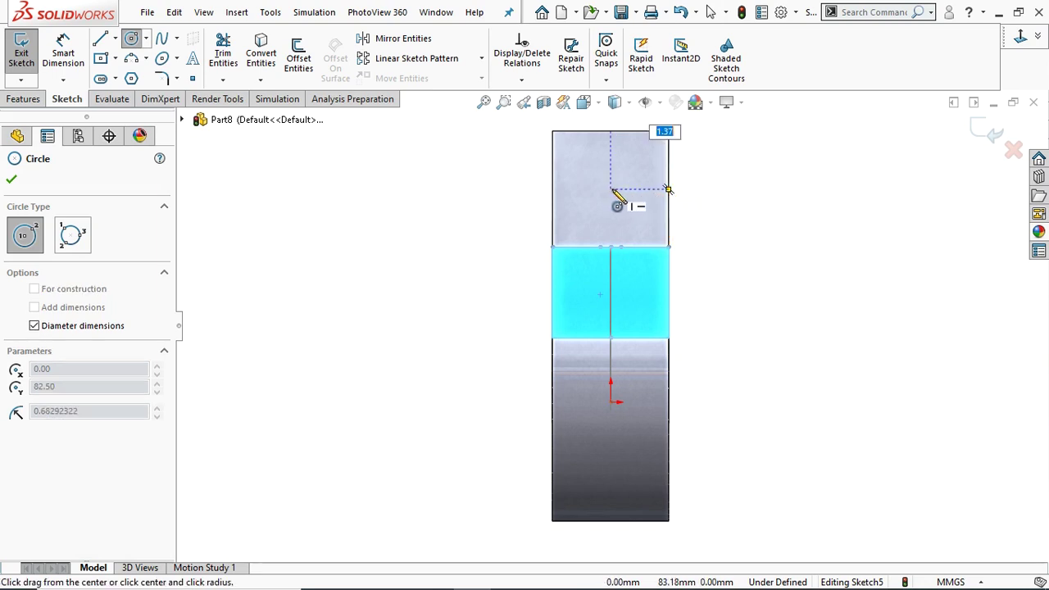
left_click(671, 201)
right_click(674, 201)
left_click(703, 205)
- Extrude the circle 5 mm blind in the first direction and 50 mm blind in the second, forming a cylinder above the right arm
scroll(674, 210, "down", 3)
middle_click_drag(675, 211, 640, 237)
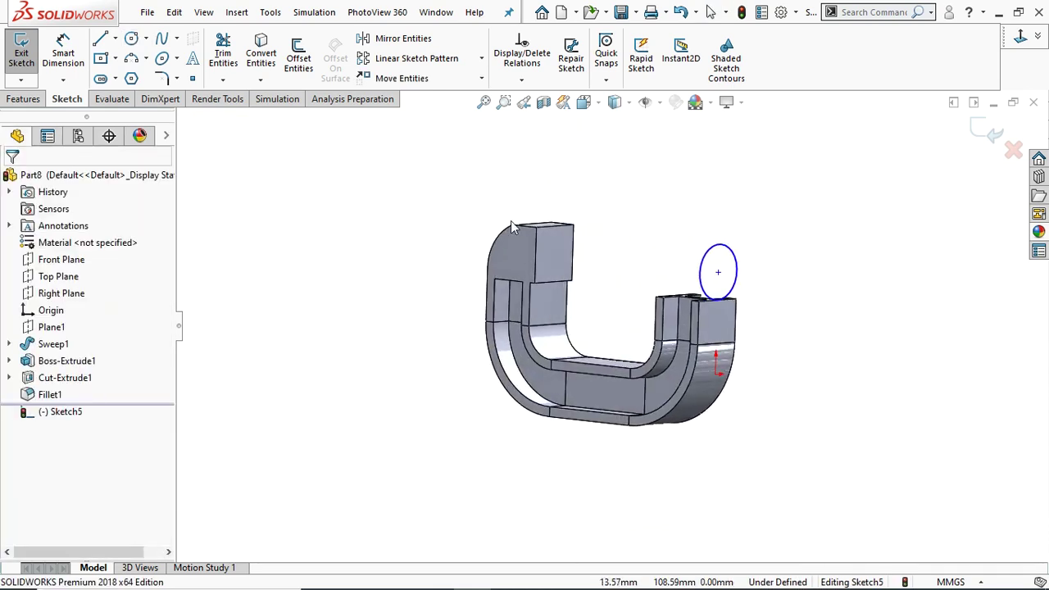
left_click(25, 99)
left_click(27, 51)
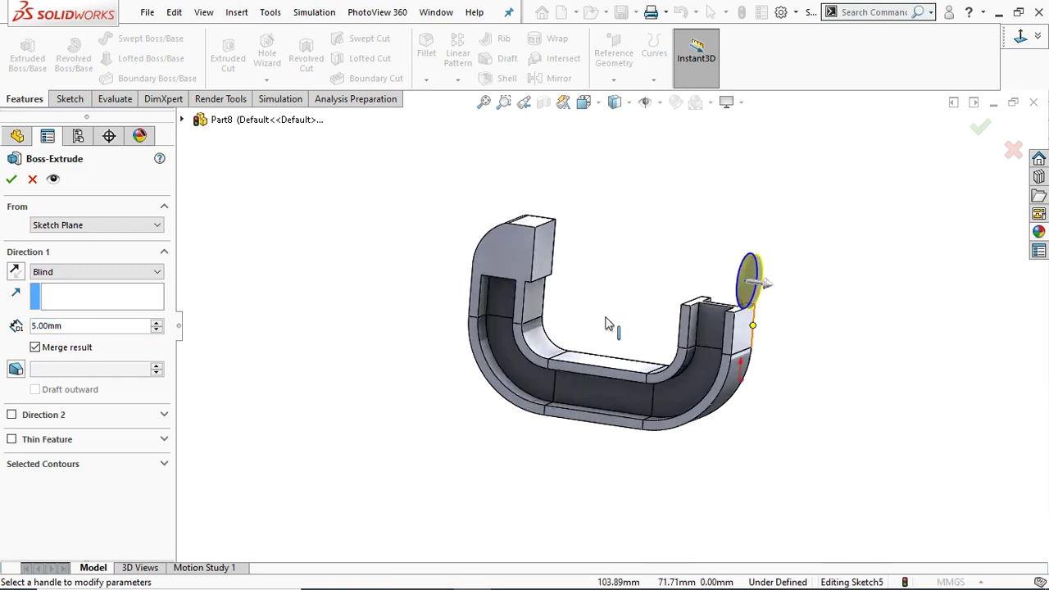
left_click(13, 415)
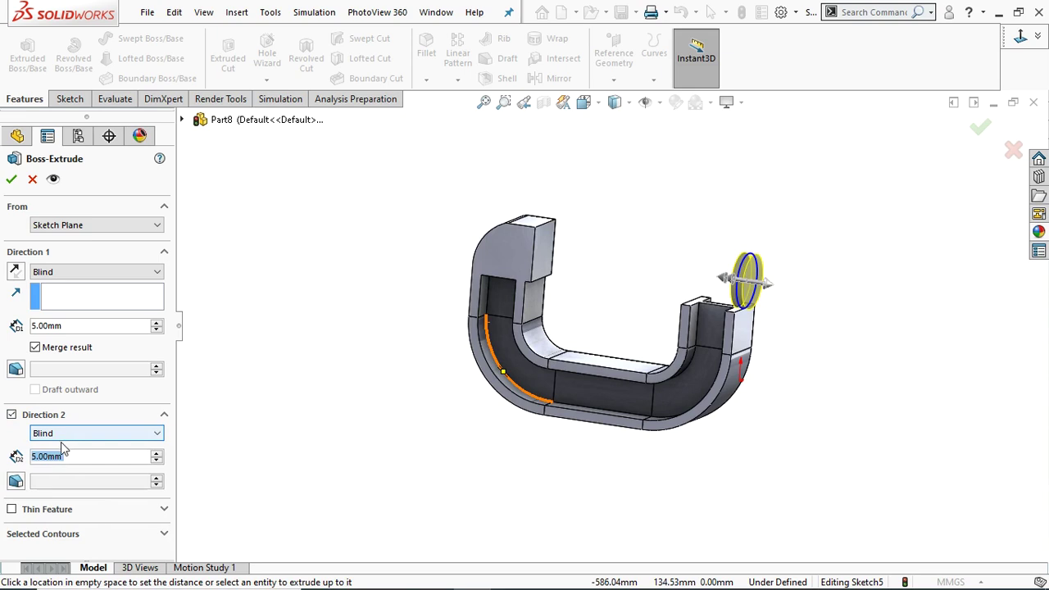
type("50")
key("Return")
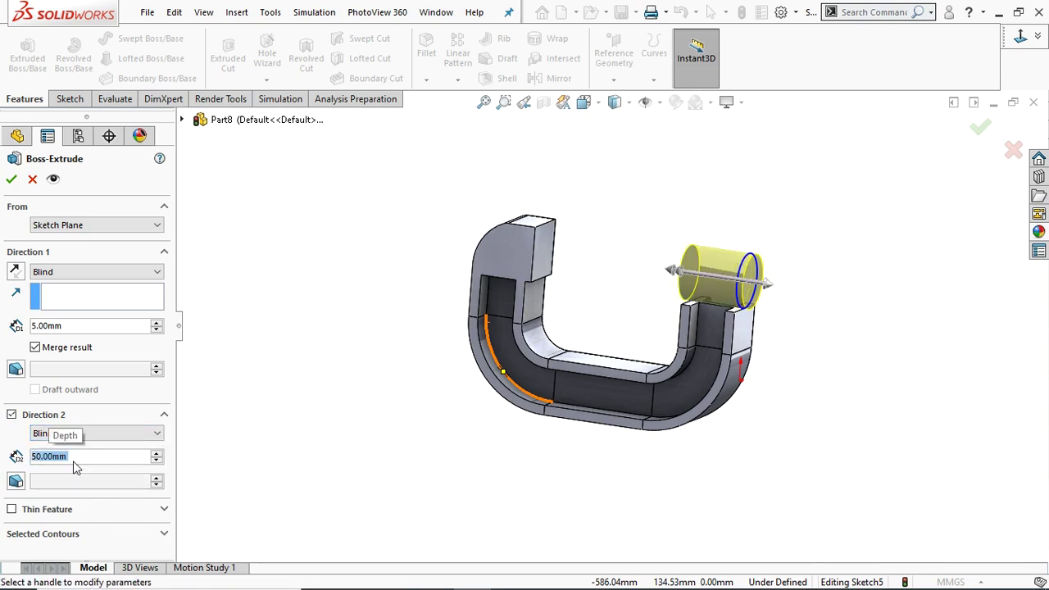
left_click(12, 181)
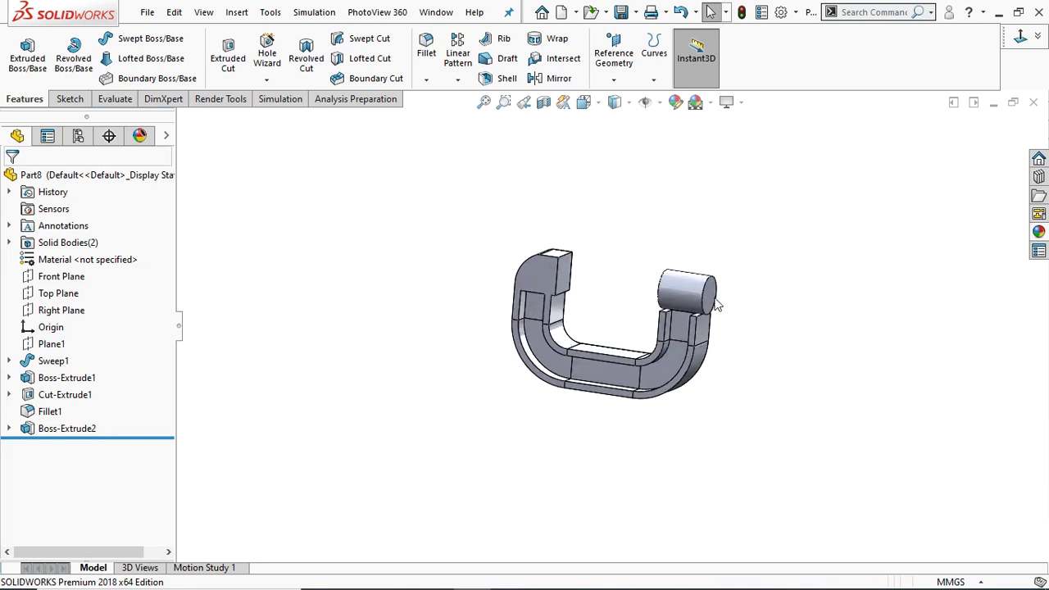
scroll(717, 305, "down", 5)
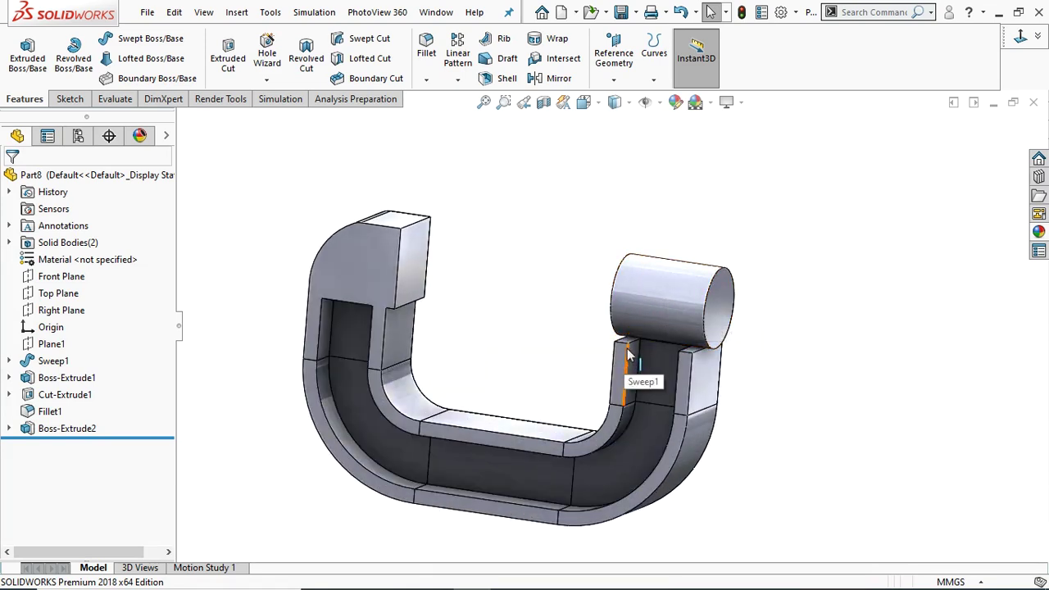
- Start a sketch on the H-shaped end face of the right arm and convert the face's outline into sketch entities
middle_click_drag(752, 368, 737, 384)
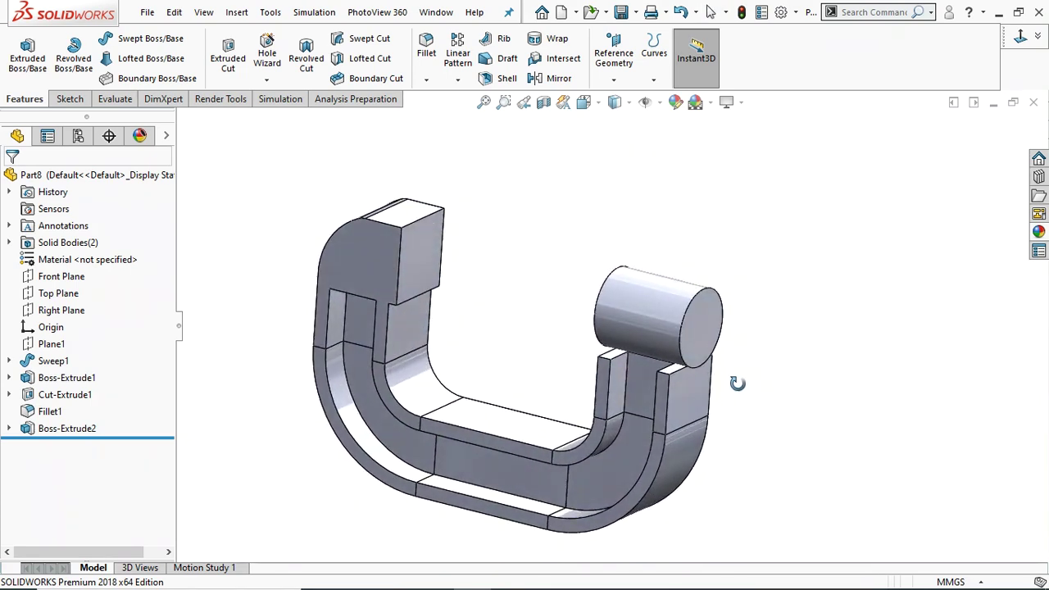
left_click(615, 361)
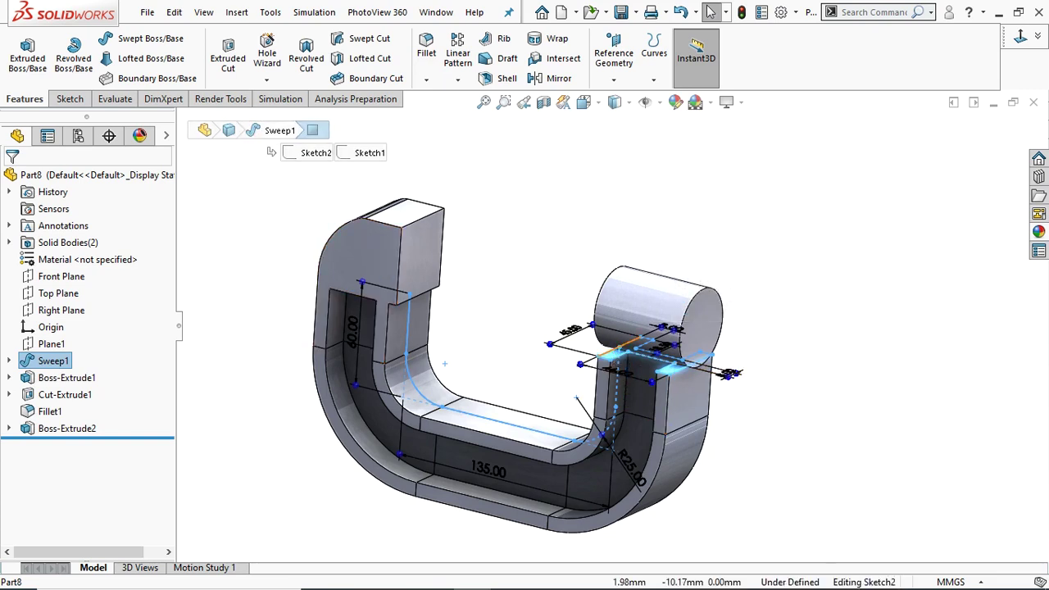
left_click(616, 355)
left_click(718, 236)
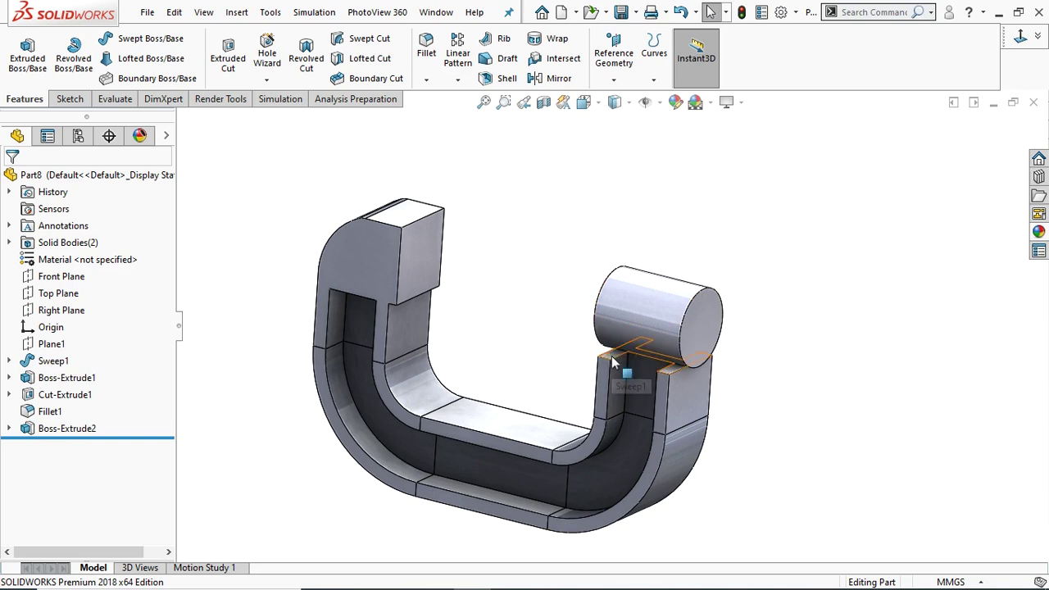
left_click(614, 364)
left_click(680, 309)
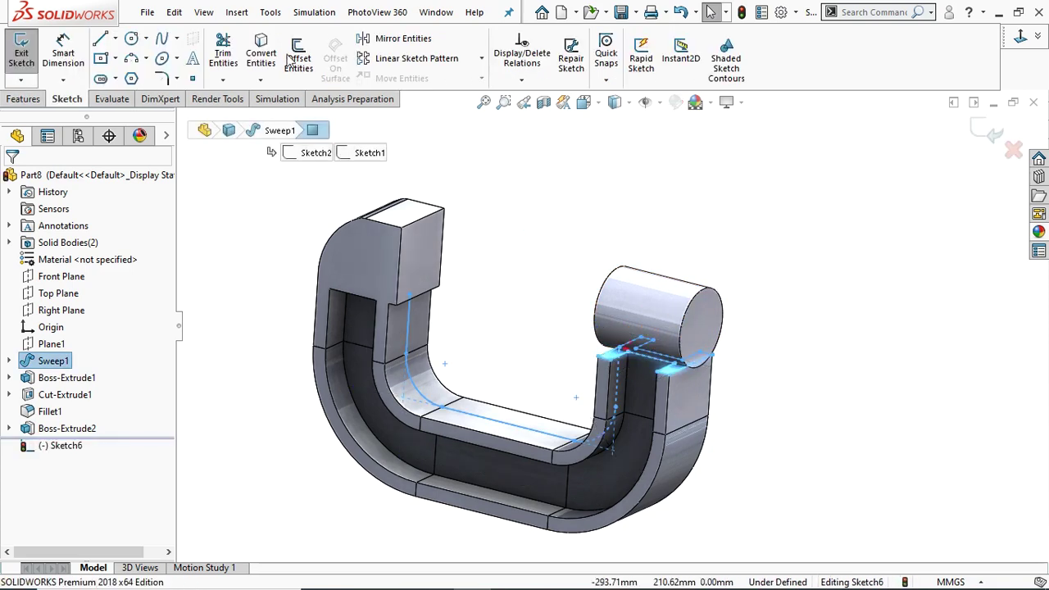
left_click(262, 49)
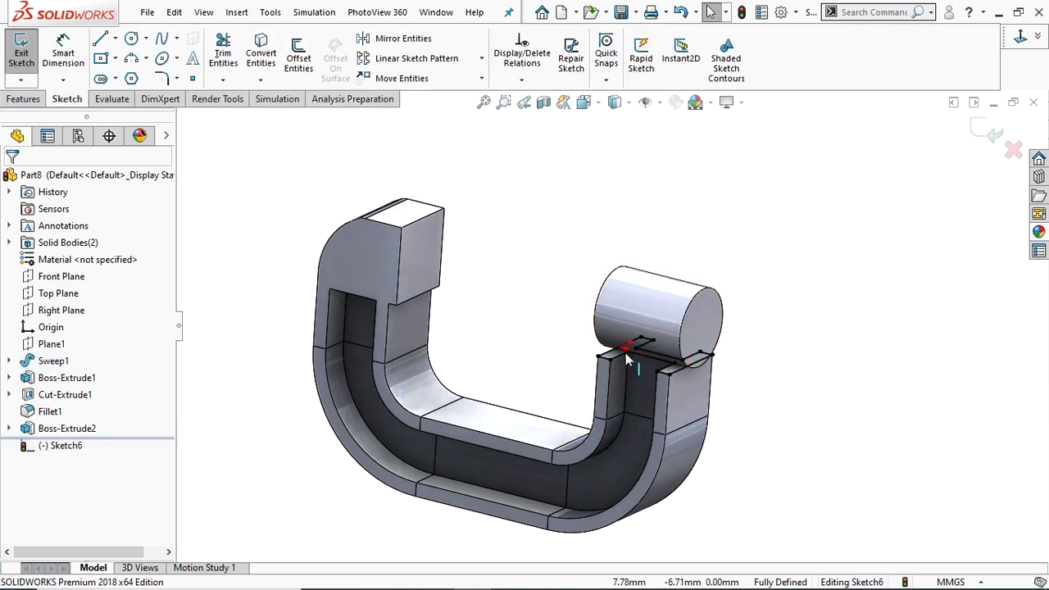
- Extrude the converted H-shaped outline up to the cylinder's curved surface, joining the right arm to the cylinder
middle_click_drag(740, 368, 725, 401)
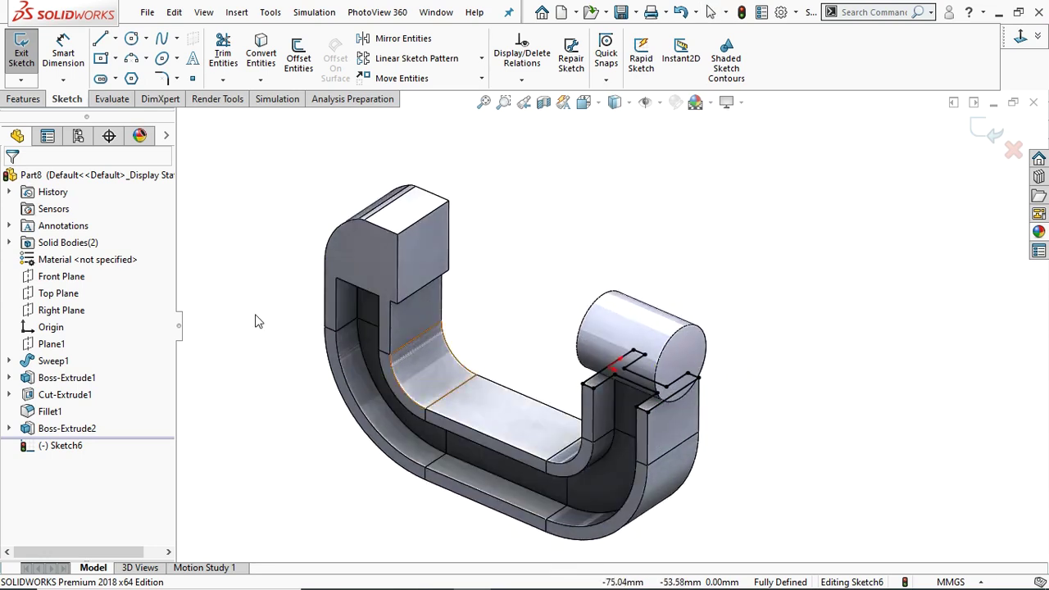
left_click(23, 99)
left_click(27, 62)
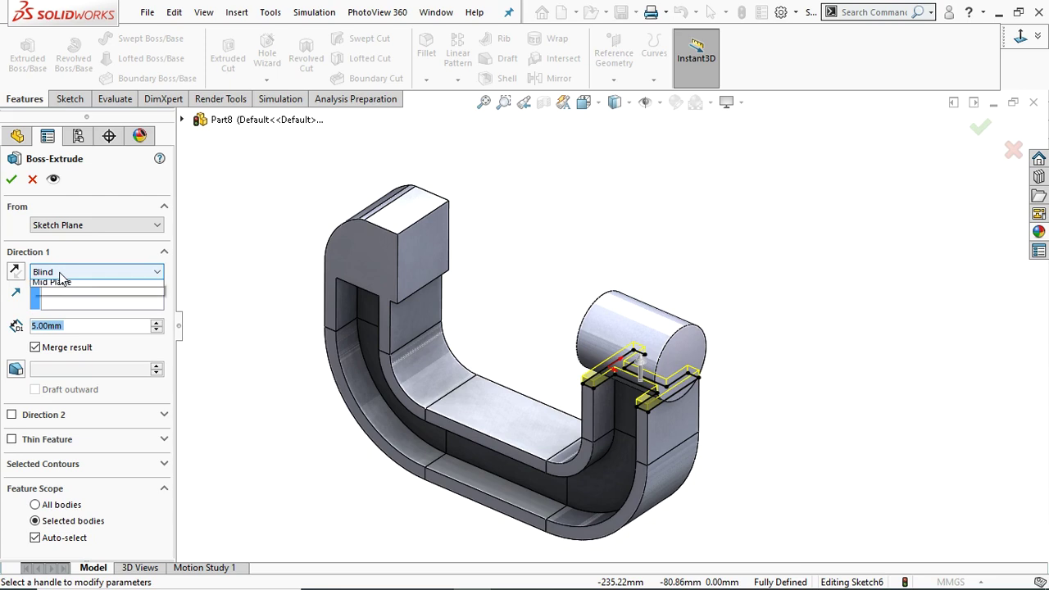
left_click(61, 273)
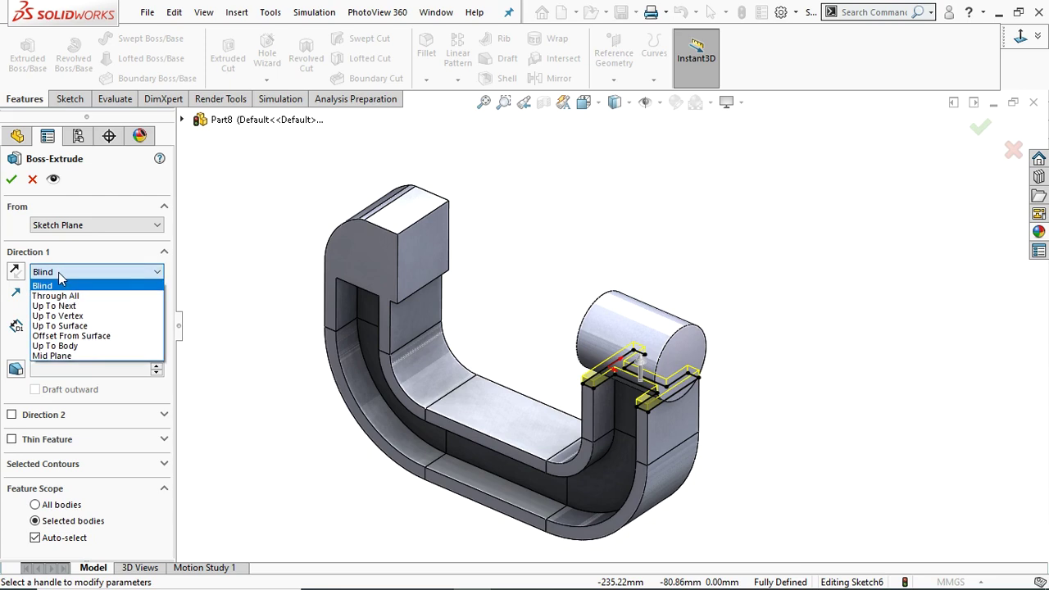
left_click(52, 326)
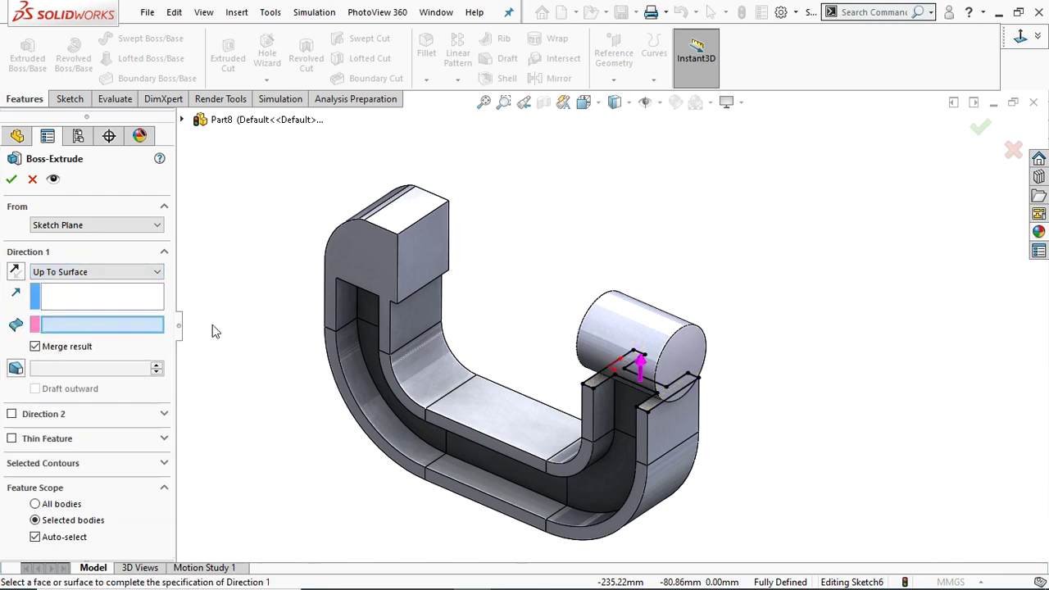
left_click(641, 333)
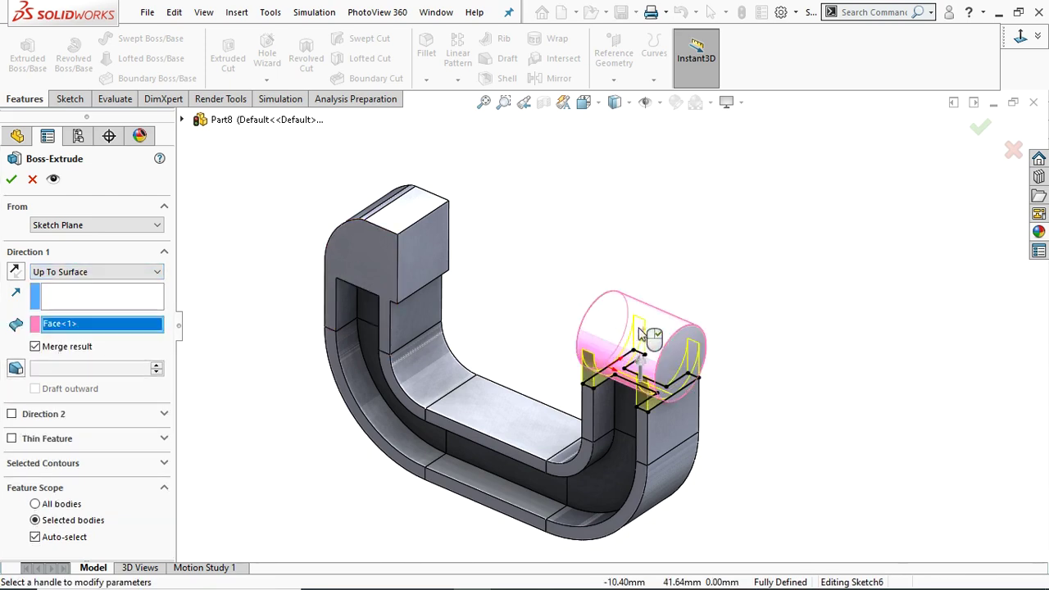
left_click(12, 181)
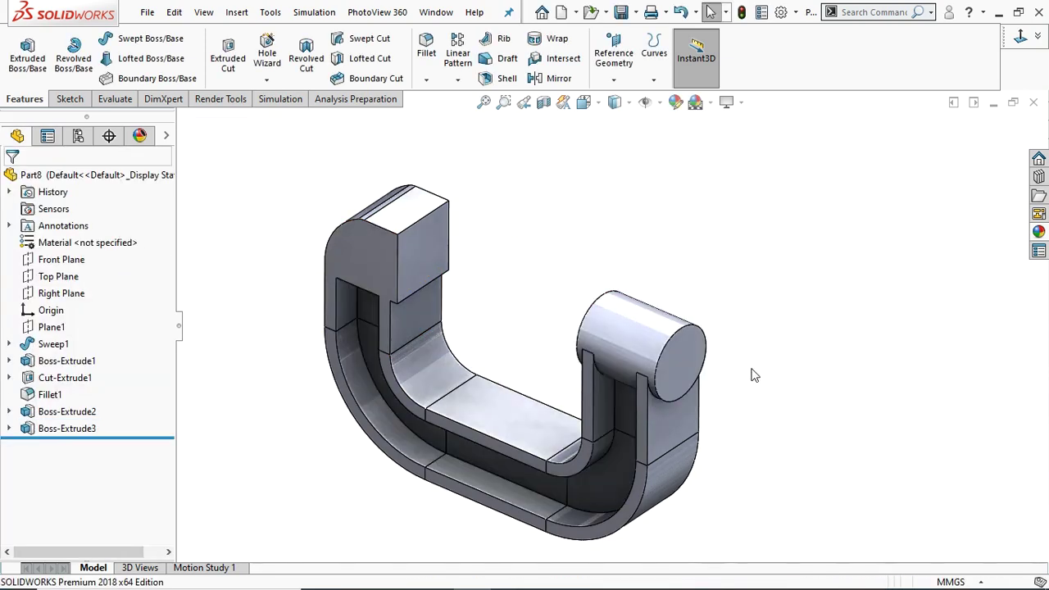
- Chamfer the circular edges at both ends of the cylinder by 2 mm at 45 degrees
middle_click_drag(762, 332, 643, 344)
middle_click_drag(759, 344, 738, 361)
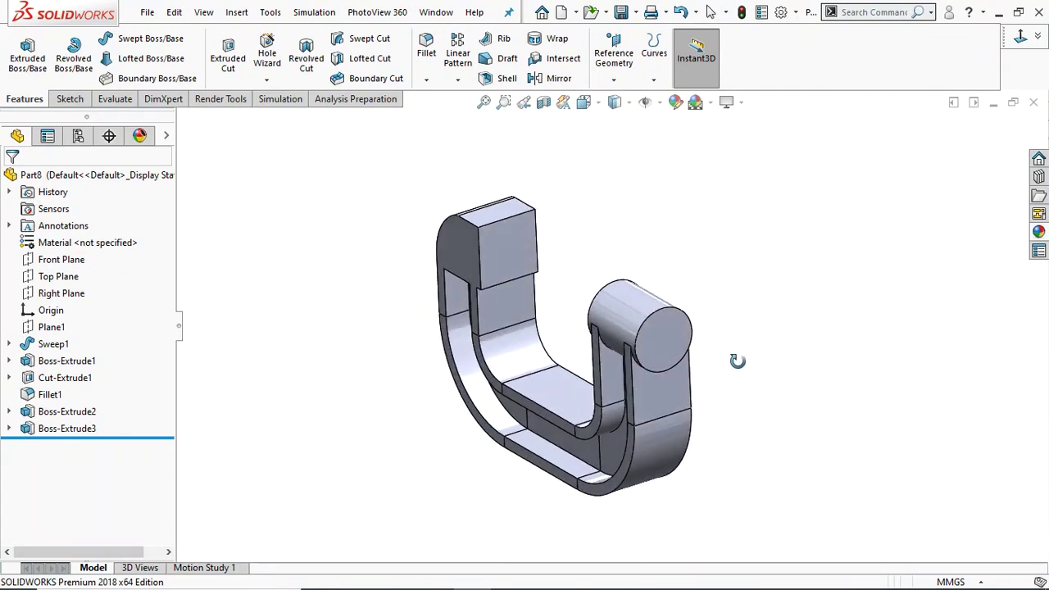
left_click(426, 79)
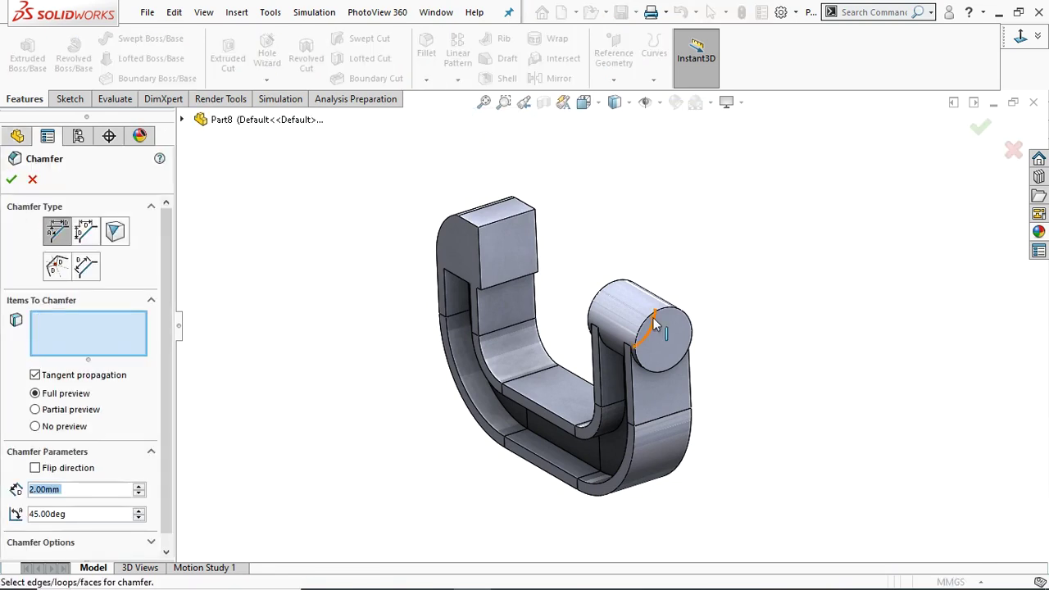
left_click(636, 342)
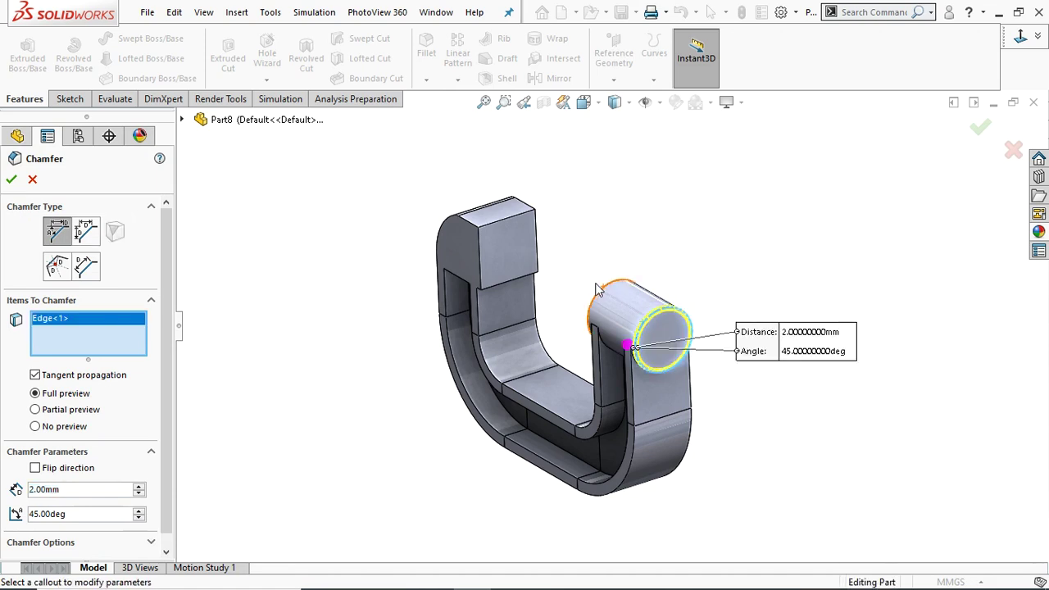
left_click(604, 297)
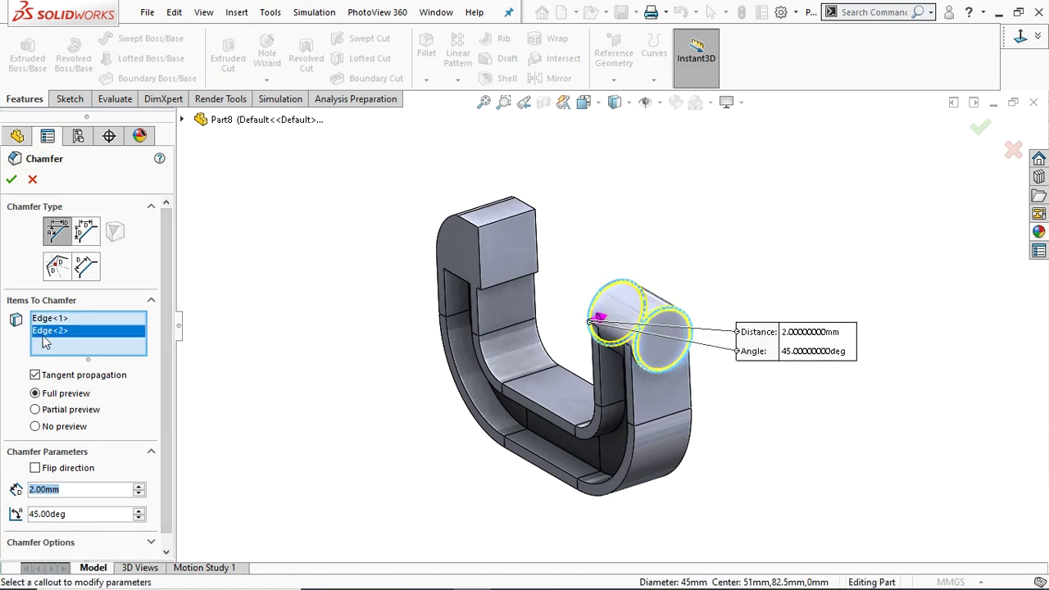
left_click(10, 180)
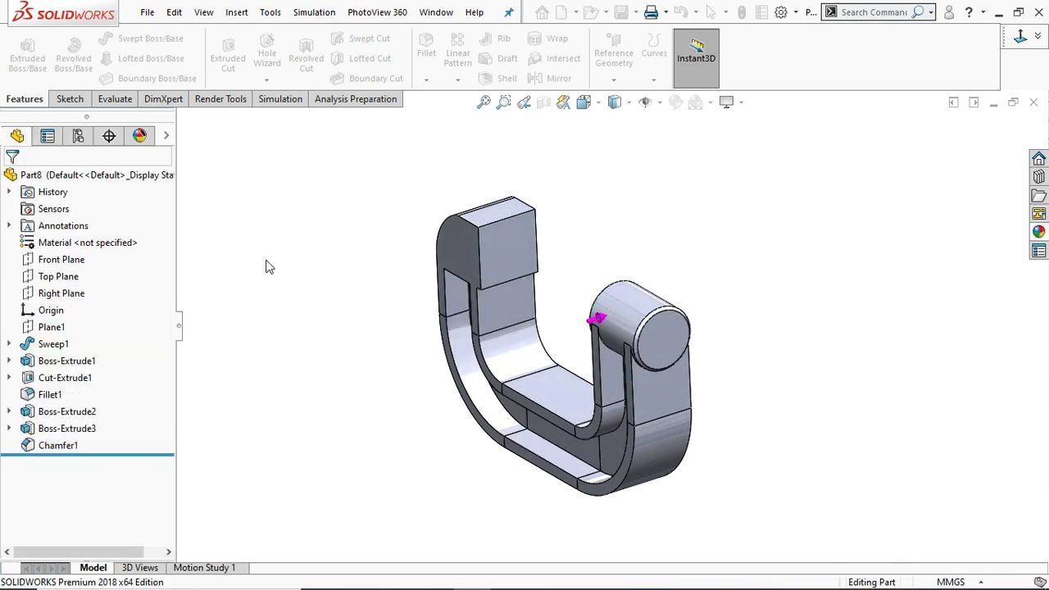
- Fillet the four edges of the block's flat face that points toward the cylinder with a 2 mm radius
middle_click_drag(585, 368, 588, 282)
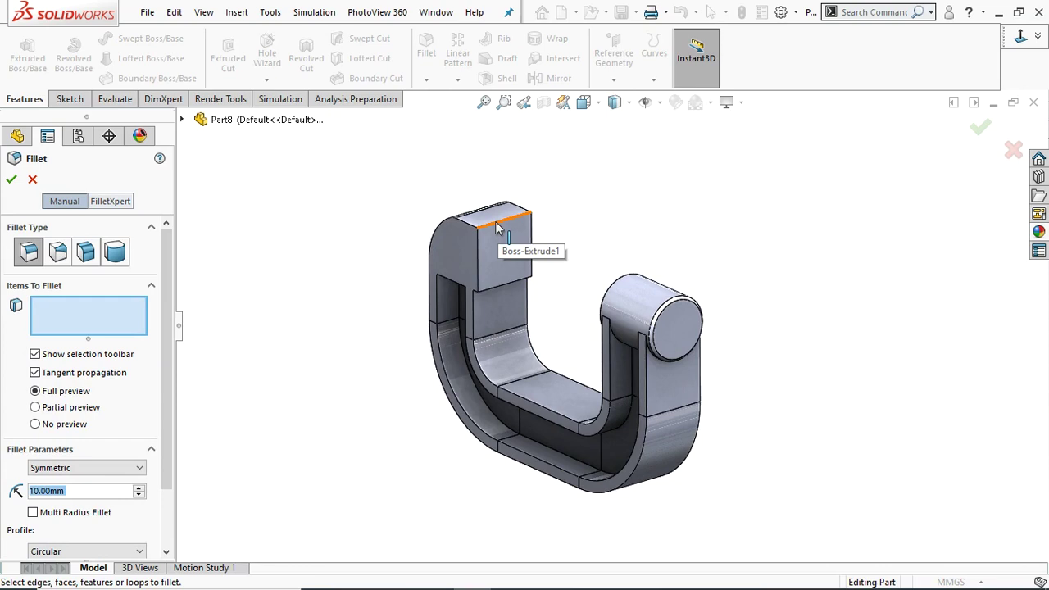
left_click(474, 237)
left_click(479, 271)
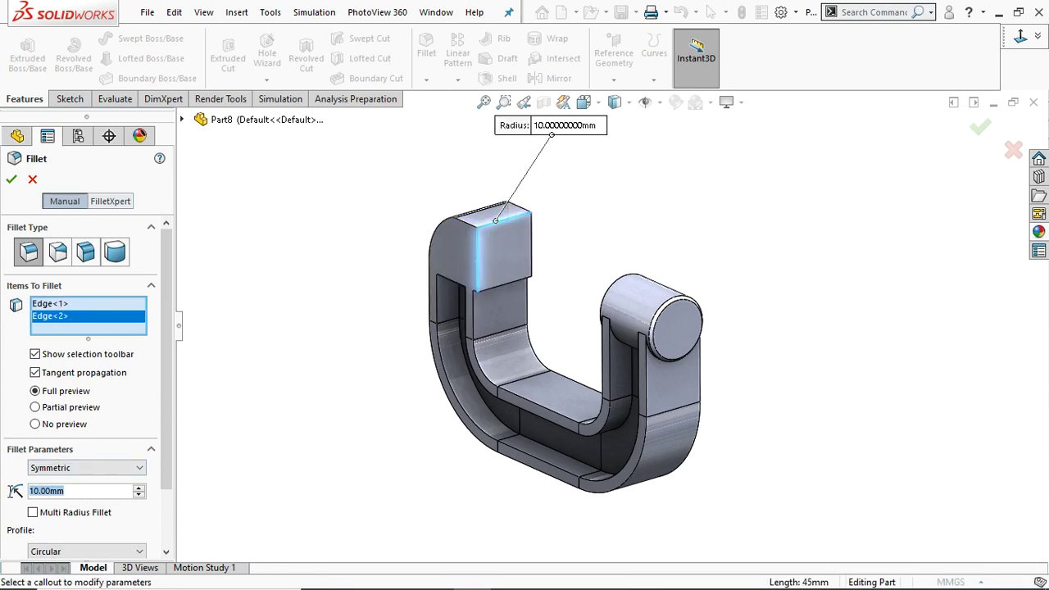
type("2")
key("Return")
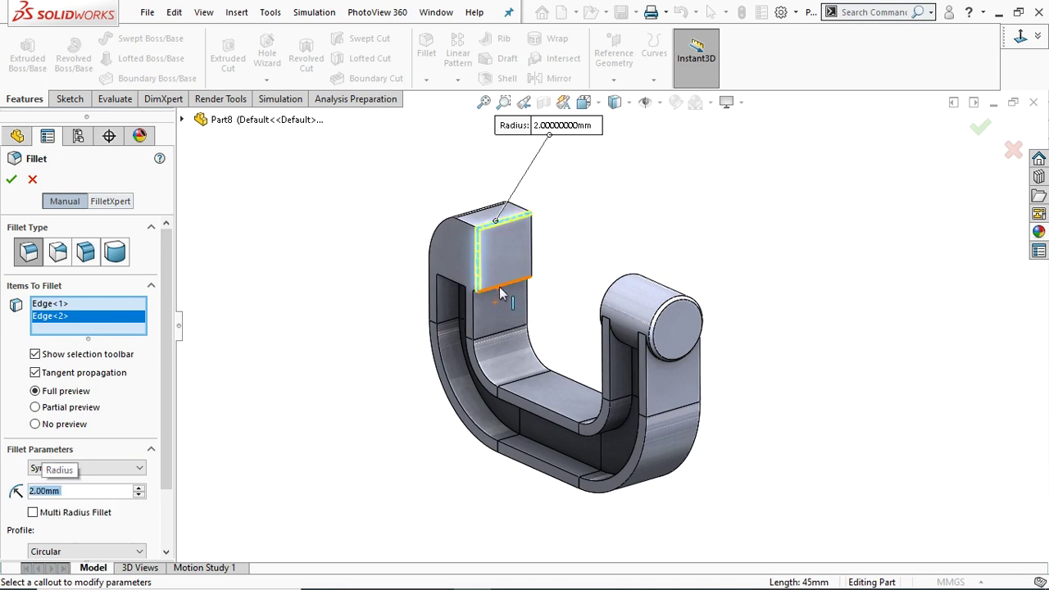
left_click(532, 258)
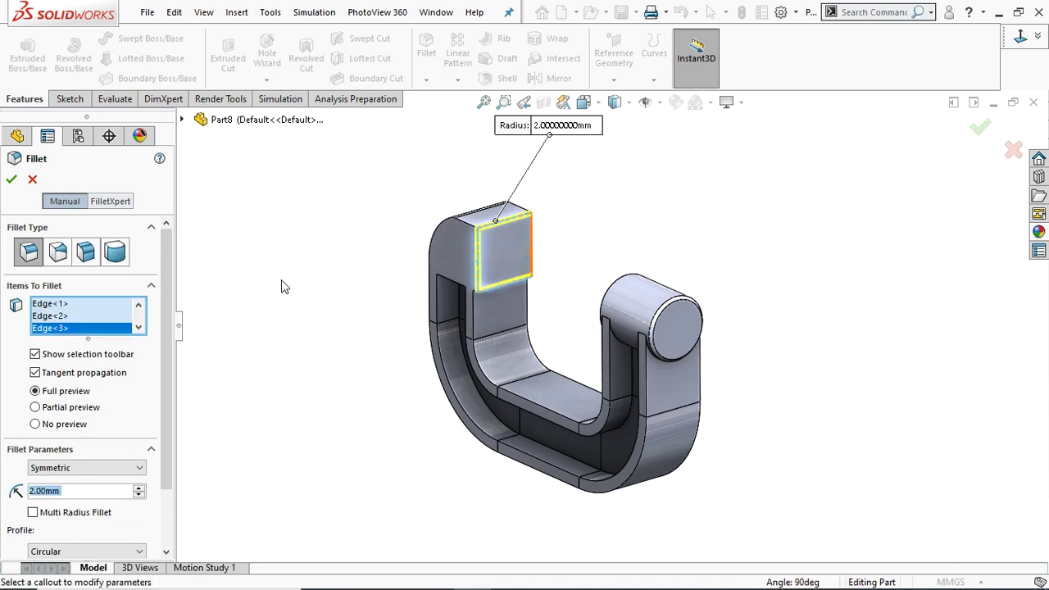
left_click(533, 239)
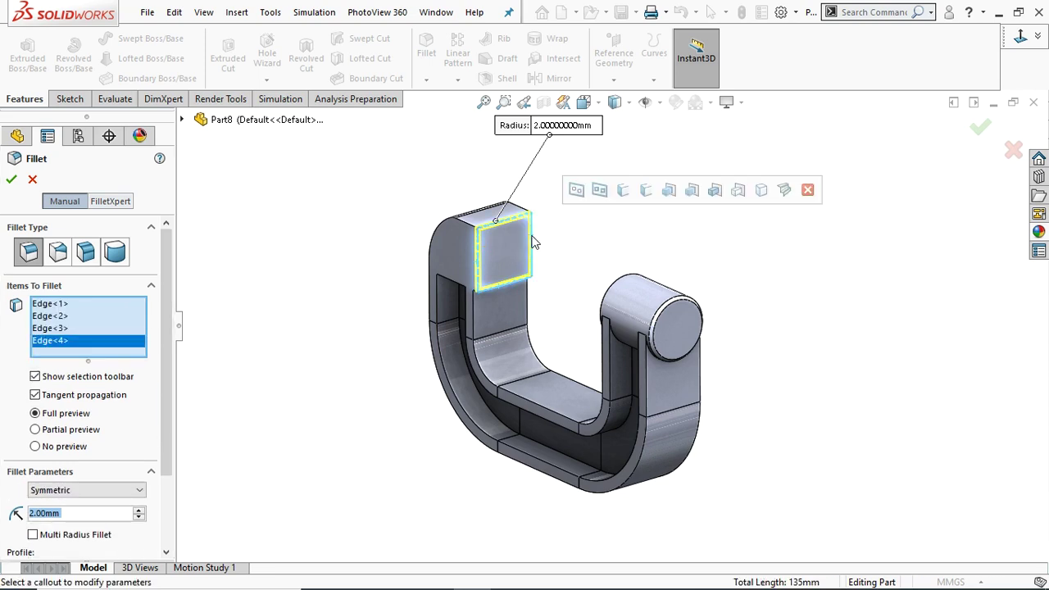
left_click(11, 180)
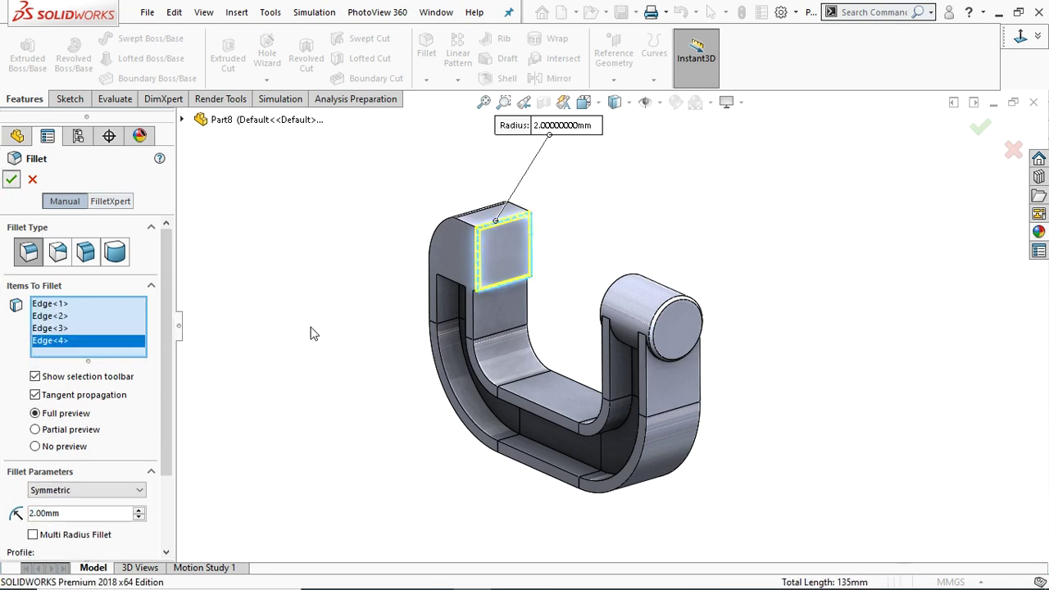
- Fillet the inner edge where the block's underside meets the left arm with a 5 mm radius
middle_click_drag(489, 313, 527, 236)
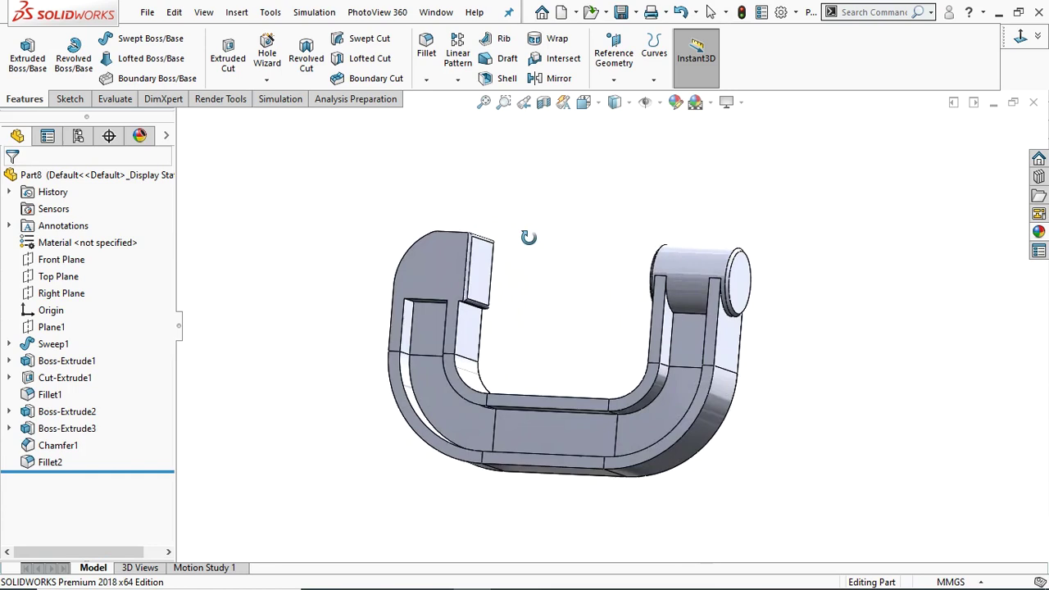
left_click(427, 52)
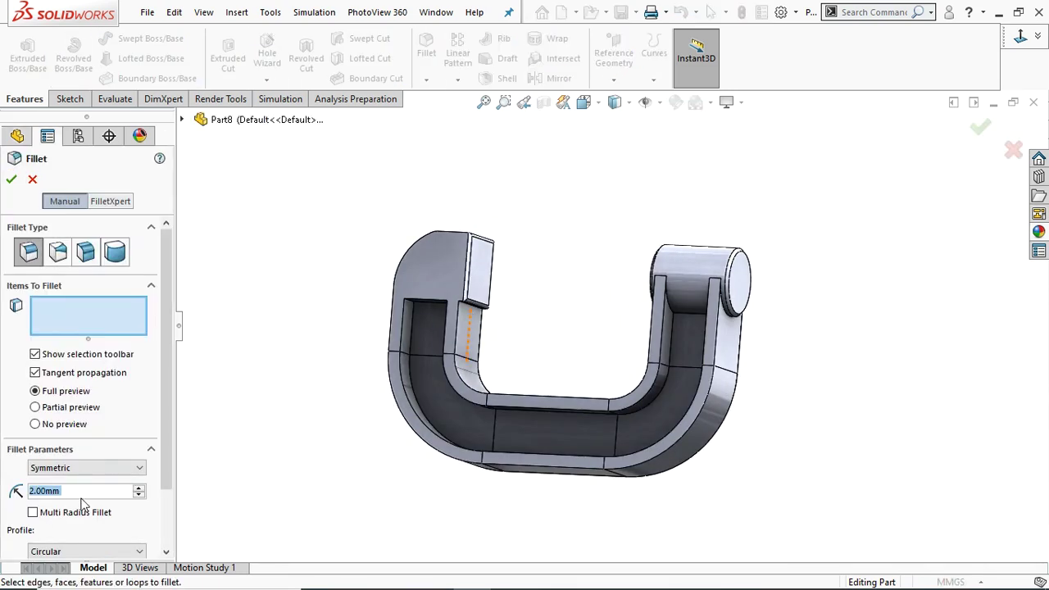
type("5")
key("Return")
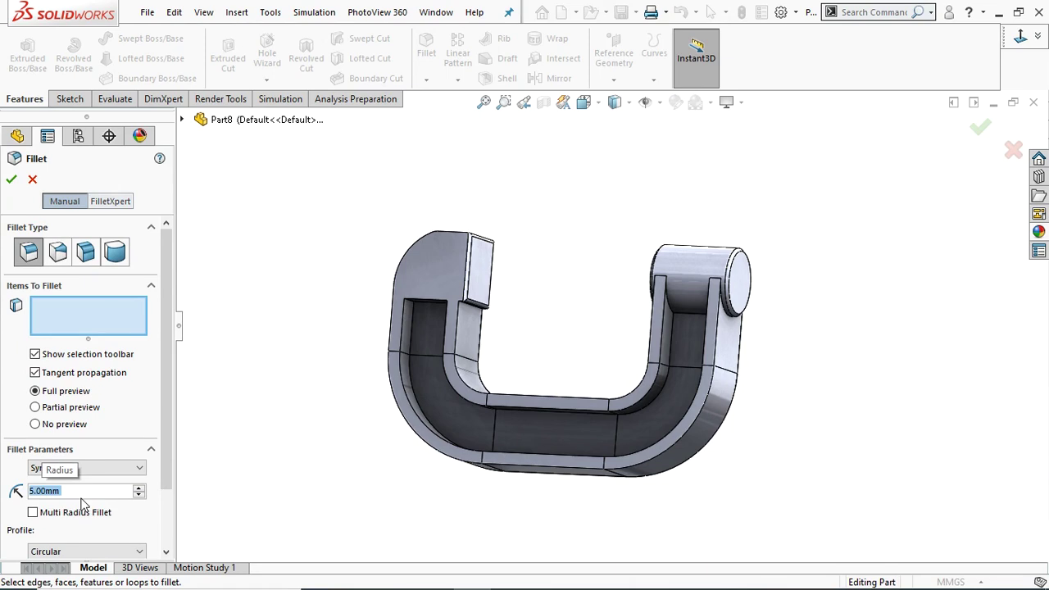
scroll(479, 318, "down", 3)
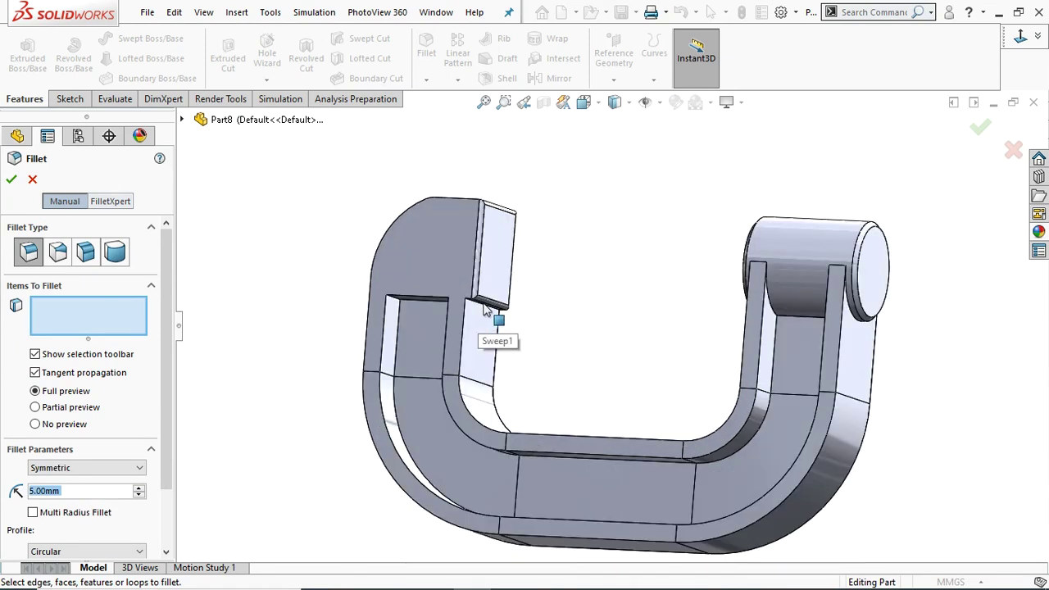
left_click(486, 310)
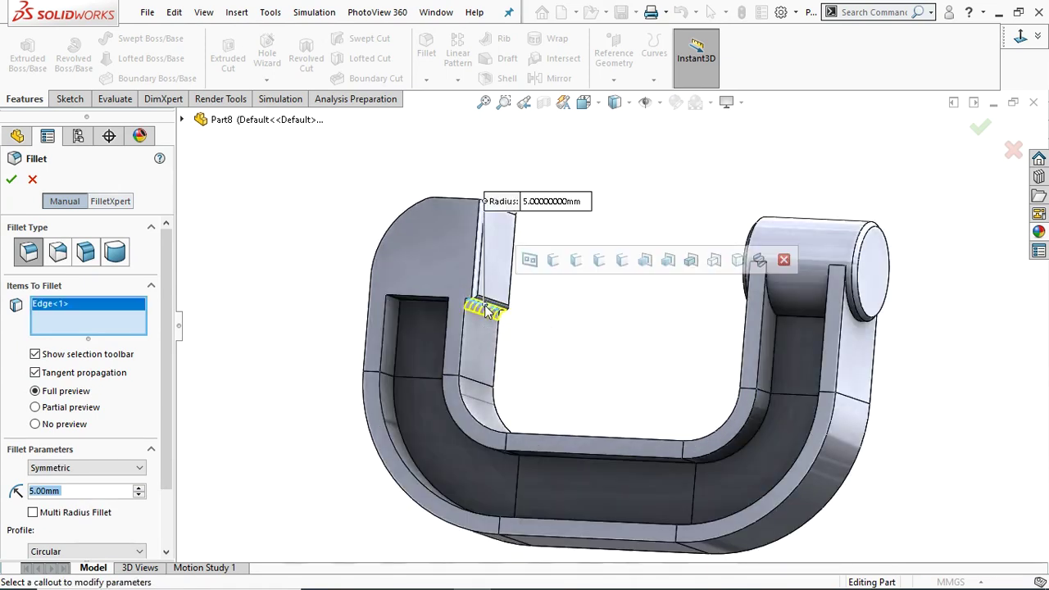
left_click(12, 179)
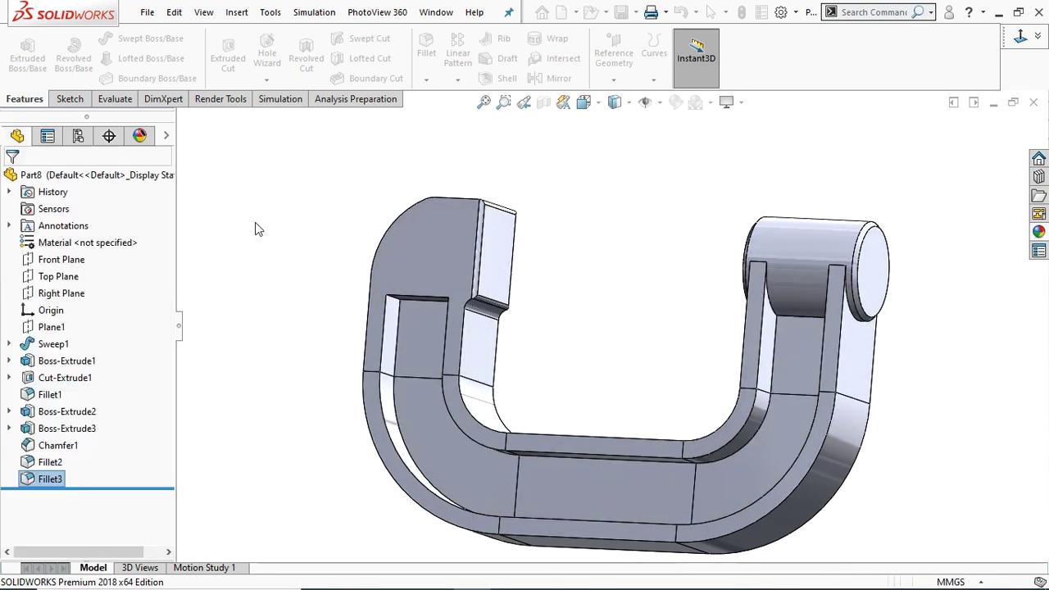
- Fillet the four corner edges at the upper ends of the left arm's two side recesses, under the block, with a 10 mm radius
left_click(428, 56)
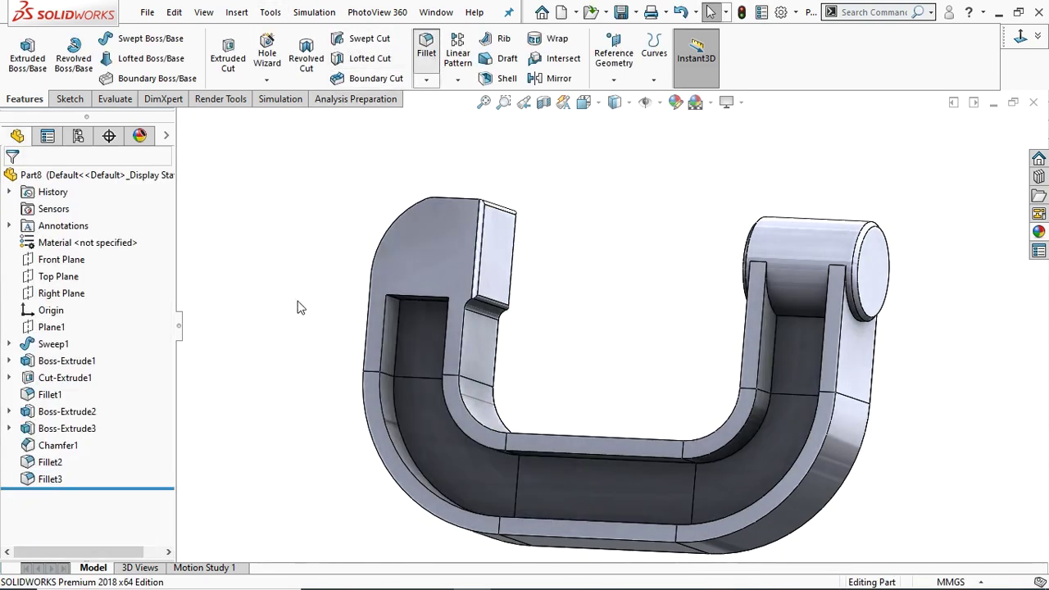
type("10")
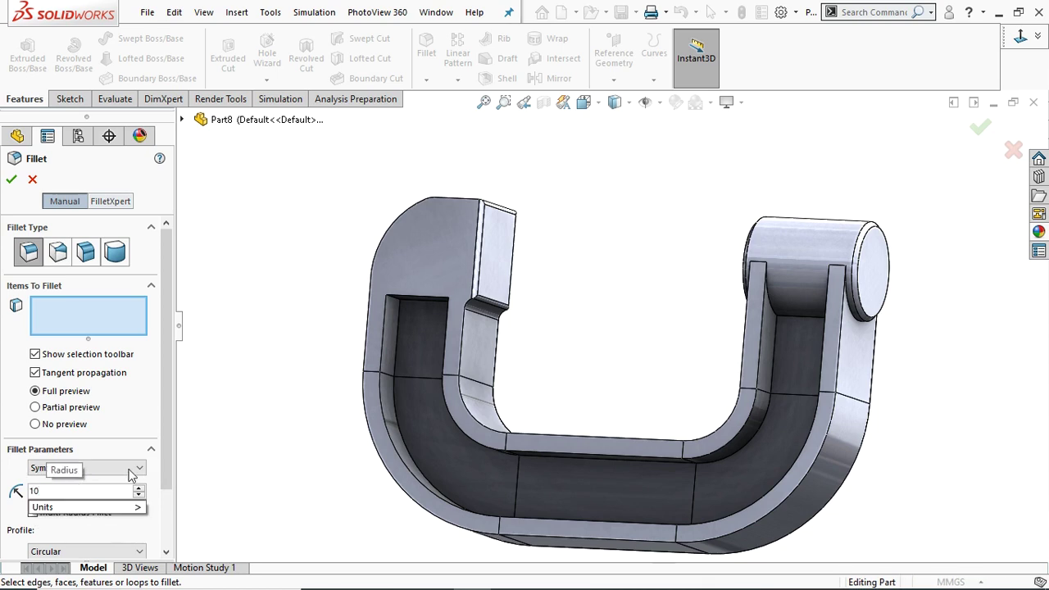
key("Return")
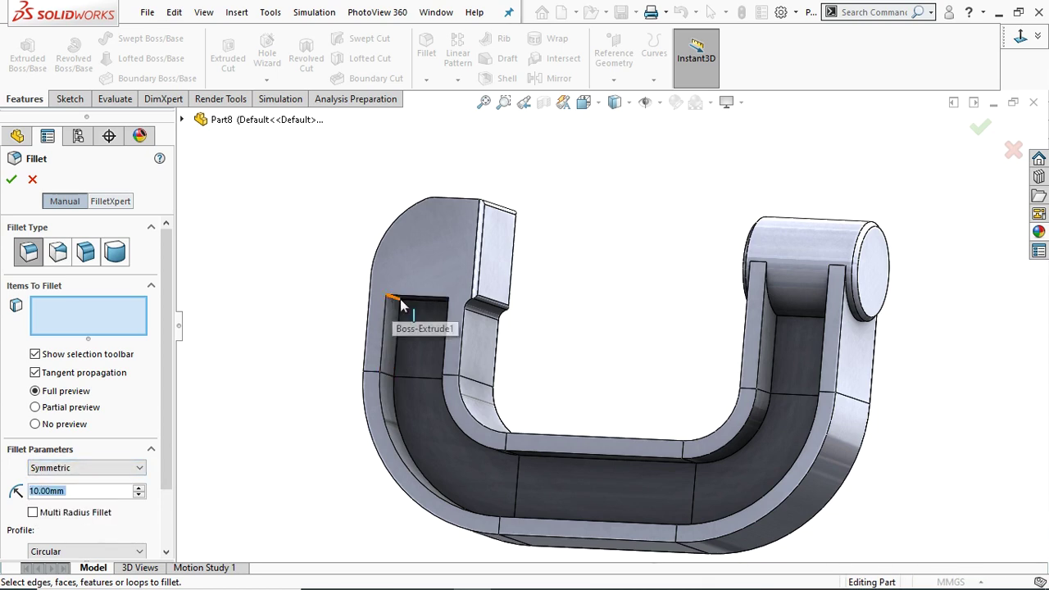
scroll(398, 305, "down", 5)
left_click(505, 307)
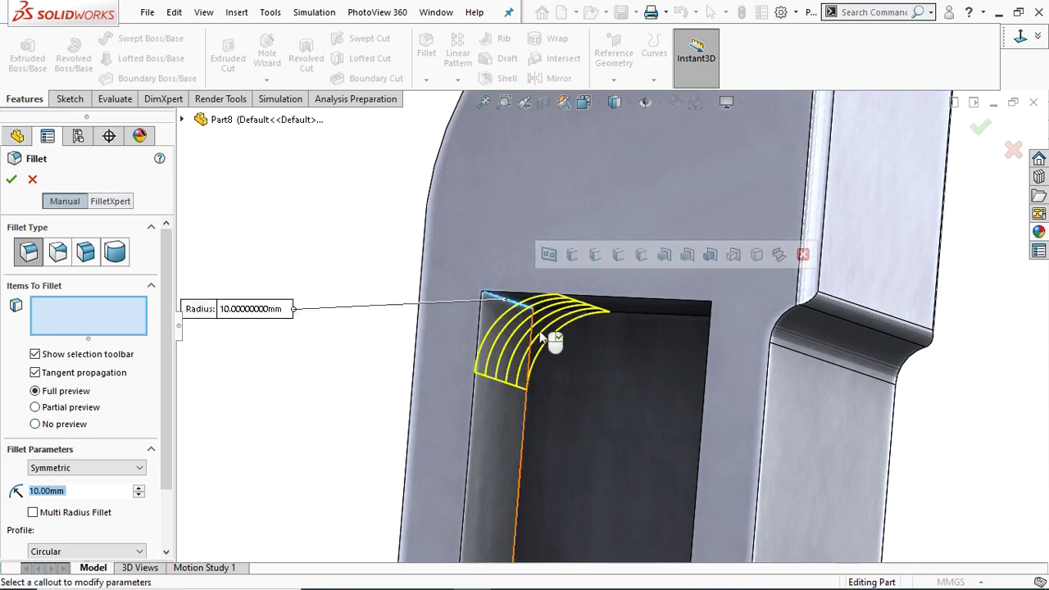
middle_click_drag(584, 357, 771, 301)
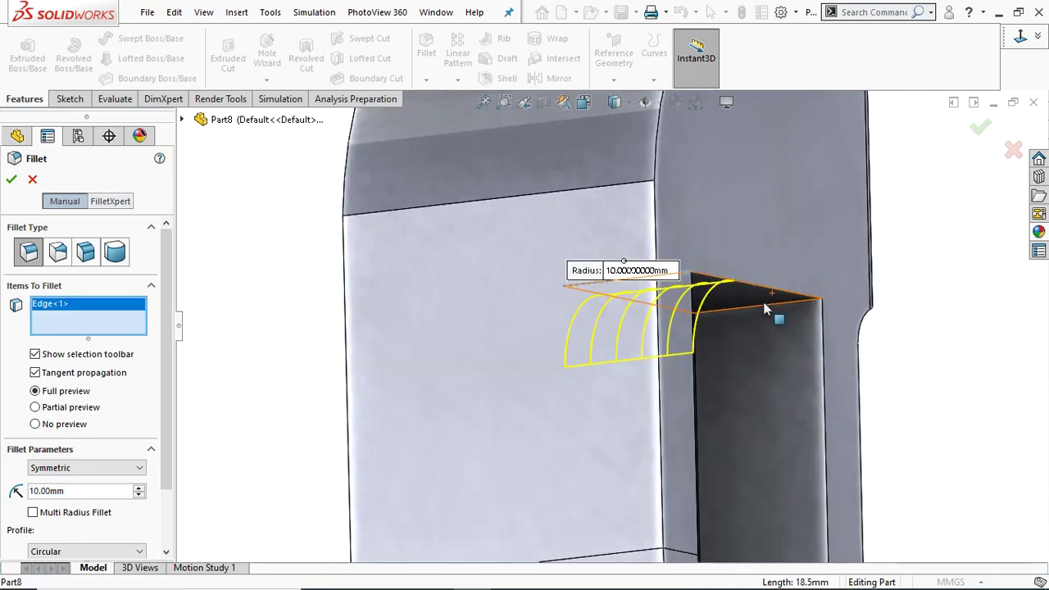
left_click(767, 302)
middle_click_drag(439, 336, 494, 310)
left_click(494, 308)
middle_click_drag(610, 328, 435, 295)
left_click(447, 300)
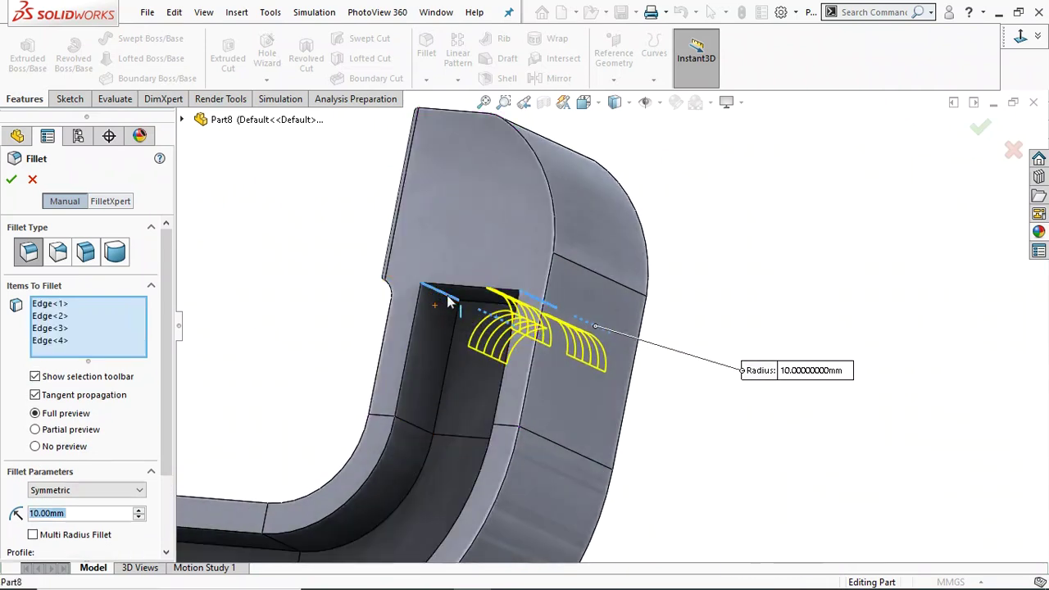
left_click(11, 181)
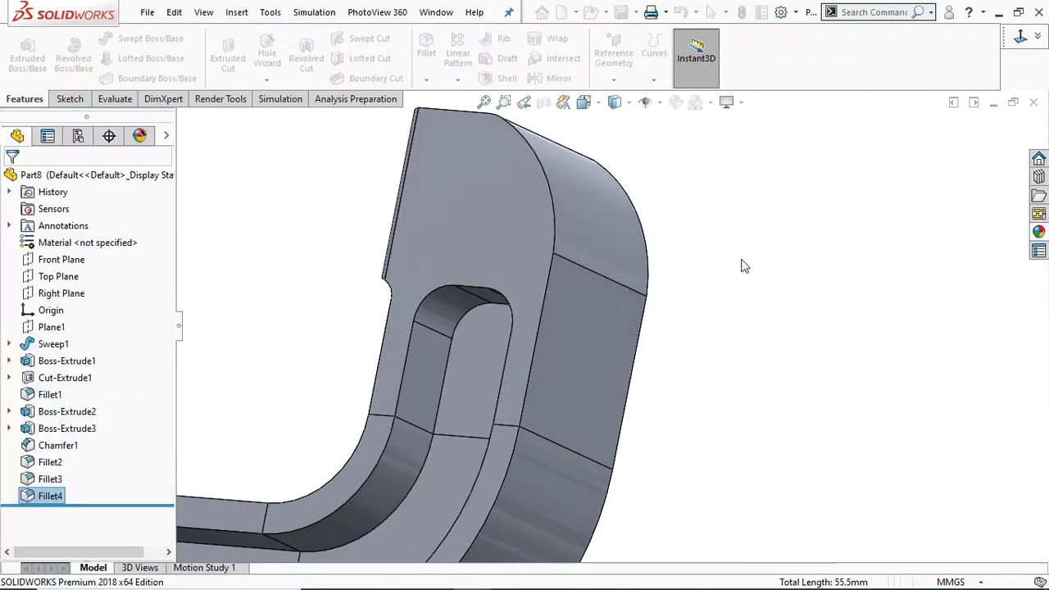
- Sketch a 24 mm diameter circle on the cylinder's outer end face, centred on the cylinder axis
middle_click_drag(719, 284, 496, 351)
key("f")
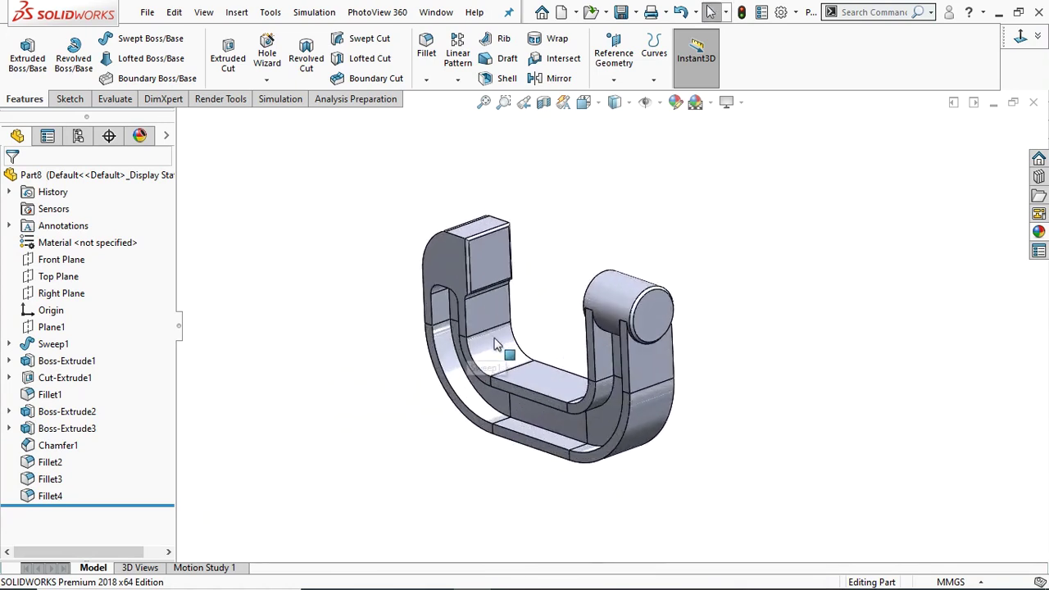
scroll(563, 331, "up", 3)
middle_click_drag(562, 331, 767, 304)
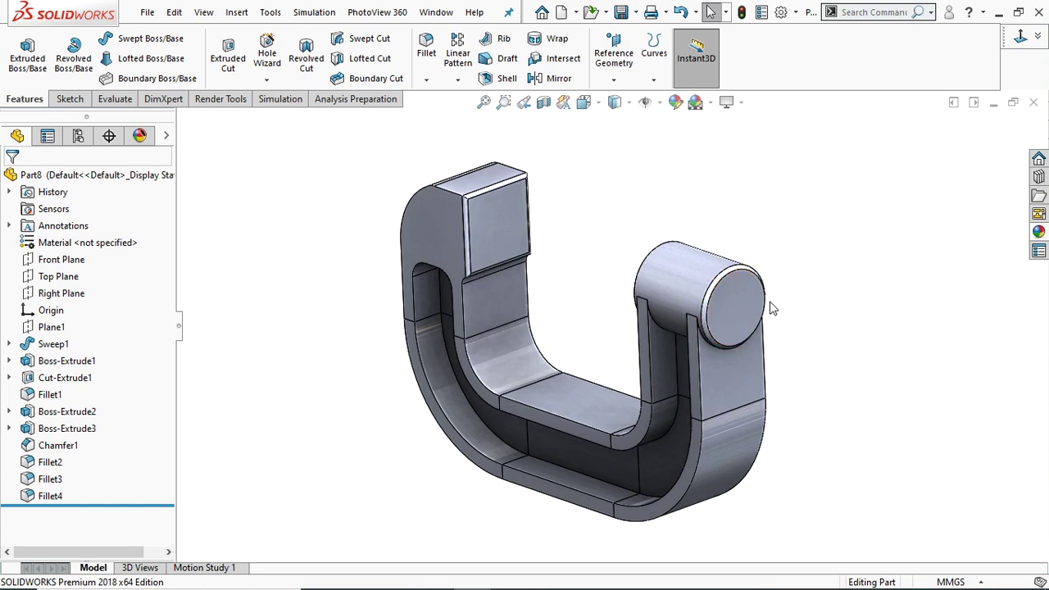
scroll(734, 297, "down", 3)
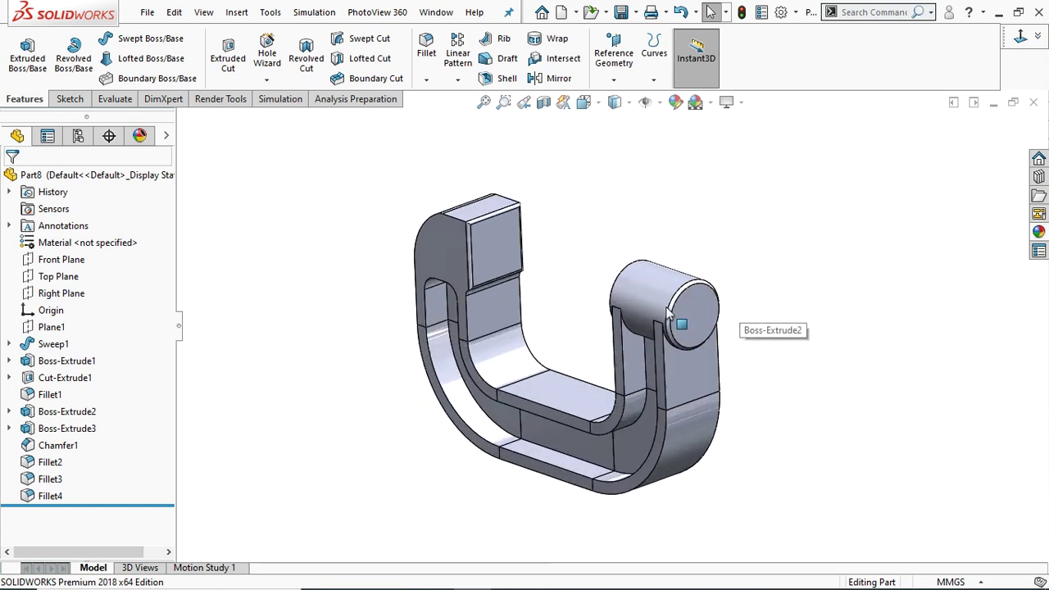
middle_click_drag(580, 298, 806, 316)
left_click(703, 292)
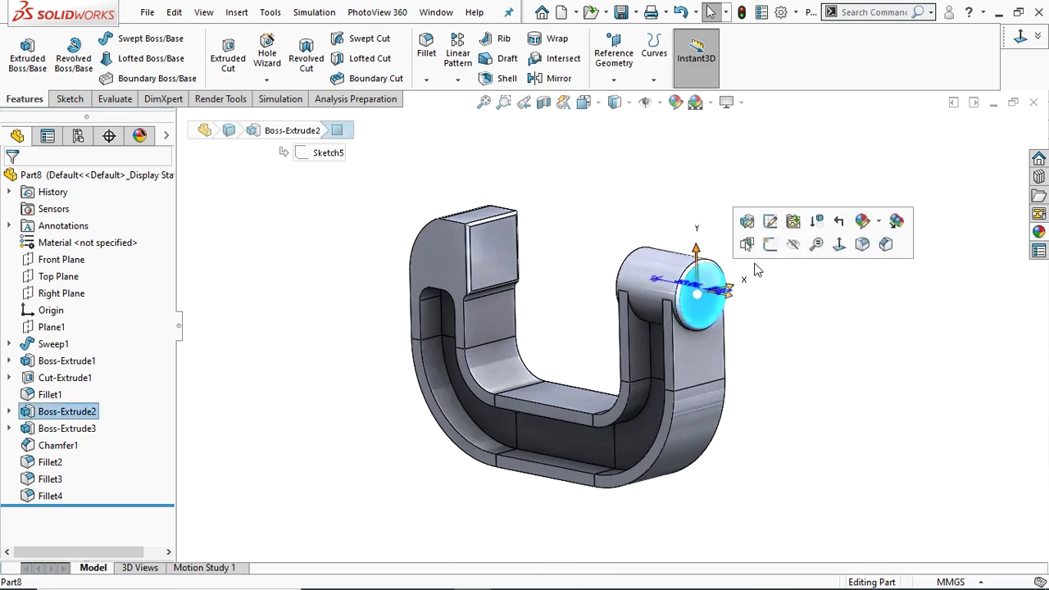
left_click(743, 244)
left_click(1020, 36)
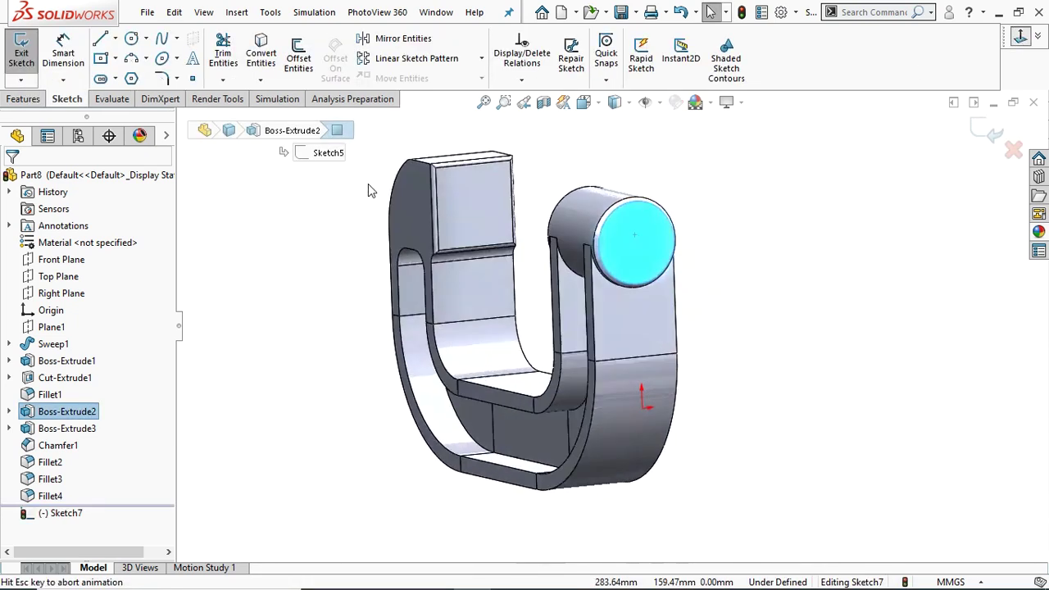
left_click(132, 39)
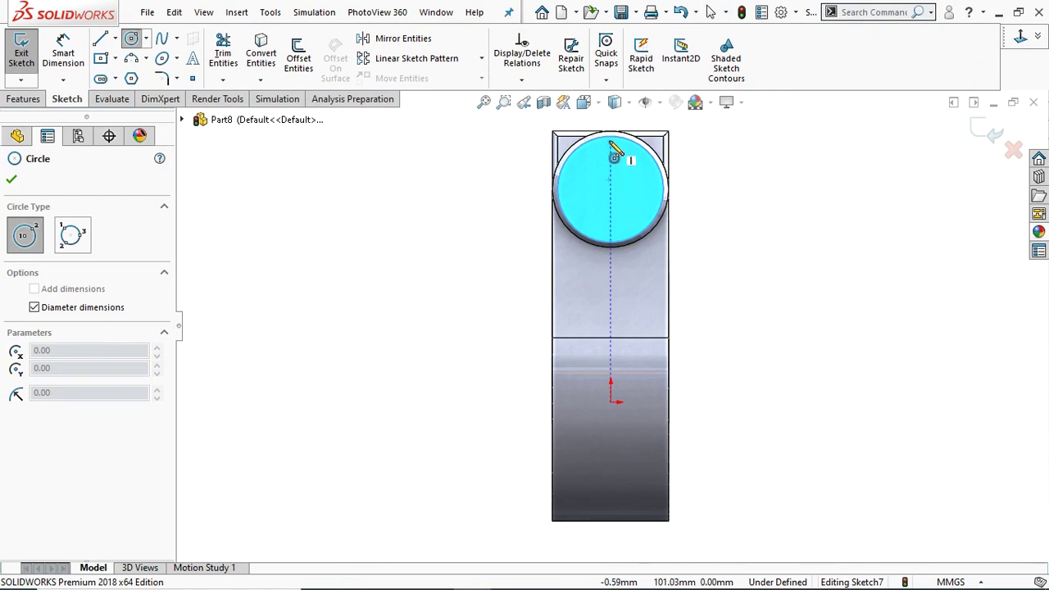
left_click(611, 189)
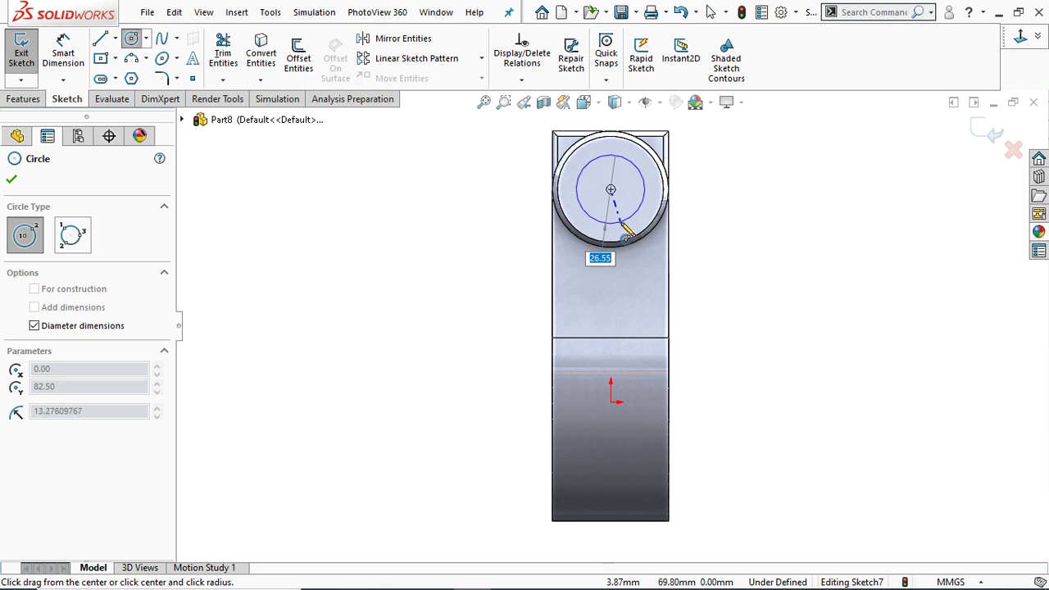
key("Return")
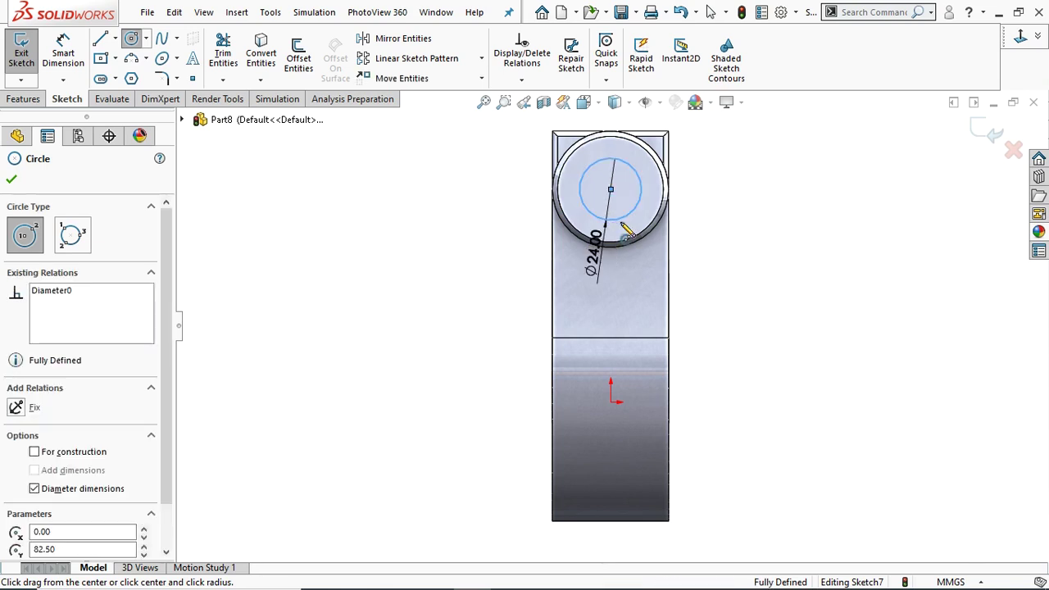
left_click(11, 180)
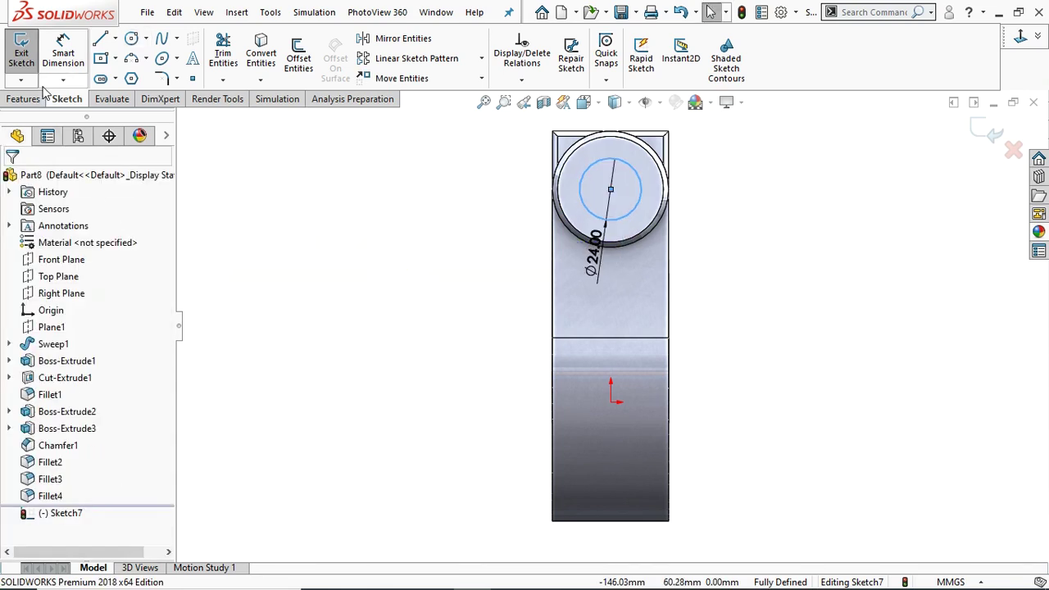
- Cut-extrude the circle through the cylinder with the Up To Next end condition
left_click(23, 99)
left_click(228, 56)
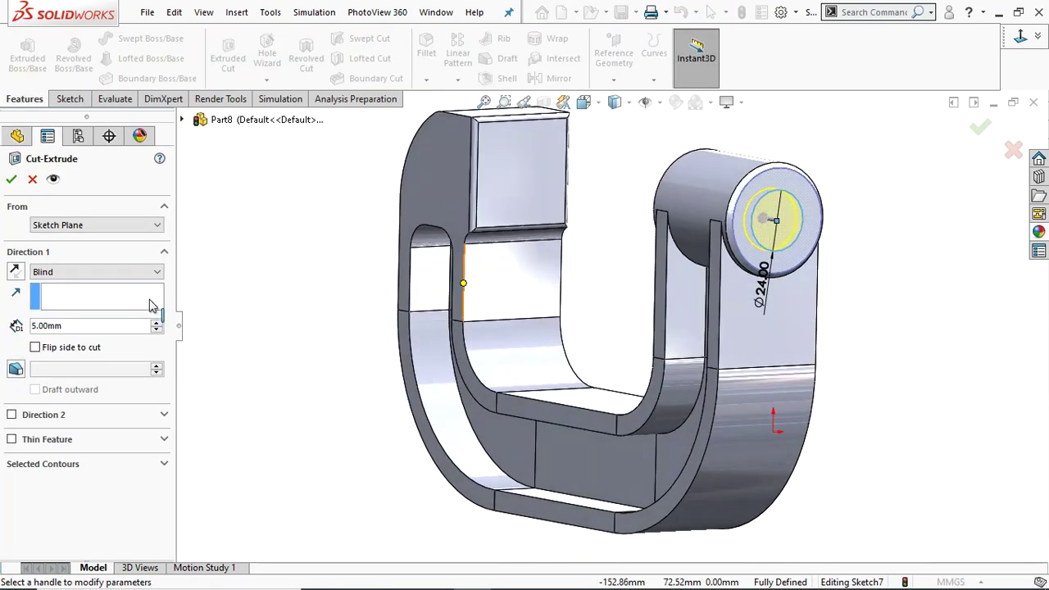
left_click(90, 272)
left_click(54, 315)
left_click(11, 181)
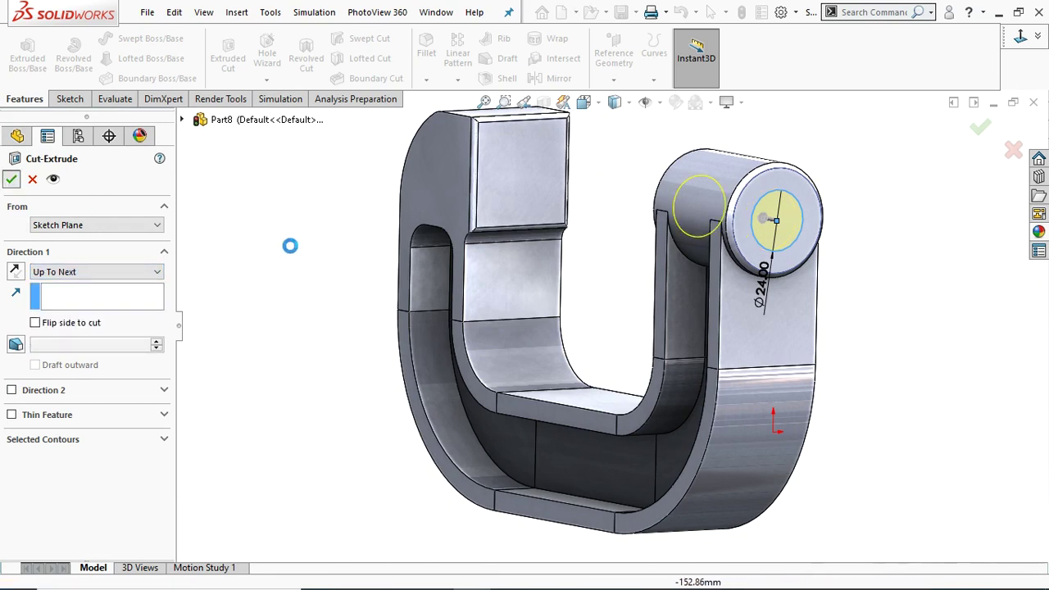
- Start a Thread feature on the bore's outer circular edge, running up to the cylinder's inner end face
scroll(607, 268, "up", 4)
scroll(606, 268, "up", 1)
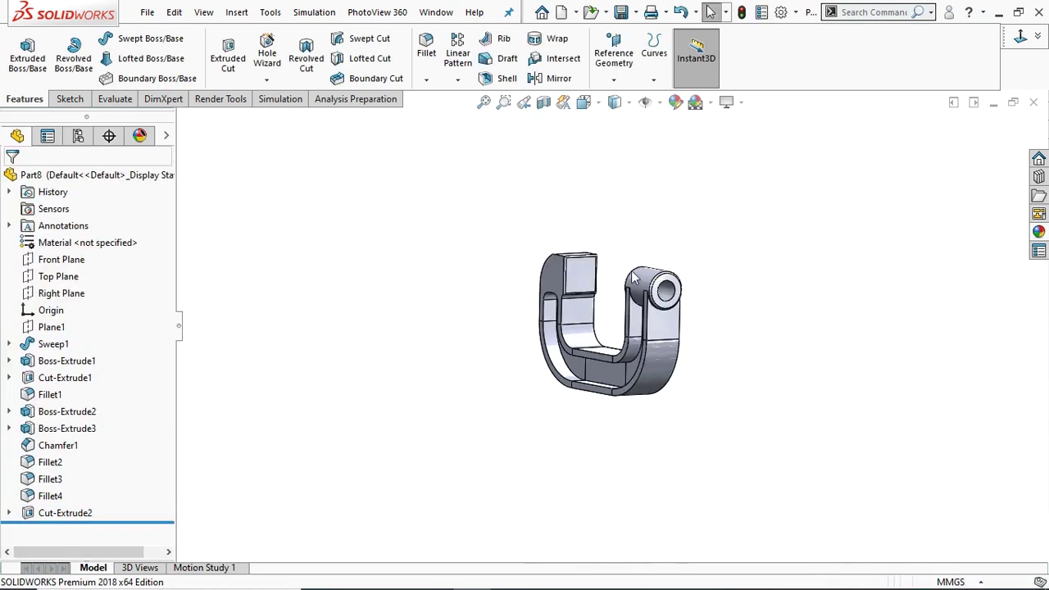
scroll(623, 270, "down", 4)
middle_click_drag(717, 270, 665, 322)
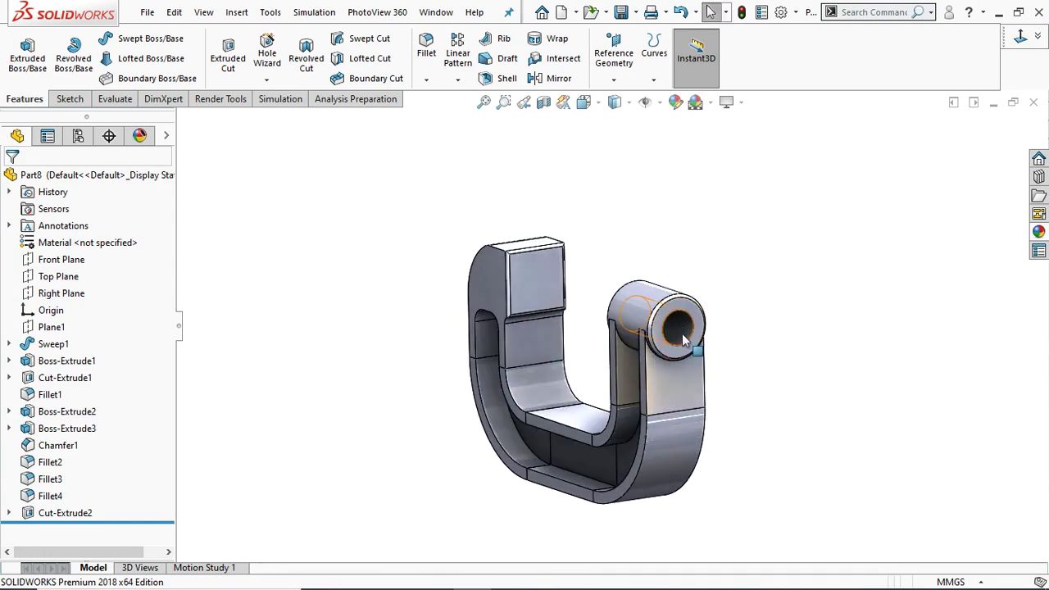
left_click(265, 81)
left_click(283, 133)
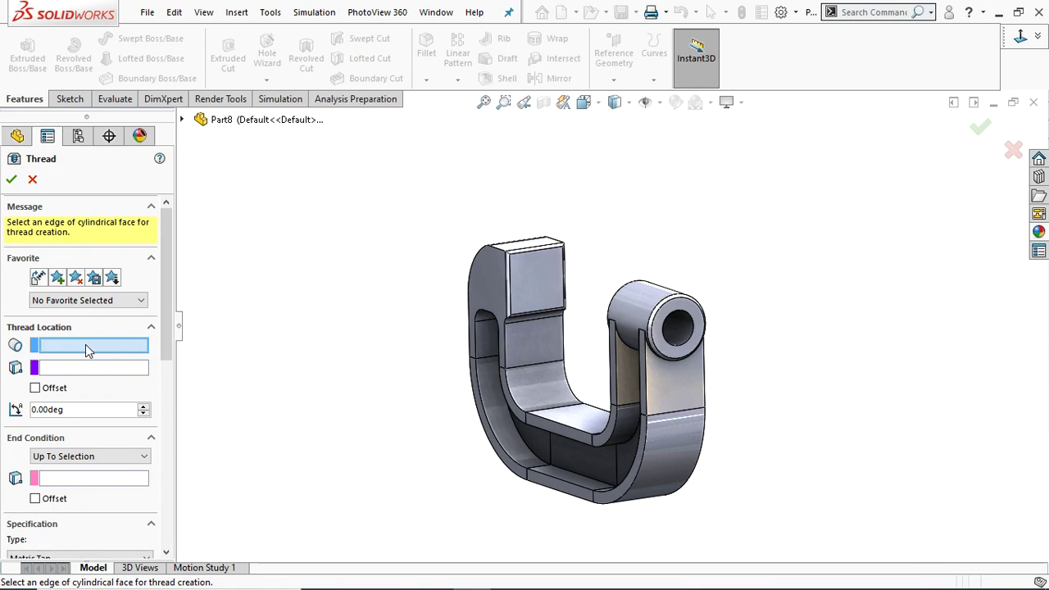
left_click(669, 323)
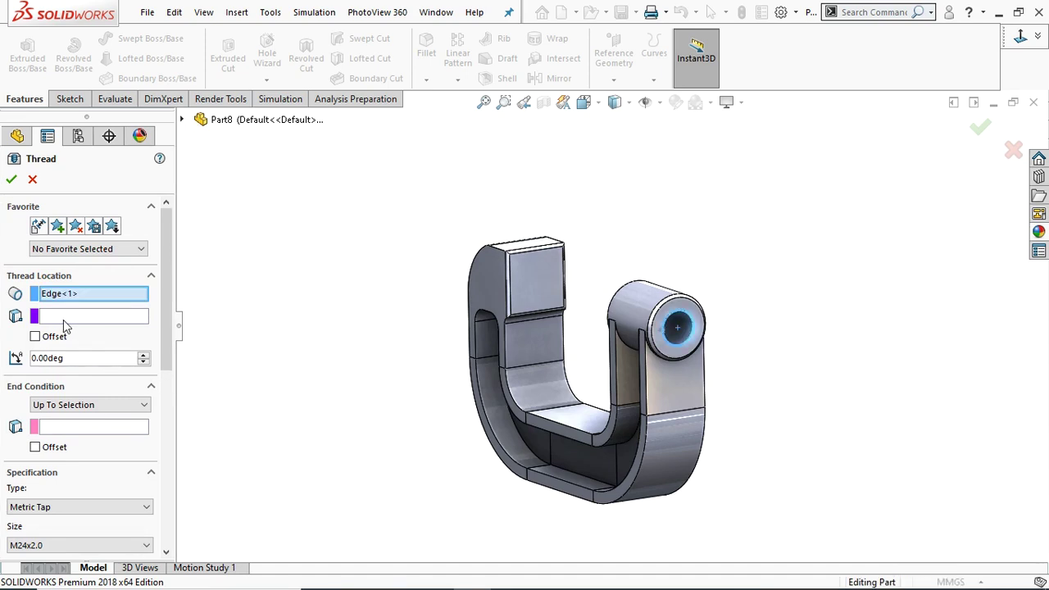
left_click(57, 434)
middle_click_drag(365, 387, 642, 304)
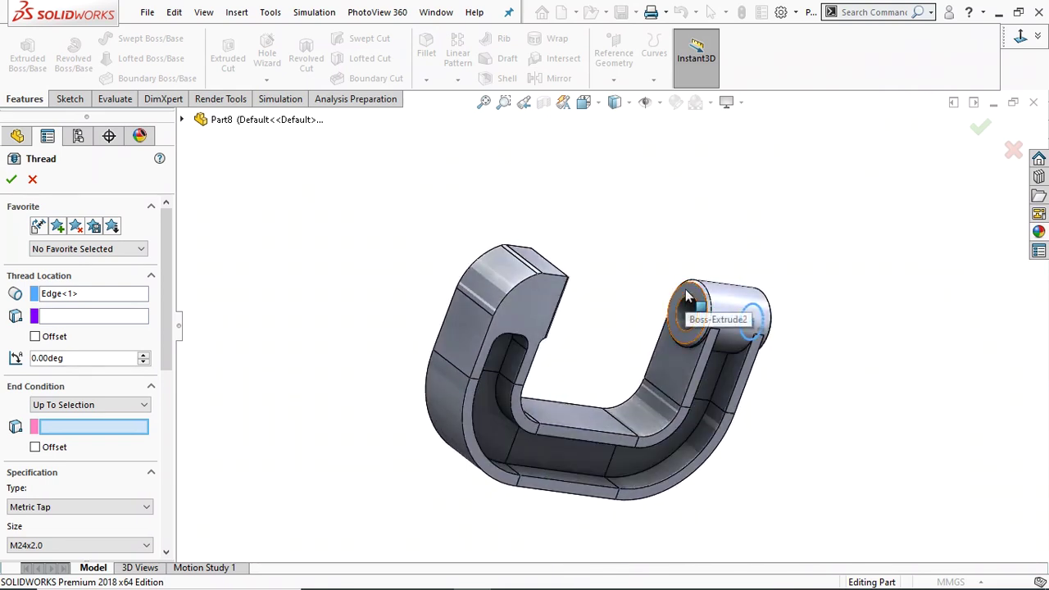
left_click(690, 303)
middle_click_drag(828, 319, 673, 356)
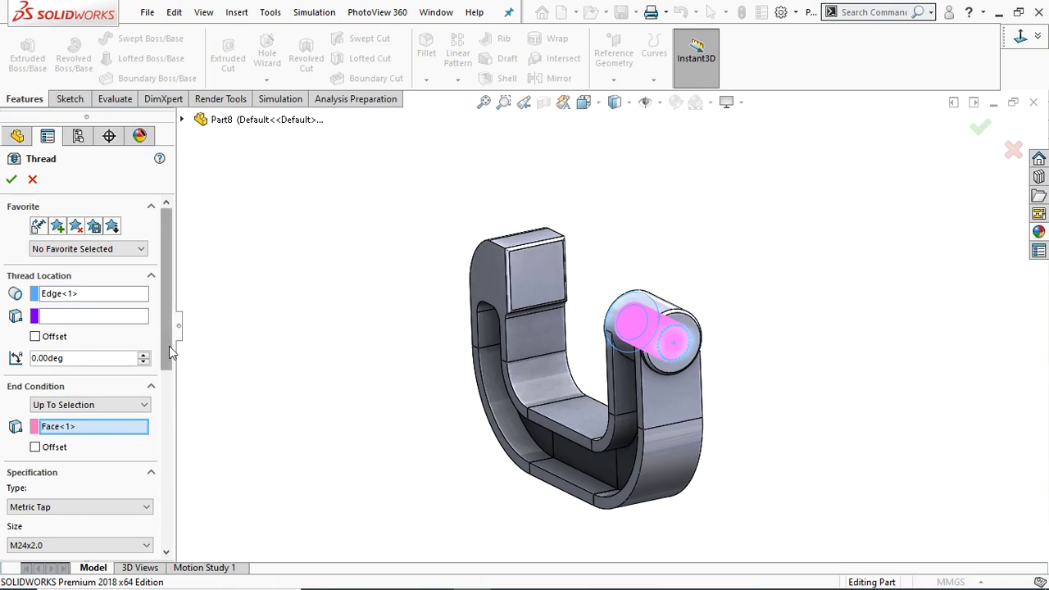
- Specify the thread as Metric Tap, size M24x2.0, using the cut thread method and right-hand direction
scroll(169, 346, "down", 3)
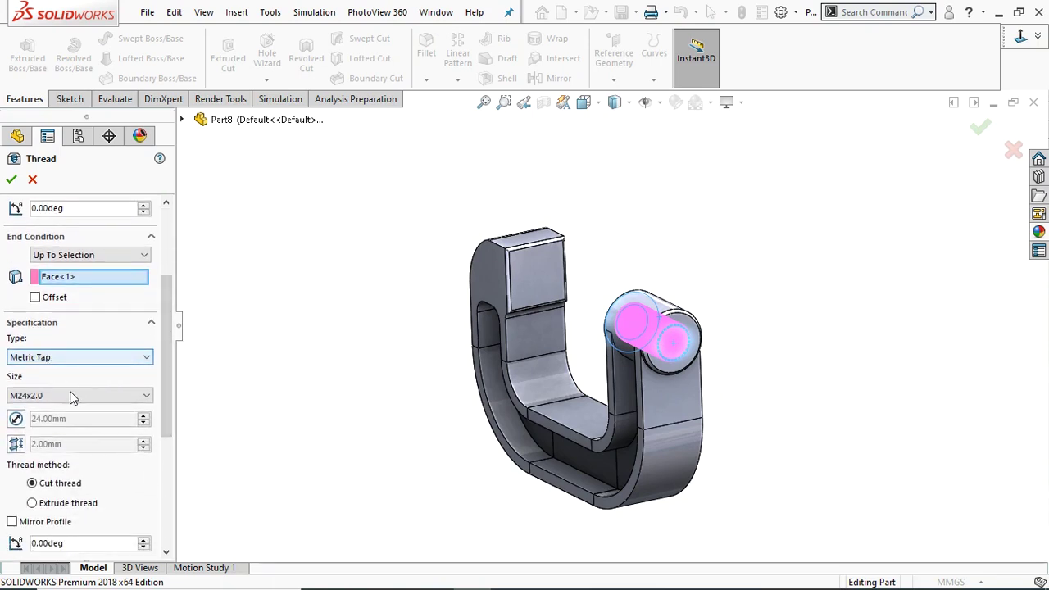
scroll(129, 352, "down", 2)
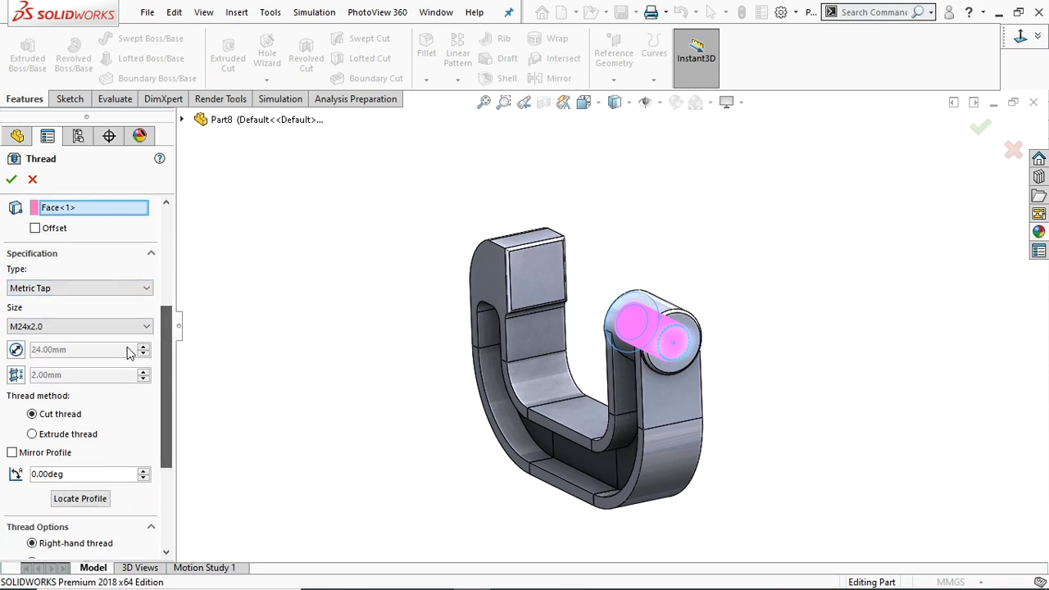
left_click(84, 327)
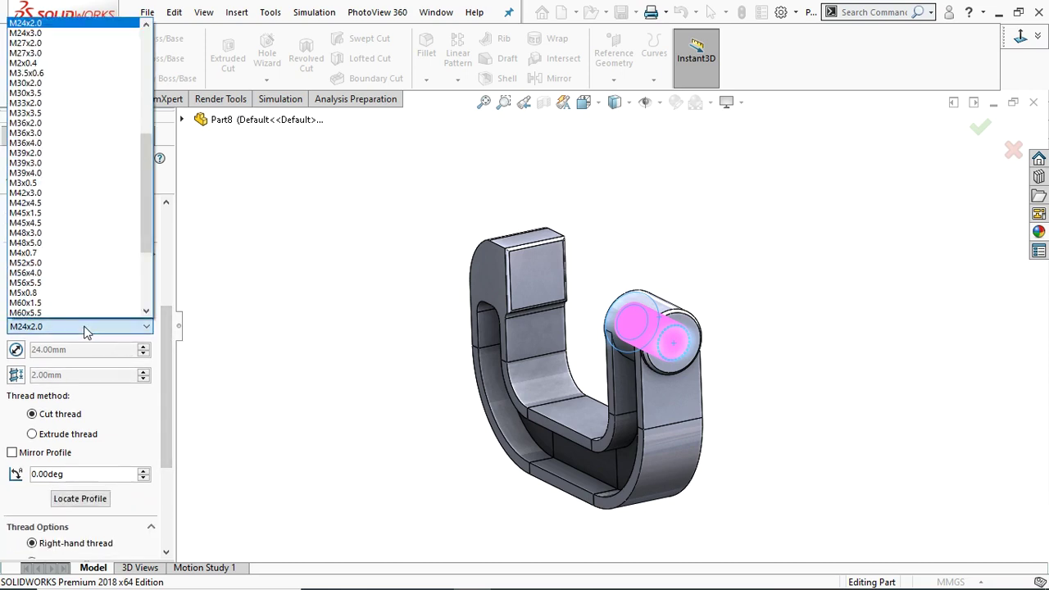
left_click(34, 27)
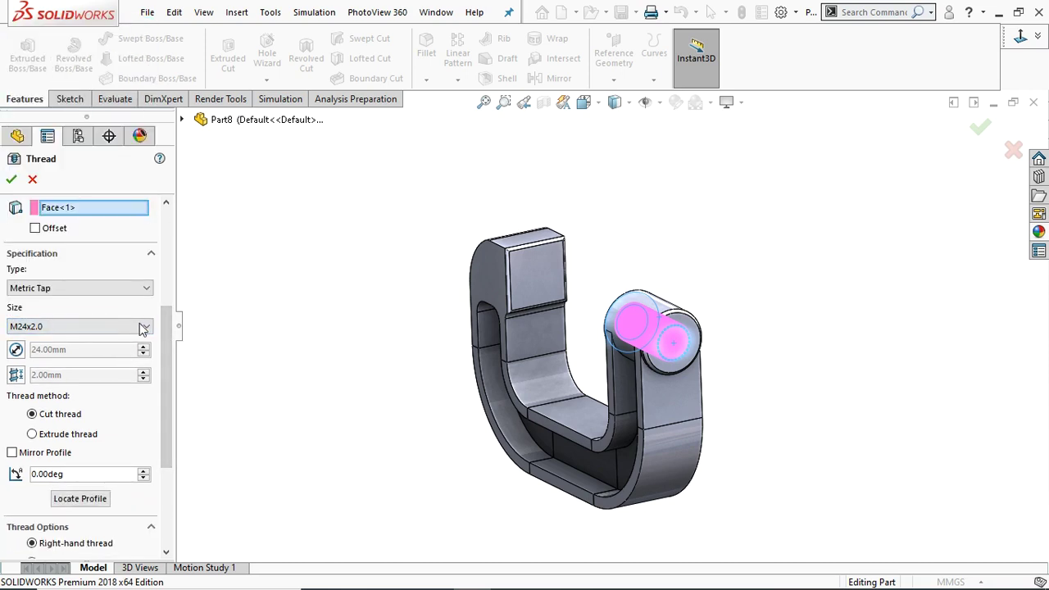
left_click_drag(171, 342, 161, 415)
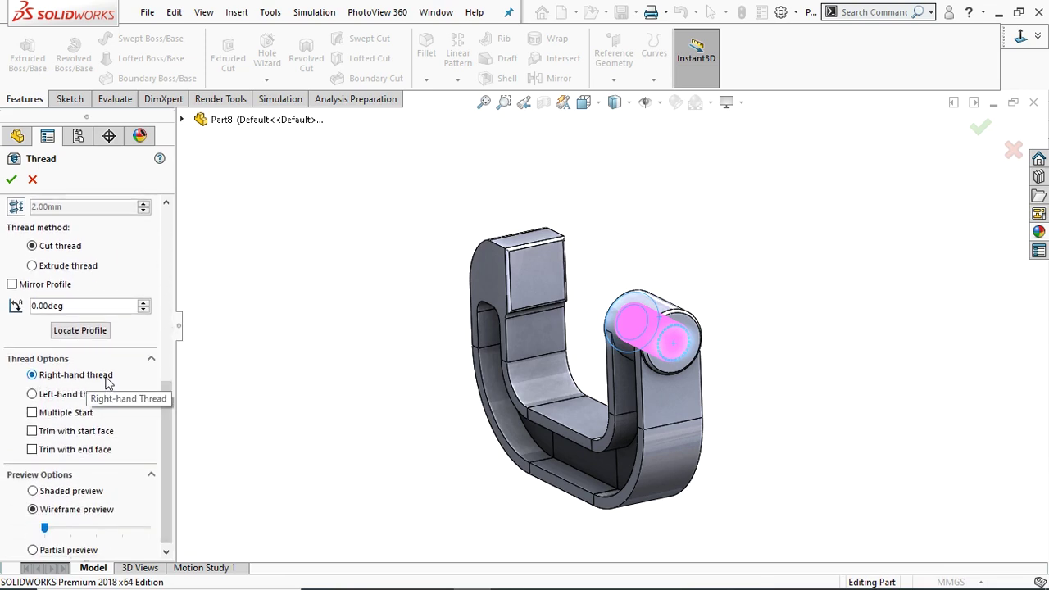
- Offset the thread's start by 13 mm, reversed so that it begins outside the cylinder's outer end face
middle_click_drag(448, 355, 525, 361)
scroll(802, 362, "down", 5)
middle_click_drag(803, 362, 681, 344)
scroll(603, 344, "up", 3)
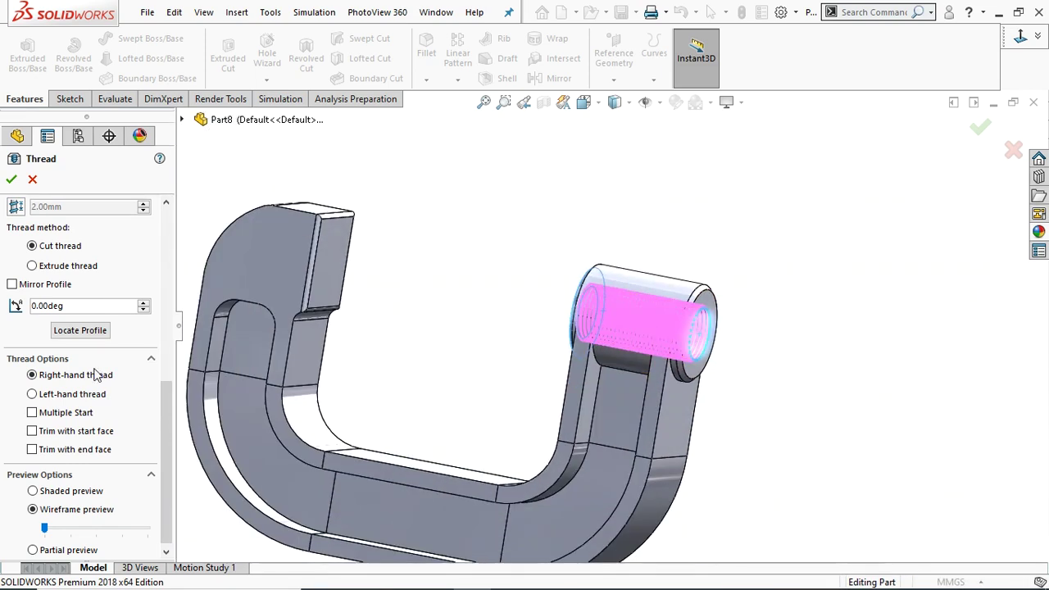
scroll(172, 420, "up", 8)
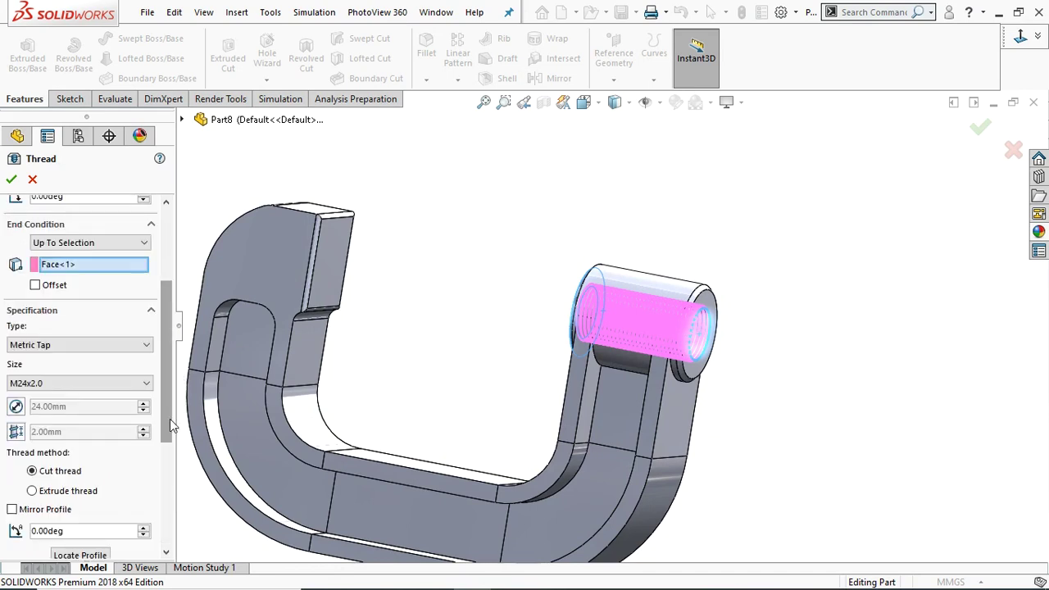
left_click(35, 337)
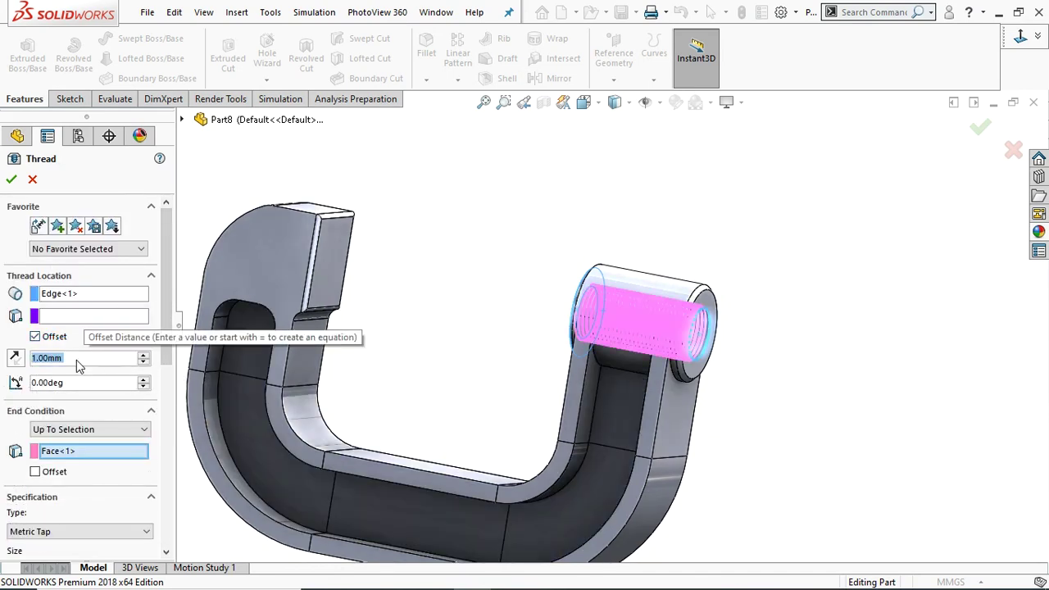
type("3")
key("Return")
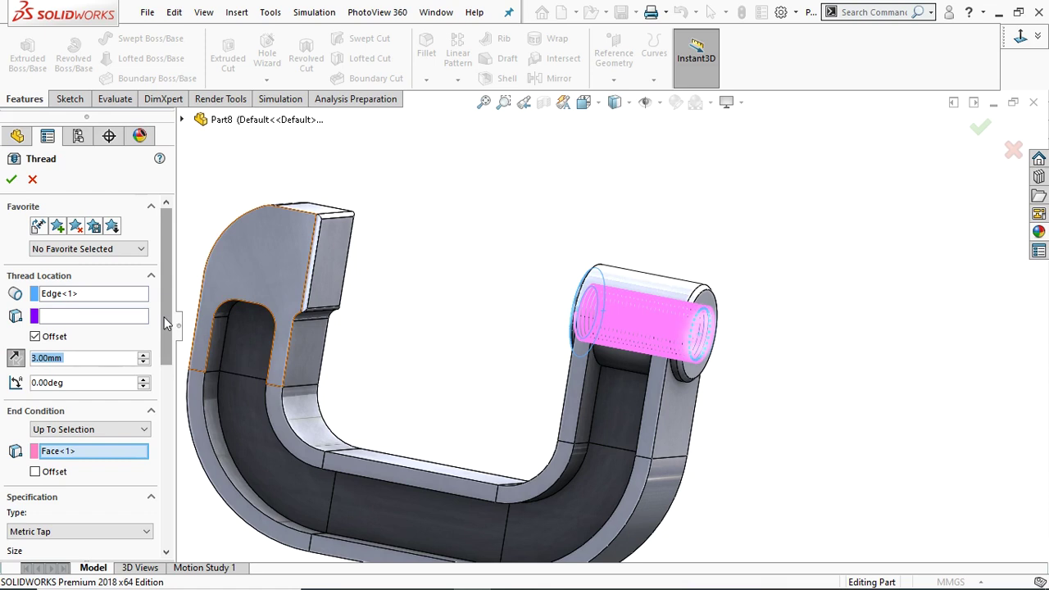
type("13")
key("Return")
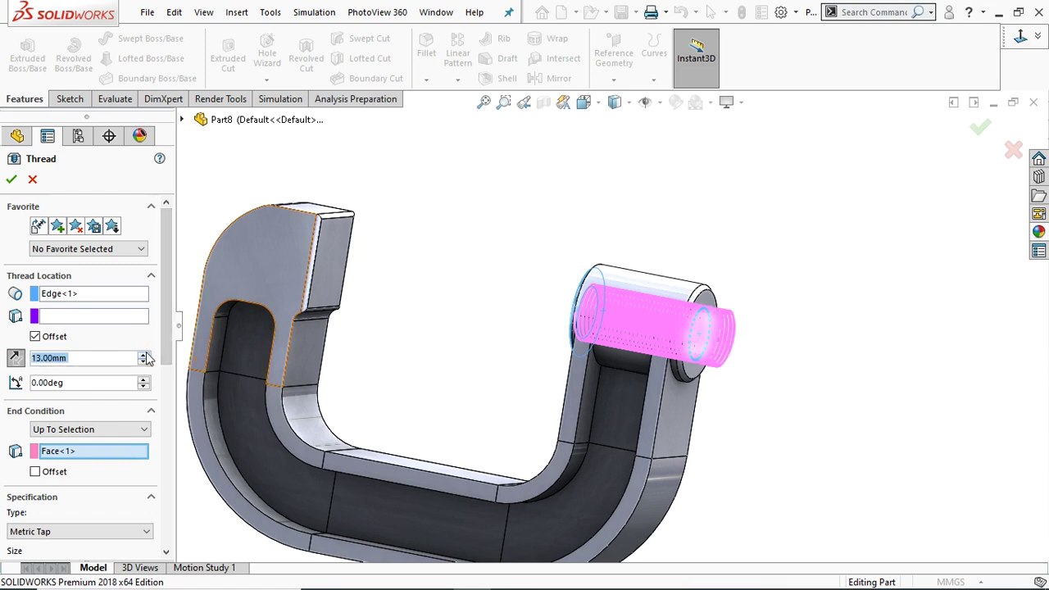
- Offset the thread's end by 5 mm past the cylinder's inner end face and create the thread
scroll(163, 339, "down", 3)
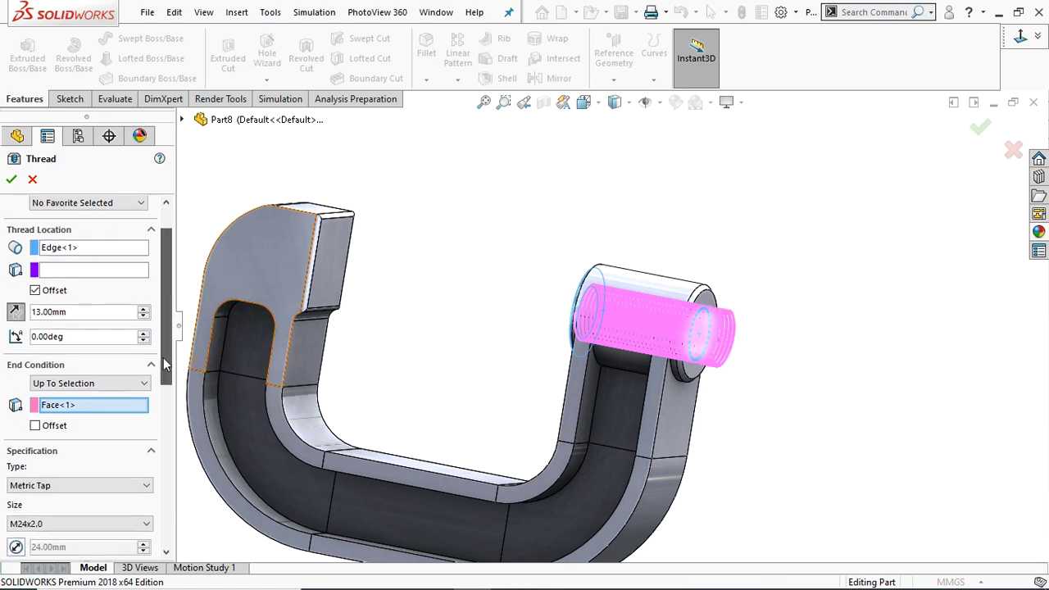
left_click(35, 355)
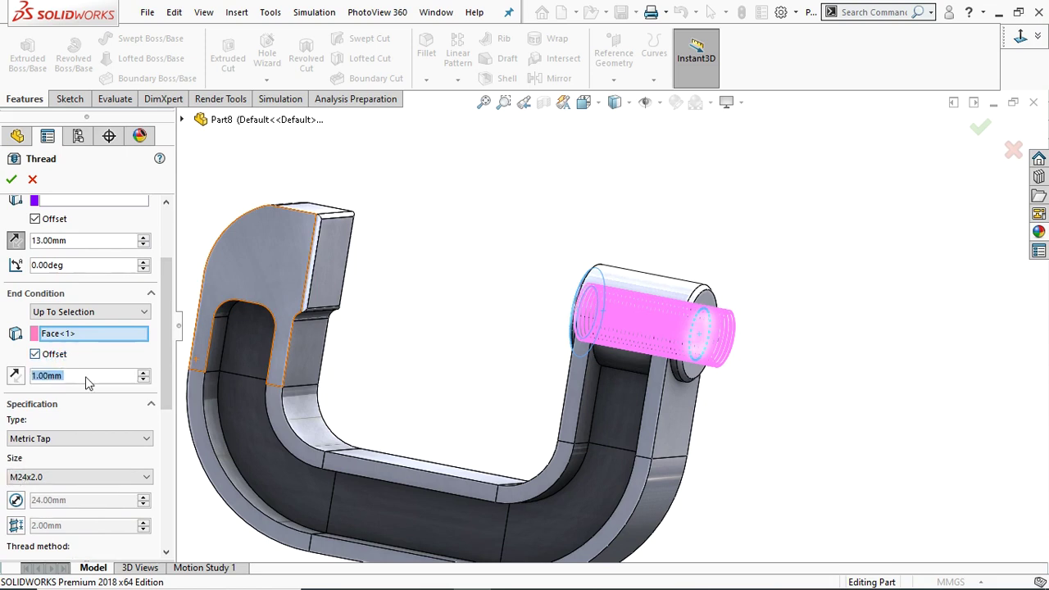
type("5")
key("Return")
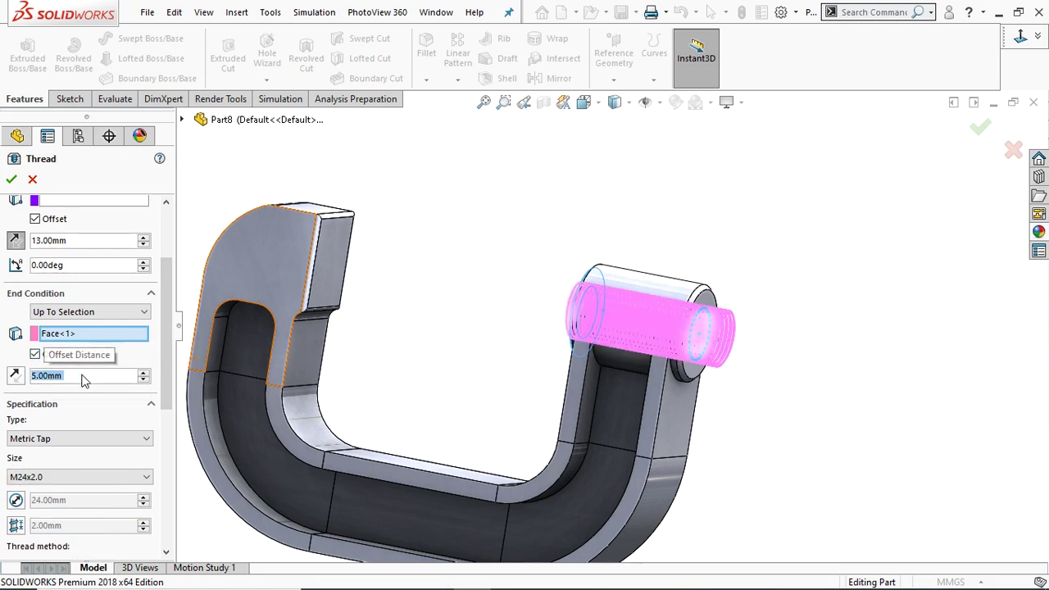
middle_click_drag(536, 347, 591, 368)
middle_click_drag(746, 391, 402, 244)
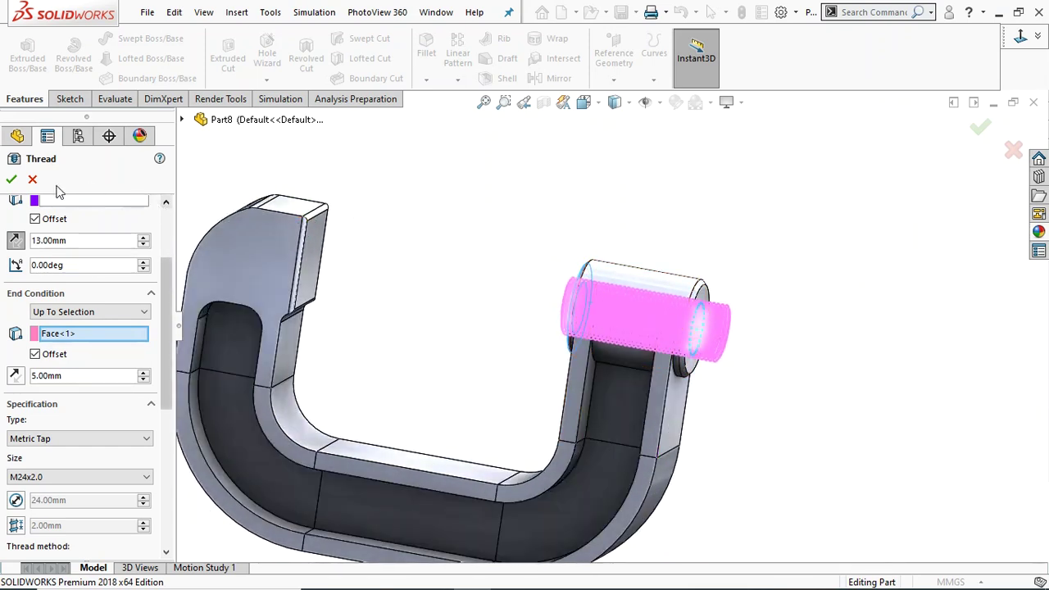
left_click(12, 180)
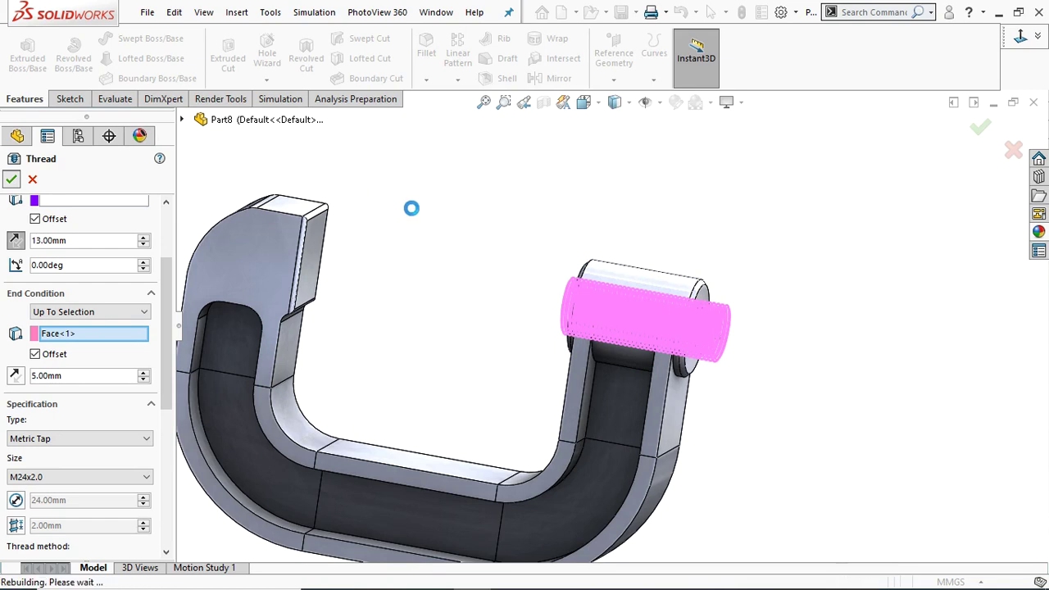
- Inspect the finished thread in the cylinder's bore up close and from different angles
scroll(515, 314, "up", 3)
middle_click_drag(752, 347, 651, 335)
left_click(603, 324)
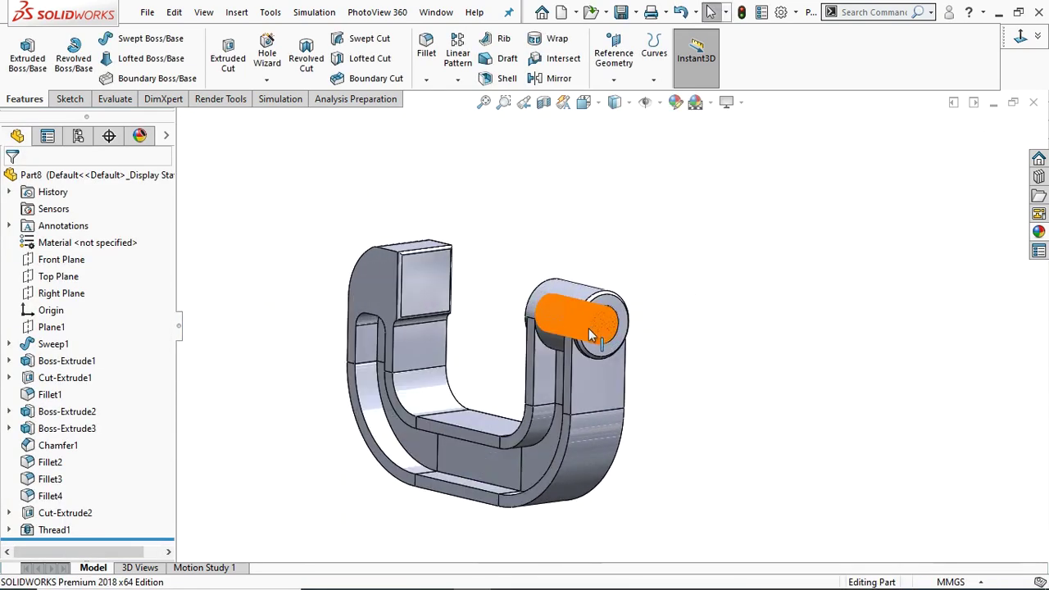
scroll(588, 324, "down", 3)
scroll(487, 370, "up", 3)
key("Escape")
middle_click_drag(487, 371, 552, 355)
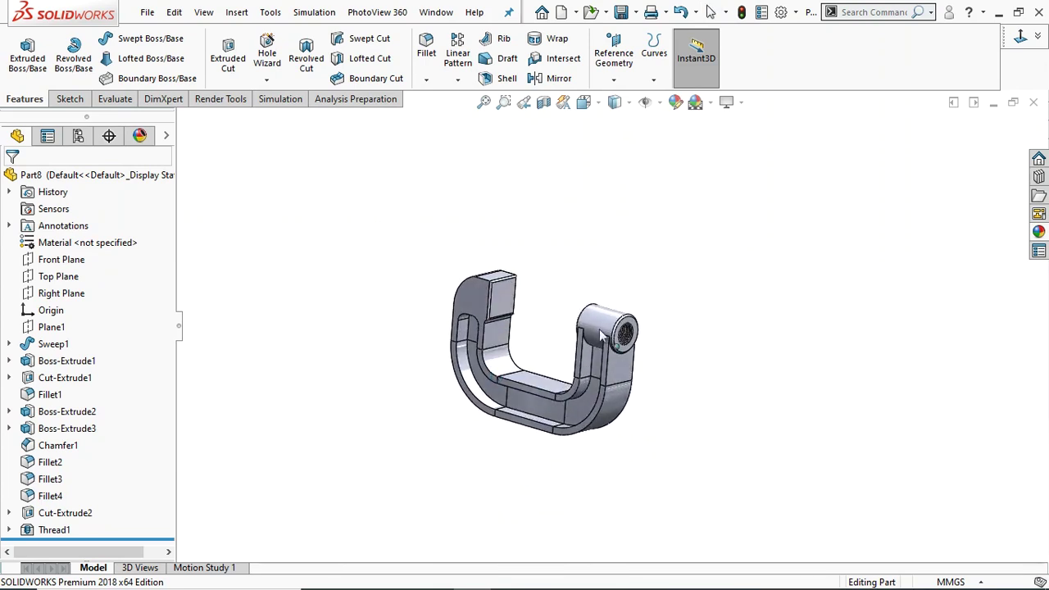
- Apply a steel appearance from the metal appearance library to the whole clamp body
left_click(1037, 234)
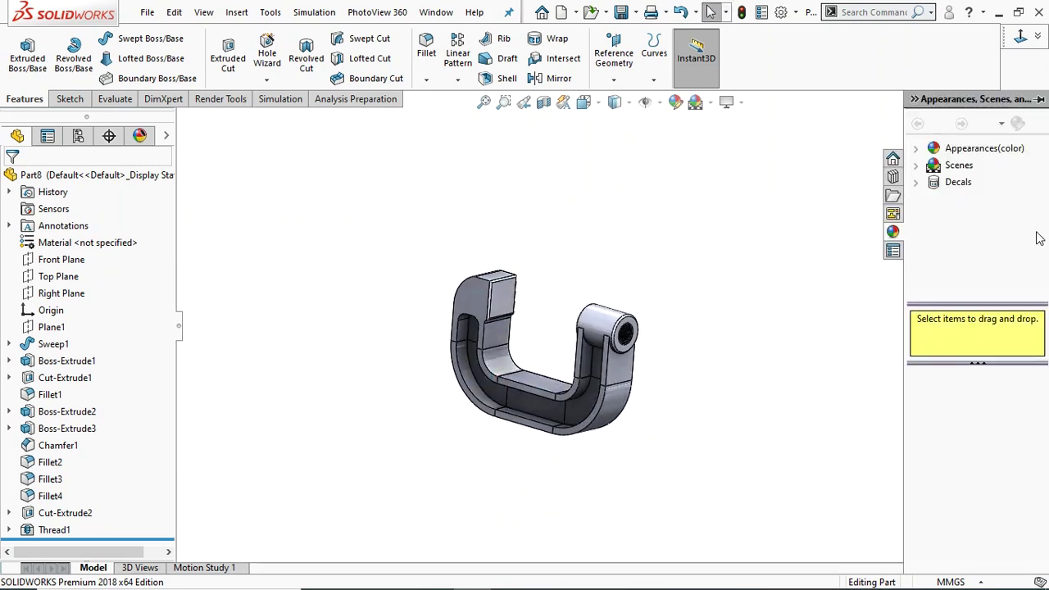
left_click(918, 150)
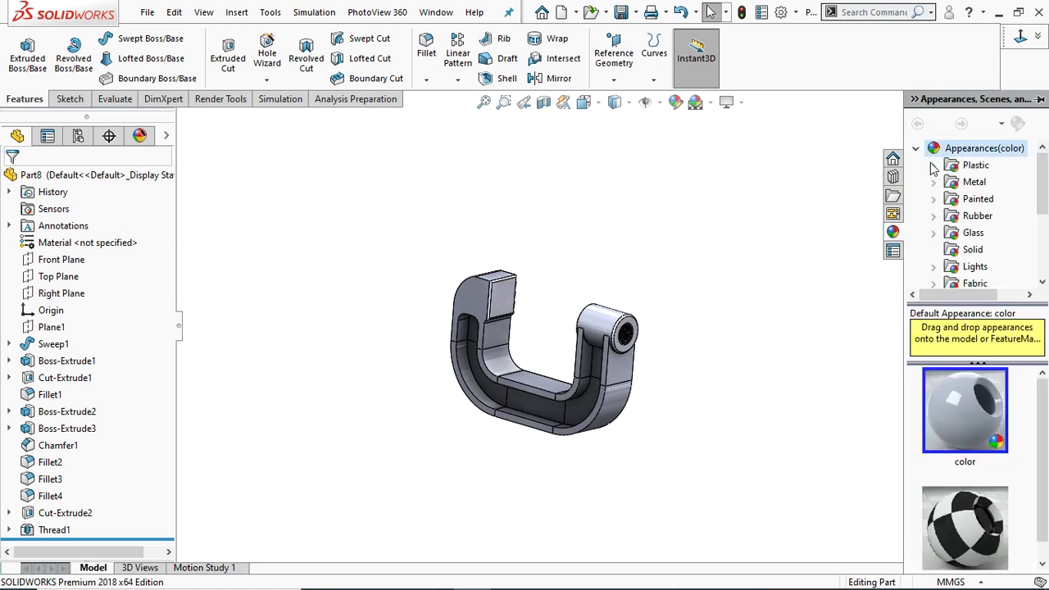
left_click(941, 184)
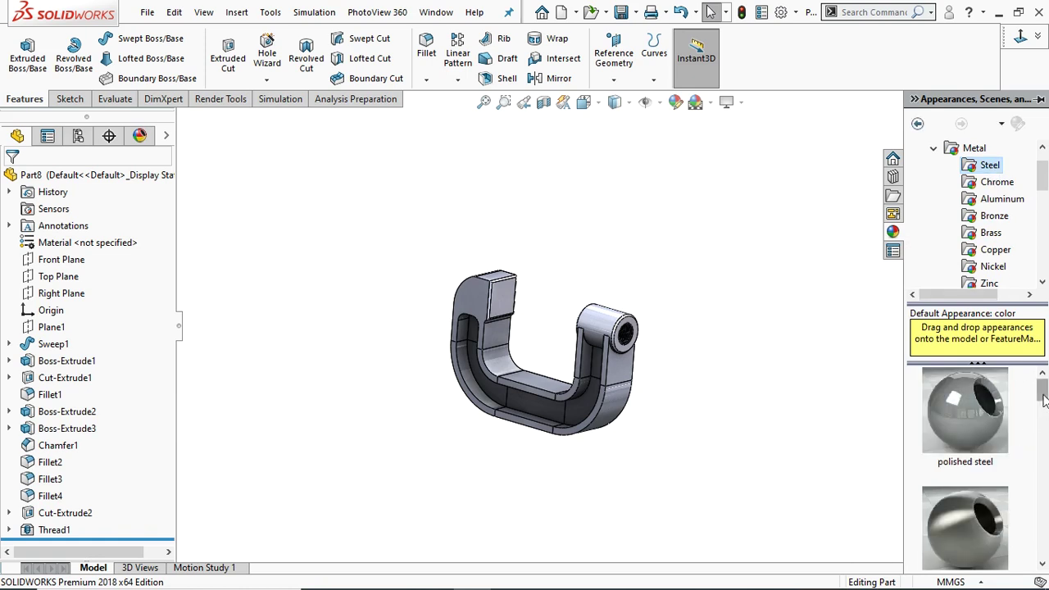
scroll(1017, 445, "down", 1)
scroll(1017, 445, "down", 1)
scroll(1017, 445, "down", 1)
scroll(1017, 445, "up", 1)
scroll(1018, 445, "down", 1)
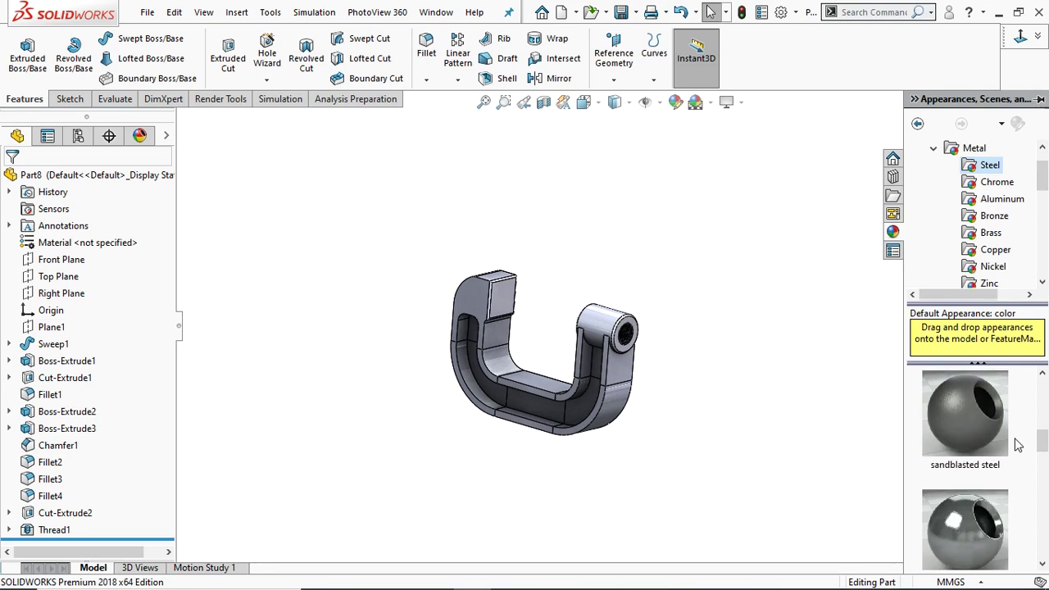
scroll(1018, 445, "down", 1)
scroll(1017, 445, "down", 1)
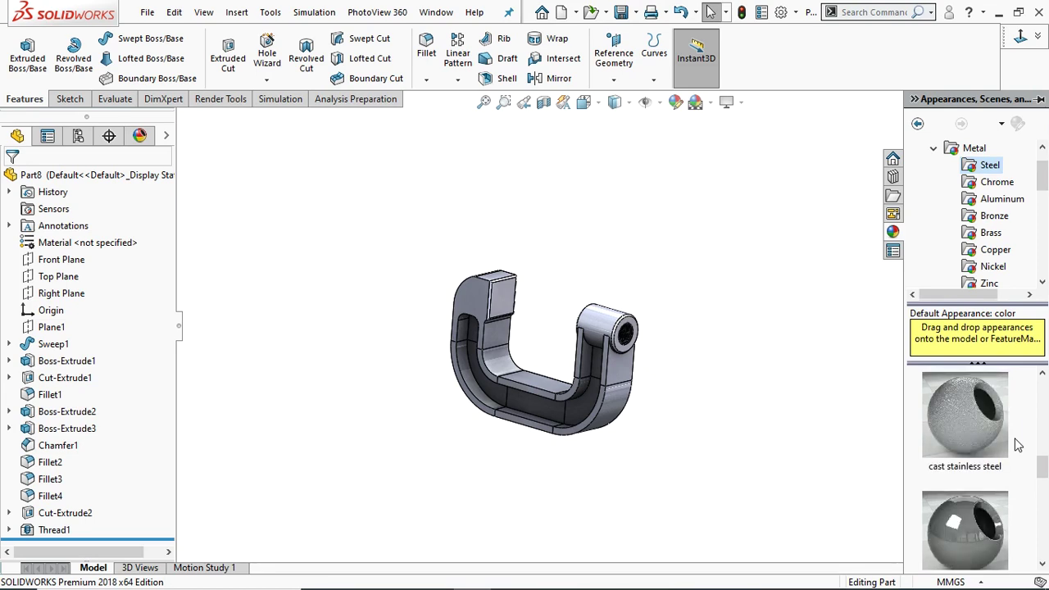
scroll(1017, 445, "down", 1)
left_click_drag(976, 426, 611, 369)
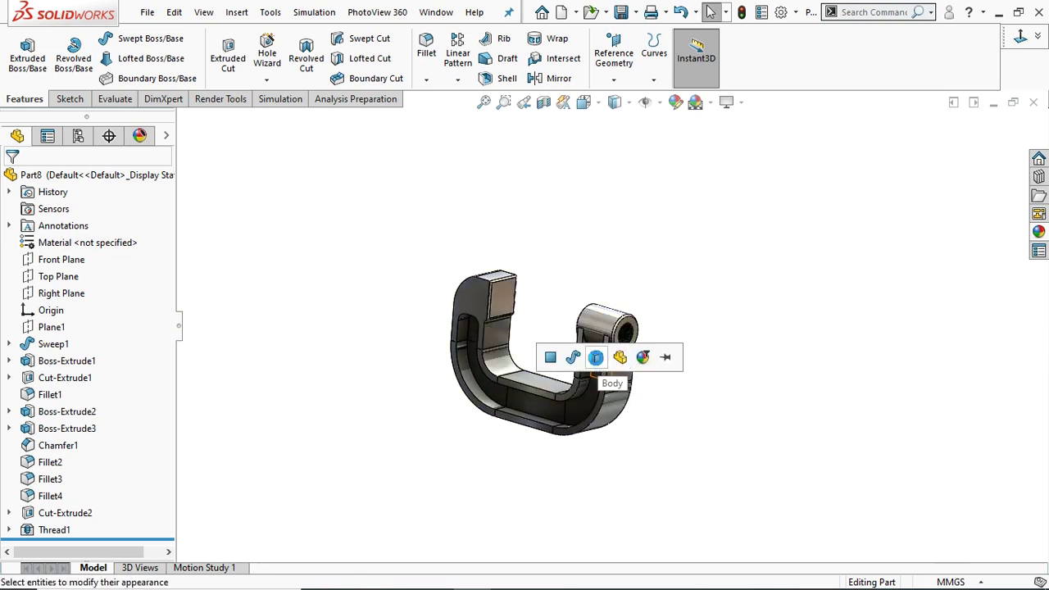
left_click(596, 357)
- Start a sketch on the recessed web face of the frame's straight middle section and view it face-on
mouse_move(582, 368)
middle_mouse_down()
mouse_move(552, 356)
mouse_move(570, 324)
mouse_move(597, 322)
mouse_move(620, 347)
mouse_move(652, 313)
mouse_move(625, 340)
mouse_move(648, 337)
mouse_move(618, 335)
mouse_move(632, 342)
mouse_move(629, 326)
mouse_move(647, 344)
mouse_move(636, 354)
middle_mouse_up()
scroll(578, 326, "down", 3)
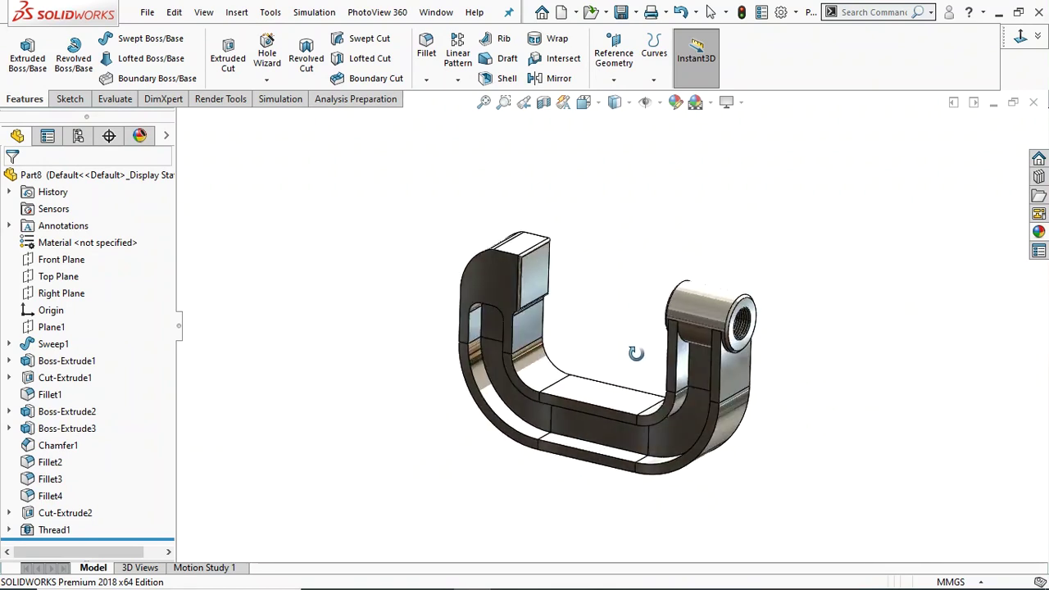
left_click(582, 433)
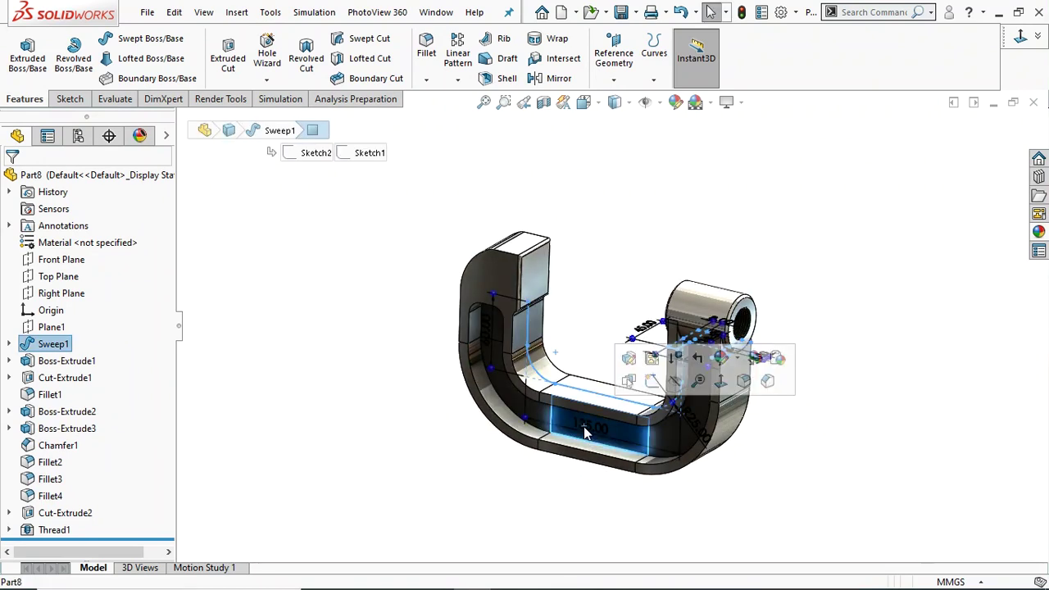
left_click(653, 383)
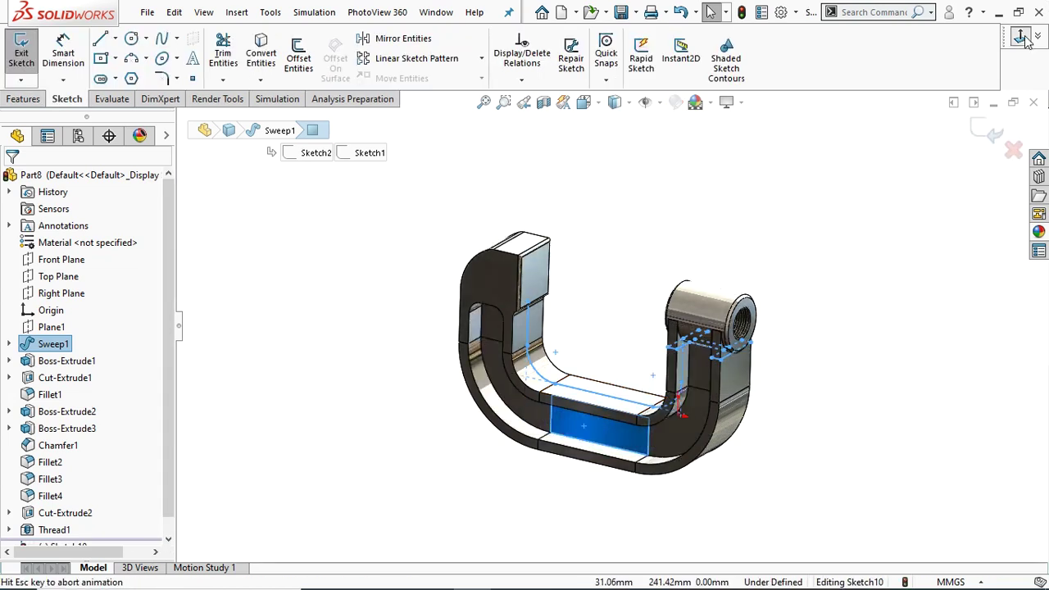
- Sketch a horizontal centerline about 85 mm long across the web face, from one end edge to the other
left_click(115, 38)
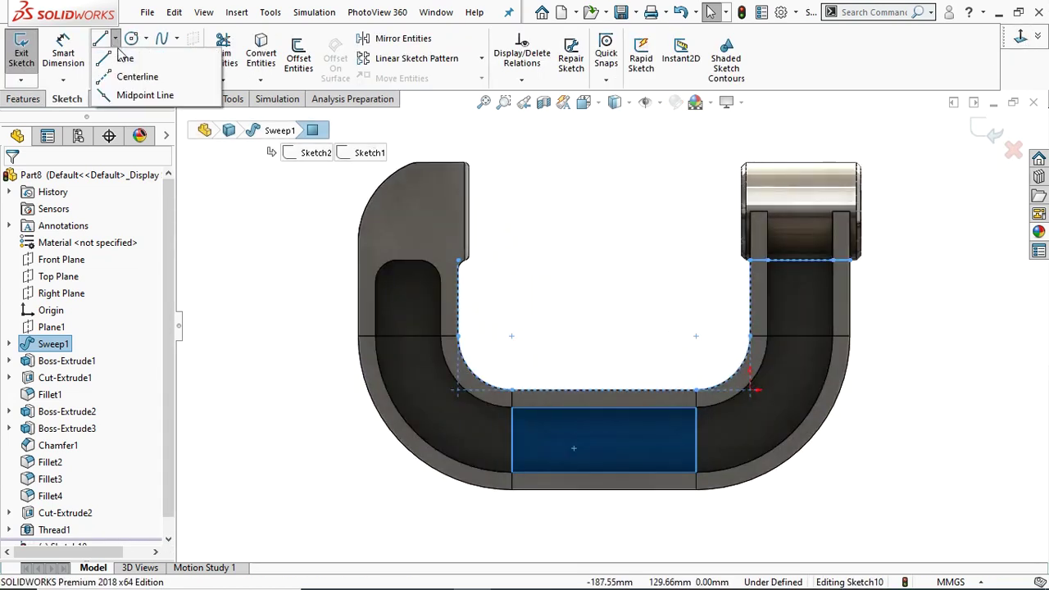
left_click(132, 76)
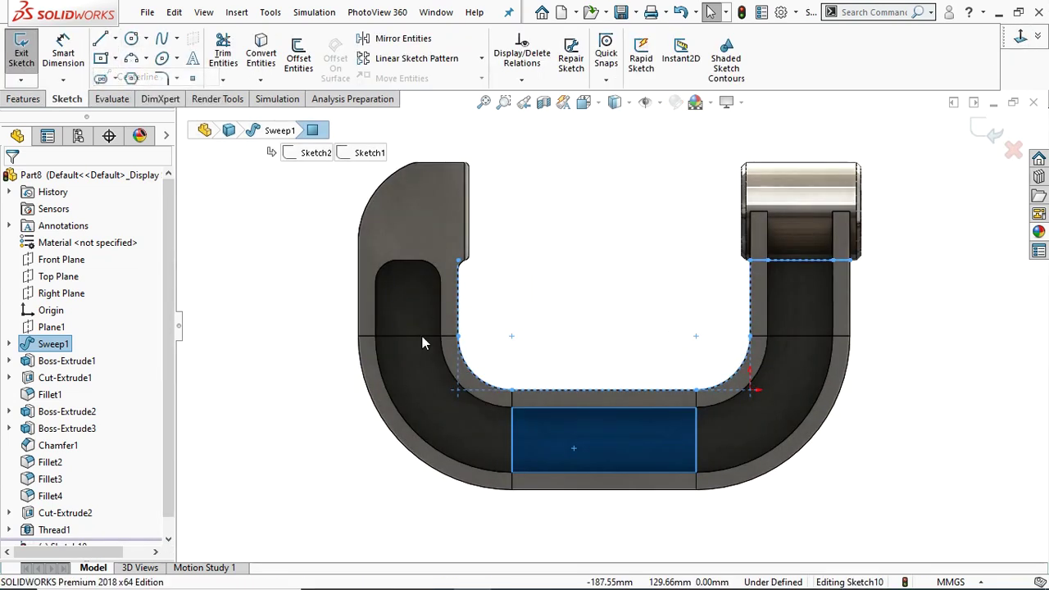
left_click(514, 462)
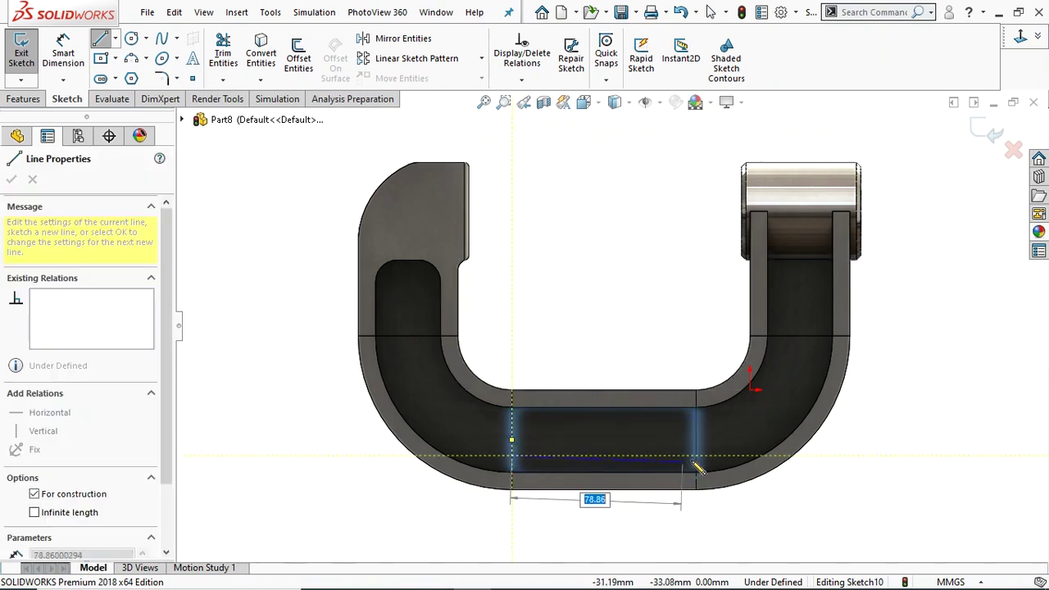
left_click(697, 464)
right_click(699, 464)
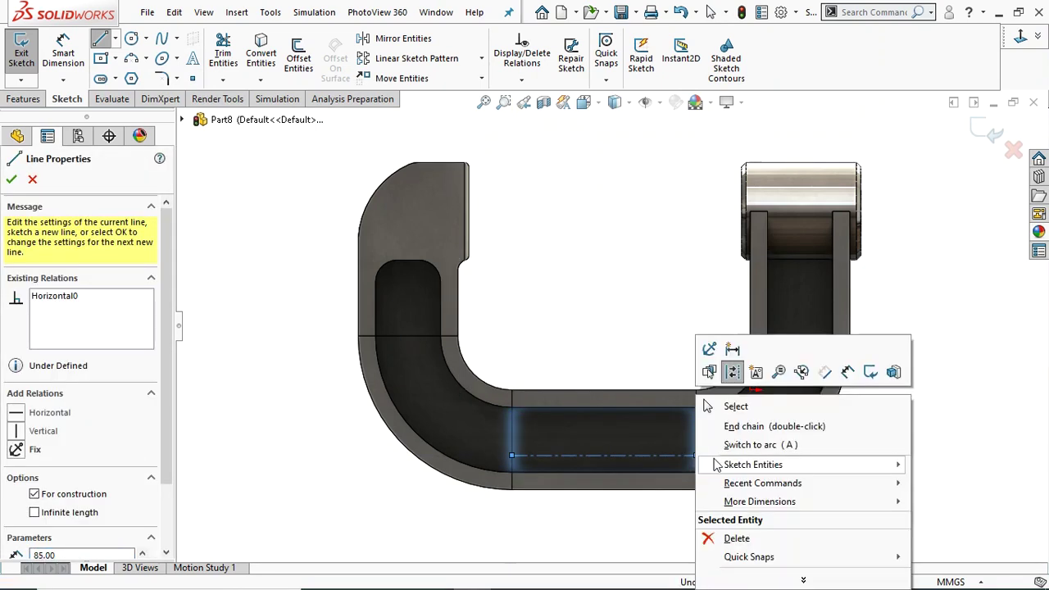
left_click(735, 406)
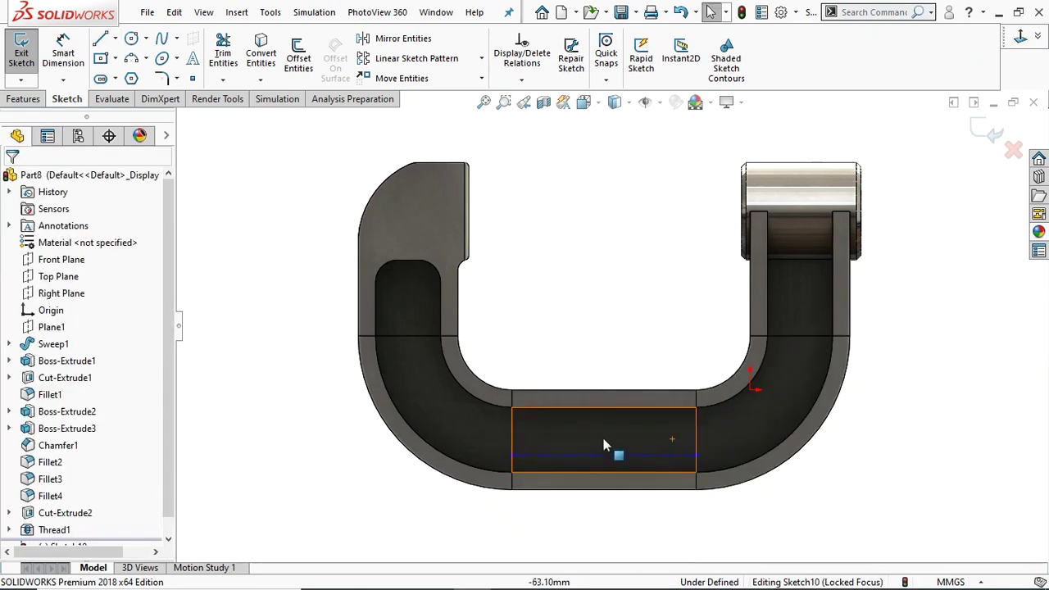
- Dimension the centerline's left endpoint 10 mm below the upper-left corner of the web face
left_click(63, 53)
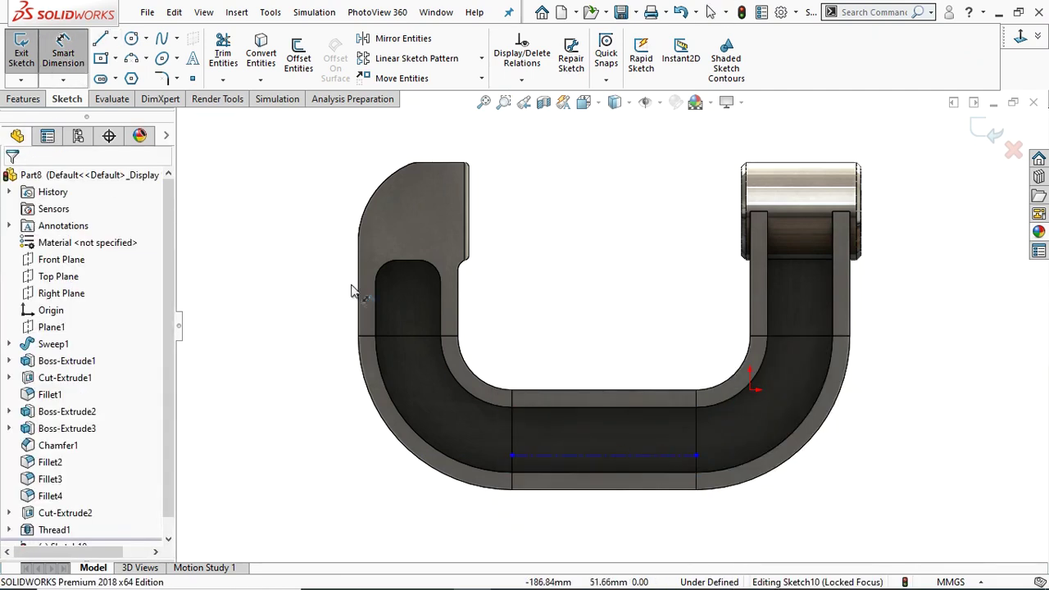
left_click(512, 456)
left_click(512, 408)
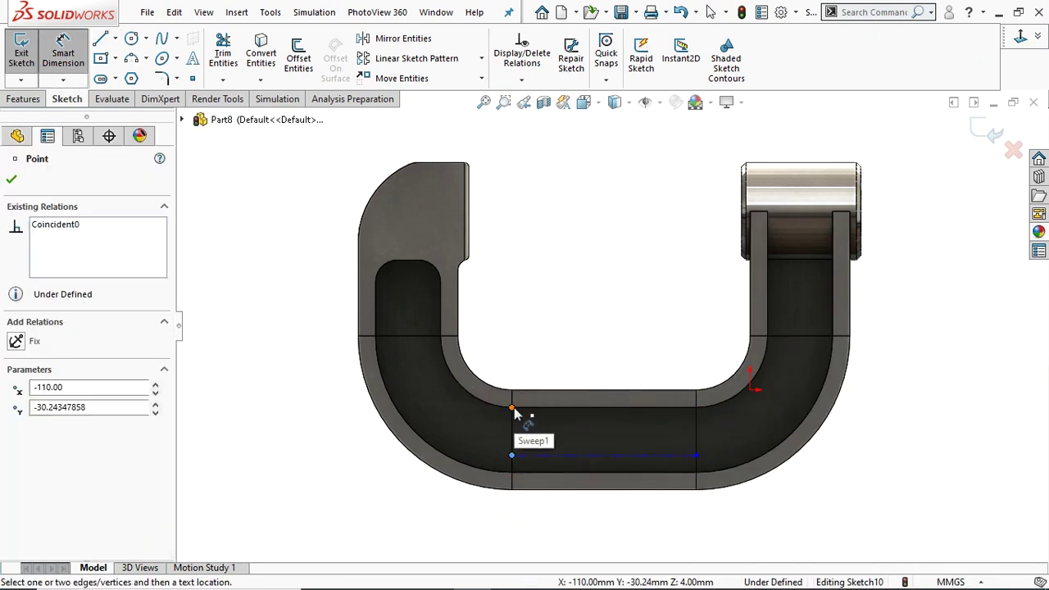
left_click(481, 434)
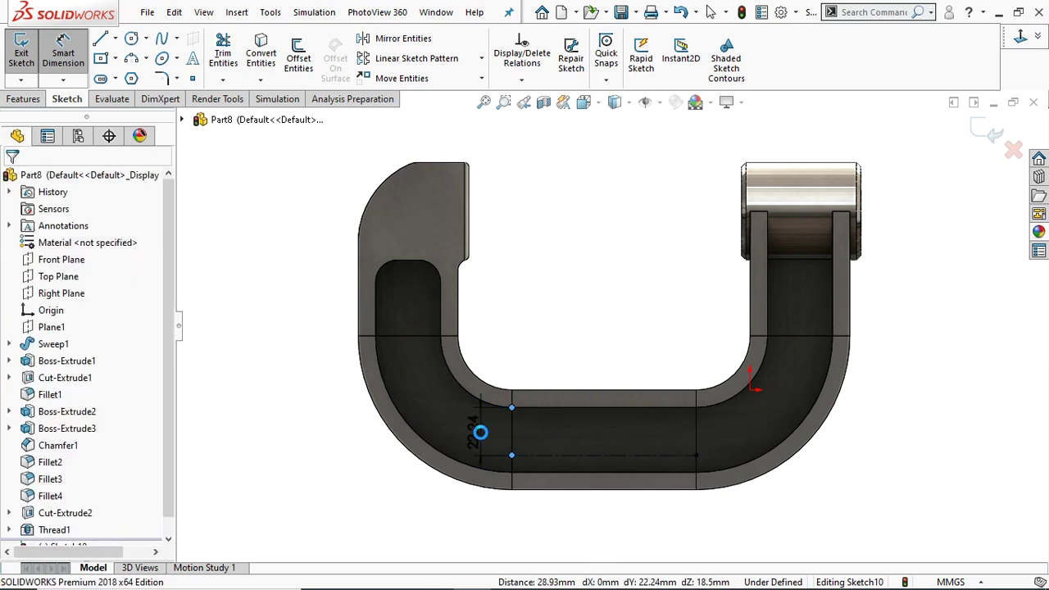
type("10")
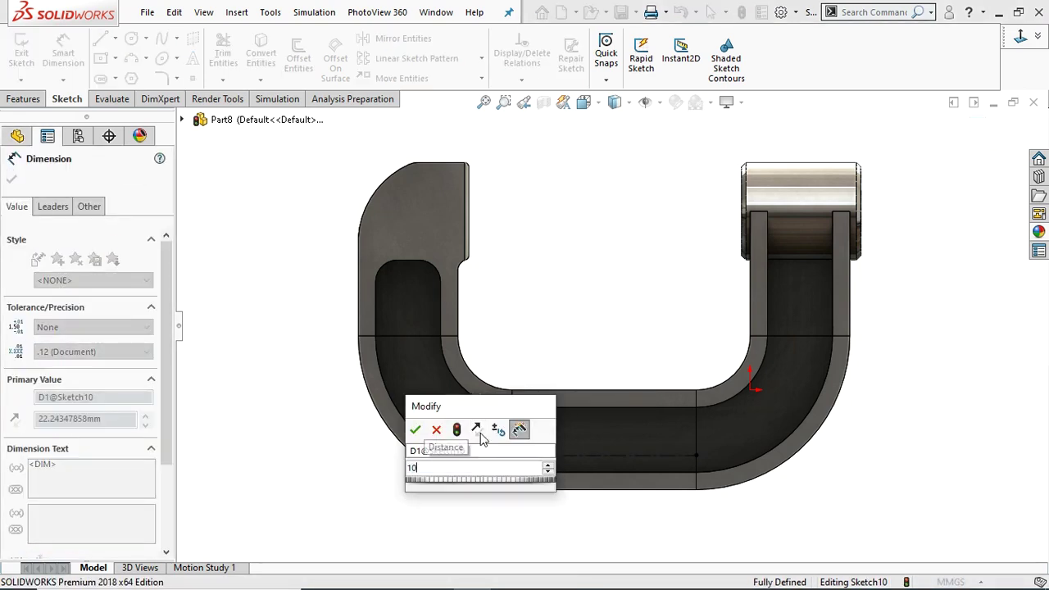
key("Return")
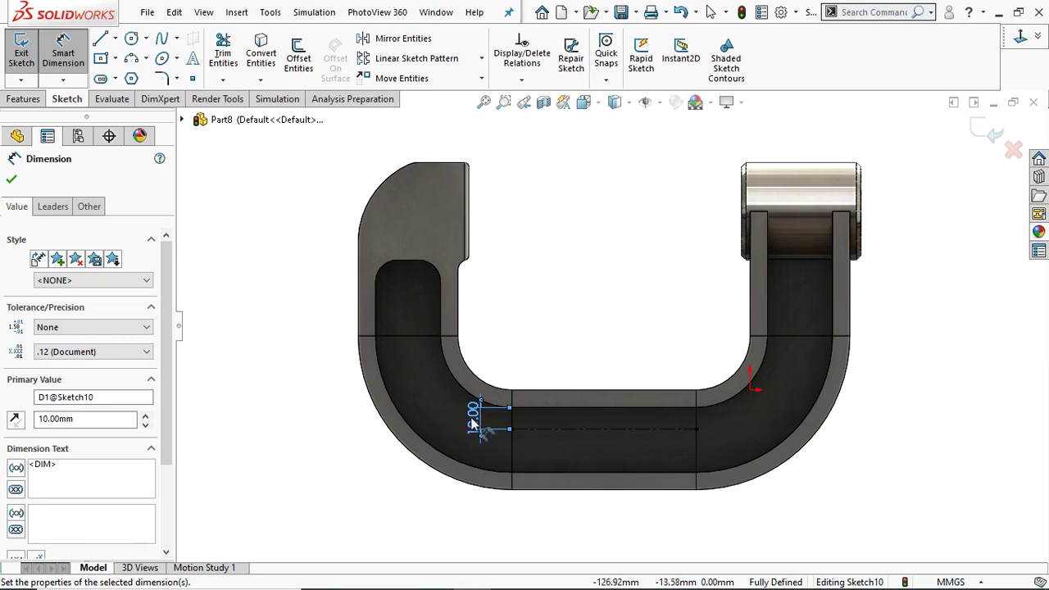
- Set the centerline's distance from the upper corner of the web face to 20 mm and finish dimensioning
double_click(473, 421)
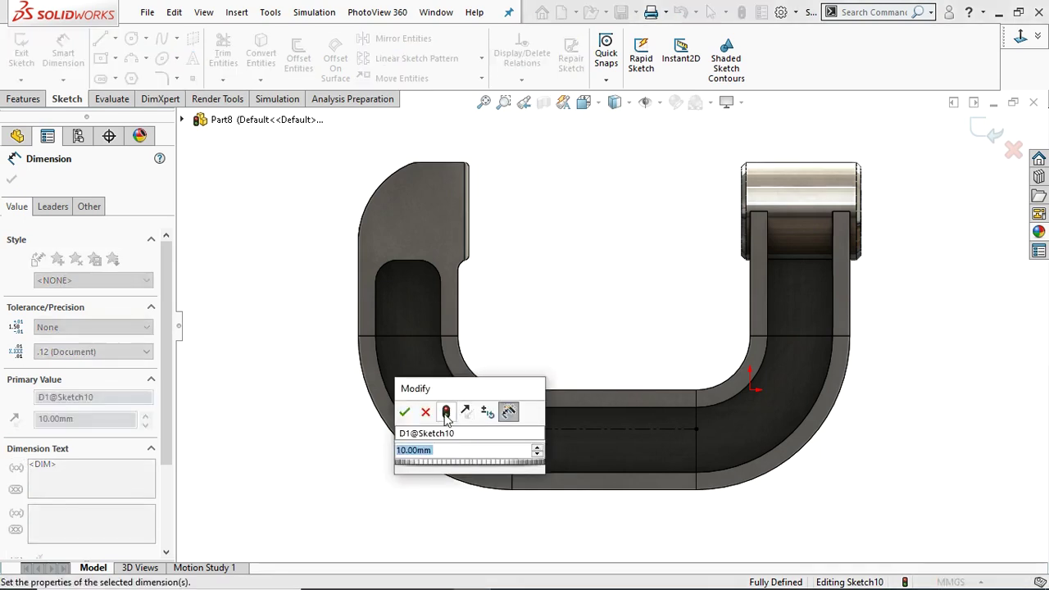
type("20")
key("Return")
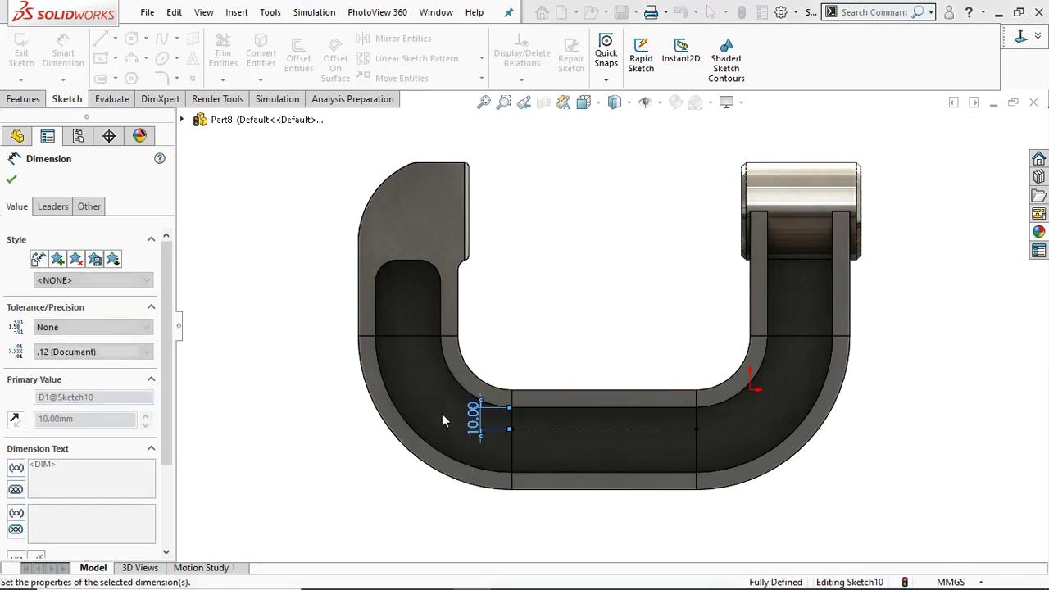
scroll(564, 425, "down", 3)
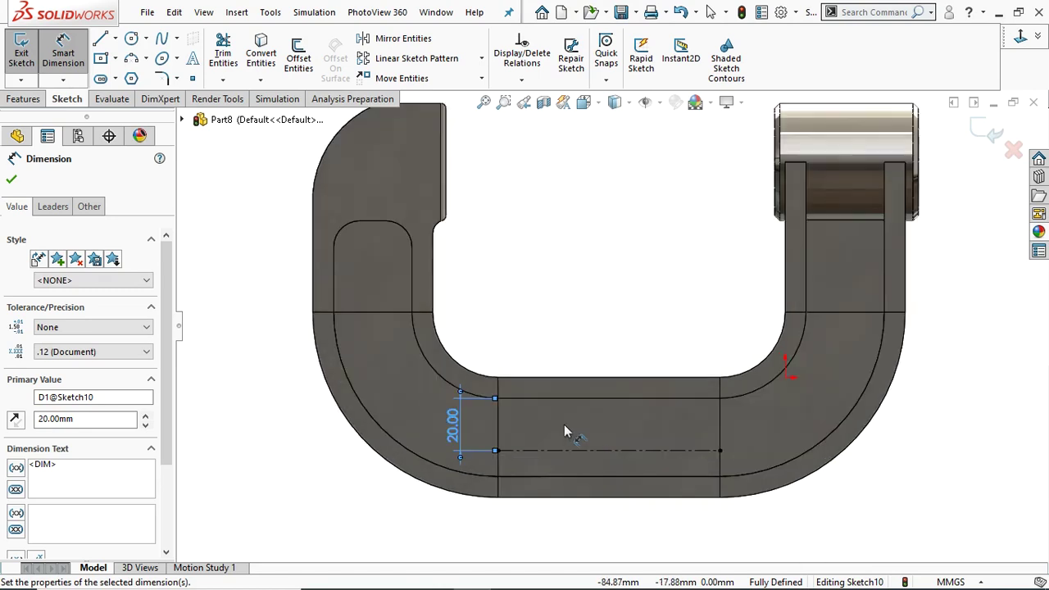
scroll(564, 424, "up", 3)
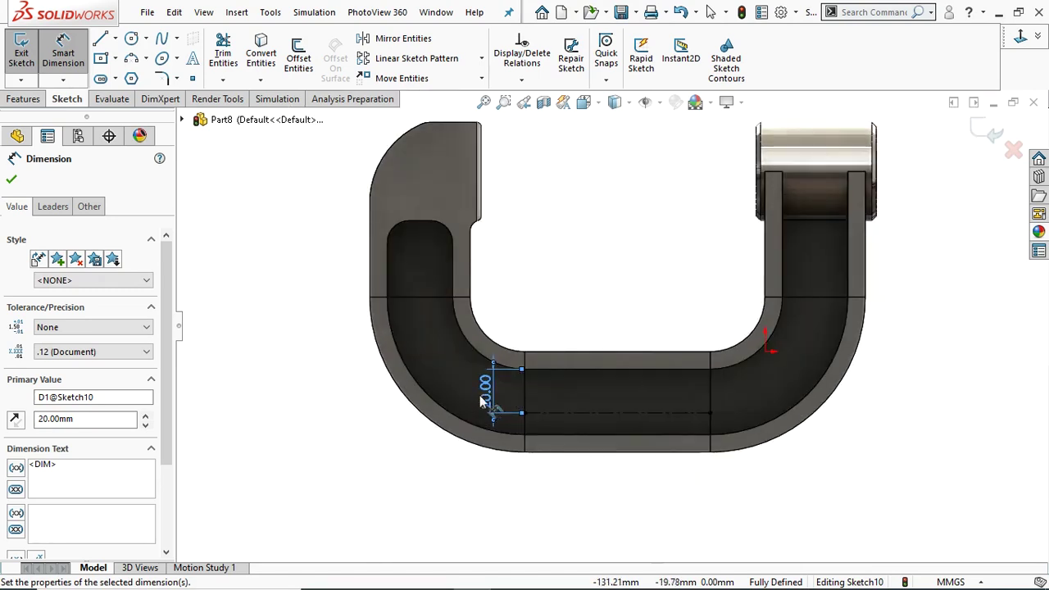
scroll(620, 405, "down", 3)
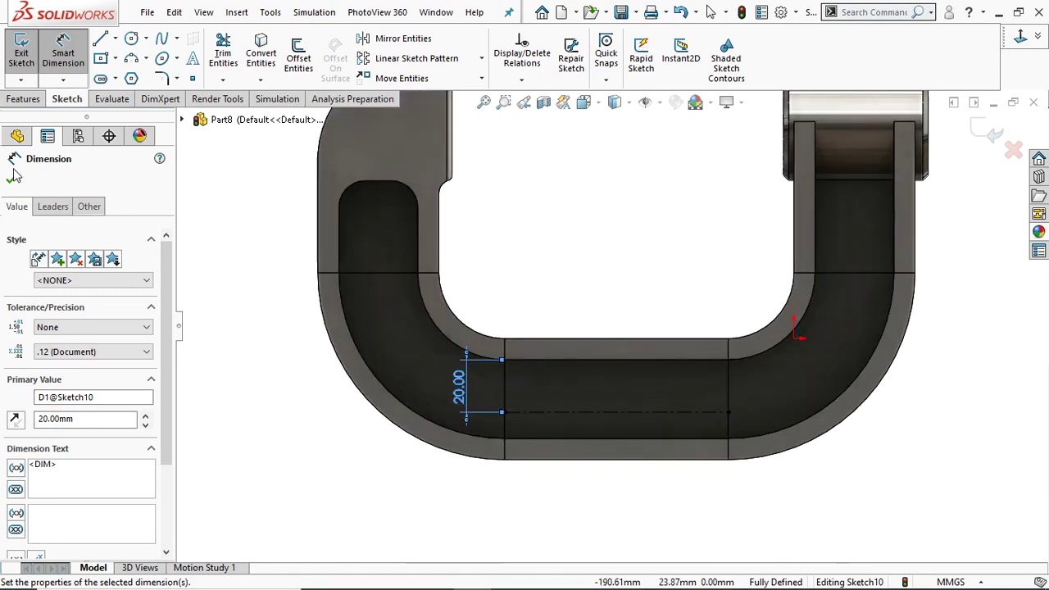
left_click(13, 176)
scroll(631, 249, "up", 2)
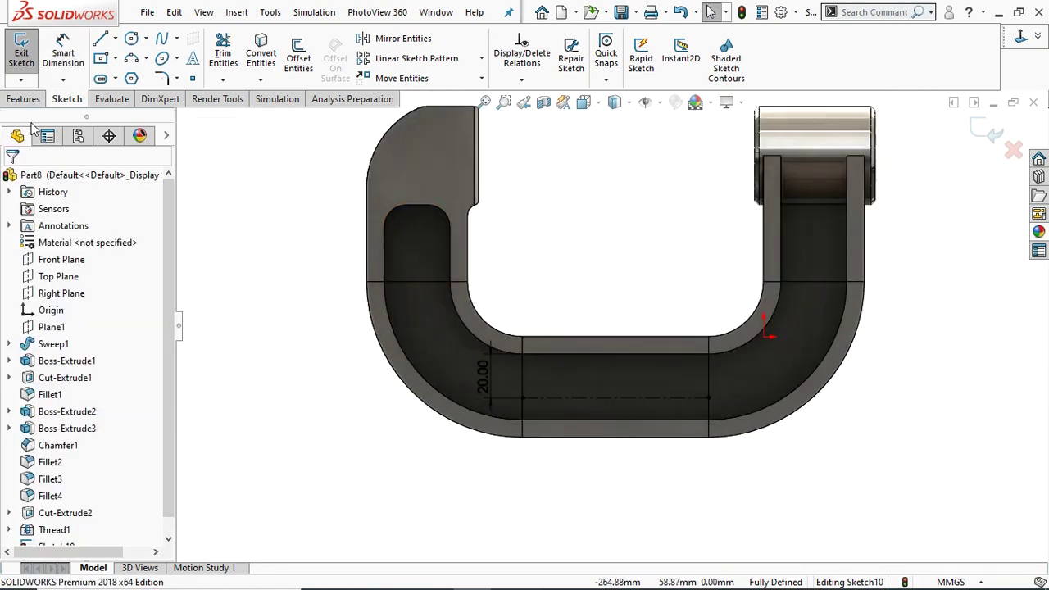
- Add the sketch text "C-CLAMP 3D" along the centerline, center-aligned and without the document font
left_click(192, 59)
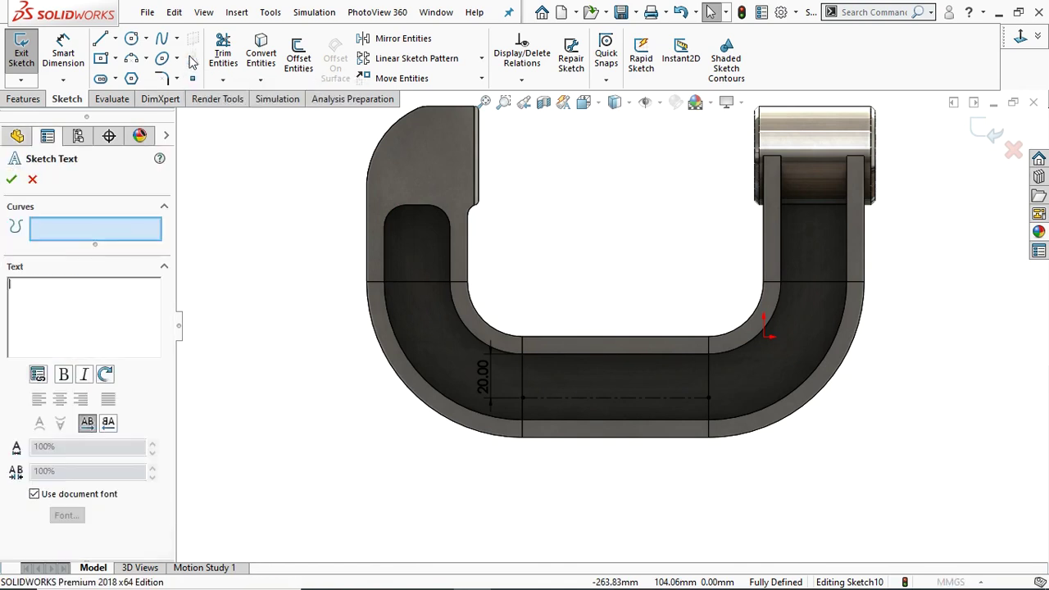
left_click(553, 400)
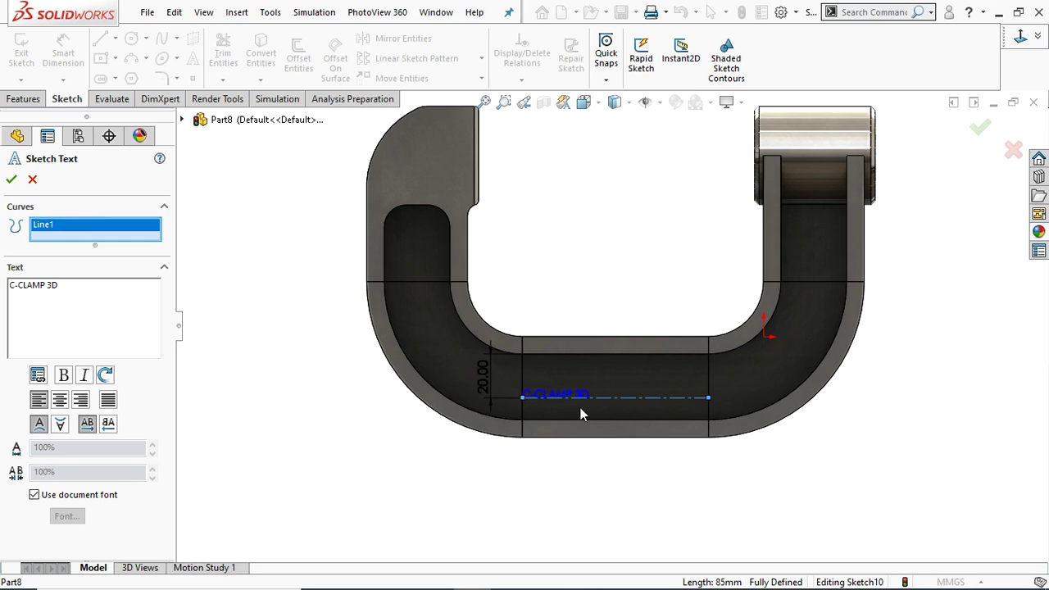
left_click_drag(89, 293, 10, 291)
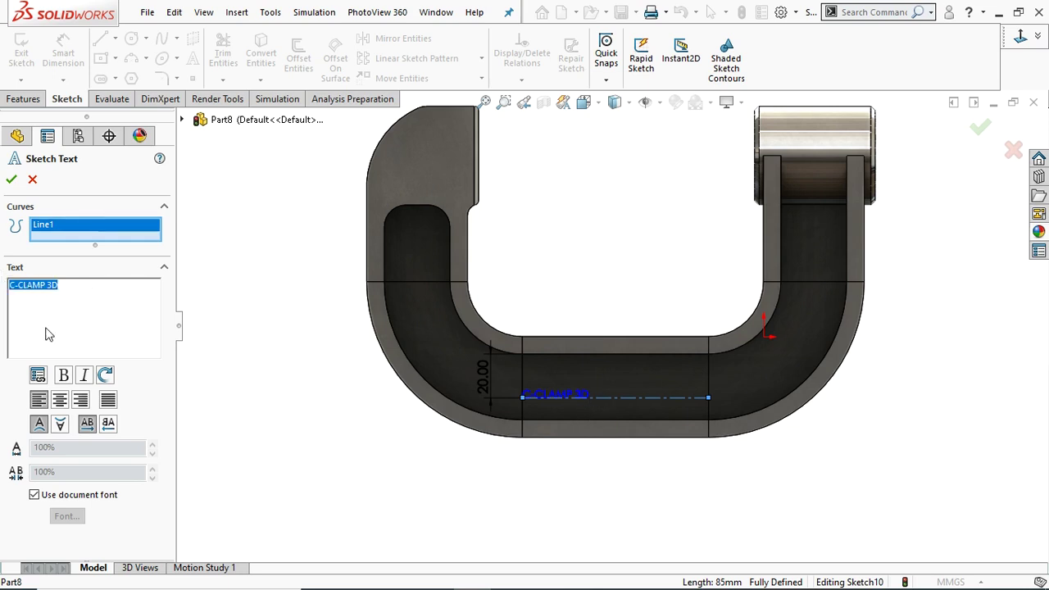
left_click(35, 496)
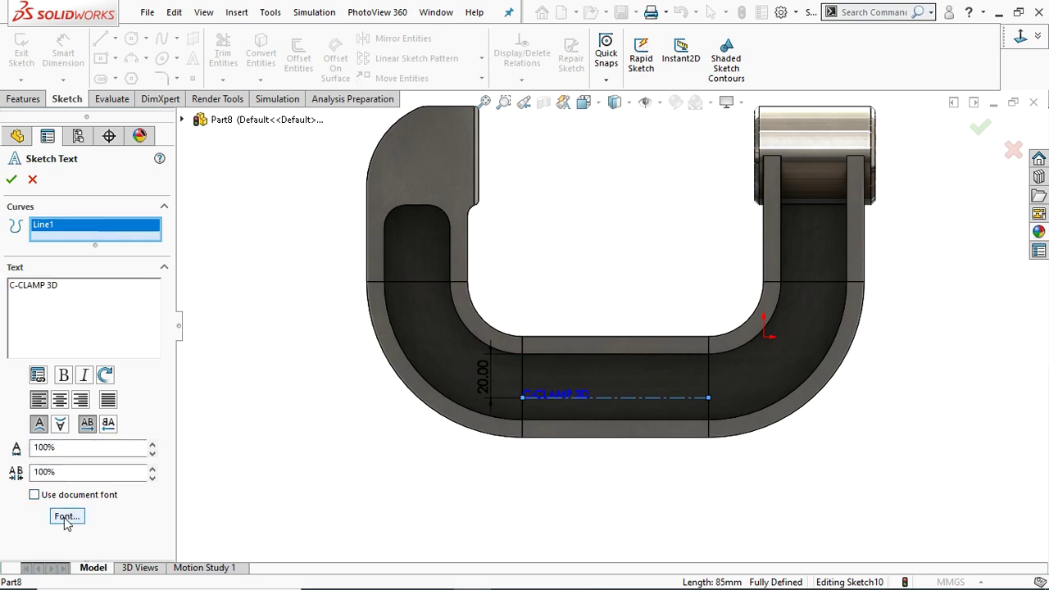
left_click(61, 401)
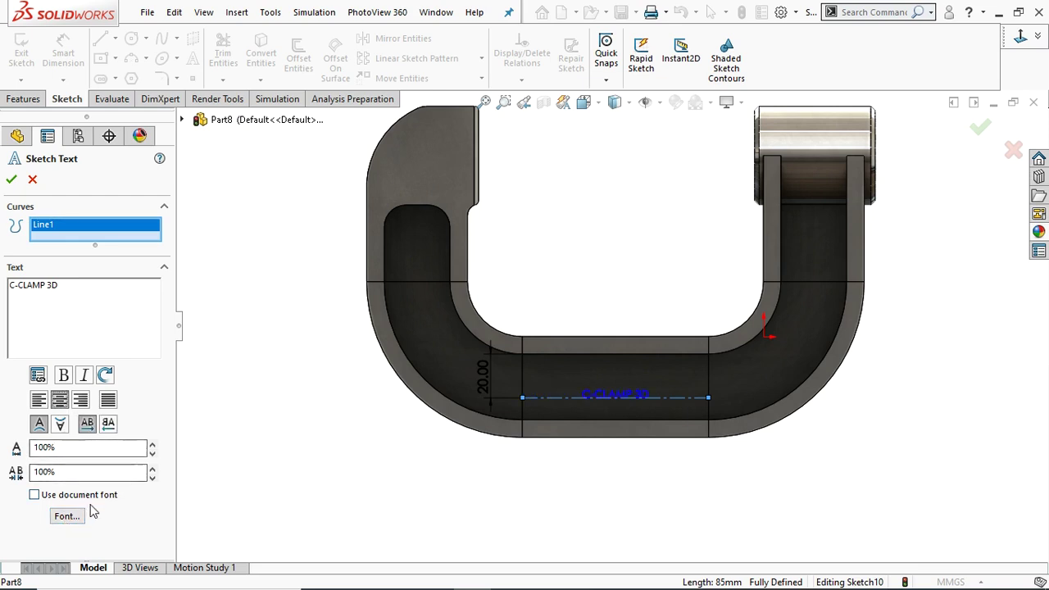
- Enlarge the text's font height so that the lettering spans the full length of the centerline
left_click(69, 517)
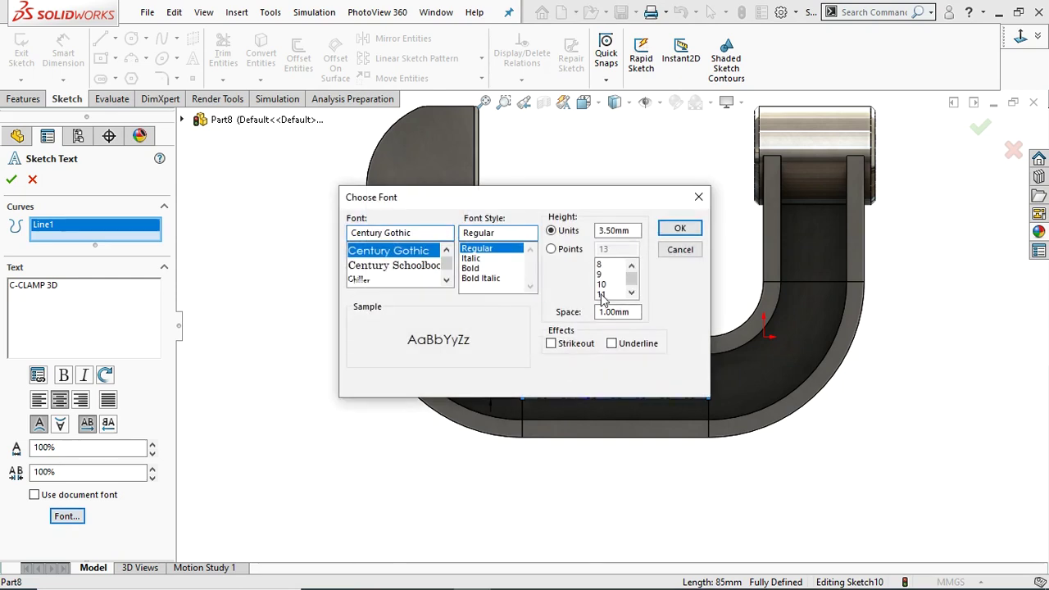
double_click(622, 231)
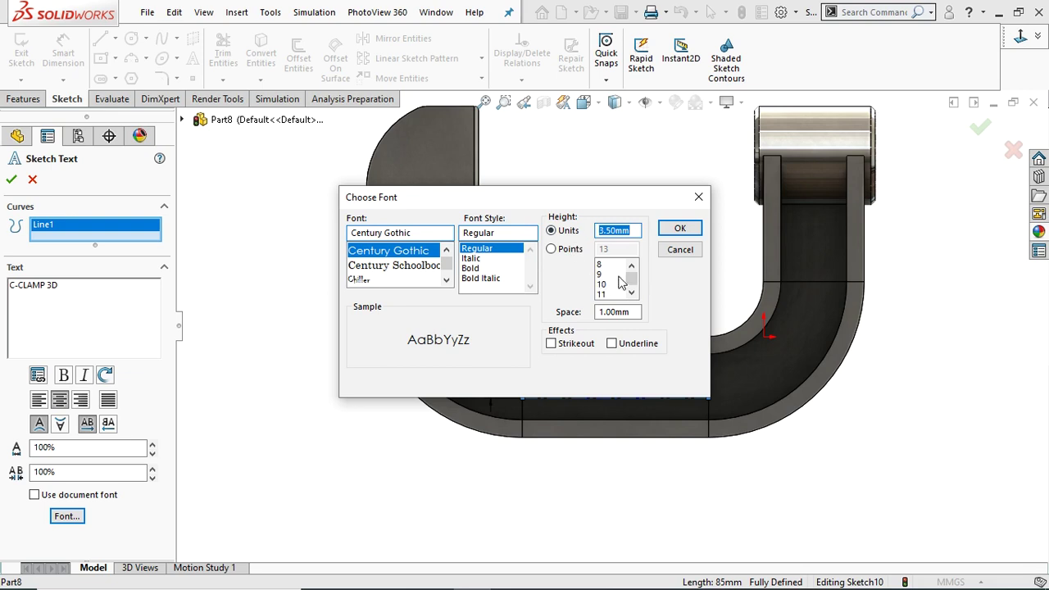
type("20")
key("Return")
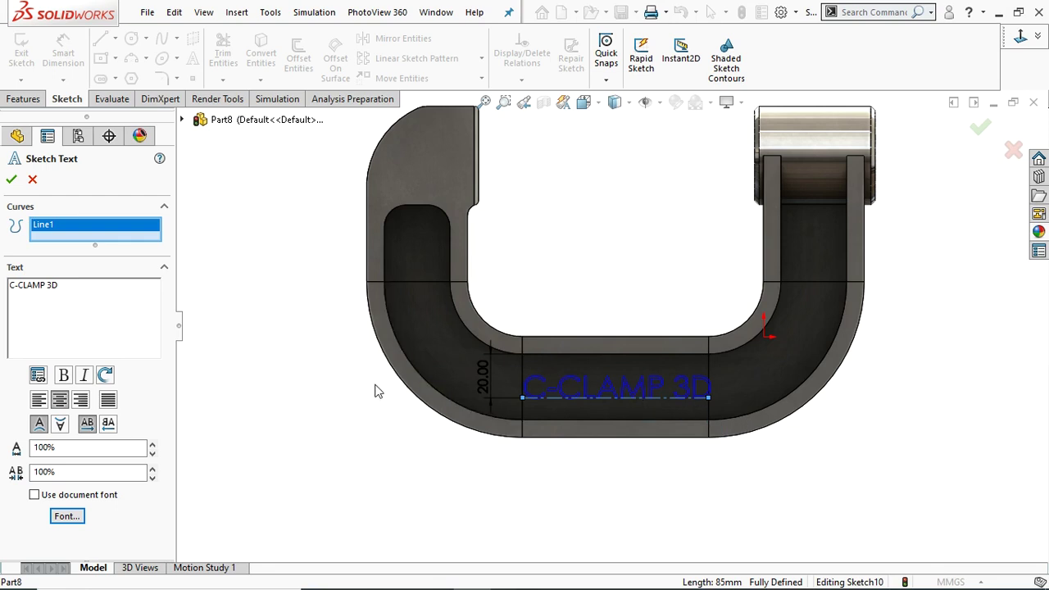
- Accept the sketch text and cut-extrude the "C-CLAMP 3D" lettering 3 mm deep into the web
left_click(11, 181)
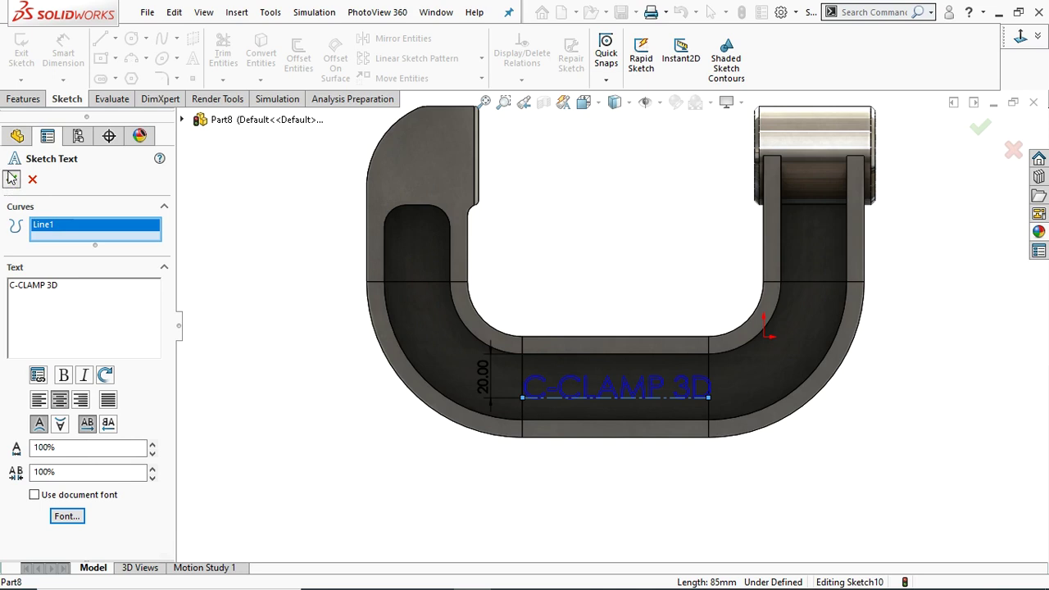
left_click(27, 98)
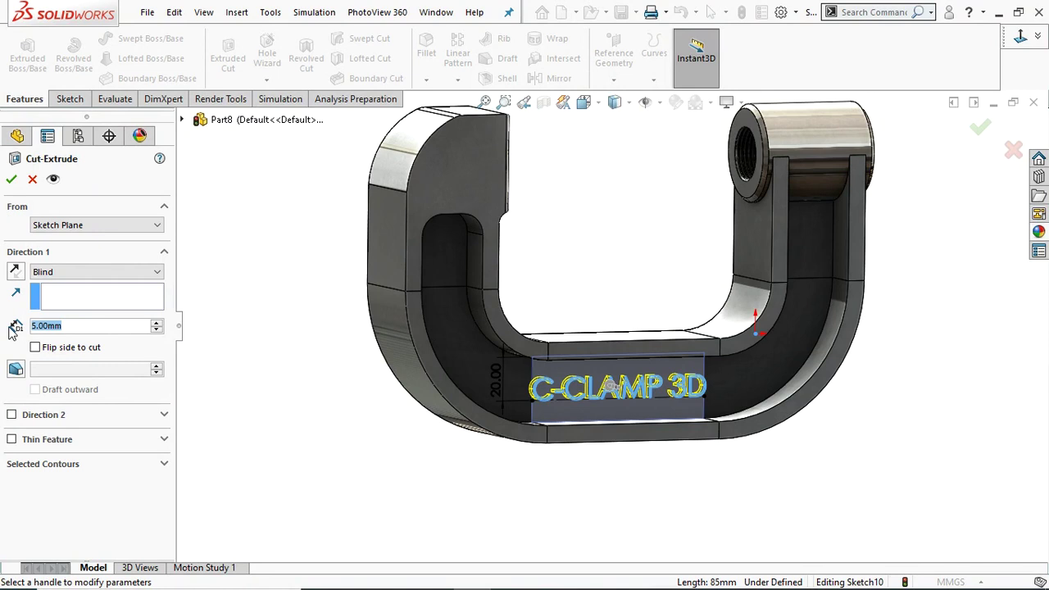
type("3")
key("Return")
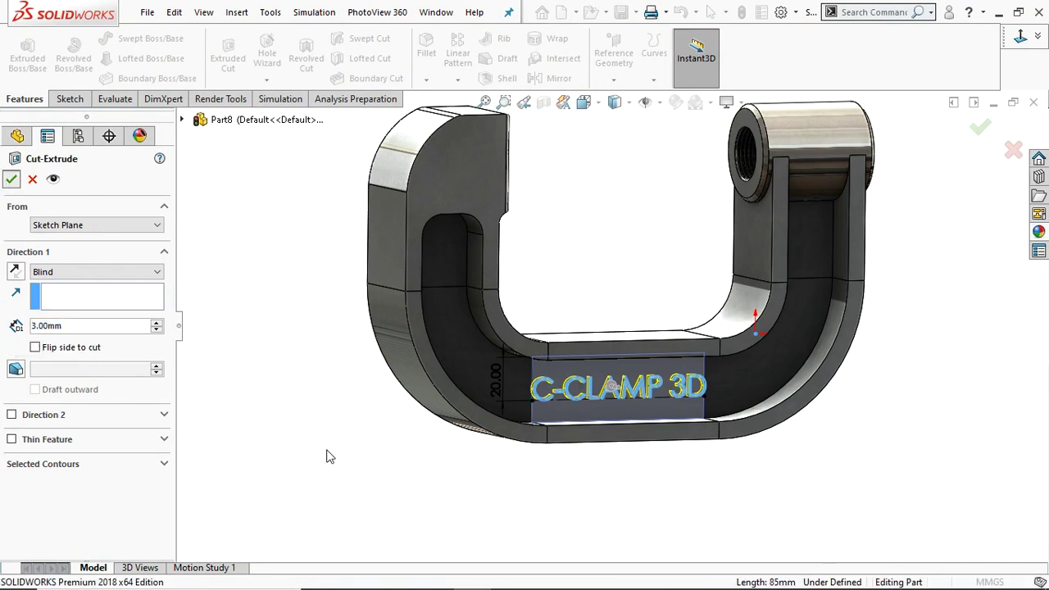
- Examine the engraved lettering and the finished clamp frame from several angles
middle_click_drag(725, 468, 626, 452)
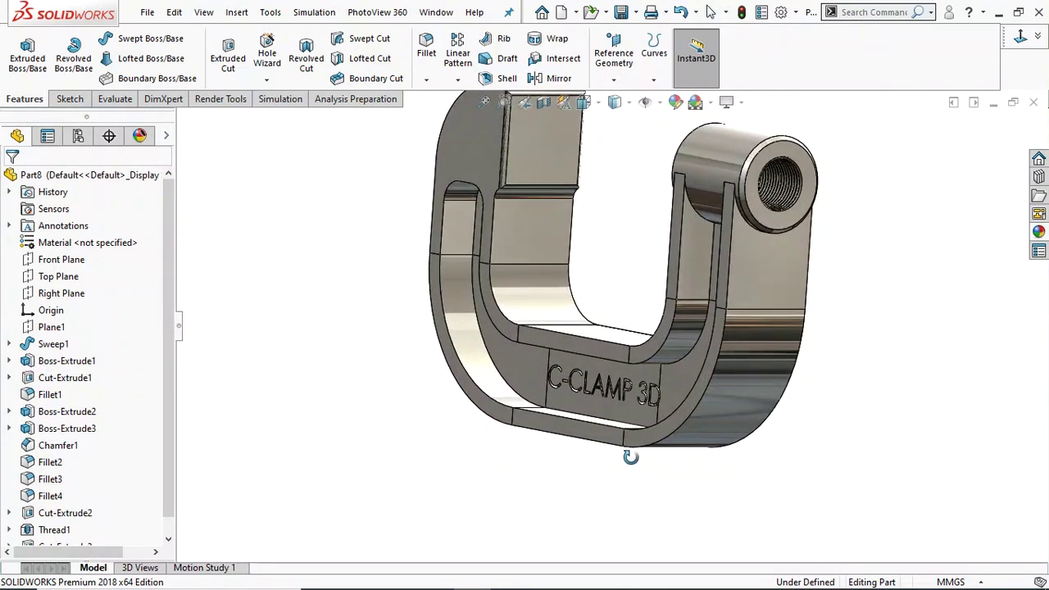
scroll(623, 387, "up", 3)
scroll(612, 354, "down", 6)
scroll(612, 354, "up", 3)
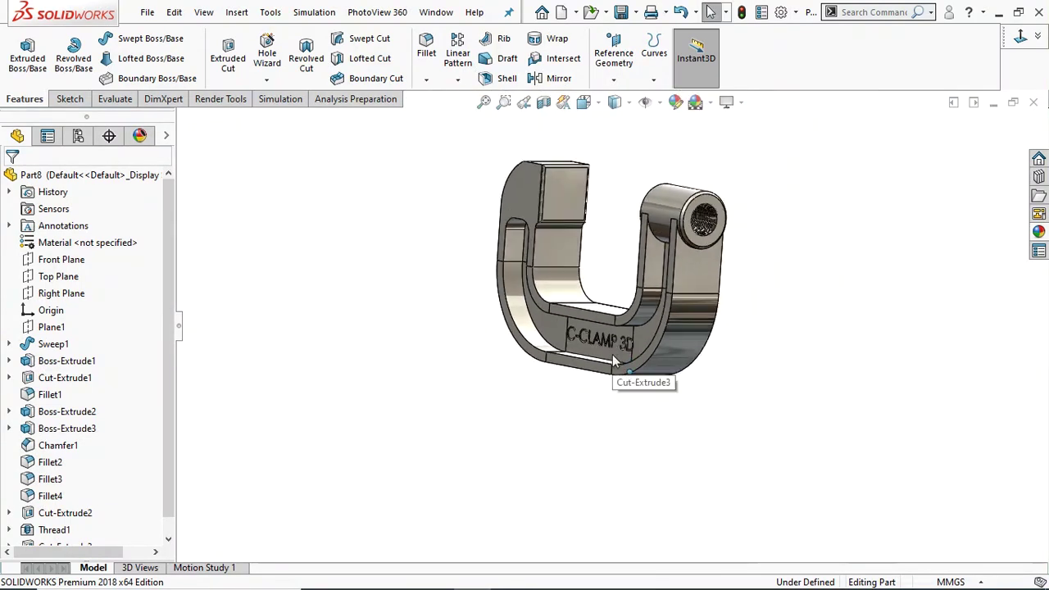
scroll(611, 353, "down", 5)
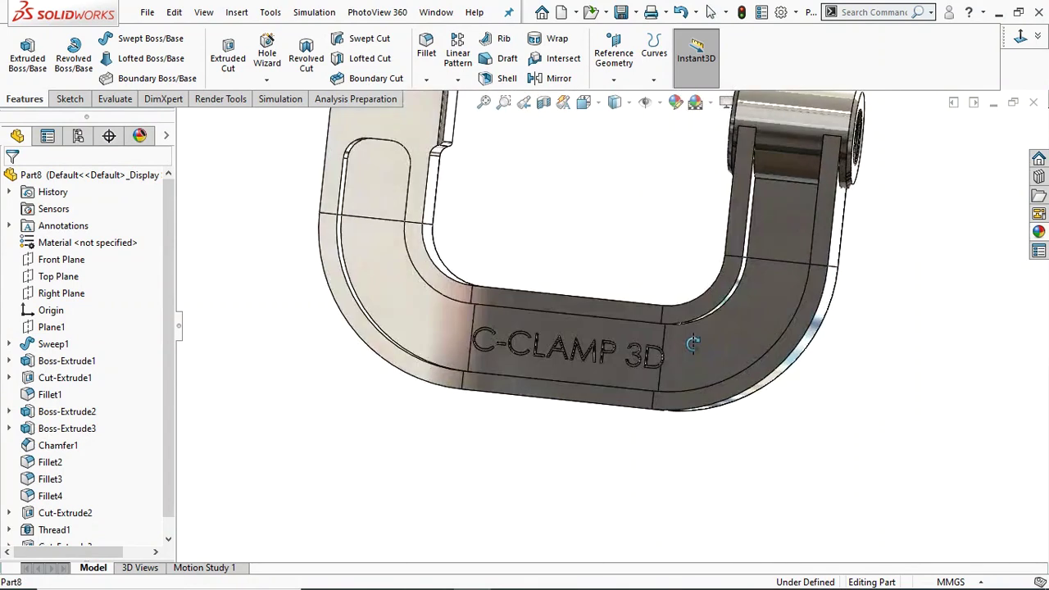
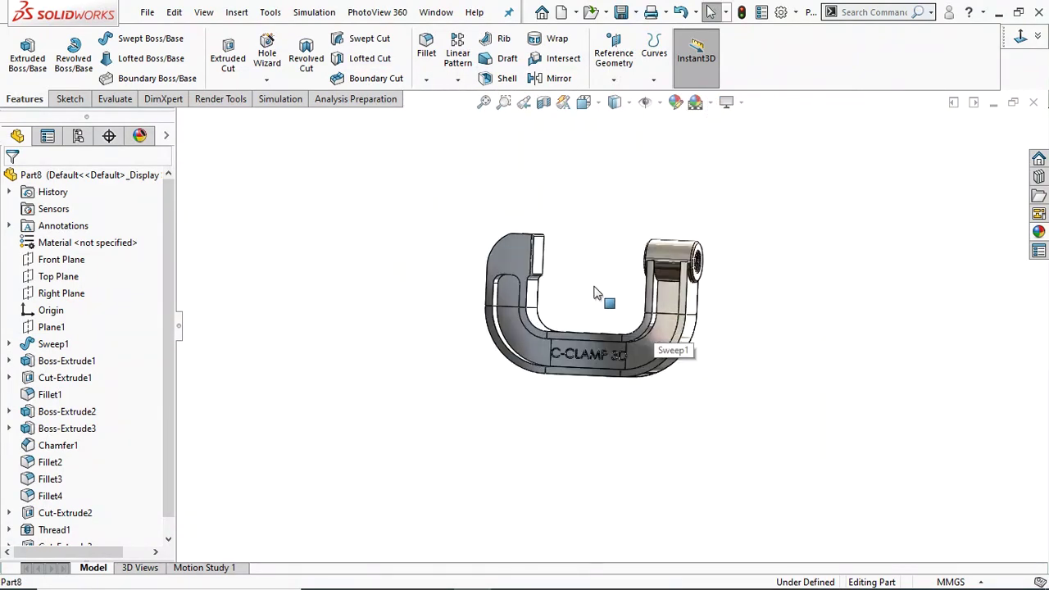
scroll(597, 291, "down", 4)
scroll(595, 288, "down", 2)
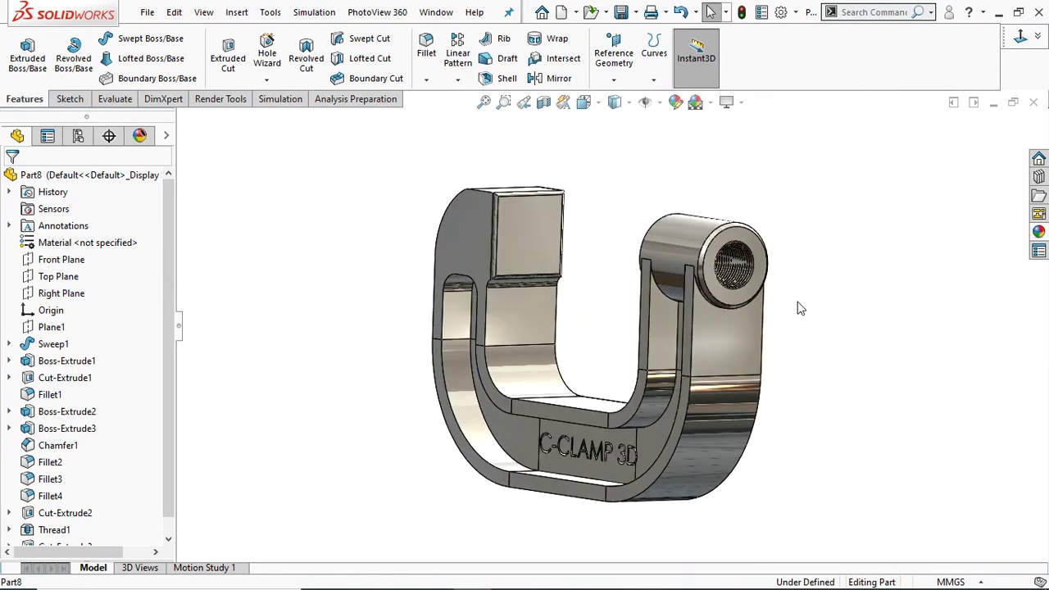
- Start saving the part under a new name, creating and opening a folder named "C-CLAMP" on the Desktop
left_click(148, 12)
left_click(168, 180)
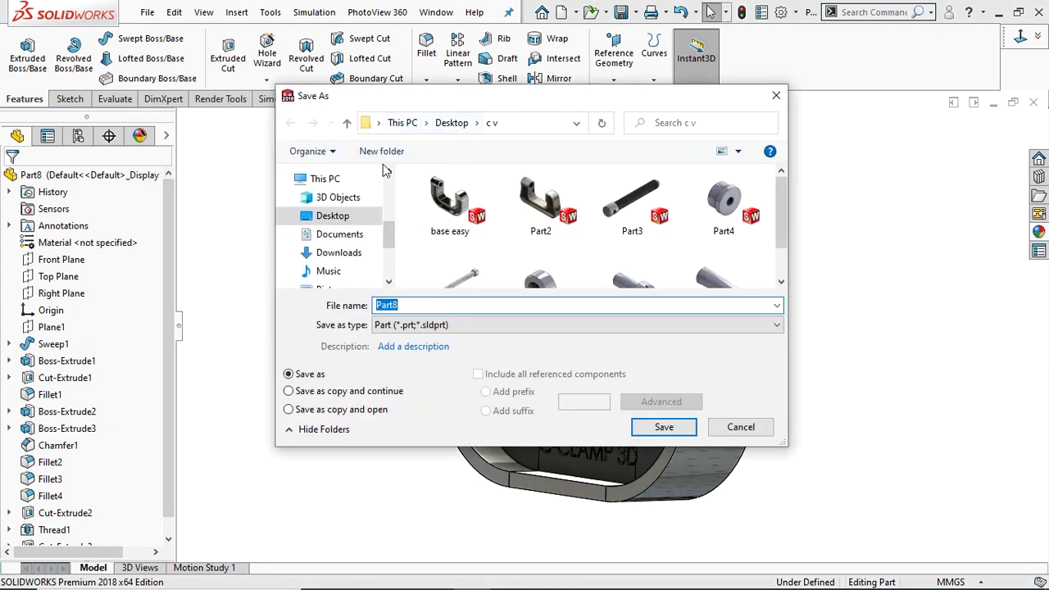
left_click(331, 217)
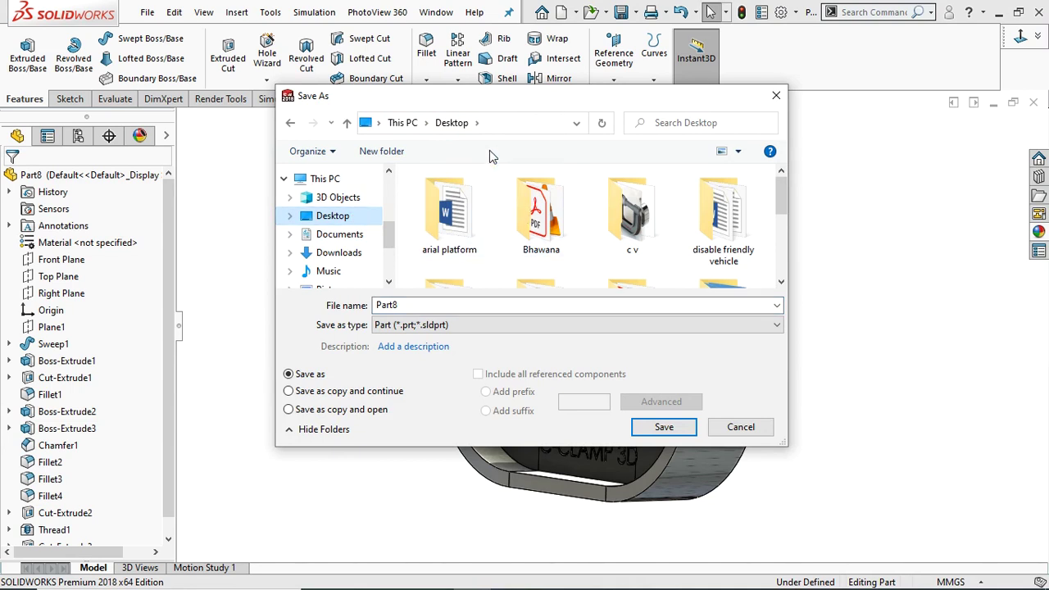
scroll(615, 238, "down", 3)
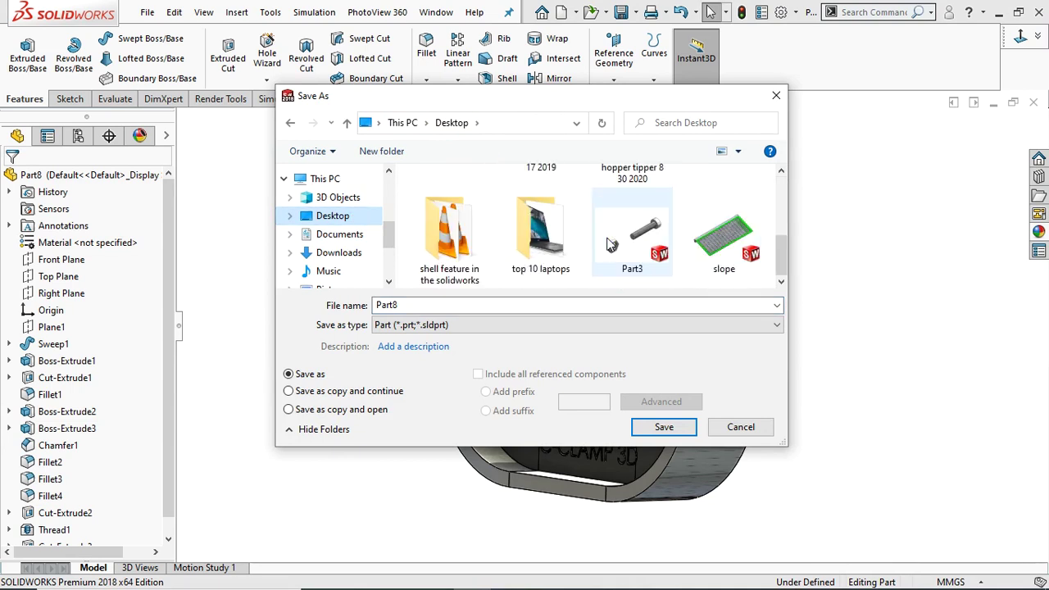
right_click(416, 187)
mouse_move(533, 329)
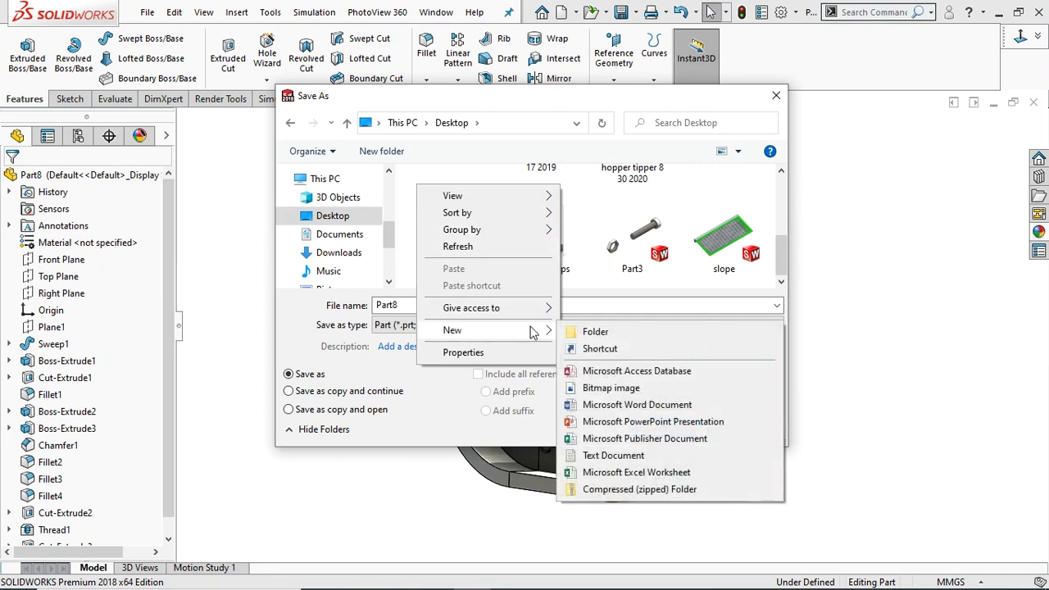
left_click(590, 267)
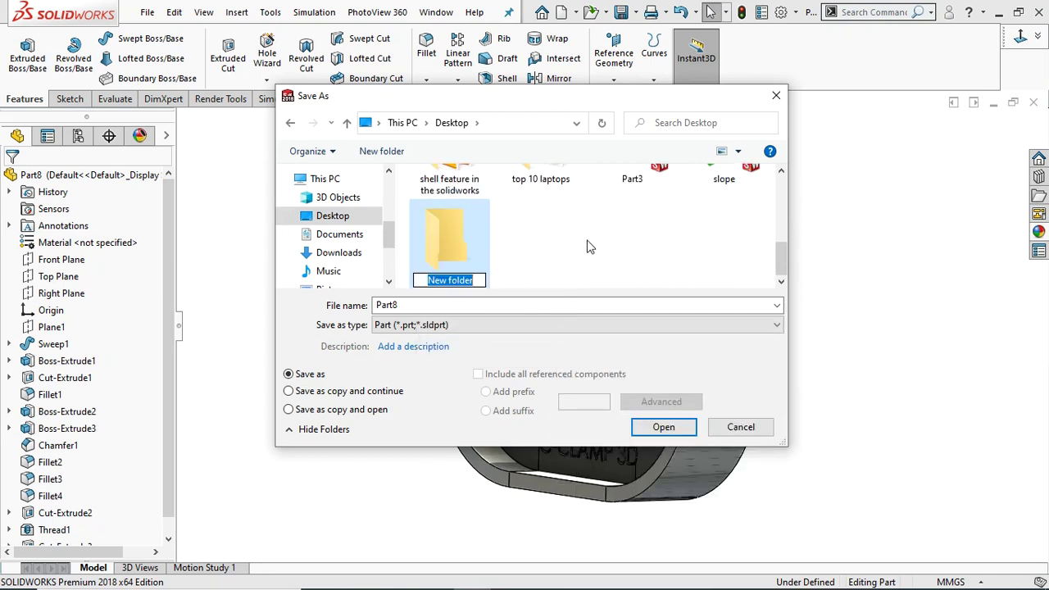
type("C-CLAMP")
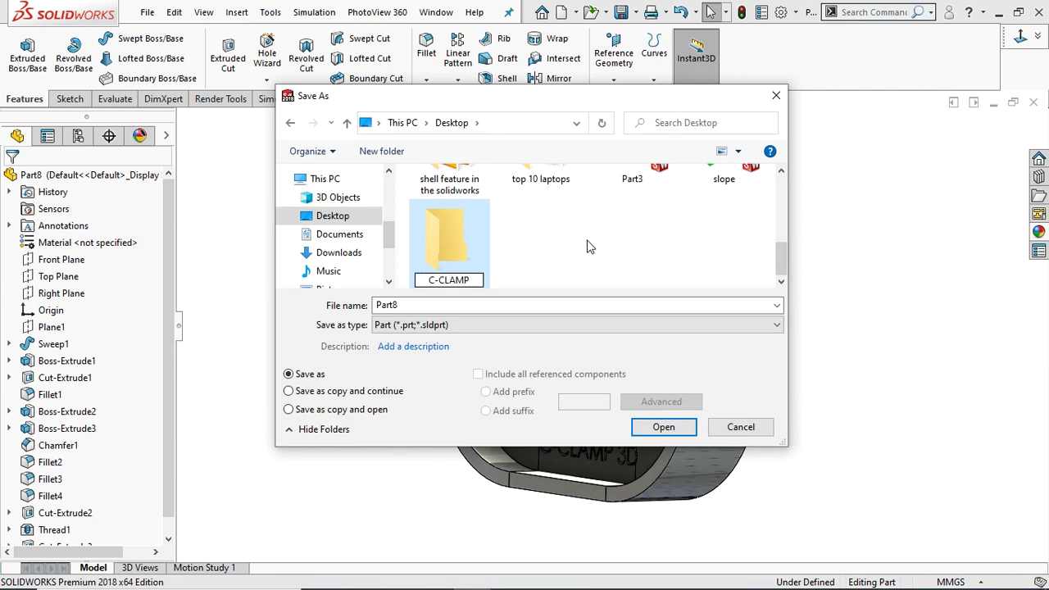
key("Return")
key("Return")
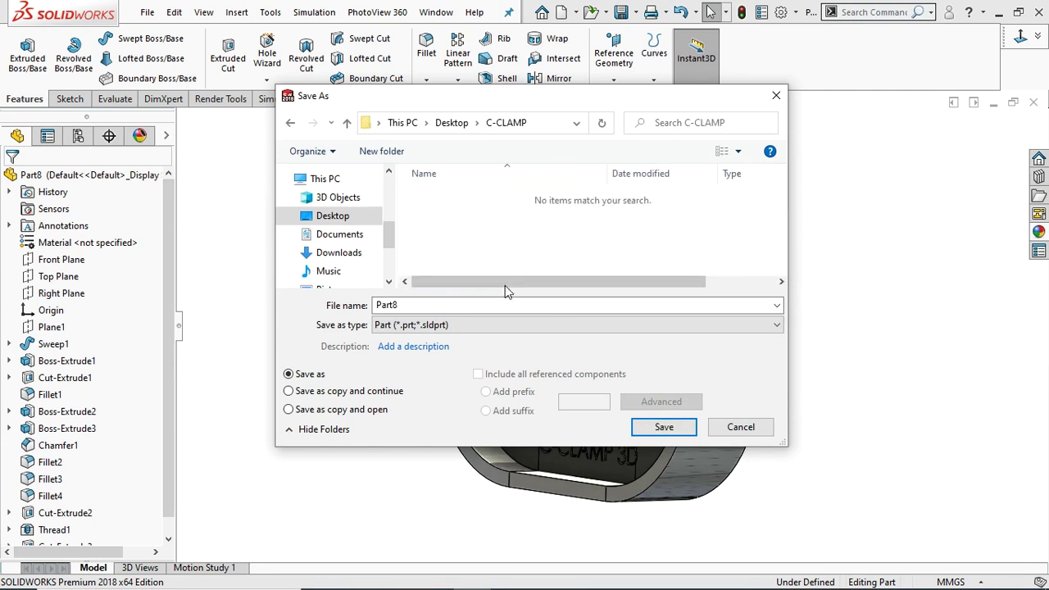
- Save the part in the C-CLAMP folder with the file name "PART 1 FRAME"
double_click(418, 306)
type("PART 1 FRAME")
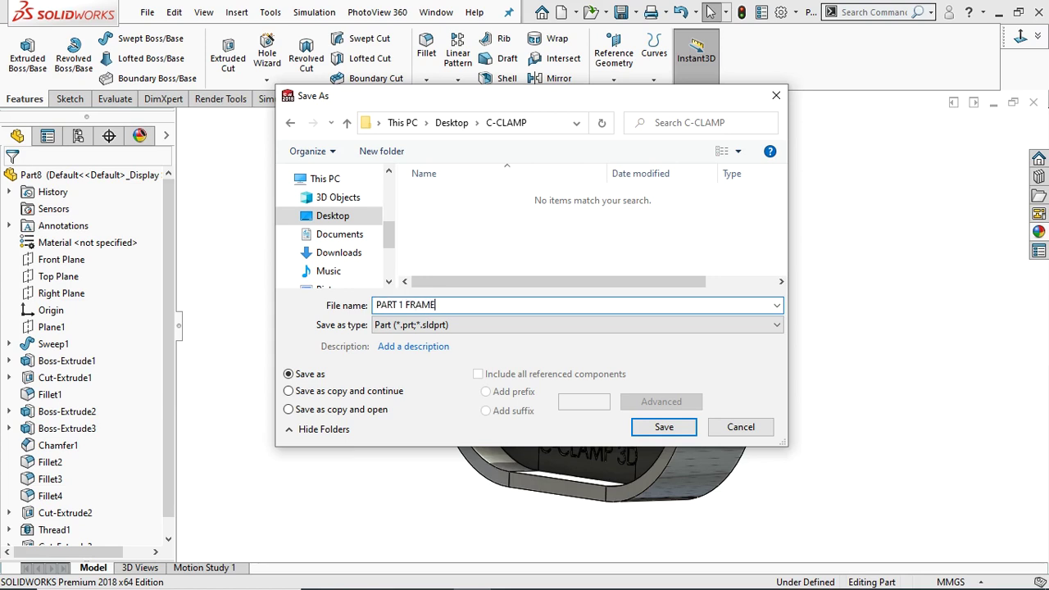
left_click(664, 426)
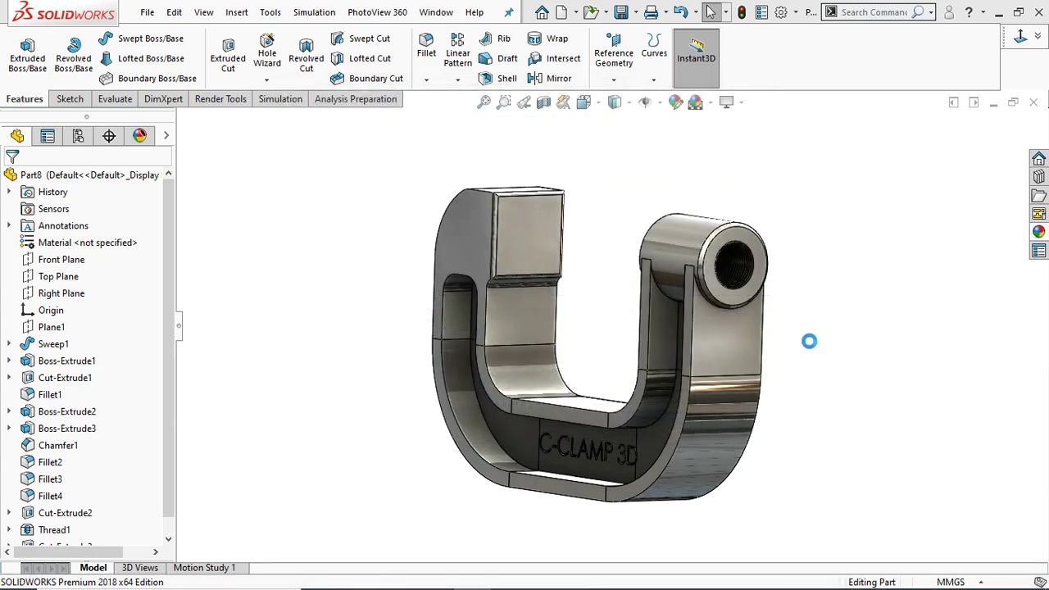
- Create a new part and set its scene to Plain White
middle_click_drag(745, 344, 718, 336, "ctrl")
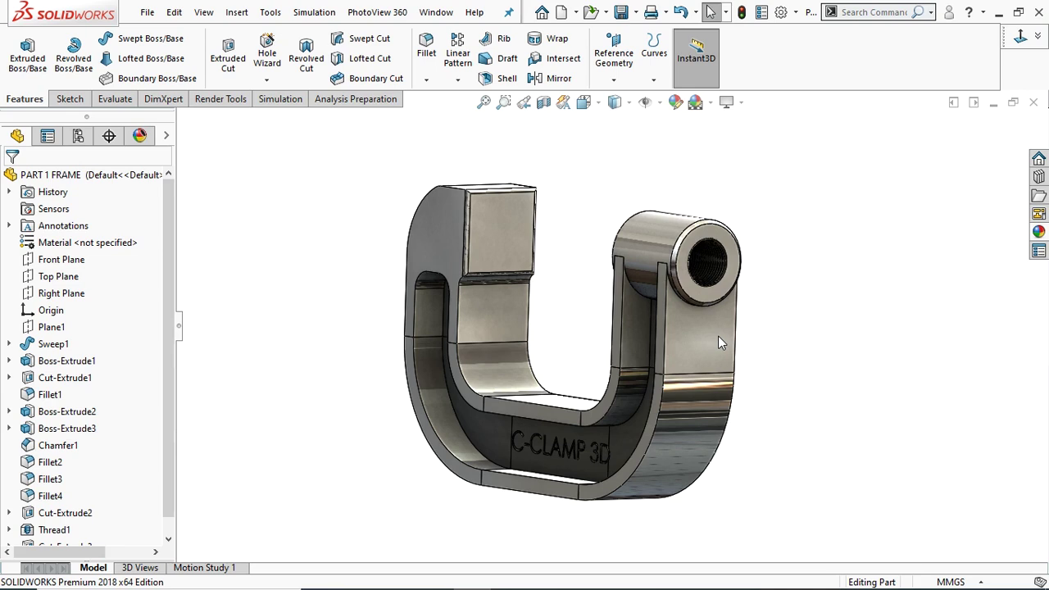
key("ctrl+n")
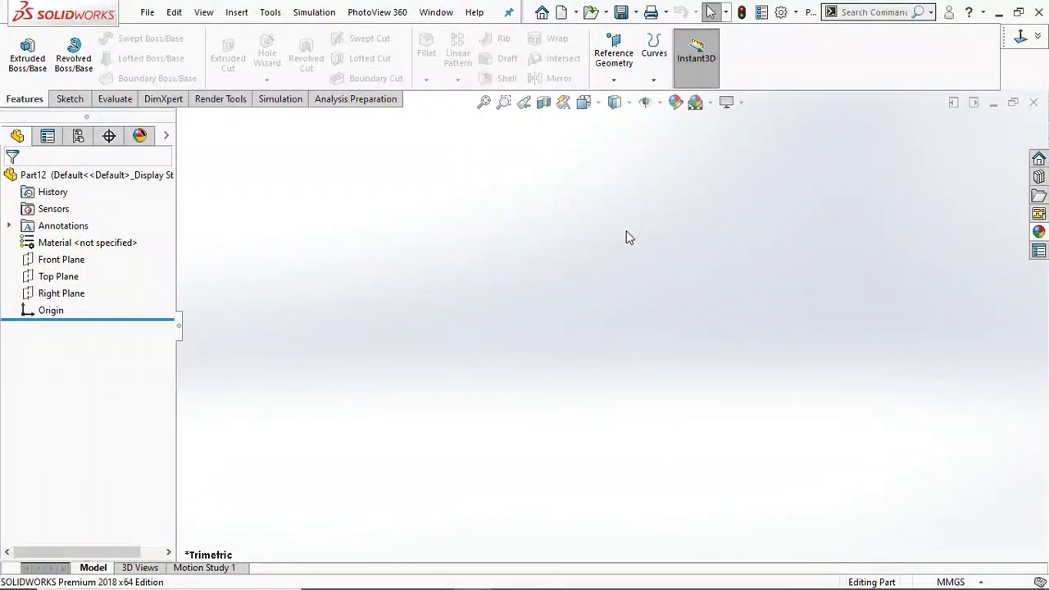
left_click(710, 102)
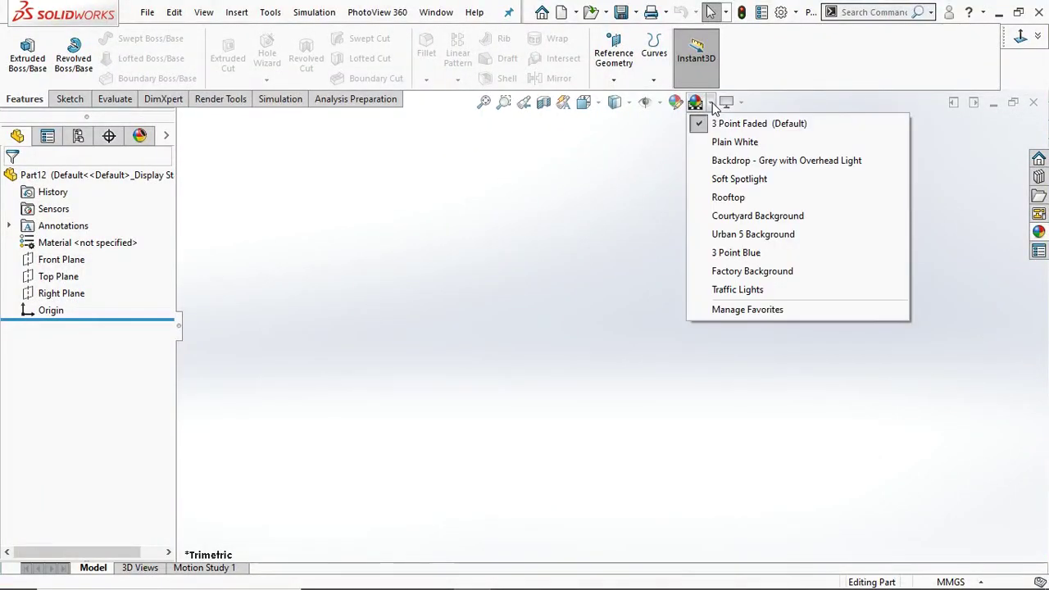
left_click(716, 144)
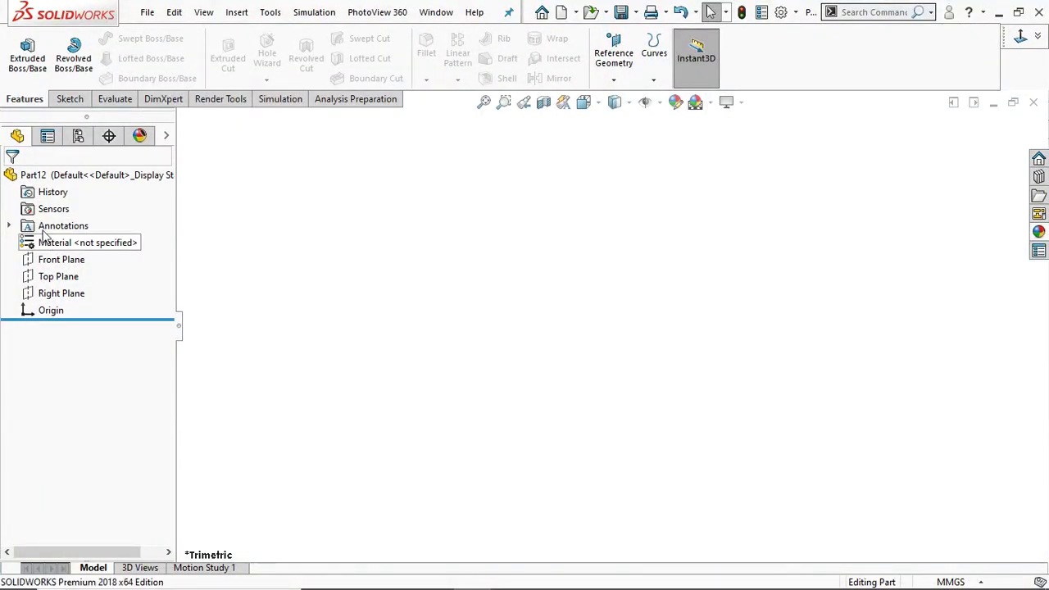
- Sketch a 24 mm diameter circle centred on the origin of the Front Plane
left_click(51, 260)
left_click(110, 234)
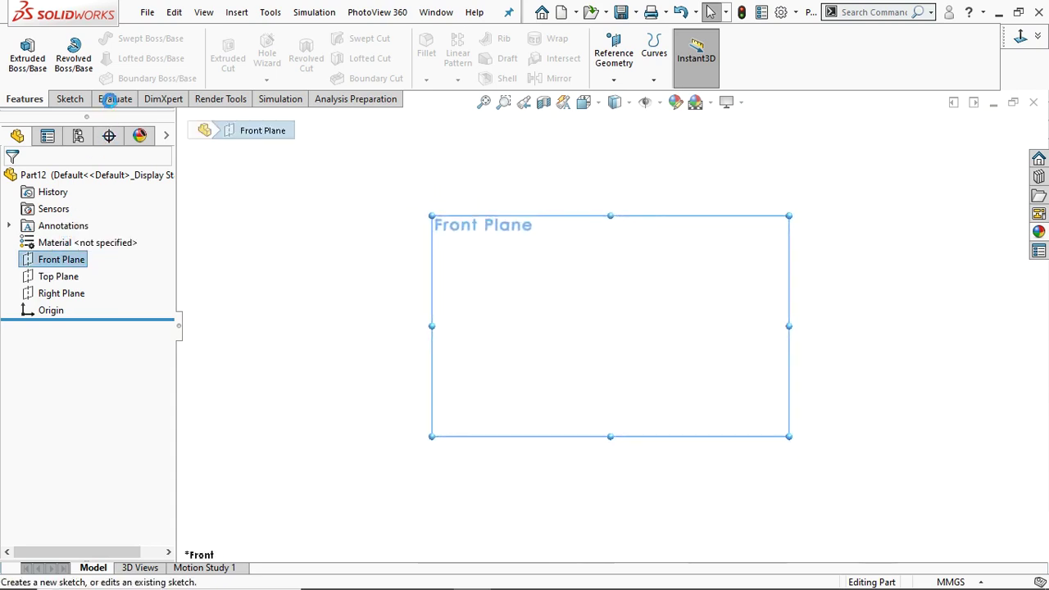
left_click(131, 38)
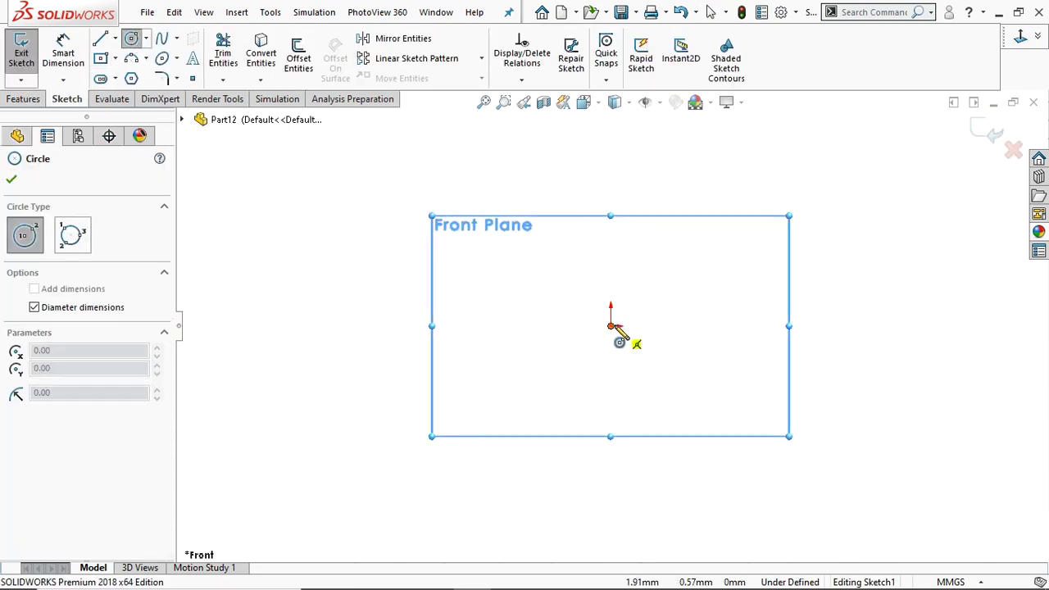
left_click(611, 326)
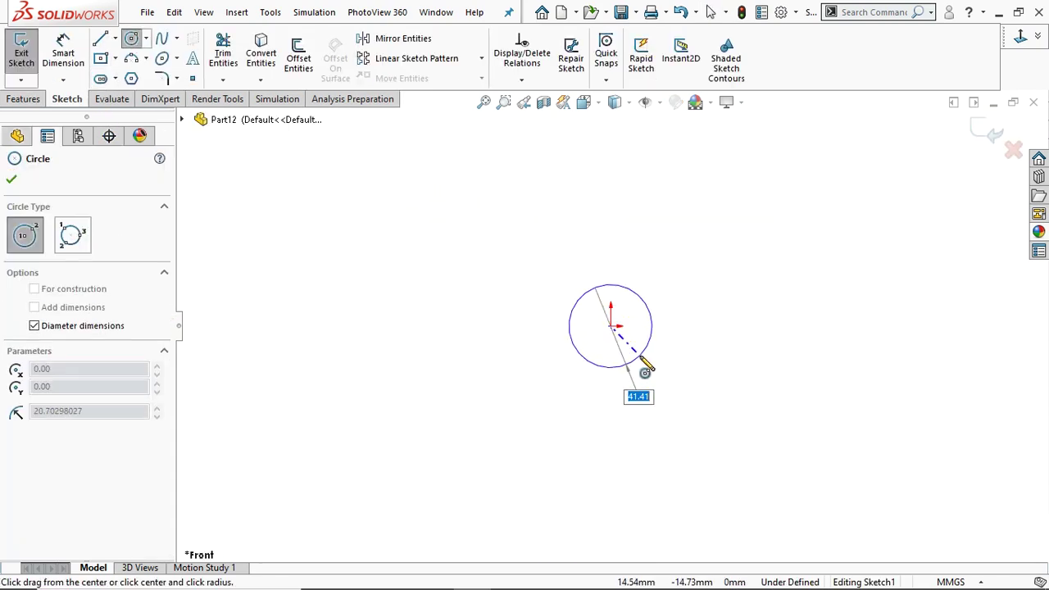
type("24")
key("Return")
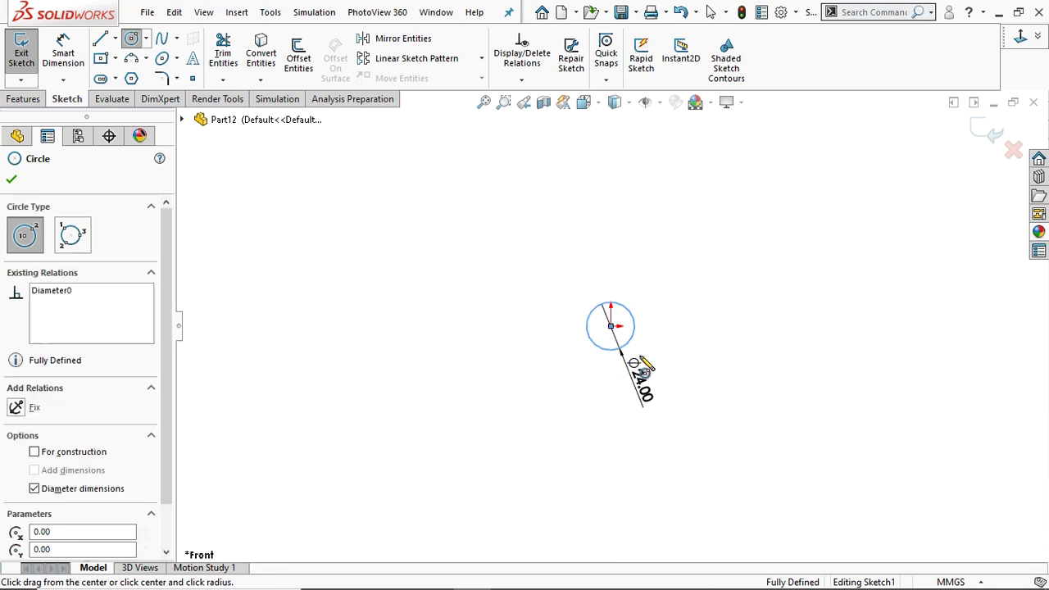
left_click(11, 179)
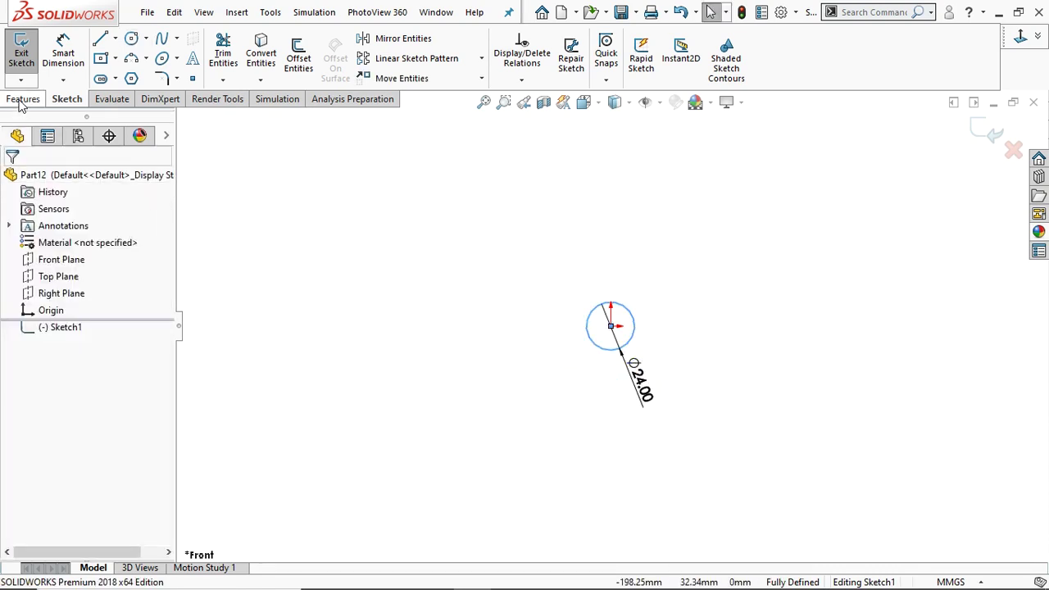
- Extrude the circle as a boss 160 mm deep with the Mid Plane end condition
left_click(22, 99)
left_click(33, 59)
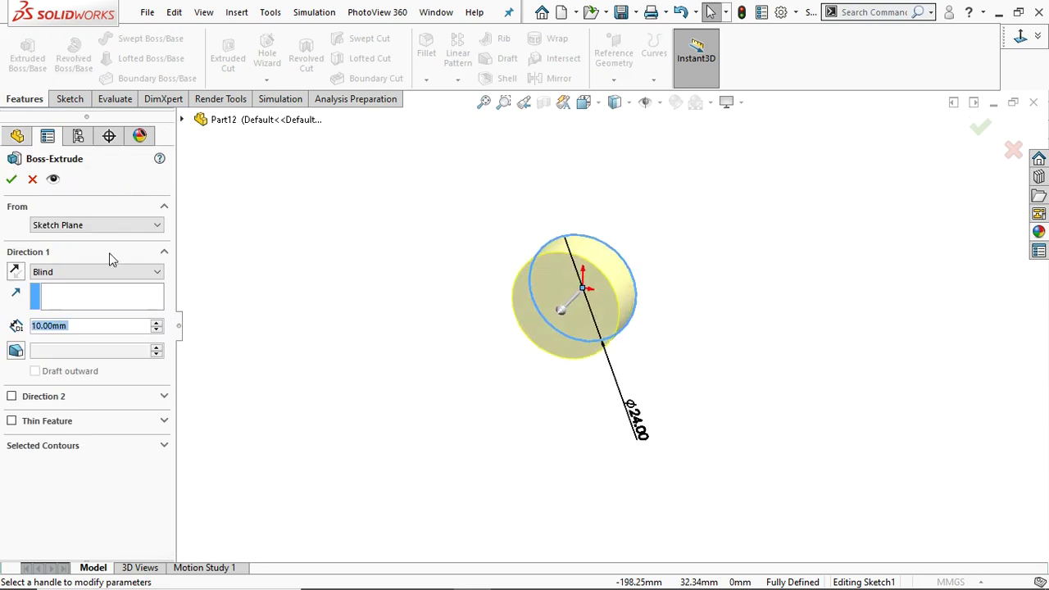
left_click(95, 271)
left_click(57, 339)
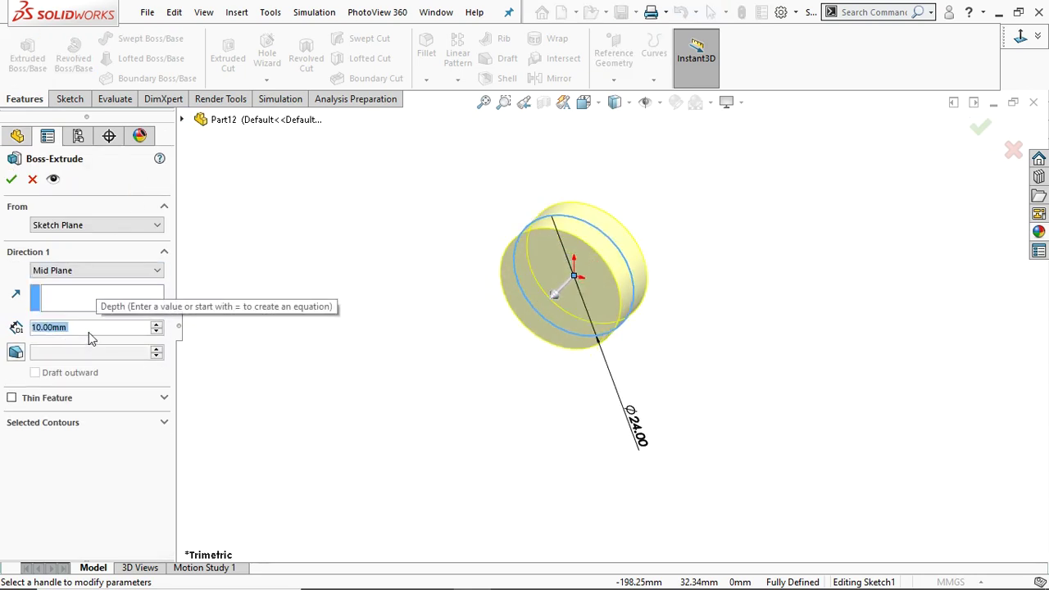
type("160")
key("Return")
key("z")
key("z")
key("z")
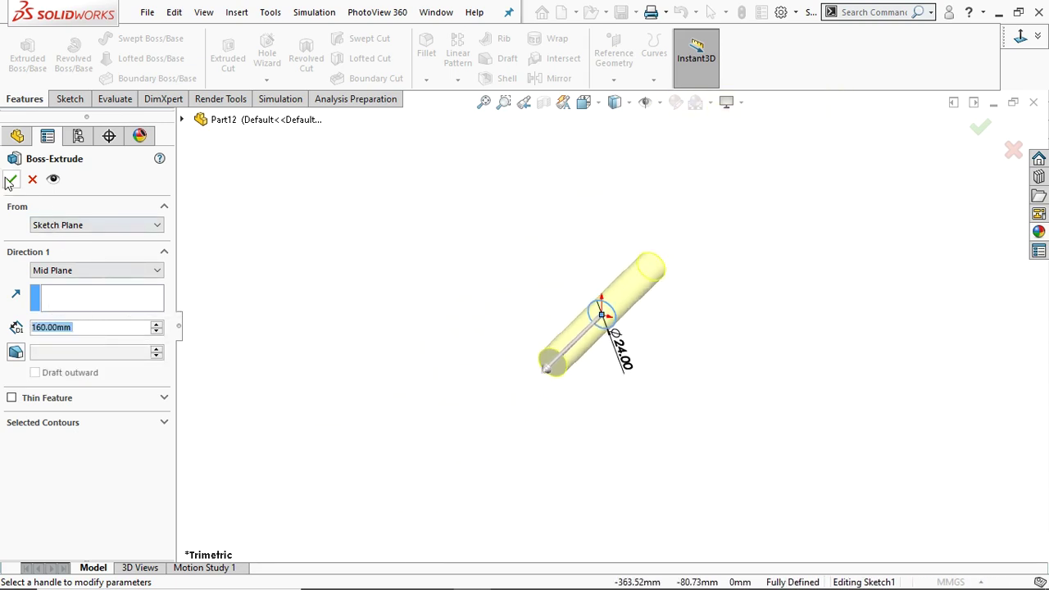
left_click(10, 181)
- Sketch a 32 mm diameter circle centred on the origin on one end face of the rod
middle_click_drag(735, 301, 609, 459)
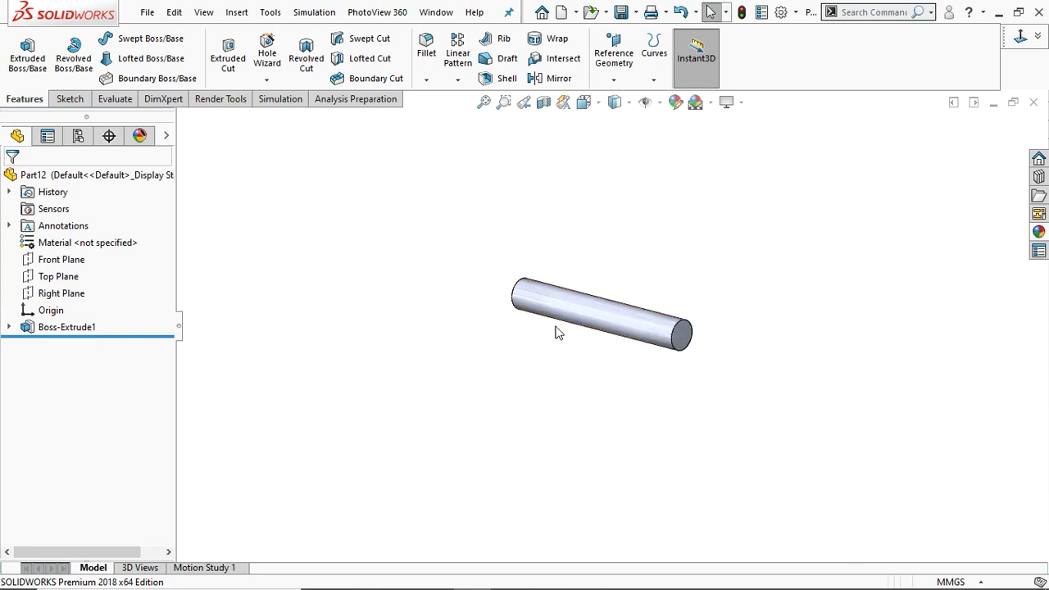
left_click(683, 347)
left_click(750, 294)
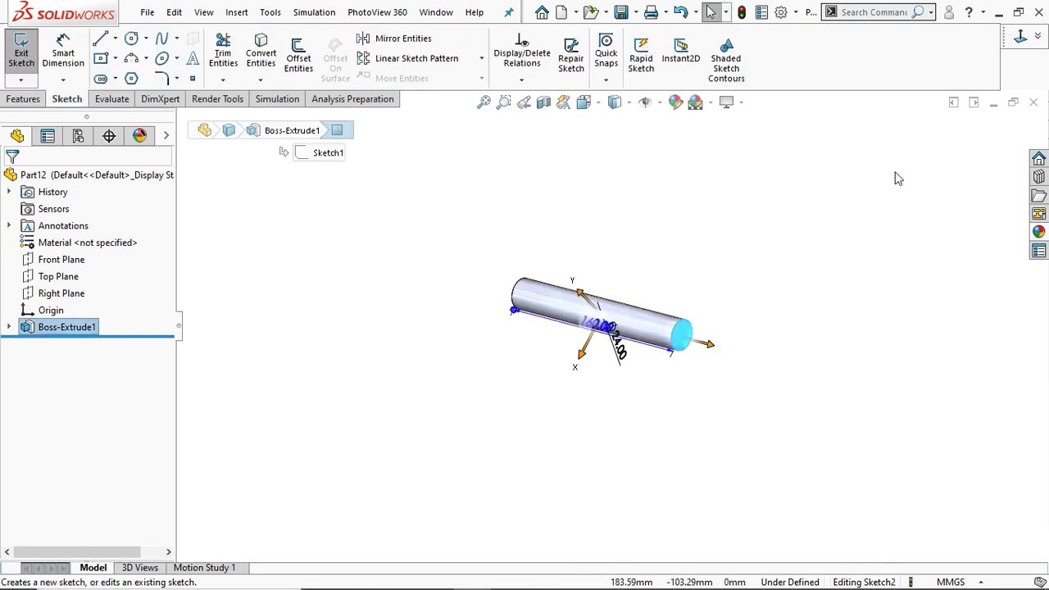
left_click(1020, 36)
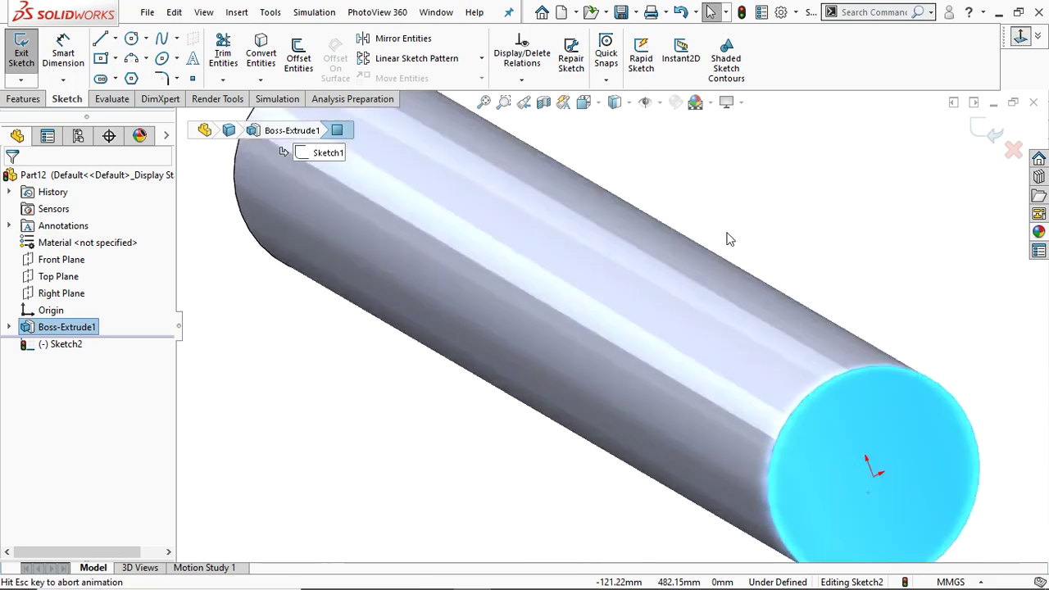
left_click(131, 38)
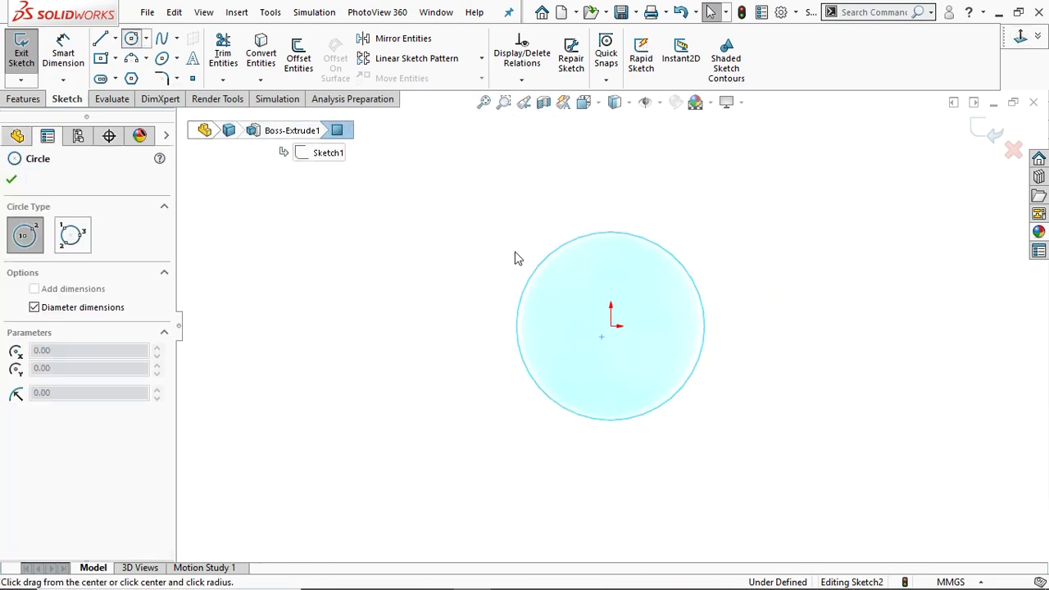
mouse_move(609, 234)
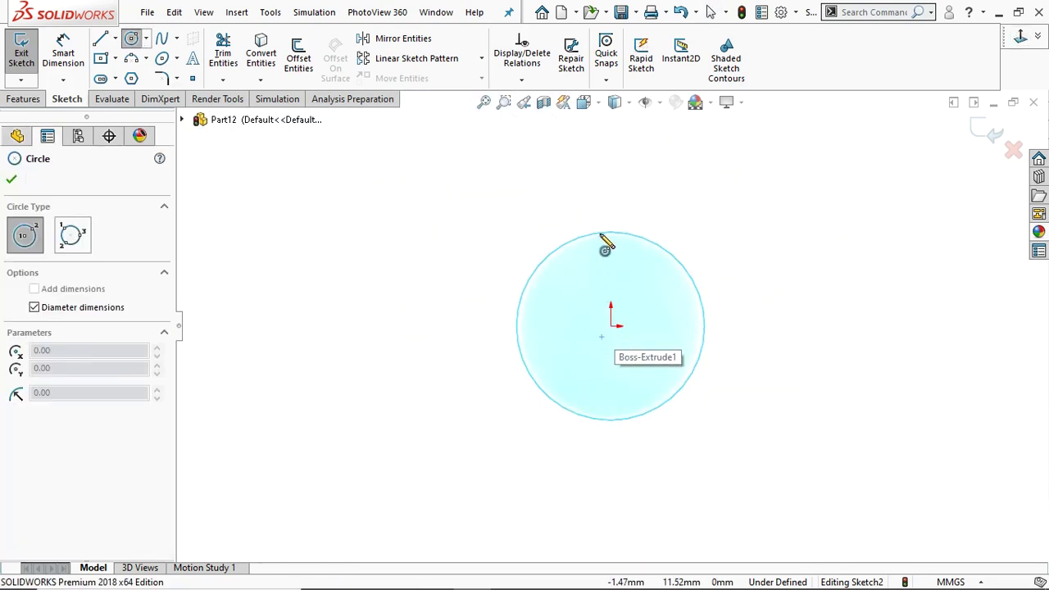
left_click(611, 326)
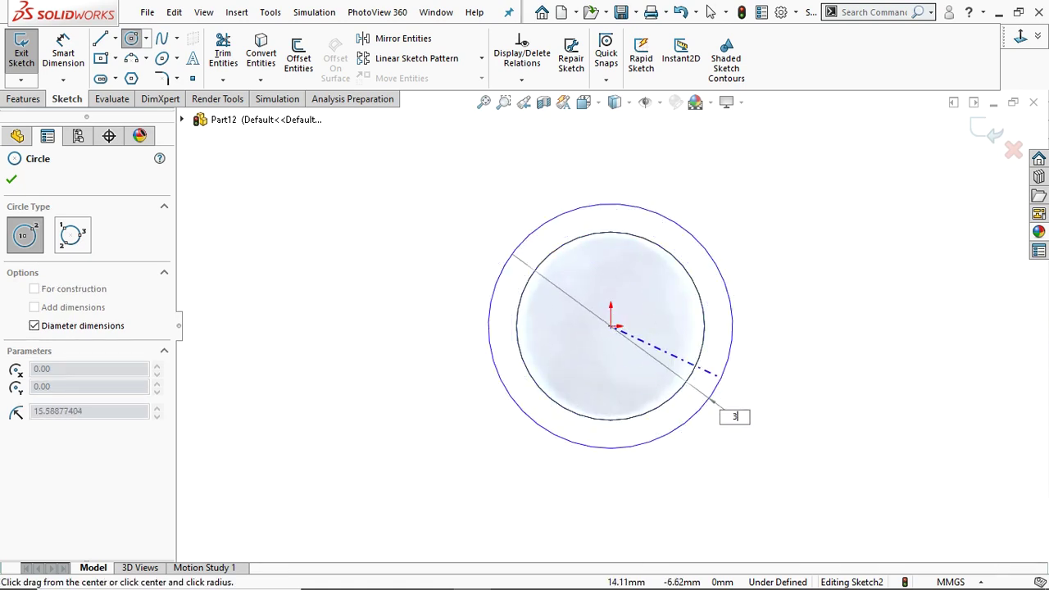
type("32")
key("Return")
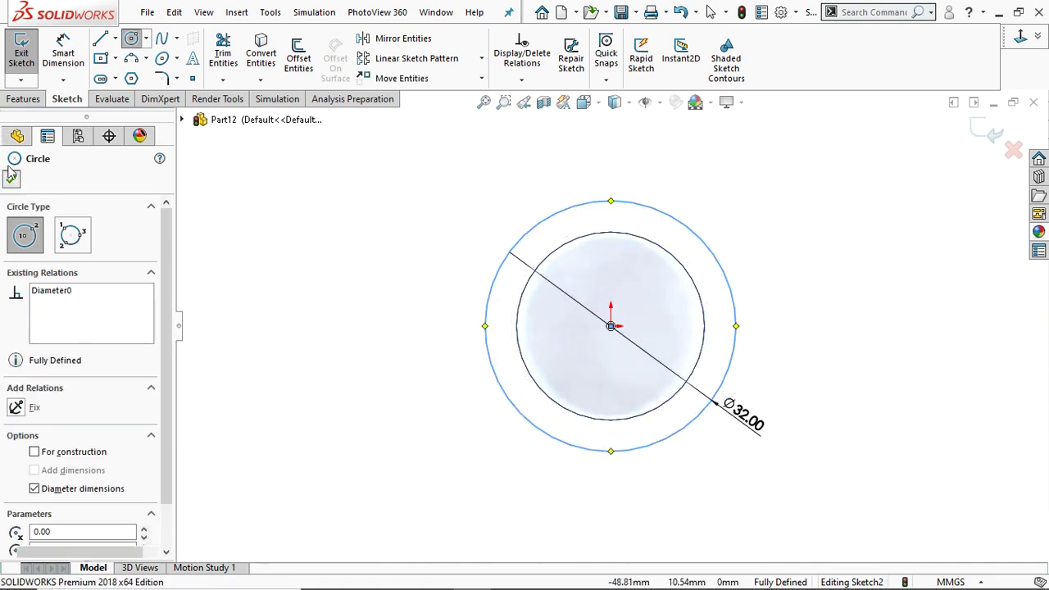
left_click(12, 179)
- Extrude the 32 mm circle as a merged boss 35 mm outward with the Blind end condition to form the screw head
left_click(19, 98)
left_click(27, 54)
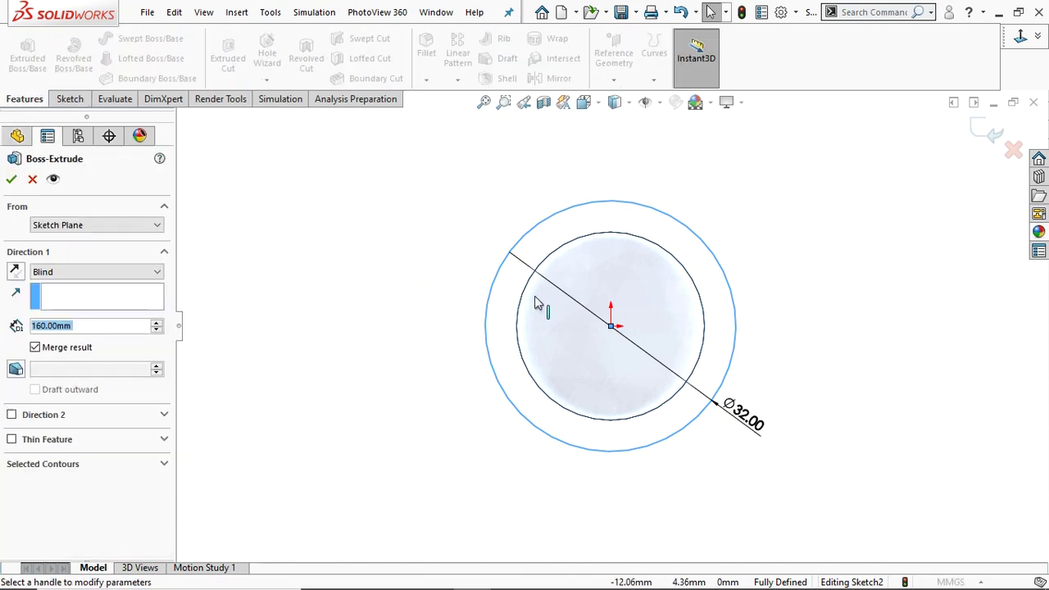
middle_click_drag(583, 279, 628, 294)
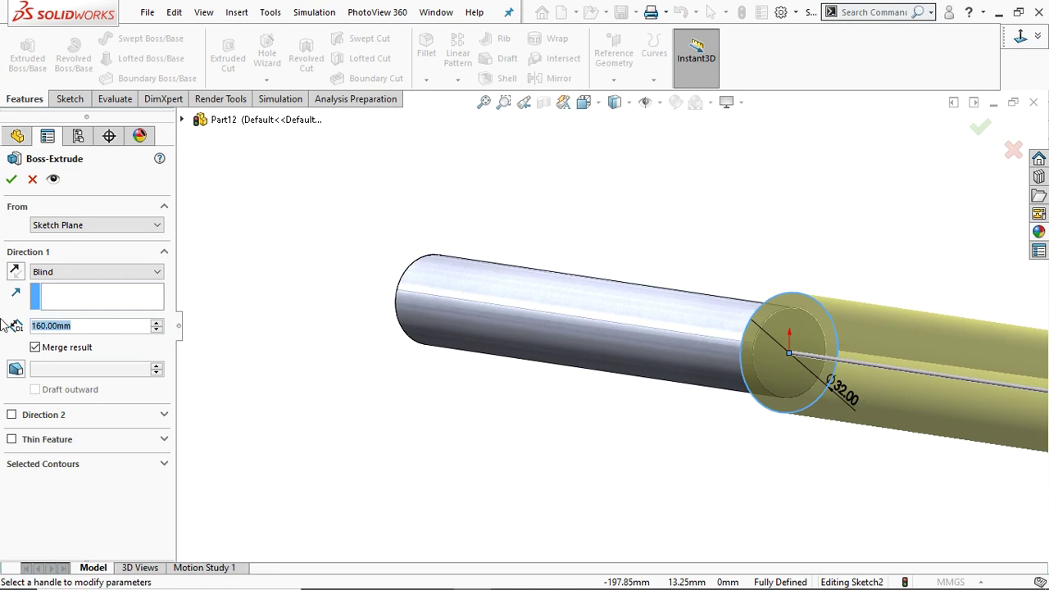
type("35")
key("Return")
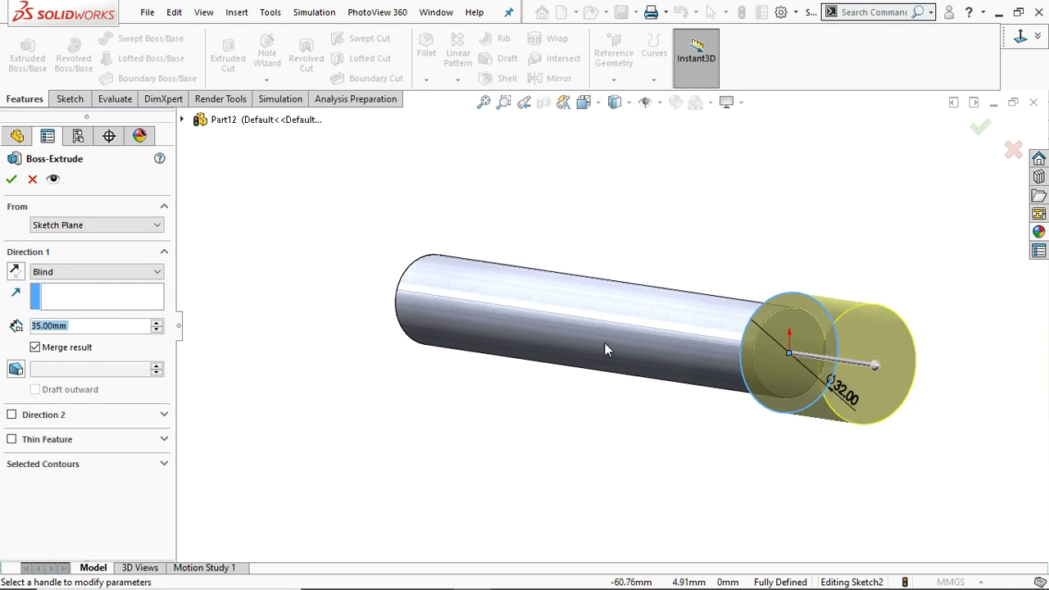
left_click(10, 179)
- Chamfer both outer circular edges of the 32 mm head by 1 mm at 45 degrees
middle_click_drag(640, 232, 563, 272)
scroll(563, 275, "up", 1)
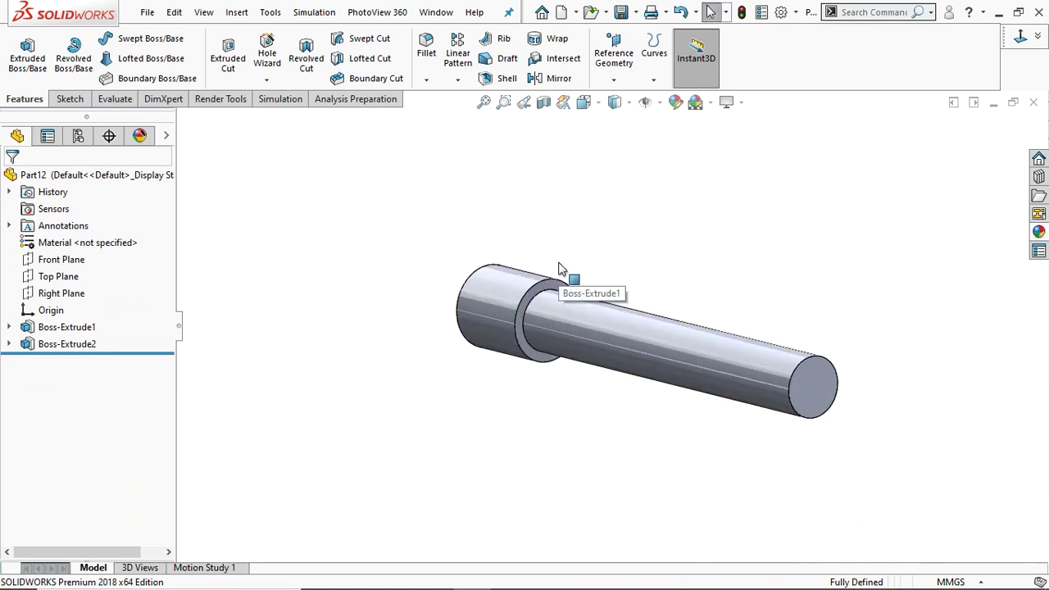
scroll(761, 321, "up", 1)
scroll(726, 316, "up", 1)
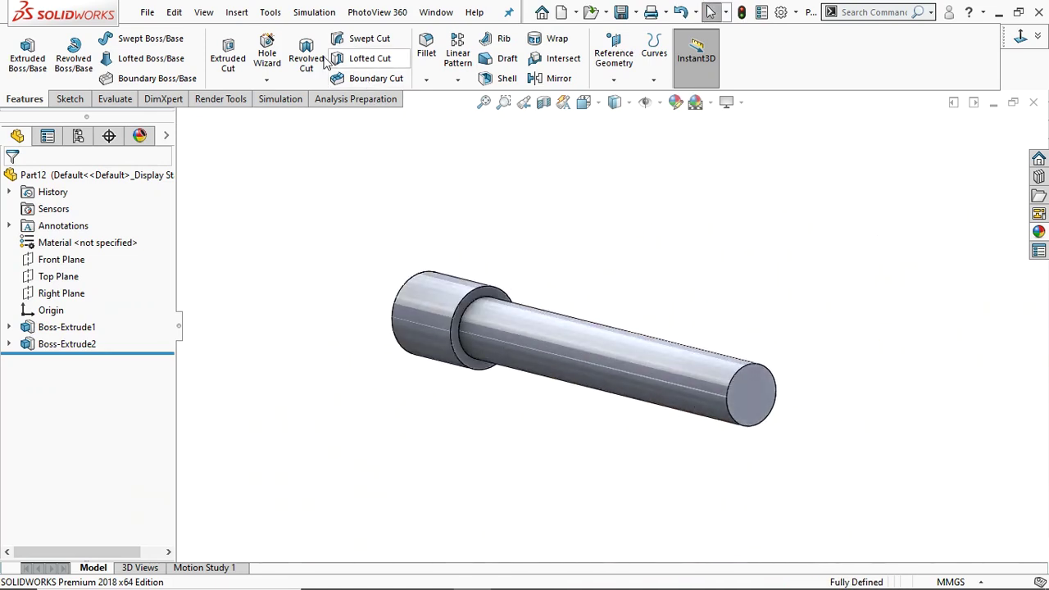
left_click(426, 81)
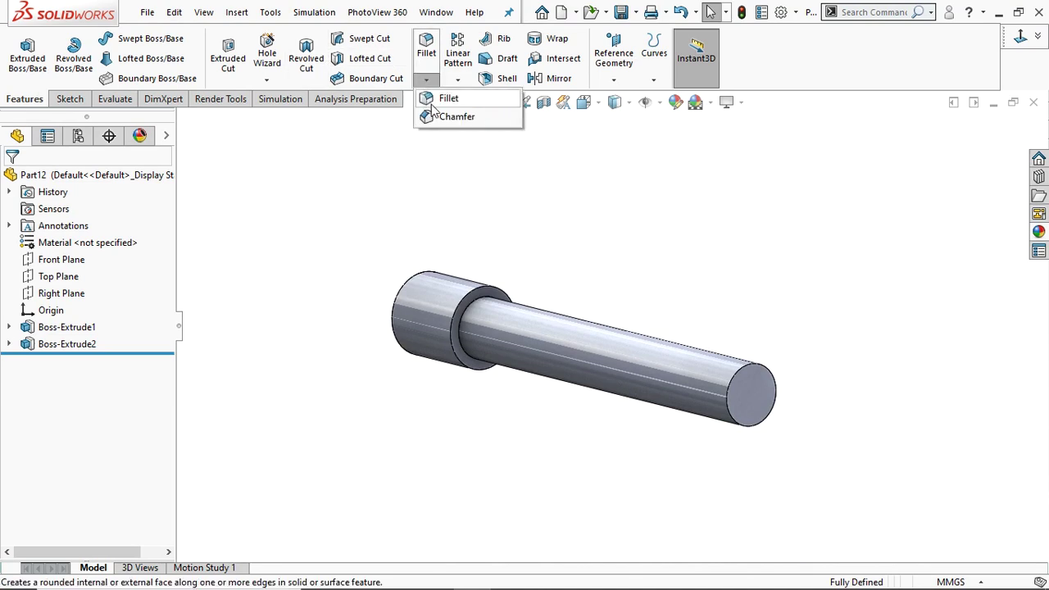
left_click(436, 116)
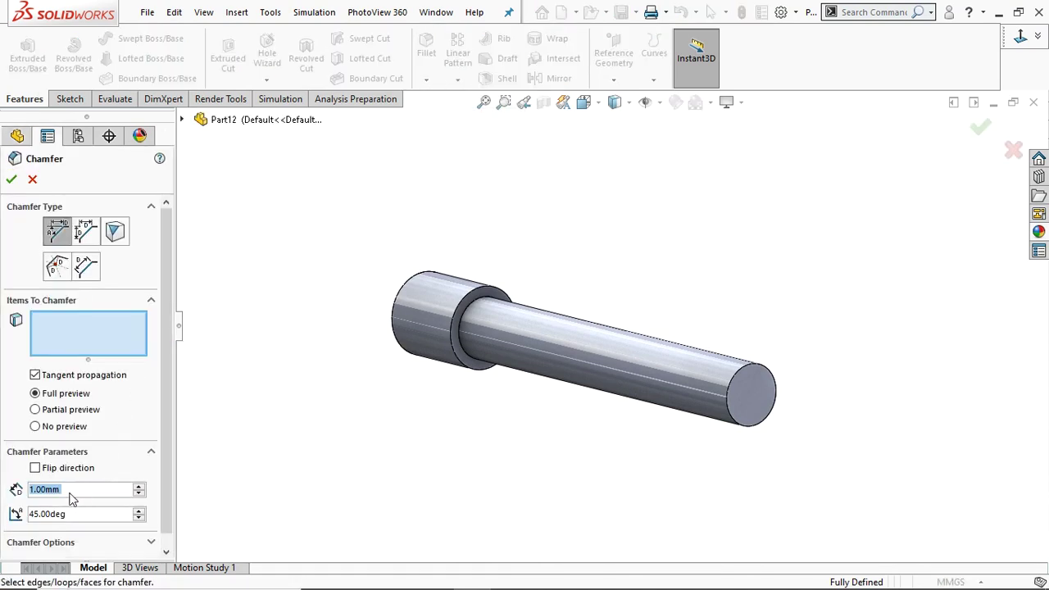
left_click(481, 297)
left_click(397, 306)
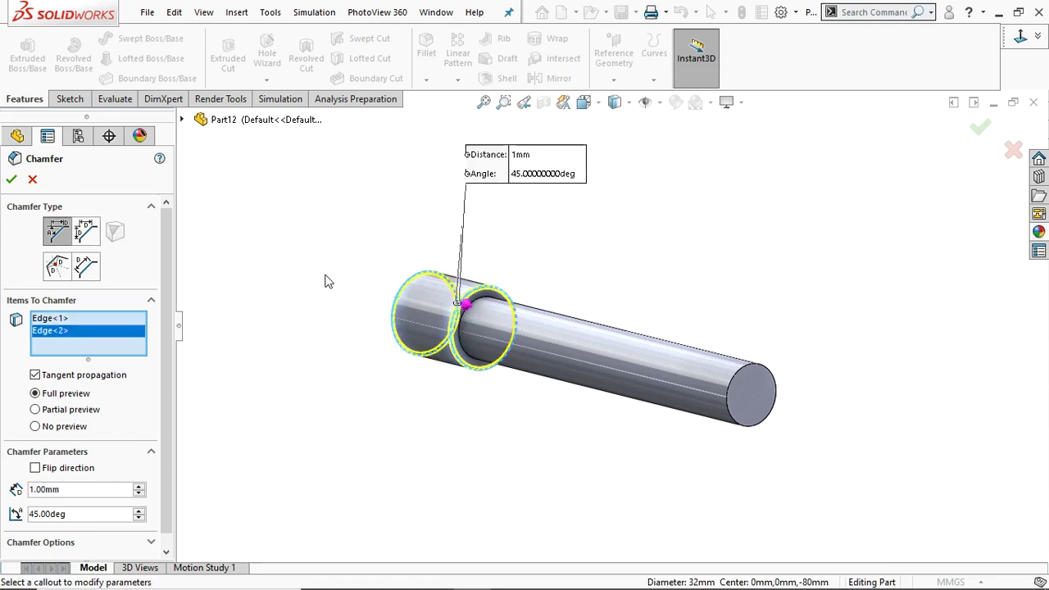
left_click(9, 181)
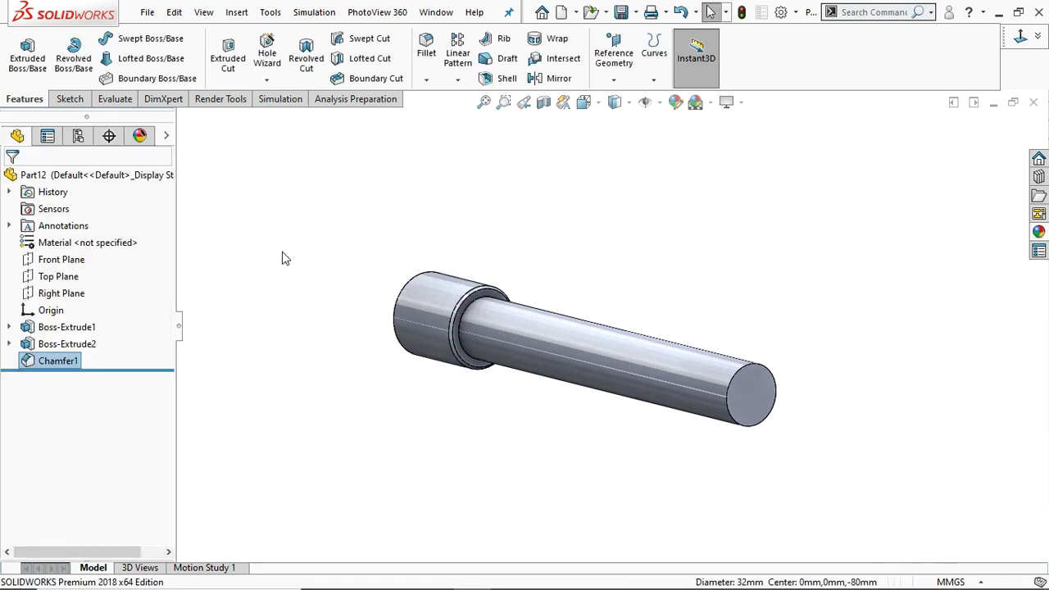
- Start a Thread feature for the rod
middle_click_drag(562, 270, 607, 286)
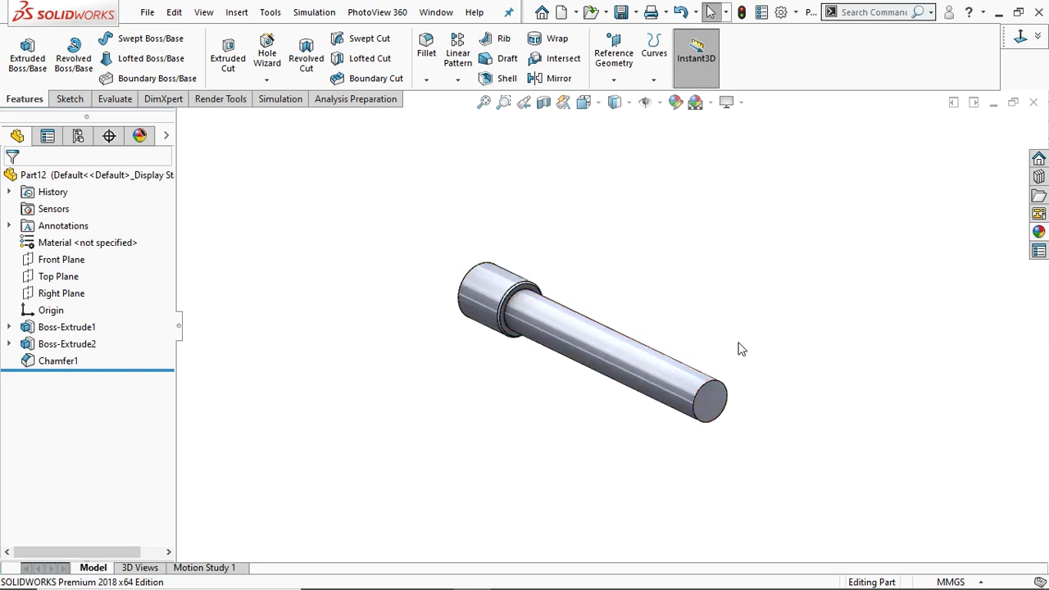
left_click(266, 80)
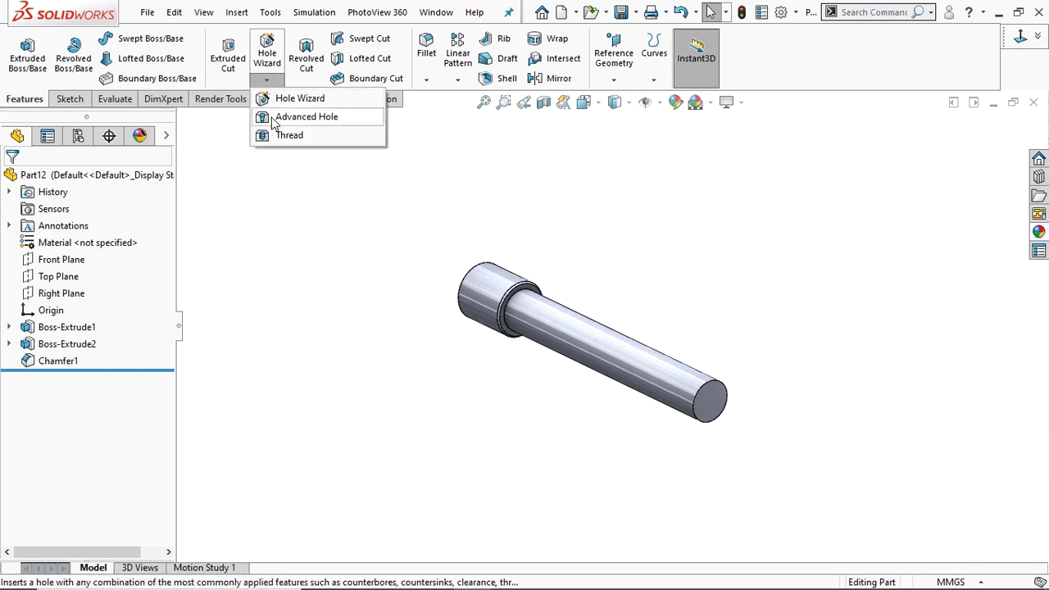
left_click(277, 135)
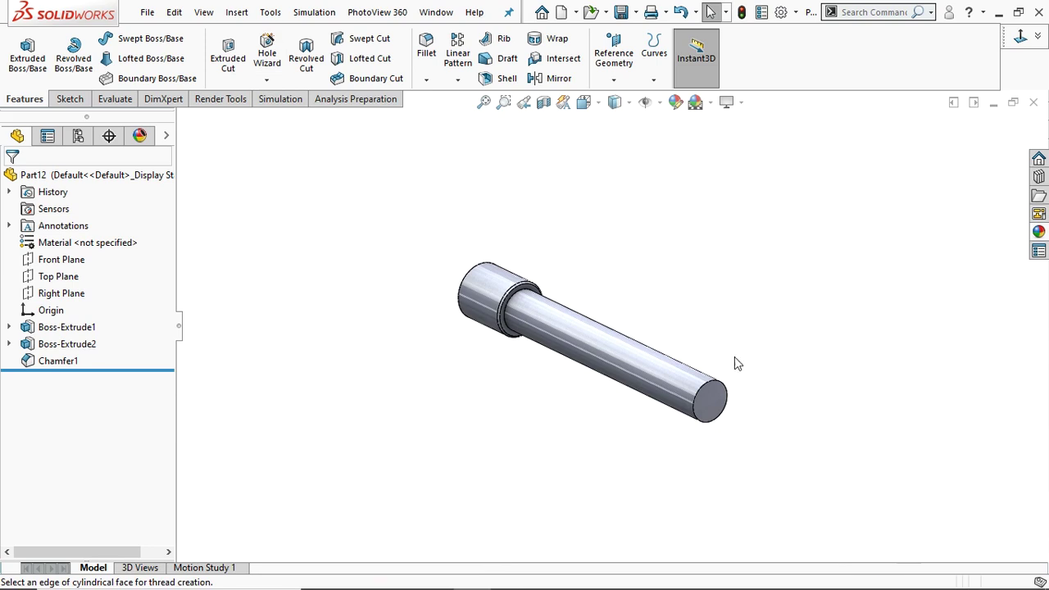
- Define the thread from the circular edge at the shaft's free end up to the head's shoulder face
left_click(710, 392)
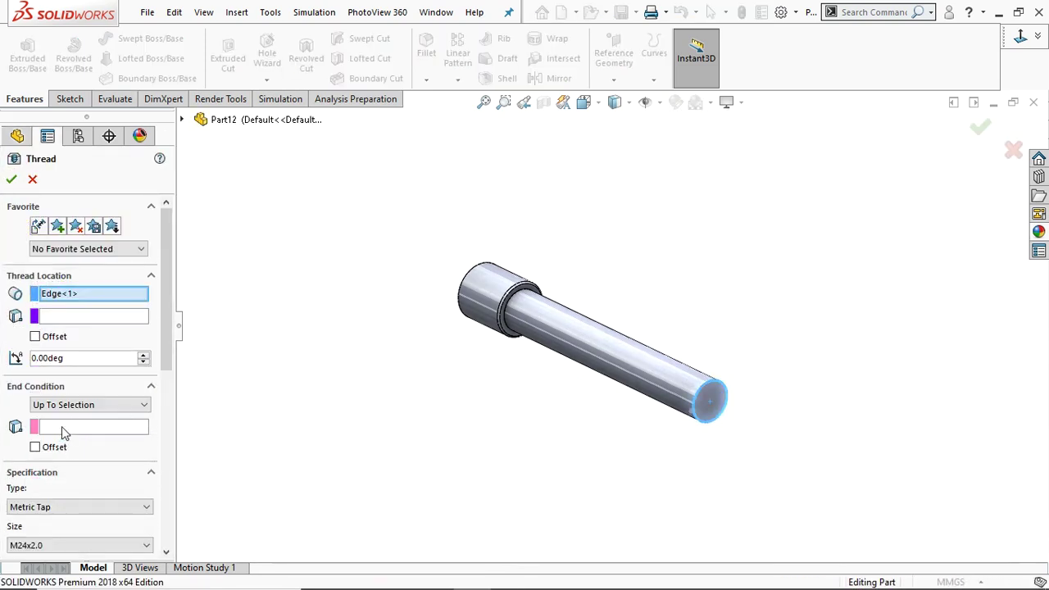
left_click(68, 432)
scroll(516, 328, "down", 5)
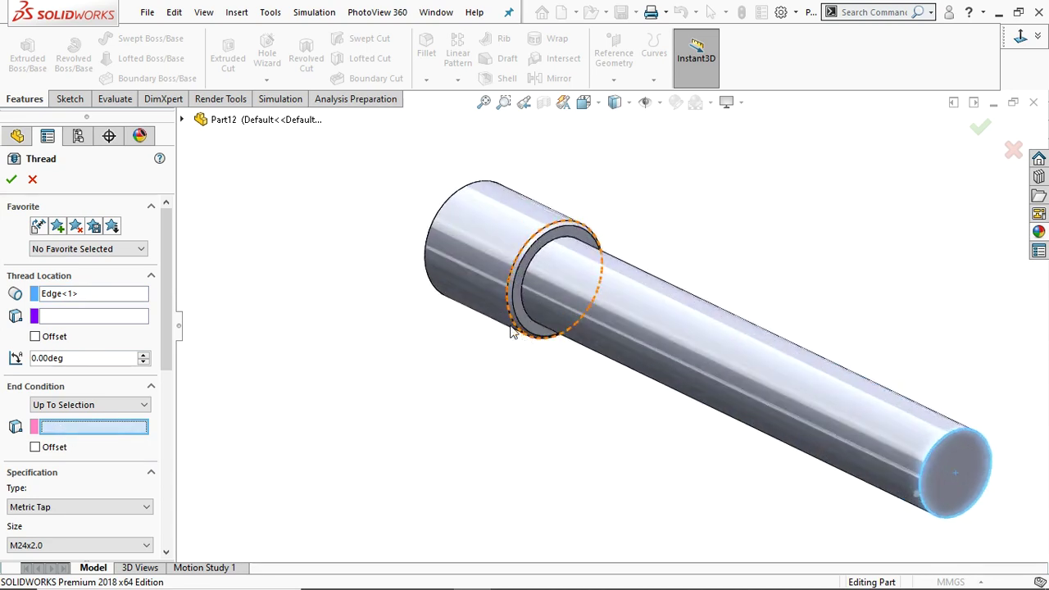
left_click(570, 330)
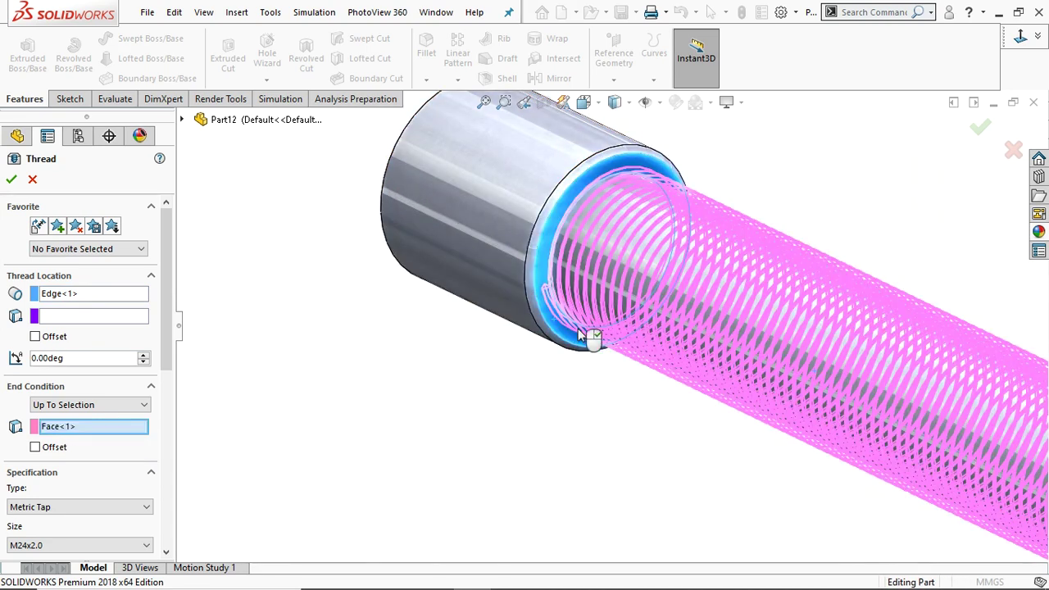
scroll(639, 306, "up", 5)
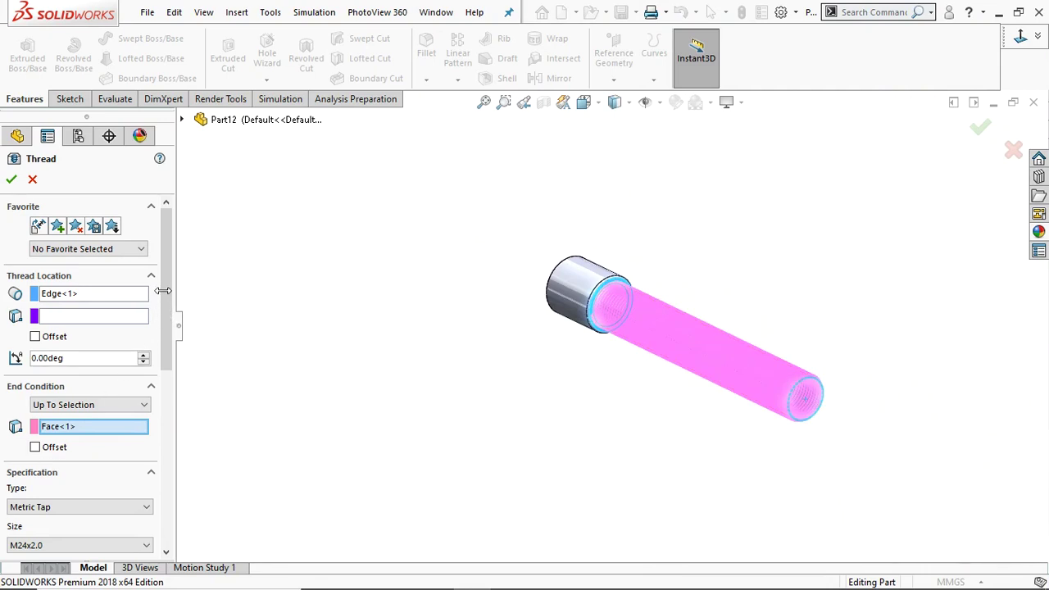
- Create the M24x2.0 Metric Tap thread using the Extrude thread method
scroll(37, 495, "down", 3)
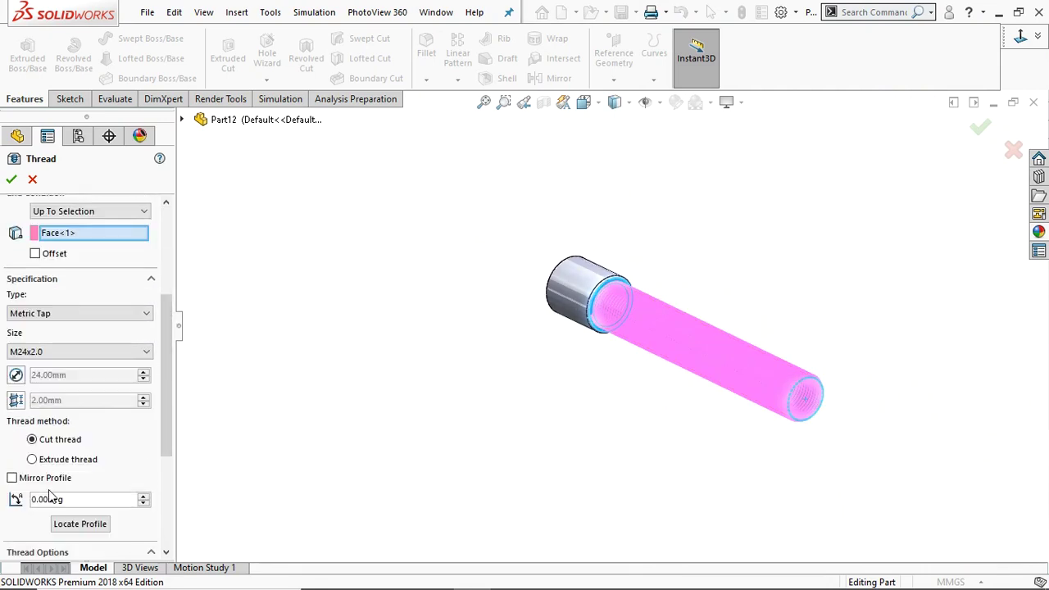
left_click(37, 351)
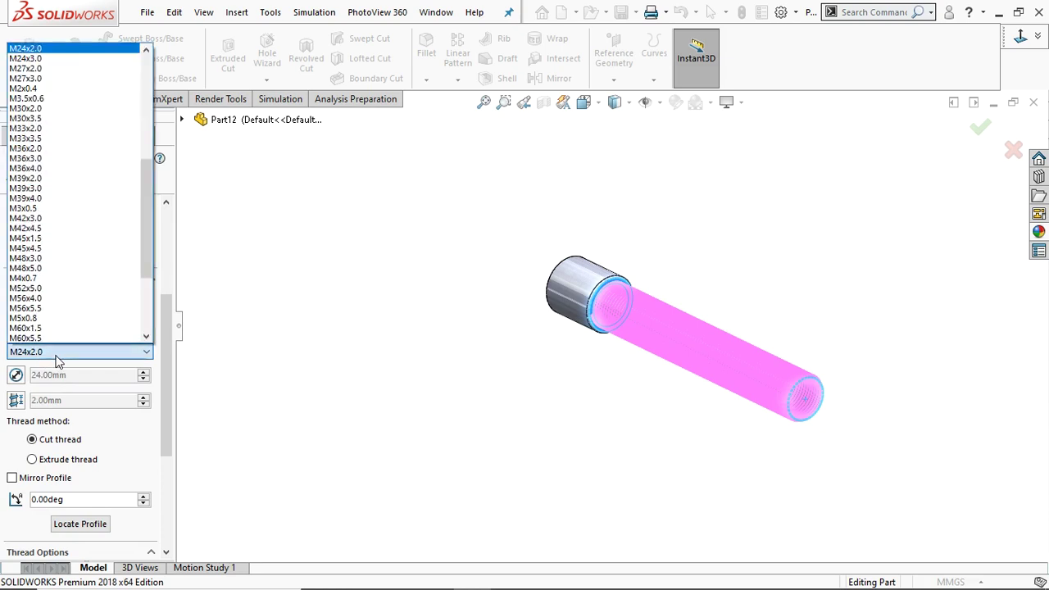
left_click(36, 51)
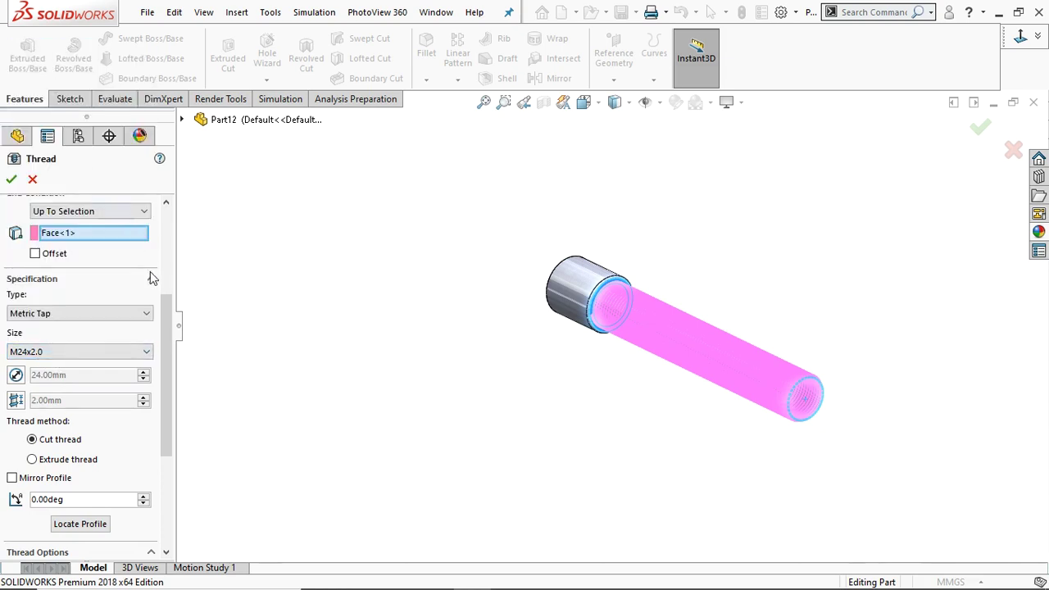
mouse_move(164, 319)
left_mouse_down()
mouse_move(165, 305)
mouse_move(170, 332)
left_mouse_up()
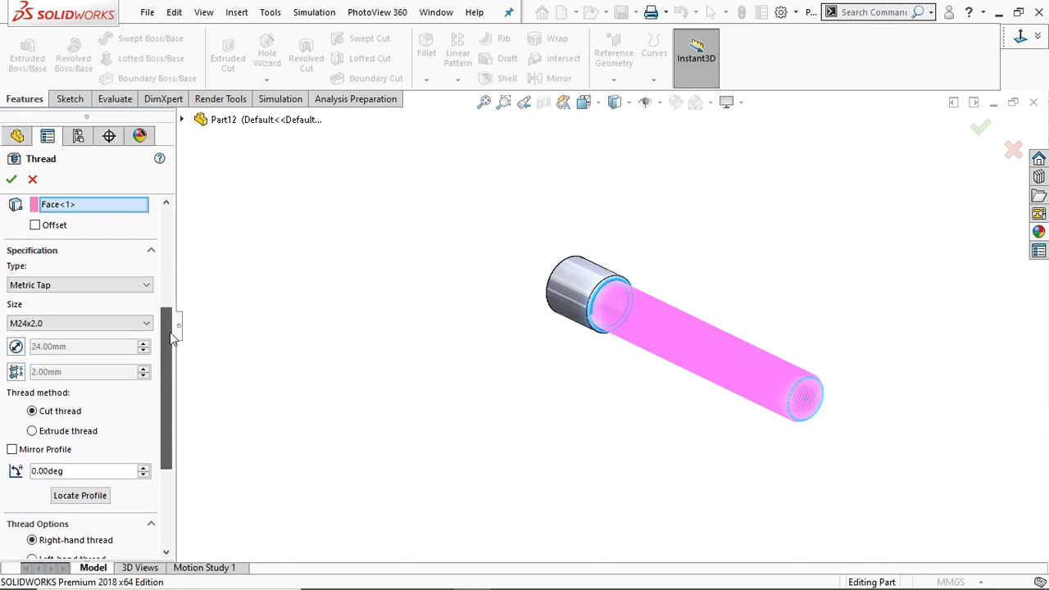
left_click(31, 432)
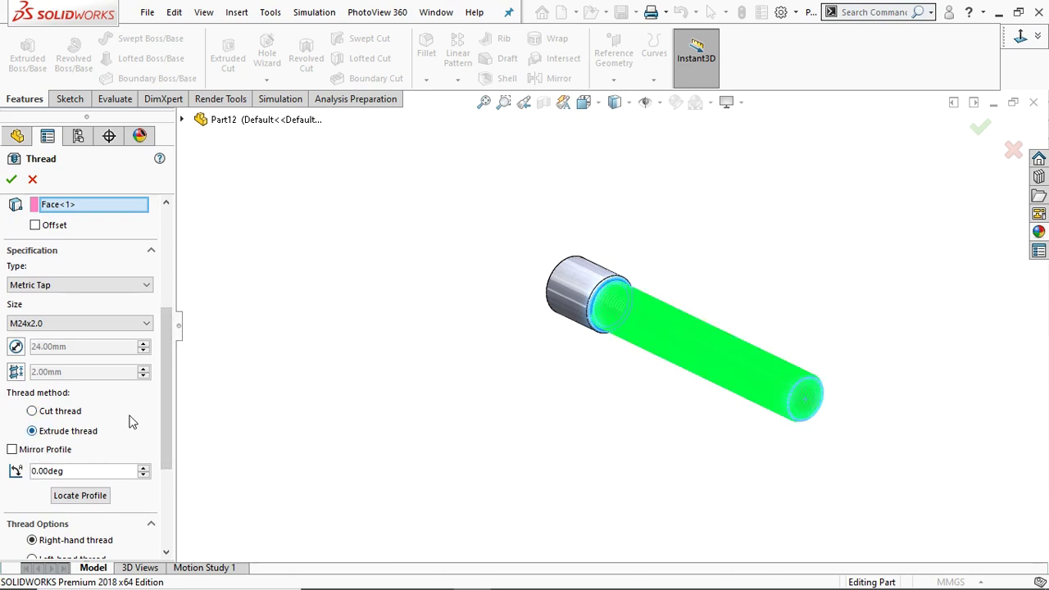
scroll(160, 404, "down", 3)
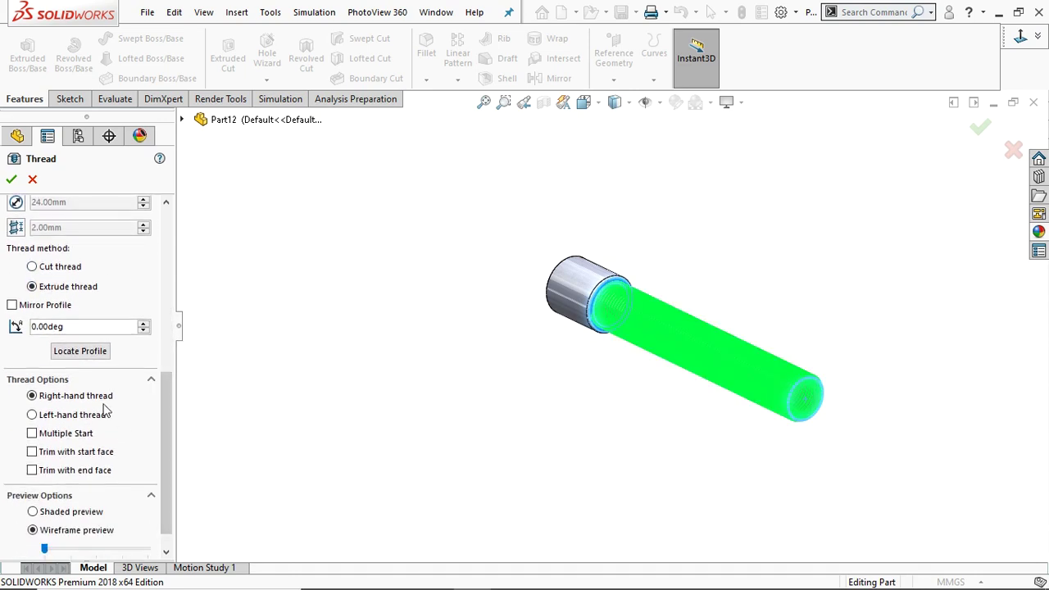
left_click(9, 179)
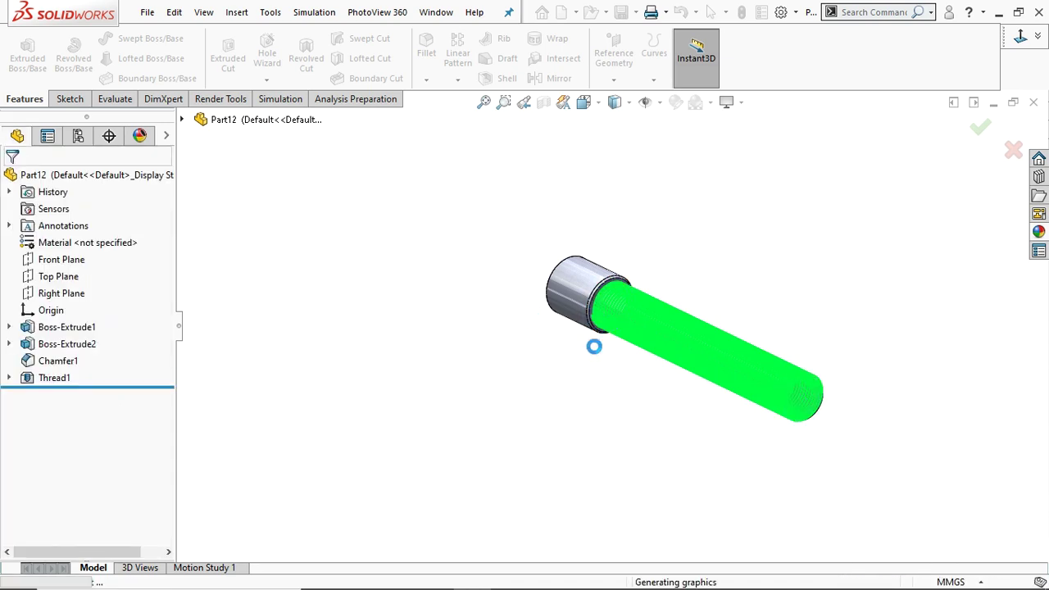
key("f")
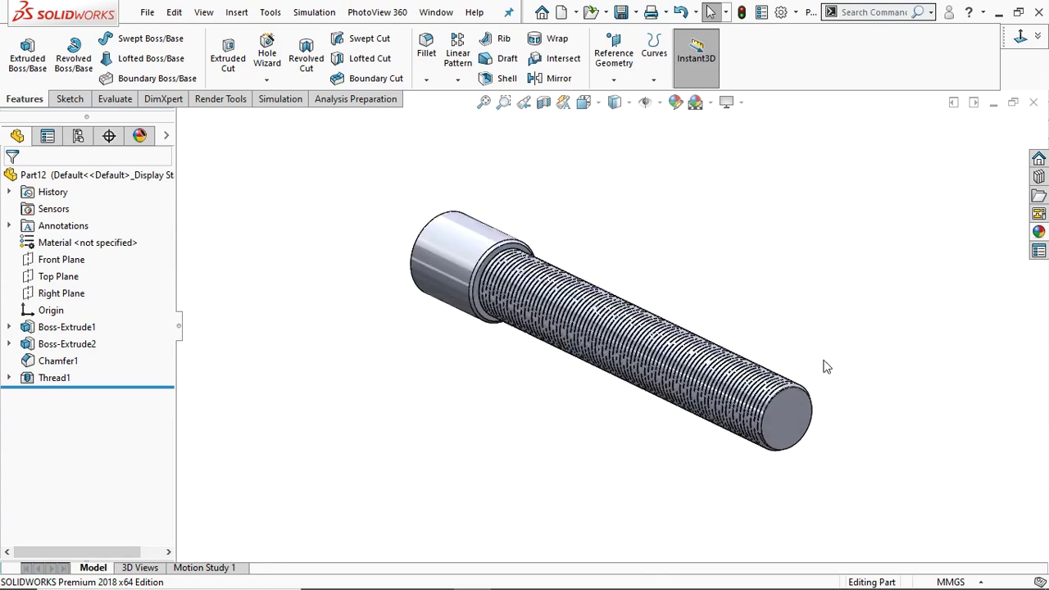
- Edit the thread so its start is offset 2 mm from the shaft's end edge, with the offset direction reversed
scroll(827, 367, "down", 6)
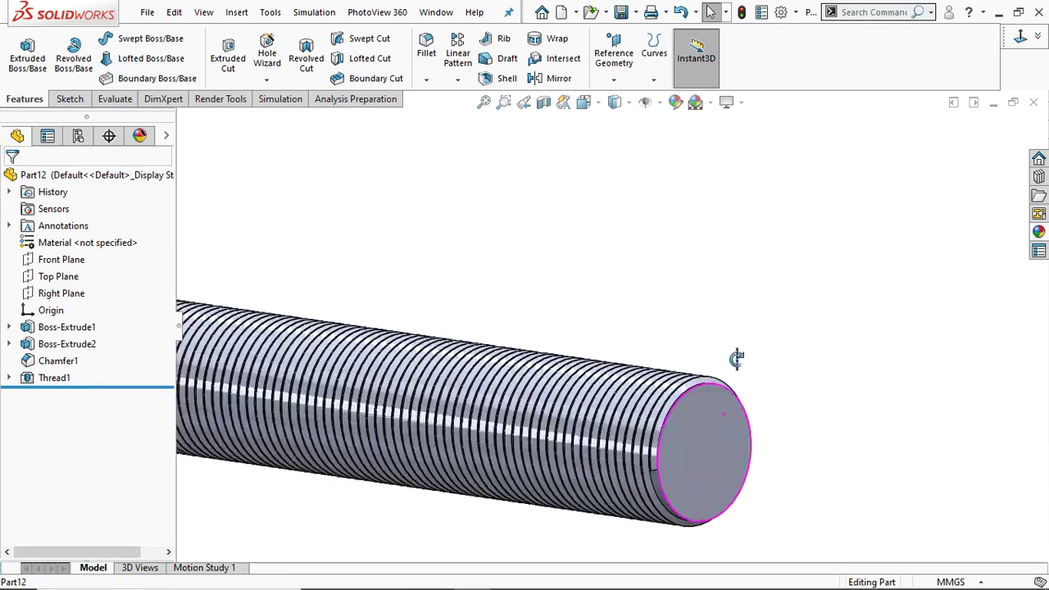
middle_click_drag(656, 450, 674, 337)
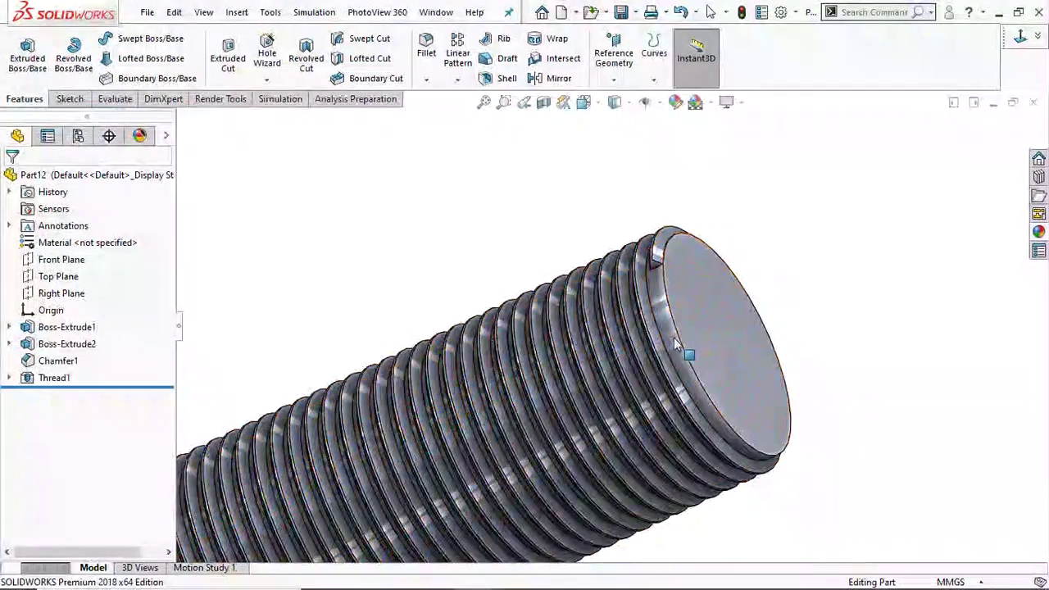
scroll(811, 299, "up", 4)
middle_click_drag(714, 282, 705, 403)
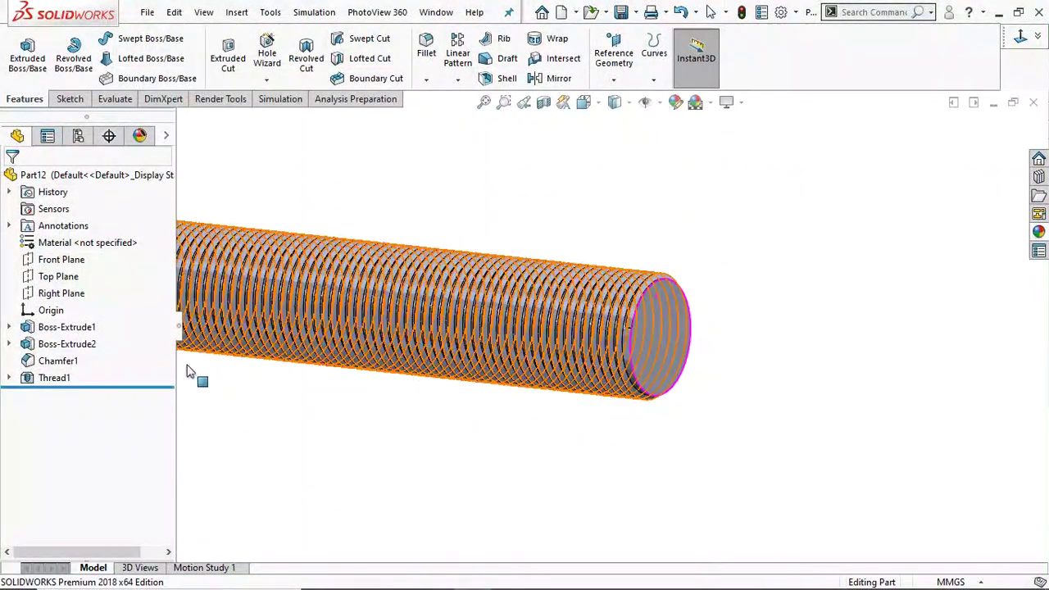
left_click(55, 378)
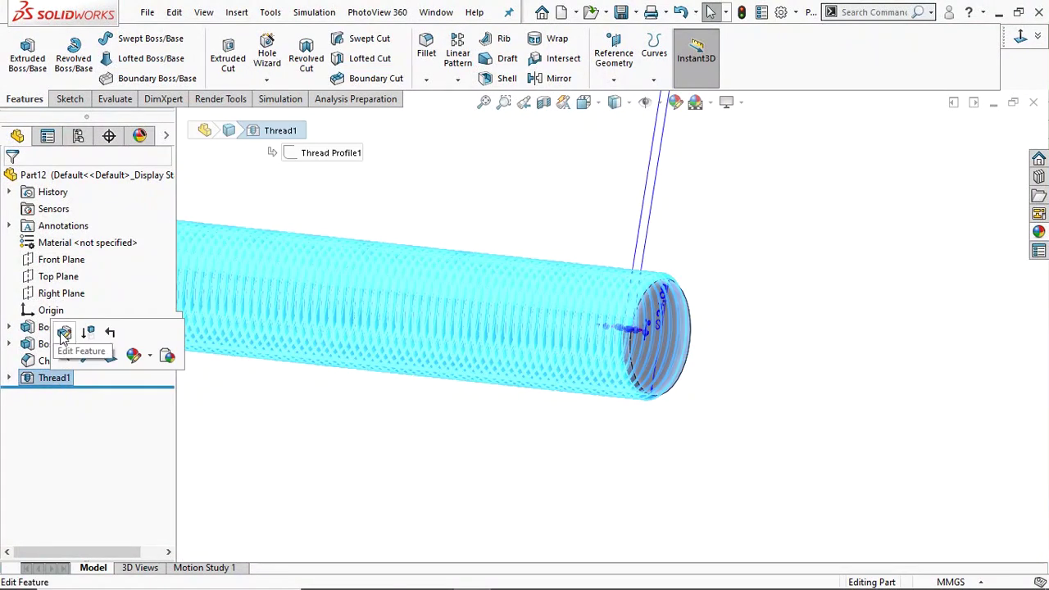
left_click(64, 333)
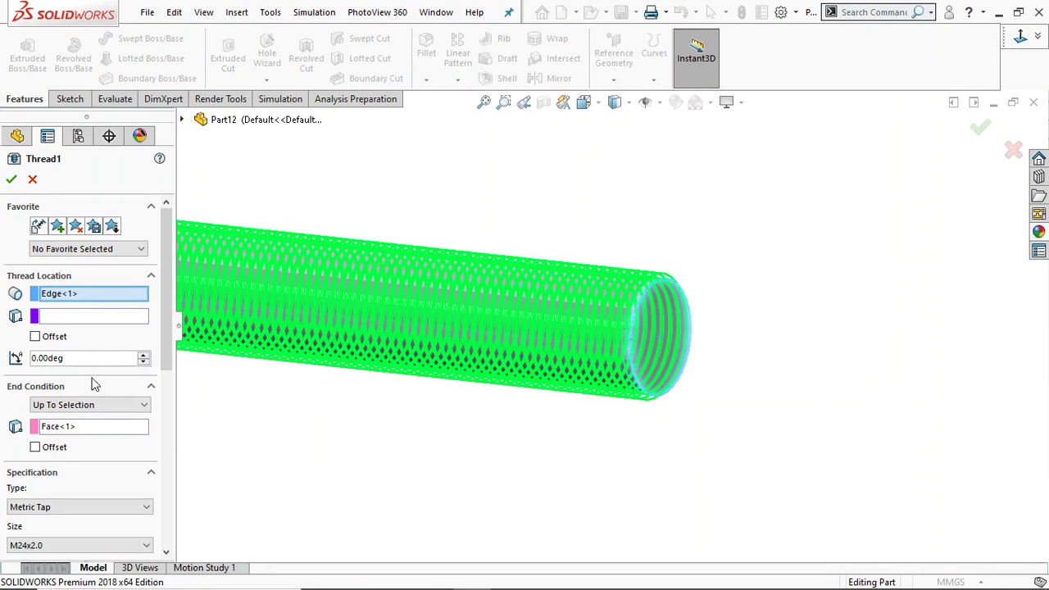
left_click(34, 336)
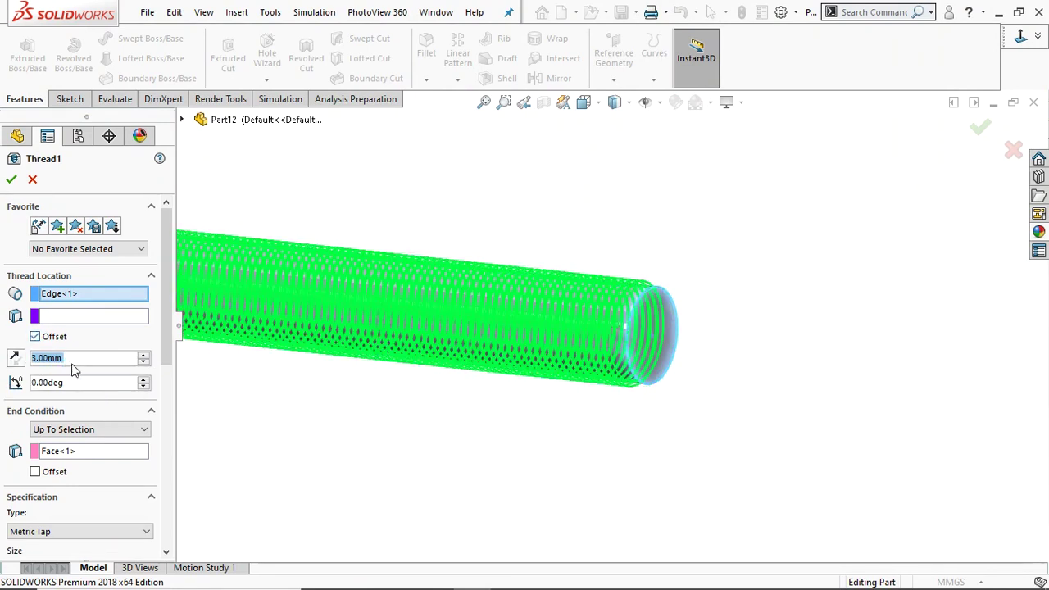
type("2")
key("Return")
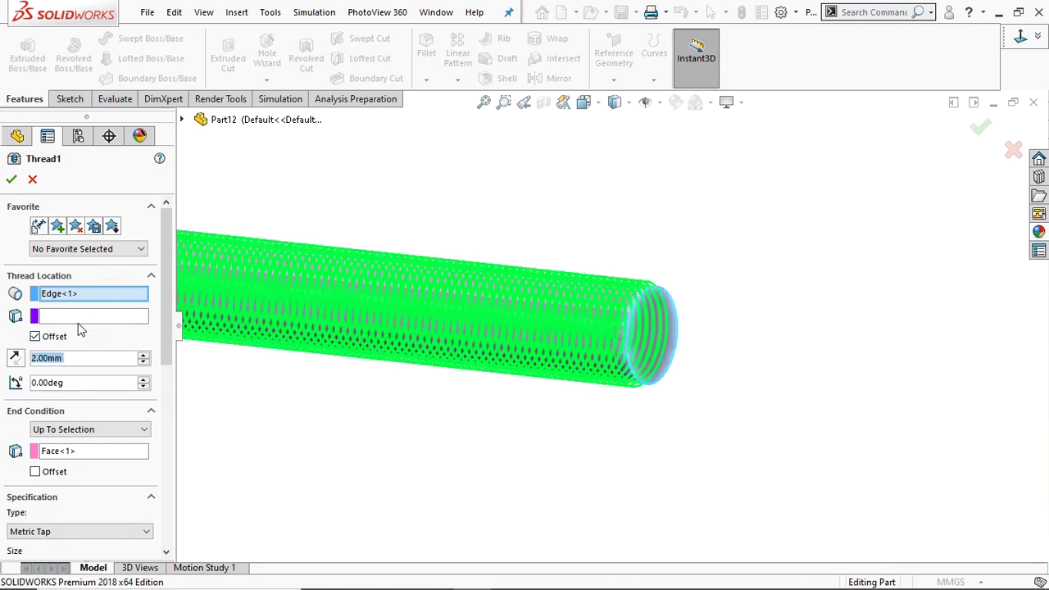
left_click(11, 358)
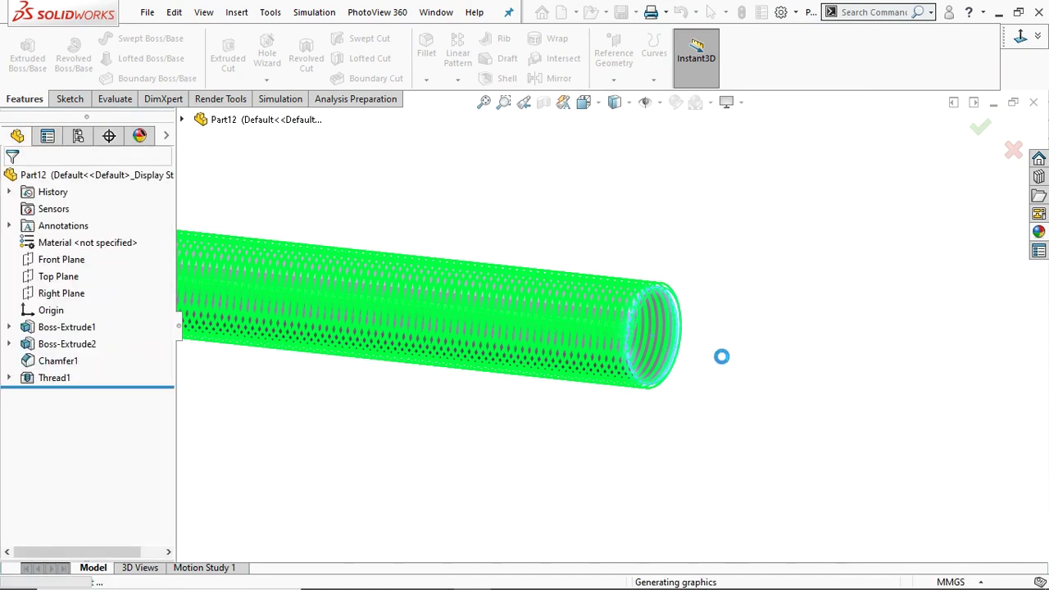
- Start a sketch on the shaft's end face and draw an origin-centred circle matching the face's edge
left_click(652, 335)
left_click(719, 286)
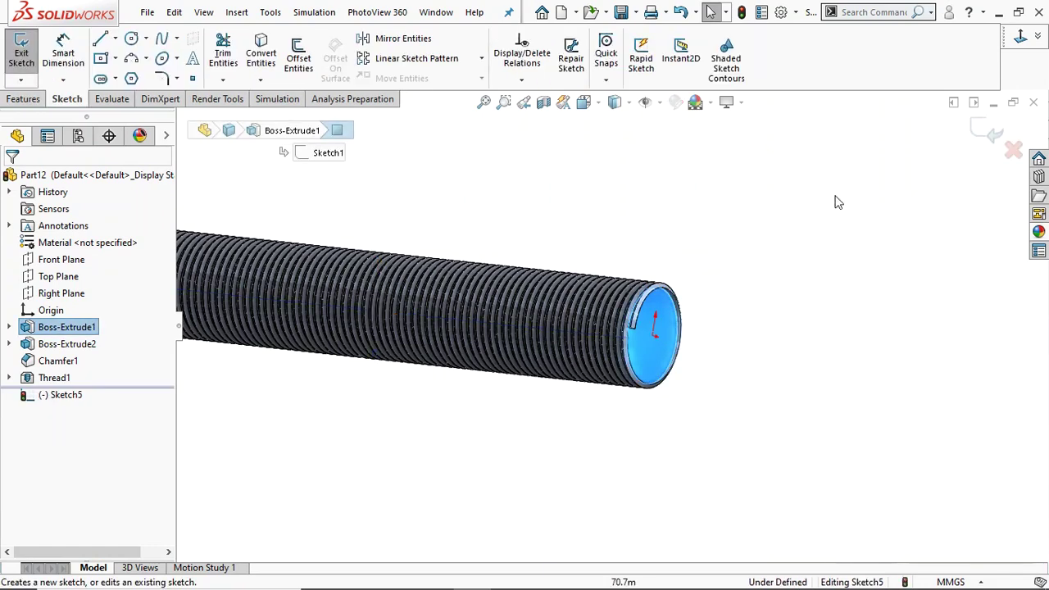
left_click(1021, 36)
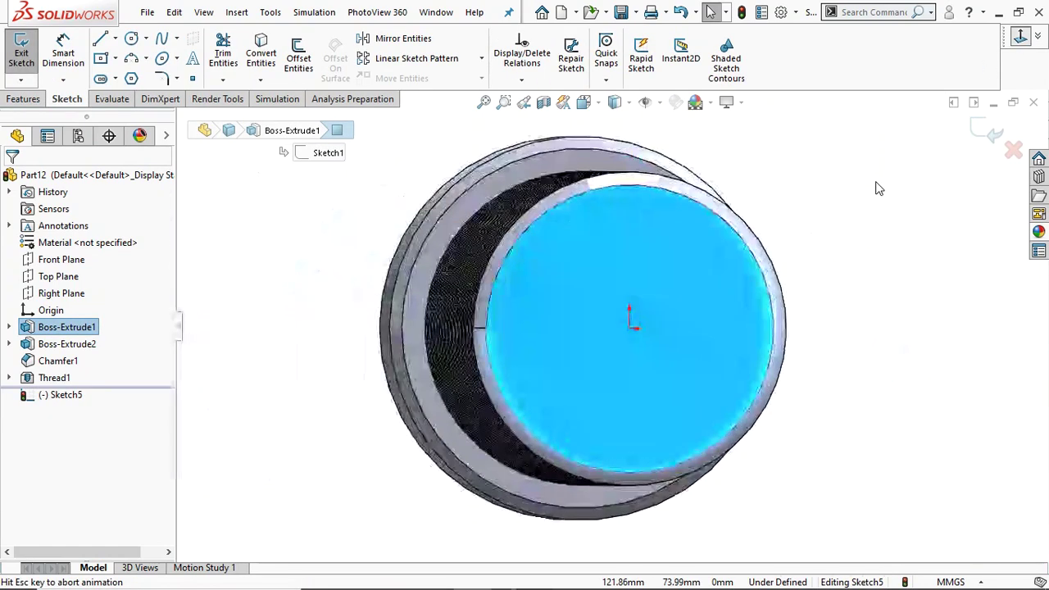
left_click(132, 39)
left_click(617, 320)
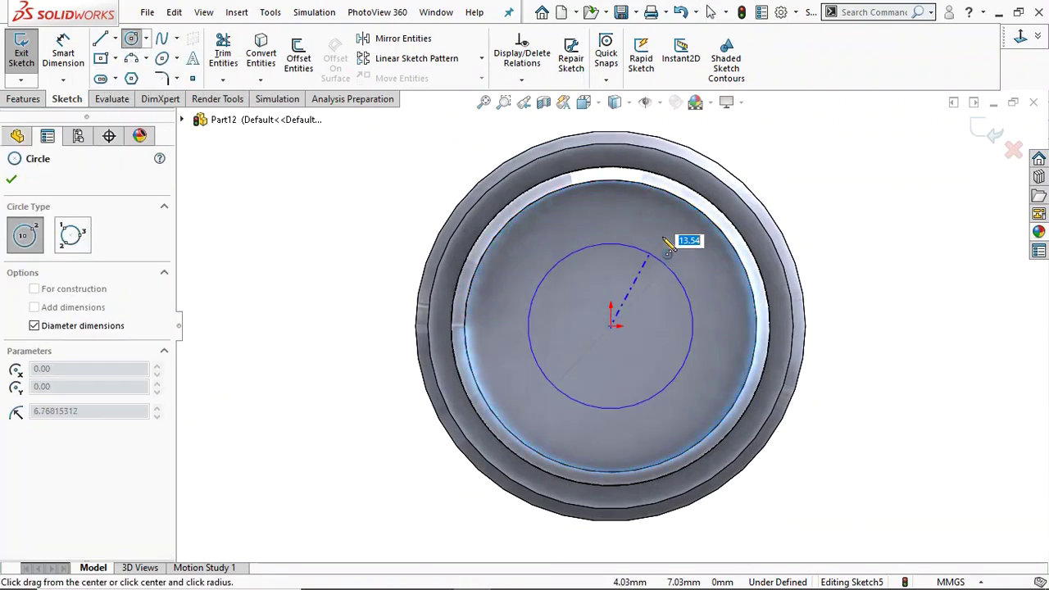
left_click(695, 212)
right_click(710, 215)
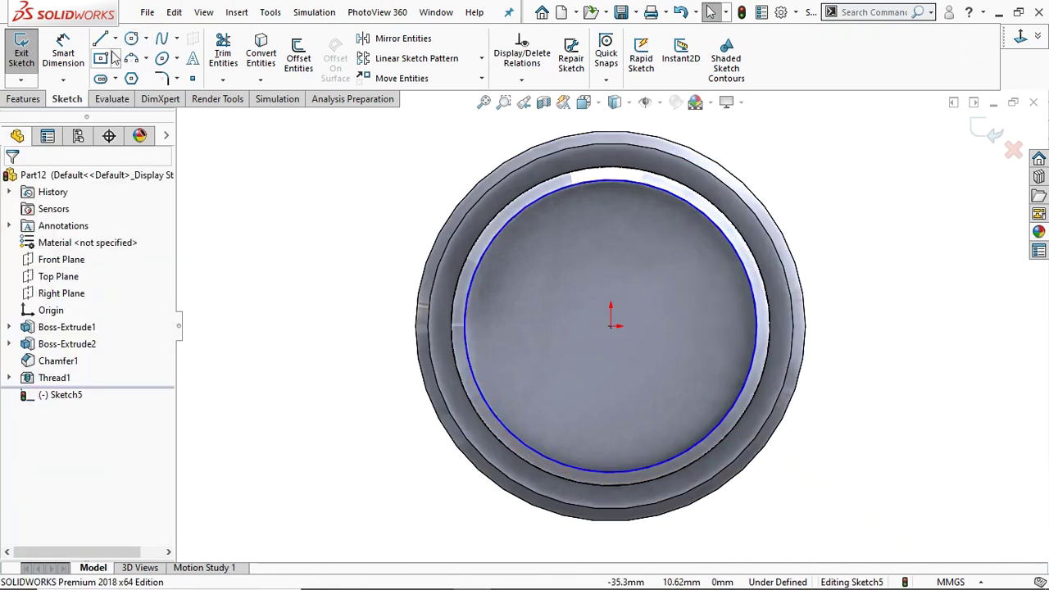
- Draw a second circle centred on the origin, slightly larger than the head's outline
left_click(132, 40)
left_click(614, 327)
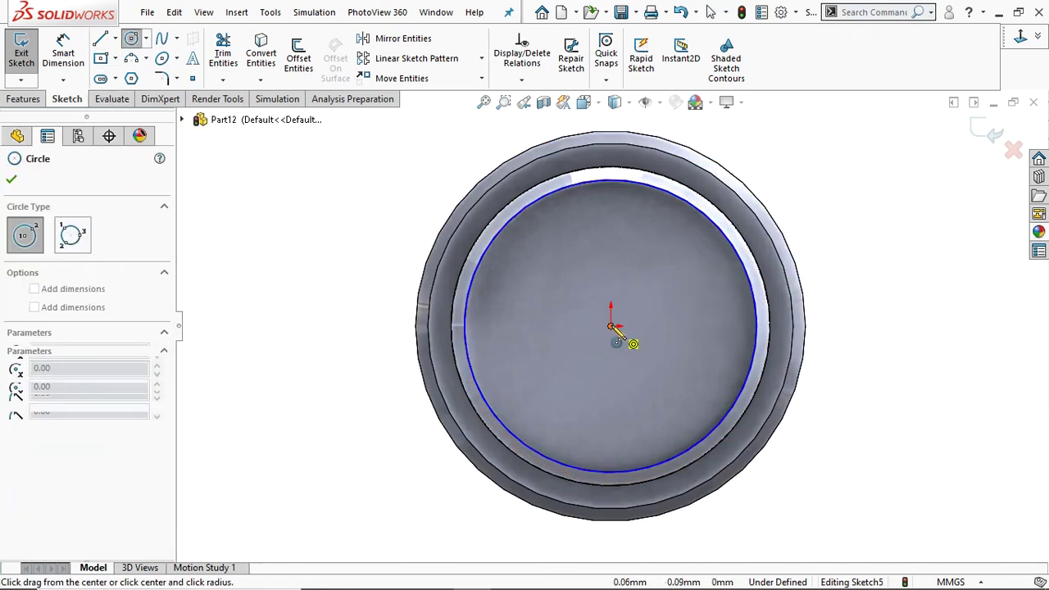
left_click(826, 279)
right_click(829, 277)
left_click(846, 277)
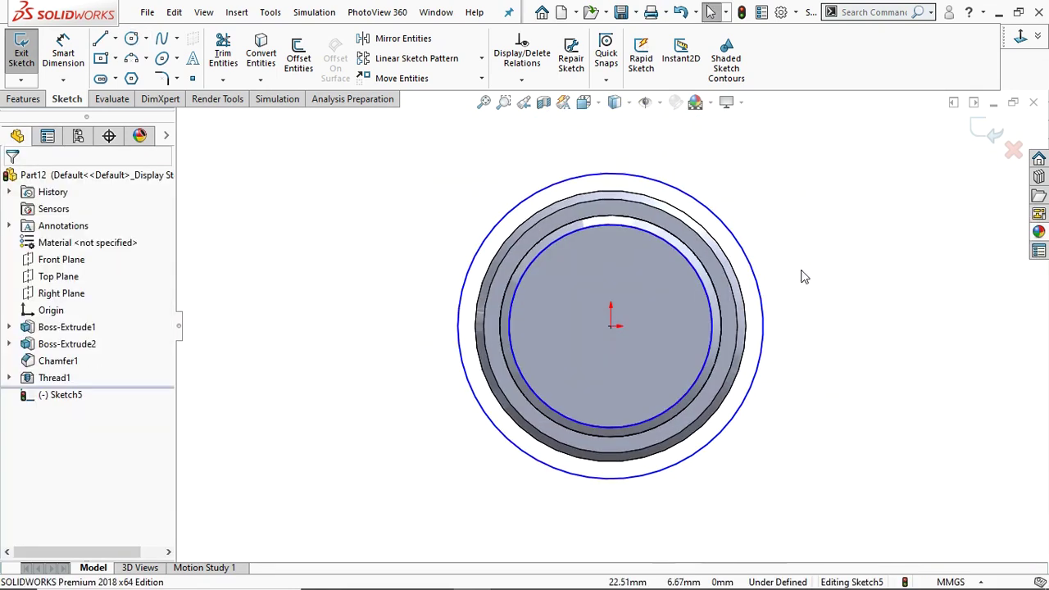
- Set up a 35 mm blind Extruded Cut from the circle sketch, with reversed direction and a 45° outward draft
mouse_move(801, 274)
middle_mouse_down()
mouse_move(775, 279)
mouse_move(794, 340)
mouse_move(753, 315)
mouse_move(656, 347)
middle_mouse_up()
scroll(789, 334, "up", 3)
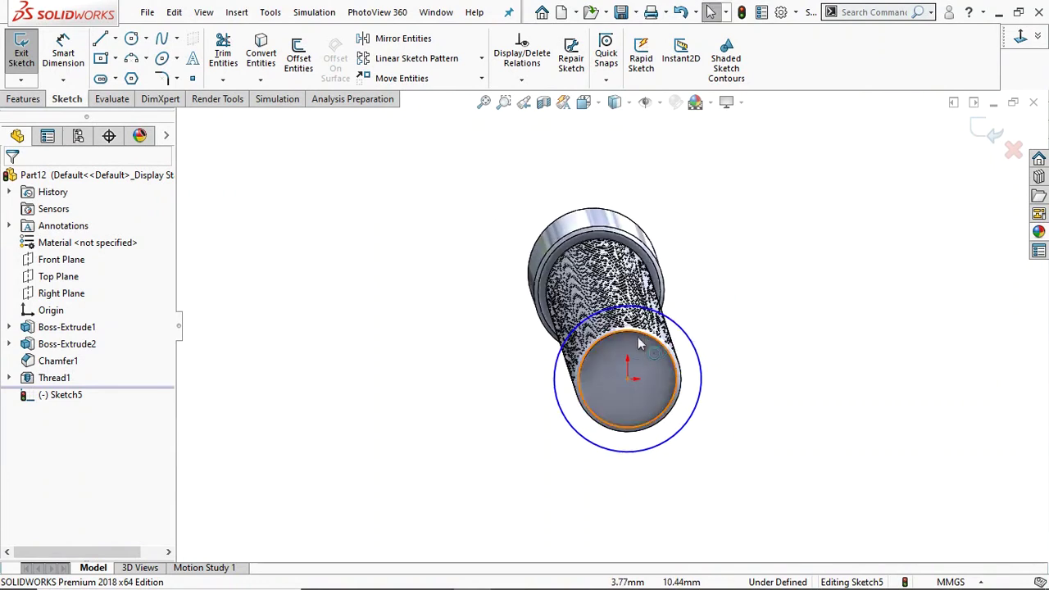
left_click(23, 99)
left_click(228, 58)
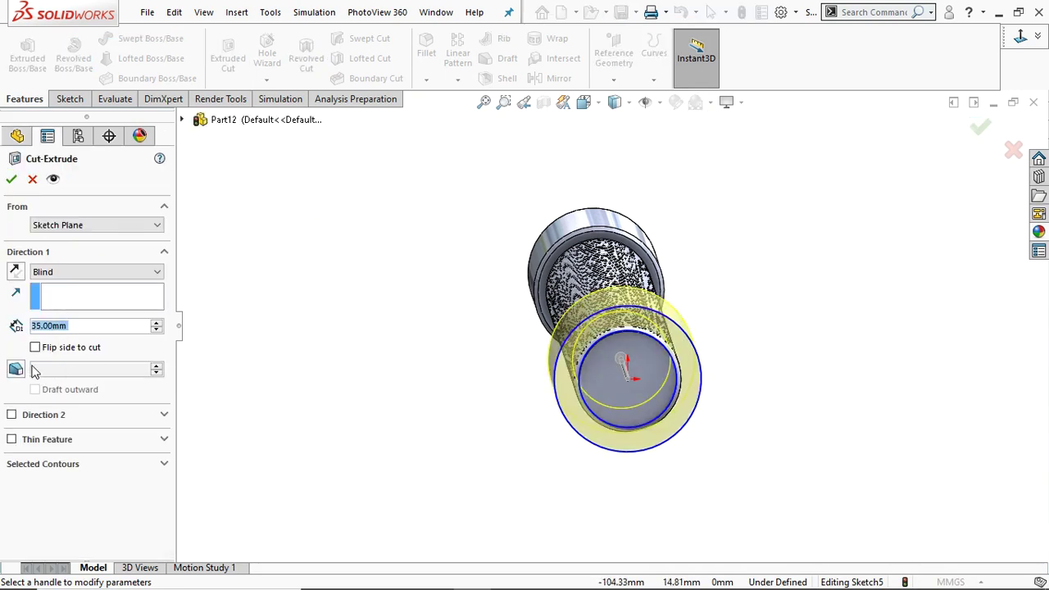
middle_click_drag(456, 359, 371, 371)
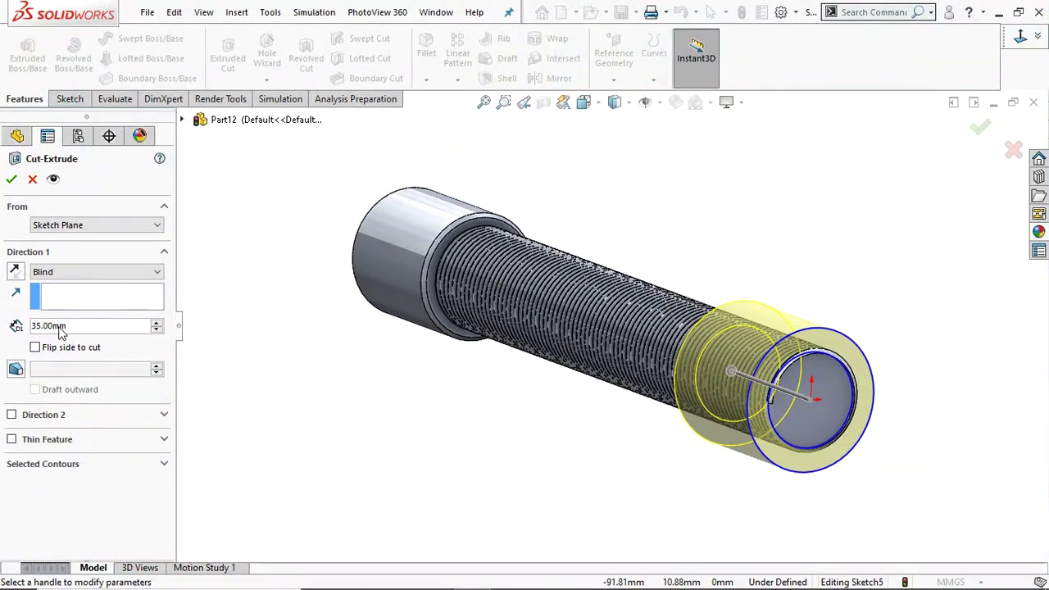
left_click(14, 272)
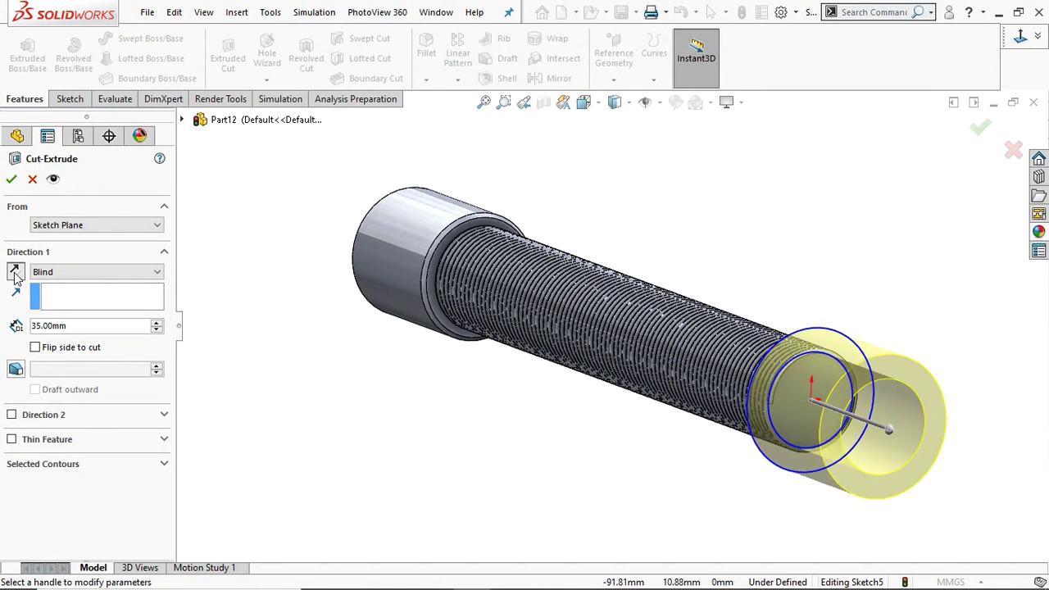
left_click(18, 370)
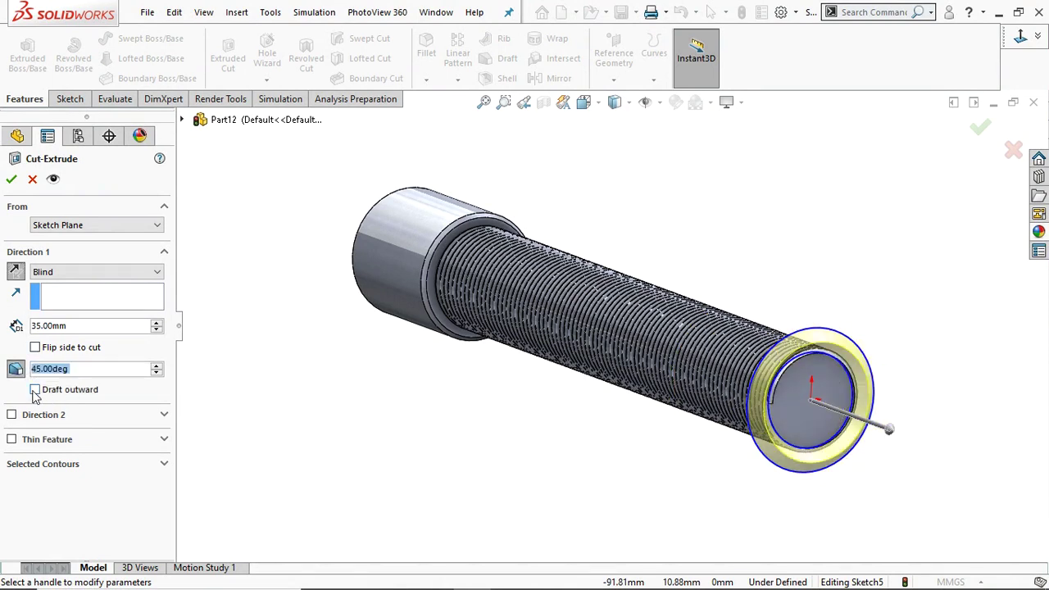
left_click(35, 390)
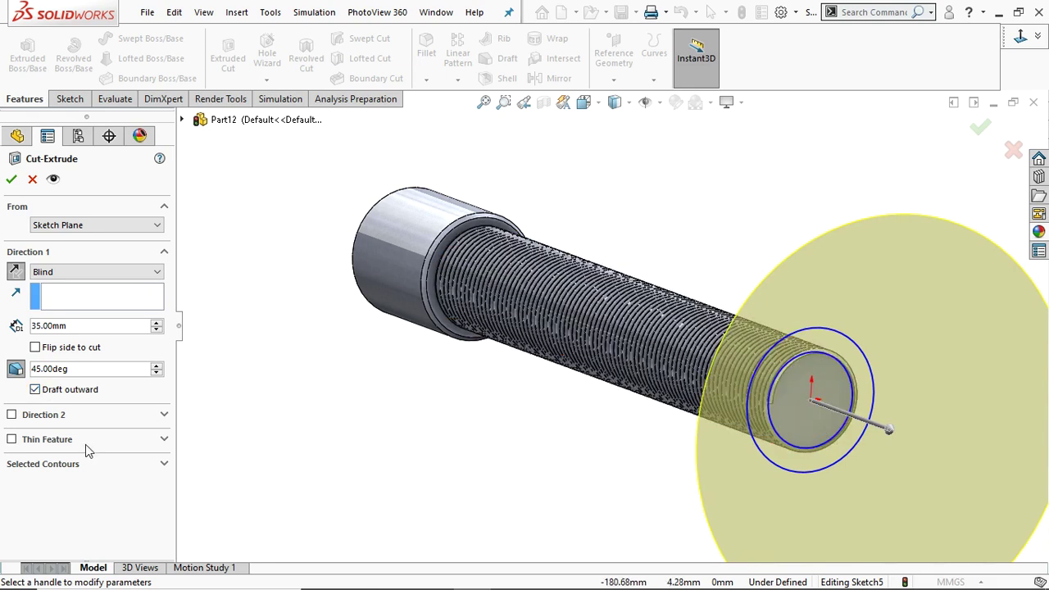
- Restrict the cut to the ring-shaped region between the two circles and complete it
left_click(52, 465)
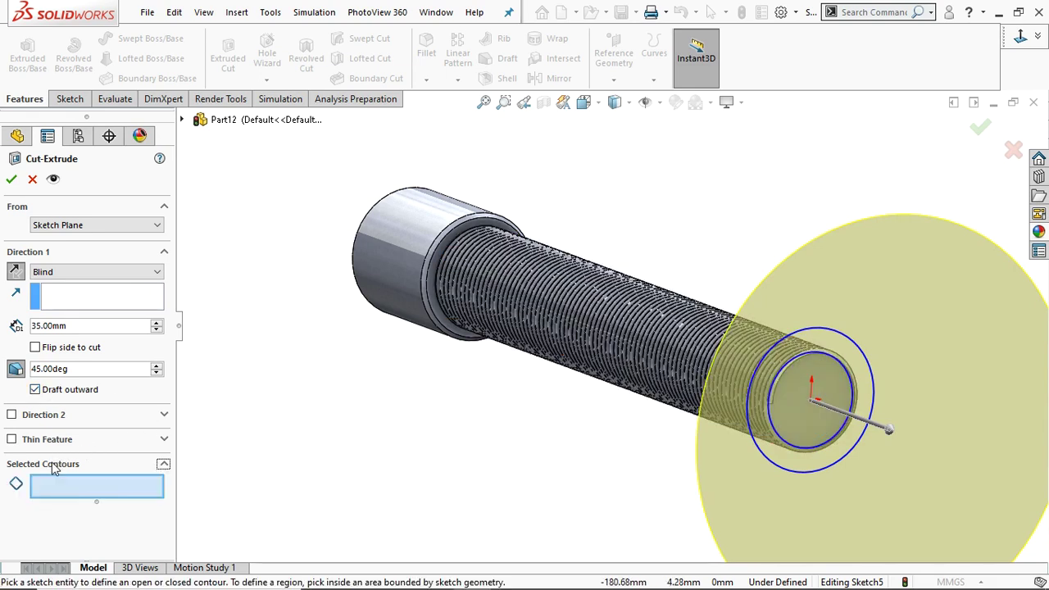
left_click(822, 336)
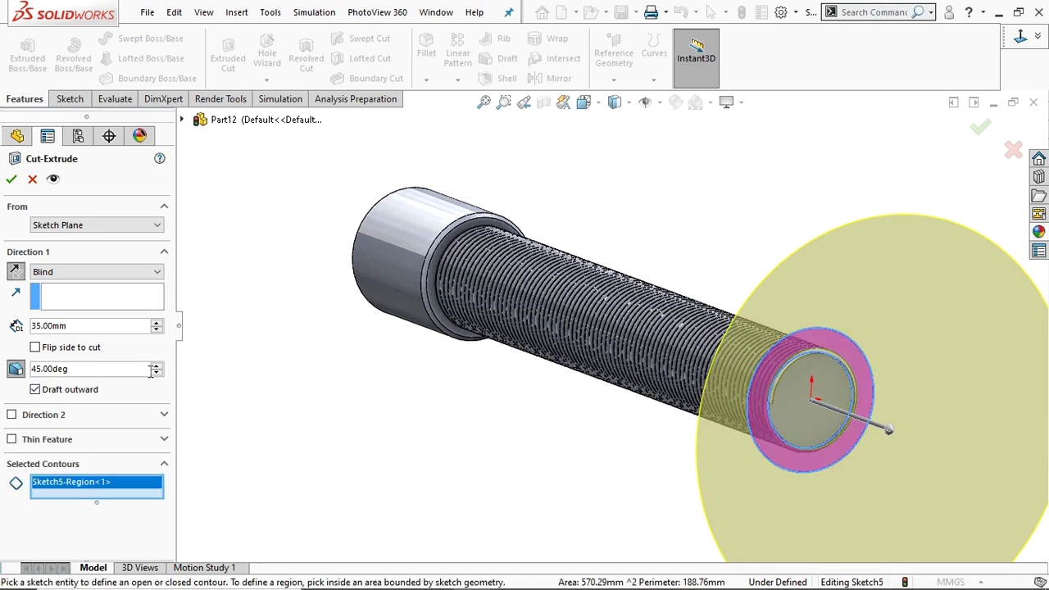
left_click(11, 180)
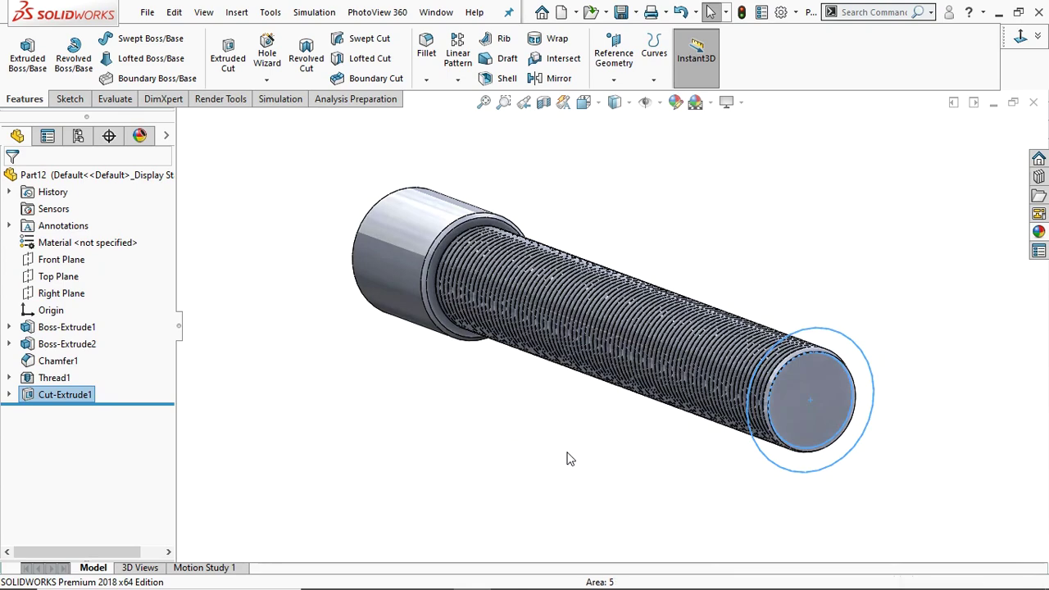
- Start a sketch on the threaded shaft's end face and draw a 20 mm diameter circle centred on the origin
key("ctrl+1")
scroll(869, 312, "down", 5)
middle_click_drag(852, 273, 794, 320)
left_click(817, 320)
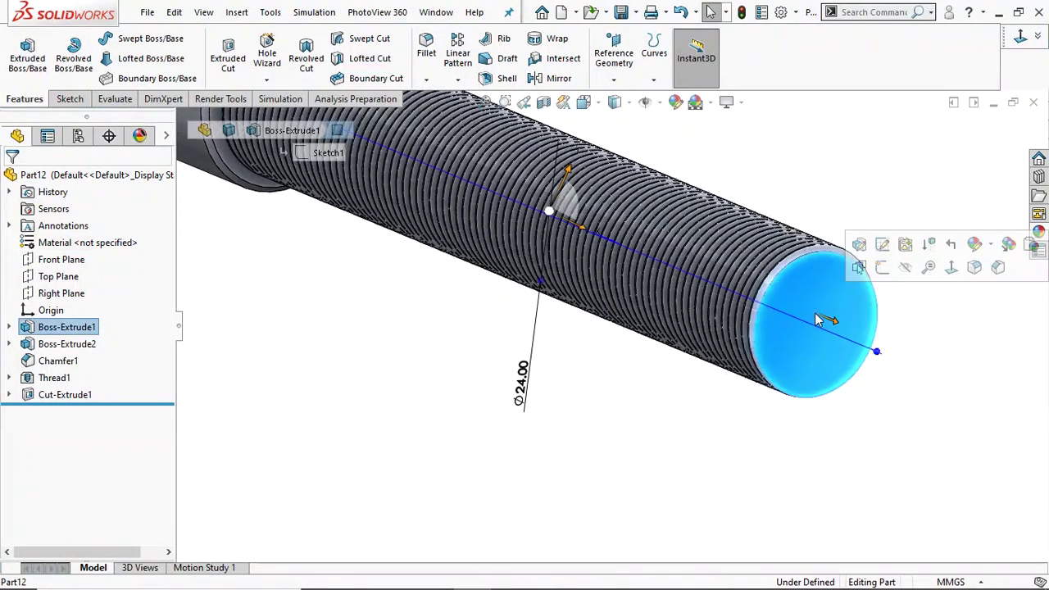
left_click(882, 267)
left_click(1021, 38)
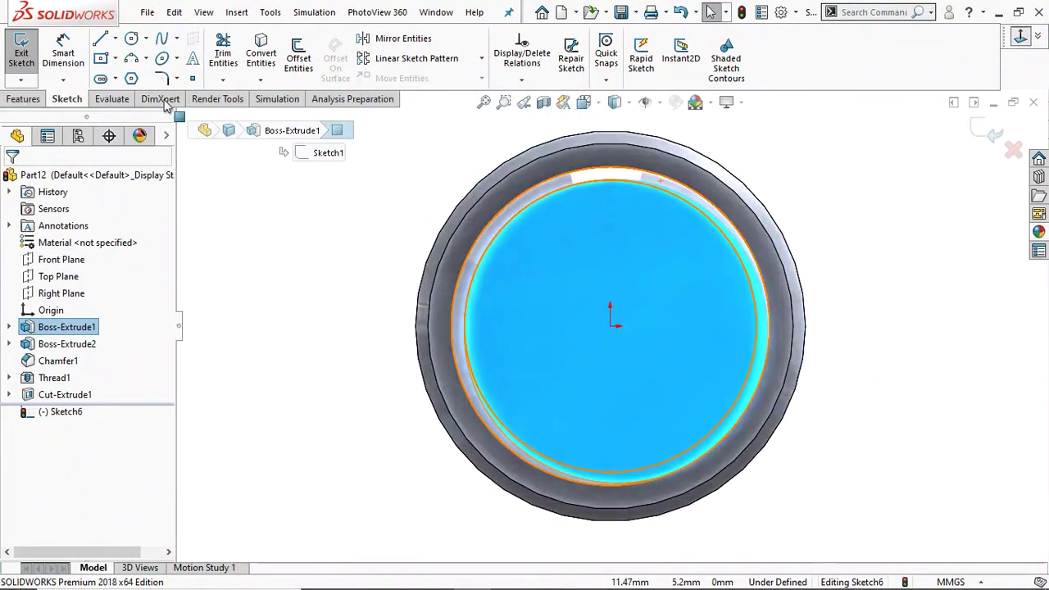
left_click(131, 39)
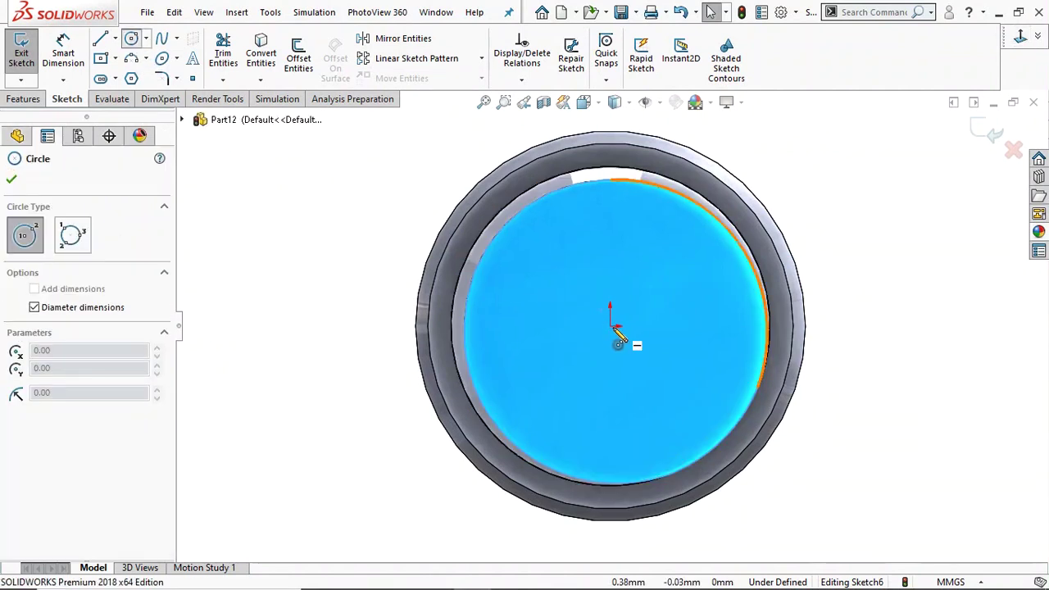
left_click(612, 327)
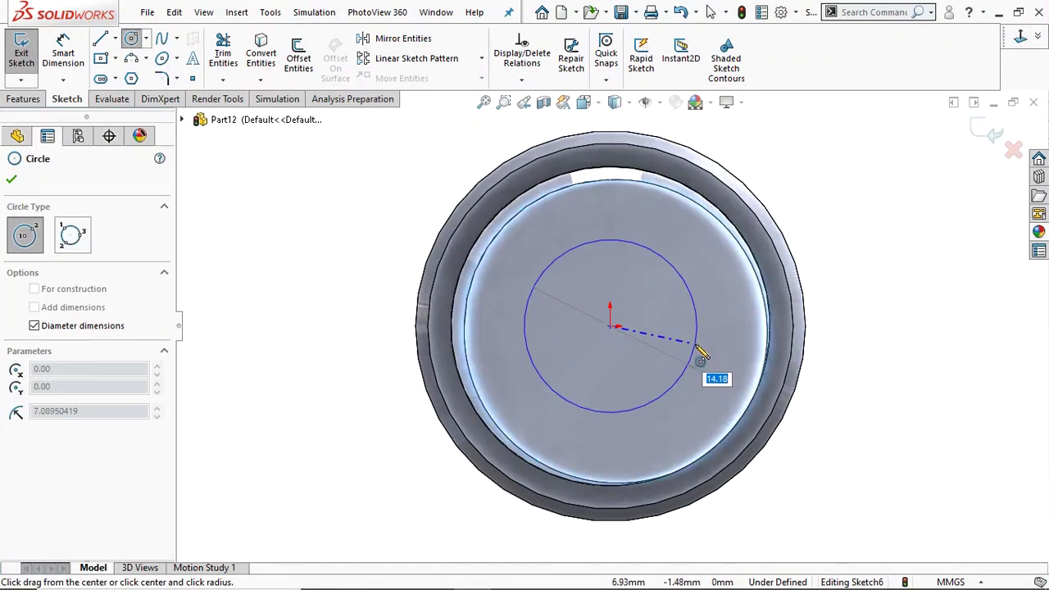
key("Return")
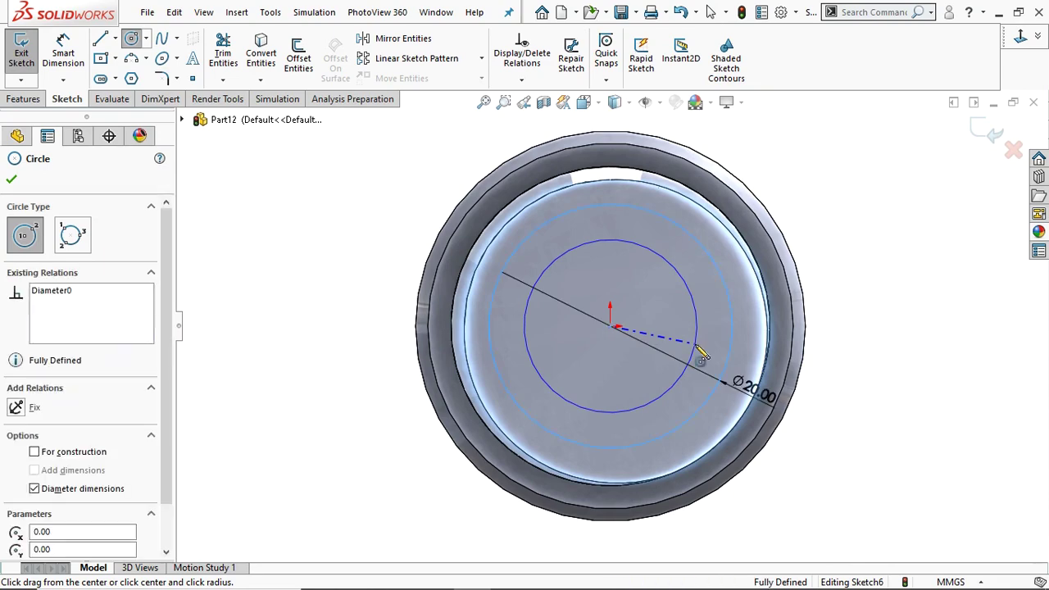
left_click(12, 181)
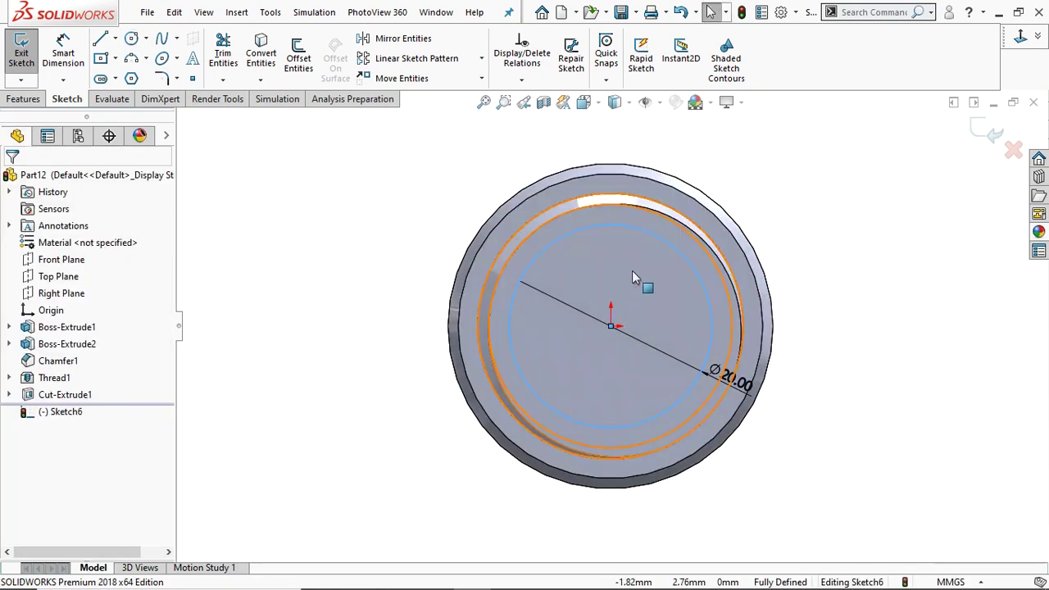
- Extrude the 20 mm circle 8 mm outward from the shaft's end face as a blind boss
middle_click_drag(629, 279, 668, 277)
scroll(712, 302, "down", 5)
scroll(831, 363, "up", 5)
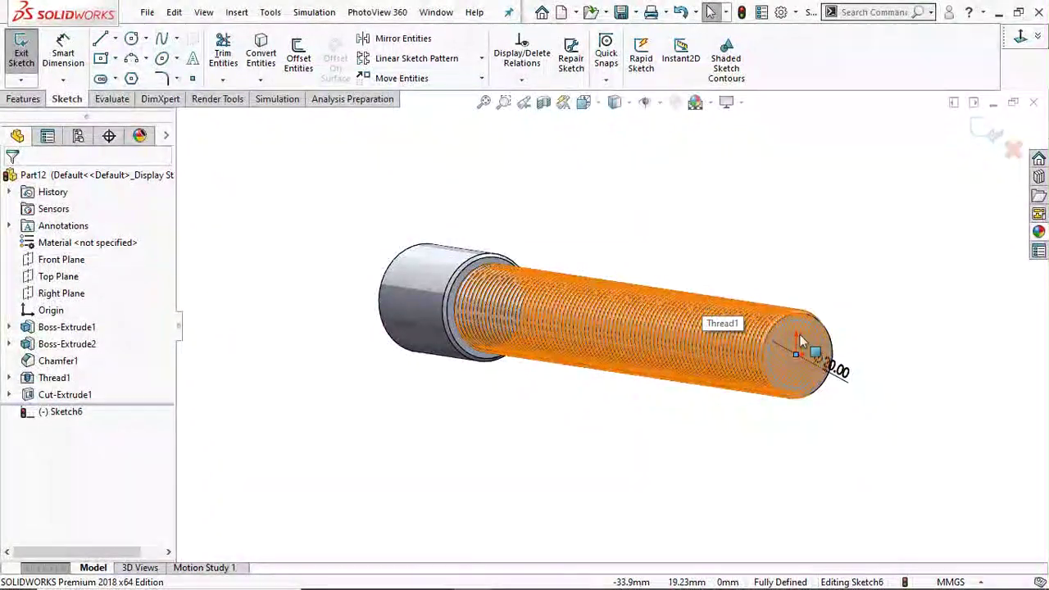
scroll(806, 351, "down", 2)
scroll(805, 351, "down", 1)
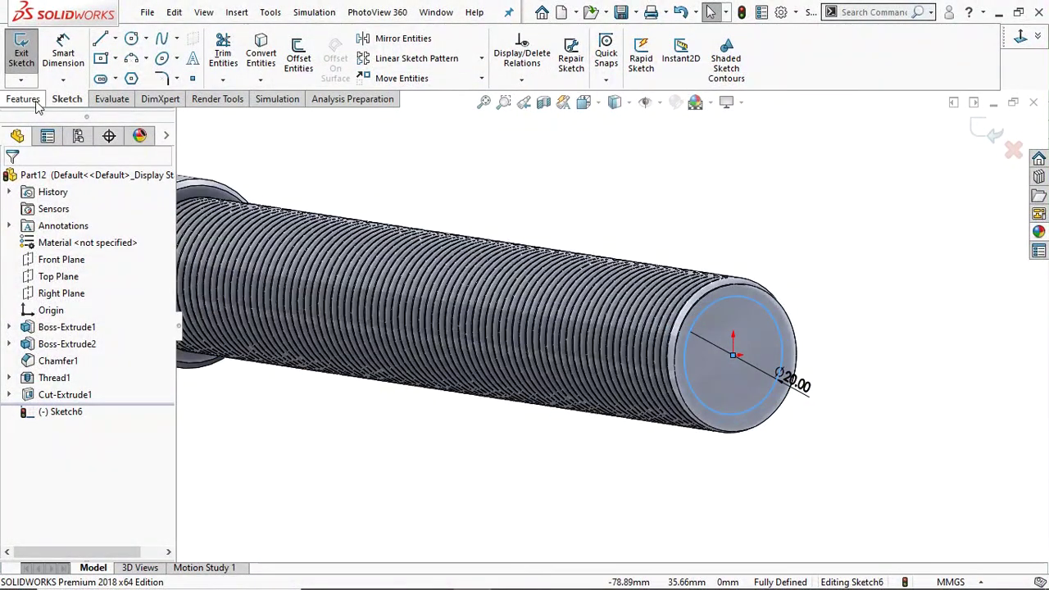
left_click(24, 98)
left_click(27, 61)
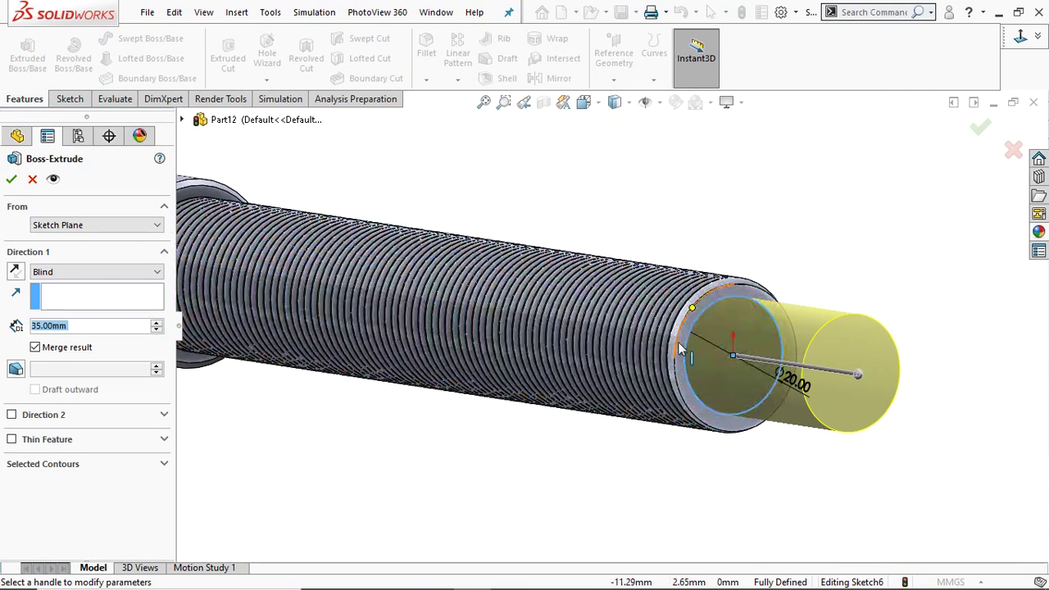
type("8")
key("Return")
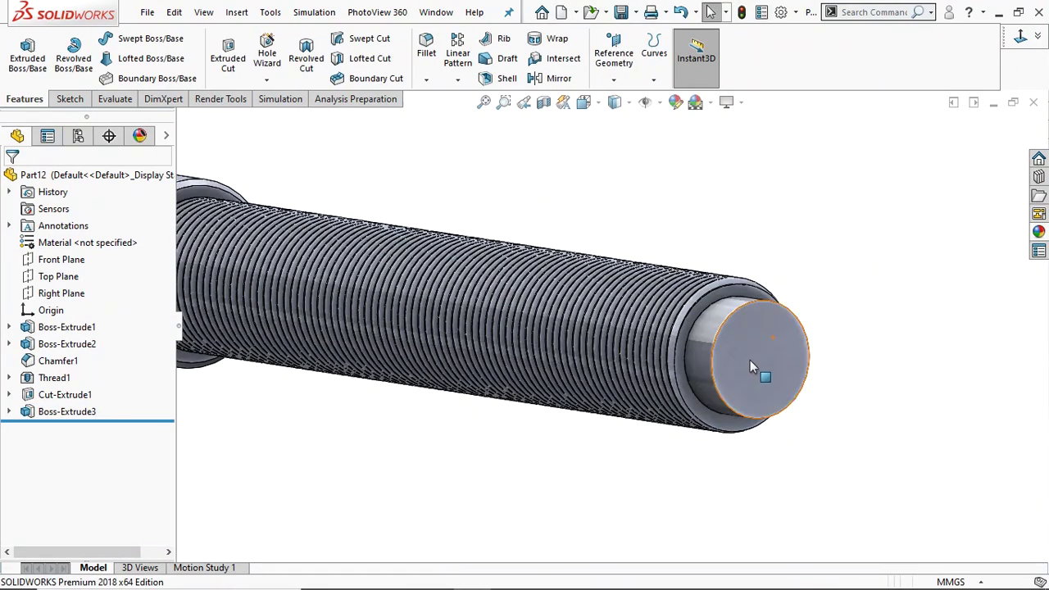
- Sketch a 6 mm diameter circle centred on the origin on the end face of the 20 mm stub
left_click(750, 361)
left_click(818, 315)
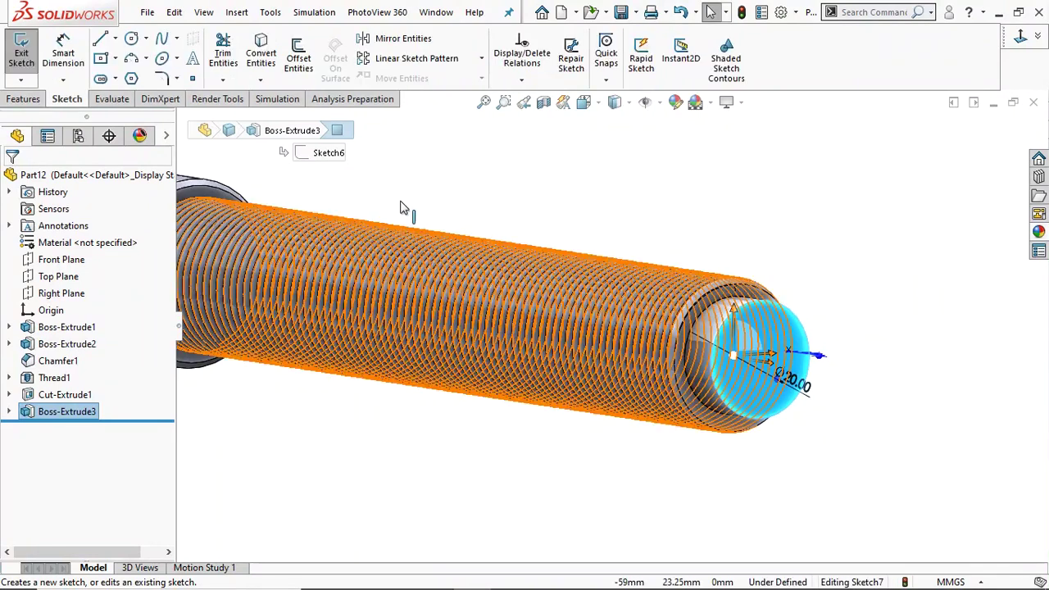
left_click(131, 38)
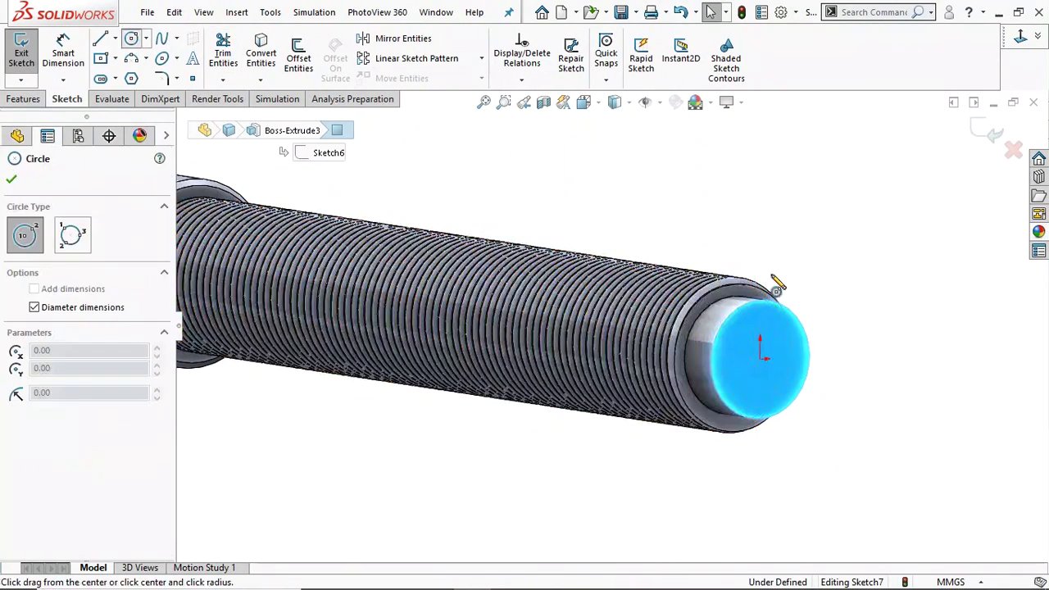
left_click(761, 359)
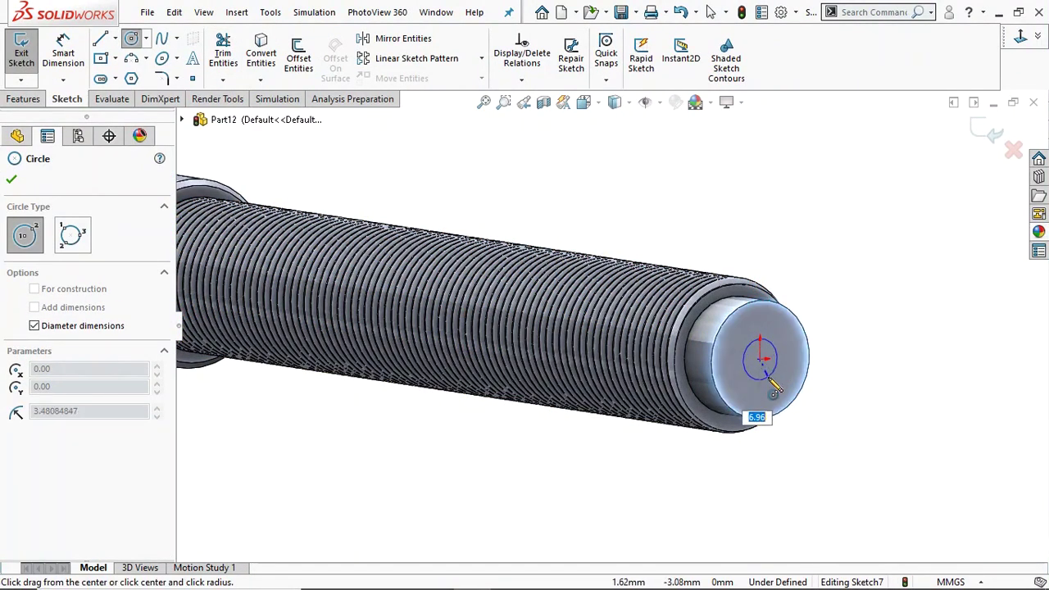
type("6")
key("Return")
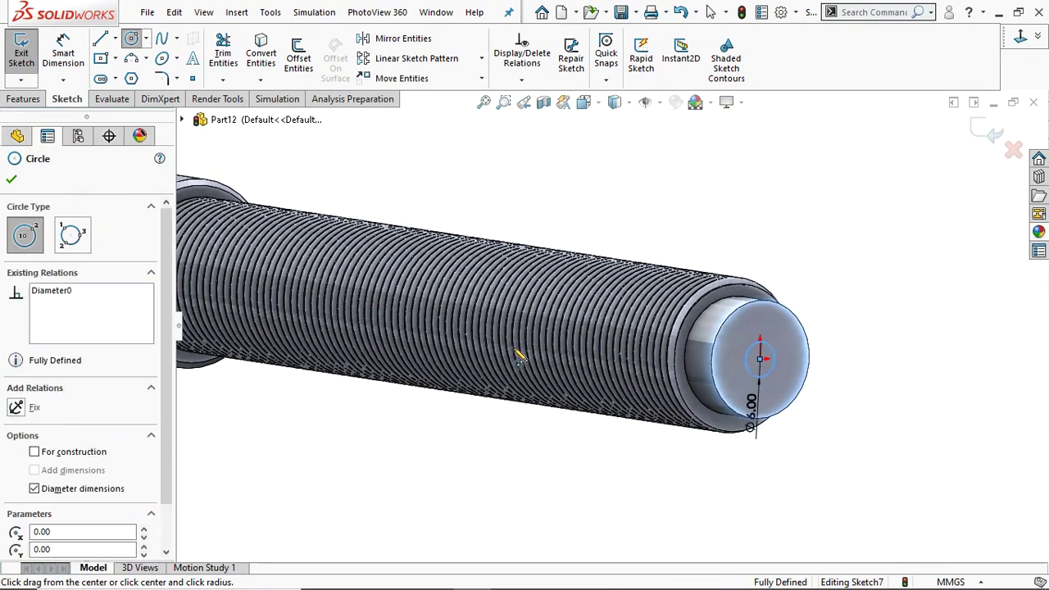
left_click(12, 179)
- Cut the 6 mm circle into the stub as a blind Extruded Cut with a depth of 6 mm
left_click(23, 98)
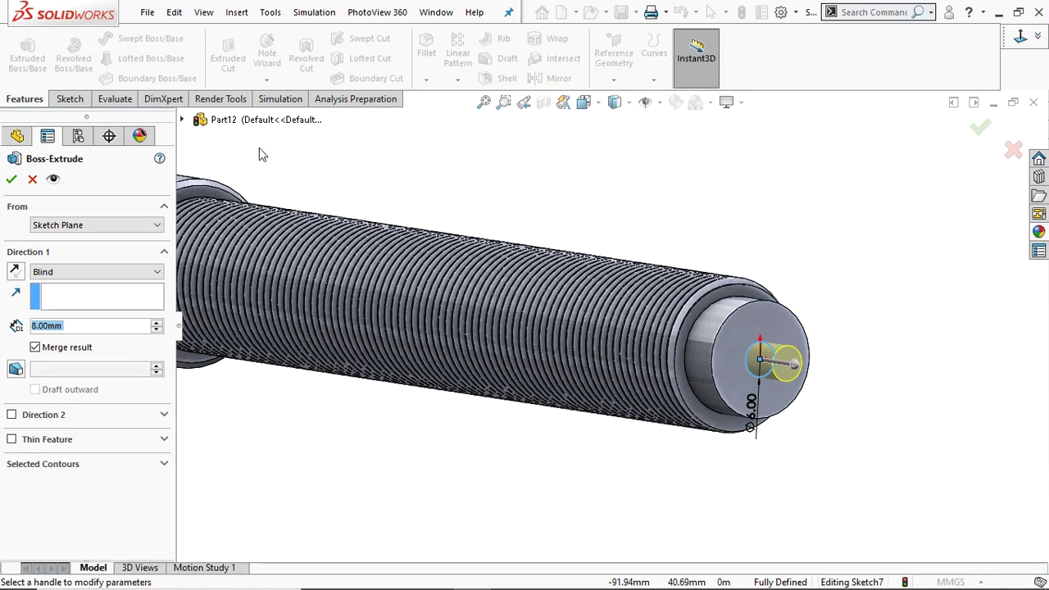
left_click(32, 181)
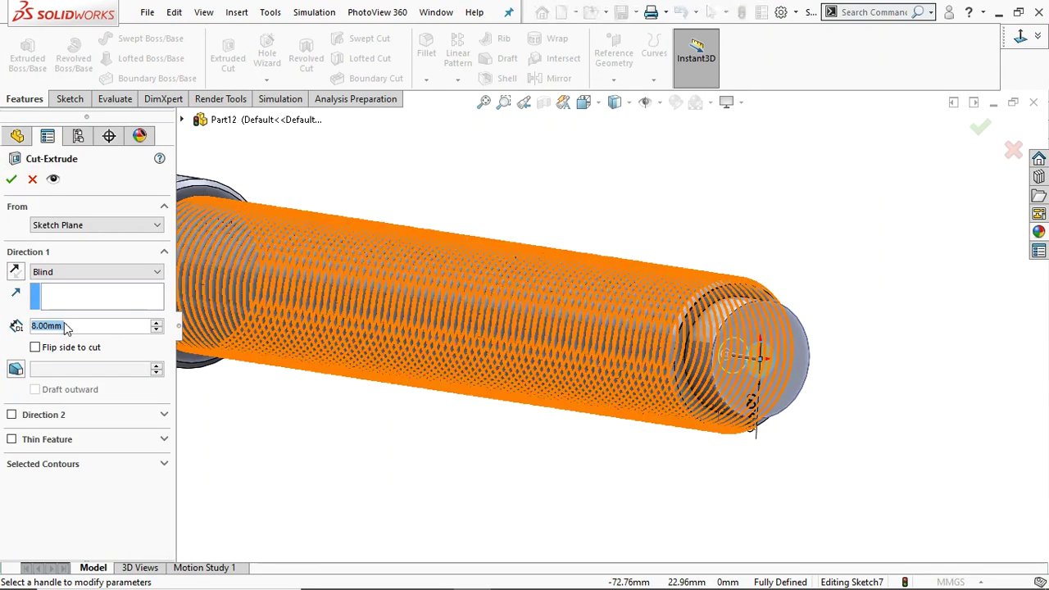
type("6")
key("Return")
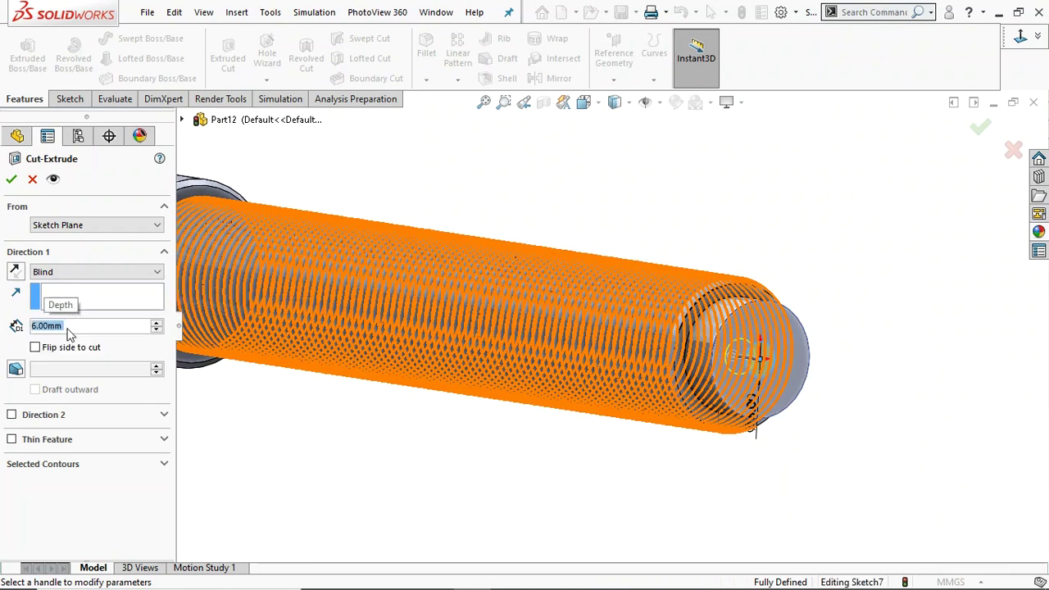
left_click(11, 179)
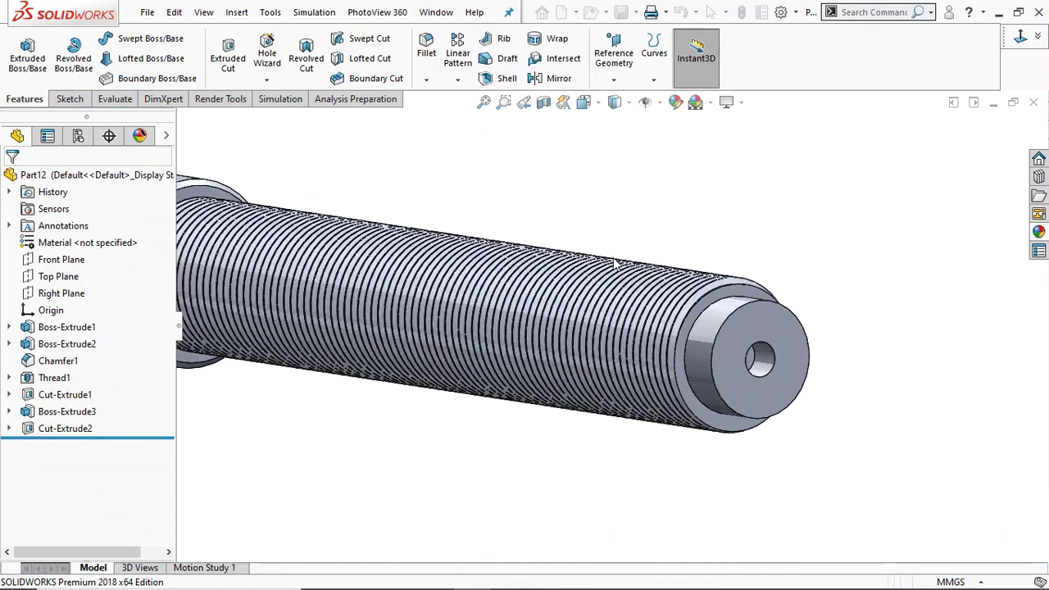
- Sketch a 12 mm diameter circle on the Right Plane, centred on the bolt head and about 97.5 mm from the origin
scroll(456, 252, "up", 4)
middle_click_drag(492, 239, 328, 410)
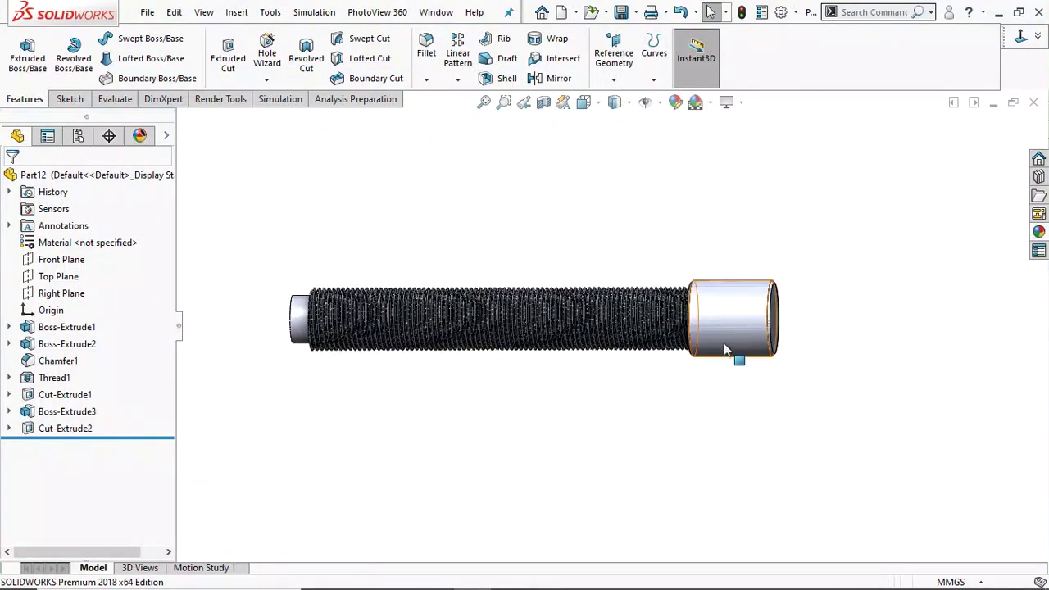
left_click(59, 292)
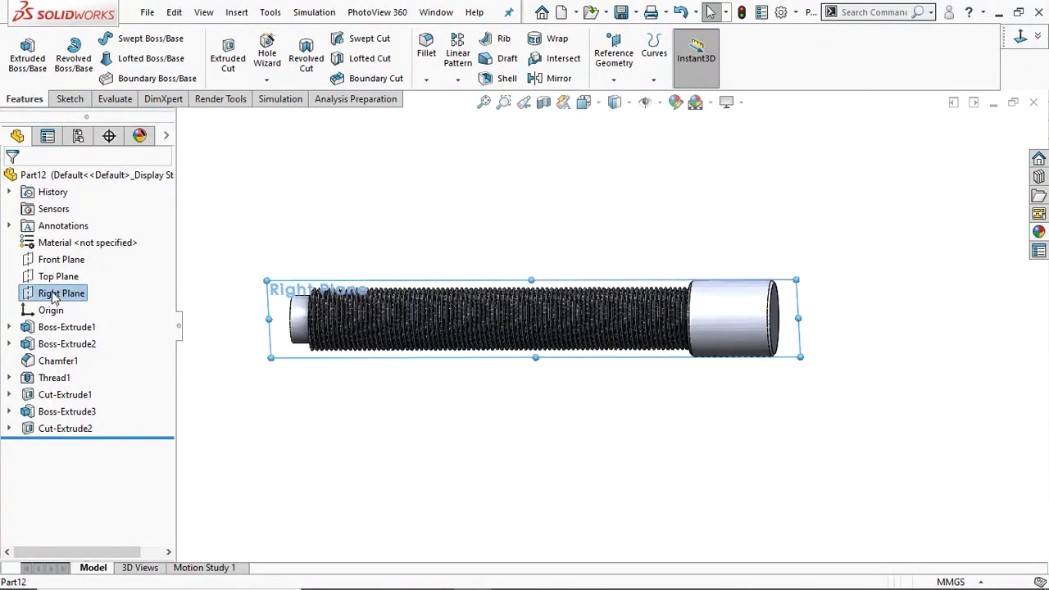
left_click(66, 271)
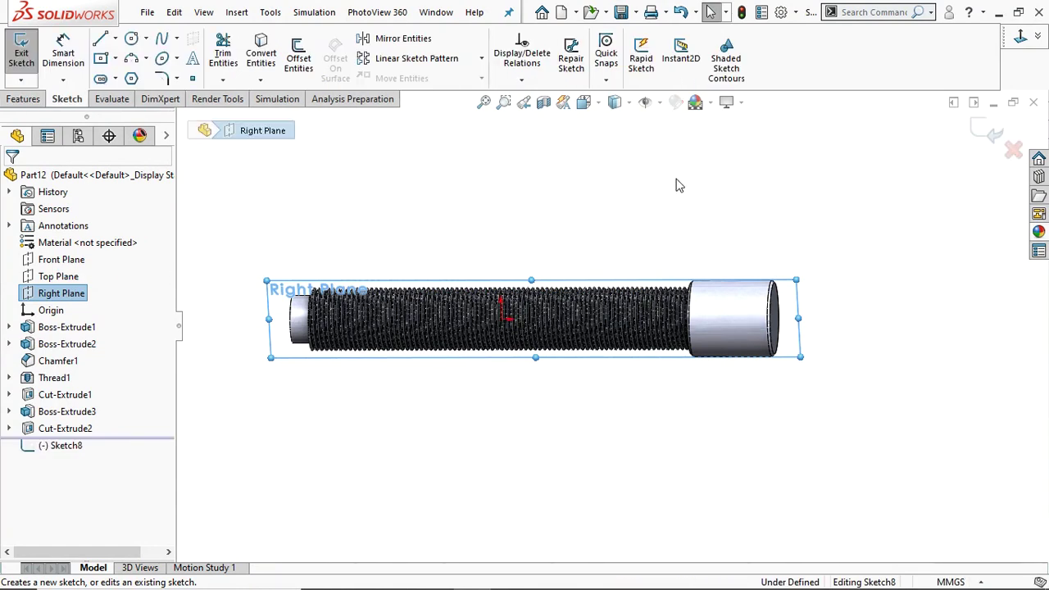
left_click(1022, 41)
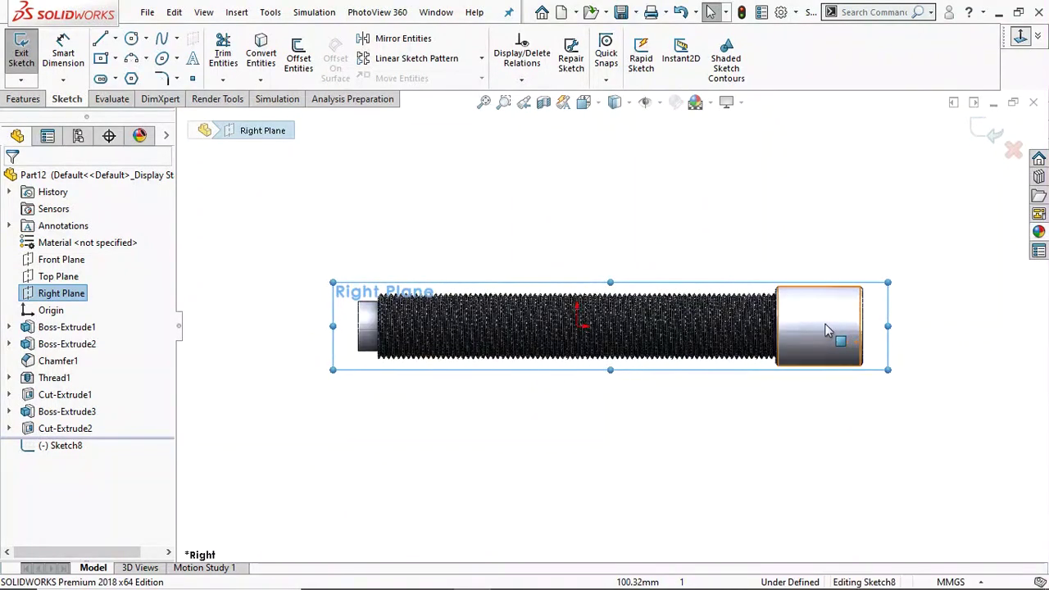
left_click(131, 41)
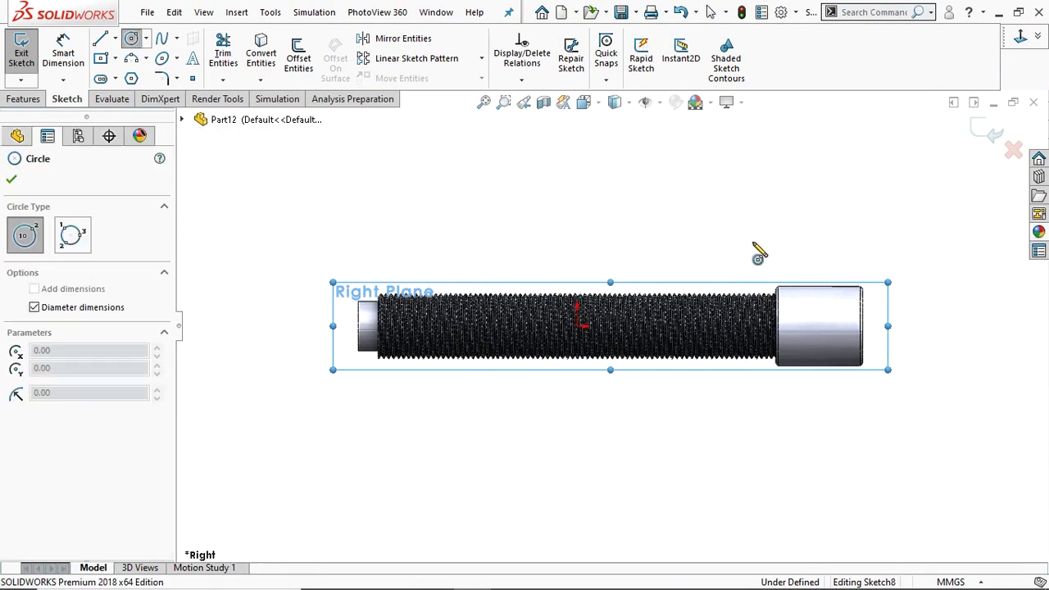
left_click(819, 327)
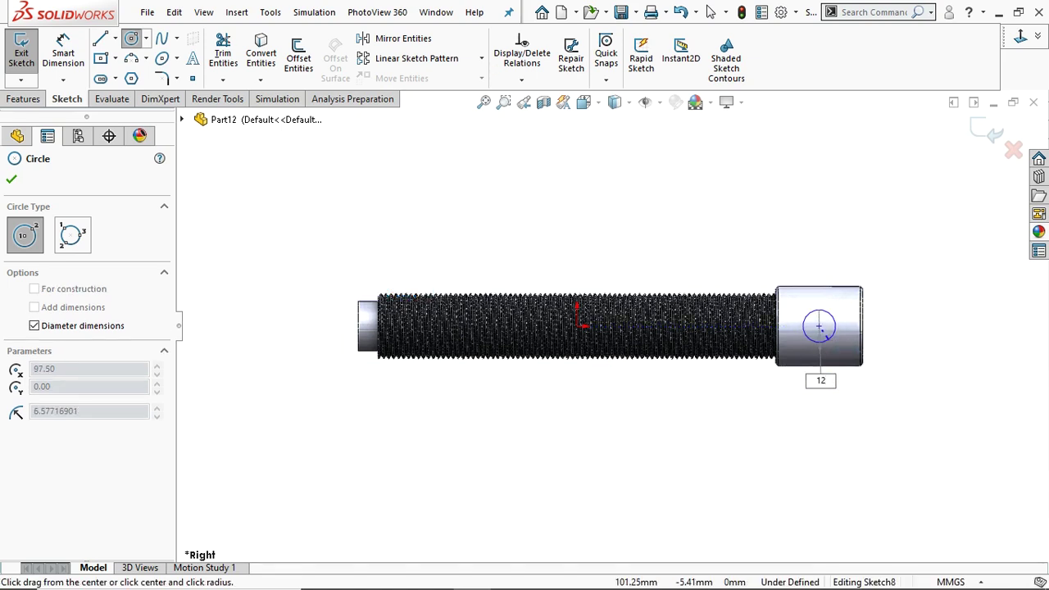
left_click(819, 342)
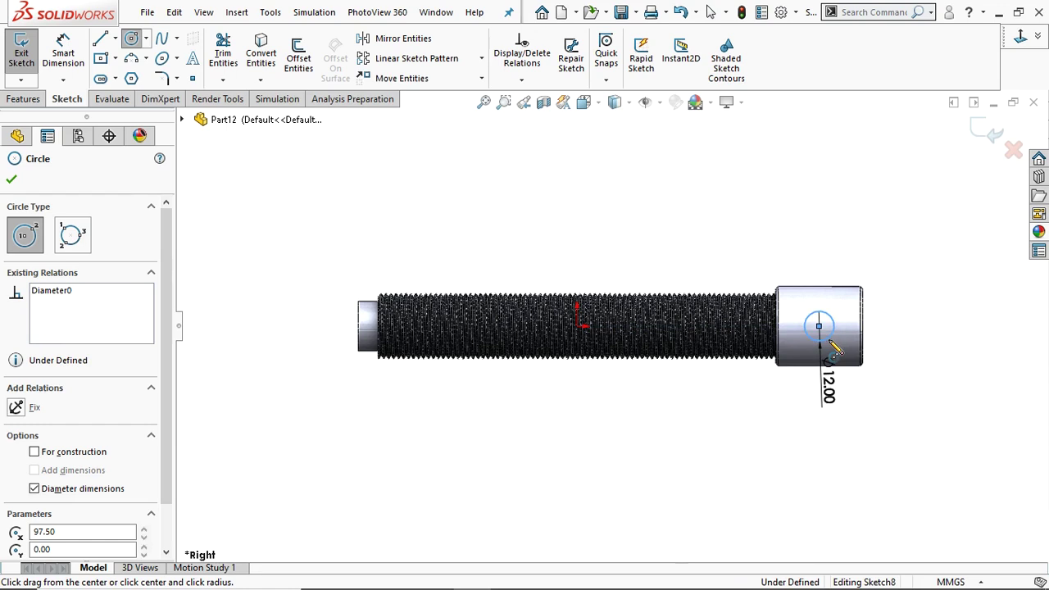
left_click(13, 182)
- Cut the 12 mm circle through the head with a Mid Plane Extruded Cut, increasing the depth past both sides of the head
left_click(24, 99)
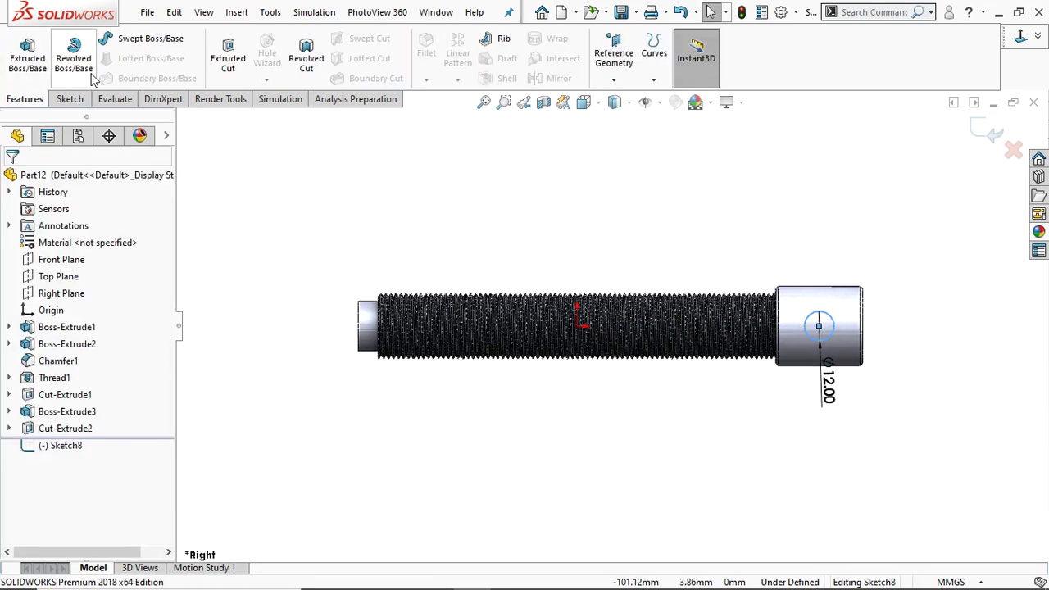
left_click(228, 59)
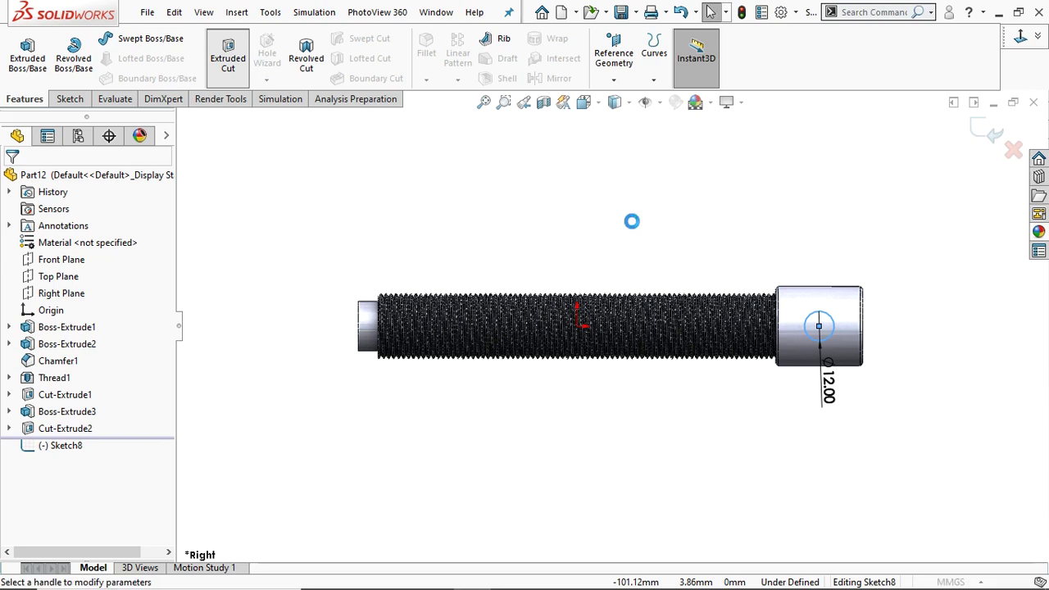
left_click(85, 274)
left_click(51, 365)
middle_click_drag(812, 410, 749, 368)
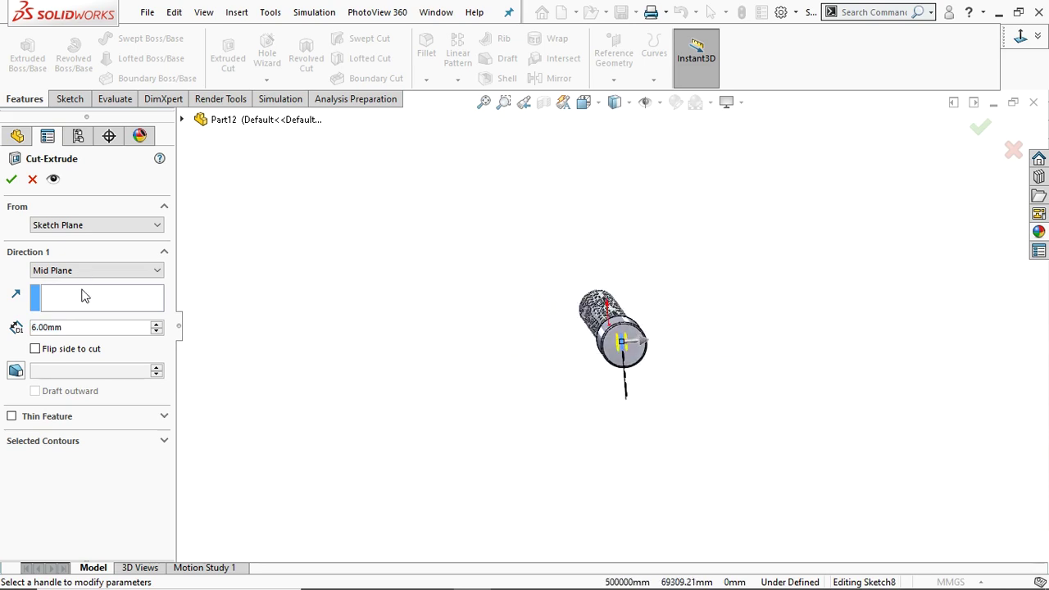
left_click(157, 324)
left_click(157, 324)
left_click(157, 325)
left_click(9, 180)
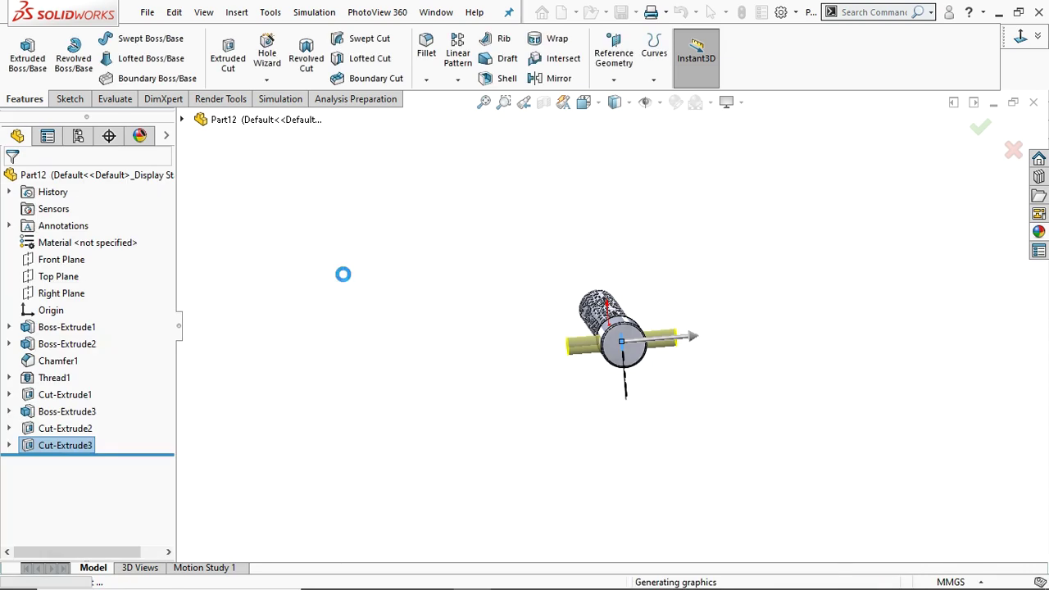
- Apply a metal appearance from the Steel category to the whole bolt body
middle_click_drag(689, 280, 611, 330)
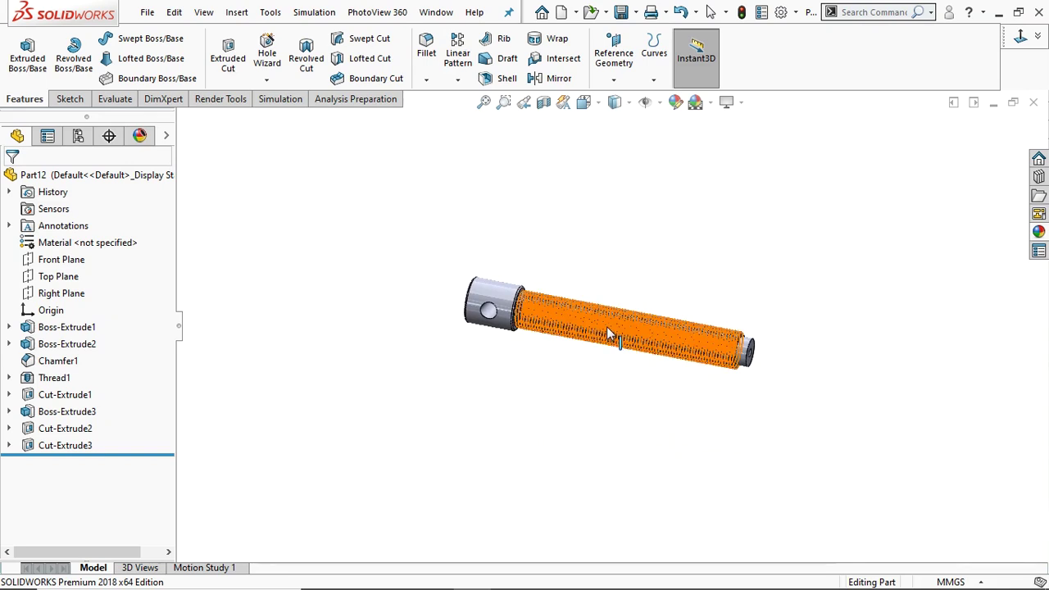
scroll(611, 330, "down", 2)
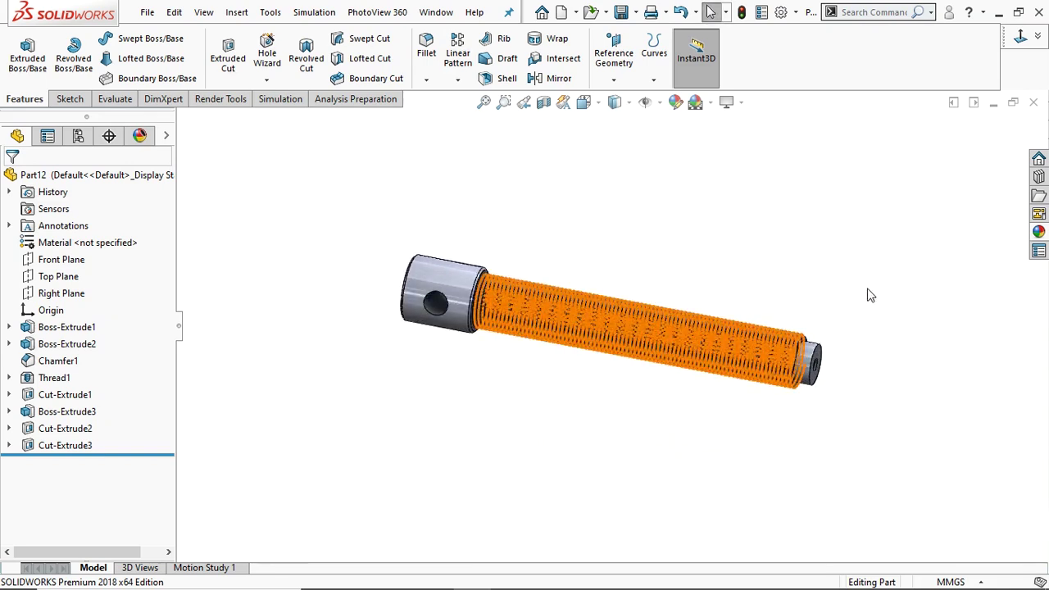
left_click(1038, 231)
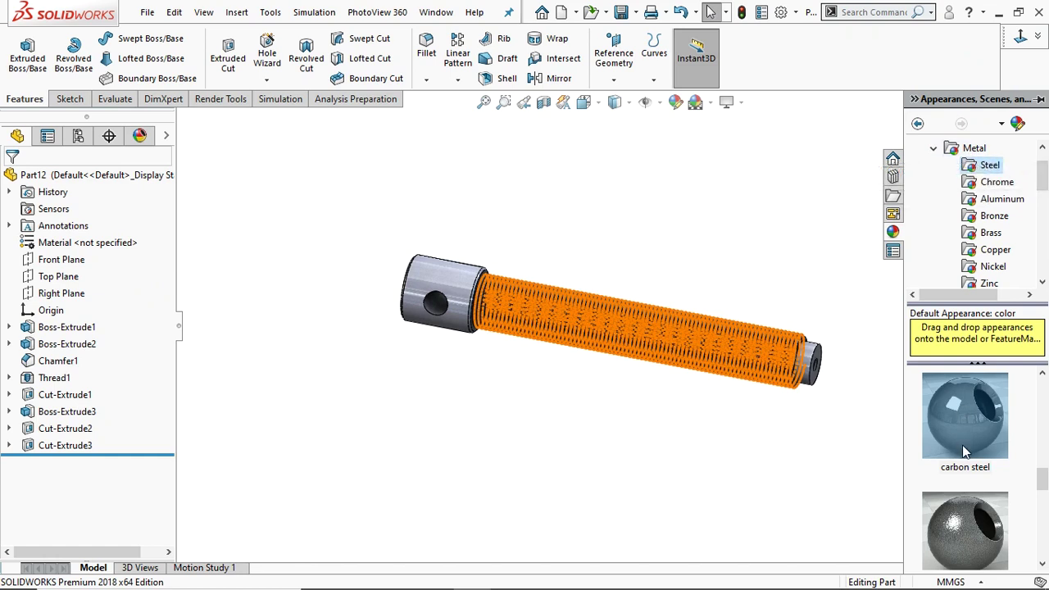
scroll(964, 446, "down", 3)
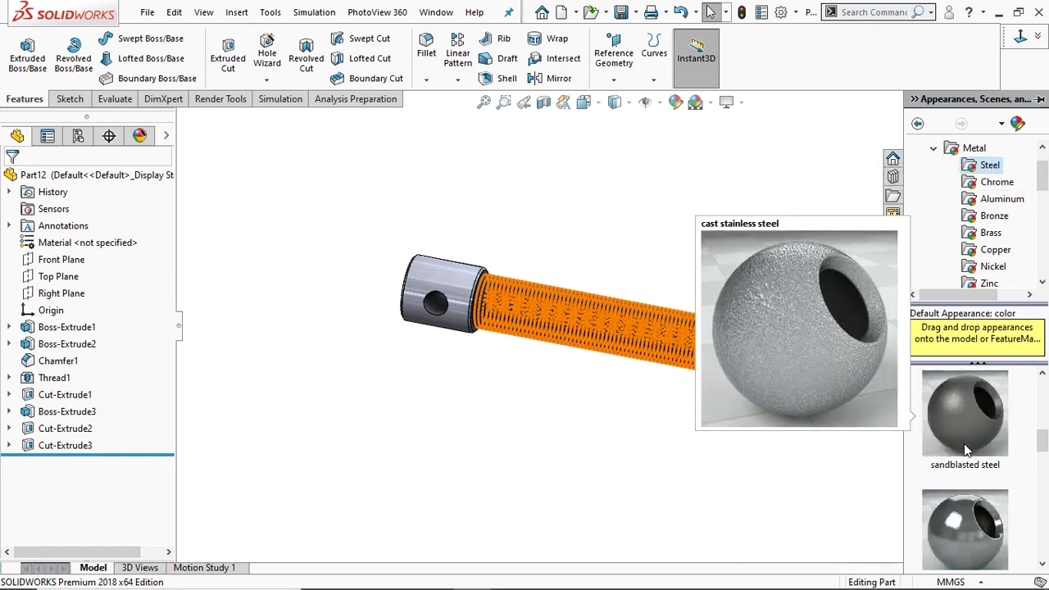
scroll(964, 444, "down", 1)
left_click_drag(968, 451, 627, 320)
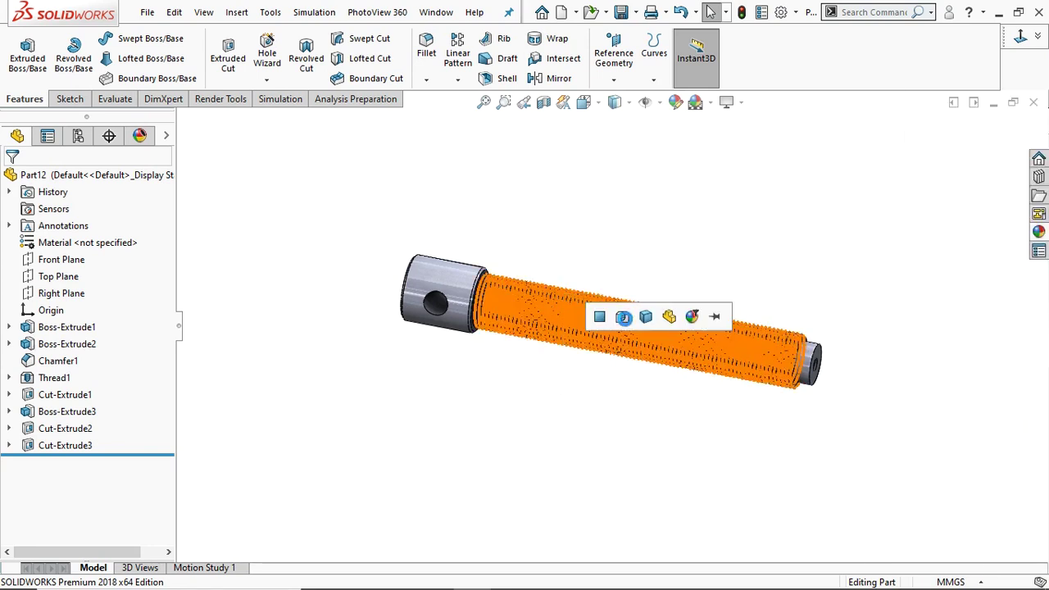
left_click(646, 318)
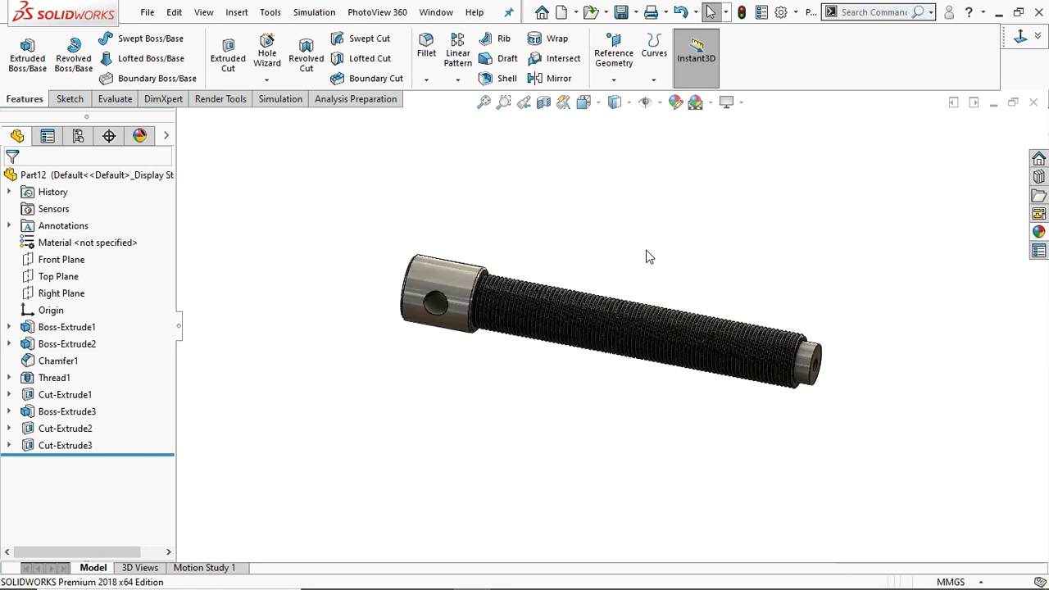
- Save the bolt part in the C-CLAMP folder under the file name "part 2 screw"
middle_click_drag(781, 302, 632, 273)
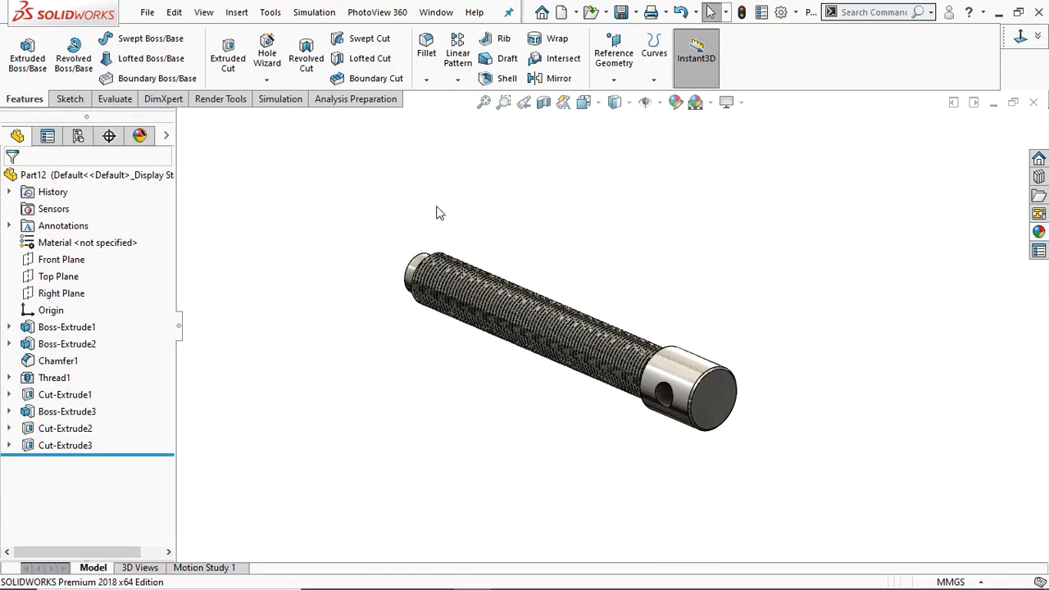
left_click(147, 12)
left_click(176, 178)
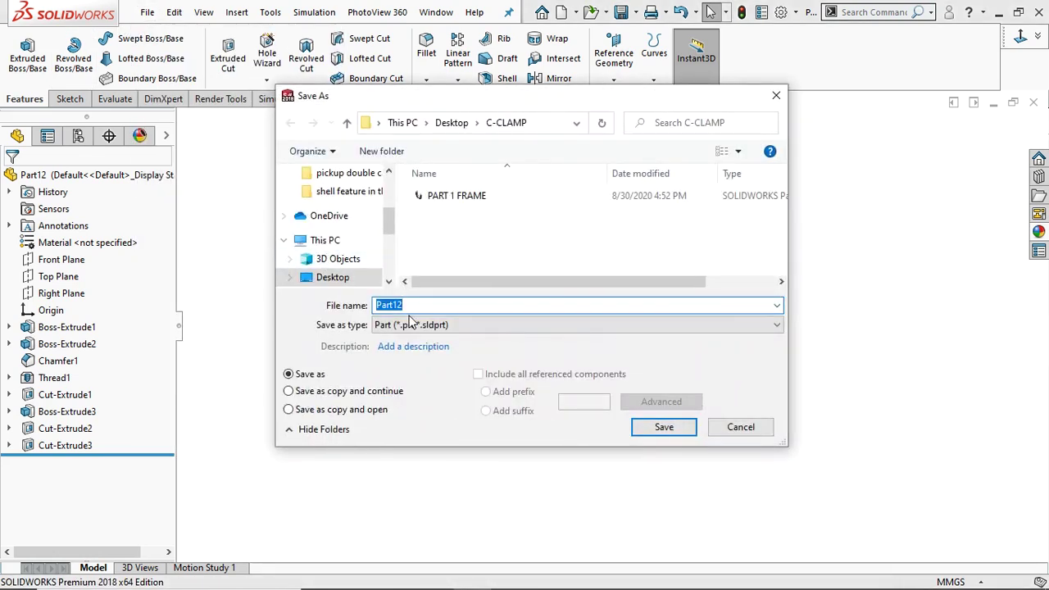
type("pa")
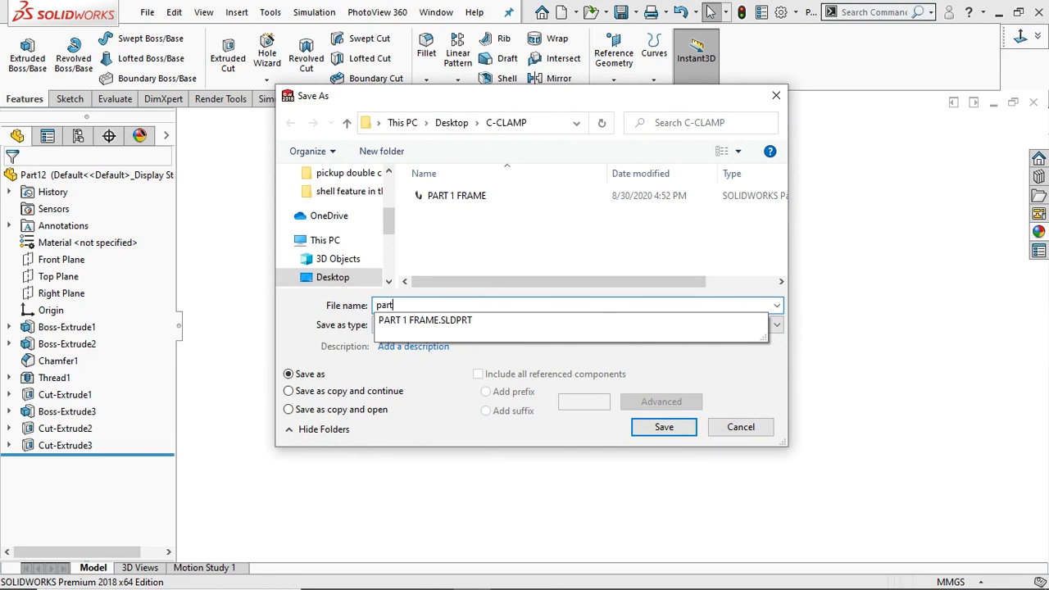
type("rt 2 screw")
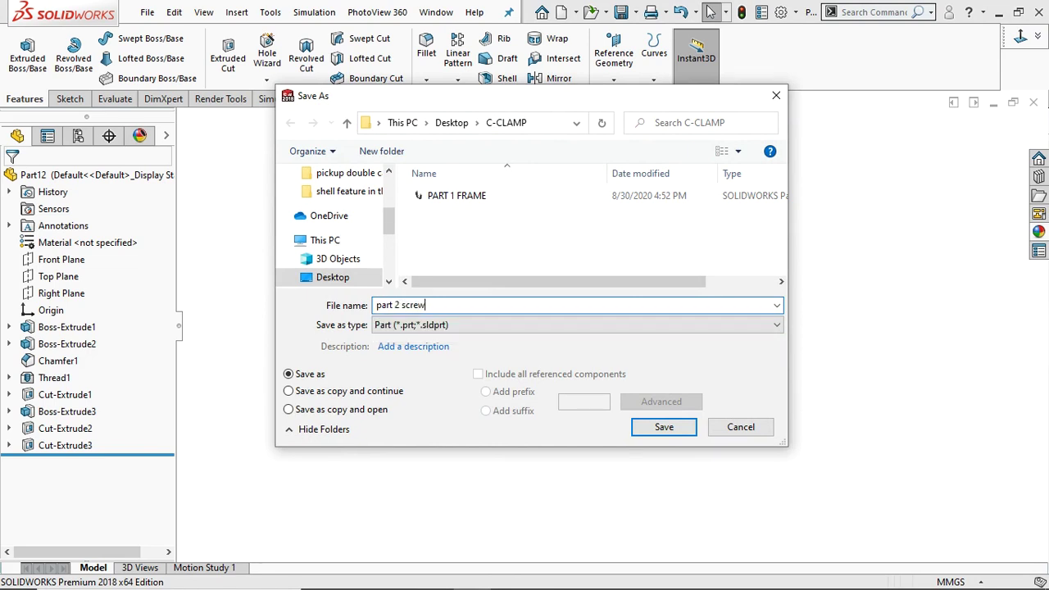
left_click(664, 426)
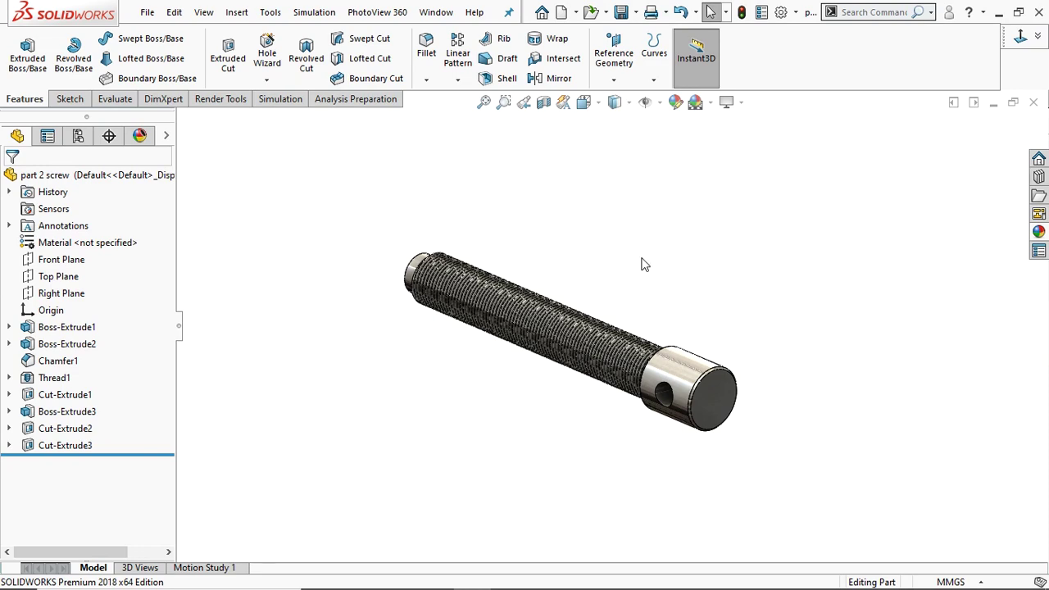
- Start a new part and sketch a 12 mm diameter circle centred on the origin of the Front Plane
key("ctrl+n")
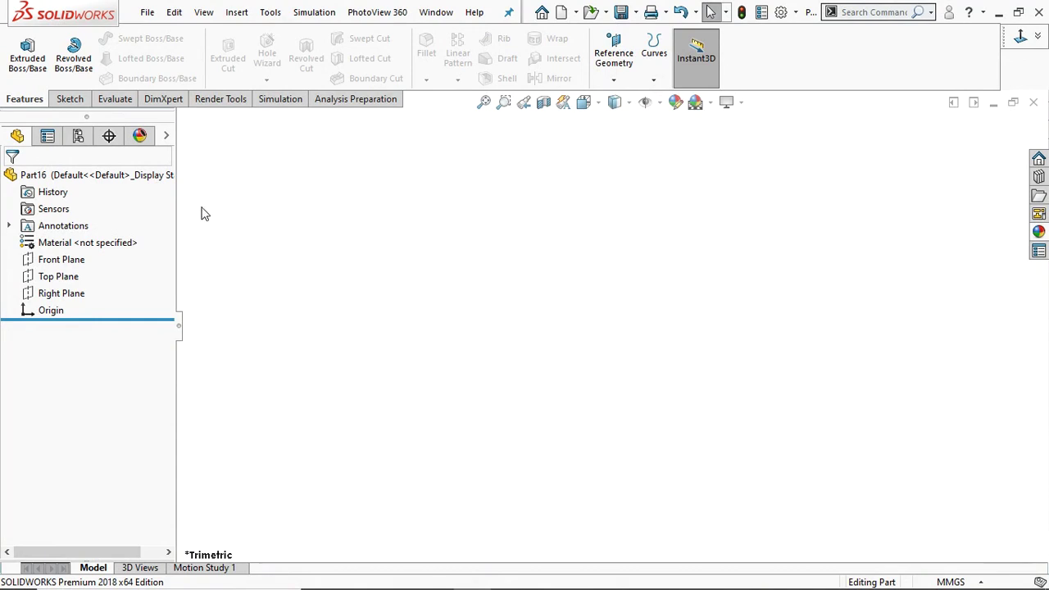
left_click(49, 261)
left_click(54, 234)
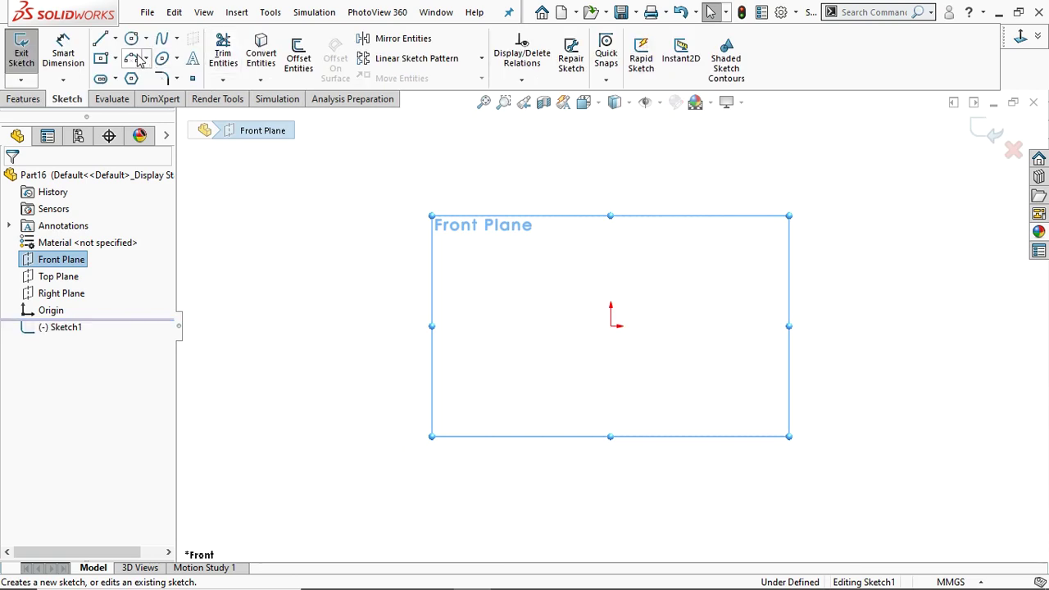
left_click(131, 38)
left_click(611, 325)
left_click(629, 350)
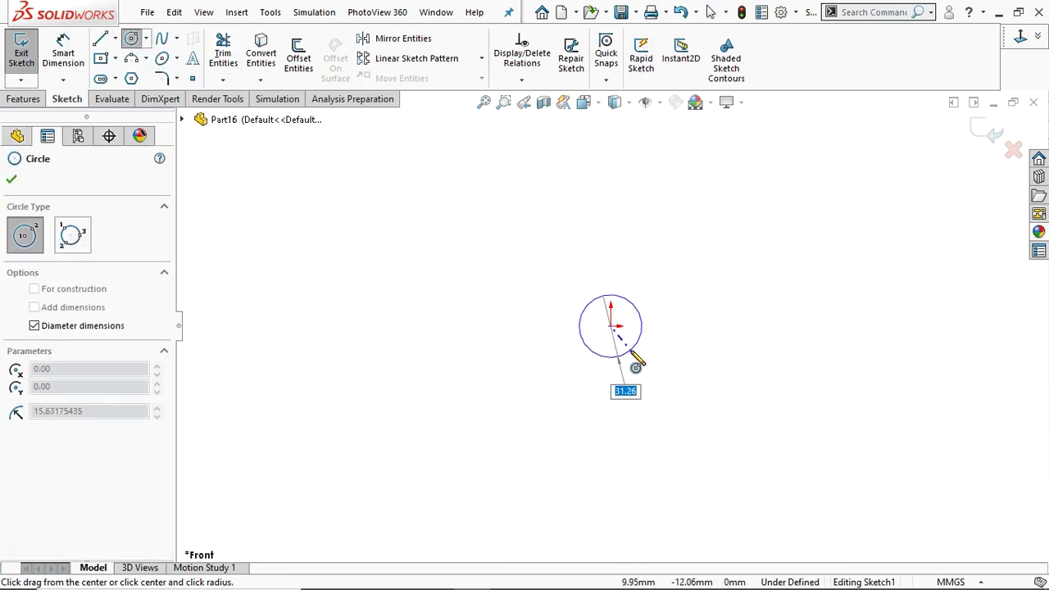
type("12")
key("Return")
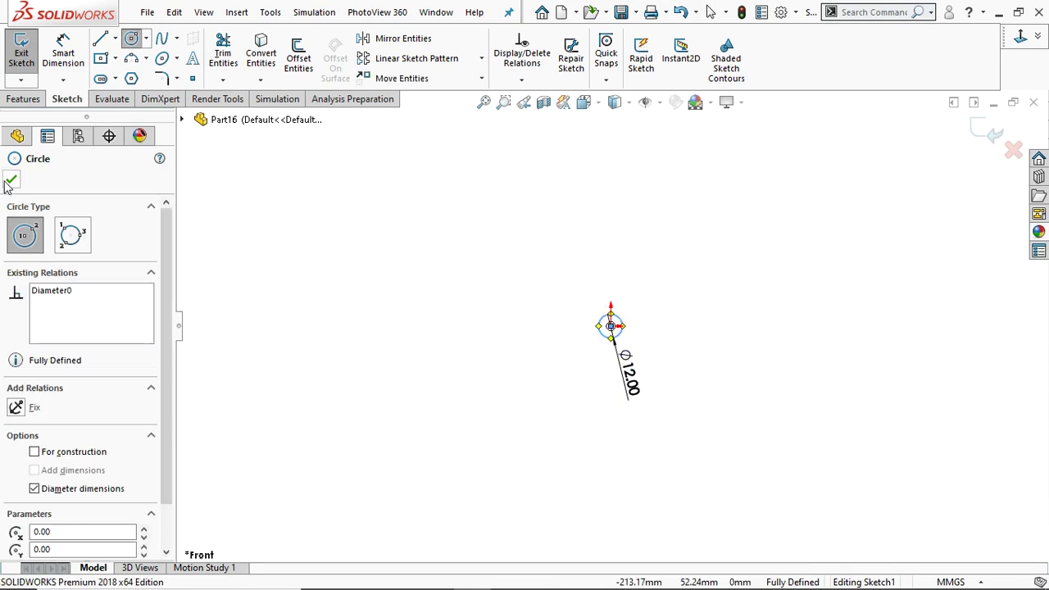
left_click(9, 182)
- Extrude the 12 mm circle as a Mid Plane boss with a depth of 200 mm
left_click(23, 99)
left_click(27, 53)
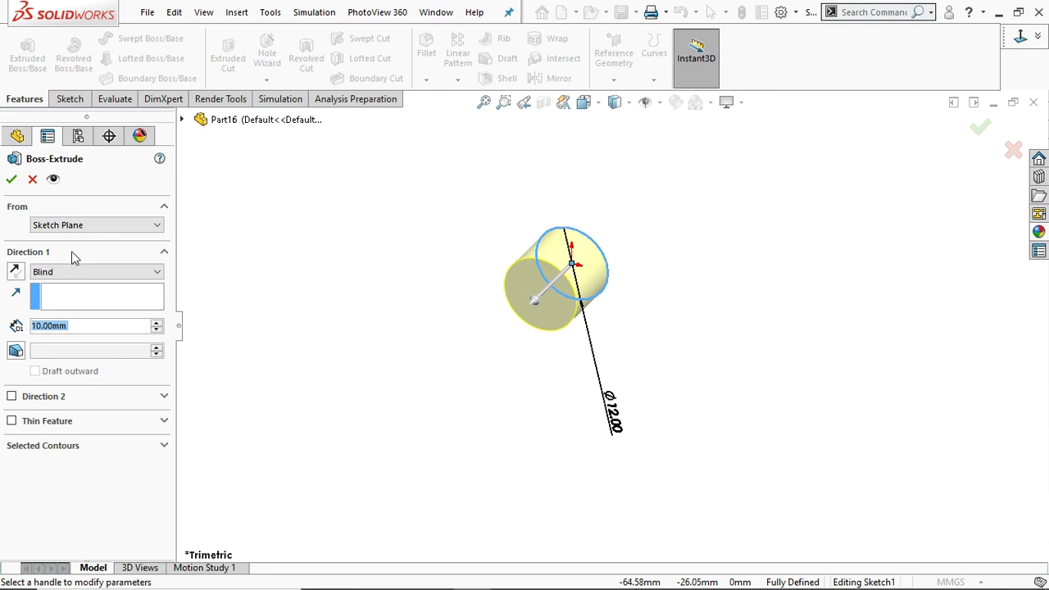
left_click(75, 271)
left_click(66, 336)
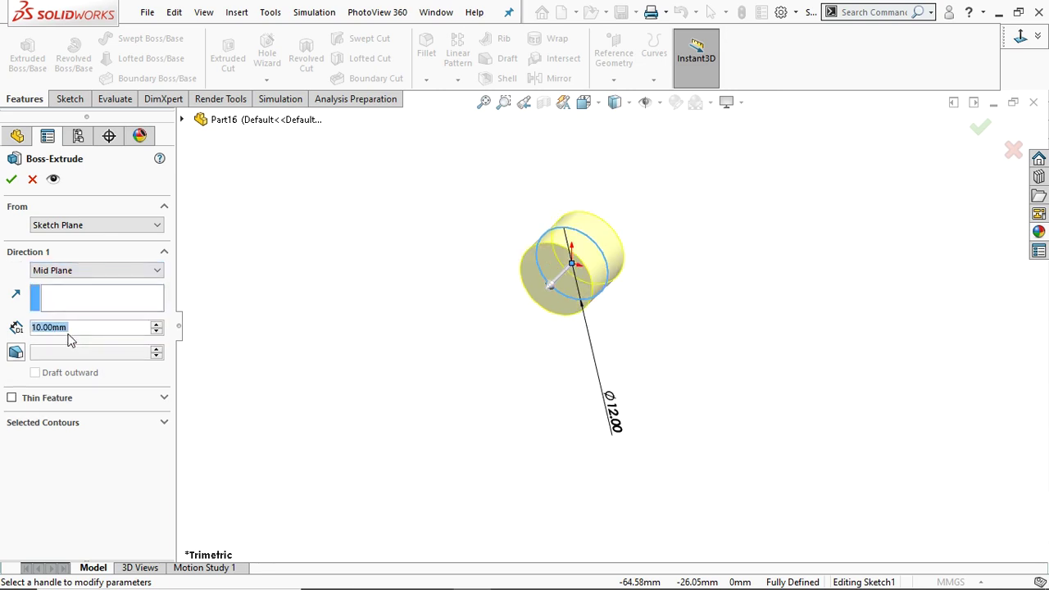
type("200")
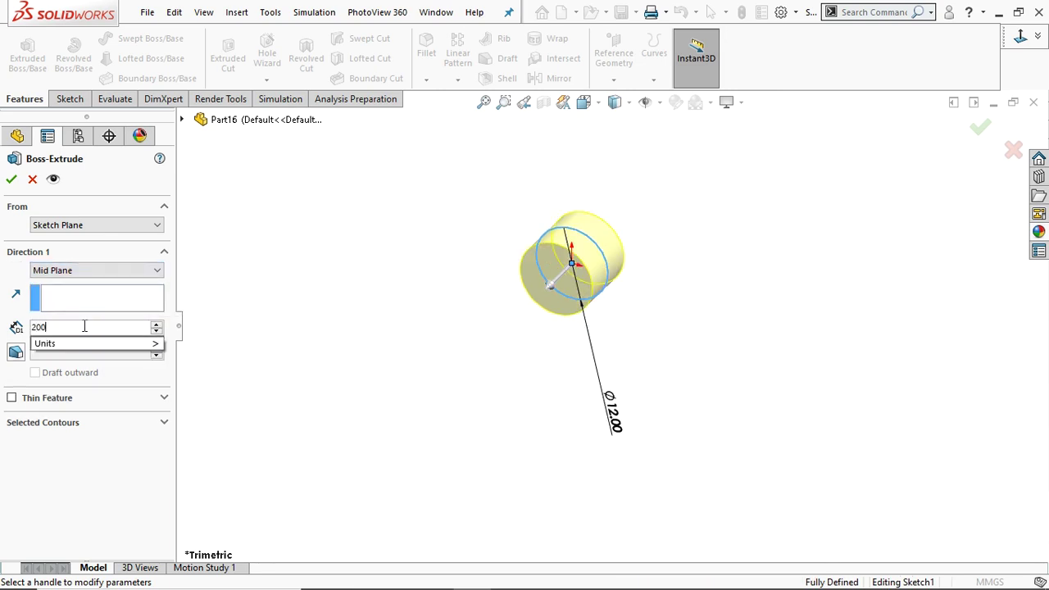
key("Return")
scroll(596, 279, "up", 5)
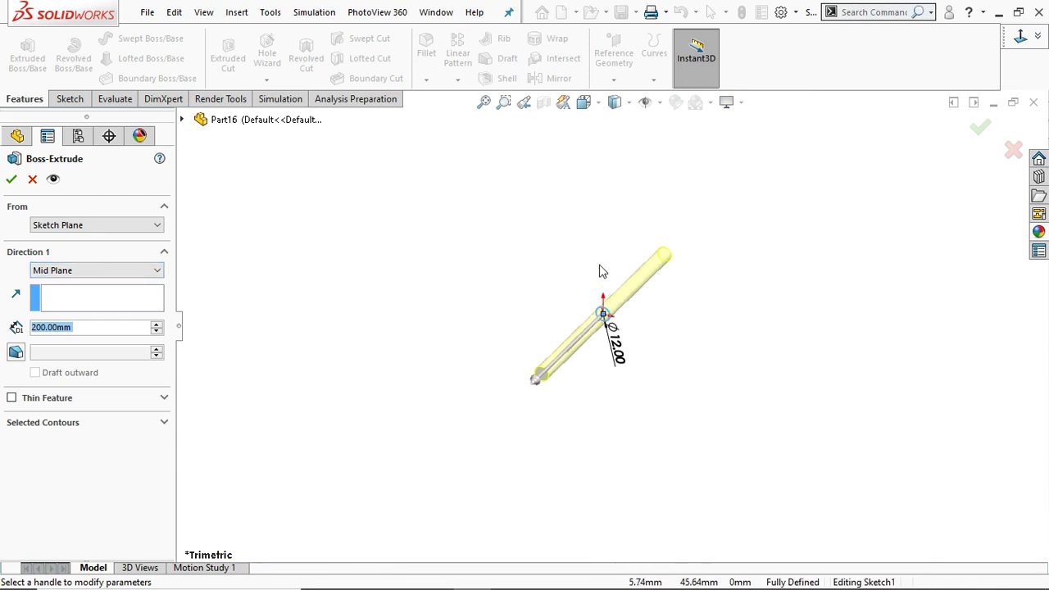
left_click(13, 180)
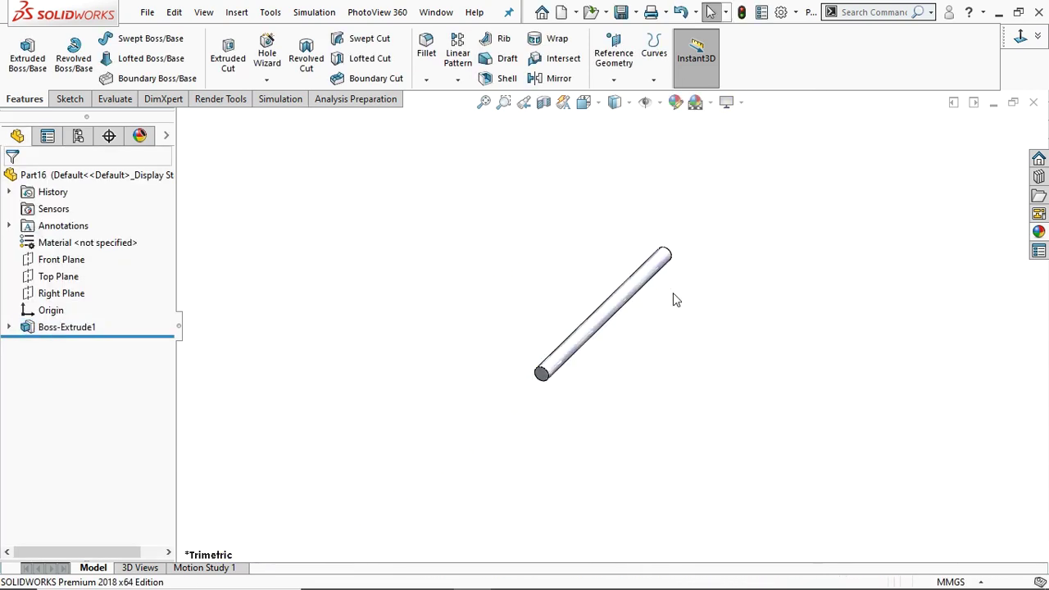
- Sketch a 20 mm diameter circle on one end face of the rod, concentric with the rod
middle_click_drag(699, 276, 586, 401)
scroll(648, 302, "down", 4)
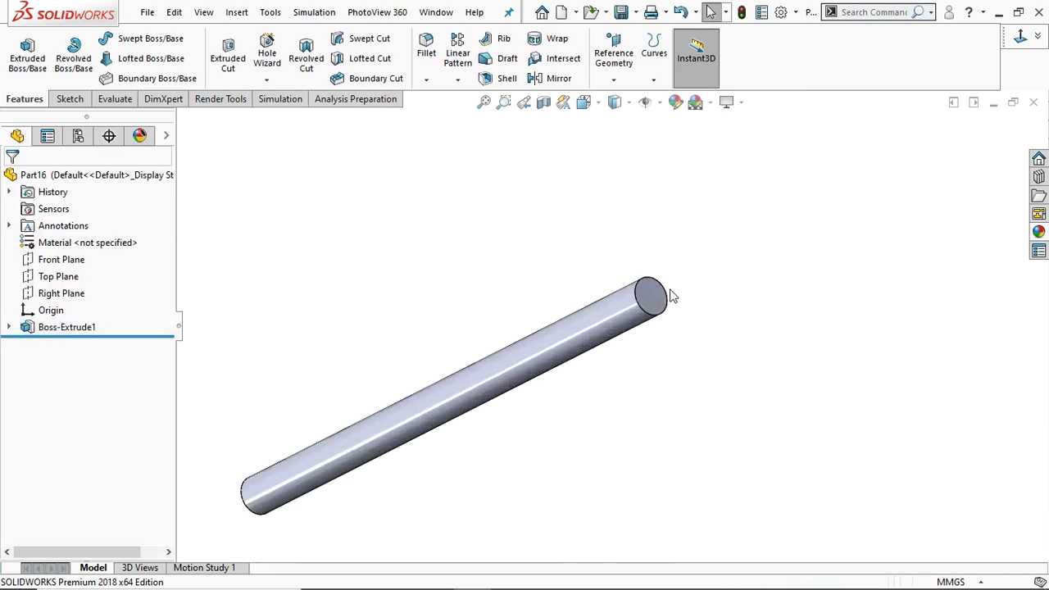
left_click(648, 302)
left_click(710, 249)
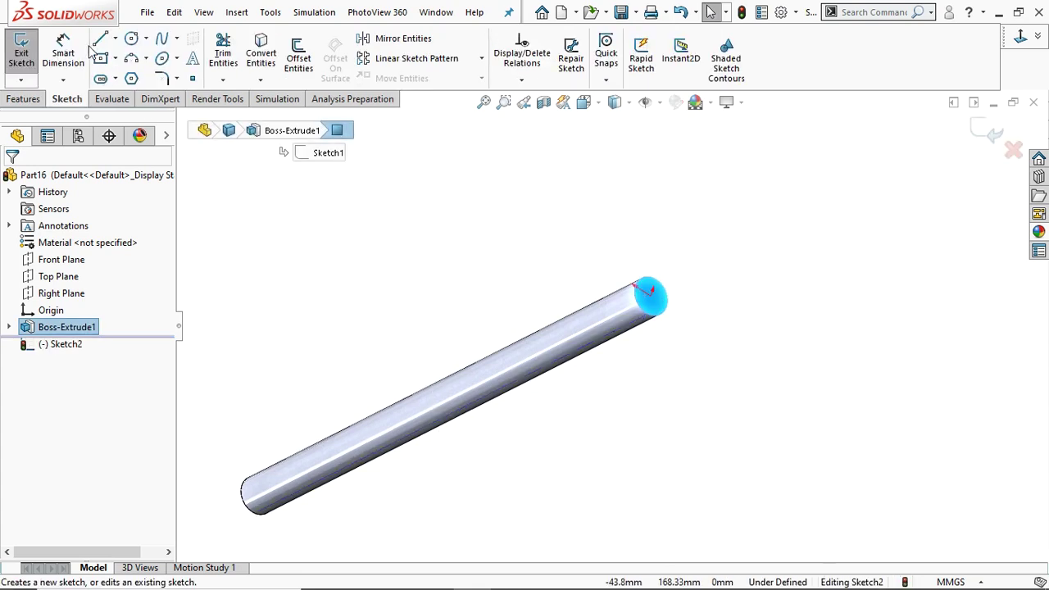
left_click(131, 39)
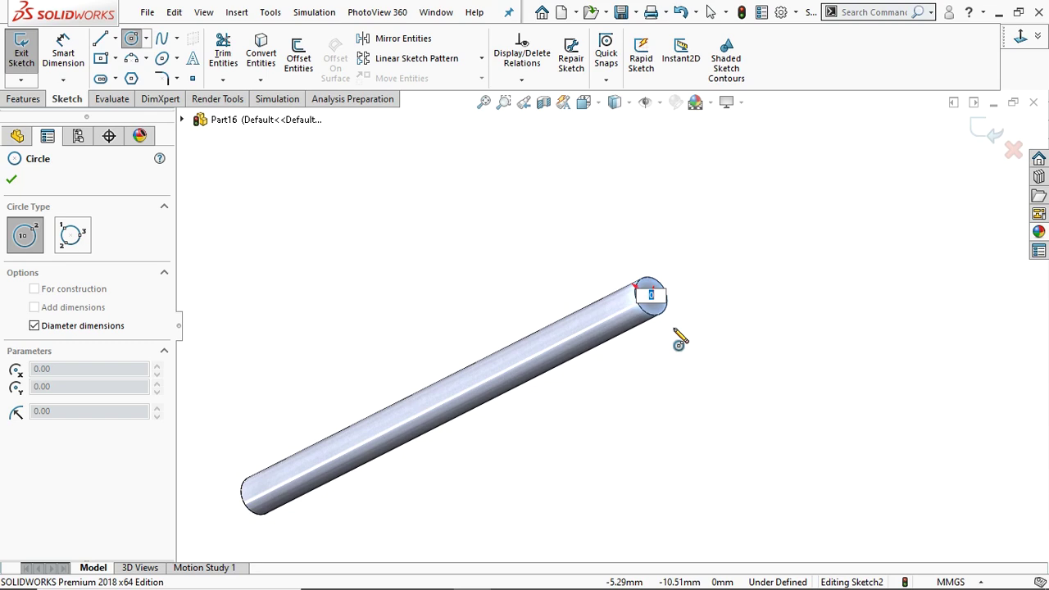
key("Return")
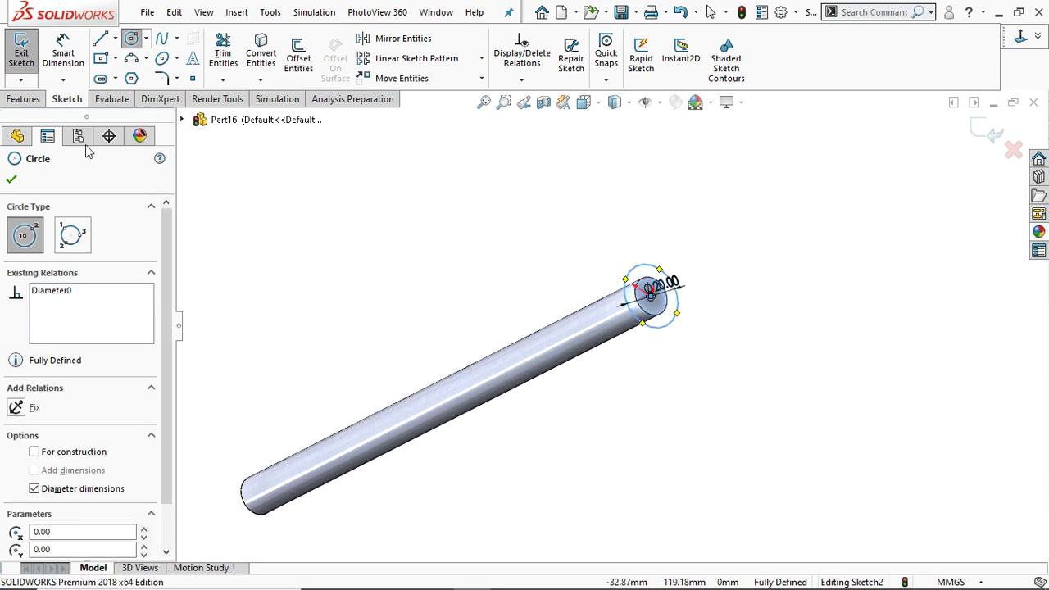
left_click(11, 179)
- Extrude the 20 mm circle outward from the rod's end as a Blind boss 10 mm deep, merged with the rod
left_click(23, 98)
left_click(23, 72)
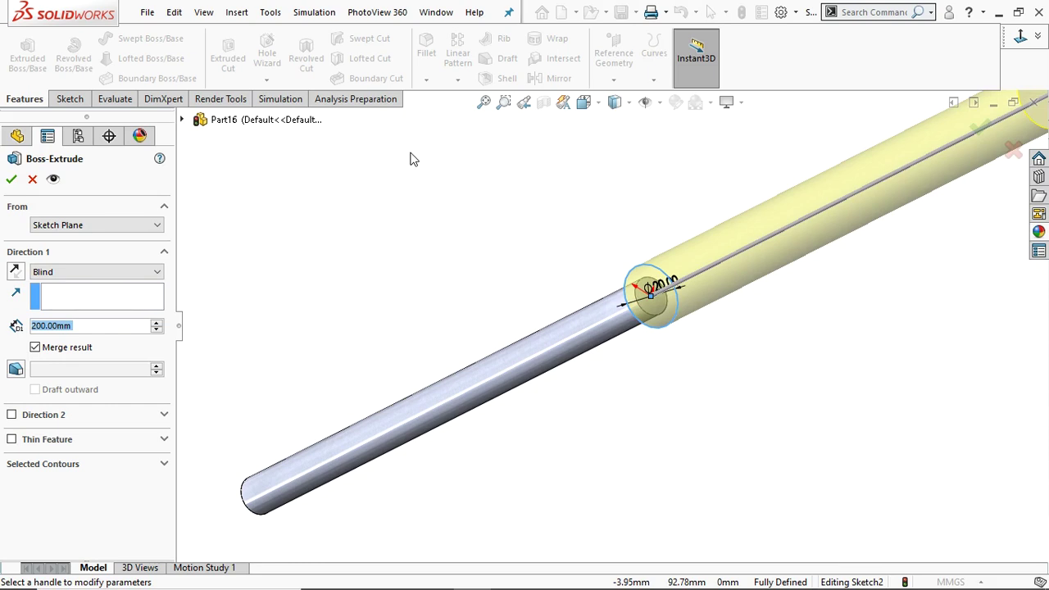
type("10")
key("Return")
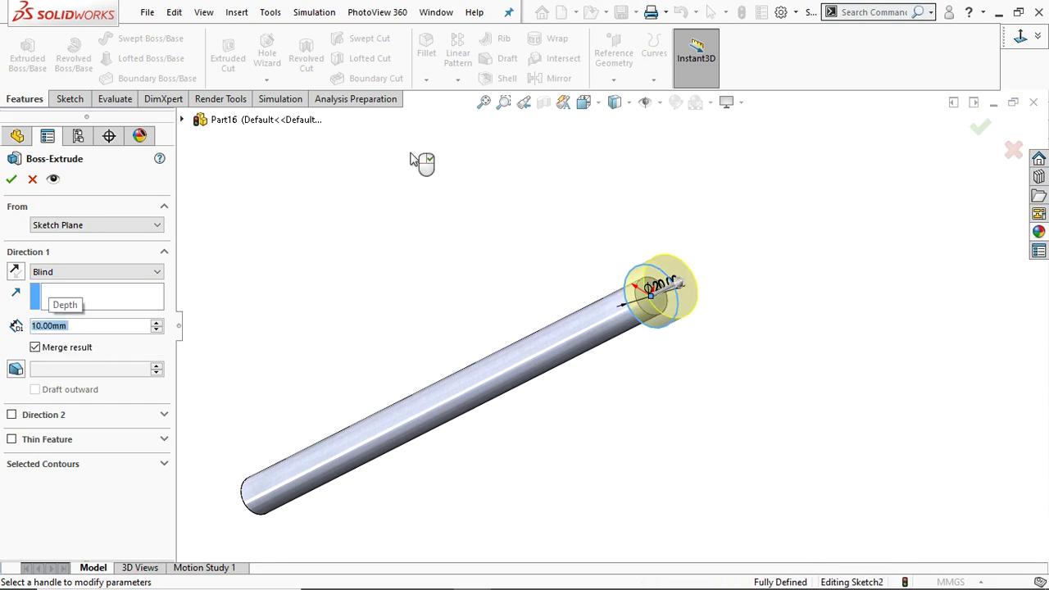
left_click(12, 180)
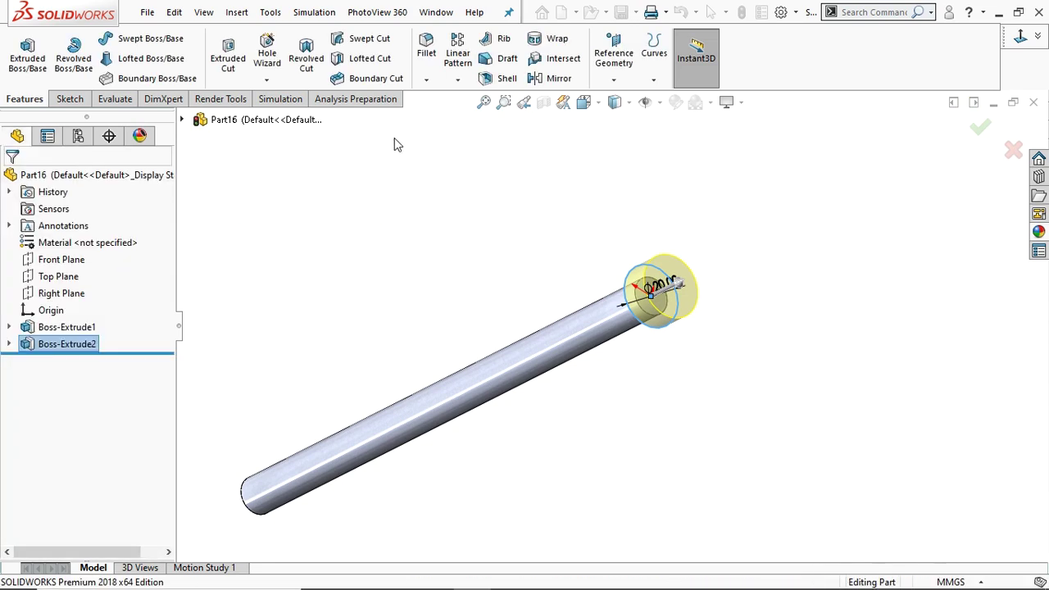
- Chamfer both outer circular edges of the 20 mm head with a 1 mm distance at 45 degrees
left_click(427, 81)
left_click(435, 115)
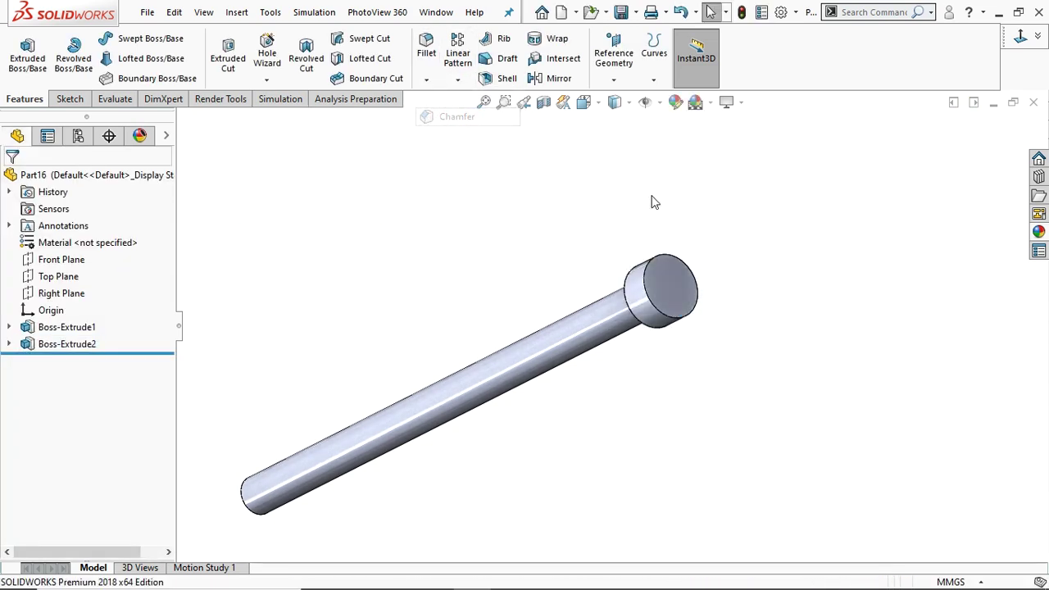
left_click(649, 261)
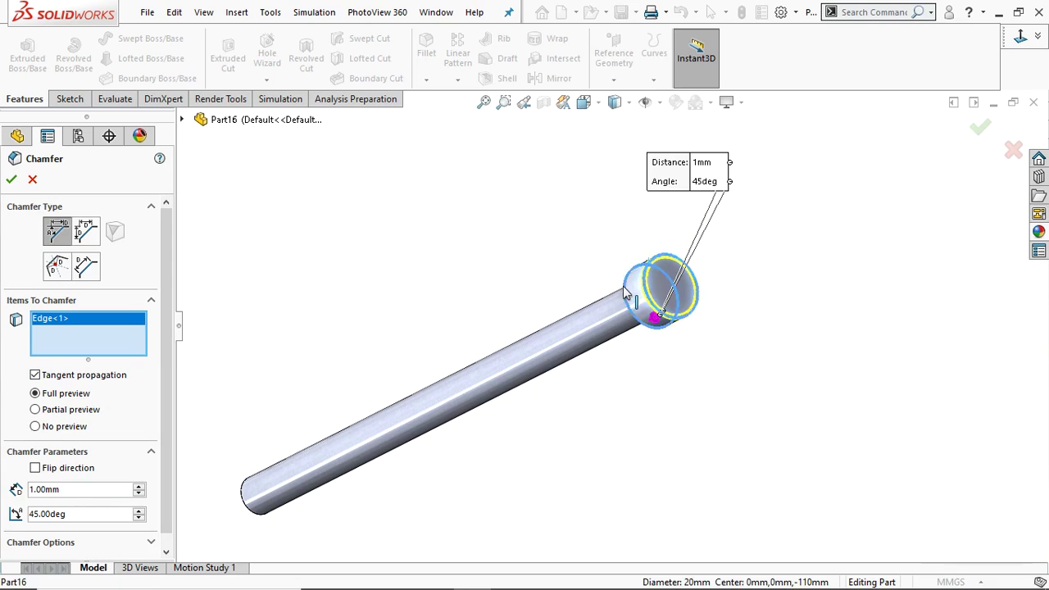
left_click(628, 288)
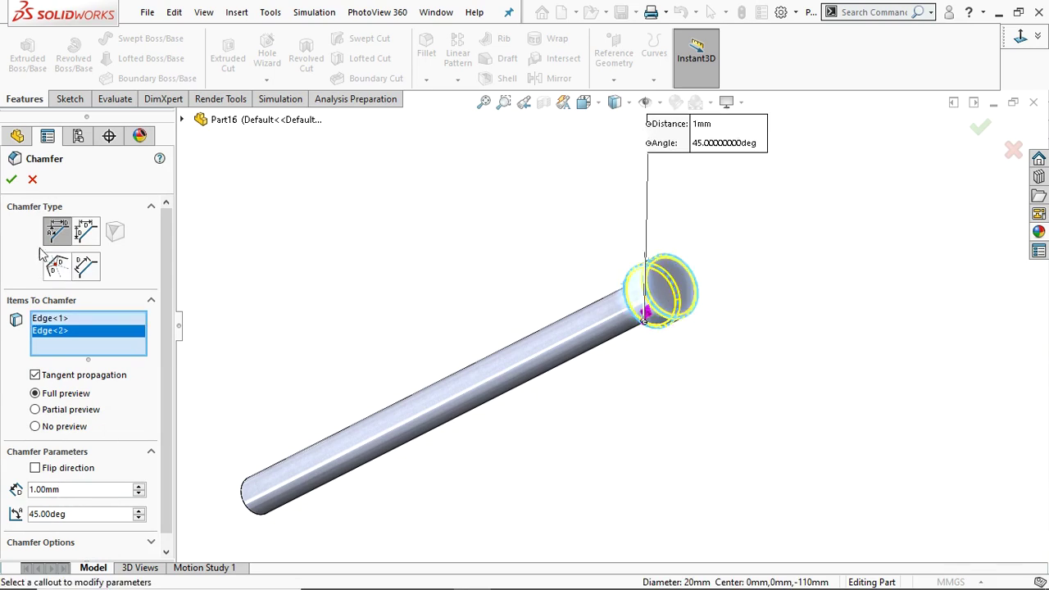
left_click(11, 182)
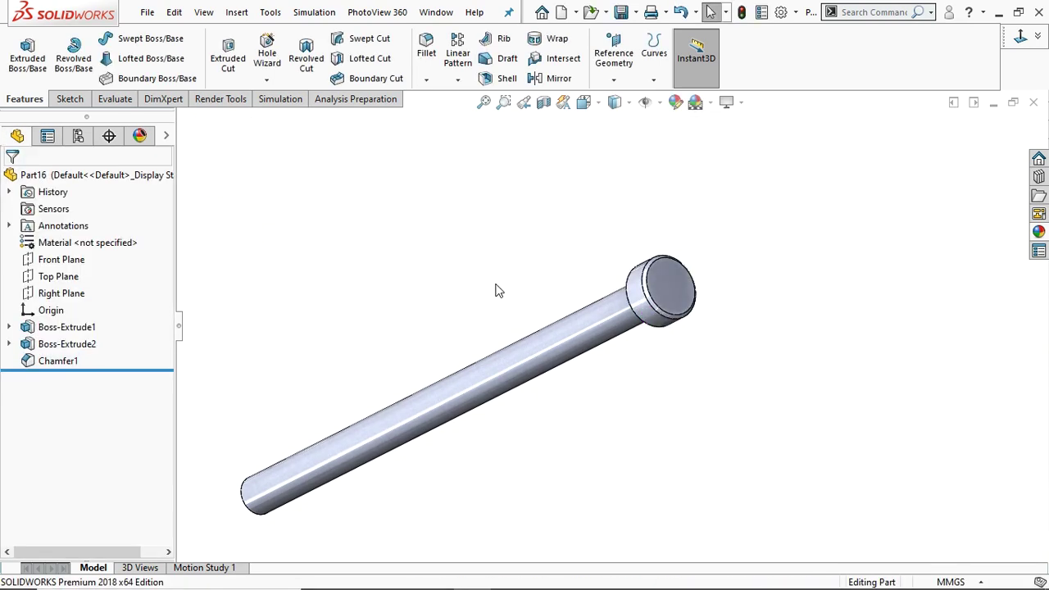
- Sketch a 3 mm diameter circle on the Right Plane, on the rod's axis near its free end, about 94 mm from the origin
middle_click_drag(638, 280, 639, 363)
left_click(66, 293)
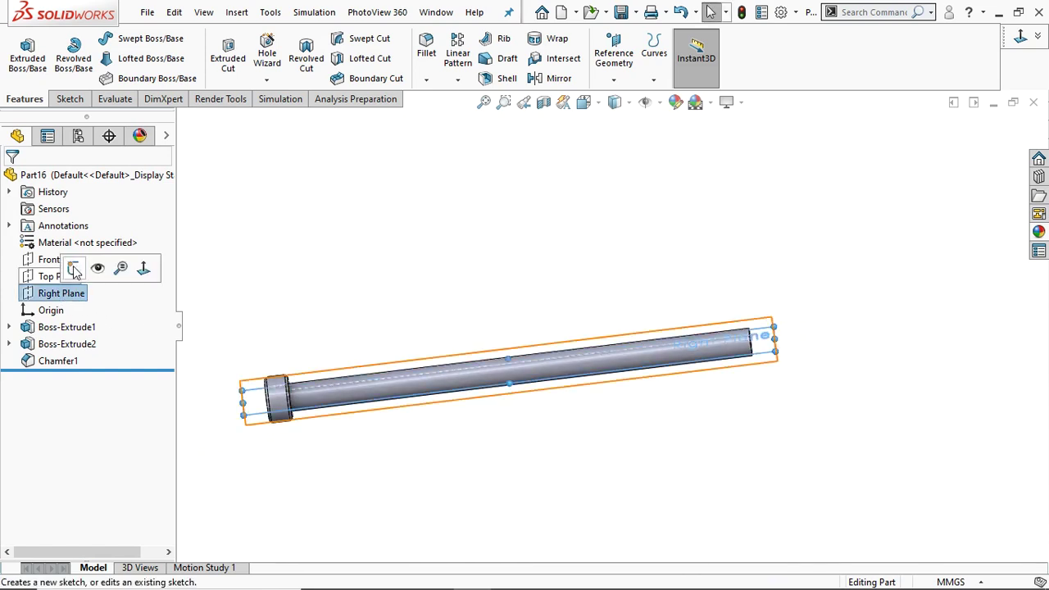
left_click(73, 270)
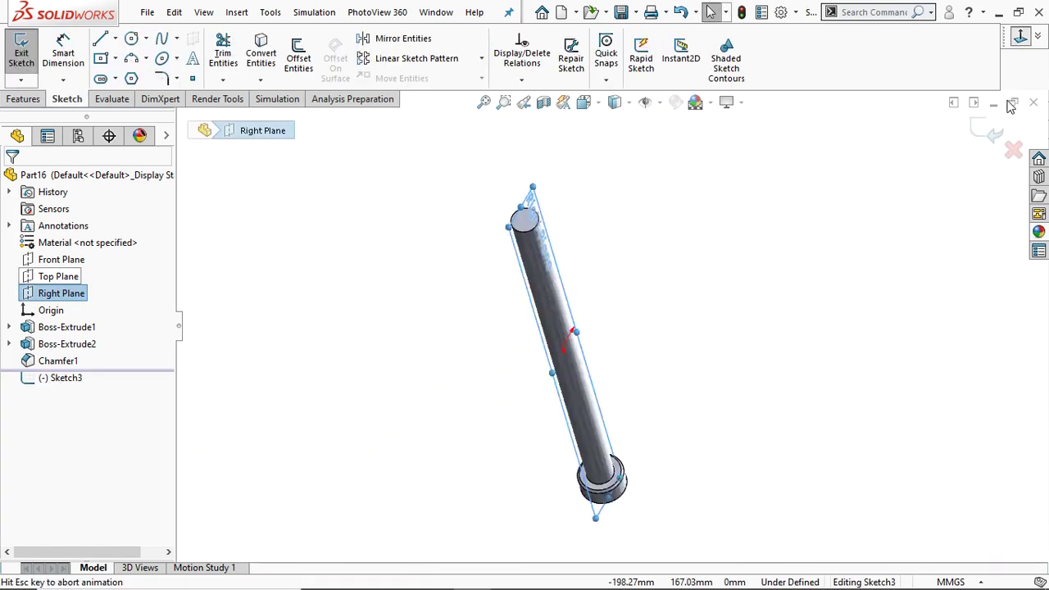
scroll(394, 326, "down", 5)
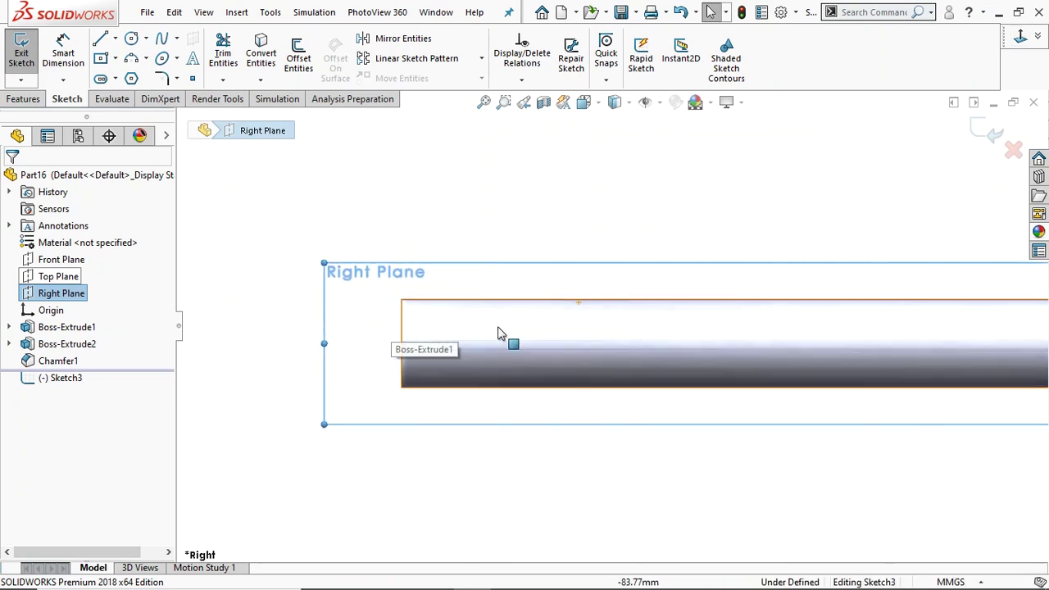
left_click(132, 40)
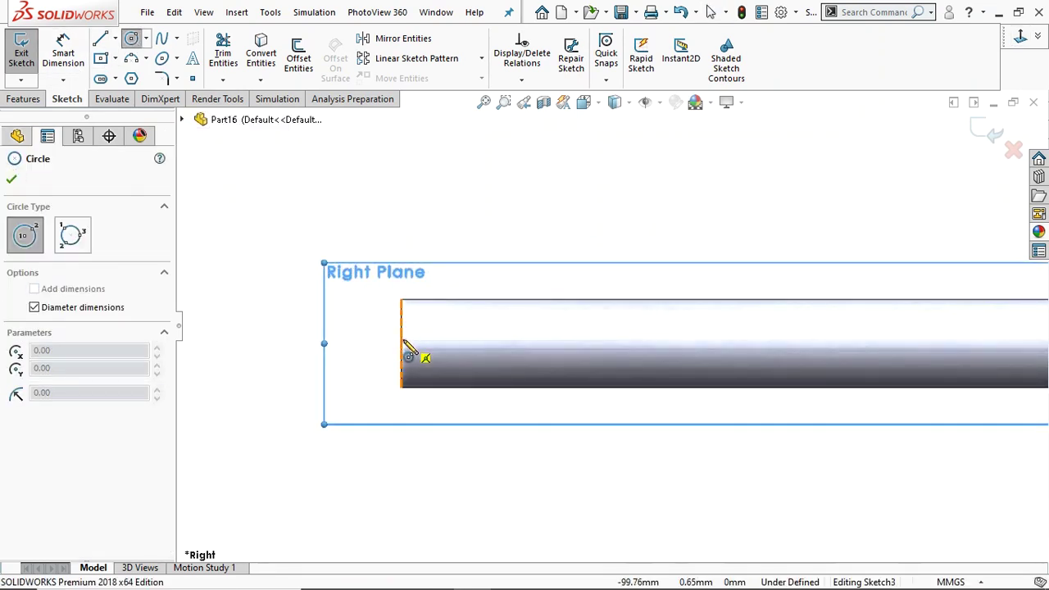
left_click(447, 343)
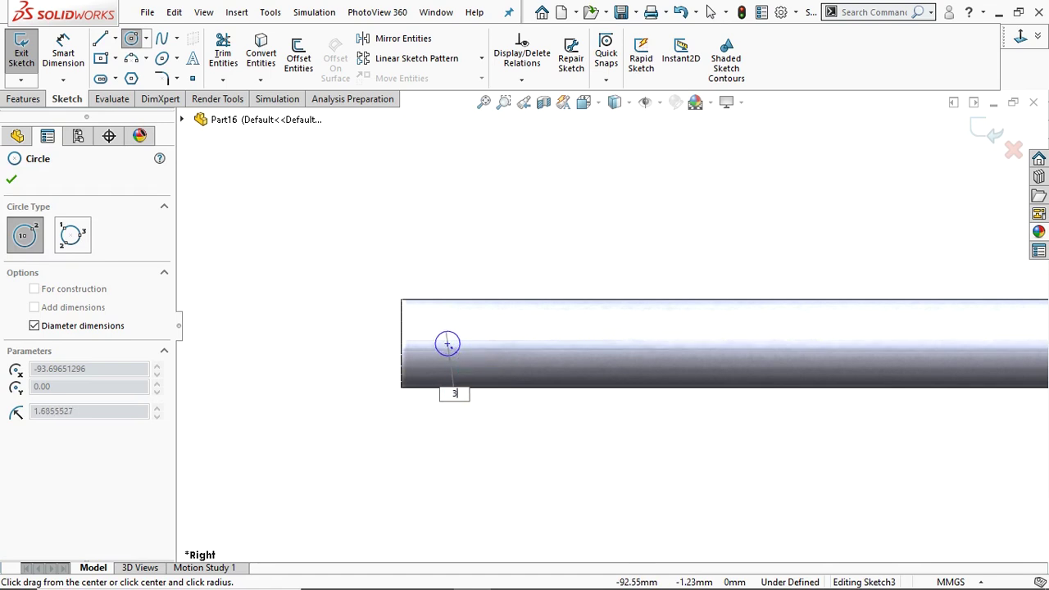
type("3")
key("Return")
left_click(11, 180)
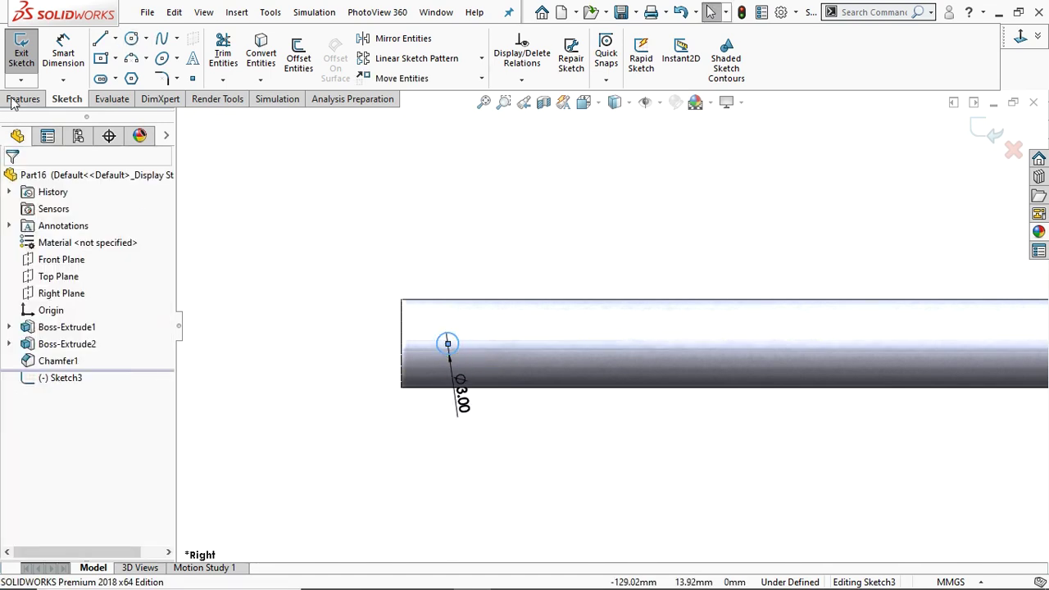
- Cut the 3 mm circle through the rod with a Mid Plane Extruded Cut, setting the depth to 40 mm
left_click(21, 99)
left_click(252, 61)
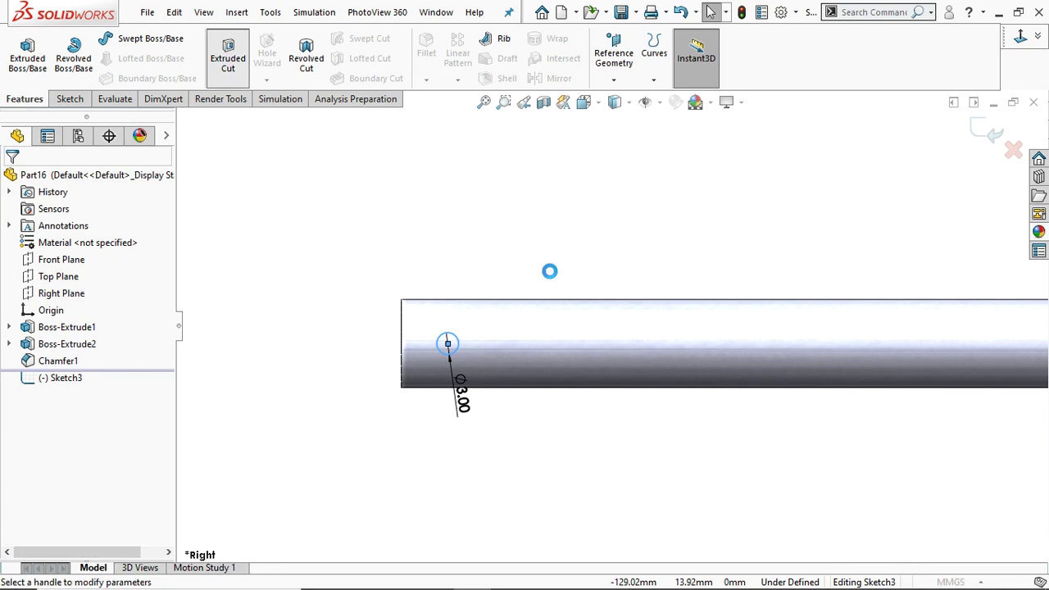
left_click(117, 273)
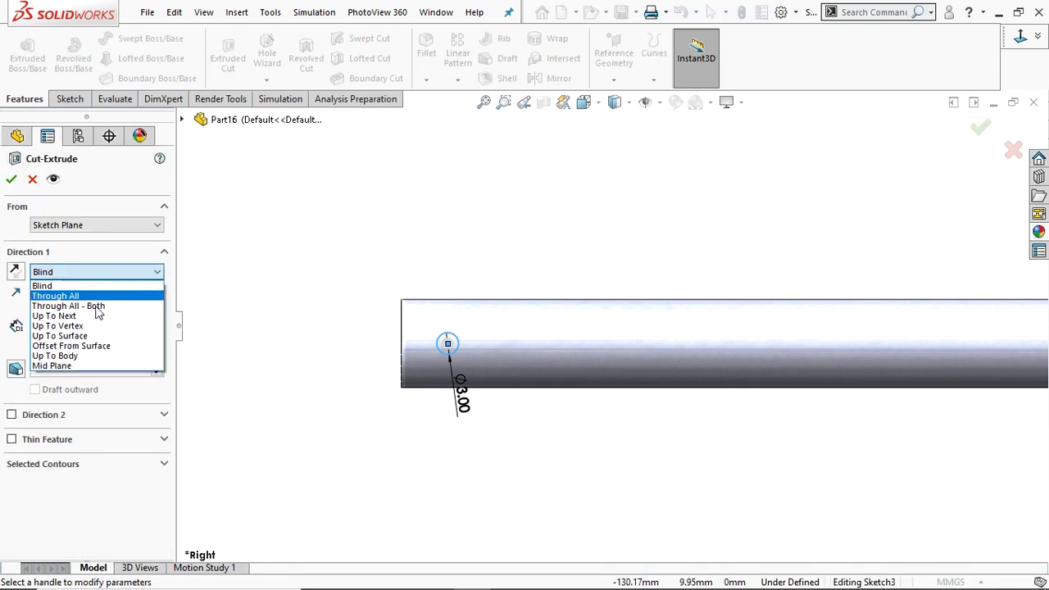
left_click(85, 367)
scroll(438, 317, "up", 3)
middle_click_drag(498, 244, 583, 281)
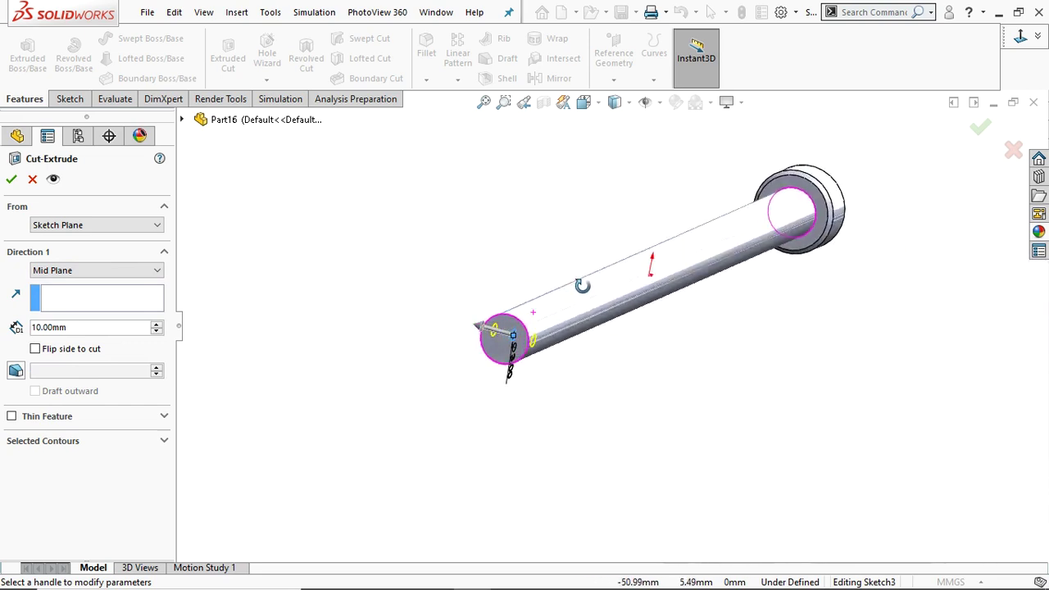
left_click(158, 325)
left_click(157, 326)
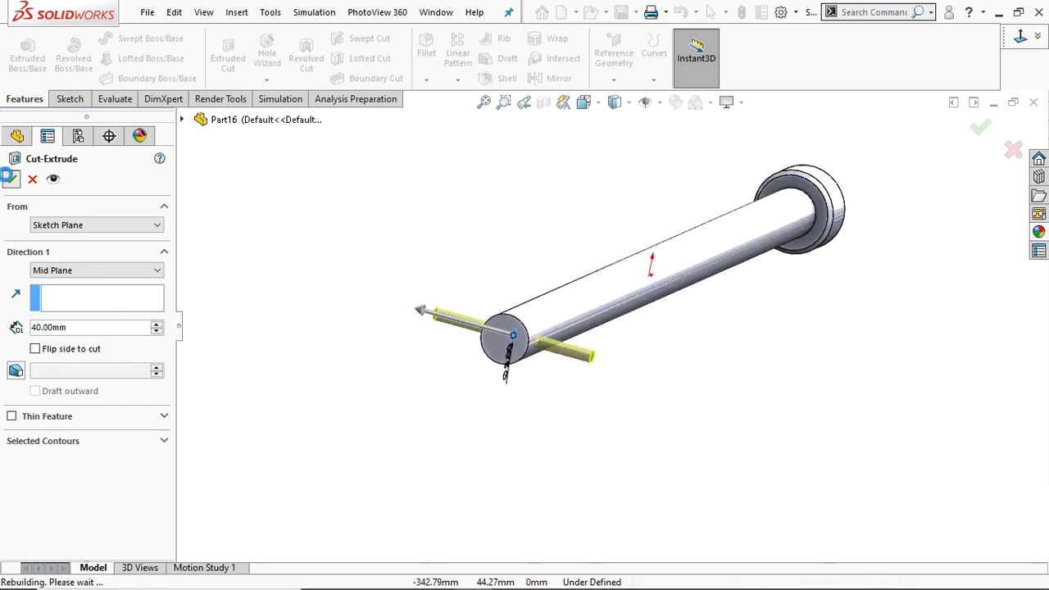
- Complete the 3 mm cross-hole cut and apply the polished steel appearance to the rod
left_click(10, 178)
middle_click_drag(407, 274, 342, 309)
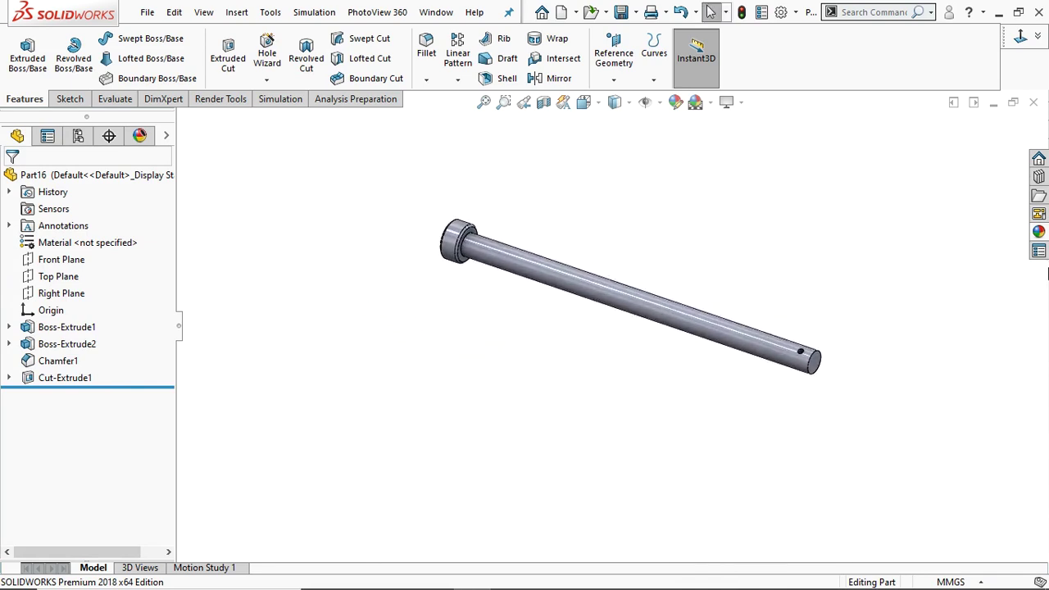
left_click(1038, 234)
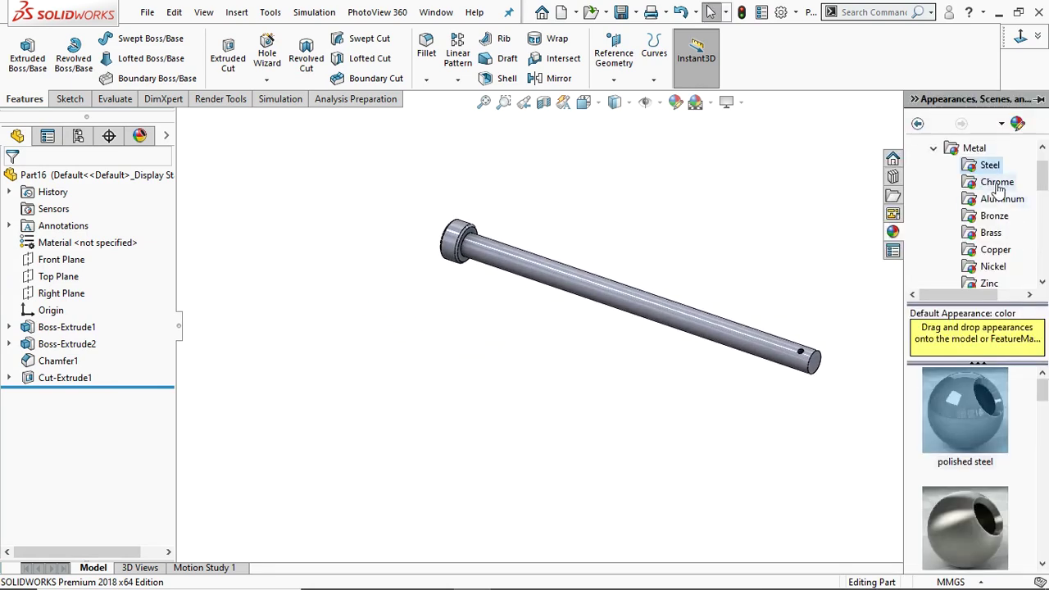
left_click_drag(970, 427, 719, 335)
left_click(729, 339)
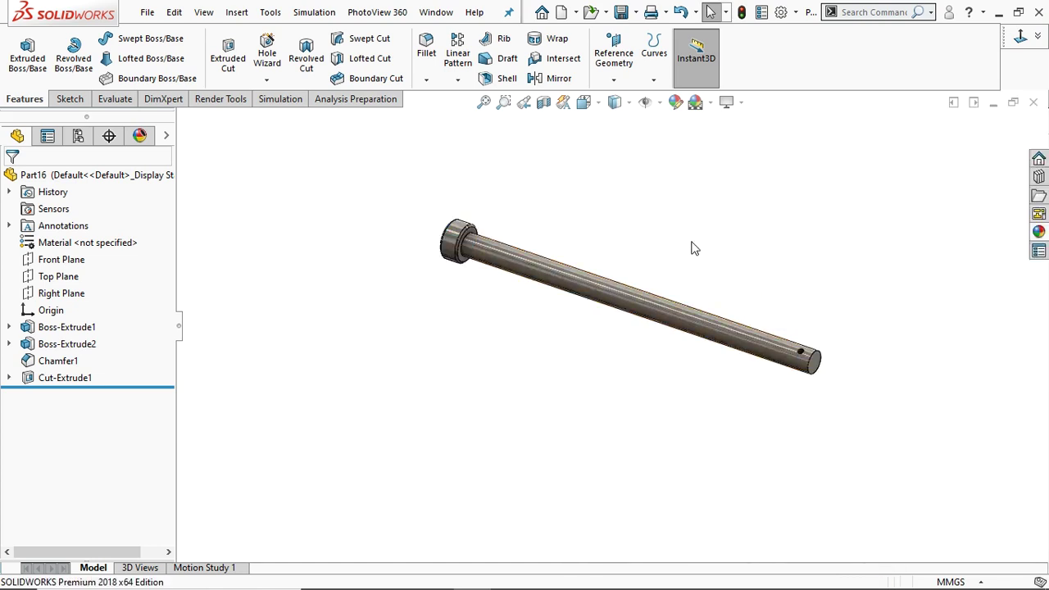
scroll(564, 236, "down", 5)
scroll(633, 285, "up", 2)
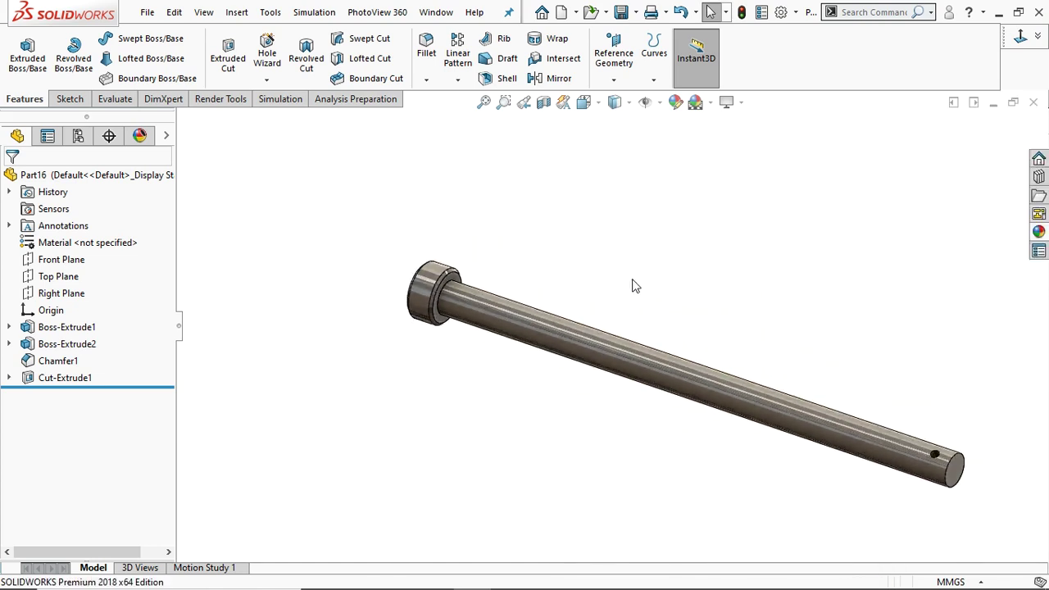
- Save the part as PART 3 TOMMY BAR in the C-CLAMP folder
left_click(152, 13)
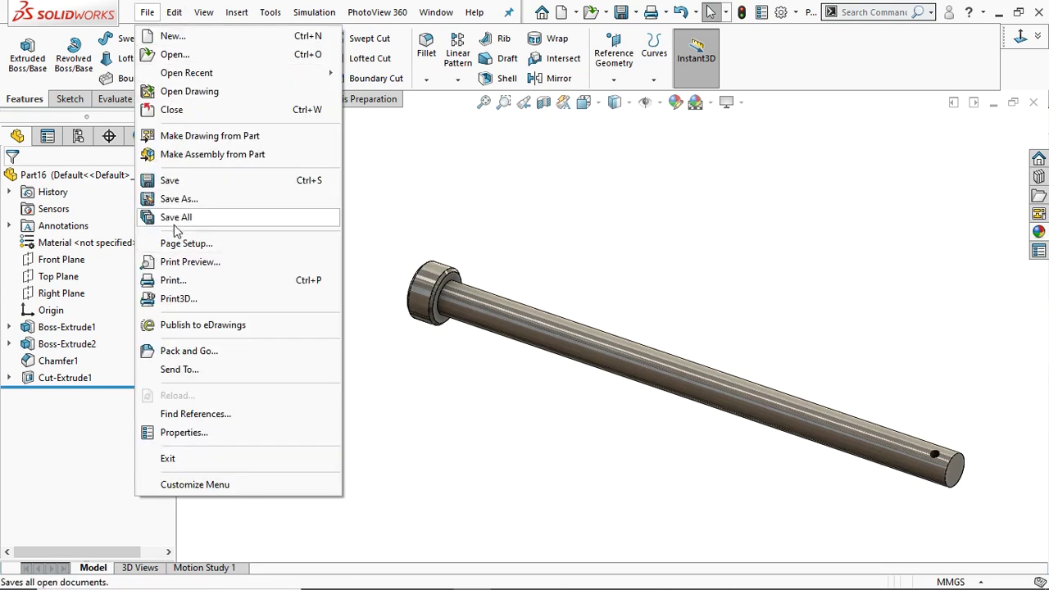
left_click(173, 179)
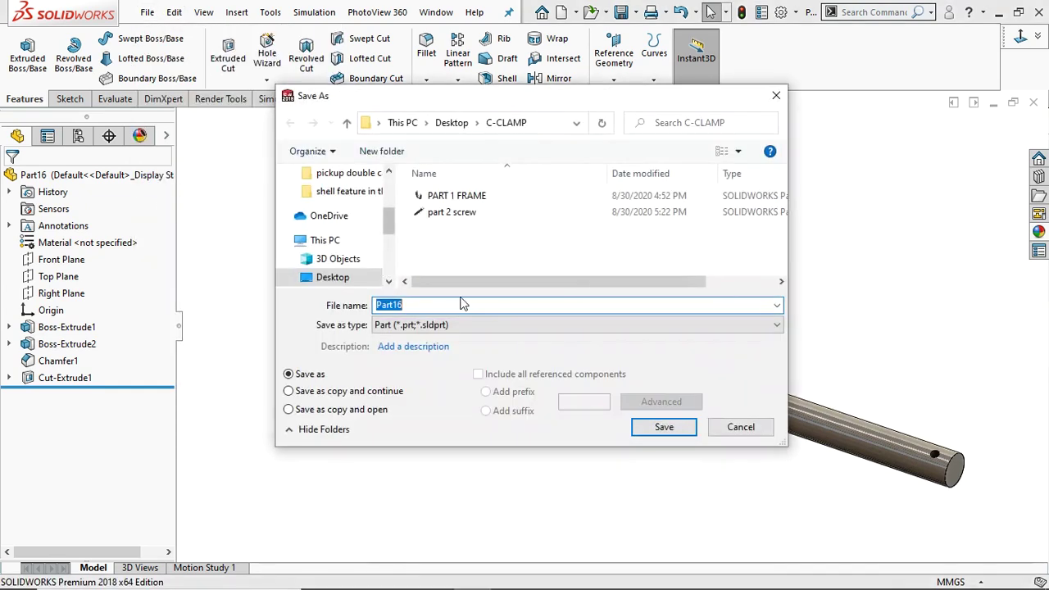
type("PA")
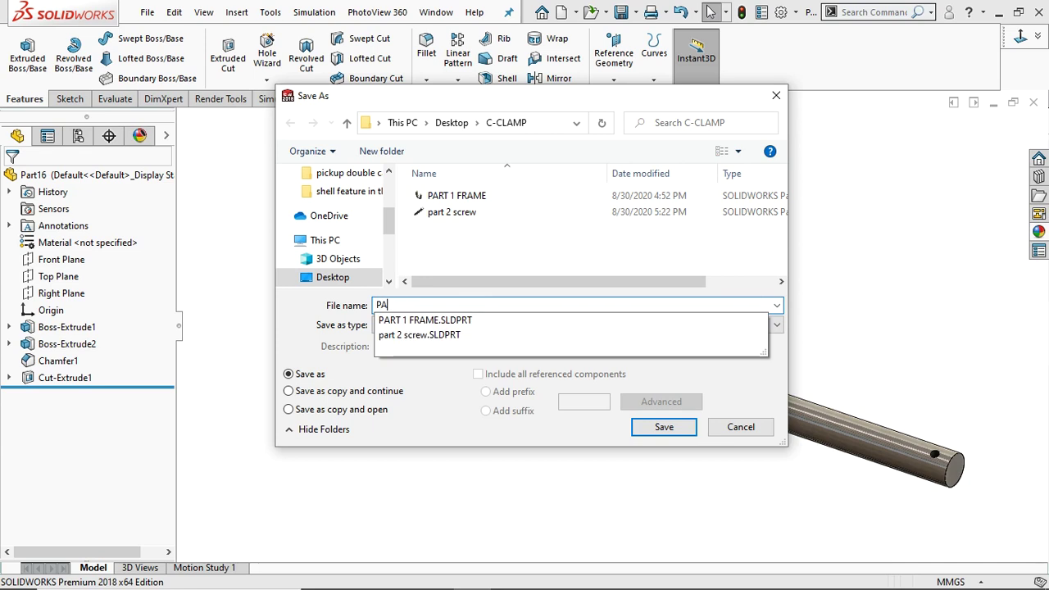
type("RT 3 TOMMY BAR")
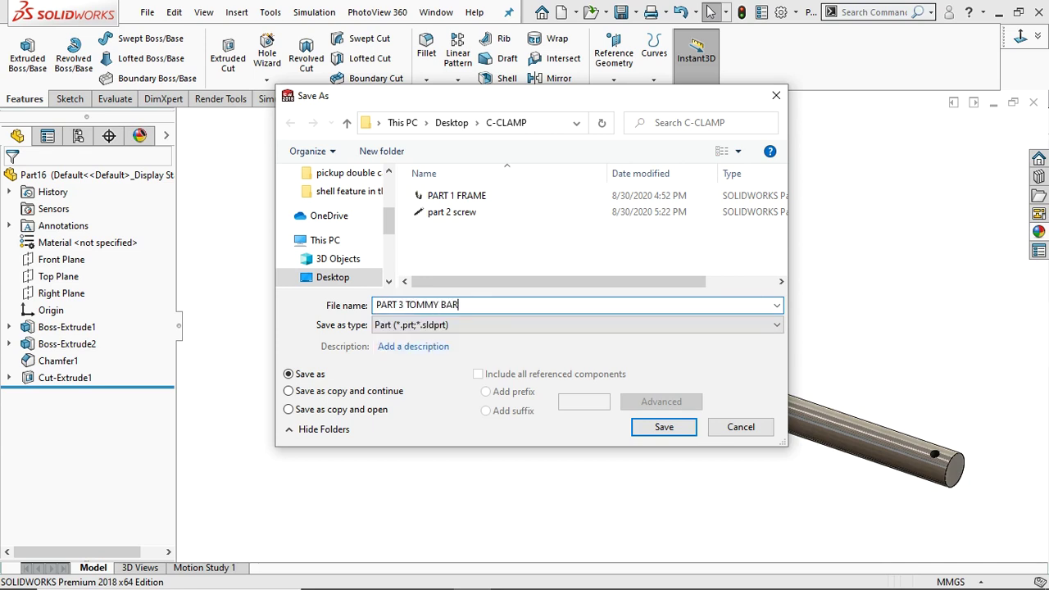
key("Return")
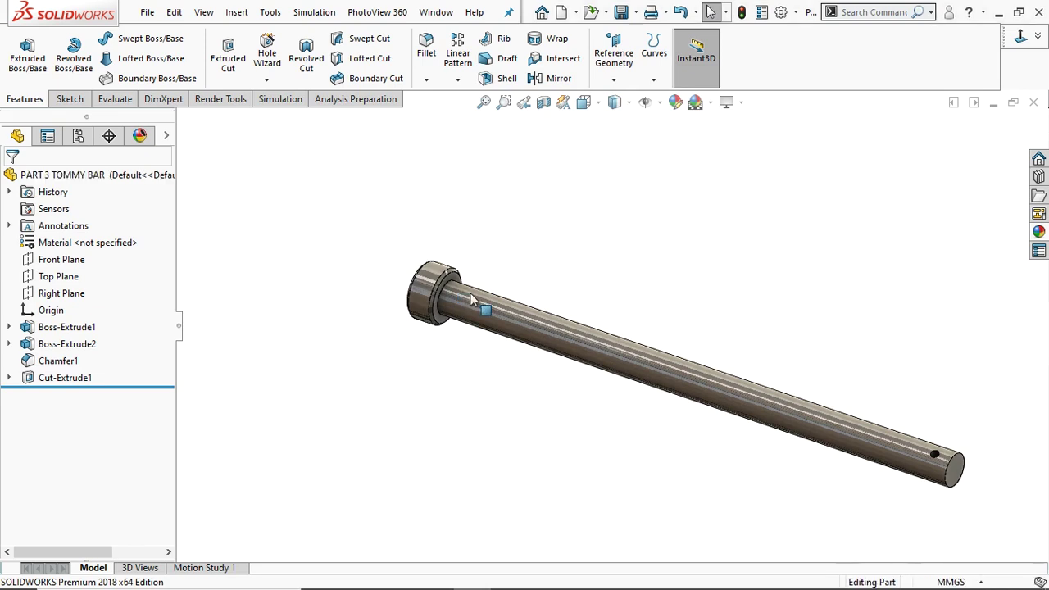
- Create a new part document and set its scene background to Plain White
left_click(147, 13)
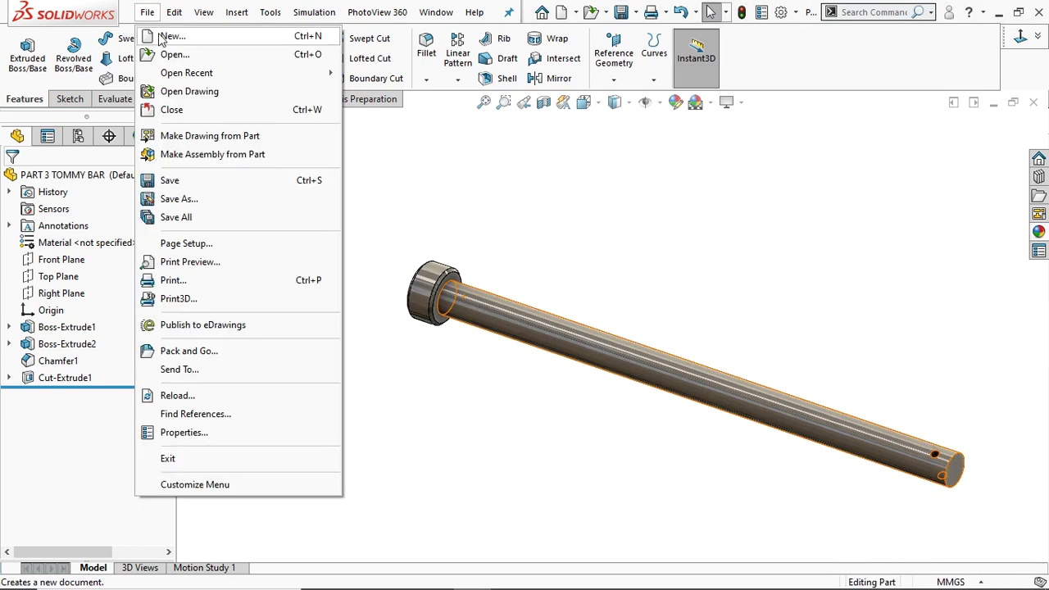
left_click(170, 36)
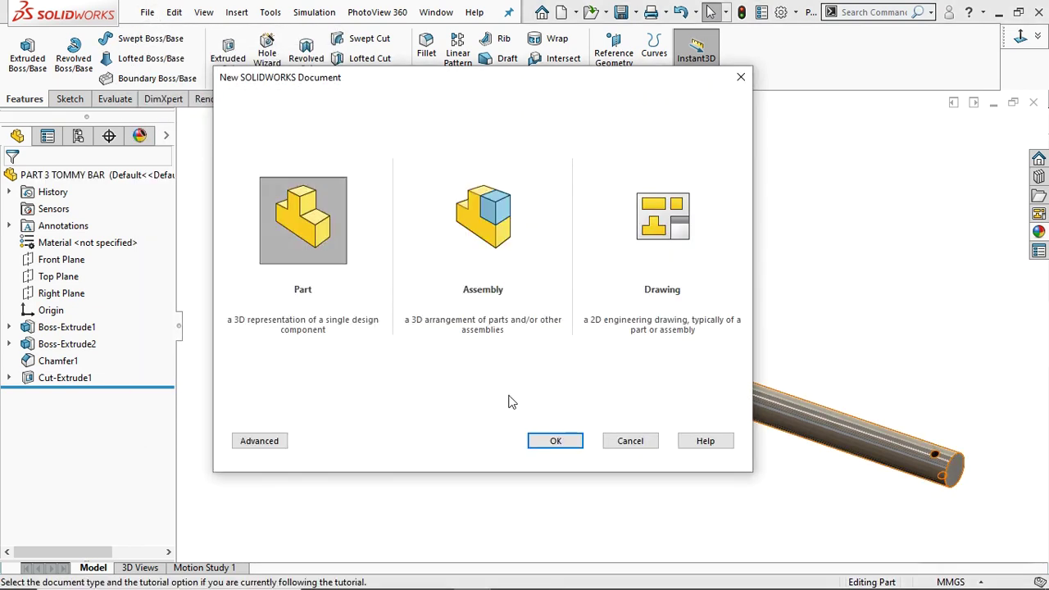
left_click(554, 442)
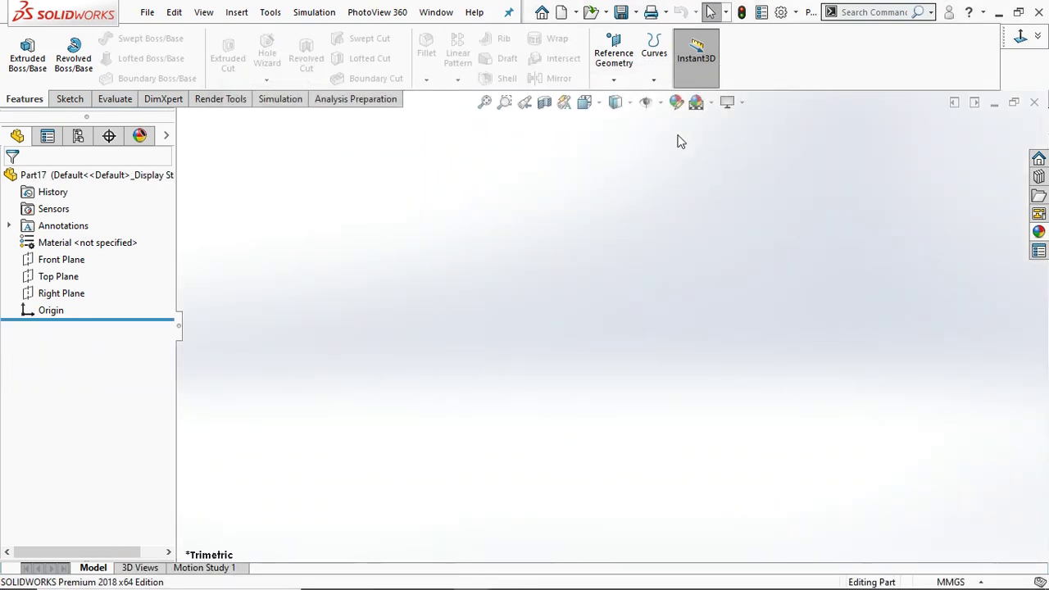
left_click(709, 102)
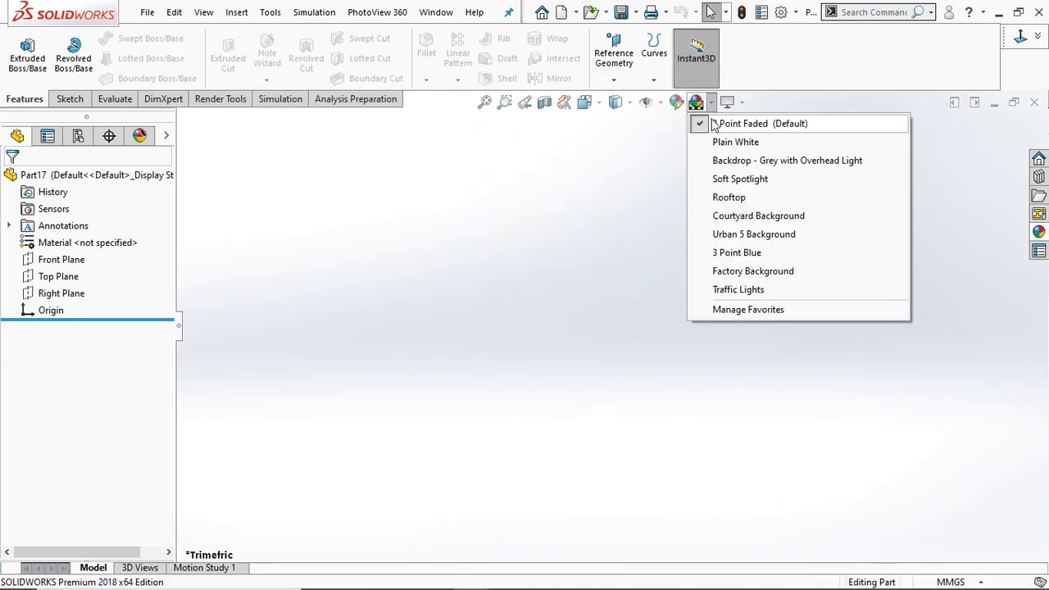
left_click(721, 140)
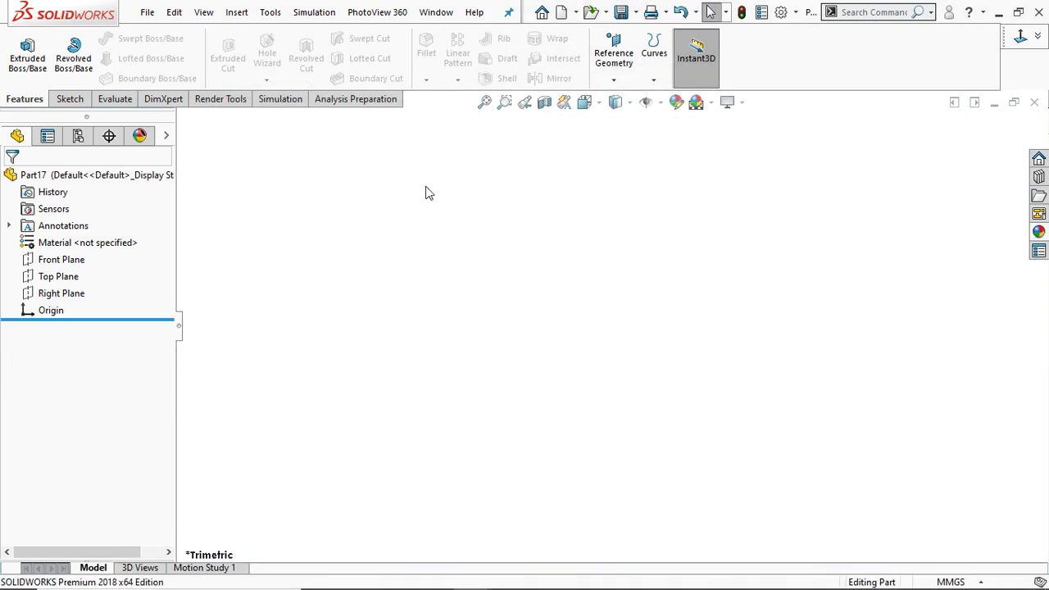
- Sketch a 20 mm diameter circle centred on the origin on the Front Plane
left_click(40, 262)
left_click(52, 243)
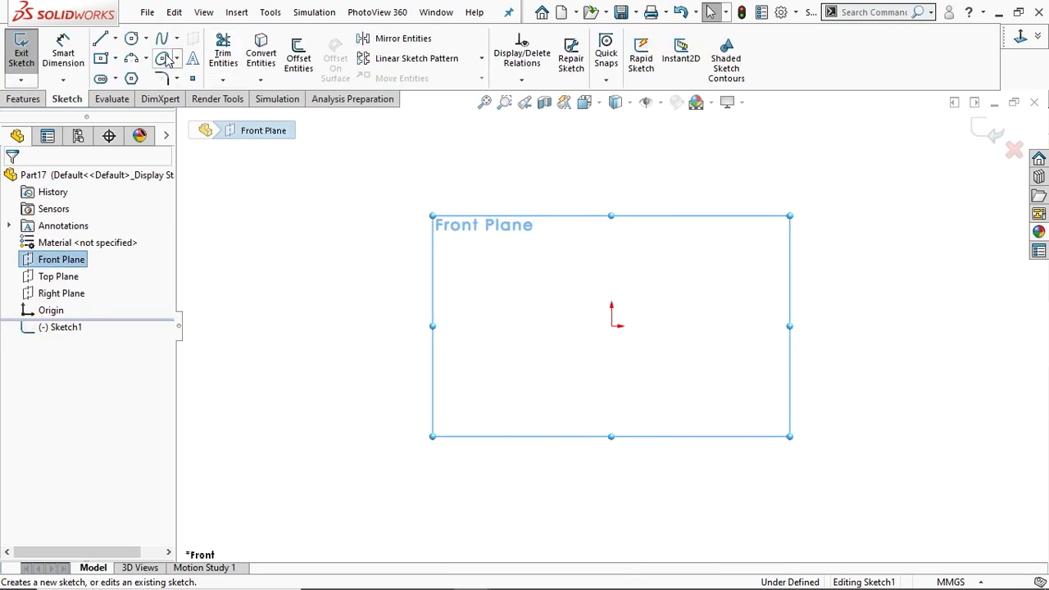
left_click(132, 38)
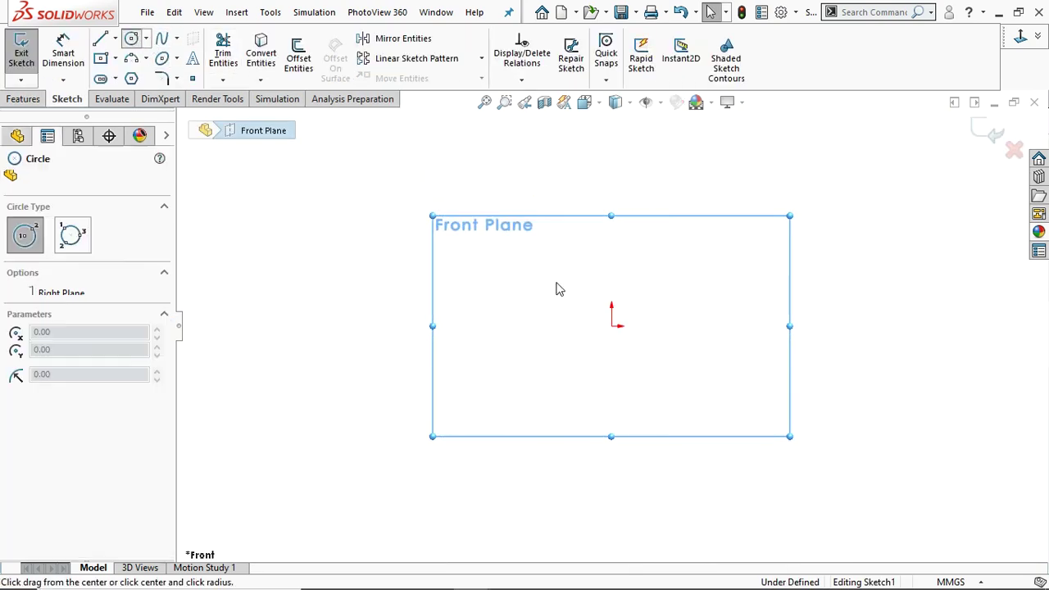
left_click(612, 326)
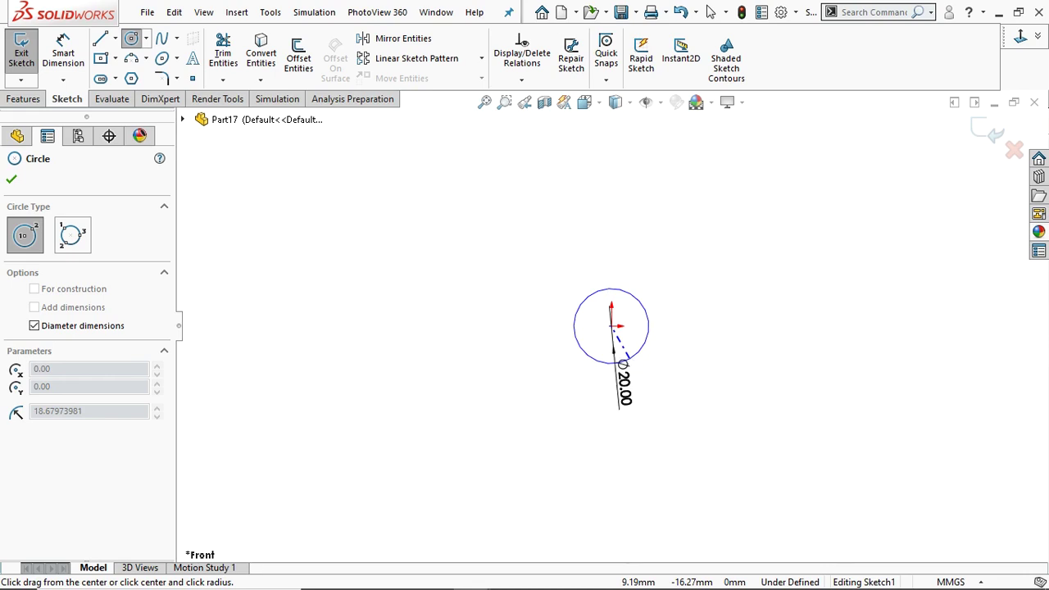
left_click(625, 359)
left_click(11, 182)
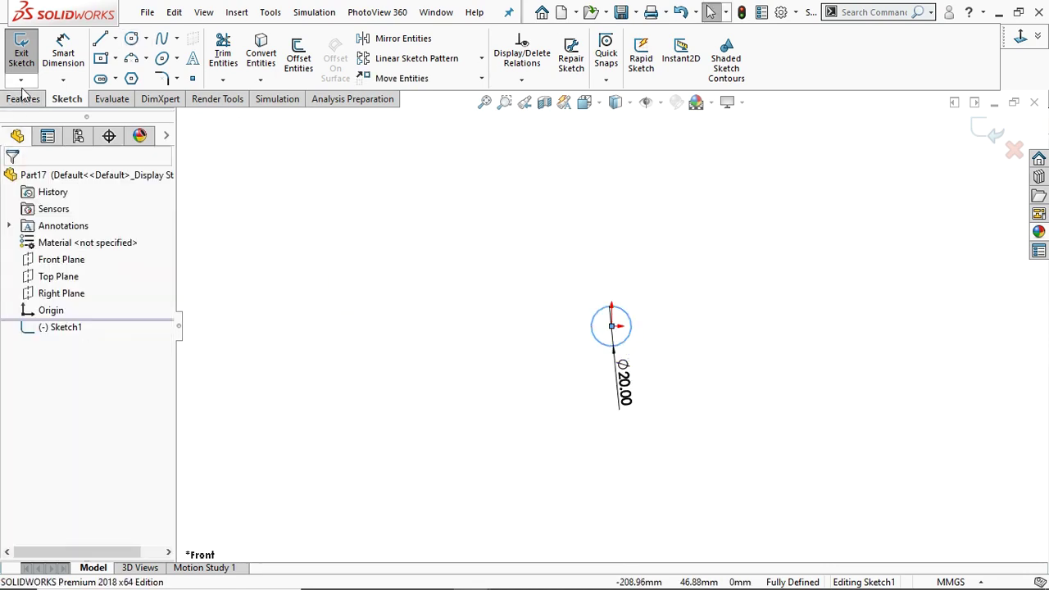
- Extrude the 20 mm circle as a Blind boss 10 mm deep
left_click(24, 98)
left_click(27, 54)
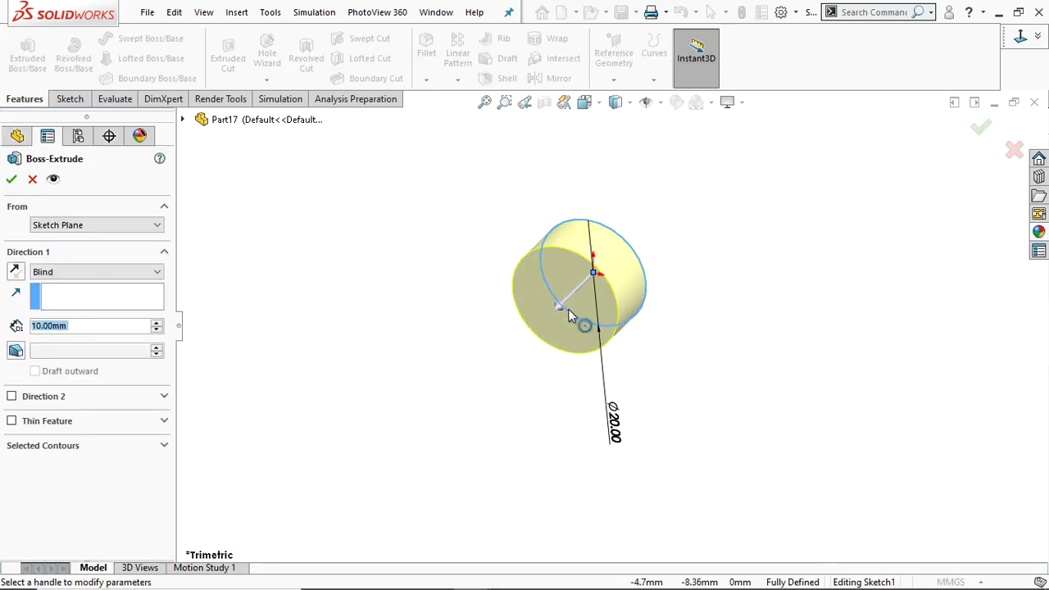
left_click(13, 177)
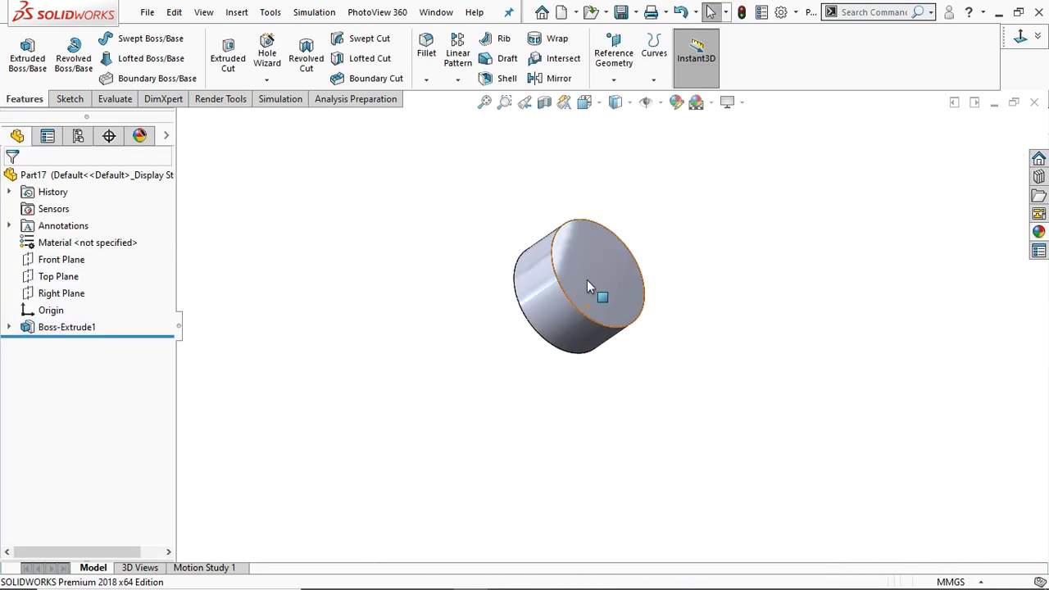
- Sketch a circle about 11 mm in diameter, centred on the origin, on the cylinder's flat end face
left_click(587, 280)
left_click(648, 237)
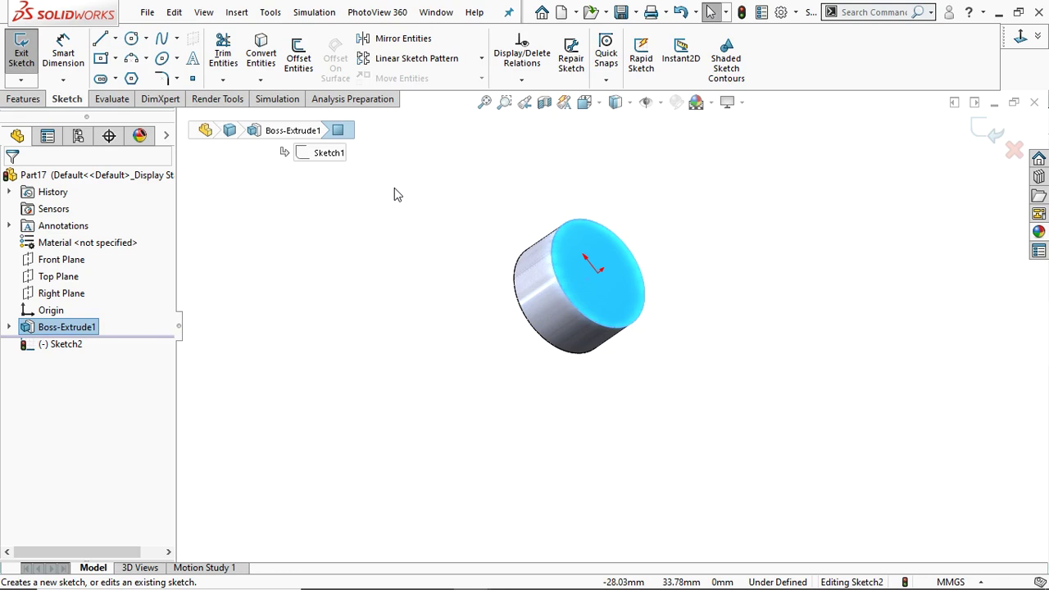
left_click(132, 39)
left_click(599, 273)
left_click(616, 282)
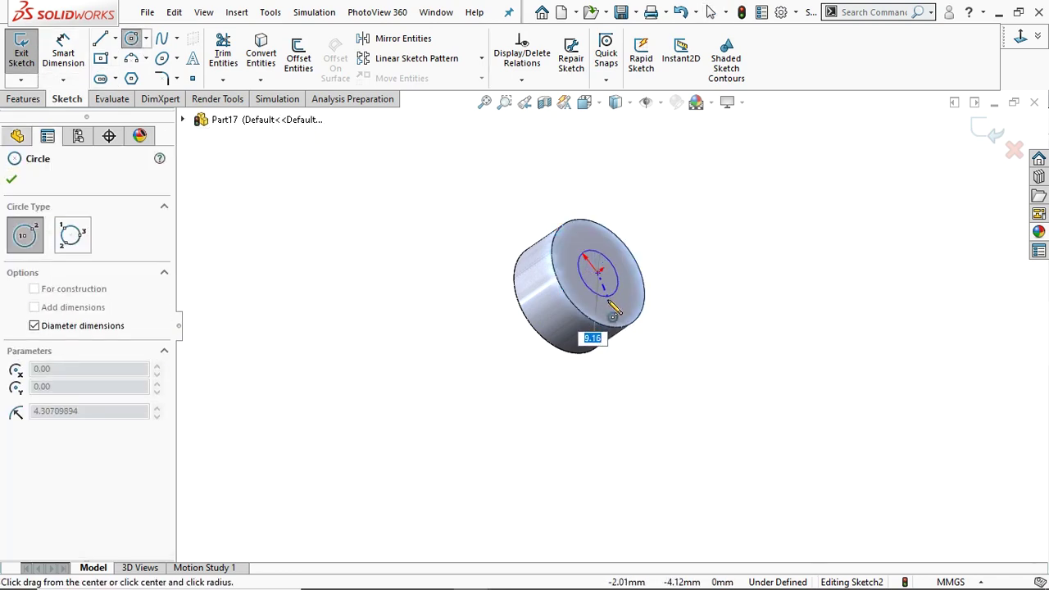
left_click(615, 312)
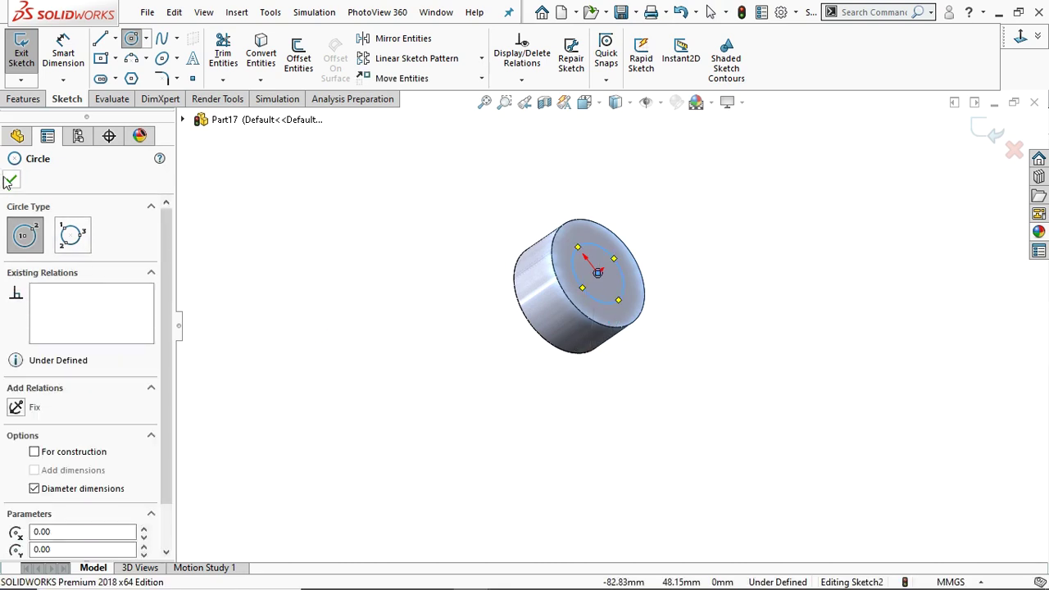
key("Escape")
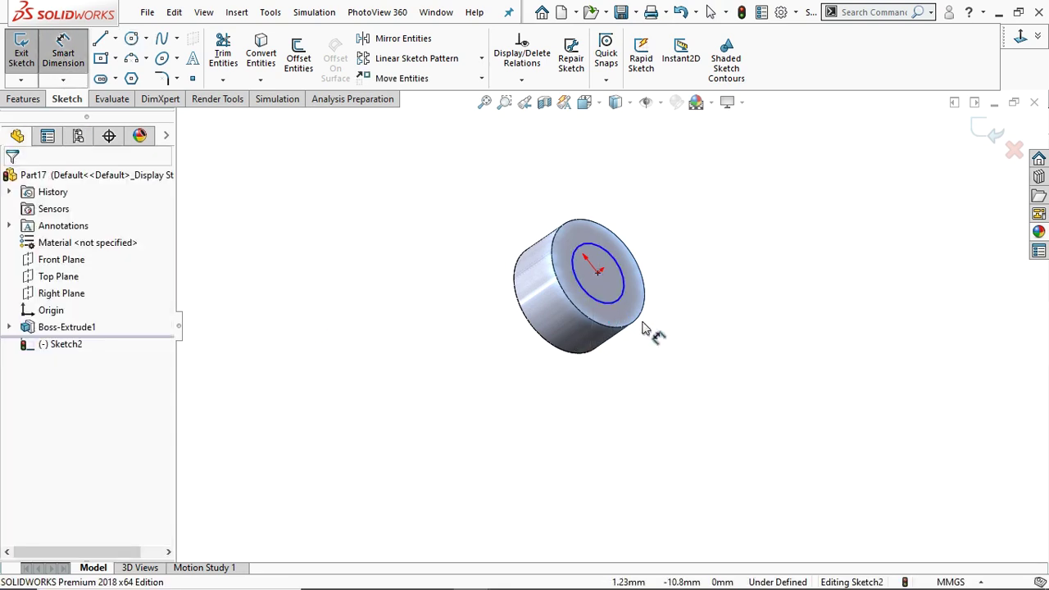
- Dimension the diameter of the circle on the end face to 12 mm
left_click(625, 302)
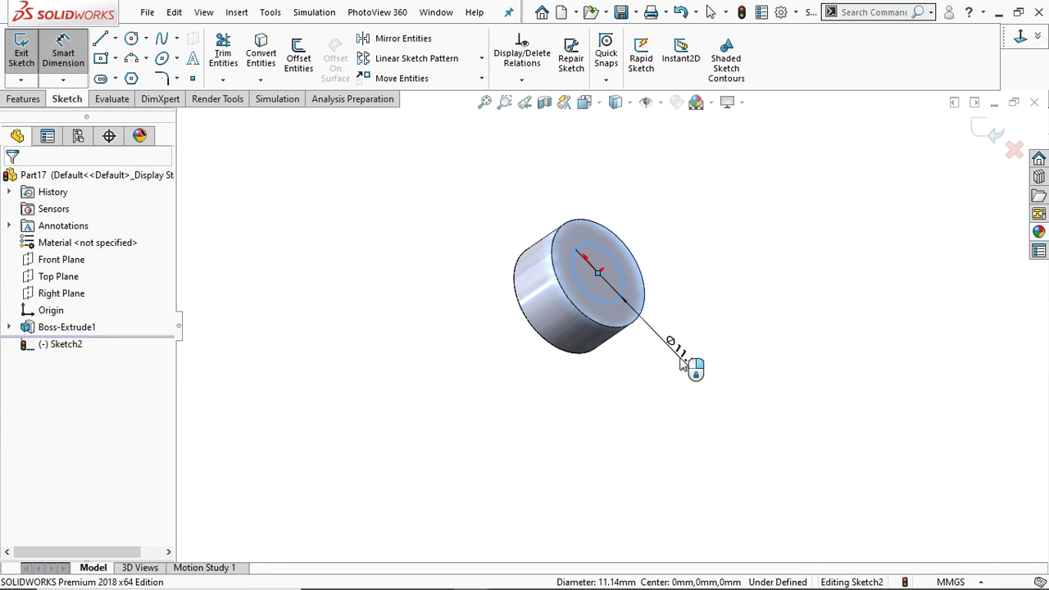
left_click(680, 365)
type("12")
key("Return")
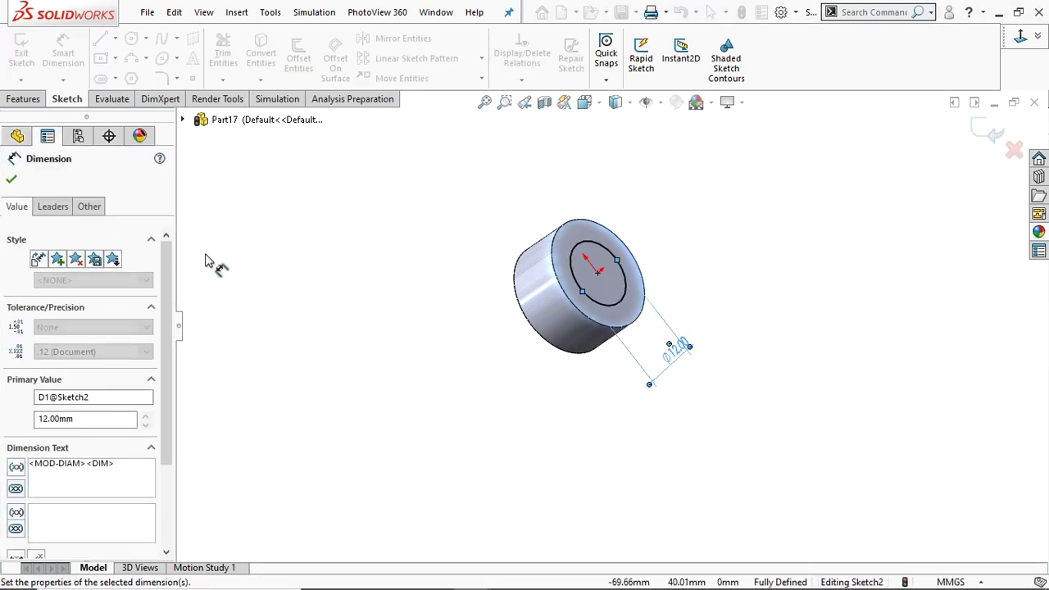
left_click(11, 181)
- Cut the 12 mm circle into the cylinder with a Blind Extruded Cut 7 mm deep
left_click(23, 99)
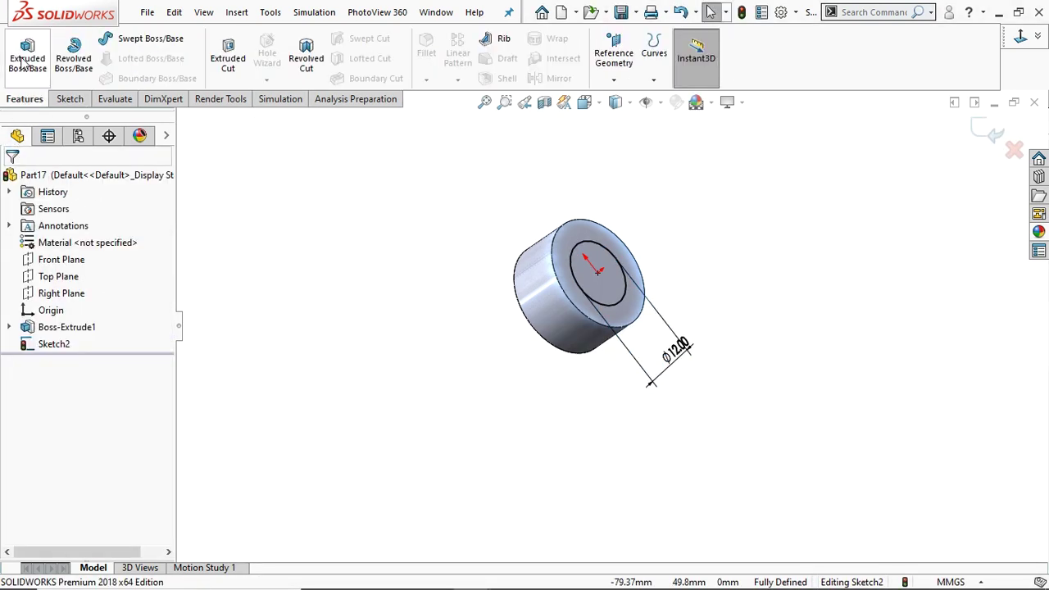
left_click(26, 62)
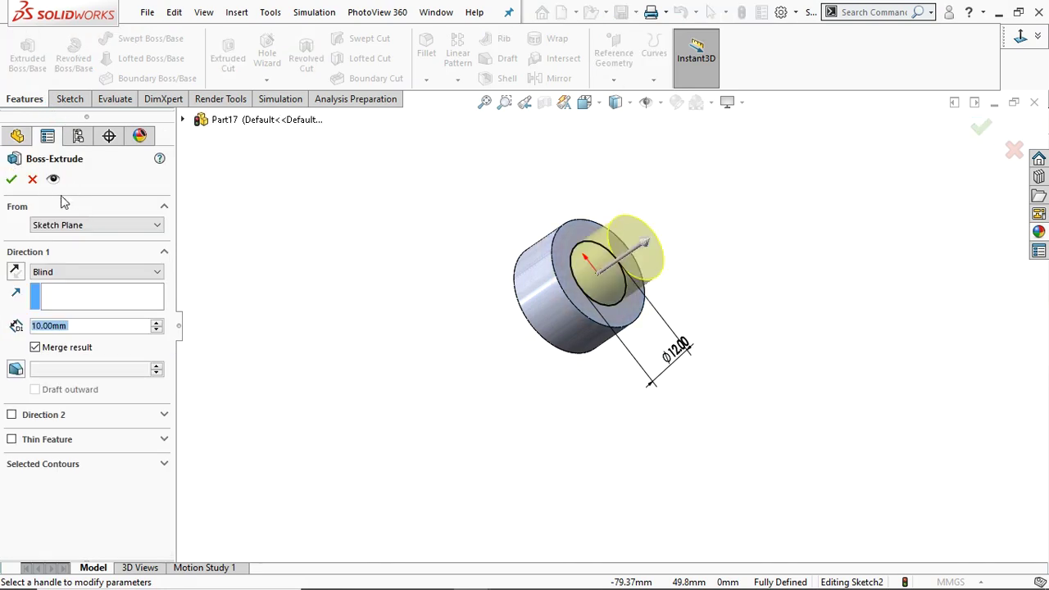
left_click(33, 181)
left_click(231, 60)
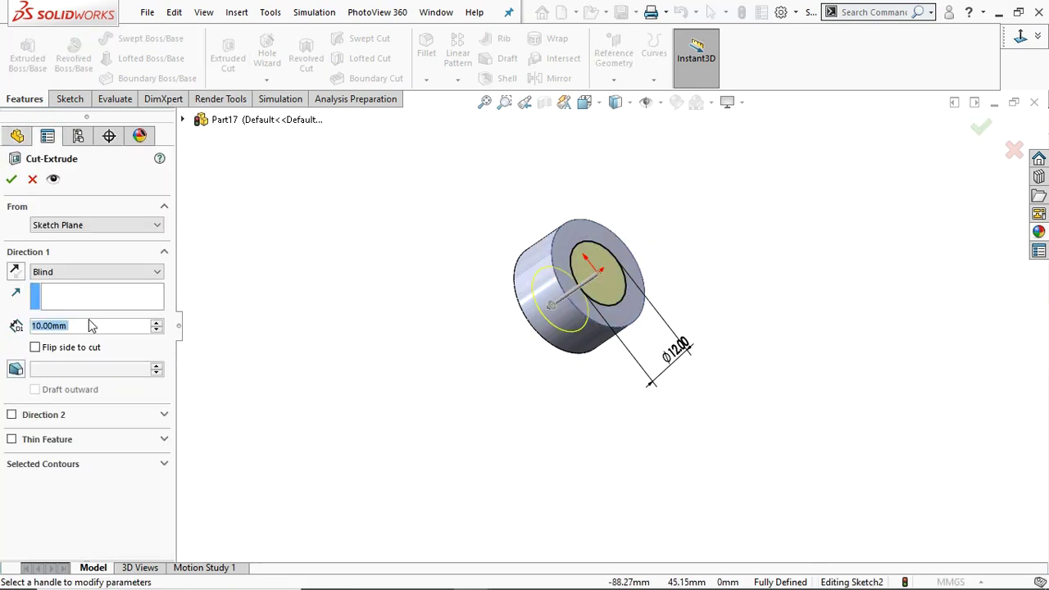
type("7")
key("Return")
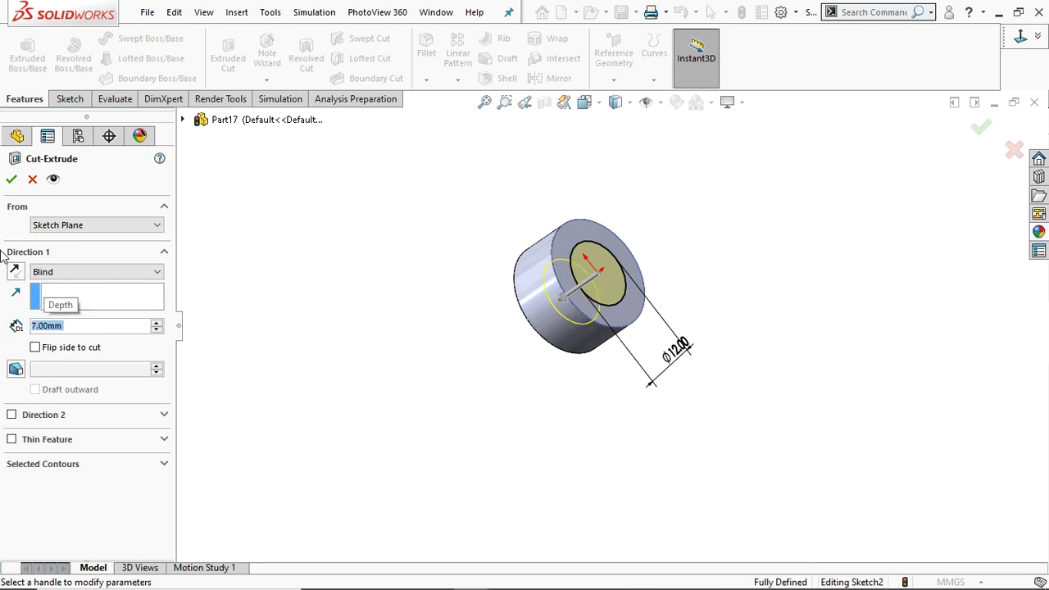
left_click(12, 181)
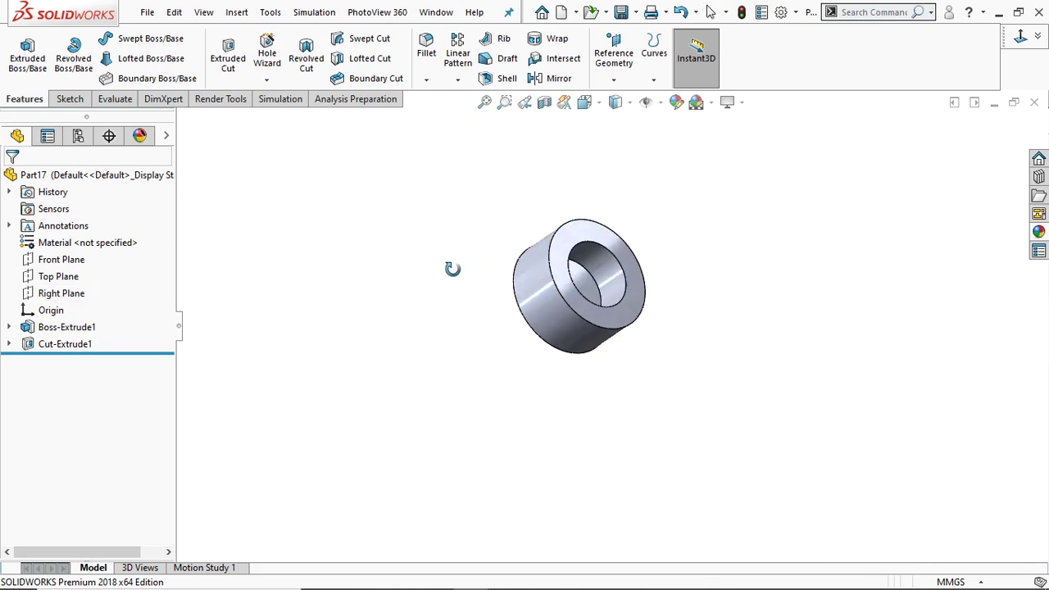
- Sketch a circle 3 mm in diameter on the Right Plane, its centre level with the origin and inside the cylinder's outline
left_click(72, 292)
left_click(77, 269)
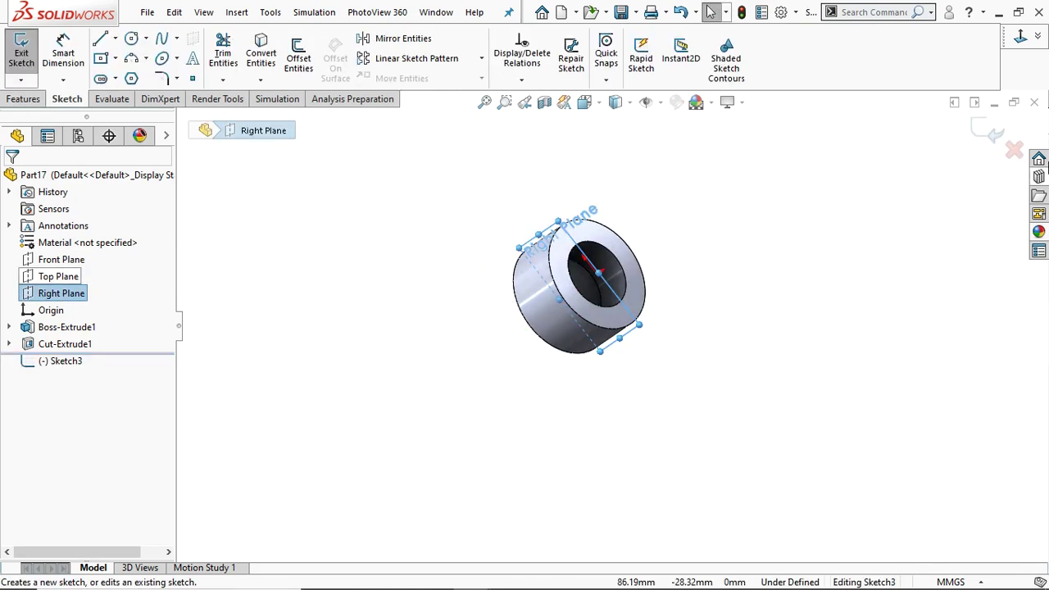
left_click(1020, 36)
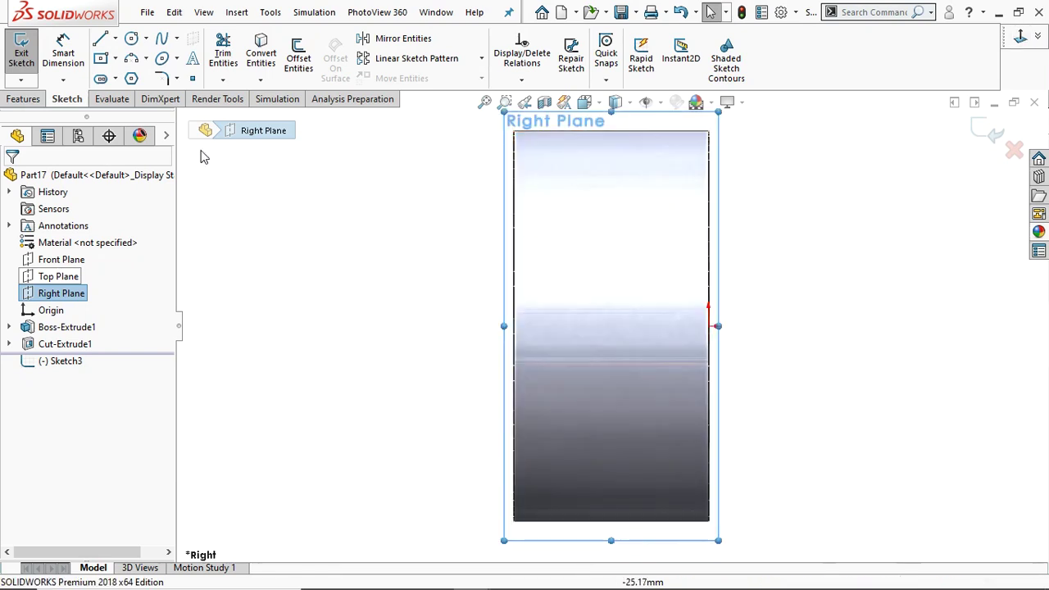
left_click(132, 40)
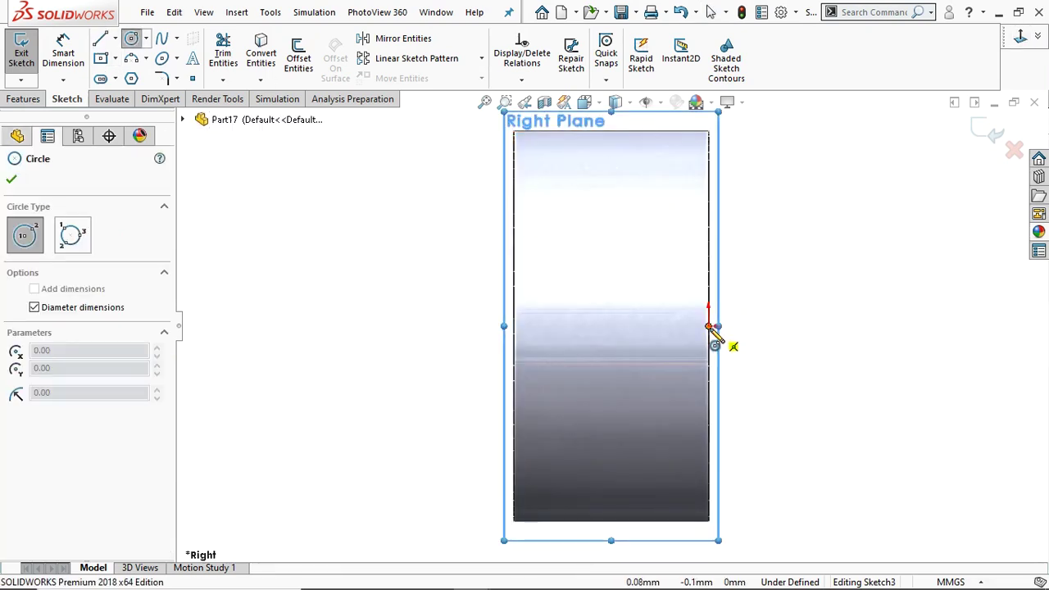
left_click(627, 327)
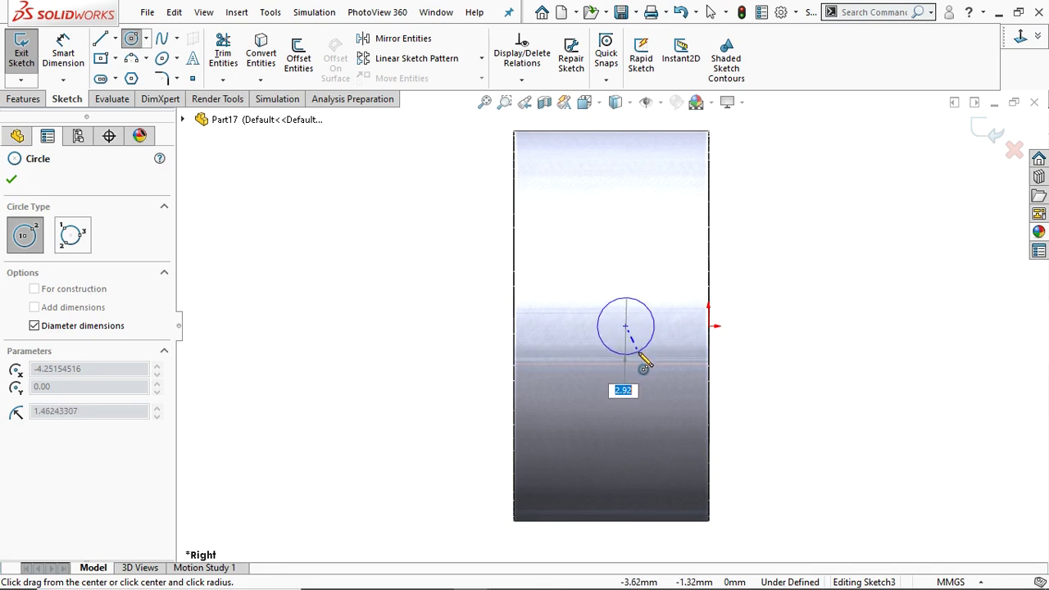
type("3")
key("Return")
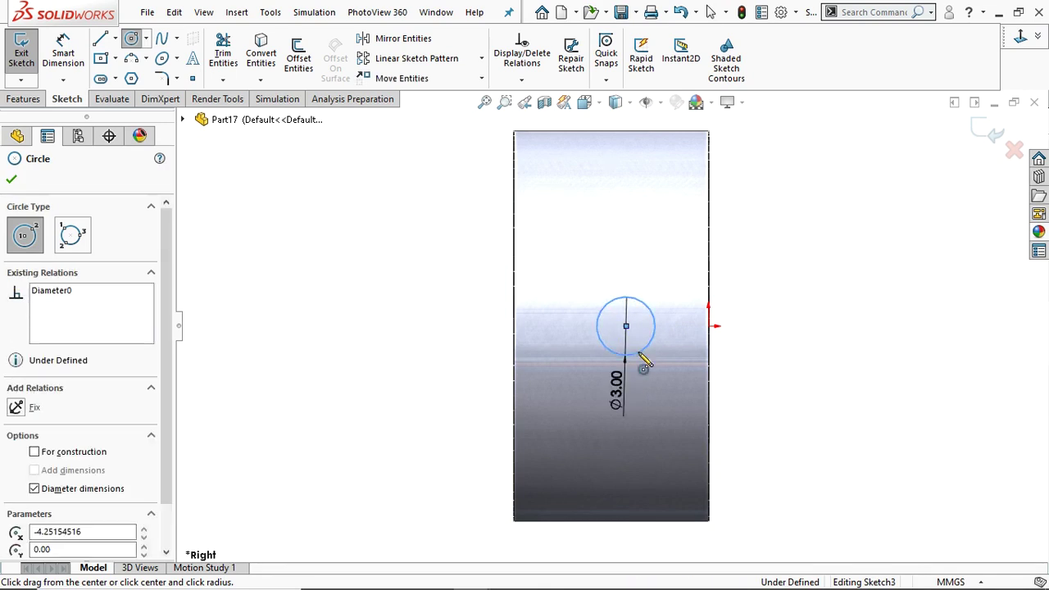
left_click(11, 183)
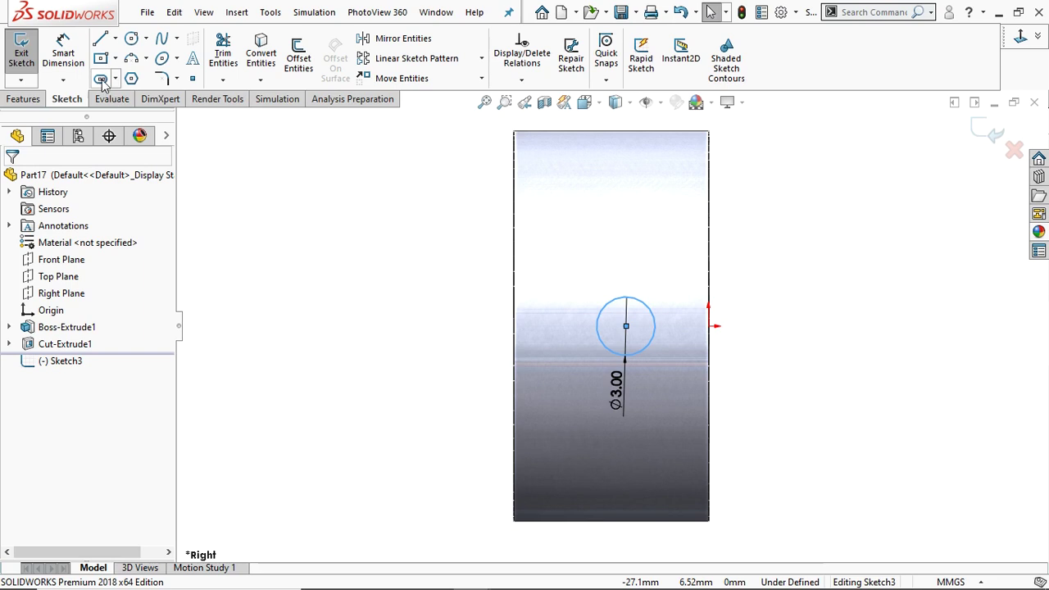
- Dimension the distance from the 3 mm circle's centre to the origin as 5 mm
left_click(63, 53)
left_click(626, 327)
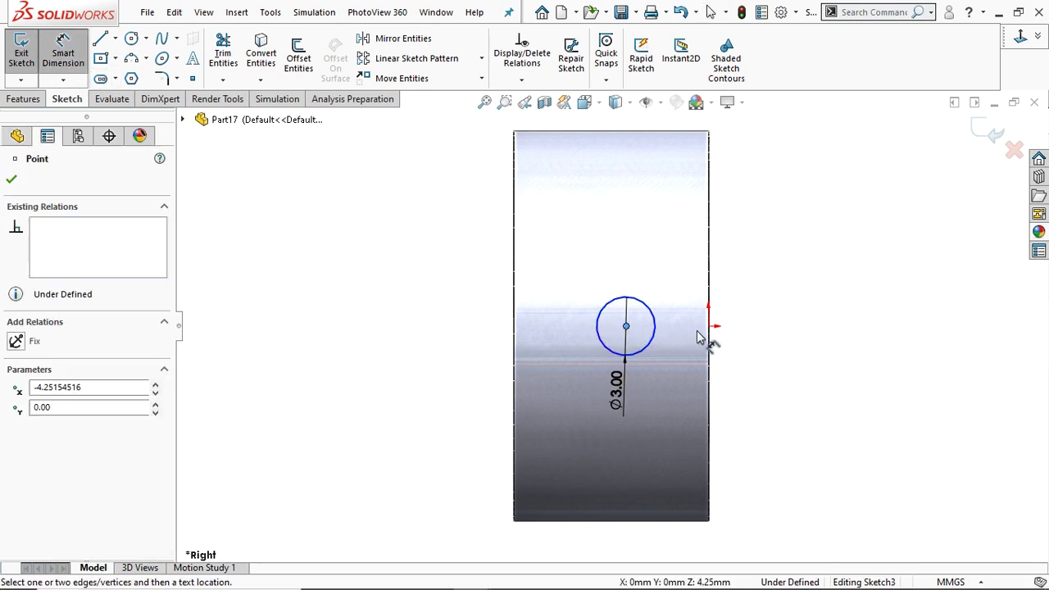
left_click(709, 327)
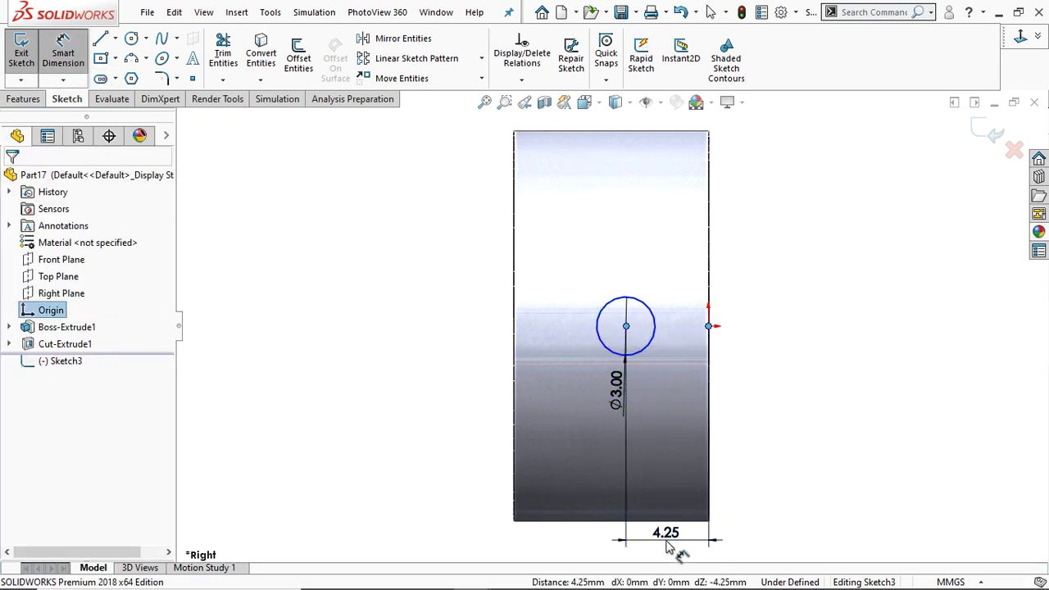
left_click(668, 547)
type("5")
key("Return")
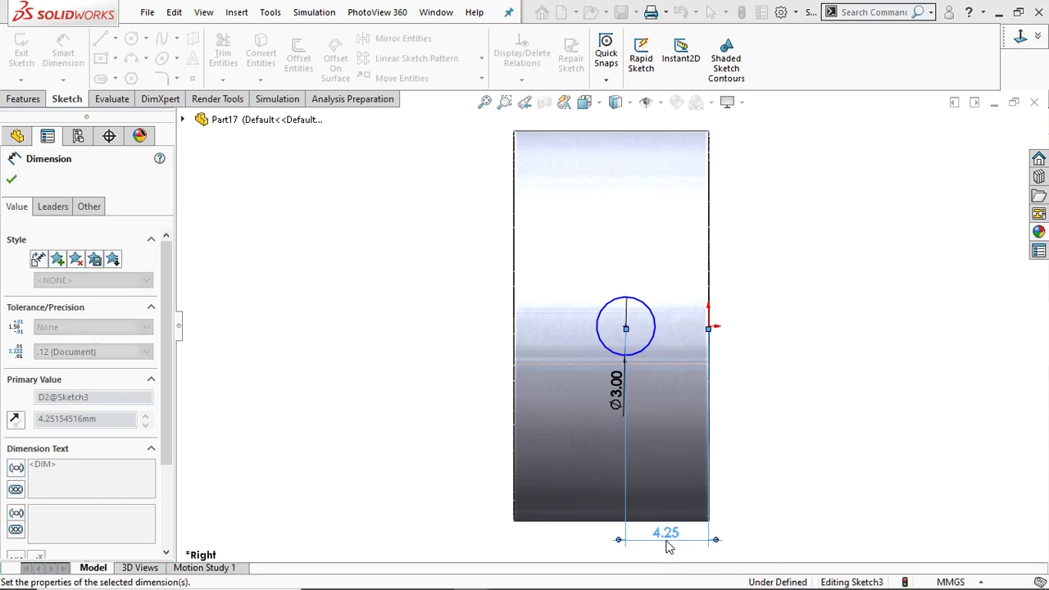
left_click(12, 179)
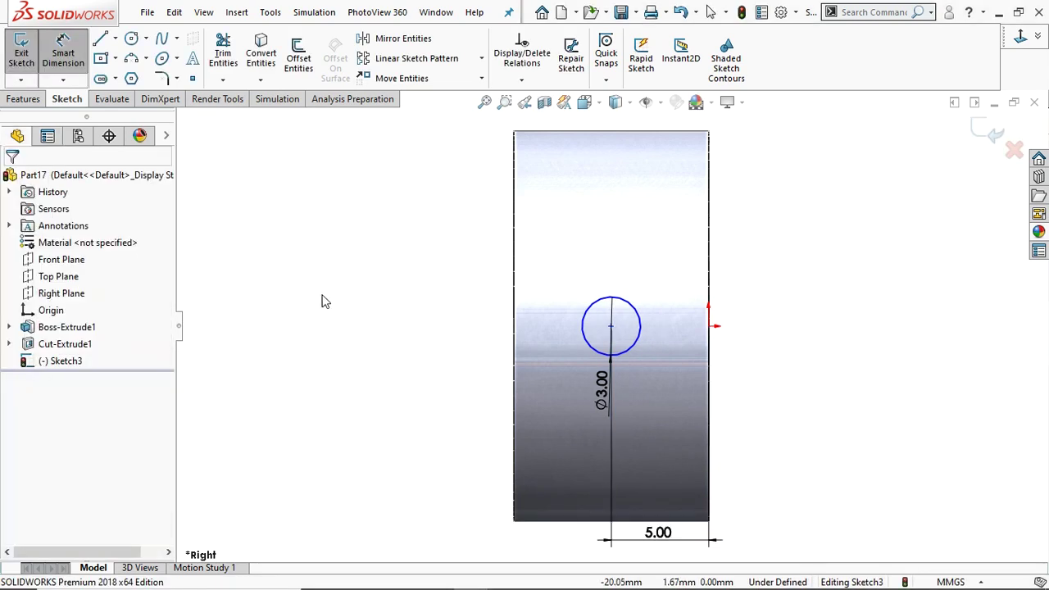
- Cut the 3 mm circle through one side of the cylinder wall with a Through All Extruded Cut
scroll(566, 334, "up", 3)
scroll(623, 352, "down", 2)
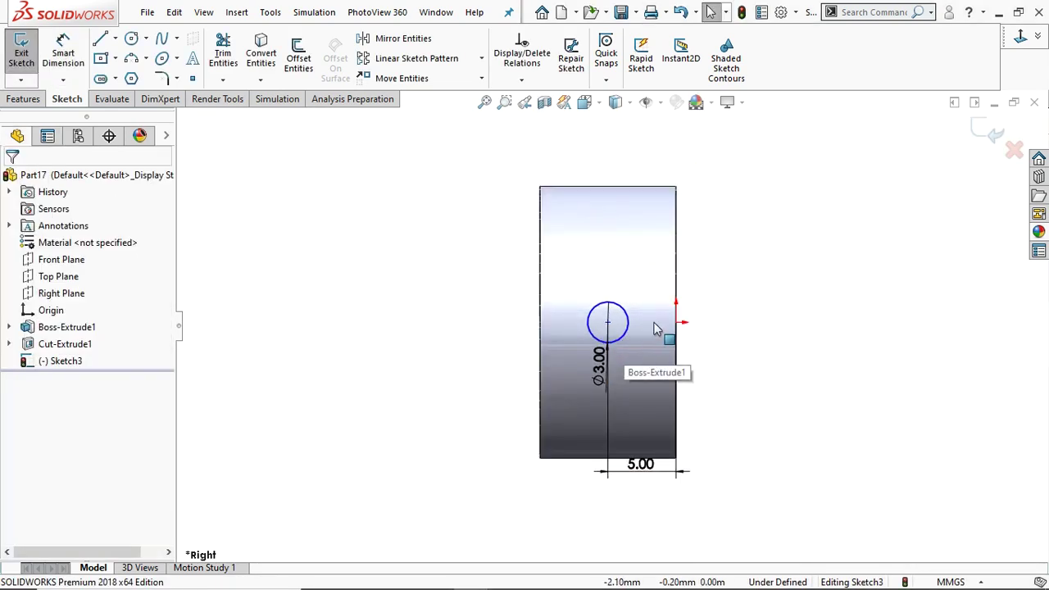
left_click(23, 99)
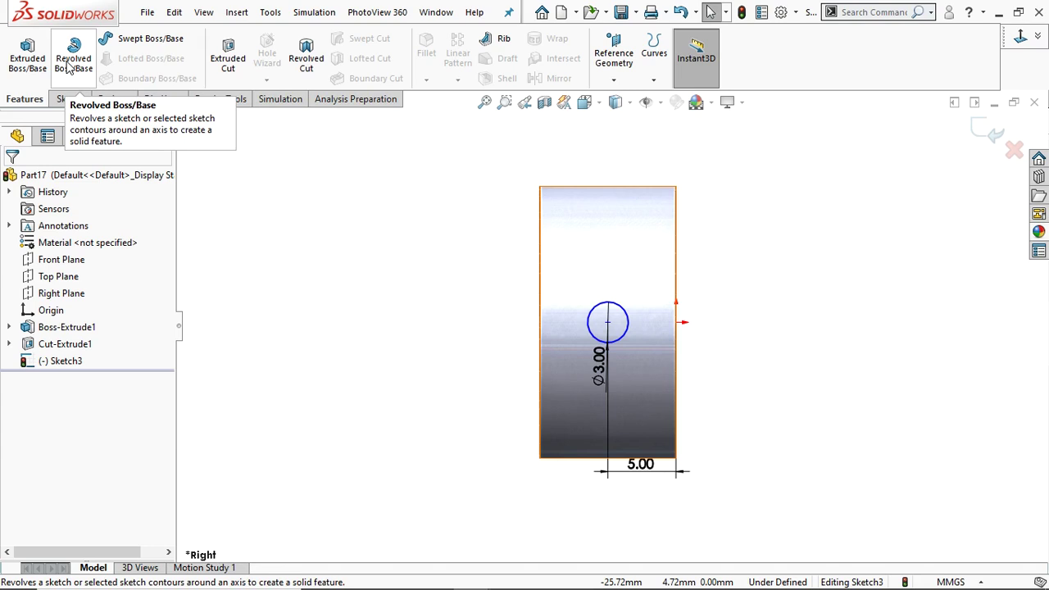
left_click(230, 70)
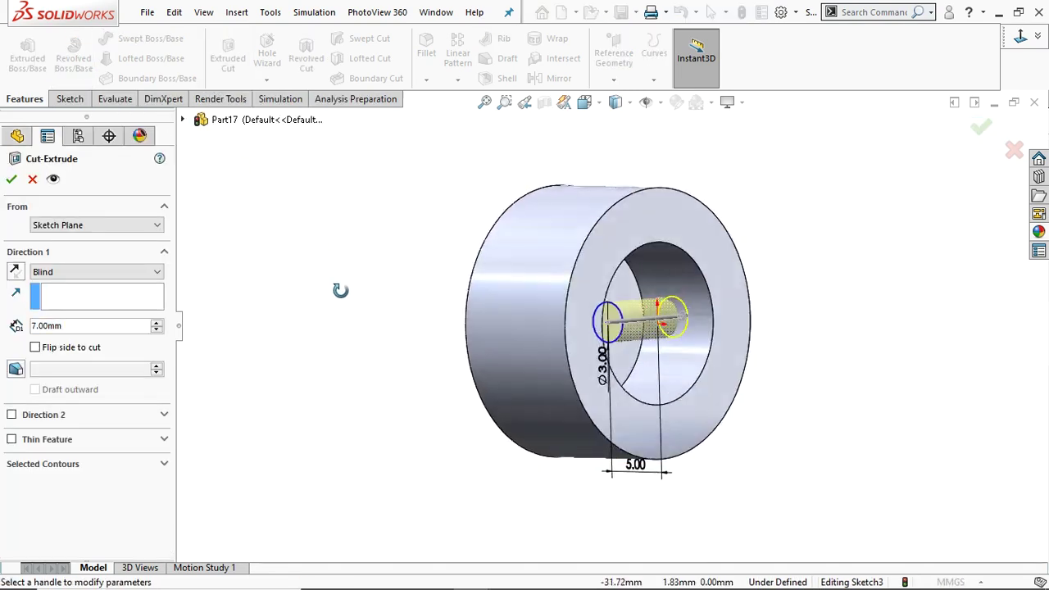
left_click(93, 273)
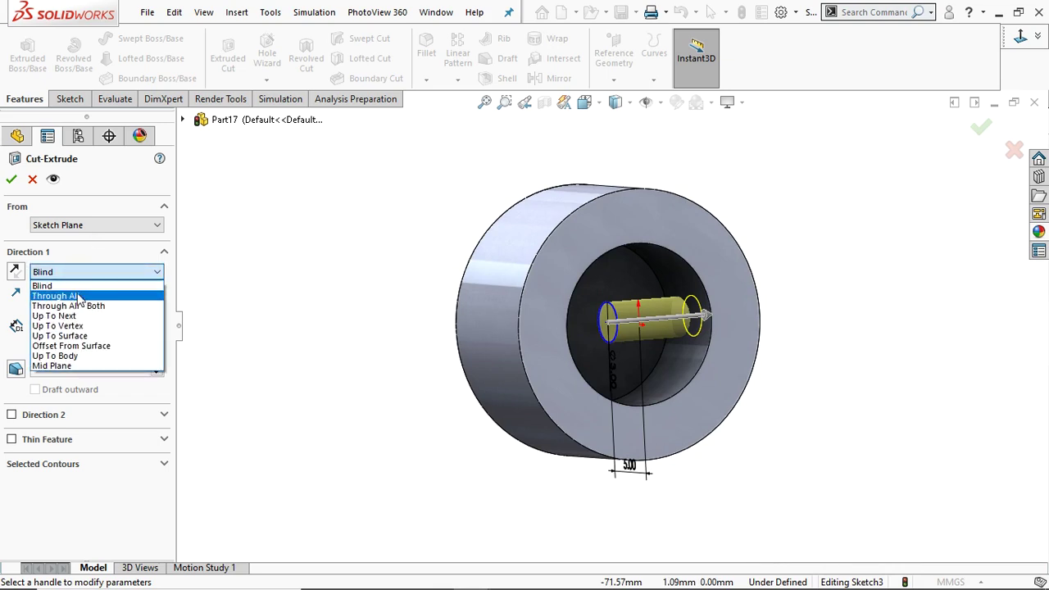
left_click(57, 290)
middle_click_drag(823, 335, 772, 370)
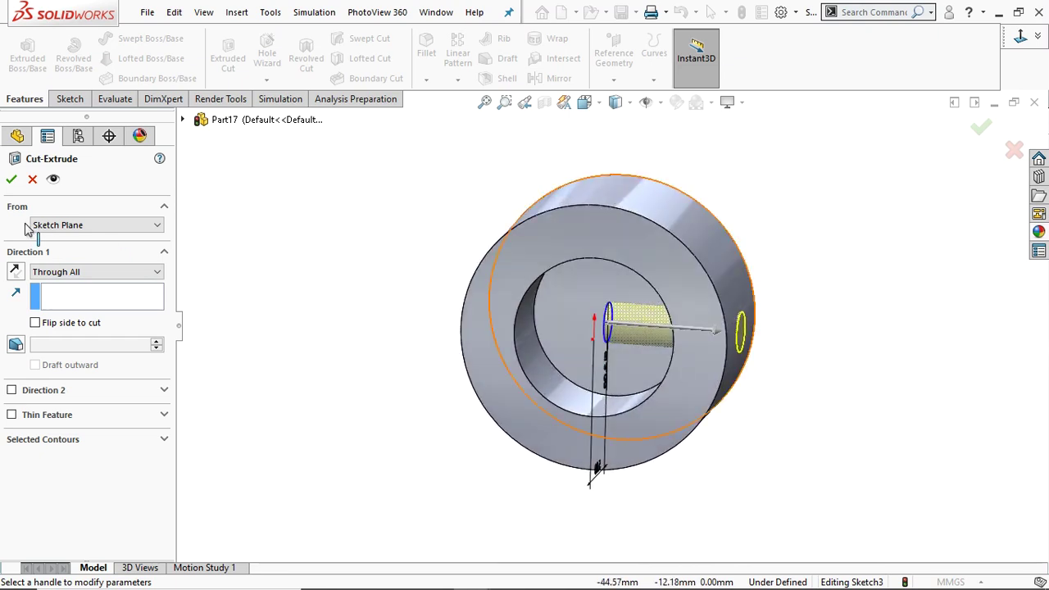
key("Return")
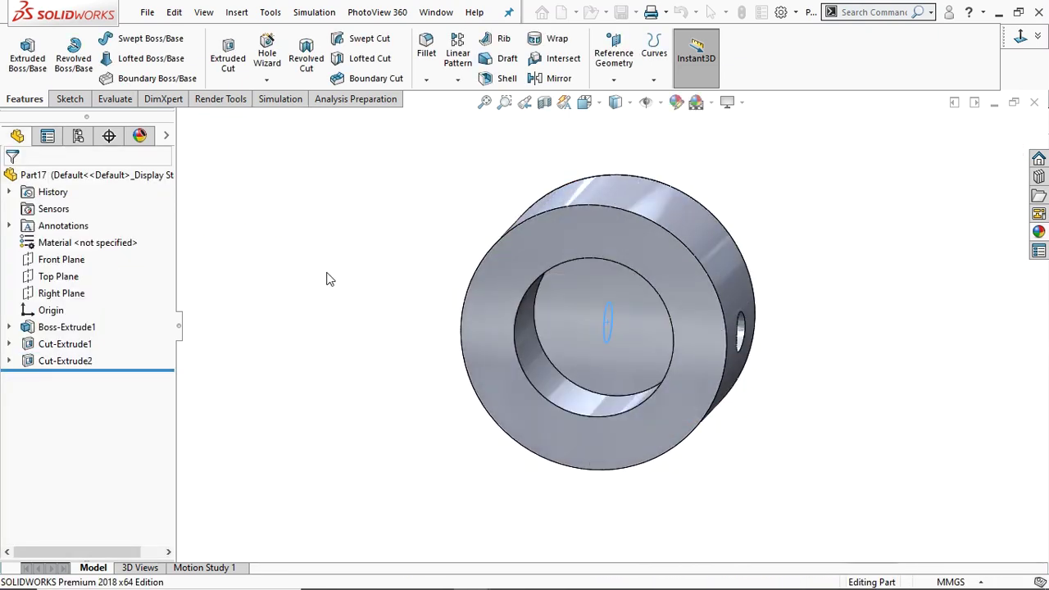
- Chamfer both outer circular edges of the cylinder by 1 mm at 45 degrees
middle_click_drag(952, 329, 927, 402)
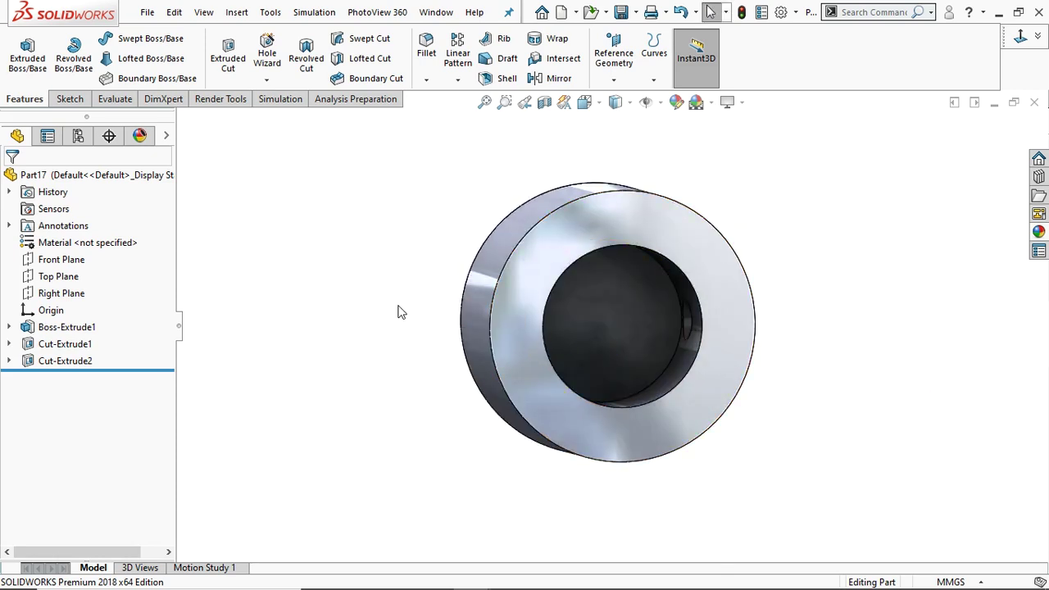
middle_click_drag(719, 345, 571, 326)
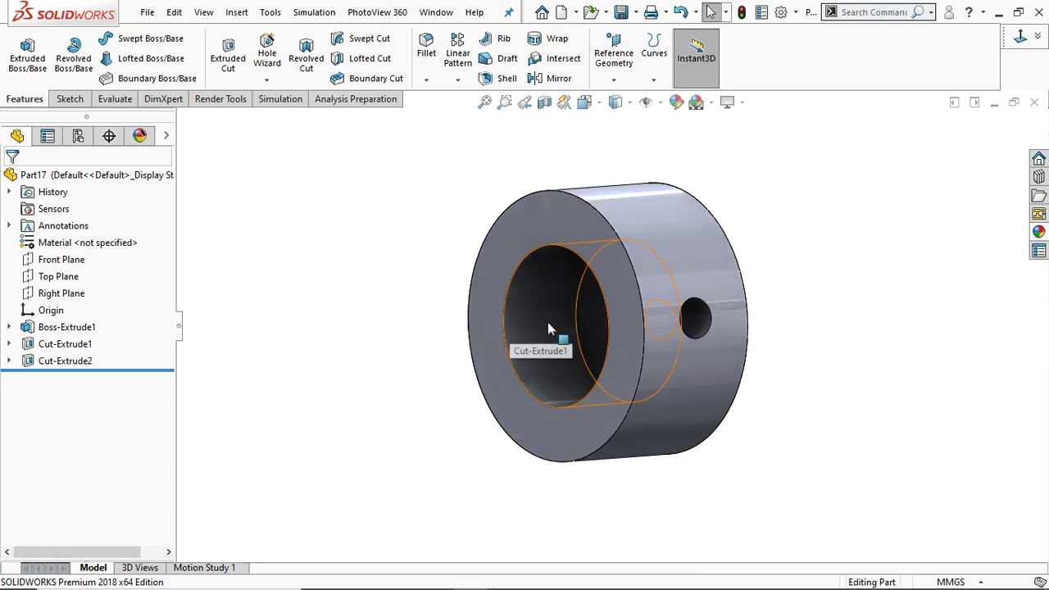
scroll(738, 328, "up", 2)
middle_click_drag(762, 328, 679, 304)
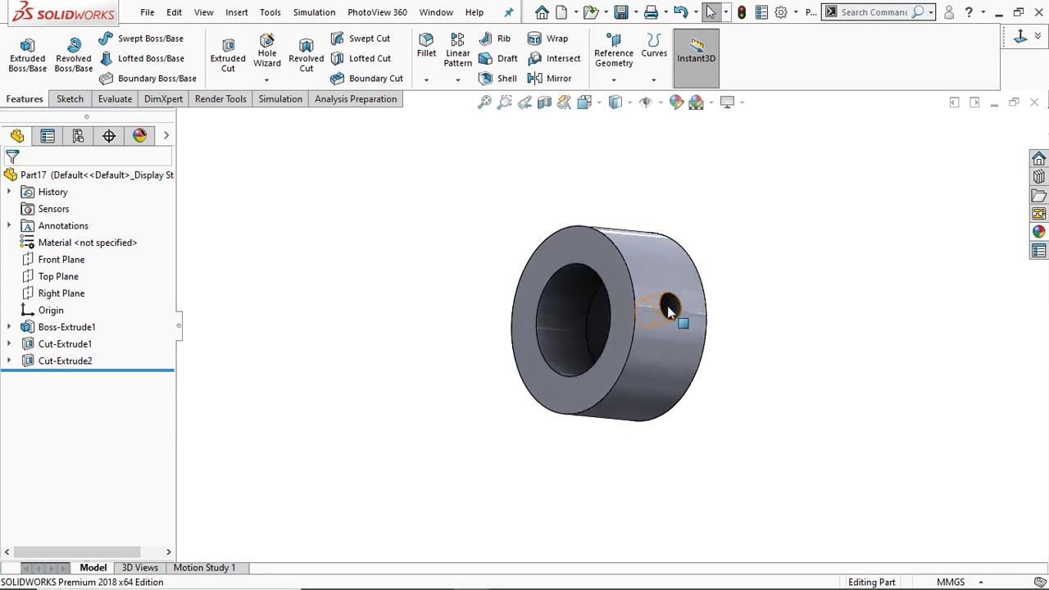
middle_click_drag(781, 308, 893, 288)
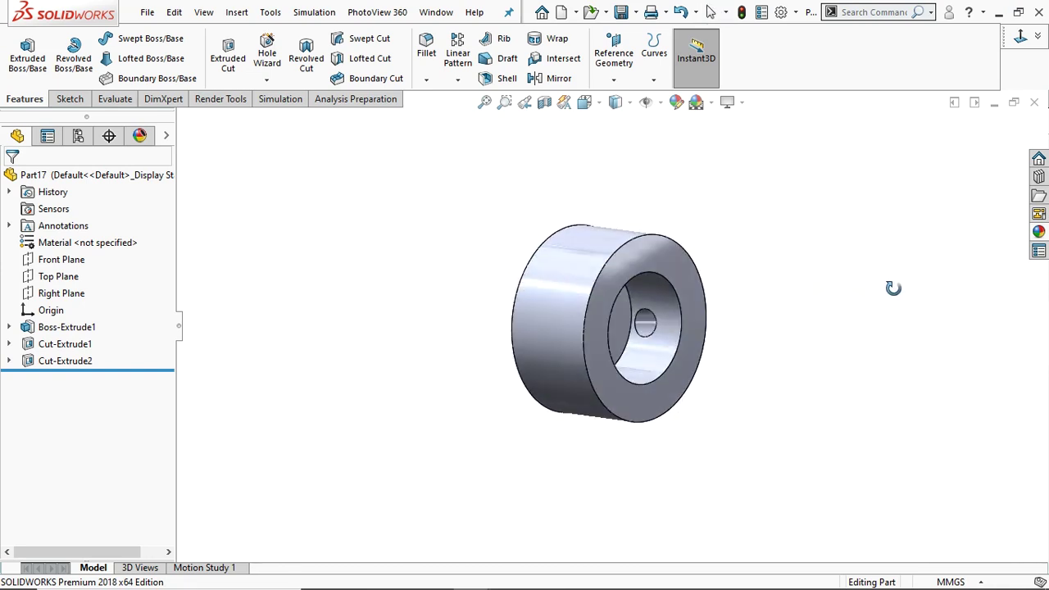
left_click(427, 78)
left_click(440, 118)
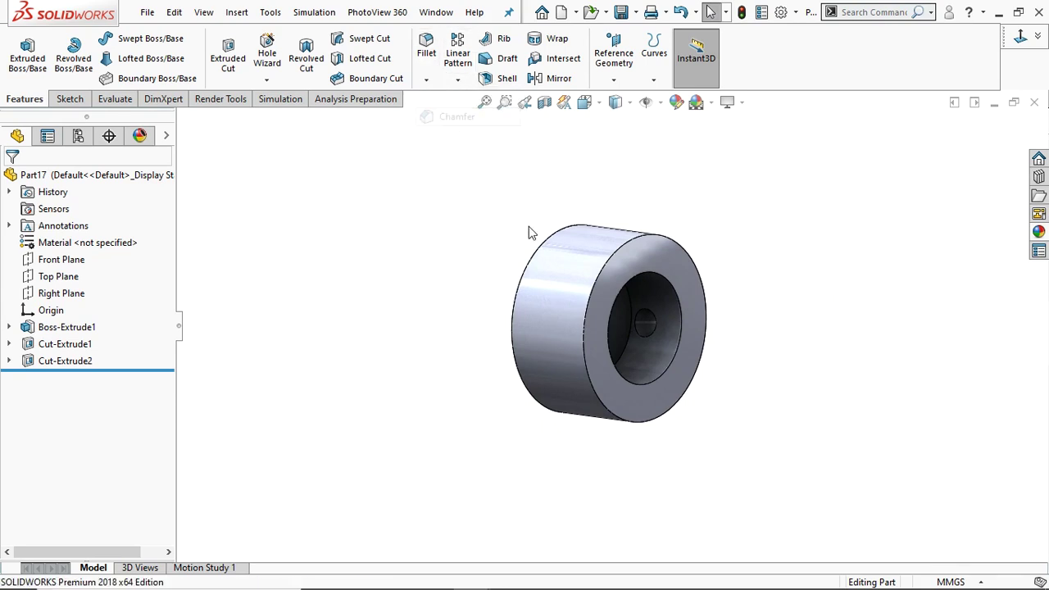
left_click(534, 273)
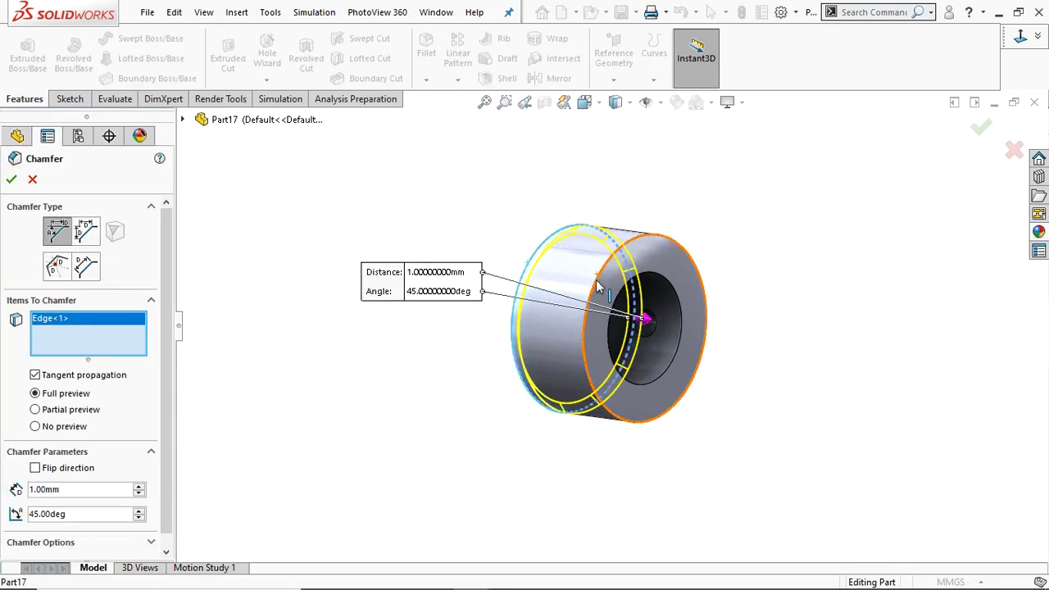
left_click(598, 286)
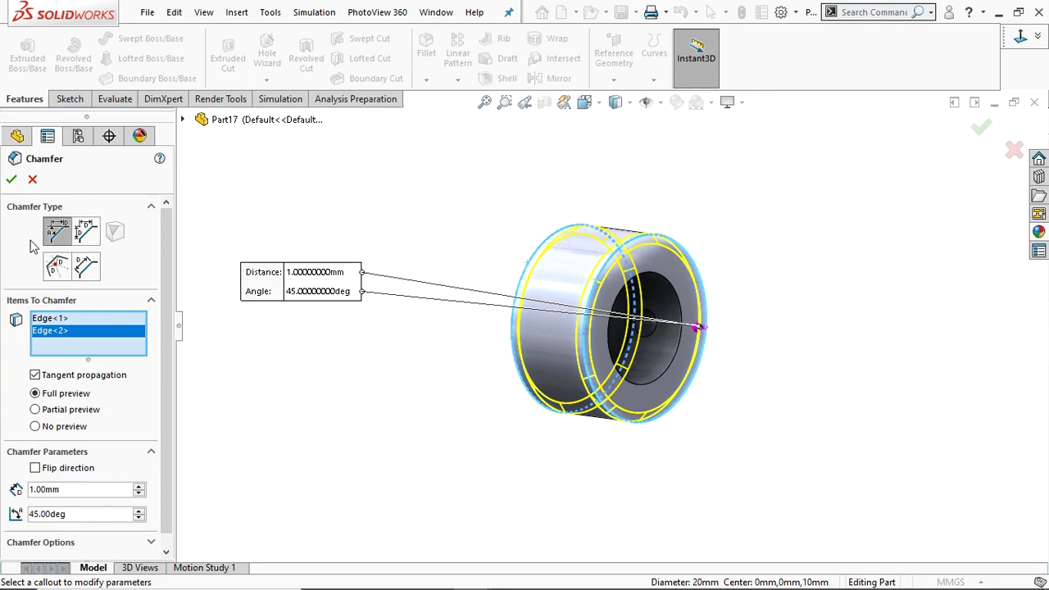
left_click(10, 180)
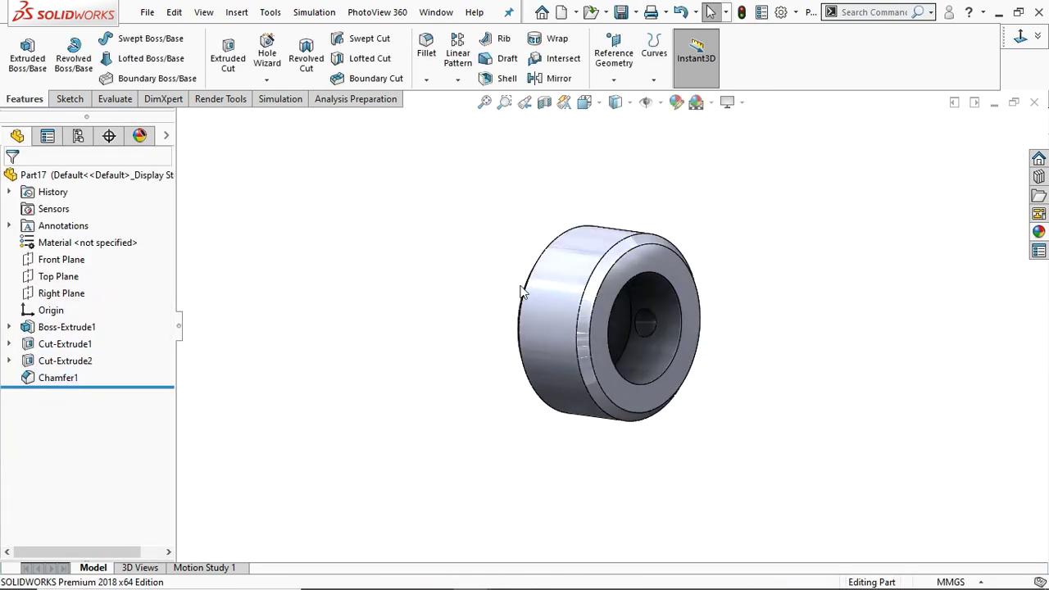
- Apply the polished steel appearance to the whole body
middle_click_drag(729, 282, 741, 229)
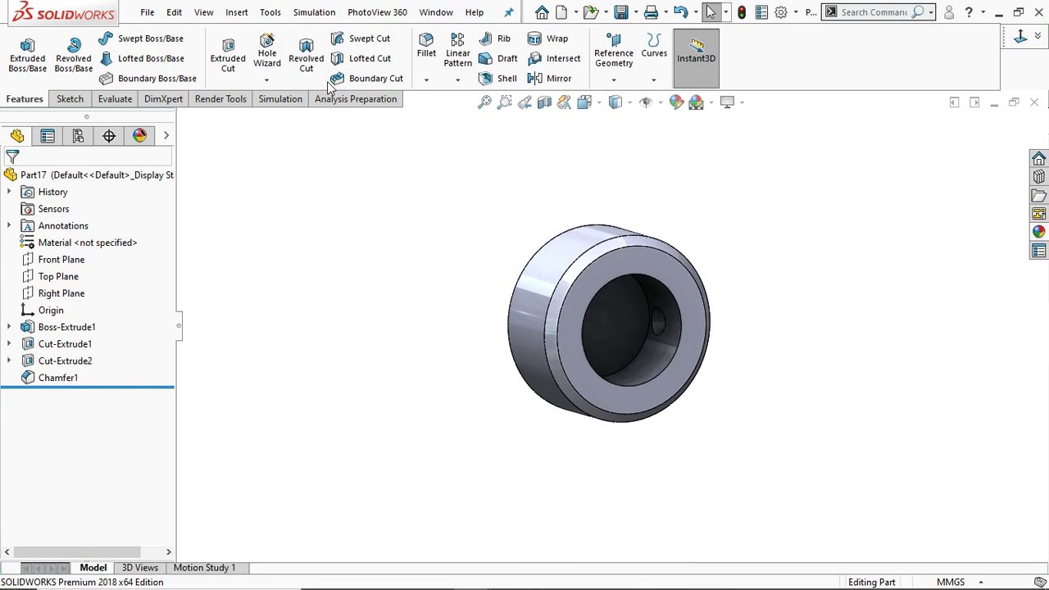
left_click(1038, 233)
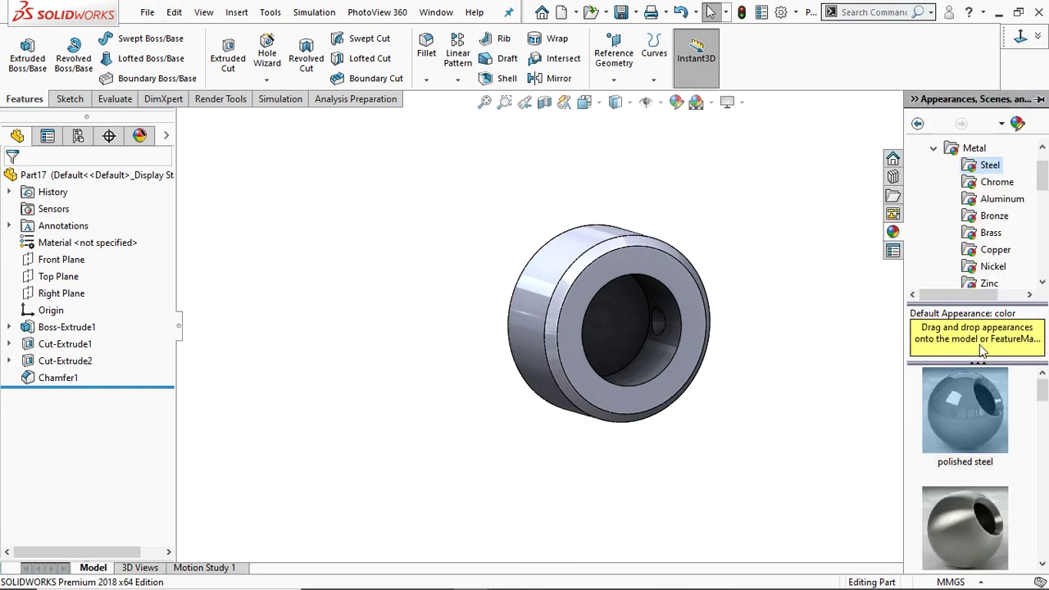
left_click_drag(974, 415, 691, 343)
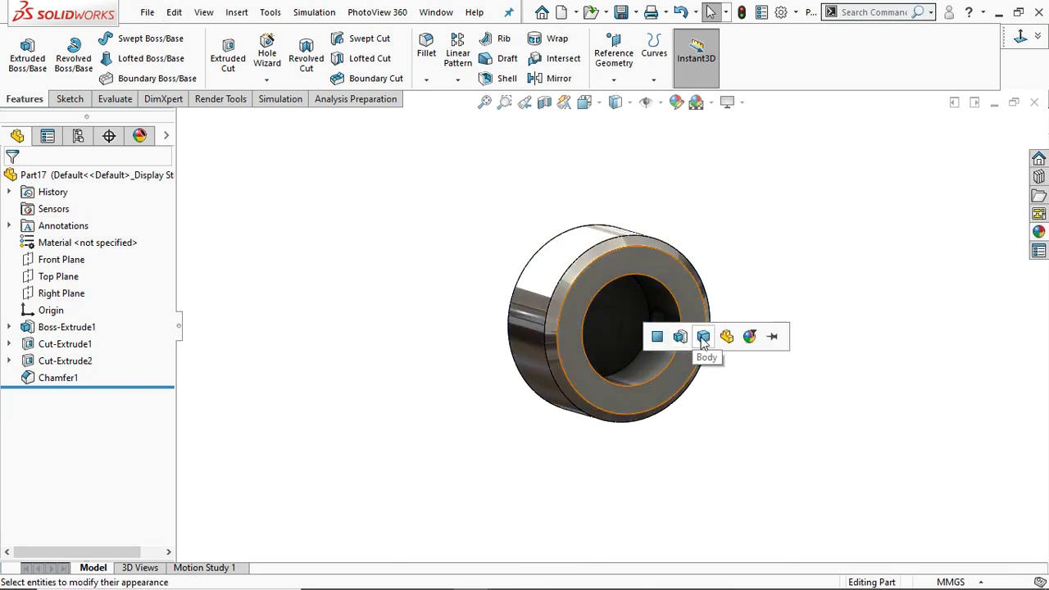
left_click(697, 339)
- Save the part as PART 4 COLLAR in the C-CLAMP folder
middle_click_drag(699, 310, 344, 238)
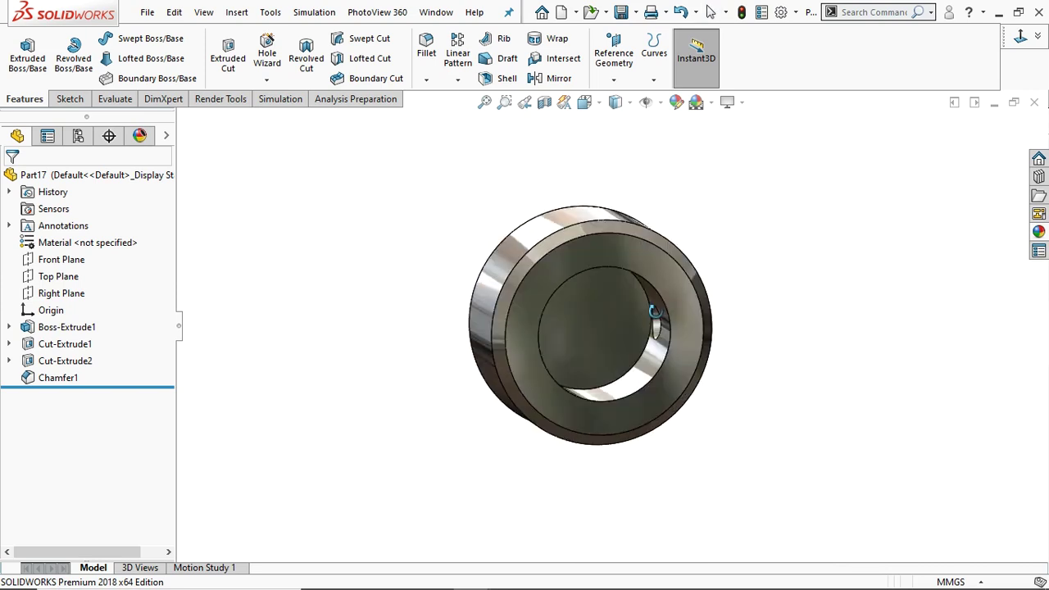
left_click(147, 11)
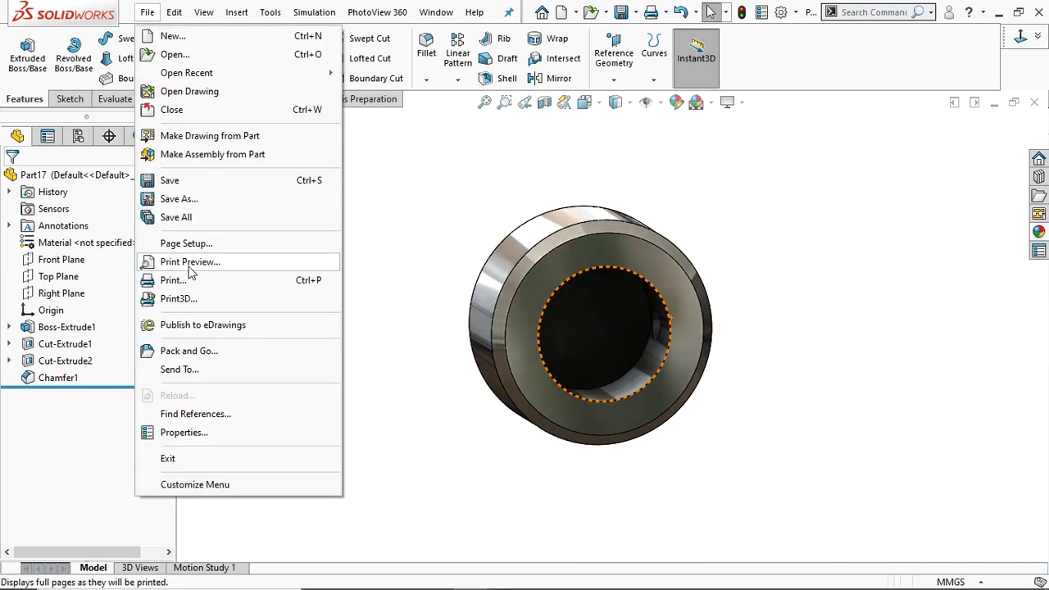
left_click(169, 182)
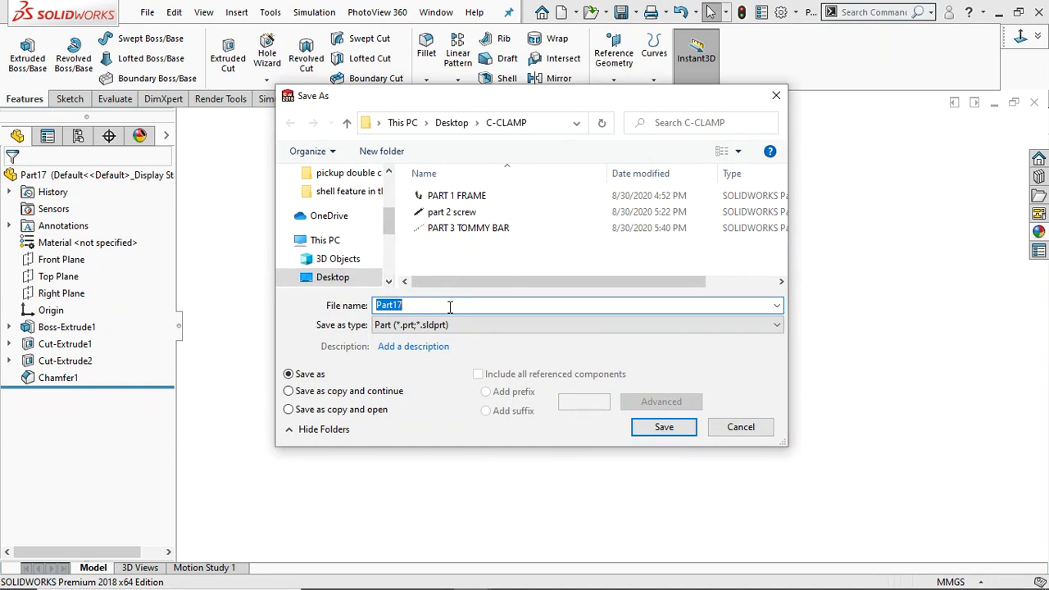
type("PART 4 COLLAR")
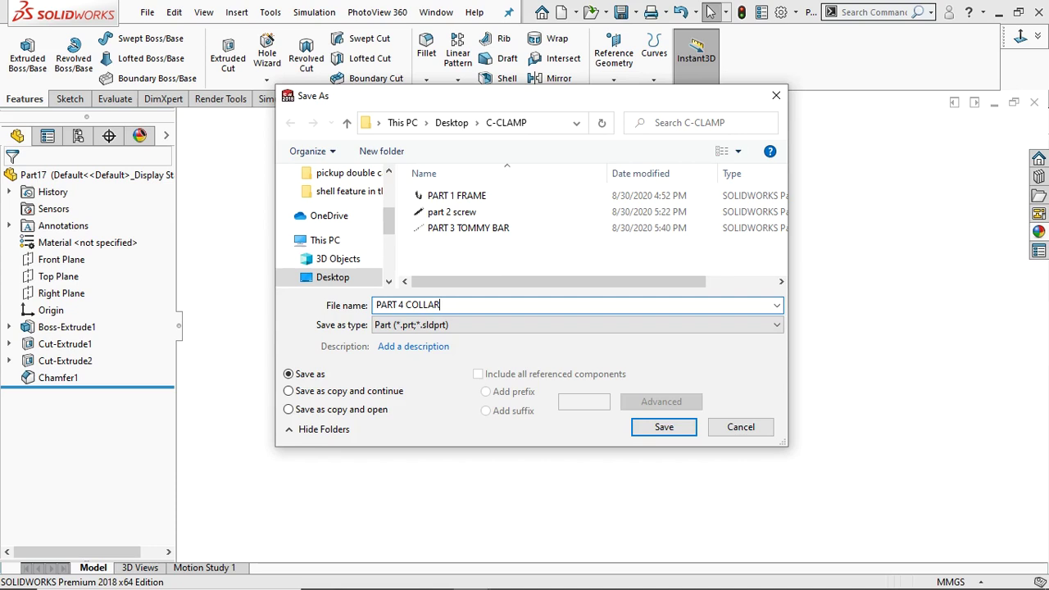
key("Return")
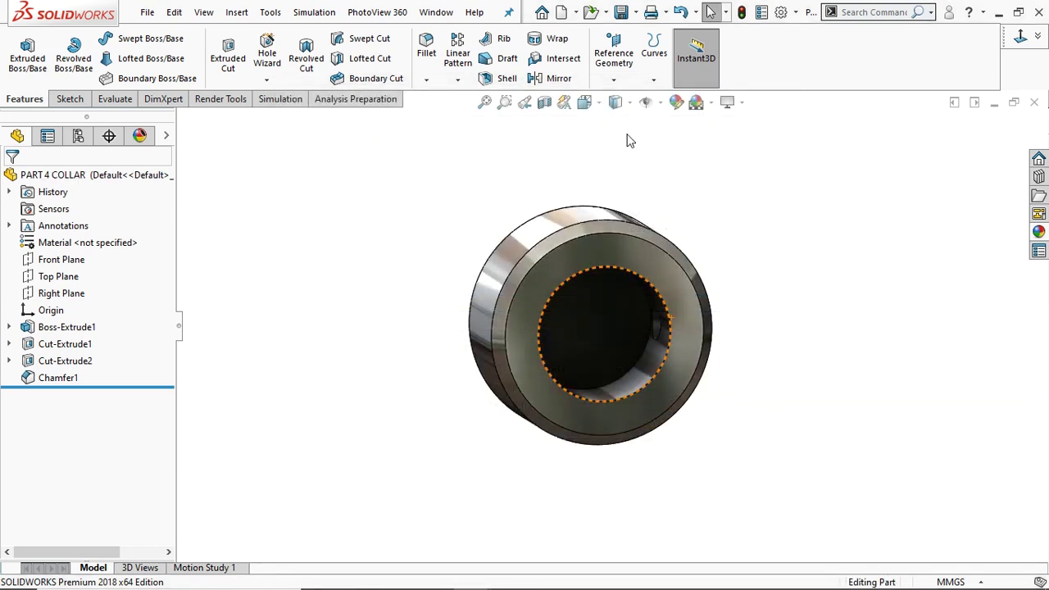
- Close the collar and tommy bar parts and create a new Part document
left_click(1034, 103)
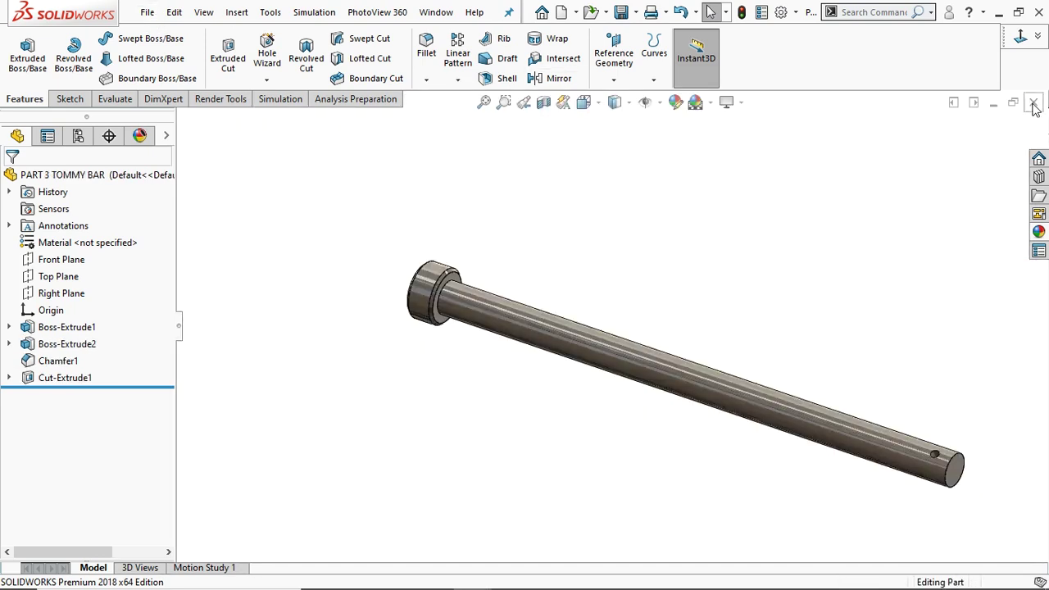
key("ctrl+w")
left_click(146, 13)
left_click(166, 35)
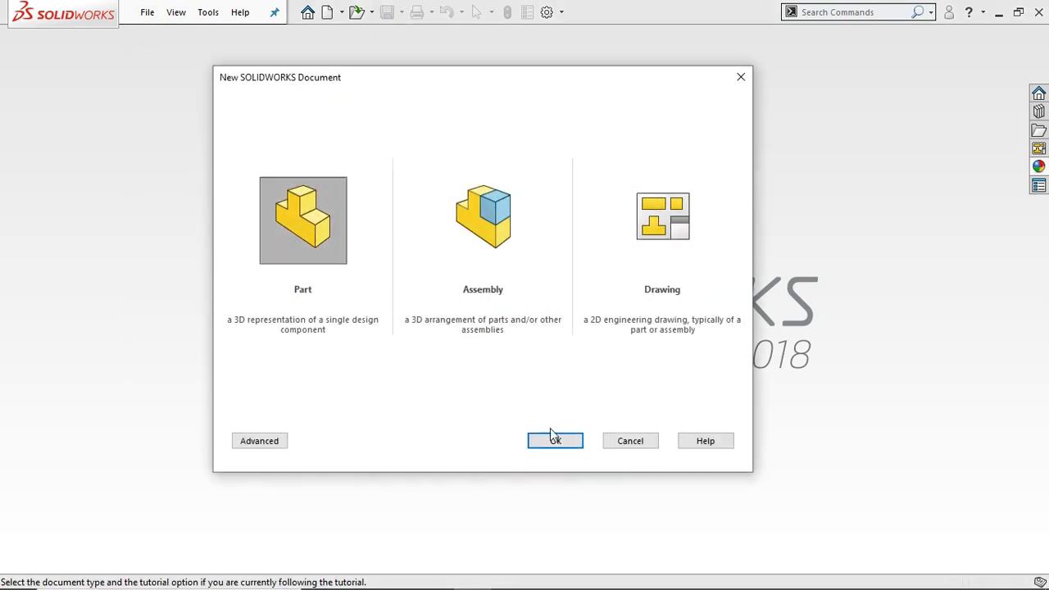
left_click(555, 443)
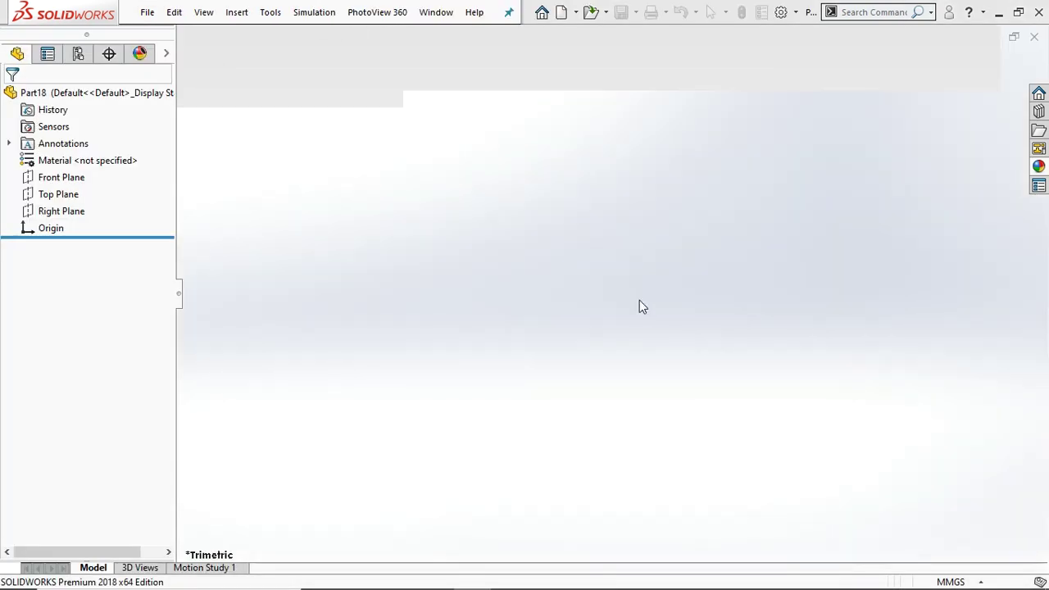
- Apply the Plain White scene and start a sketch on the Front Plane
left_click(710, 102)
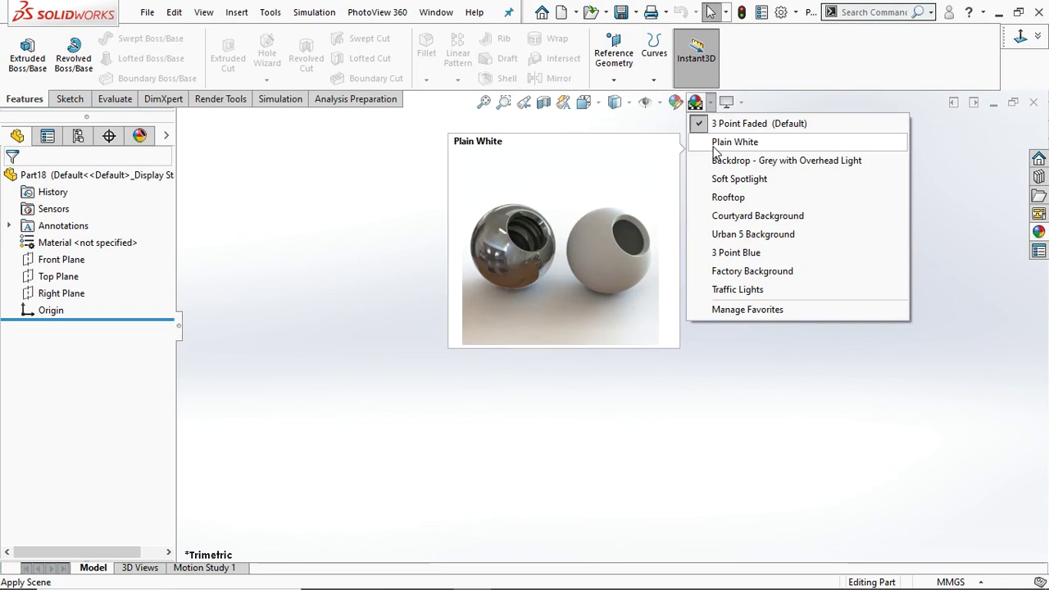
left_click(710, 143)
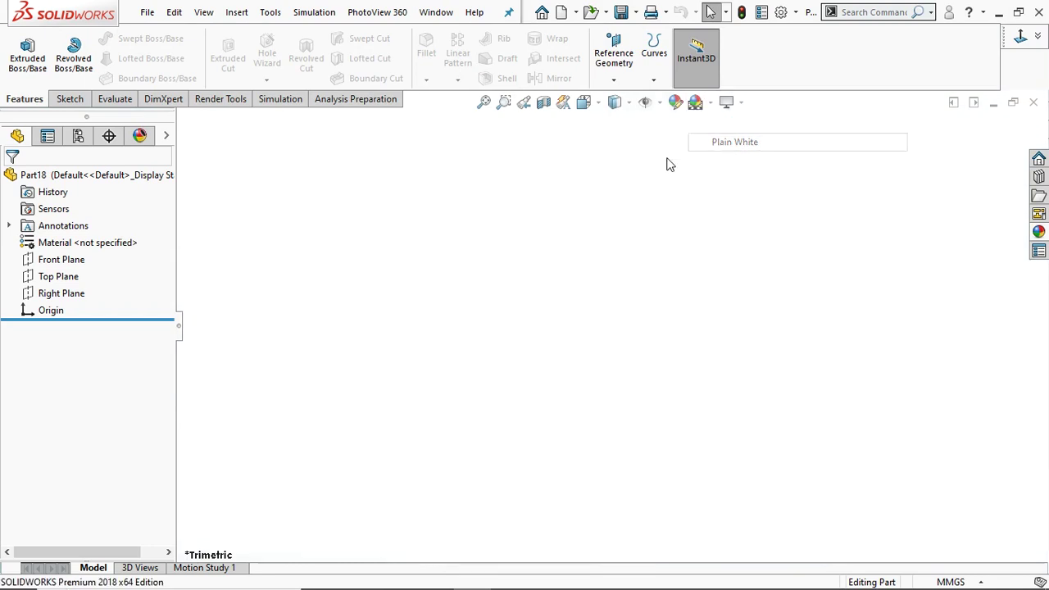
left_click(59, 259)
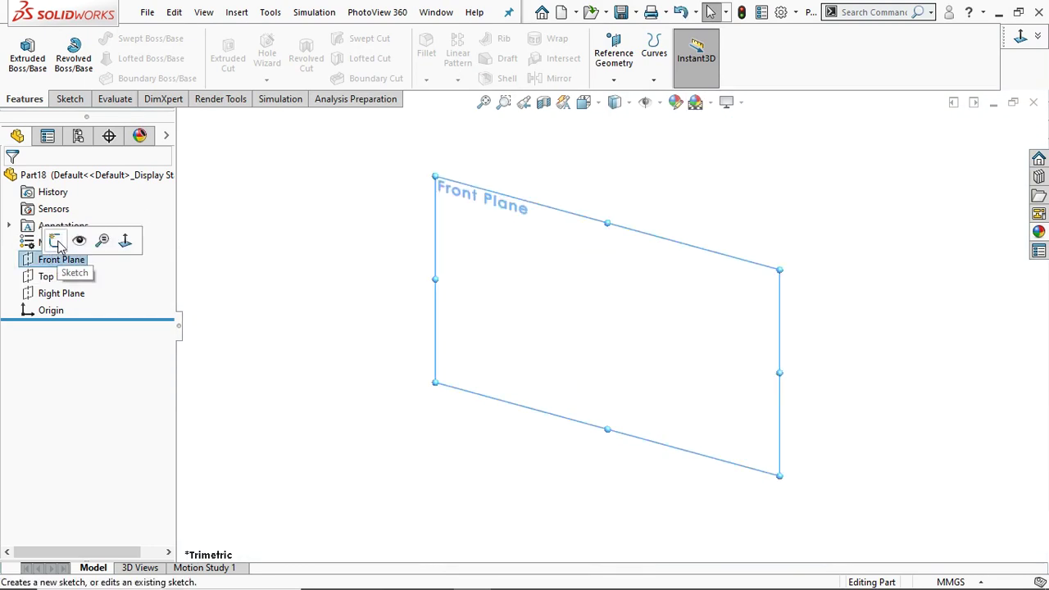
left_click(55, 240)
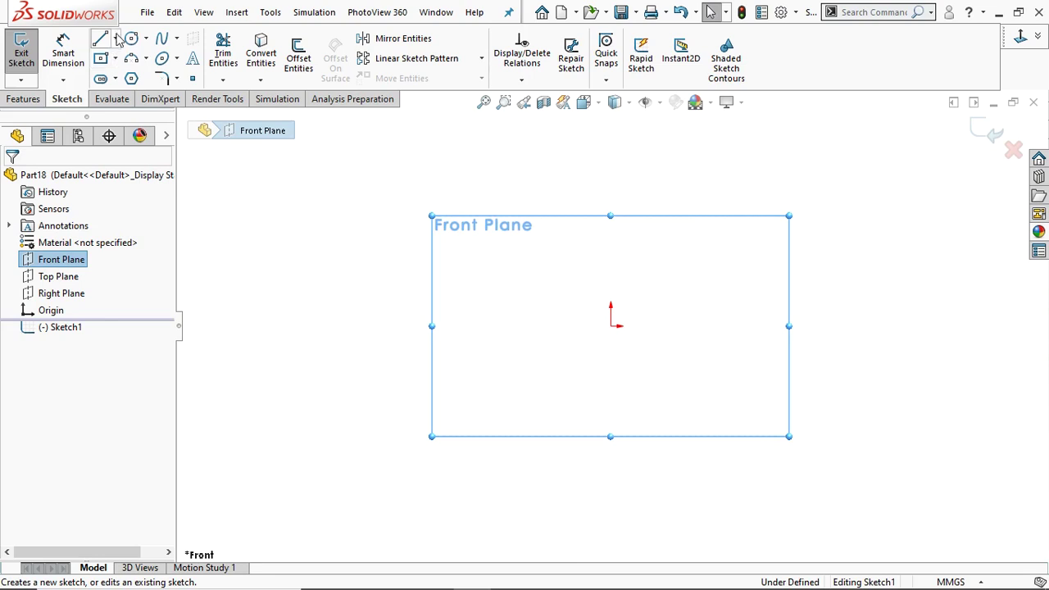
- Draw a horizontal centreline about 73 mm long starting from the origin
left_click(116, 38)
left_click(135, 77)
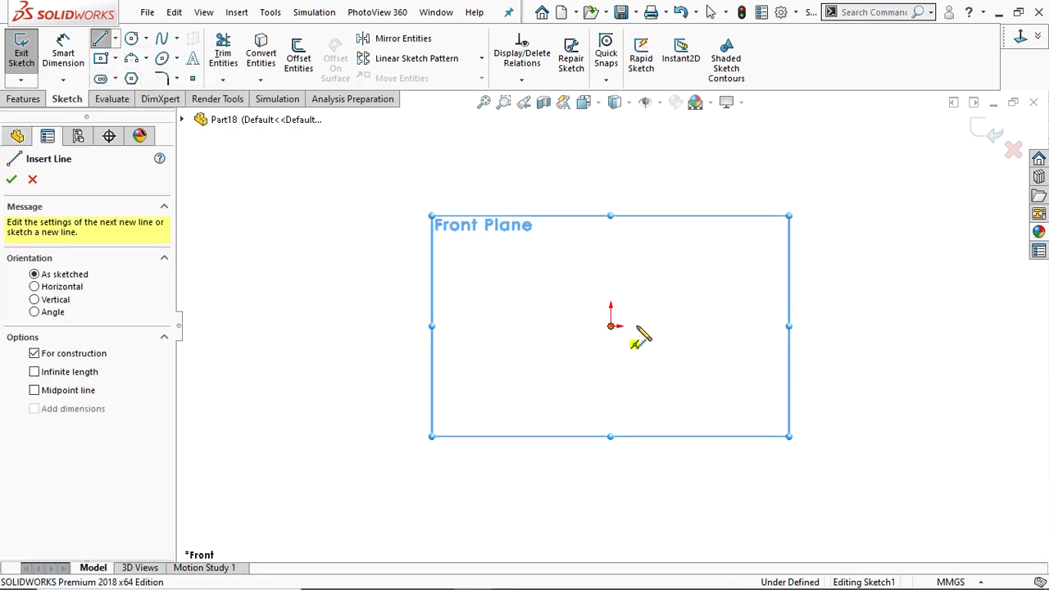
left_click(610, 326)
left_click(757, 326)
right_click(771, 336)
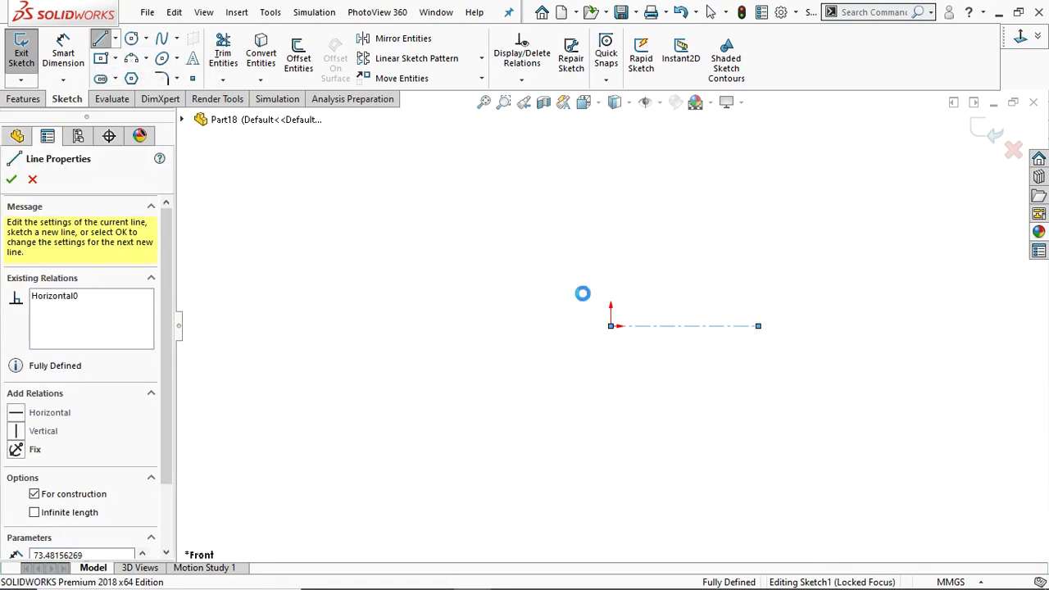
left_click(775, 336)
- Sketch a line above the centreline sloping down away from the origin, followed by a vertical line about 11 mm long ending on the centreline
left_click(101, 40)
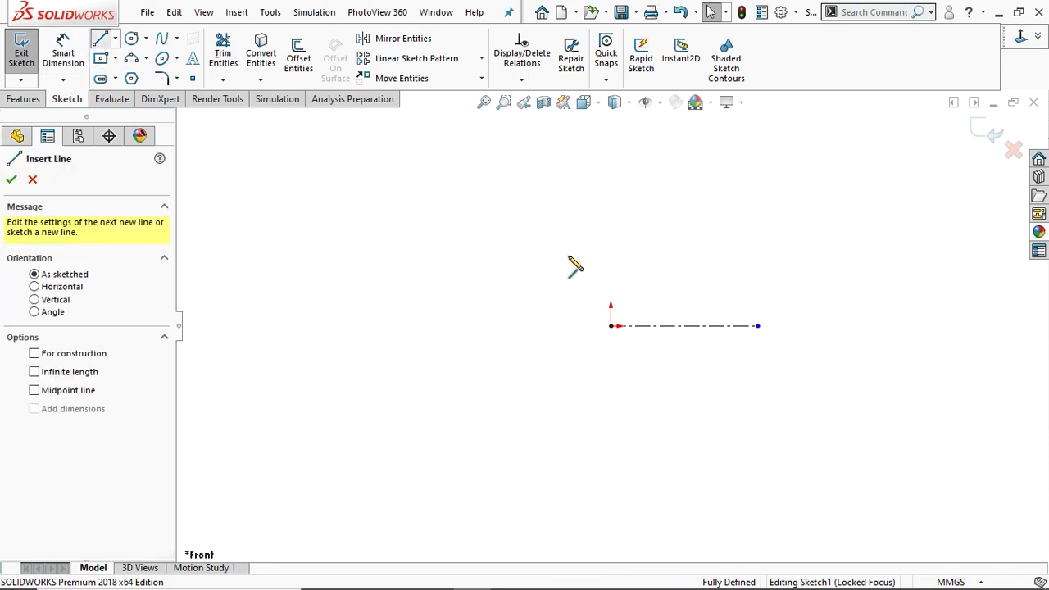
left_click(632, 284)
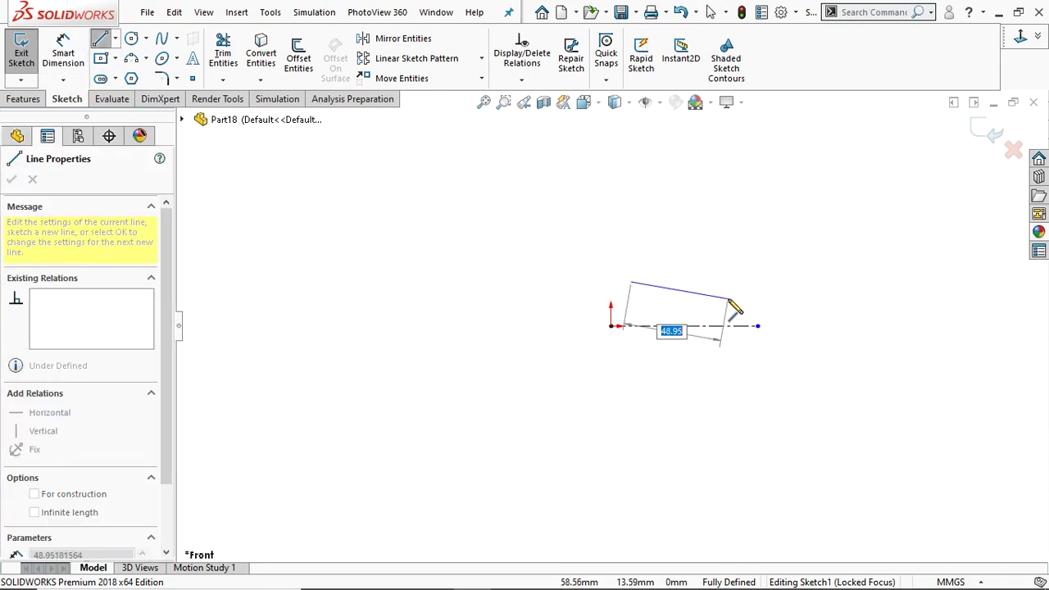
left_click(740, 304)
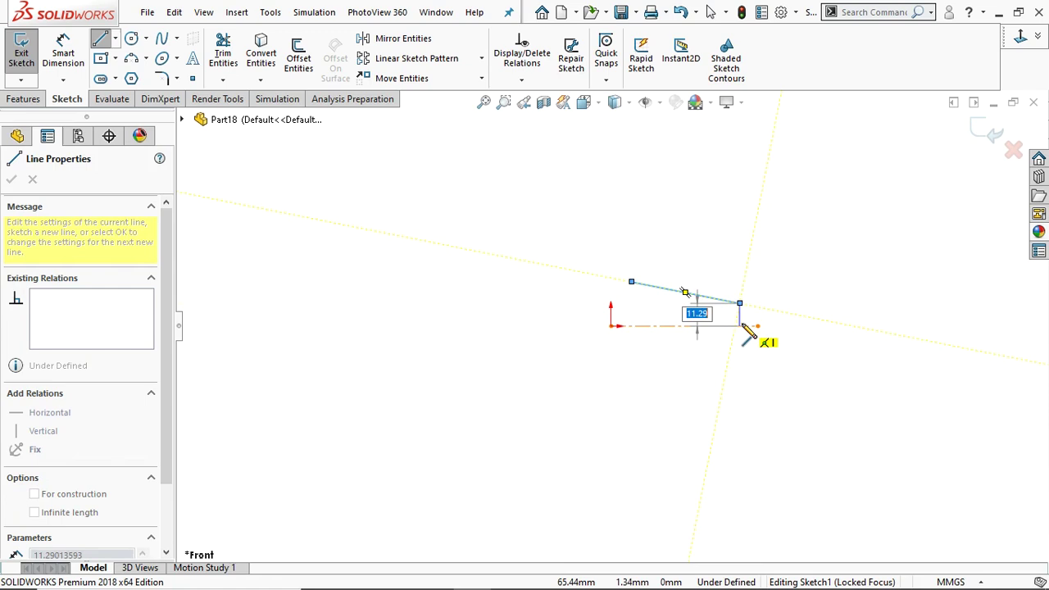
right_click(750, 332)
left_click(781, 337)
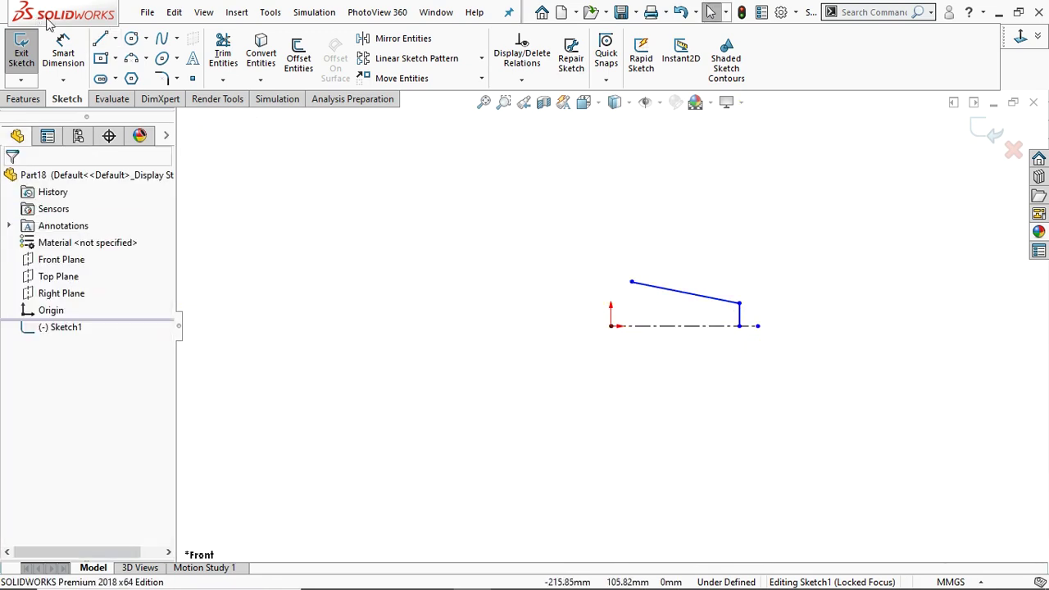
- Close the profile with a vertical line at the end nearer the origin and a base line about 54 mm long along the centreline
left_click(101, 40)
left_click(631, 282)
left_click(631, 326)
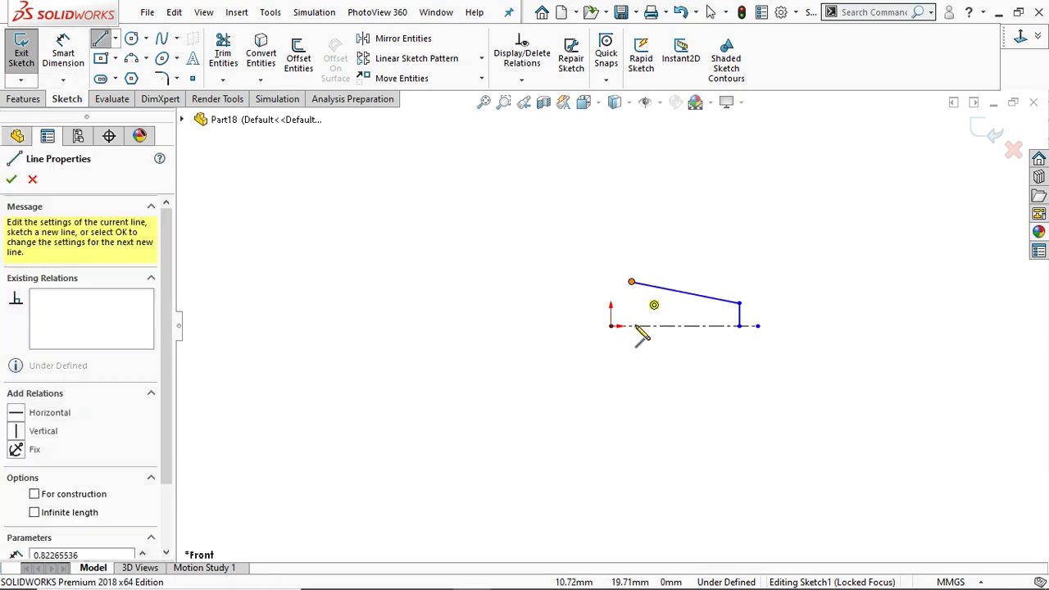
right_click(638, 332)
left_click(655, 336)
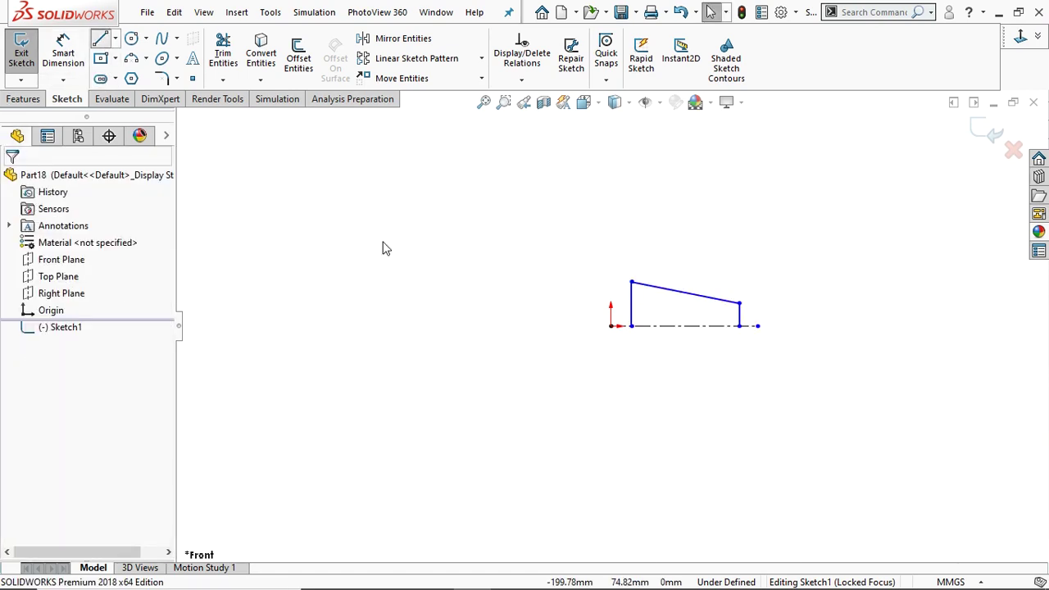
key("Return")
left_click(631, 327)
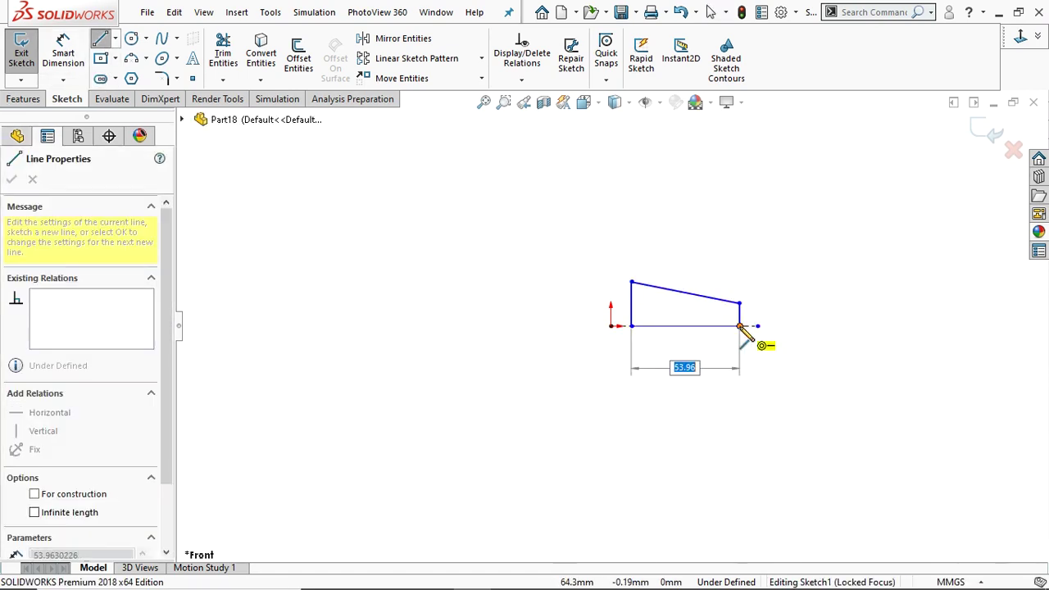
left_click(740, 327)
right_click(742, 328)
left_click(774, 338)
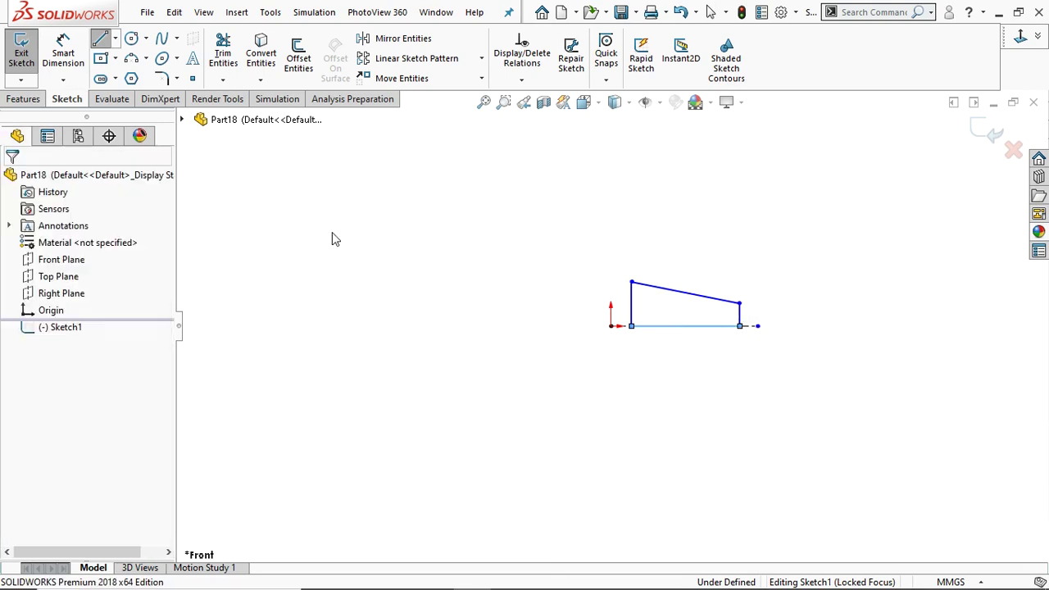
- Dimension the profile's horizontal base line at 10 mm
left_click(61, 51)
left_click(681, 326)
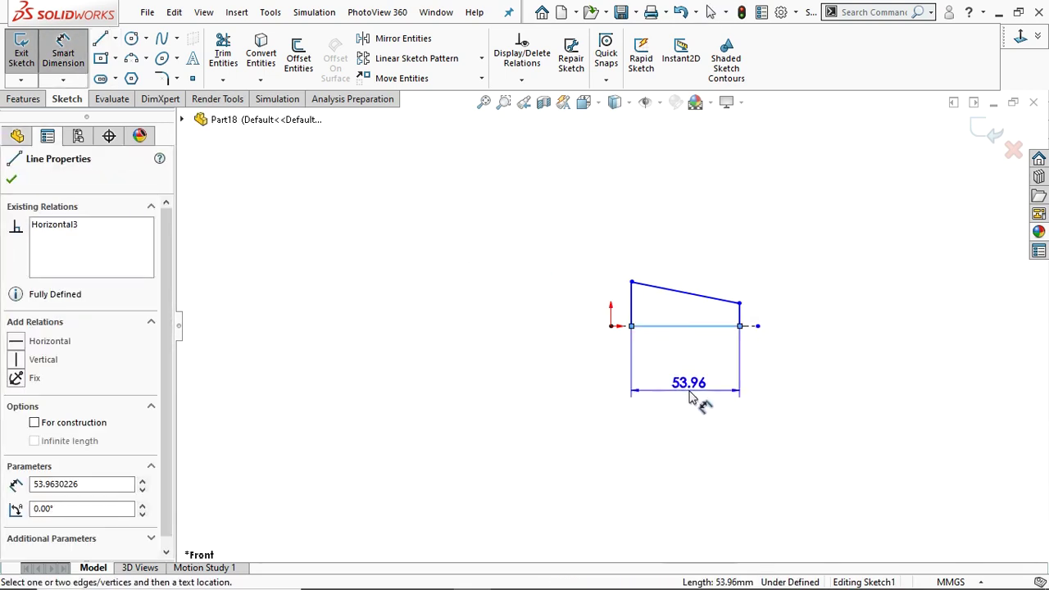
left_click(691, 398)
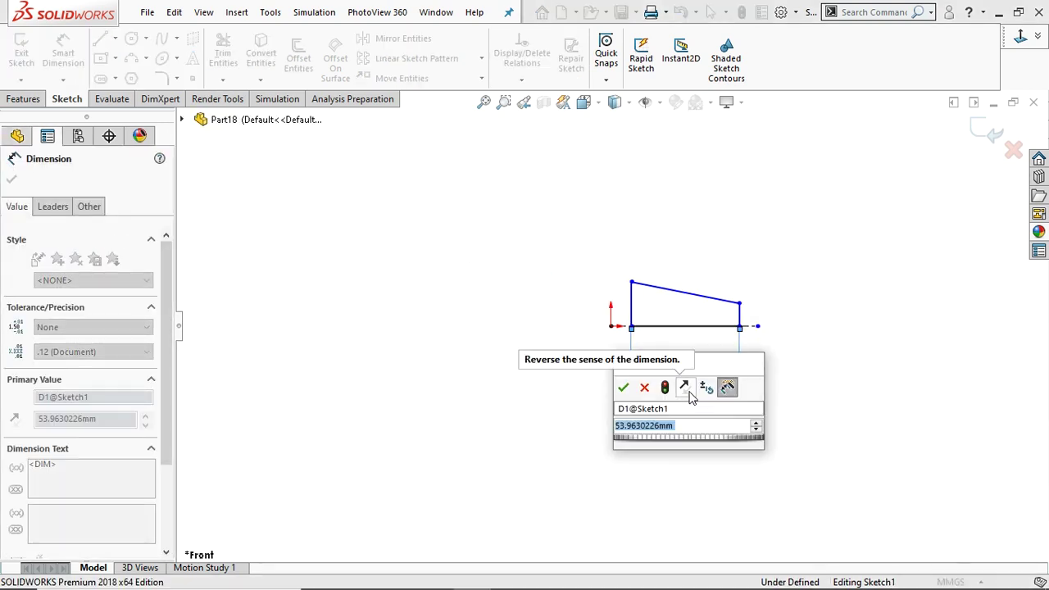
type("10")
key("Return")
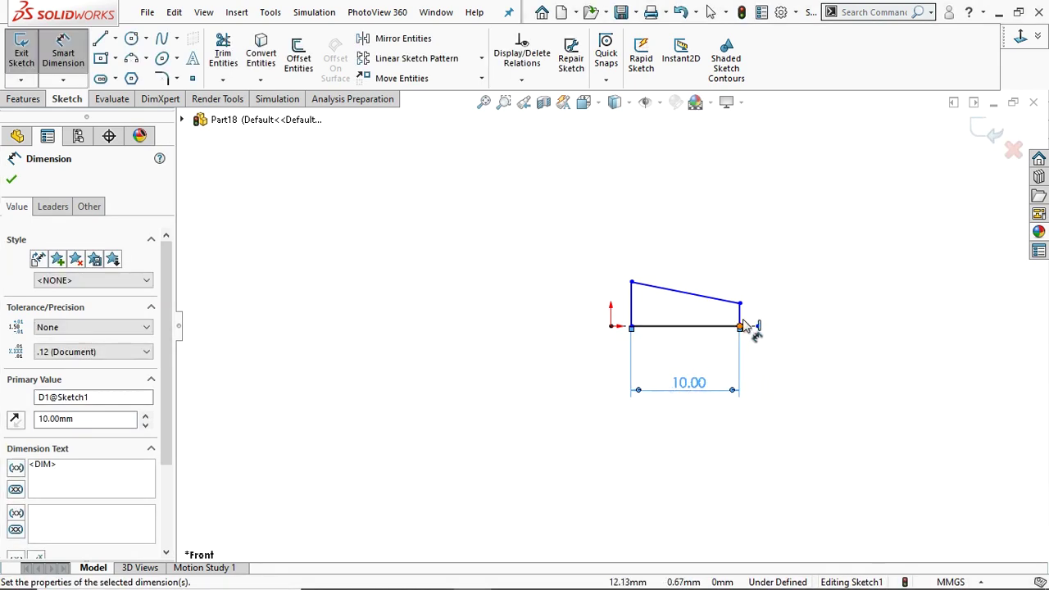
- Dimension the short vertical edge at the end farther from the origin at 1 mm
left_click(741, 320)
left_click(803, 316)
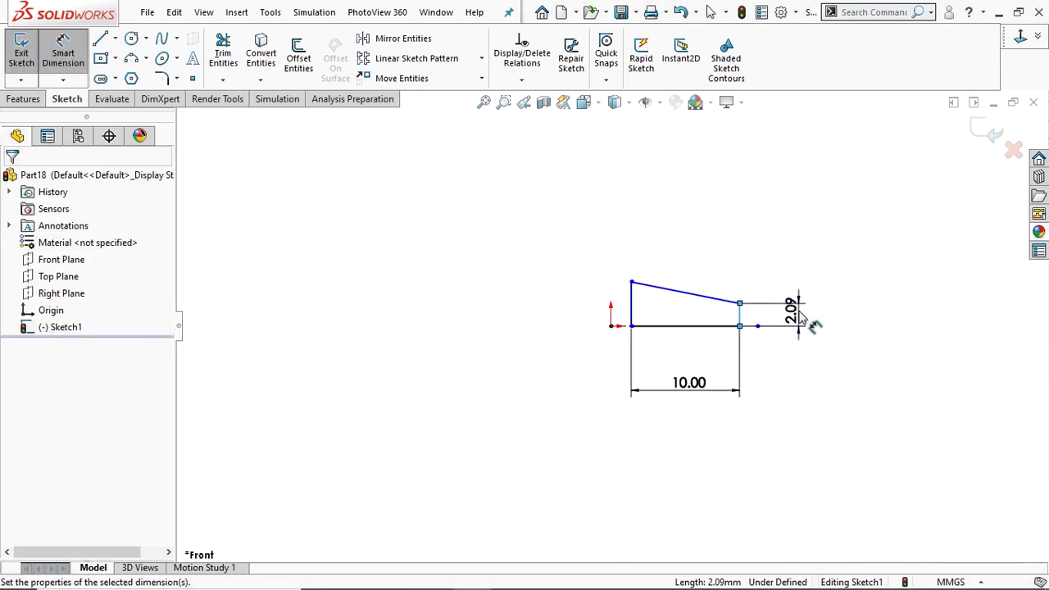
type("1.00mm")
key("Return")
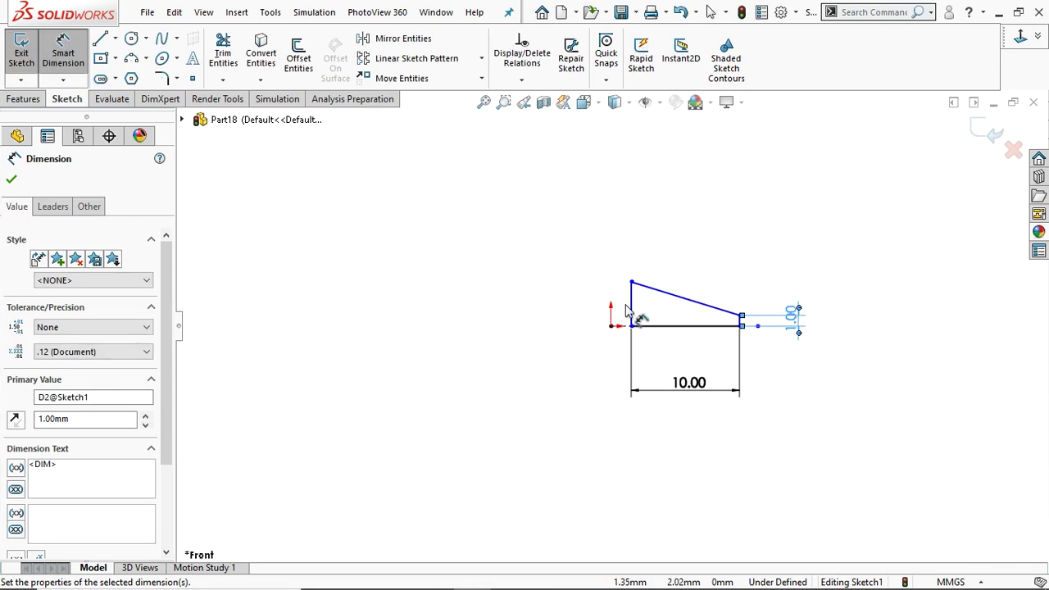
- Dimension the vertical edge nearer the origin at 2 mm
left_click(632, 306)
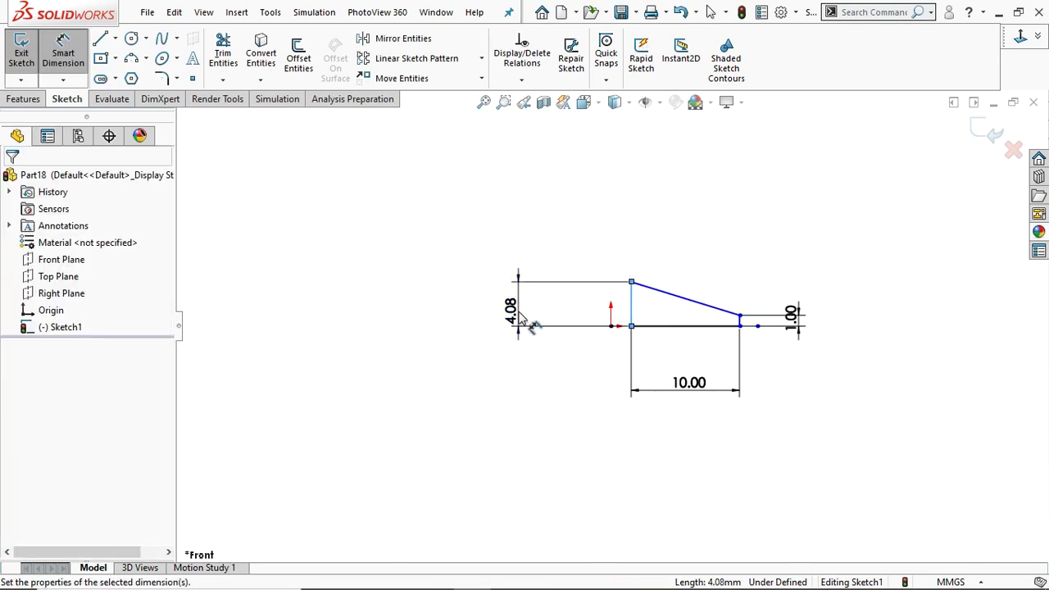
left_click(529, 326)
type("4")
key("Return")
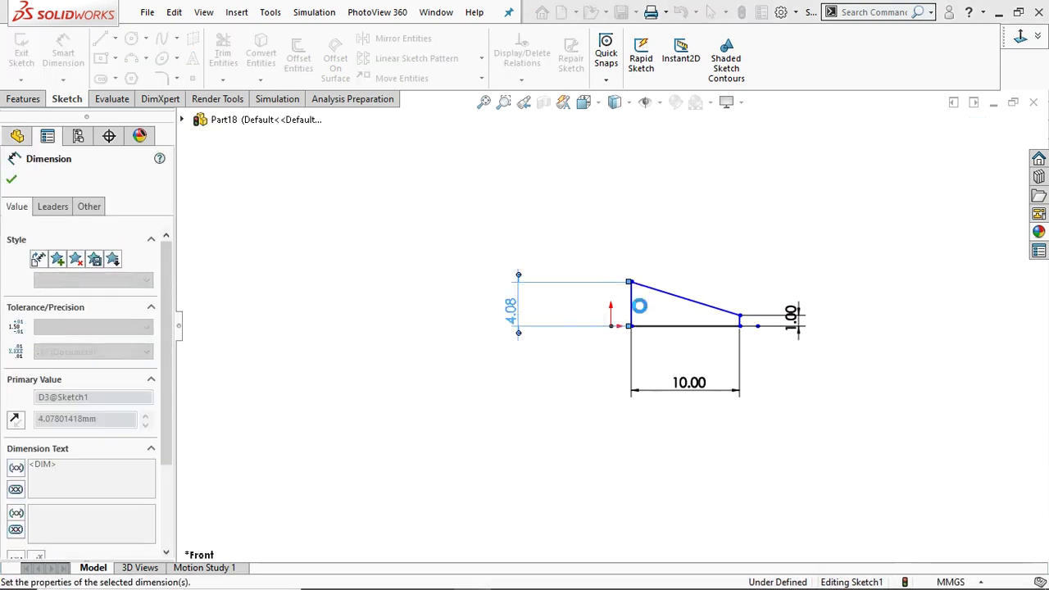
- Set the height of the vertical edge farther from the origin to 1.5 mm and finish dimensioning
left_click(795, 324)
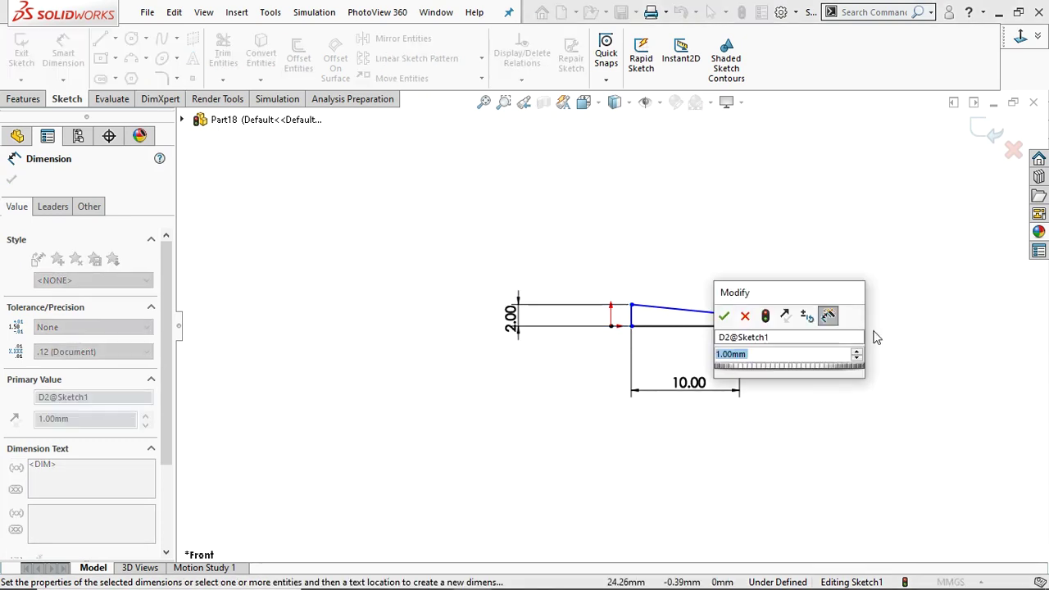
type("1.5")
key("Return")
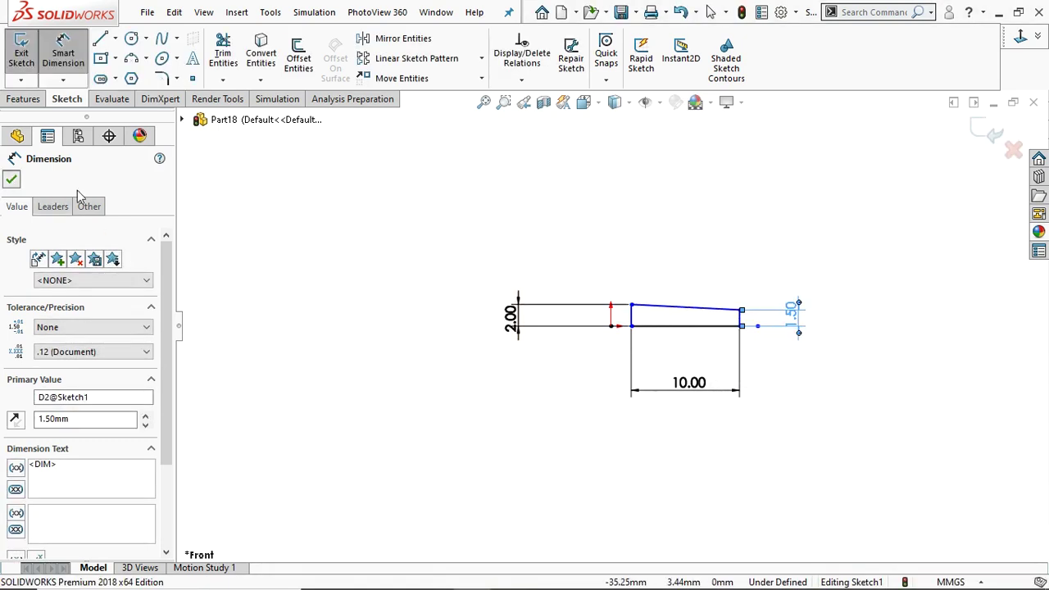
left_click(11, 181)
- Revolve the profile 360 degrees about the centreline into a tapered pin
left_click(23, 100)
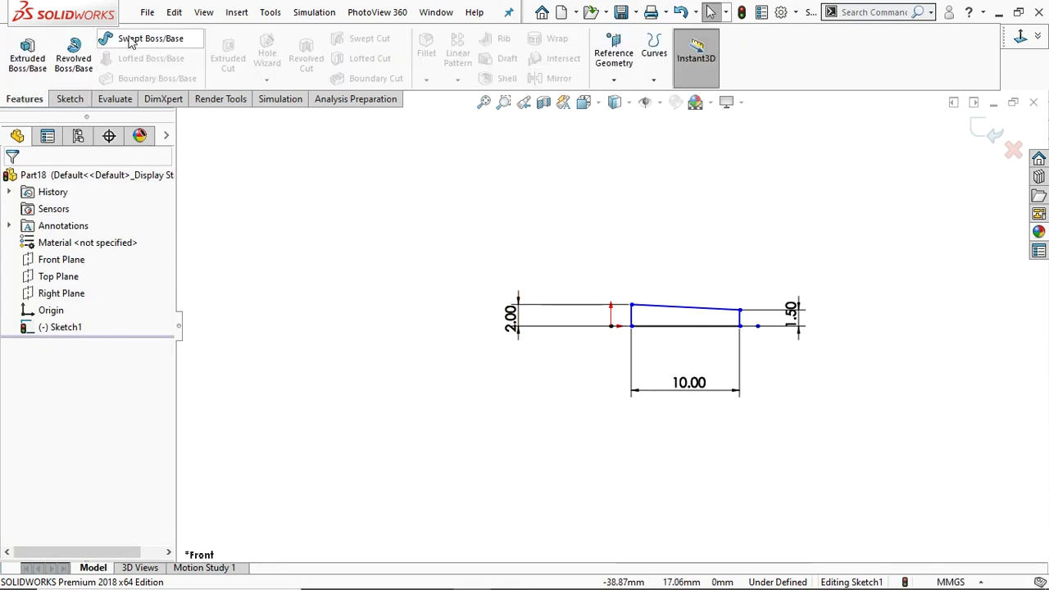
left_click(82, 56)
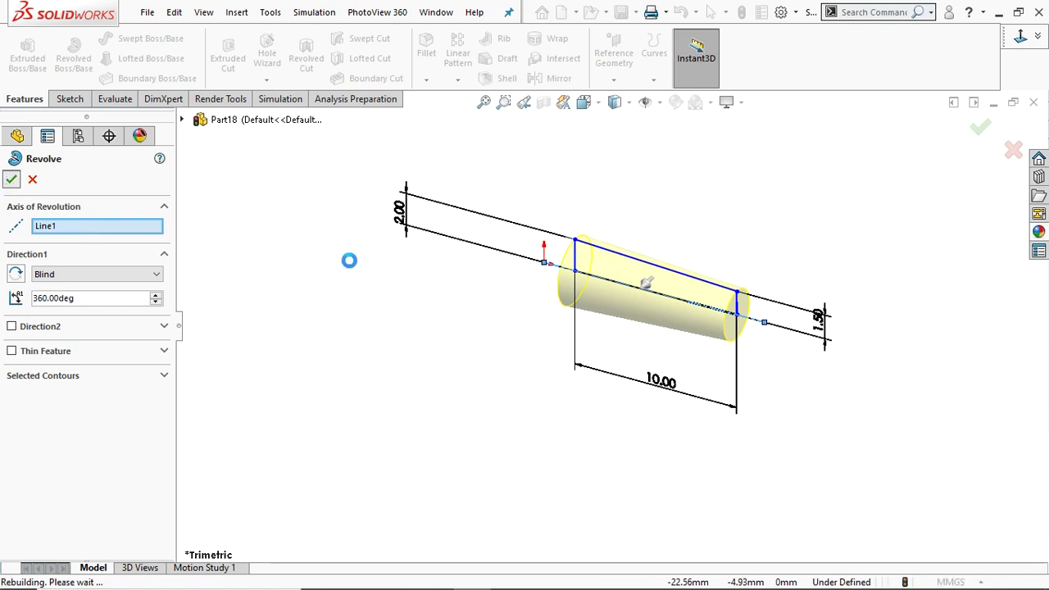
key("Return")
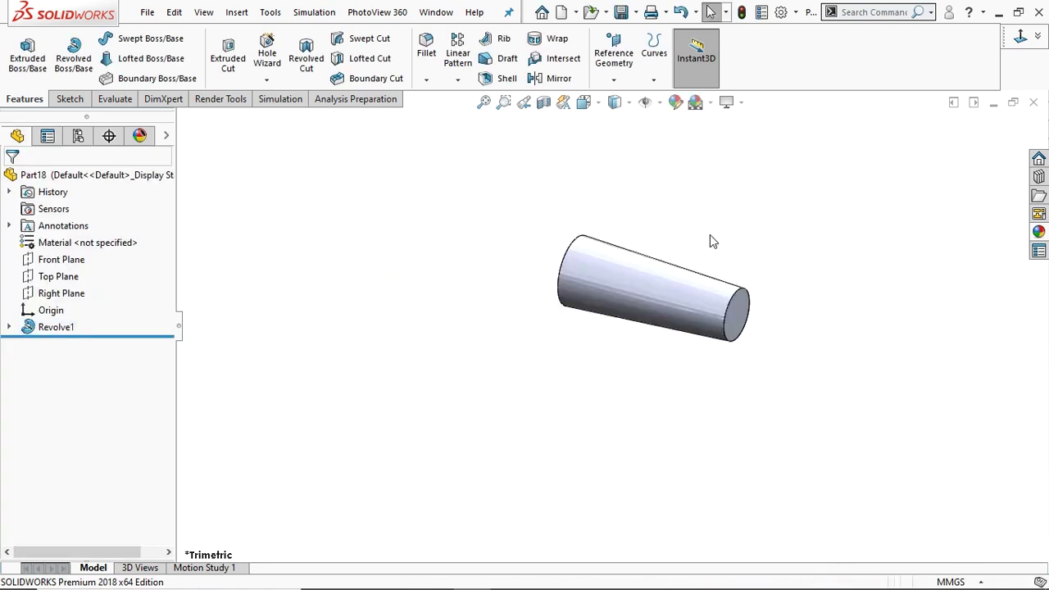
- Apply the polished steel appearance to the tapered pin
left_click(1039, 232)
left_click_drag(977, 387, 703, 299)
key("f")
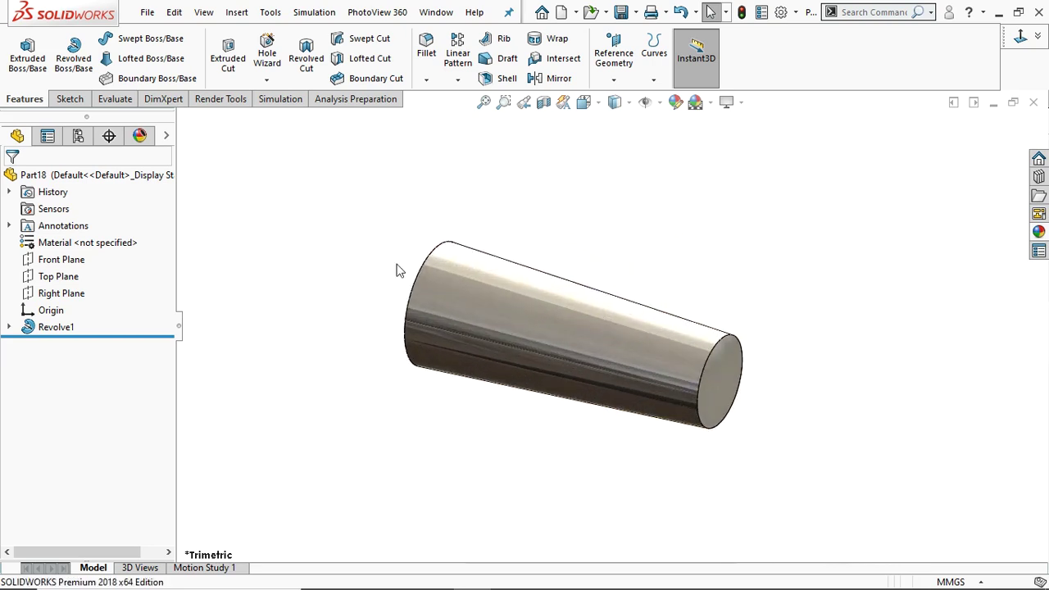
- Save the part as PART 5 PIN in the C-CLAMP folder
left_click(147, 13)
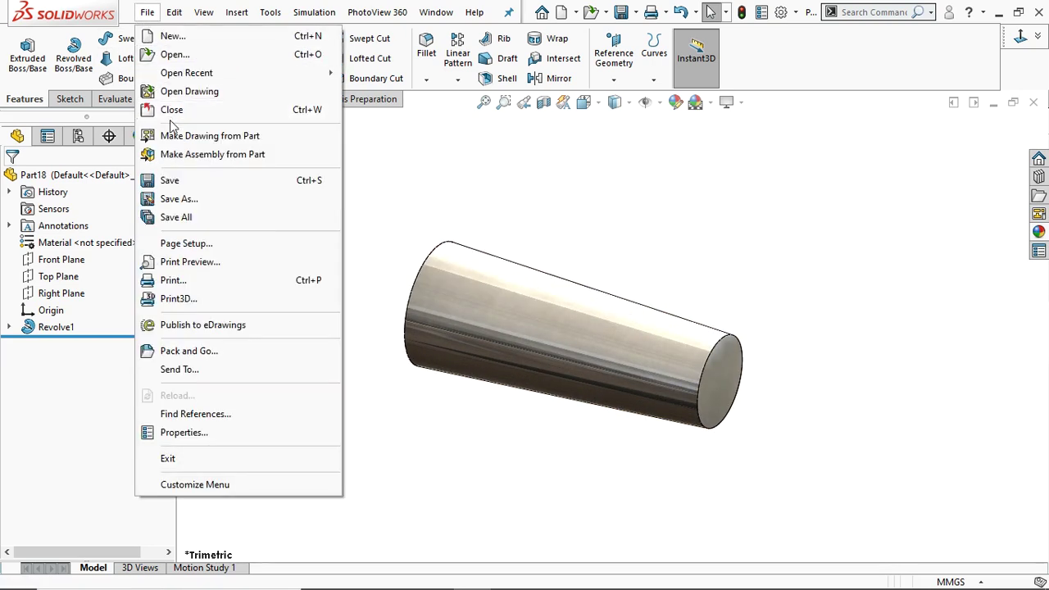
left_click(168, 186)
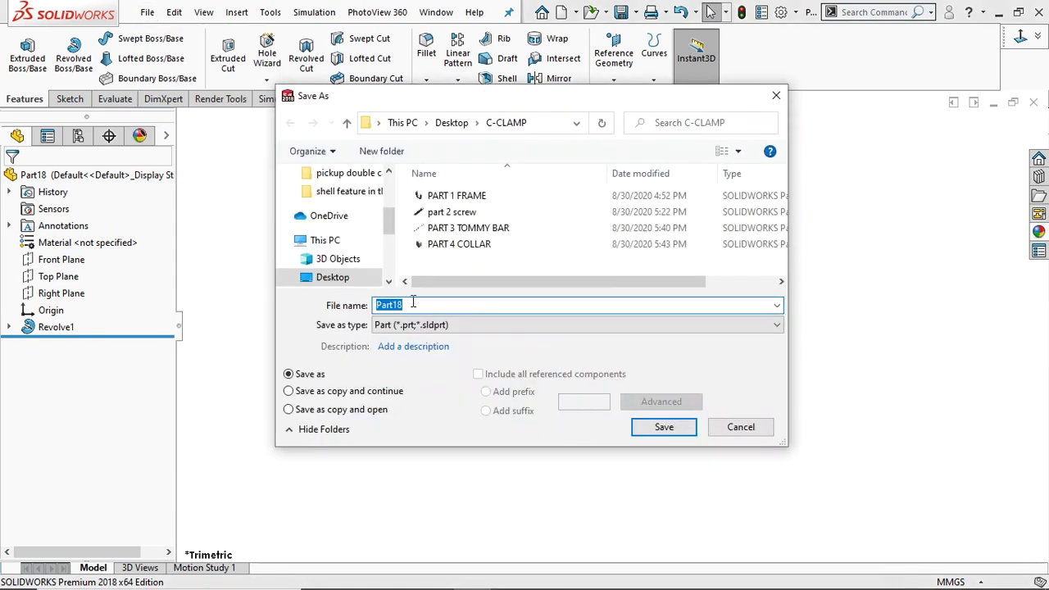
type("PART")
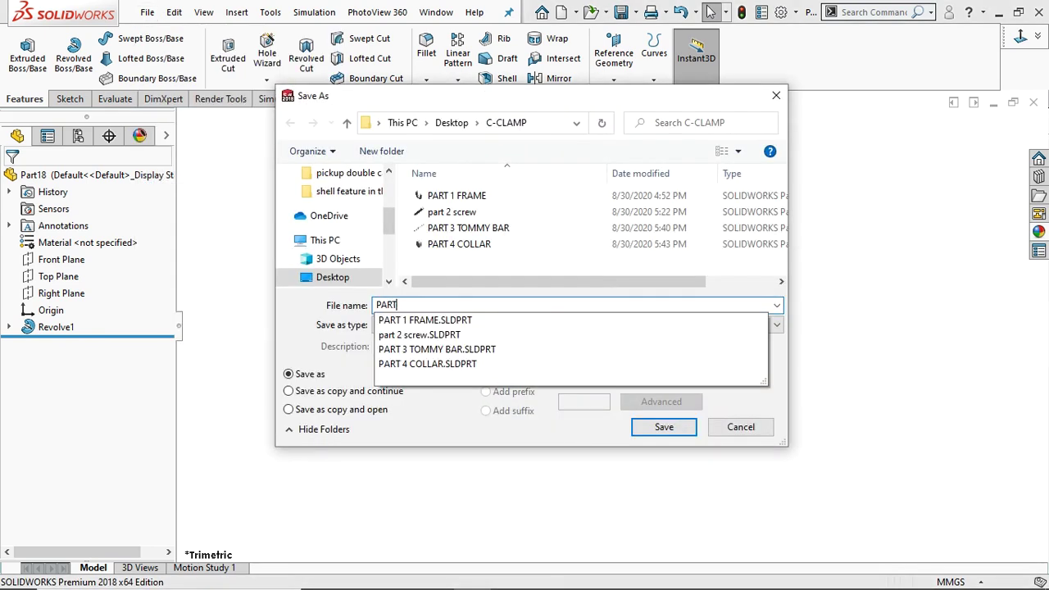
type(" 5")
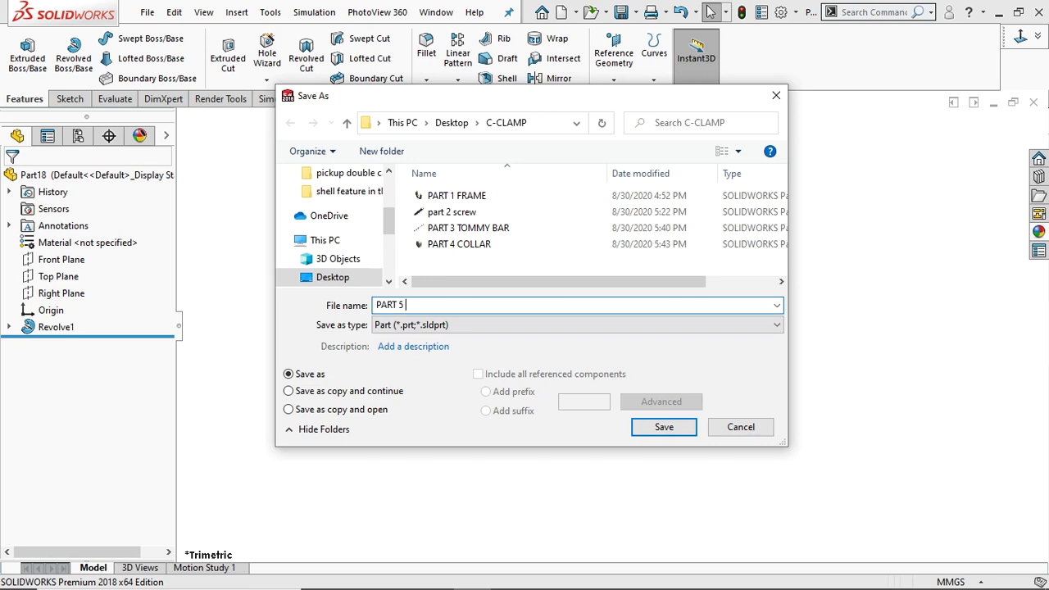
key("Return")
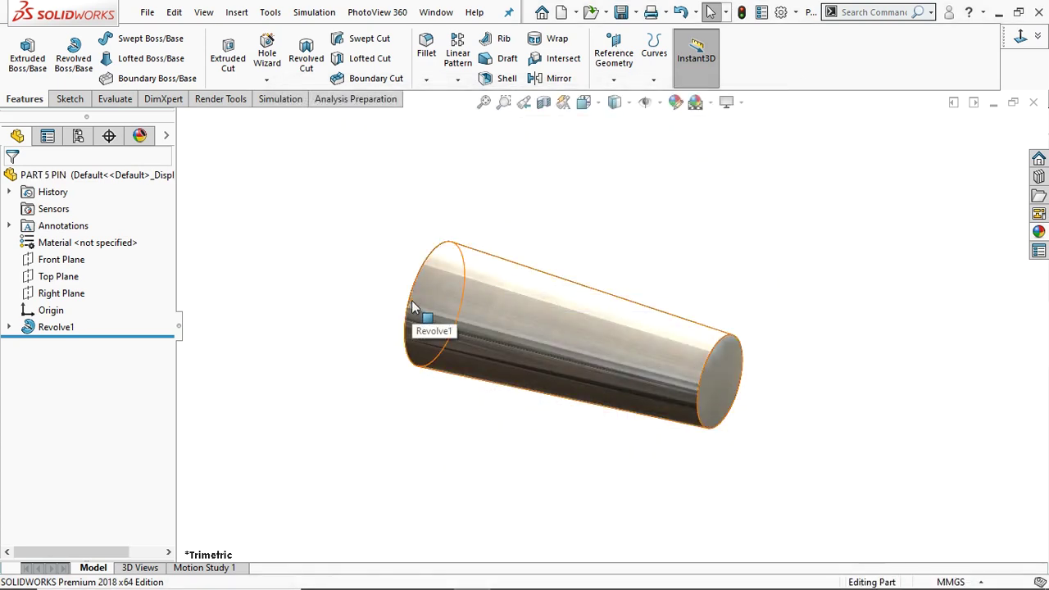
- Close the pin part and create a new Part document
key("ctrl+w")
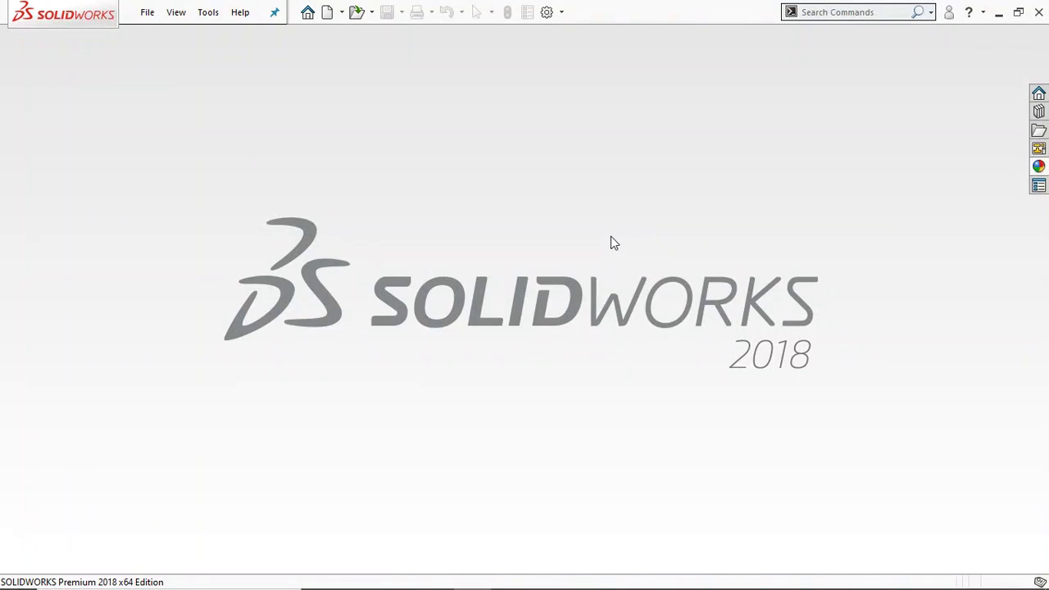
left_click(148, 13)
left_click(166, 39)
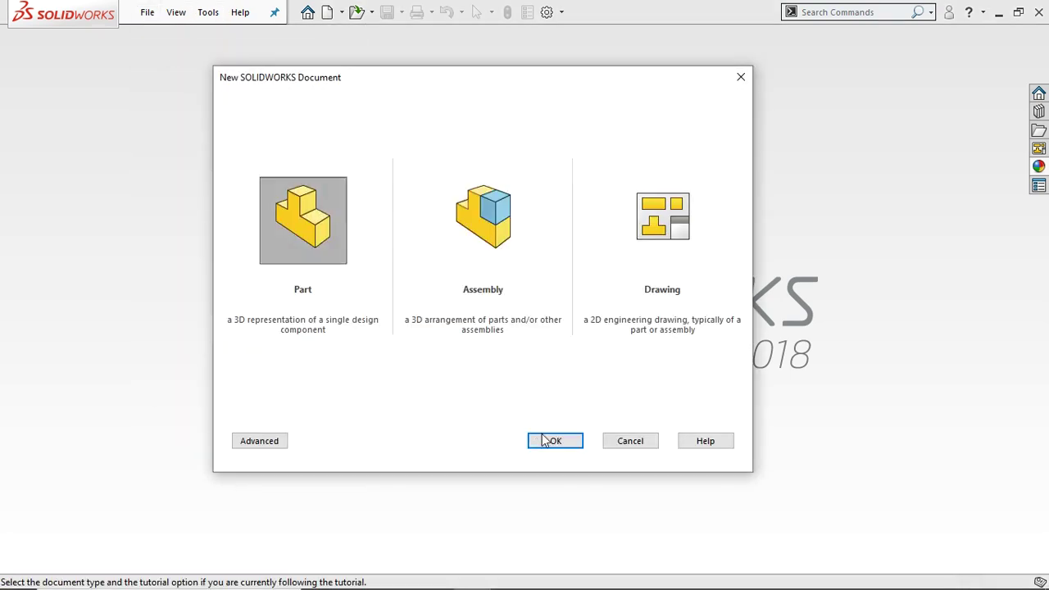
left_click(546, 441)
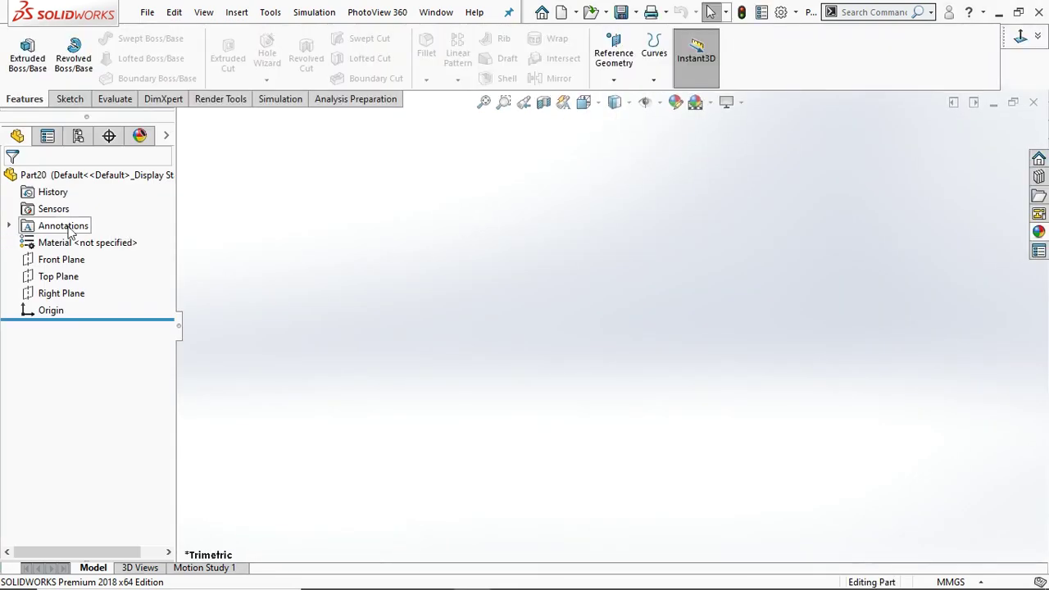
- Apply the Plain White scene and open a sketch on the Front Plane
left_click(711, 104)
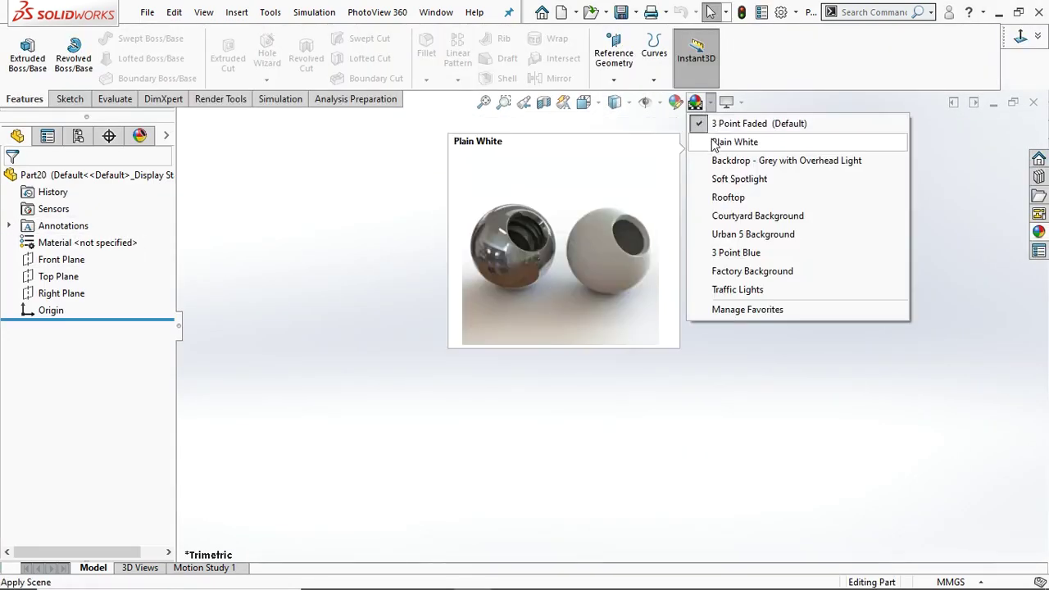
left_click(722, 140)
left_click(61, 260)
left_click(65, 241)
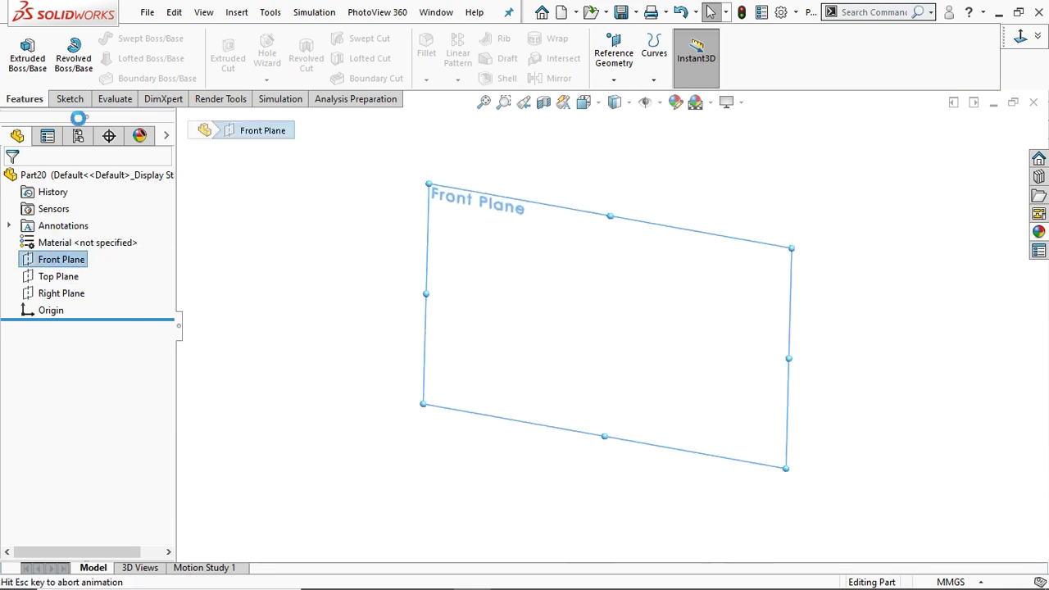
- Sketch a horizontal centreline about 141 mm long passing through the origin
left_click(115, 38)
left_click(127, 77)
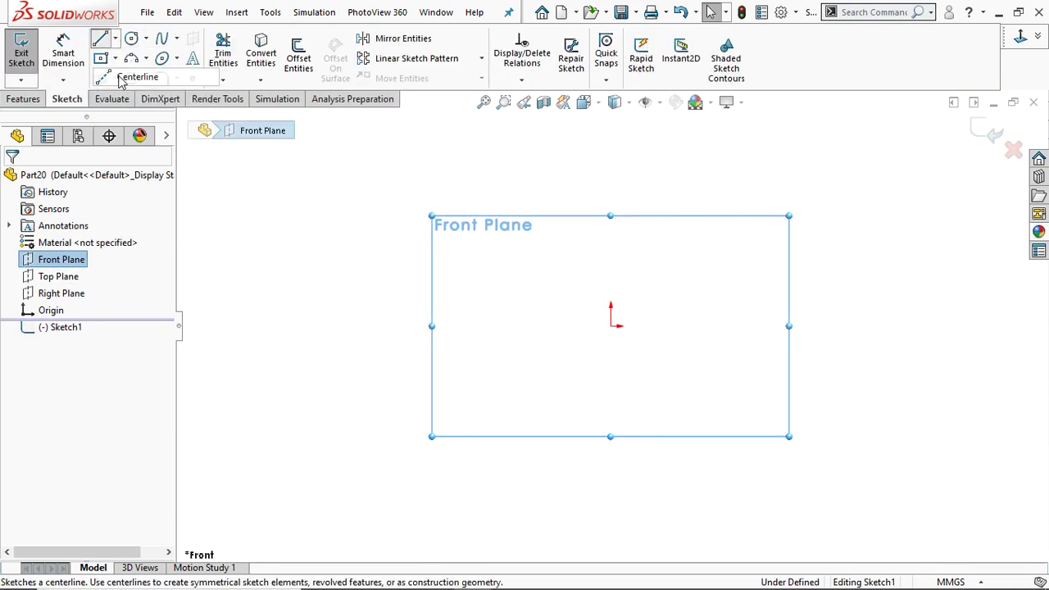
left_click(482, 327)
left_click(765, 326)
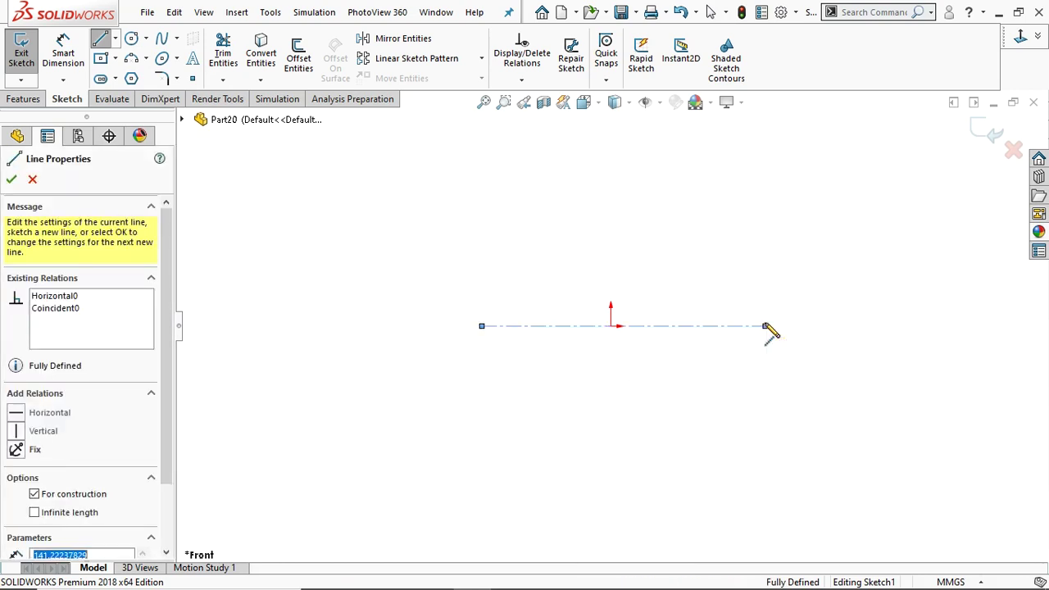
right_click(767, 327)
left_click(810, 336)
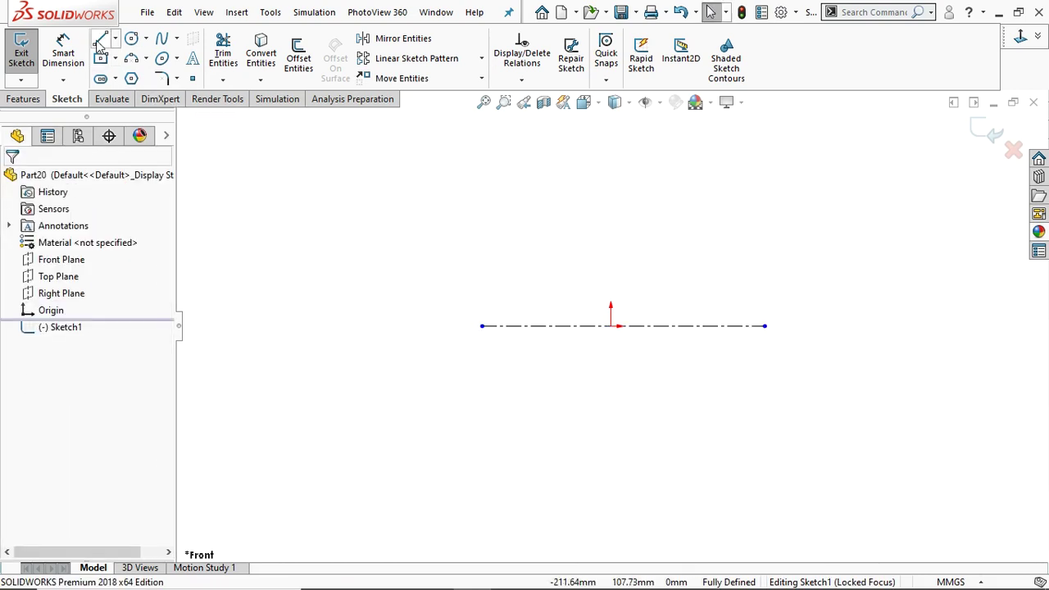
- Sketch a closed ten-line stepped profile above the centreline, with one slanted lower edge and its highest edge about 59 mm above the axis
key("l")
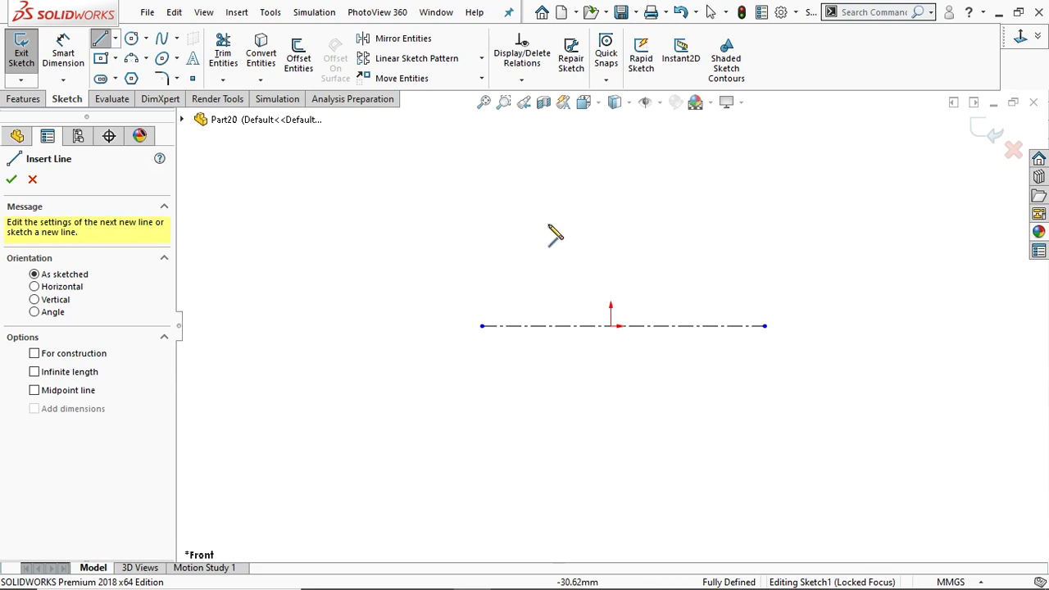
left_click(548, 224)
left_click(664, 224)
left_click(663, 207)
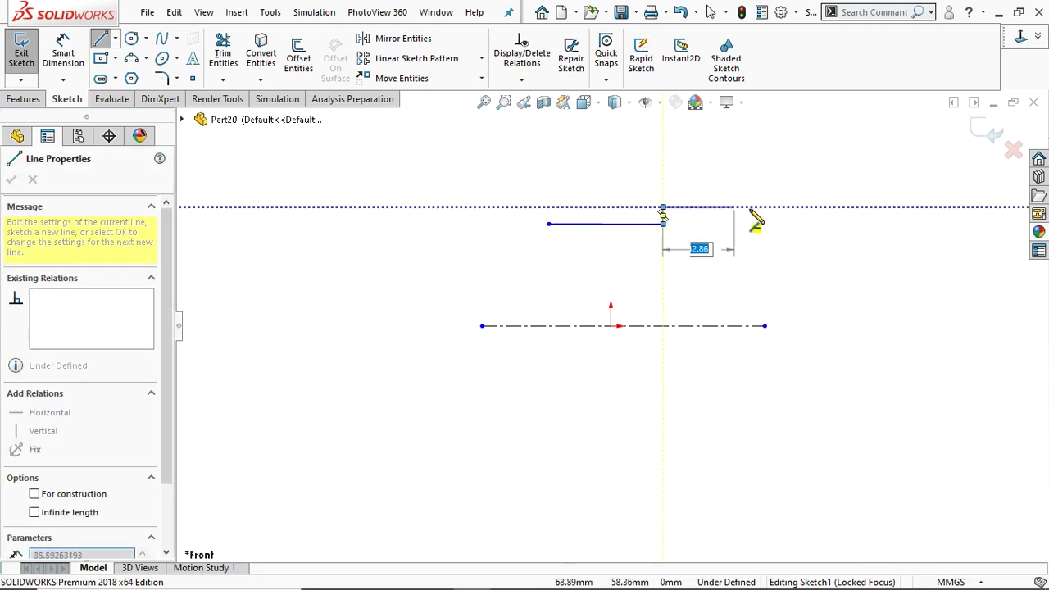
left_click(749, 209)
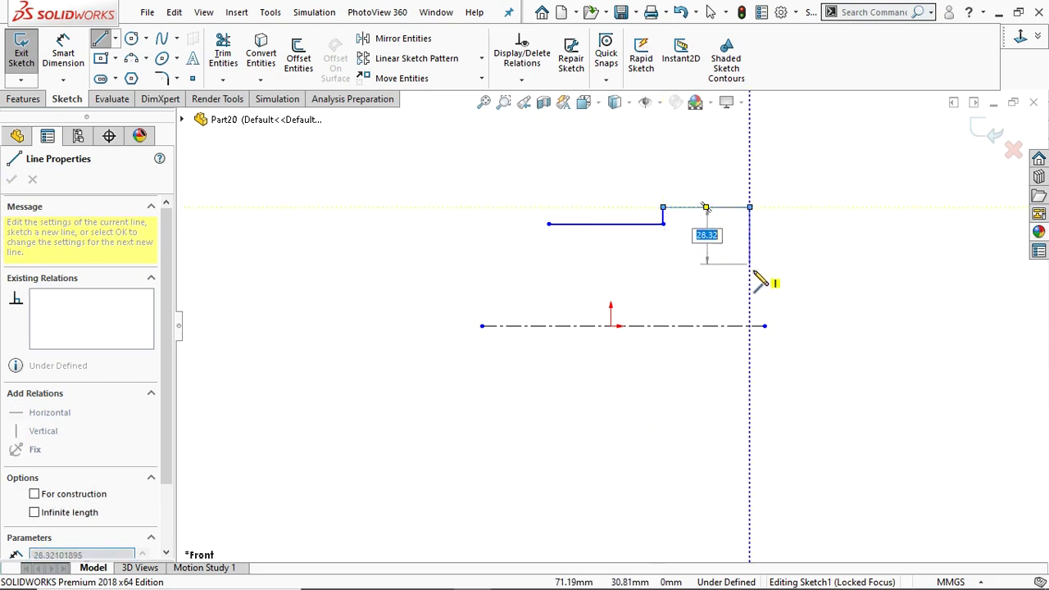
left_click(750, 284)
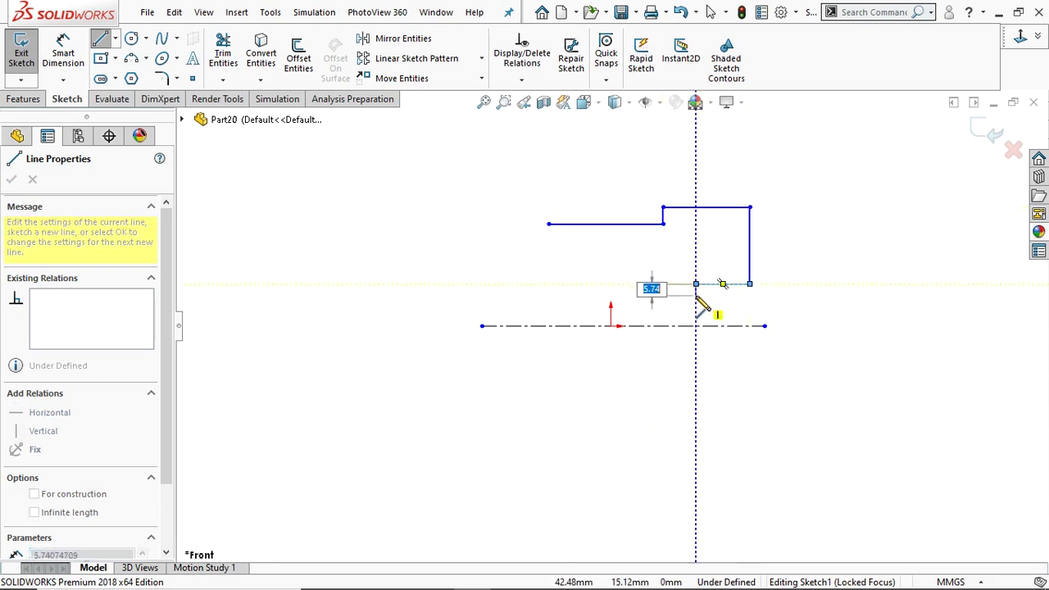
left_click(696, 304)
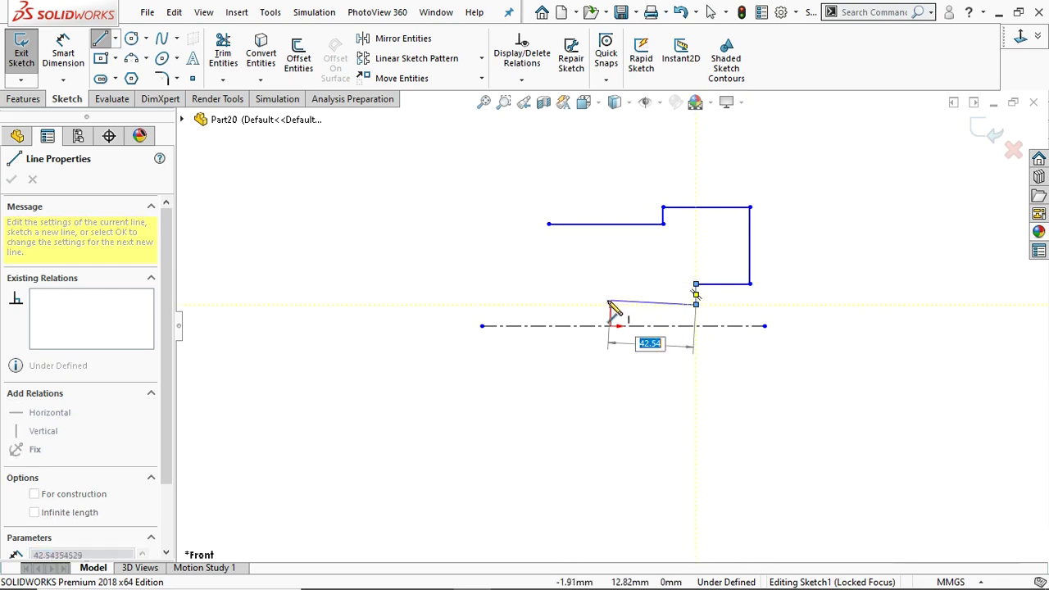
left_click(626, 305)
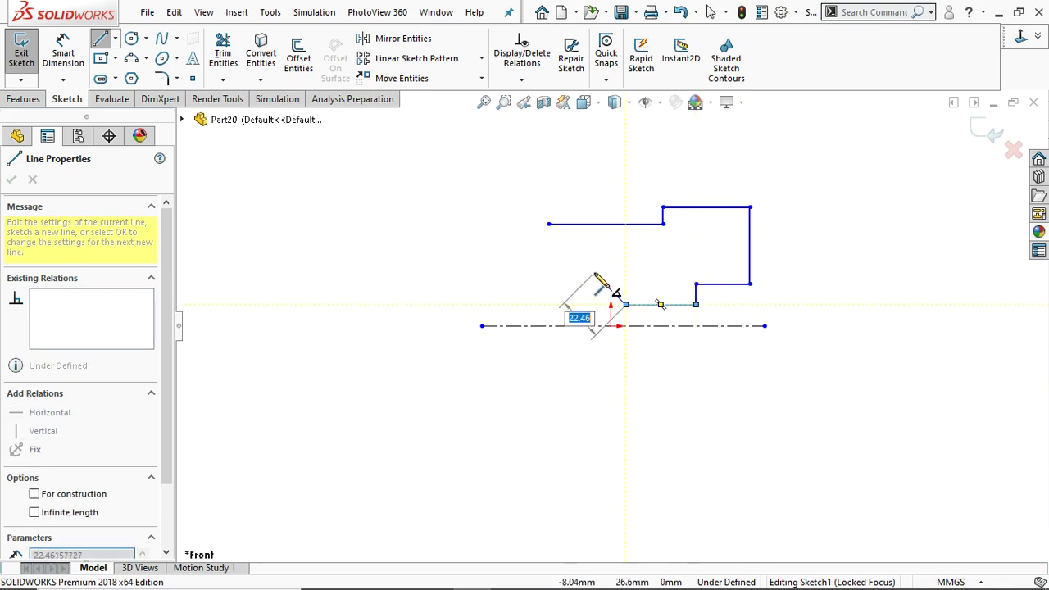
left_click(588, 268)
left_click(548, 268)
left_click(549, 224)
right_click(549, 225)
left_click(569, 234)
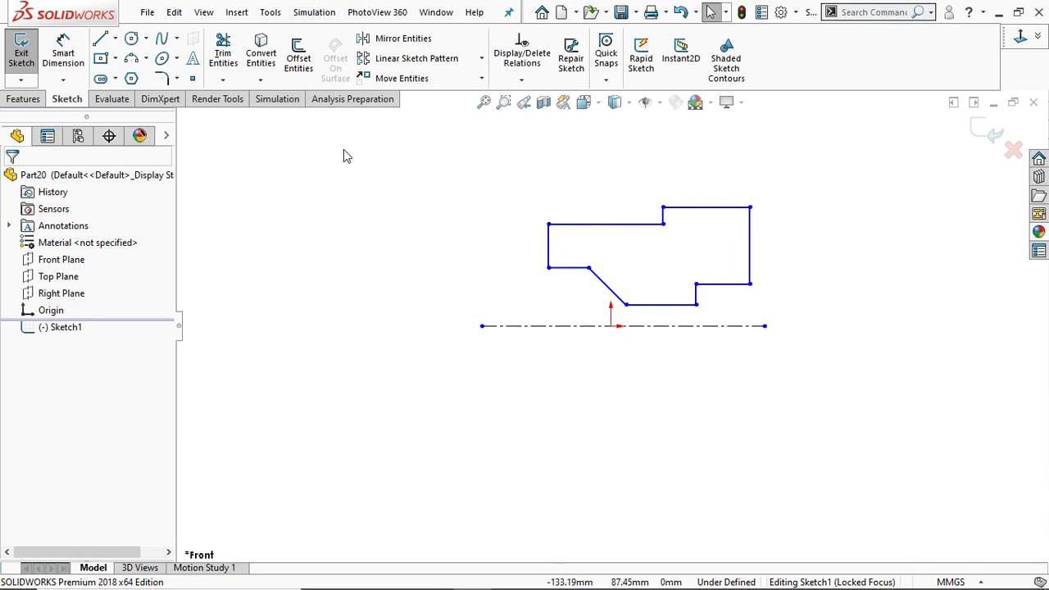
- Dimension the profile's upper right corner at 22.50 mm above the centreline
left_click(65, 49)
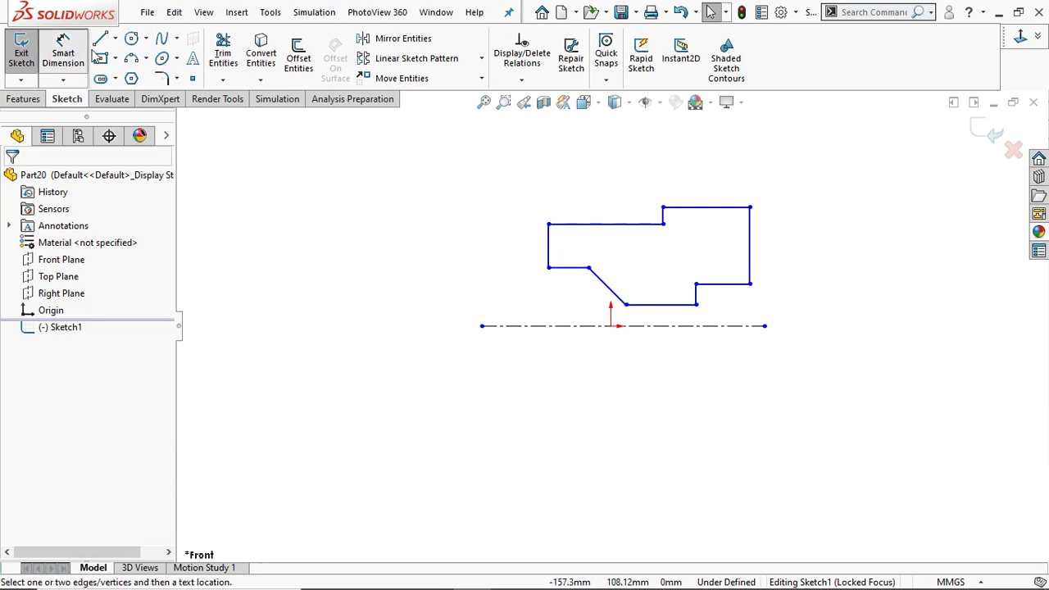
left_click(750, 209)
left_click(765, 326)
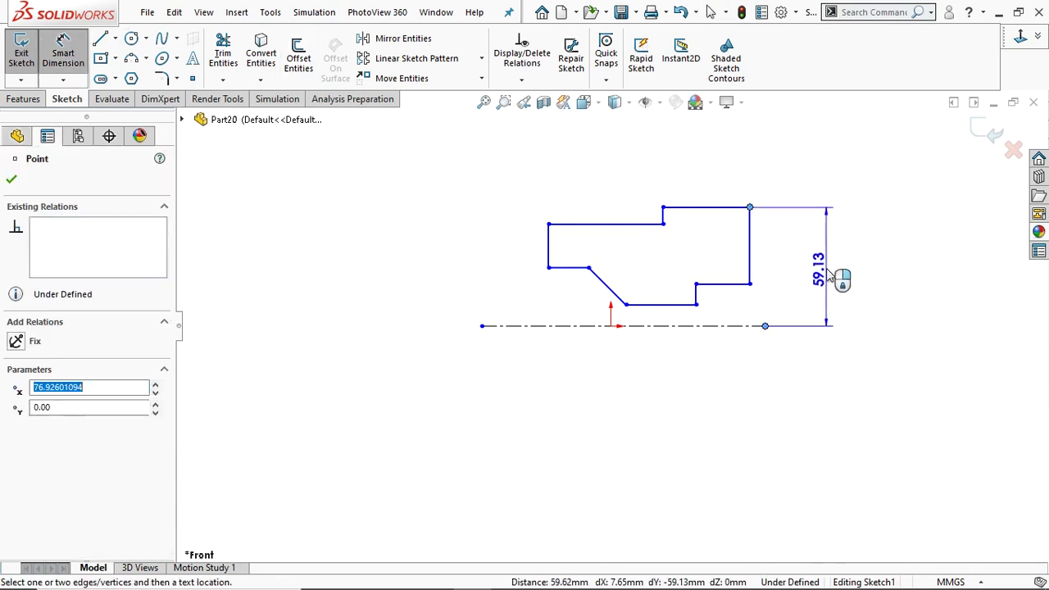
left_click(830, 277)
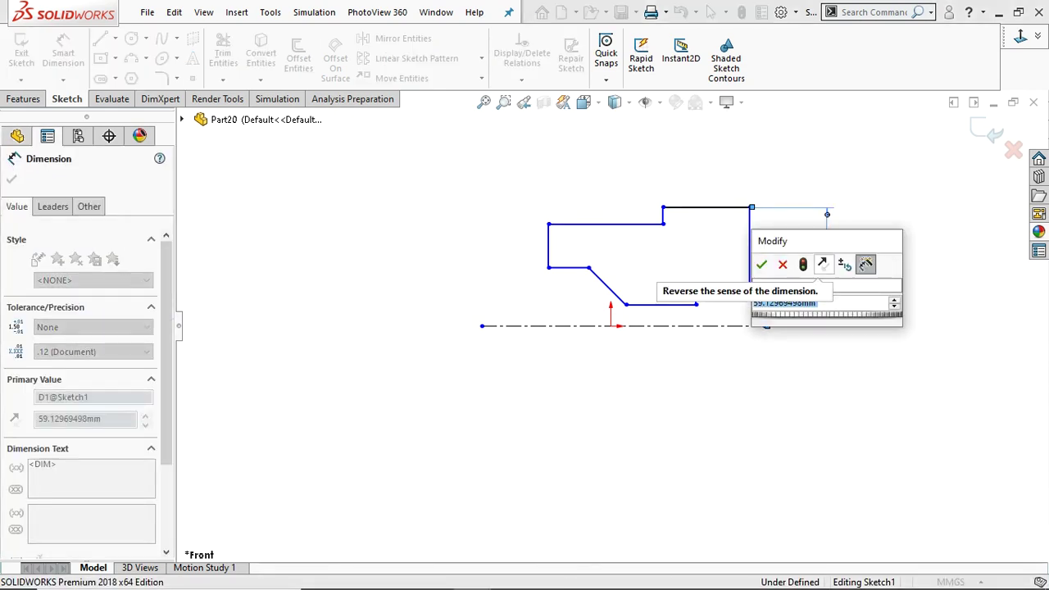
type("22.50mm")
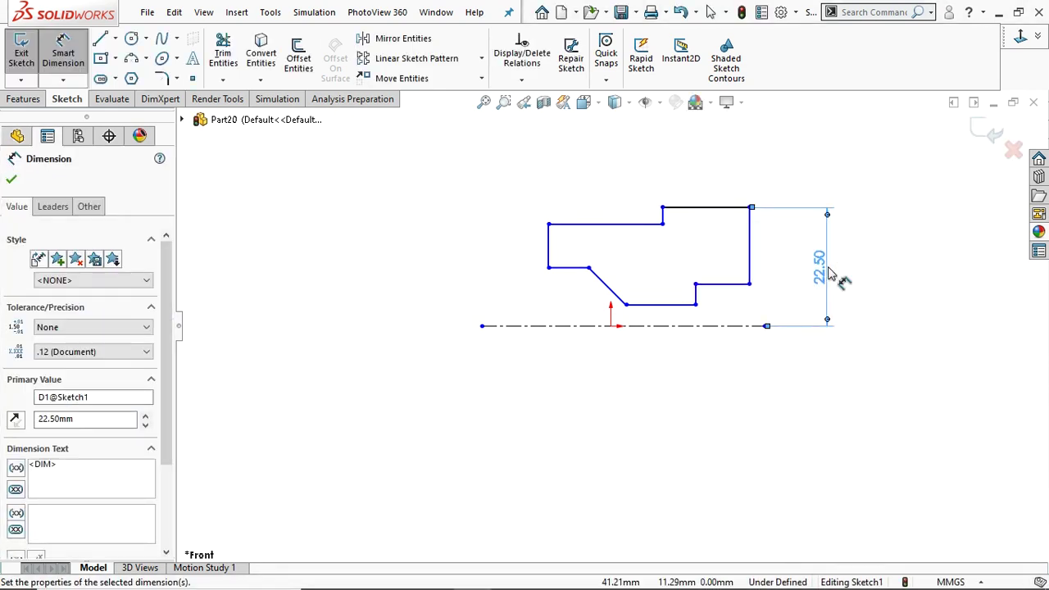
- Dimension the profile's lowest horizontal edge at 3.5 mm above the centreline
left_click(688, 314)
left_click(685, 327)
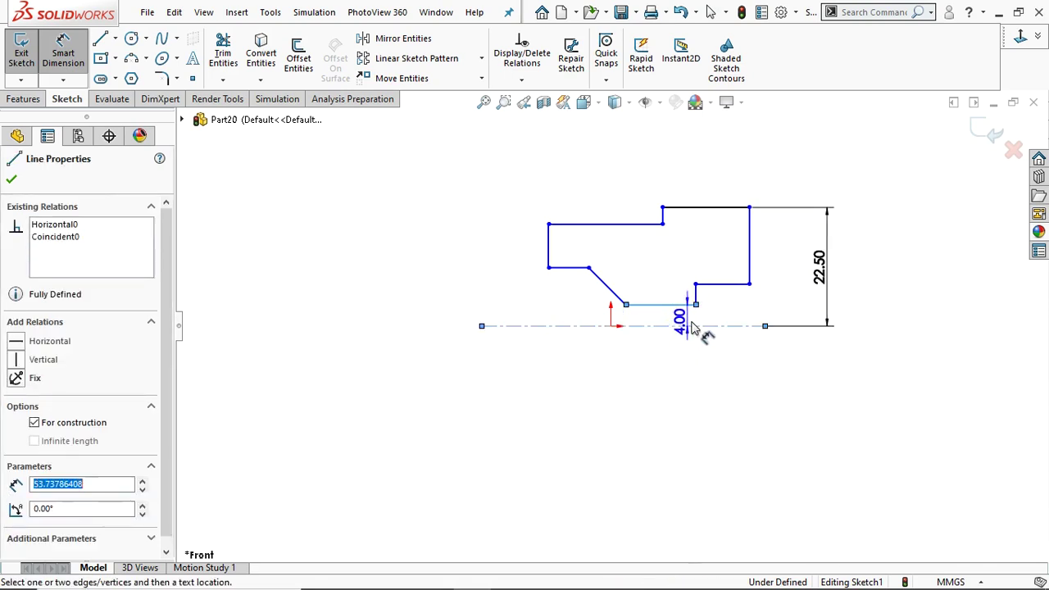
left_click(748, 316)
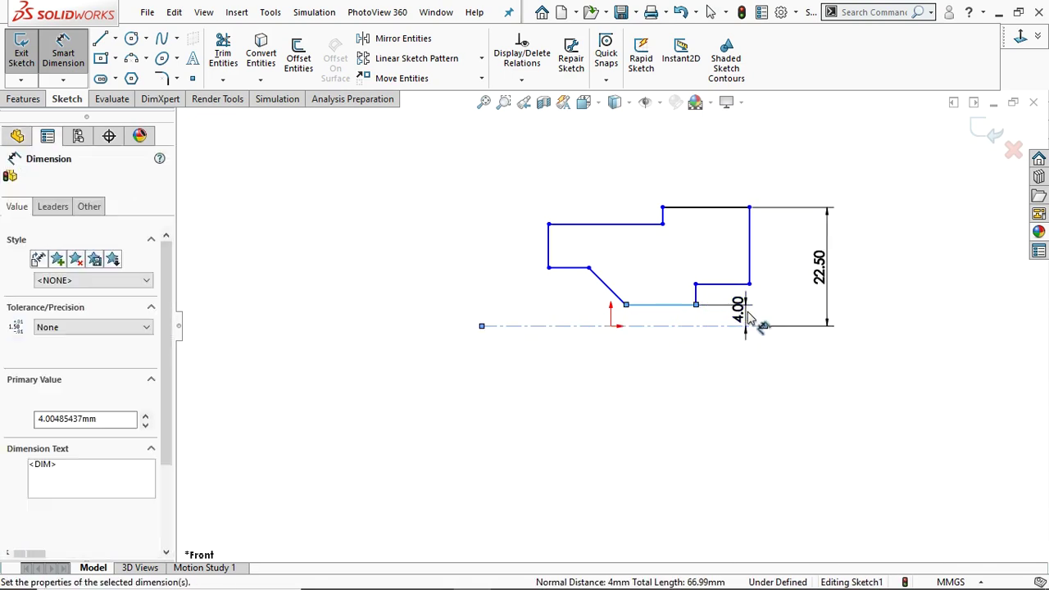
type("3.5")
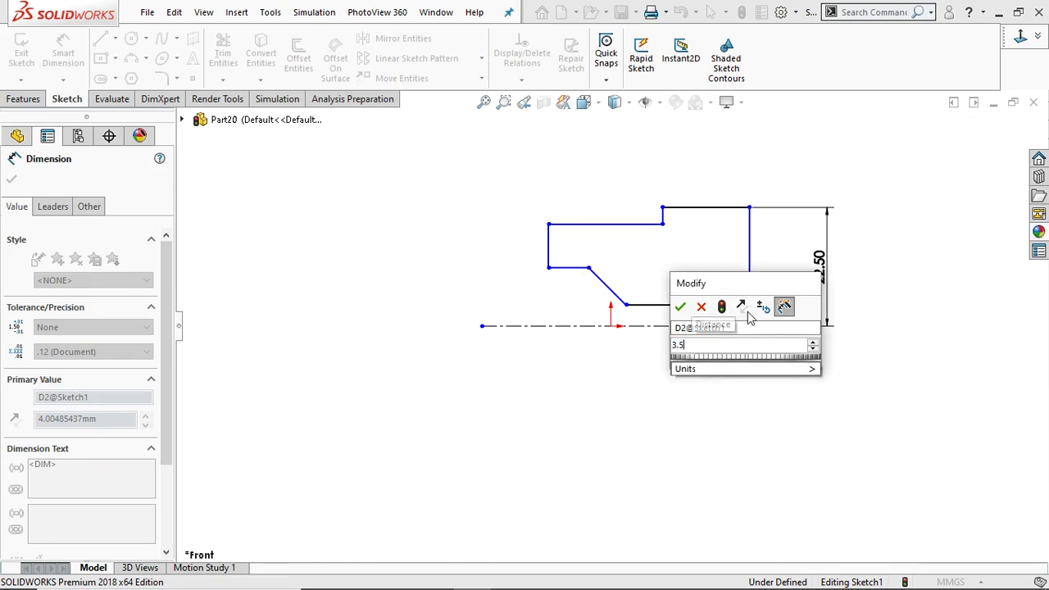
key("Return")
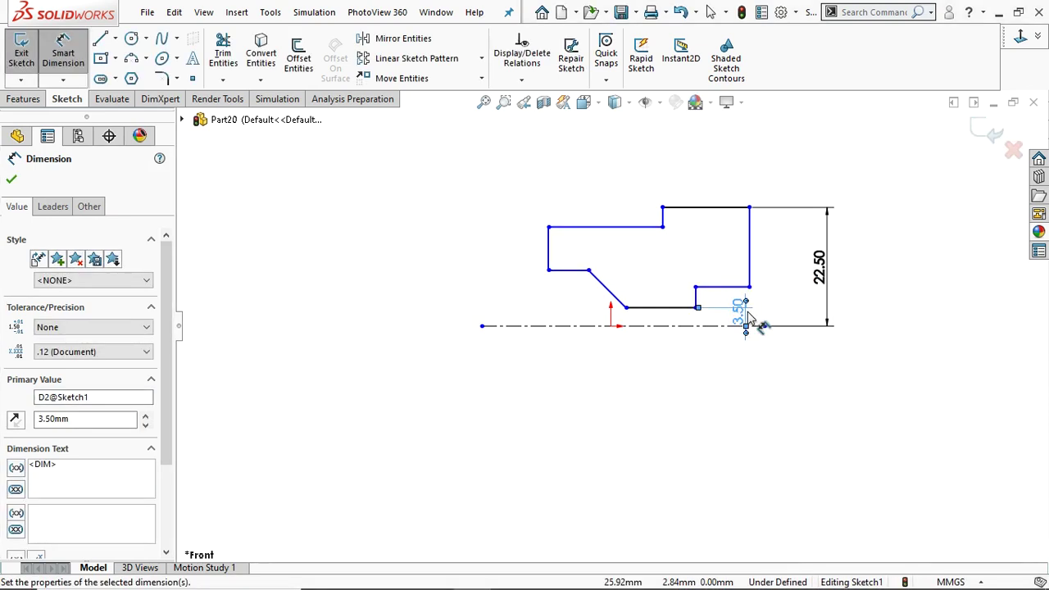
- Dimension the lower right ledge at 7 mm long and the lowest horizontal edge at 10 mm long
left_click(715, 286)
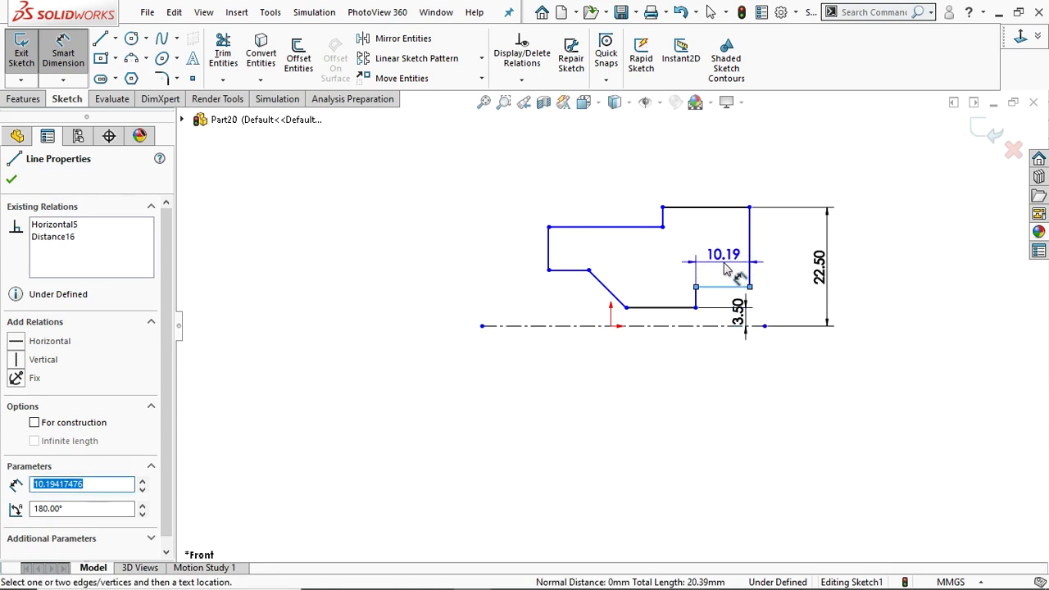
left_click(726, 271)
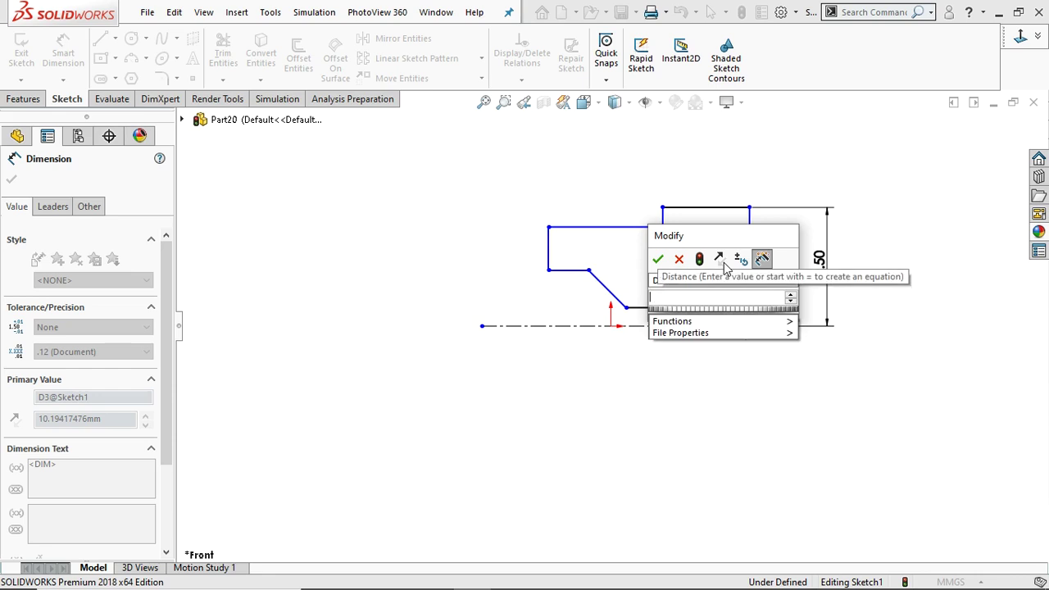
key("Return")
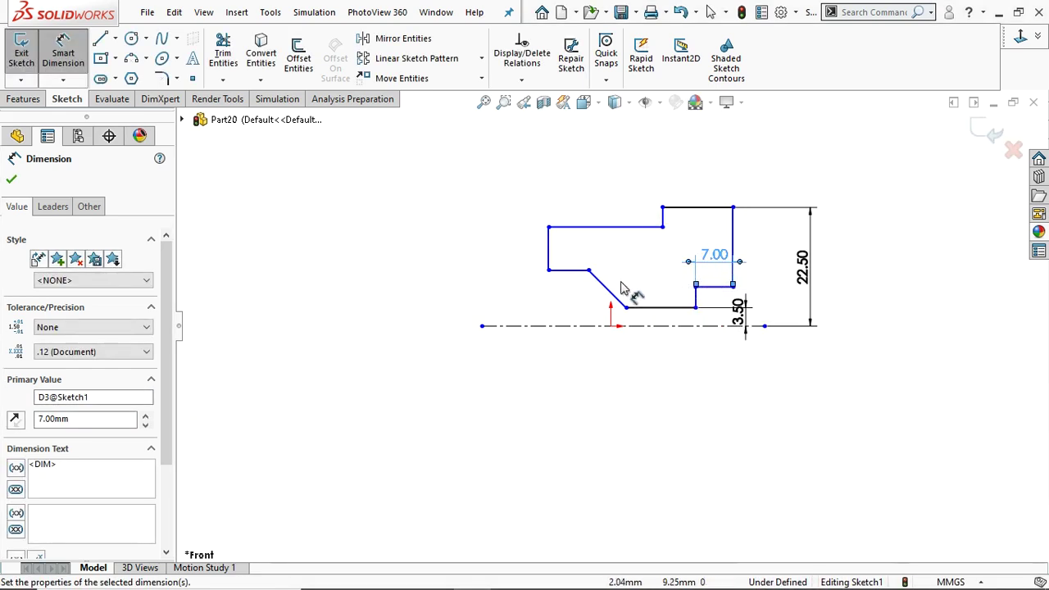
left_click(654, 310)
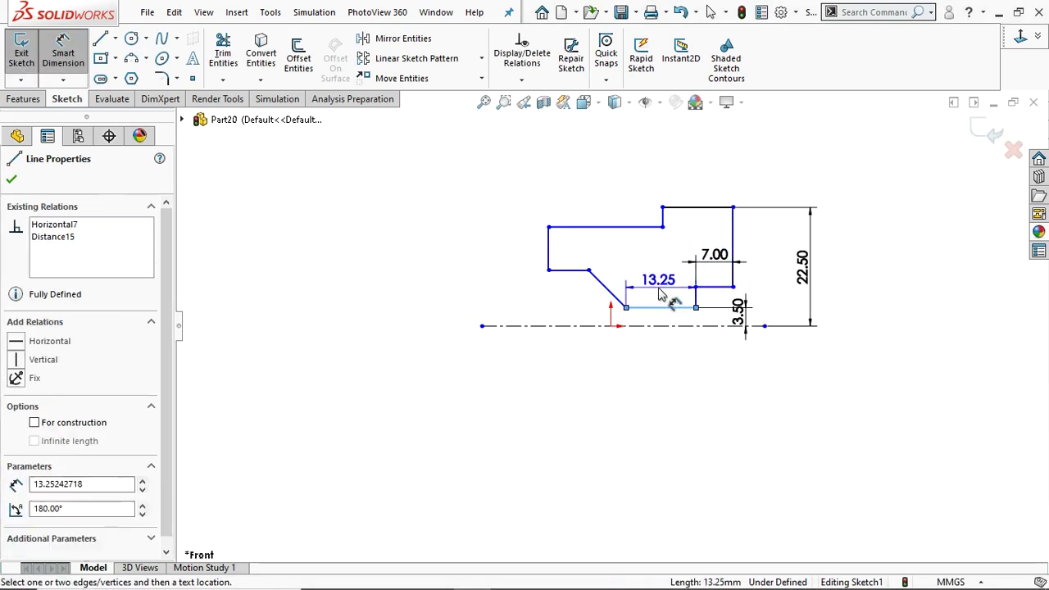
left_click(659, 291)
type("10")
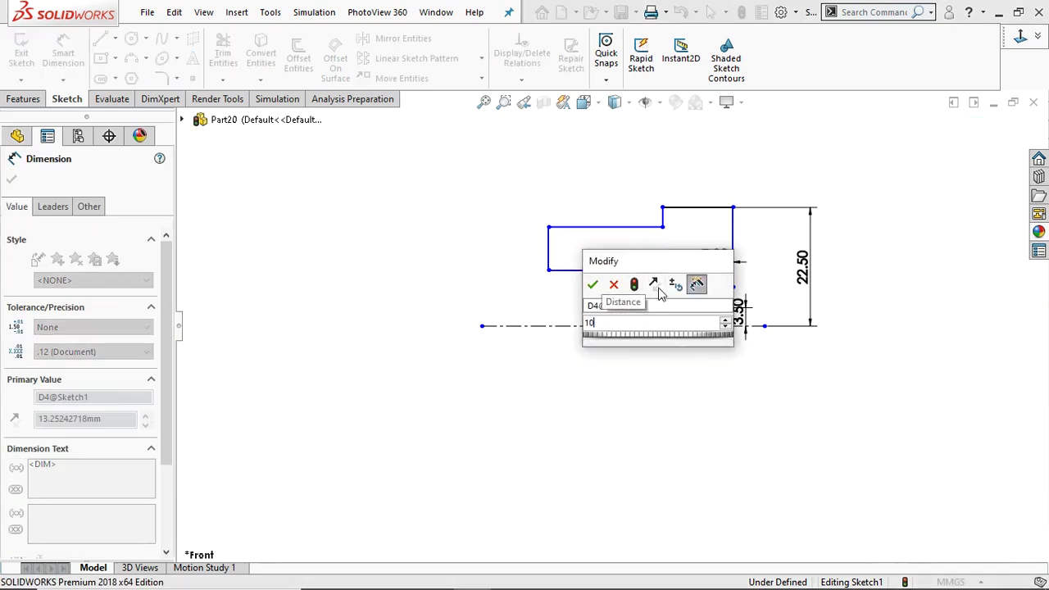
left_click(593, 284)
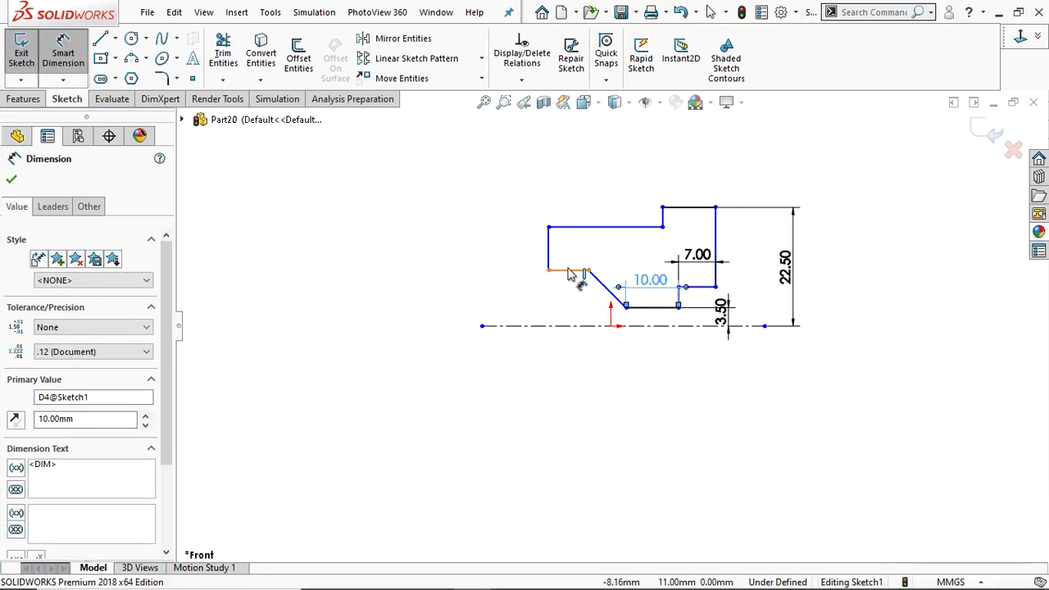
- Dimension the short horizontal edge at the profile's lower left at 8 mm
left_click(578, 271)
left_click(571, 259)
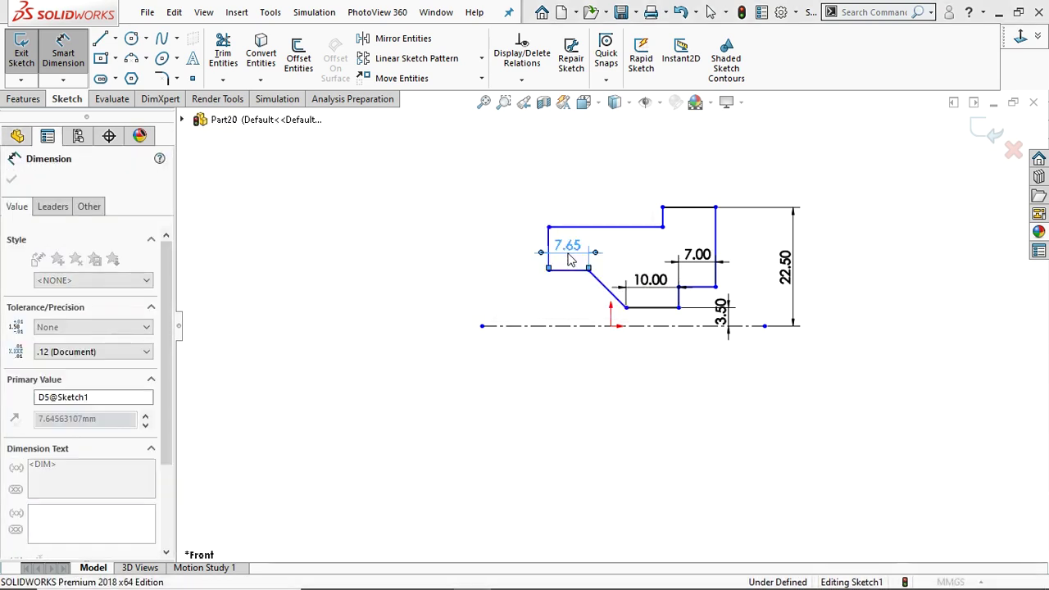
type("8")
key("Return")
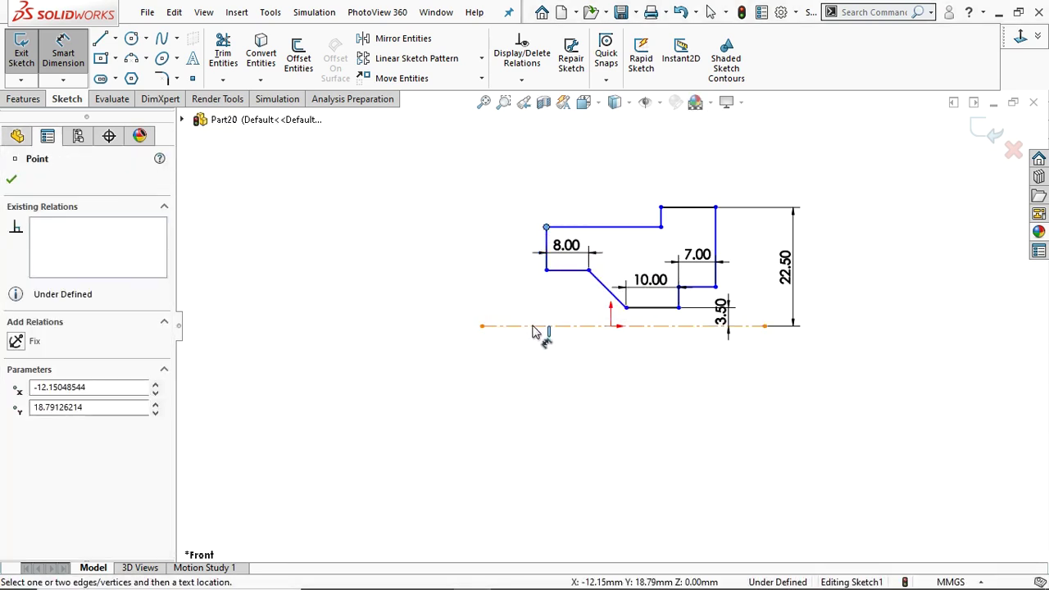
- Dimension the profile's upper left corner at 20 mm above the centreline
left_click(534, 326)
left_click(491, 285)
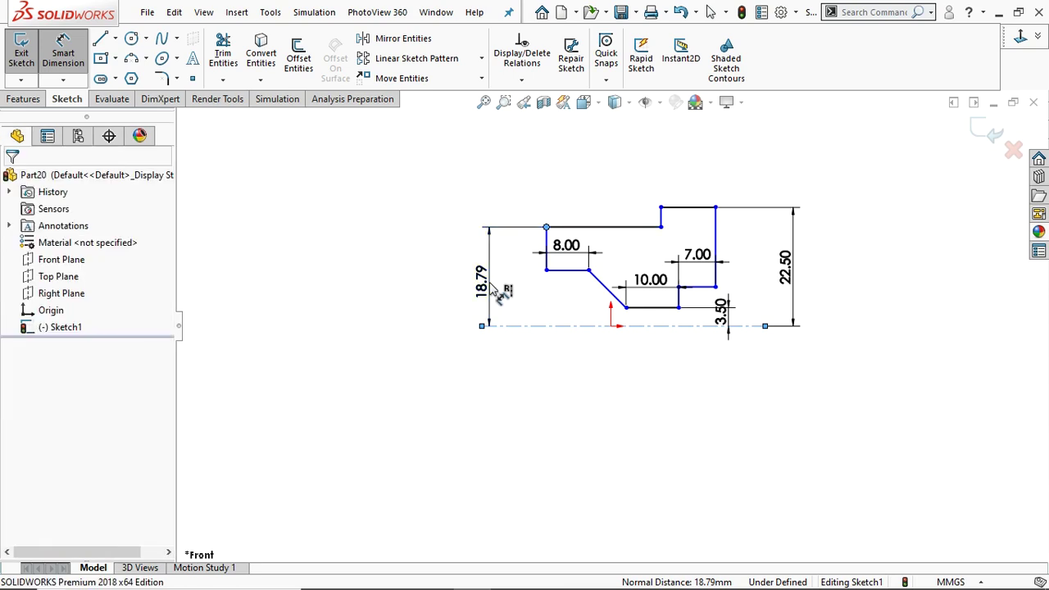
type("20")
key("Return")
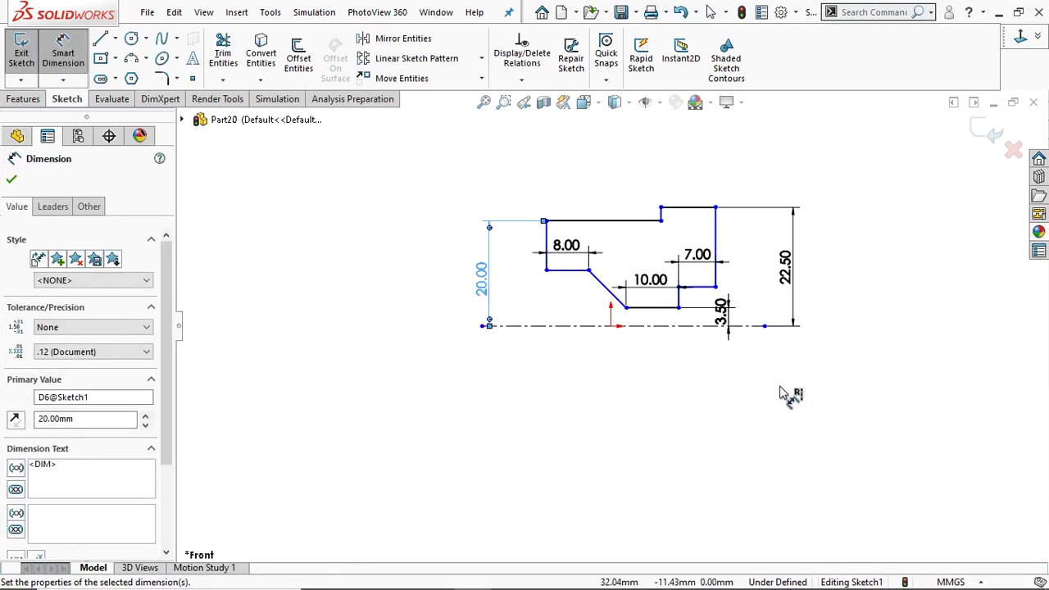
key("Escape")
left_click(544, 221)
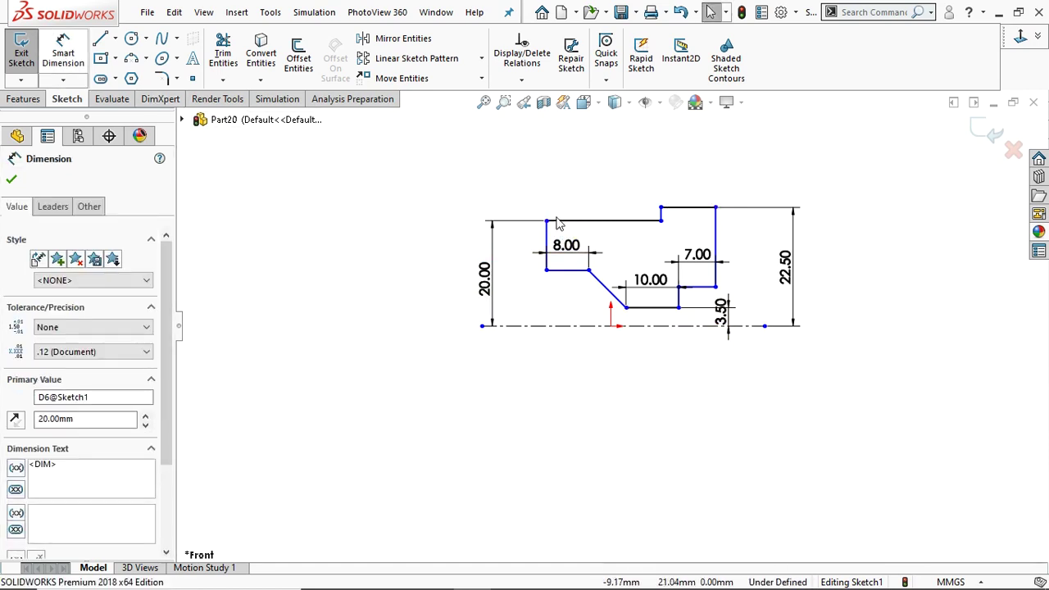
- Dimension the profile's overall length between its upper left and upper right corners at 28 mm
left_click(63, 51)
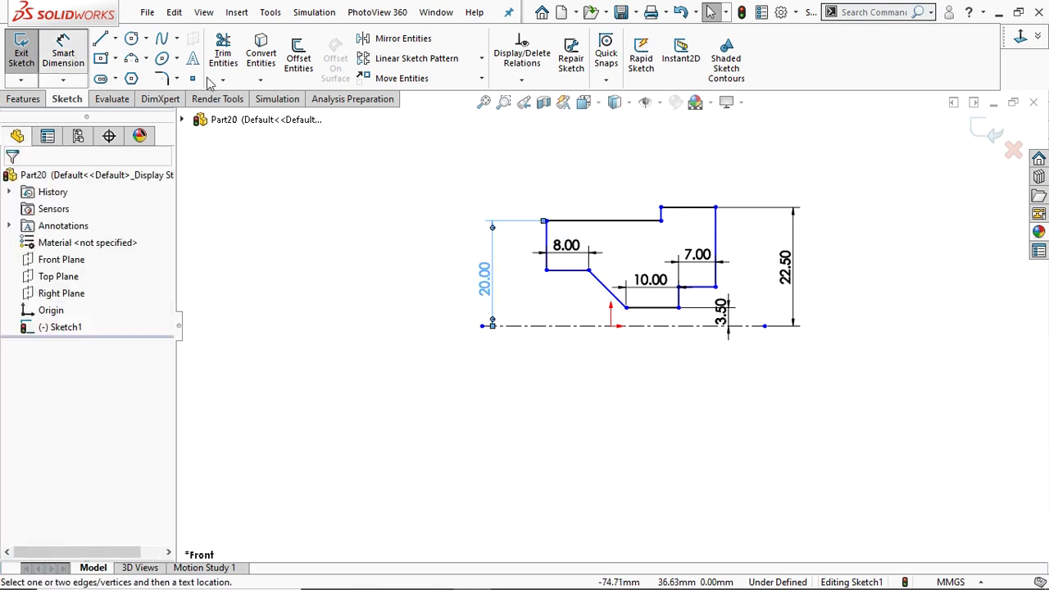
left_click(546, 222)
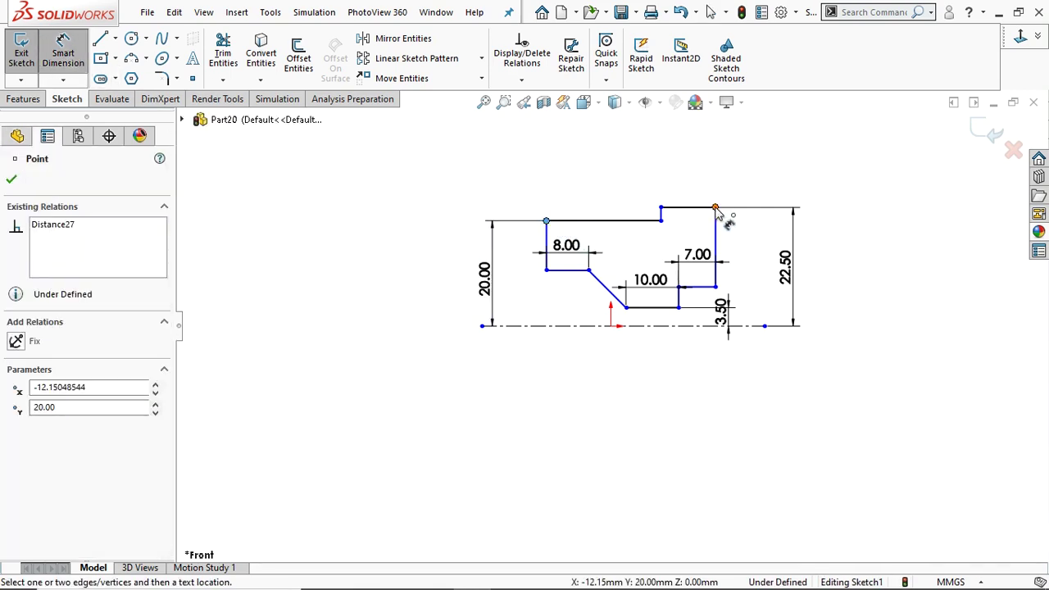
left_click(715, 207)
left_click(645, 168)
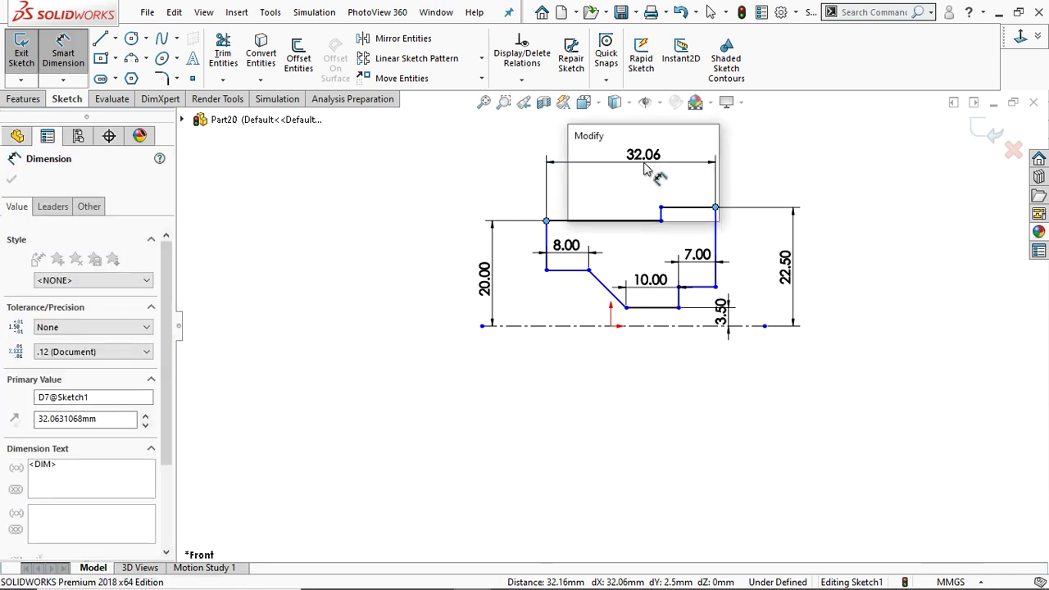
key("Return")
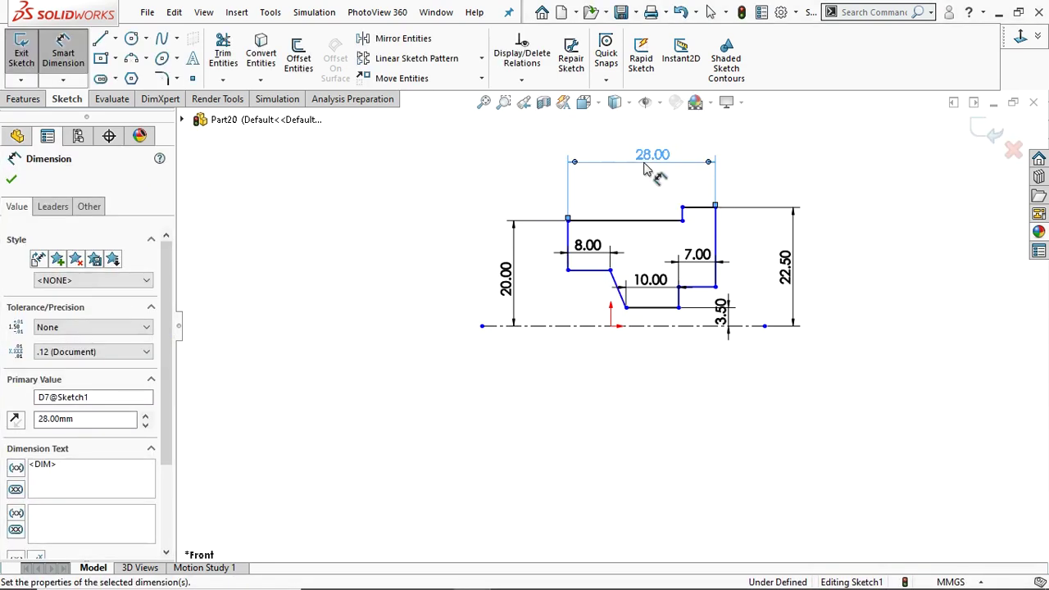
- Fillet the profile's inner step corner near its upper right with a 2 mm radius
left_click(10, 182)
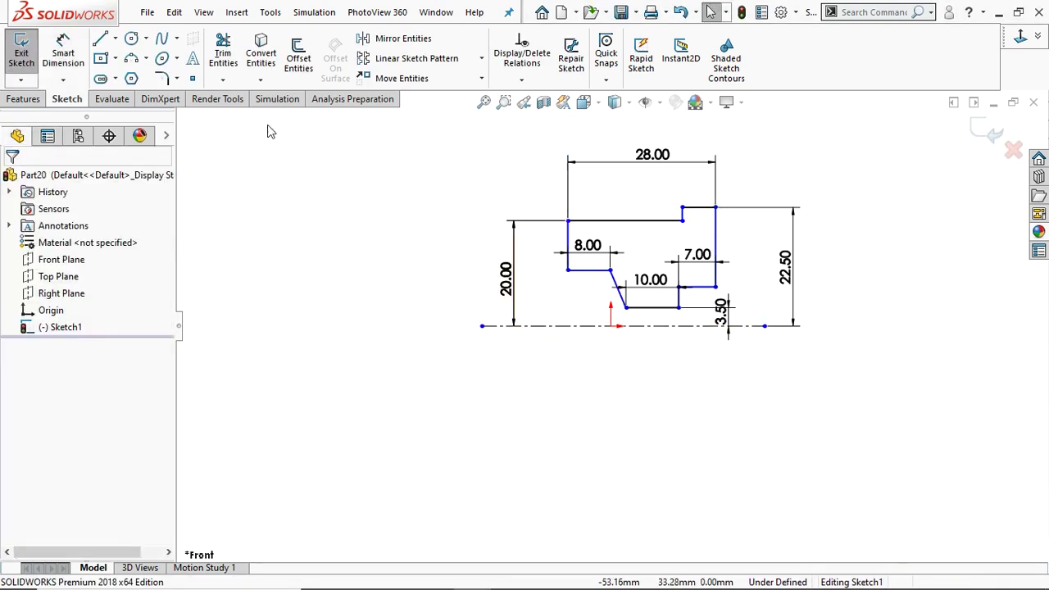
scroll(687, 231, "down", 3)
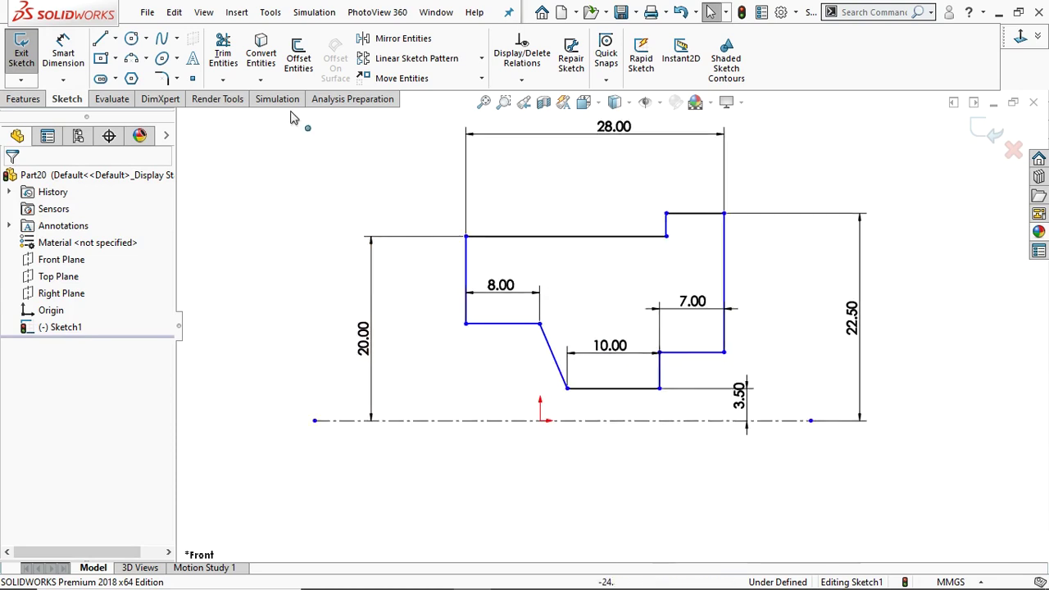
left_click(162, 79)
left_click(667, 237)
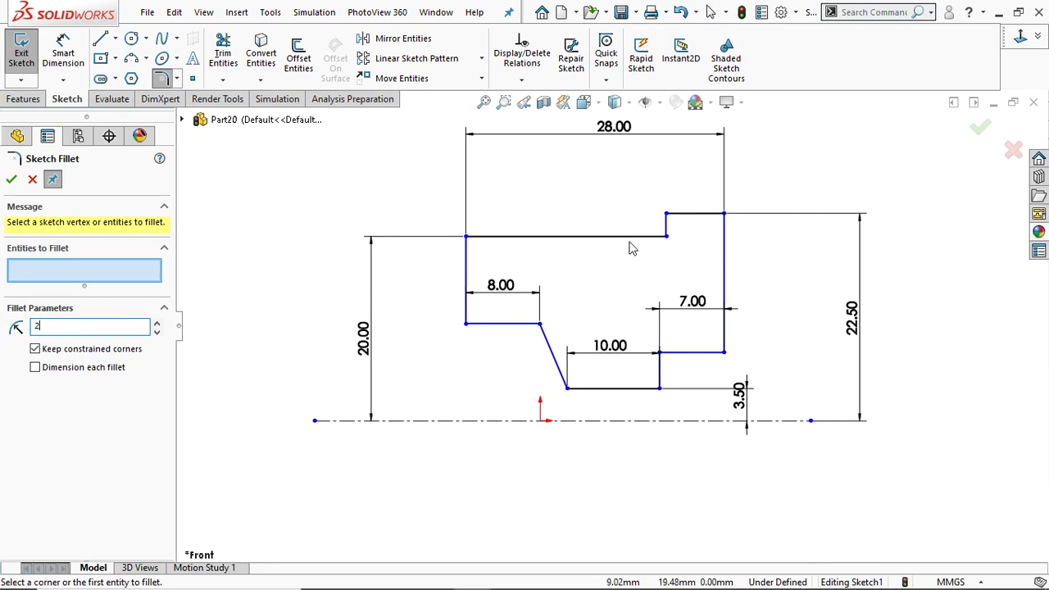
left_click(667, 238)
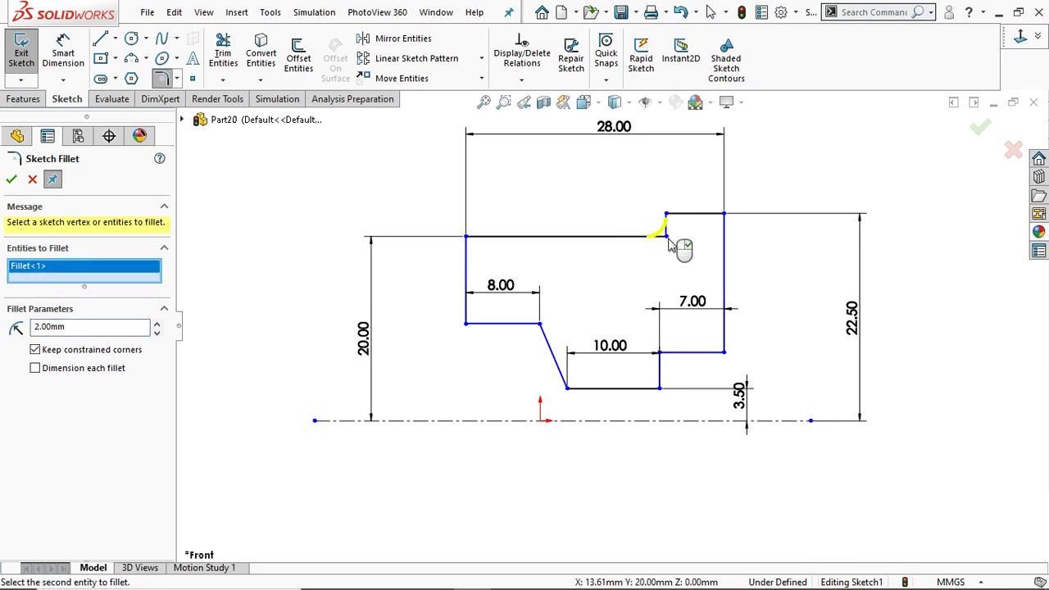
left_click(12, 179)
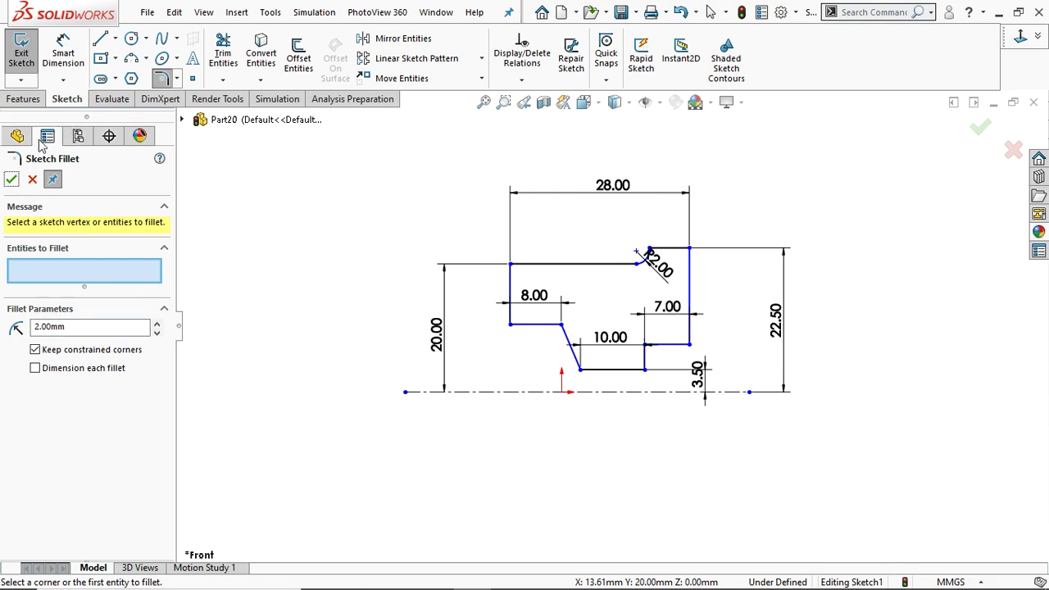
left_click(12, 181)
- Revolve the closed profile around the centreline into a solid flanged body
left_click(25, 99)
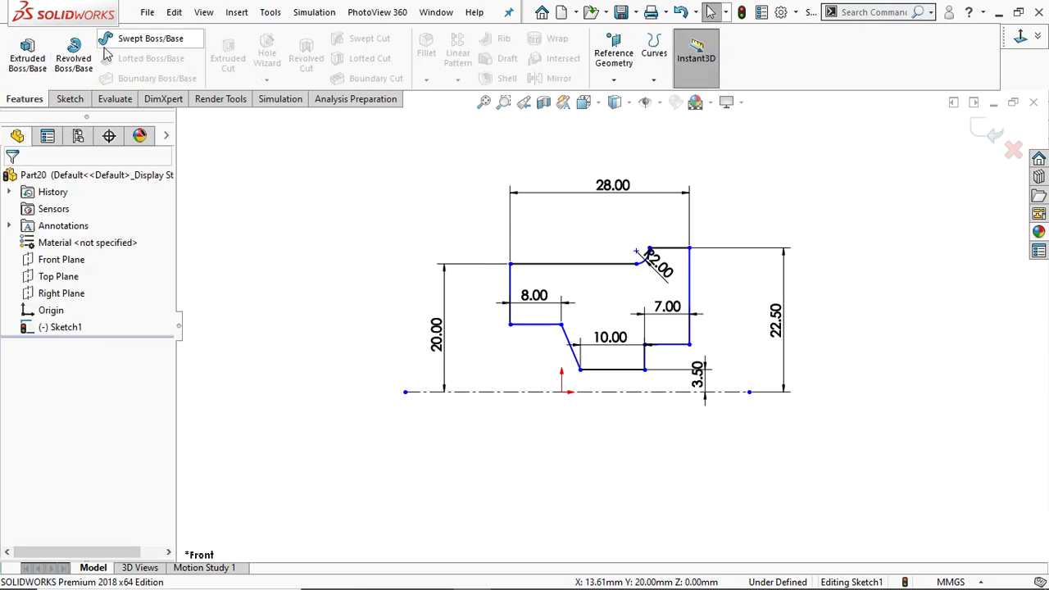
left_click(74, 54)
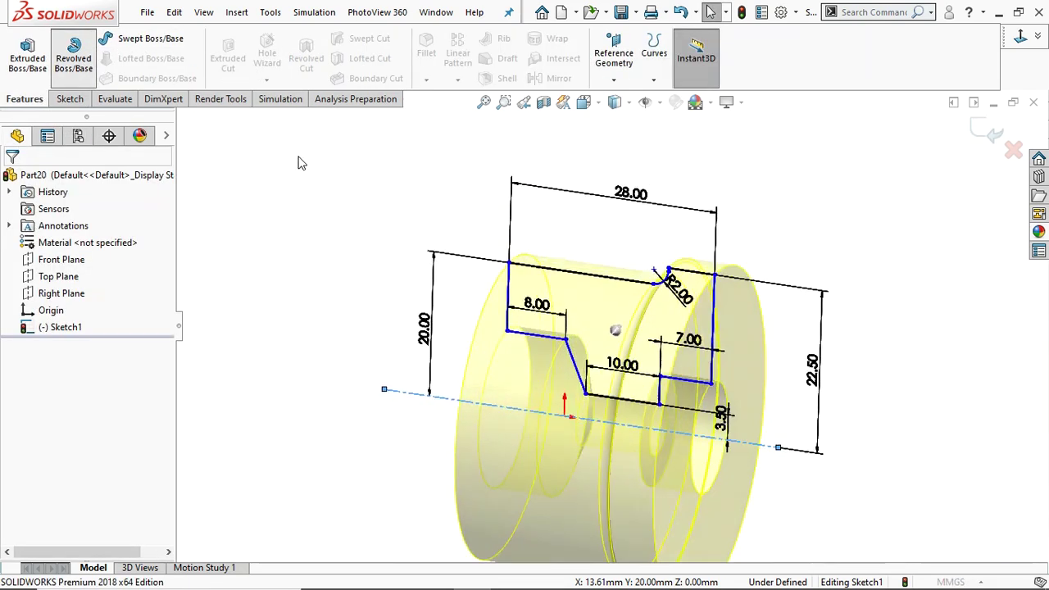
left_click(11, 179)
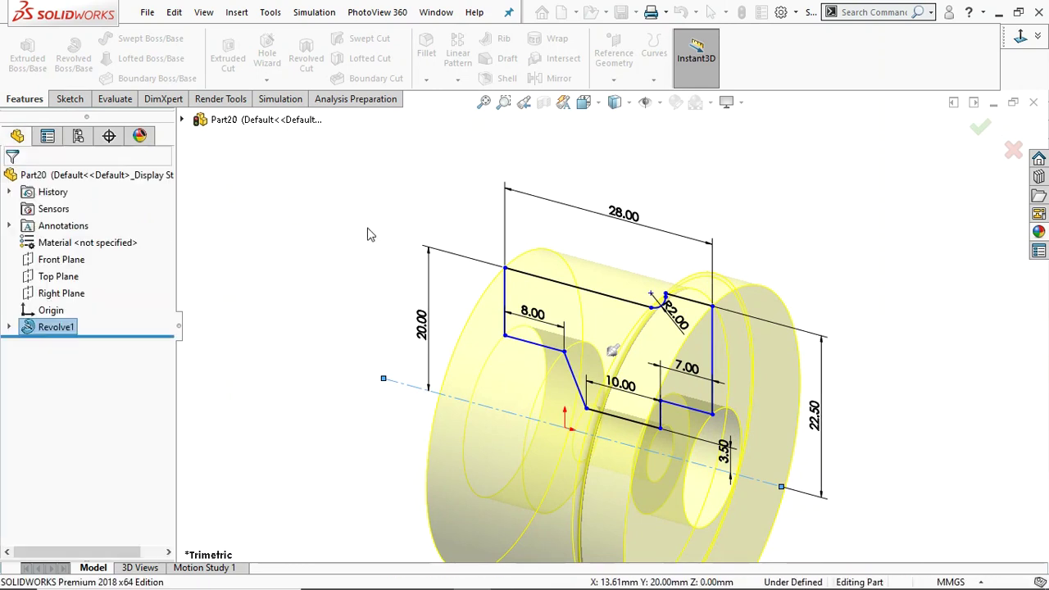
scroll(534, 289, "up", 4)
left_click(705, 336)
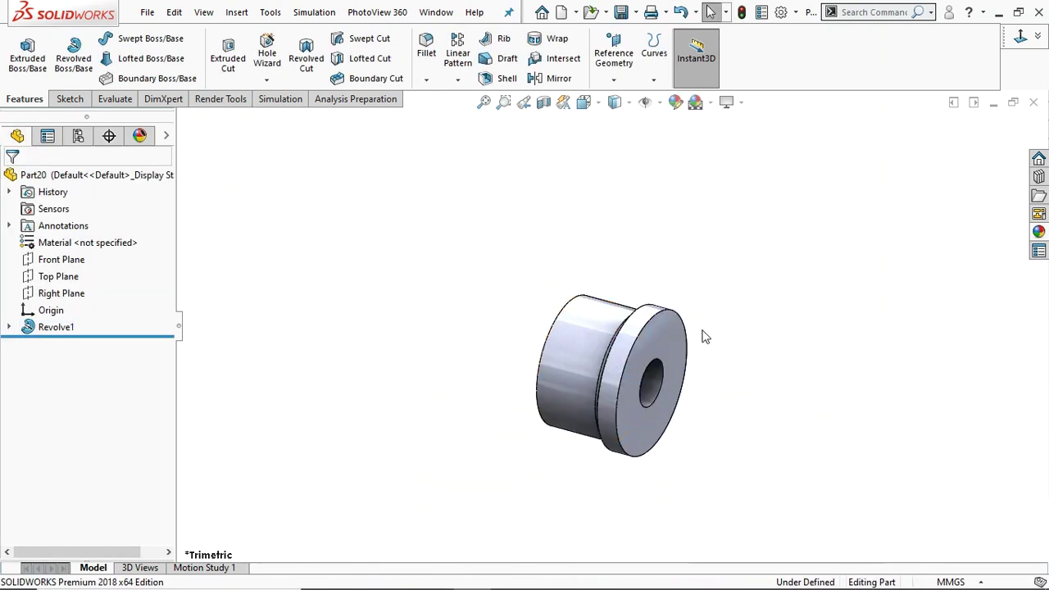
- Chamfer the outer edge of the narrower end and the flange's rim edge facing it by 2 mm at 45 degrees
middle_click_drag(702, 317, 742, 332)
left_click(426, 80)
left_click(437, 117)
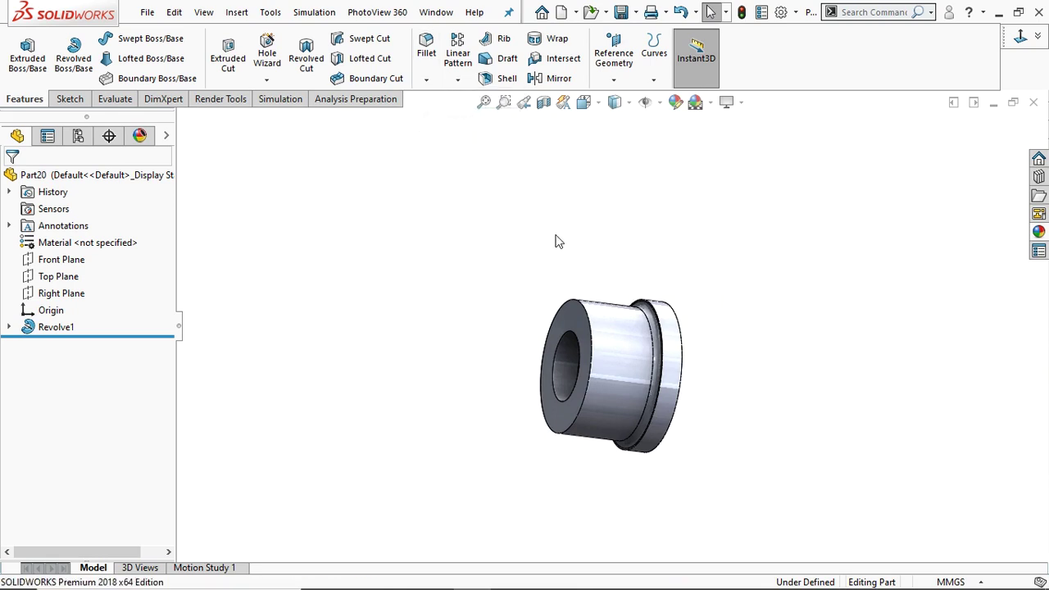
left_click(592, 334)
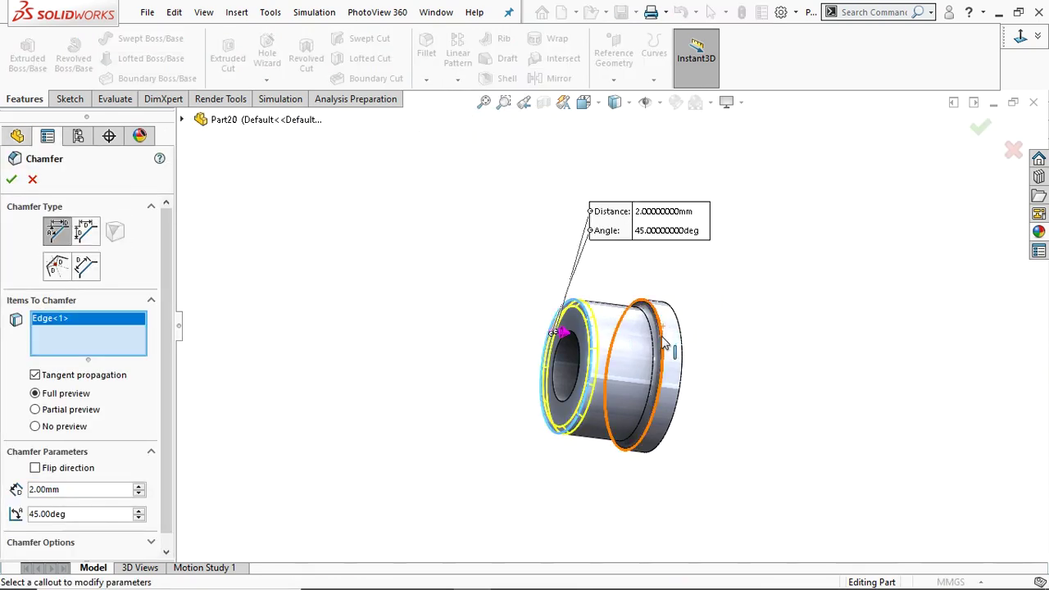
left_click(668, 340)
left_click(14, 180)
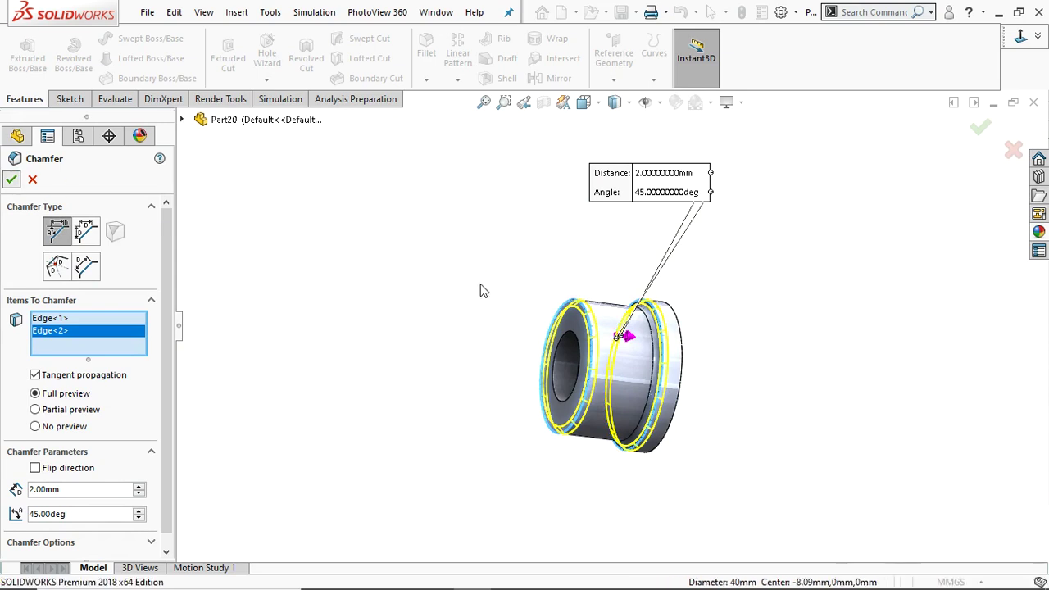
middle_click_drag(714, 293, 829, 340)
- Apply the polished steel appearance to the entire body
left_click(1039, 232)
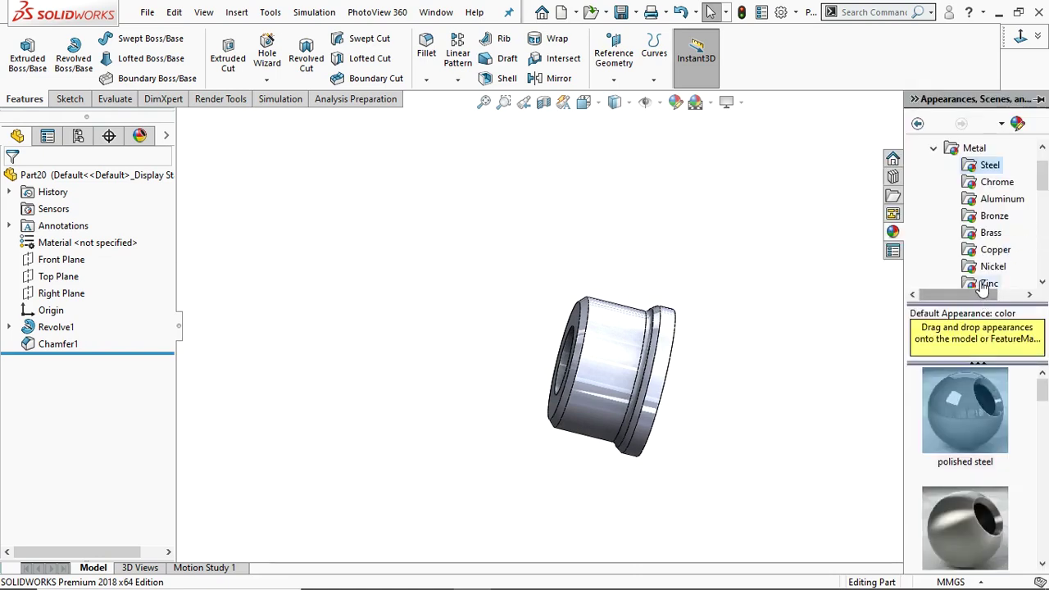
left_click_drag(972, 408, 674, 366)
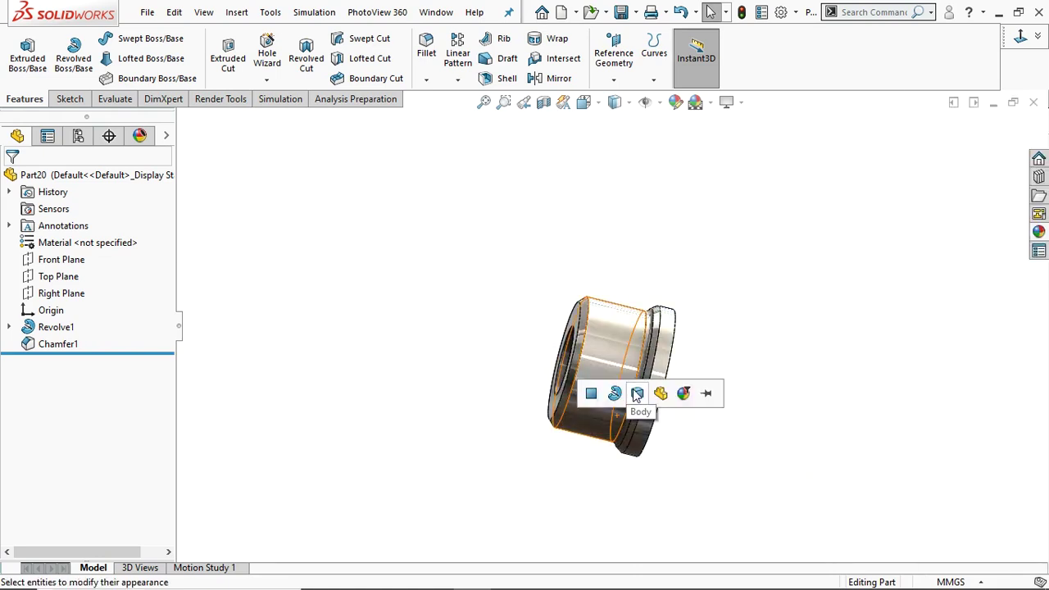
left_click(637, 394)
middle_click_drag(749, 356, 648, 361)
scroll(647, 360, "up", 3)
scroll(636, 335, "down", 6)
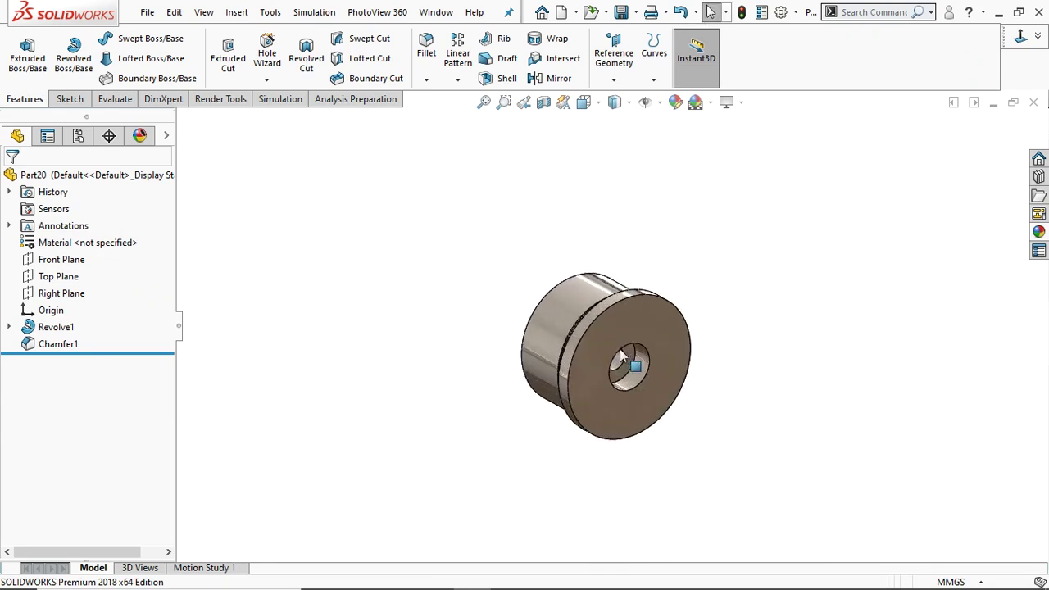
- Save the part in the C-CLAMP folder under a name beginning with PART 6
left_click(146, 13)
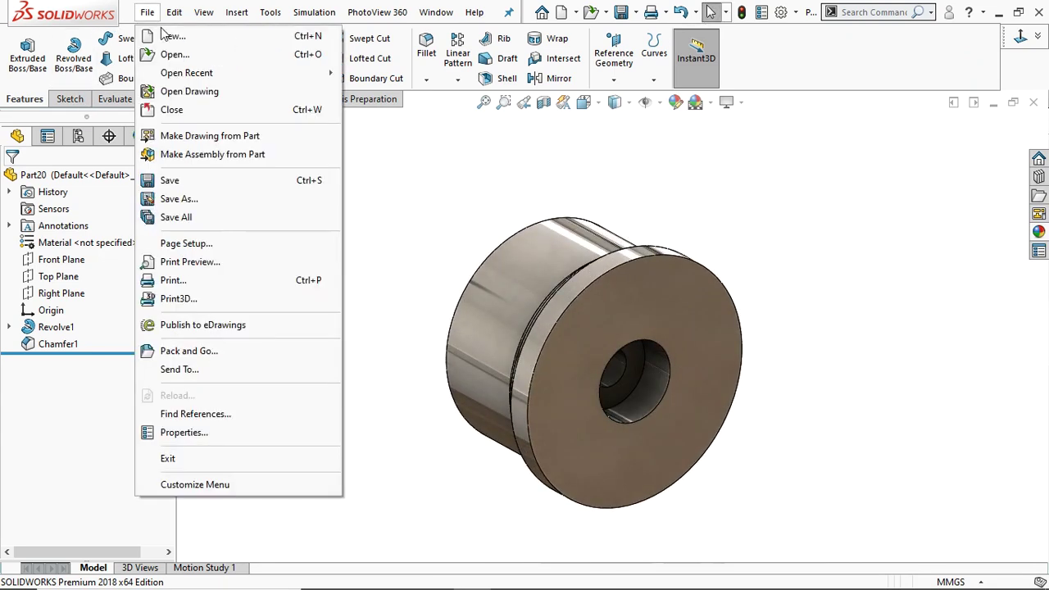
left_click(172, 180)
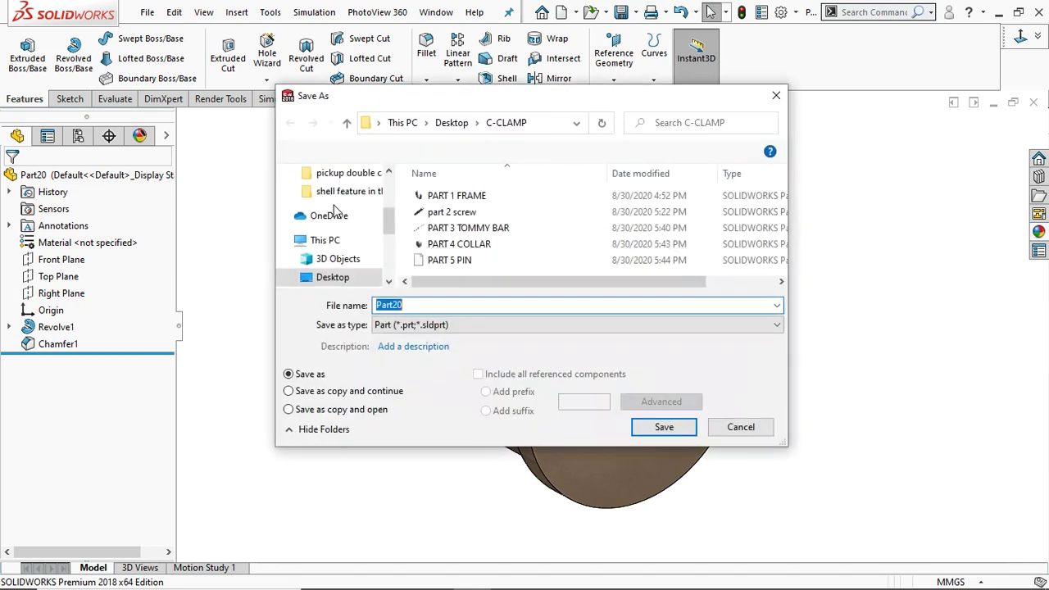
type("PA")
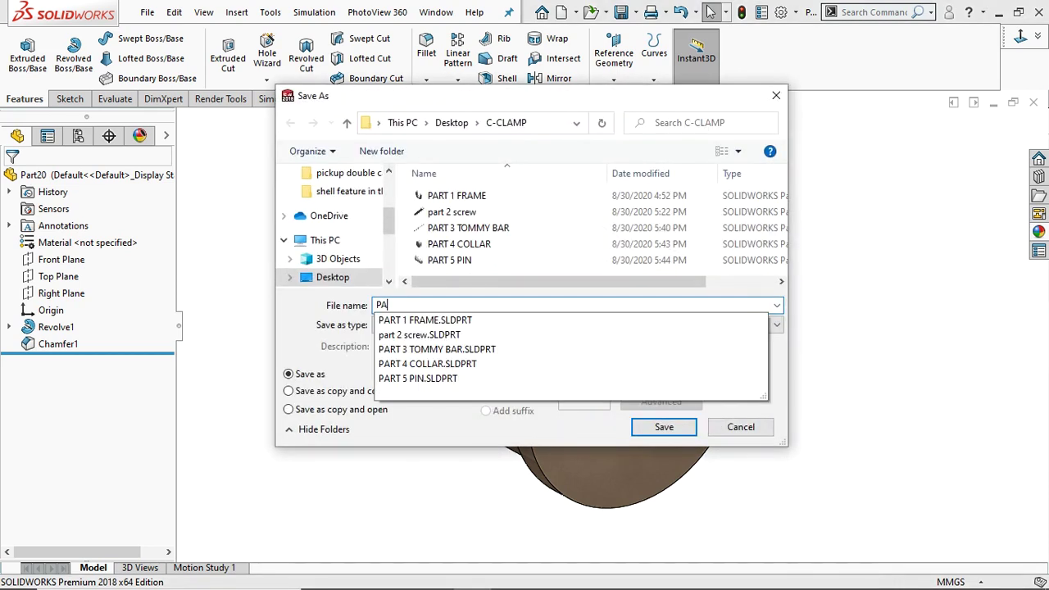
type("RT 6")
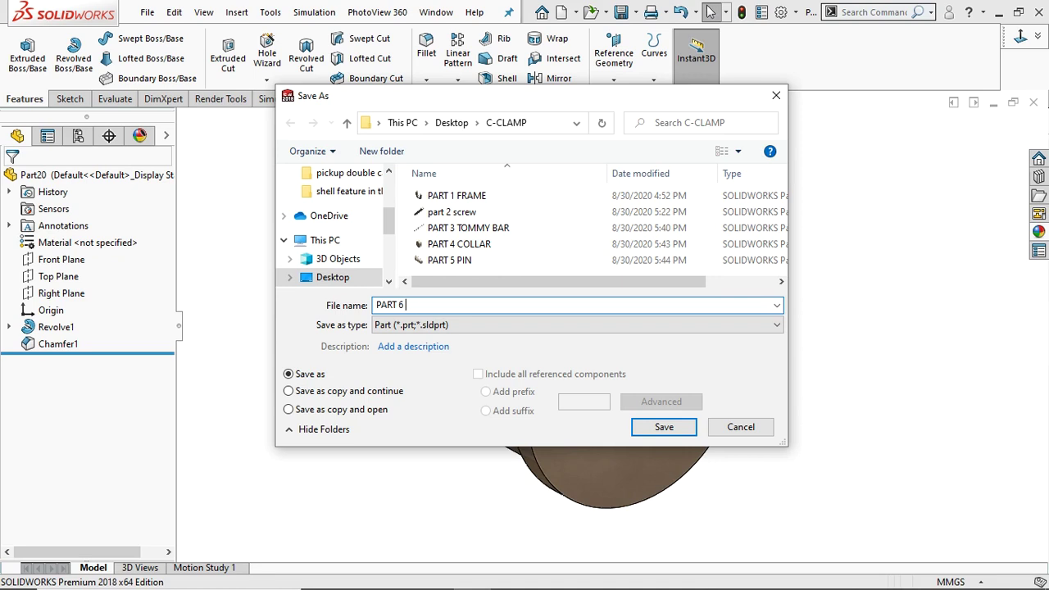
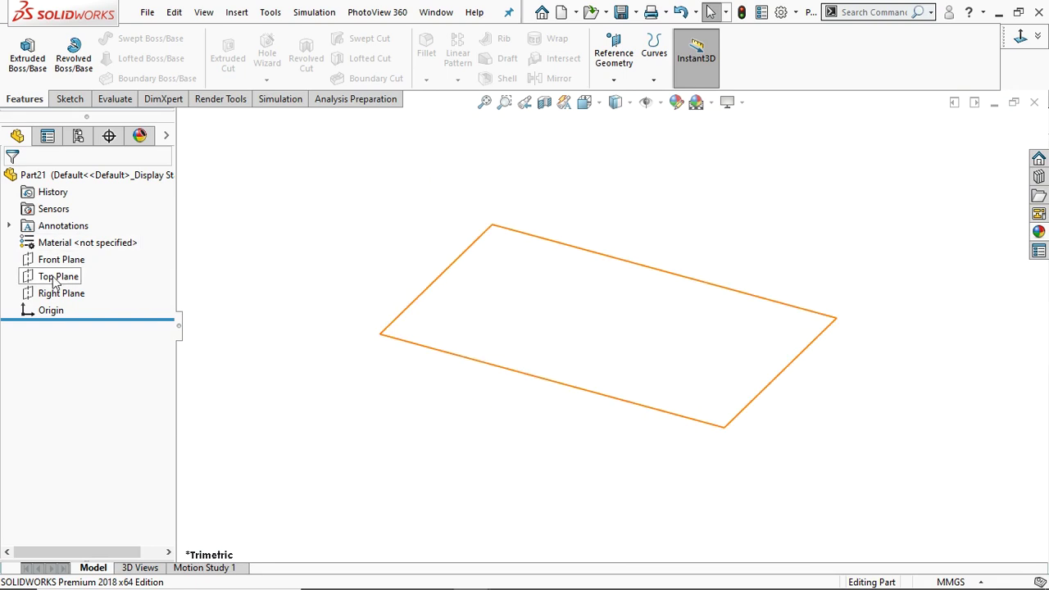
- Start a sketch on the Front Plane of the new part and draw a horizontal centreline through the origin
left_click(61, 259)
left_click(51, 236)
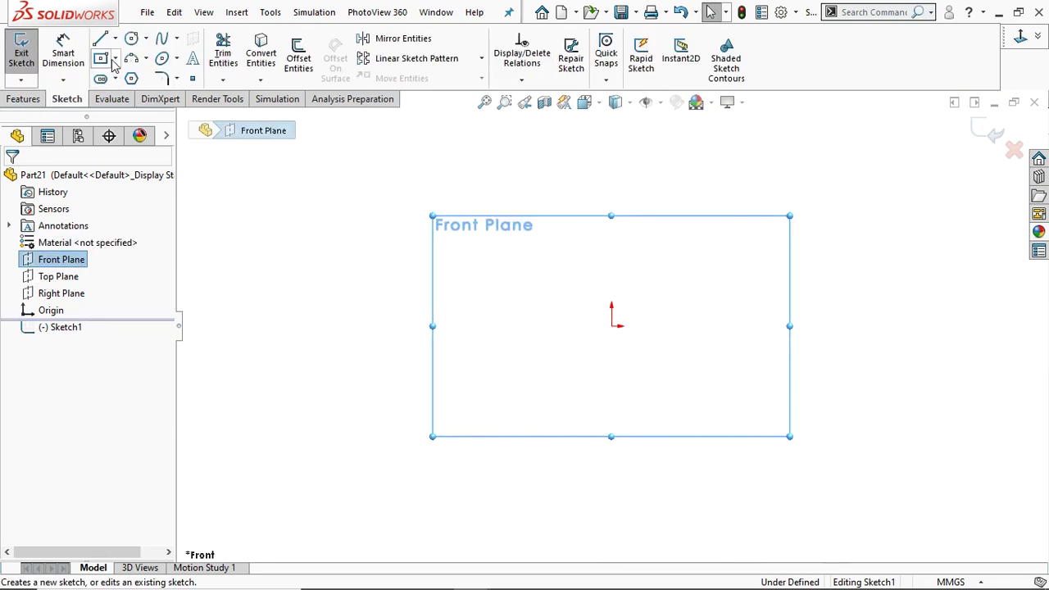
left_click(116, 38)
left_click(139, 77)
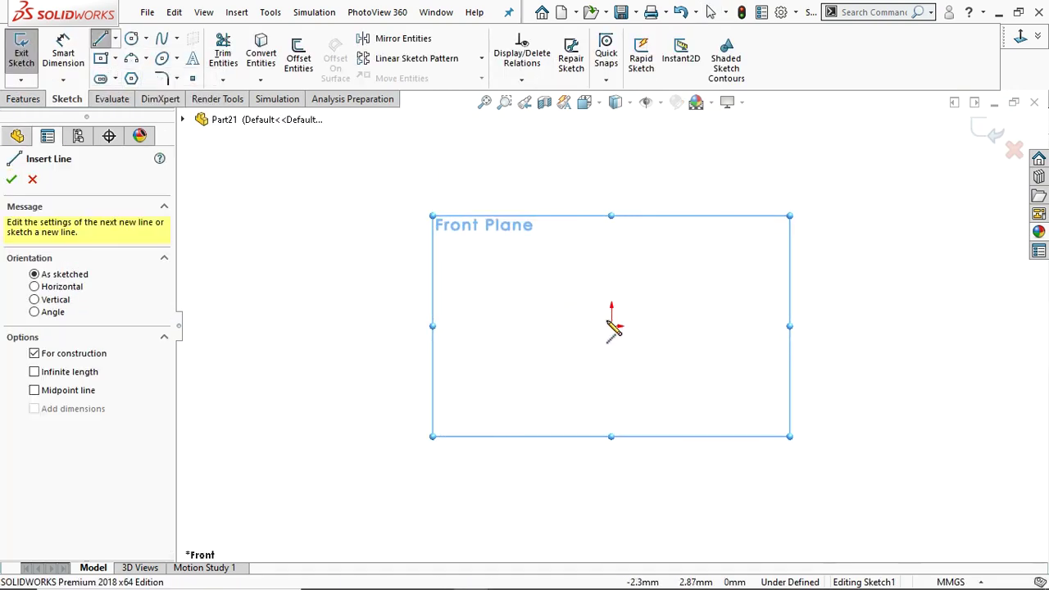
left_click(527, 326)
left_click(723, 326)
right_click(723, 328)
left_click(761, 338)
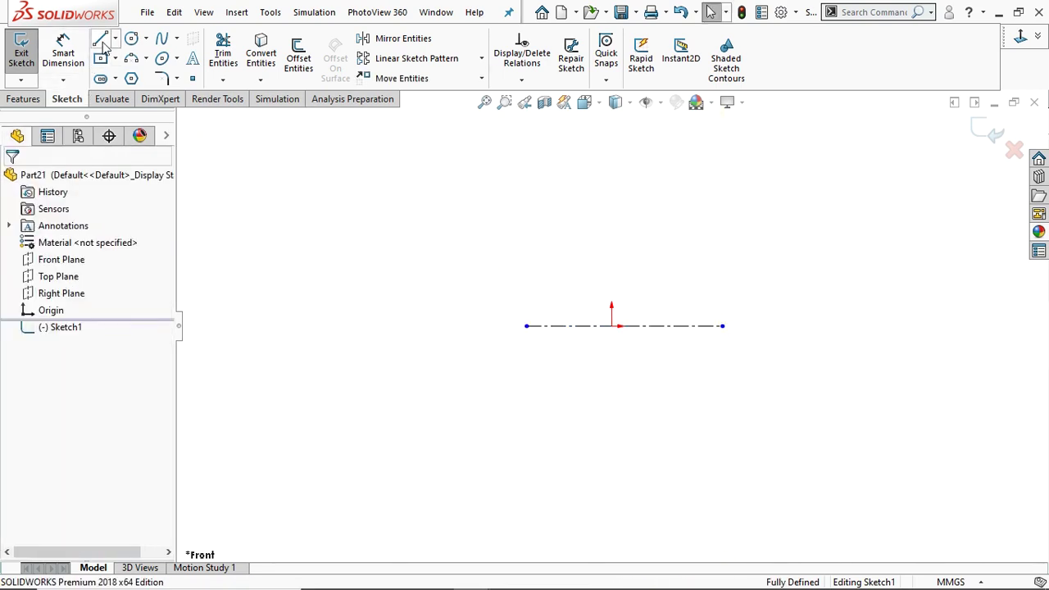
- Sketch a closed stepped profile about 75 mm long above the centreline, with its taller block at the right end
key("l")
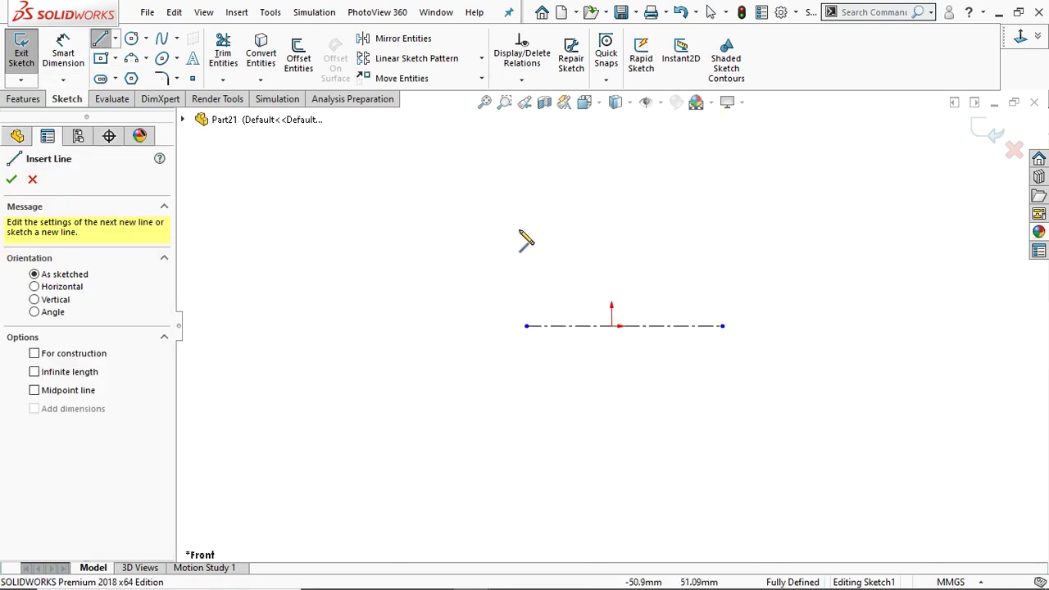
left_click(559, 326)
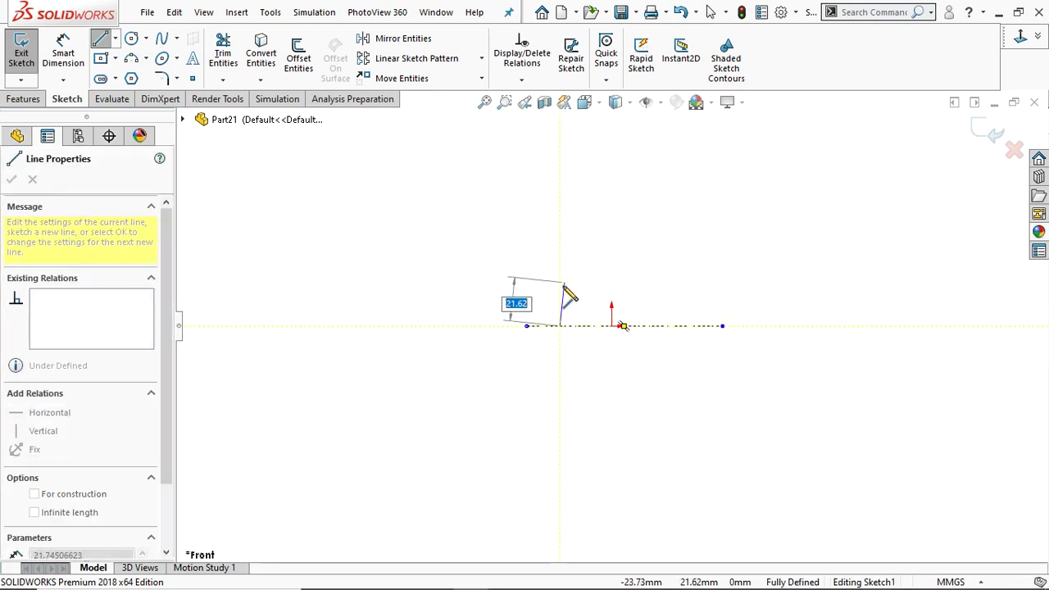
left_click(560, 290)
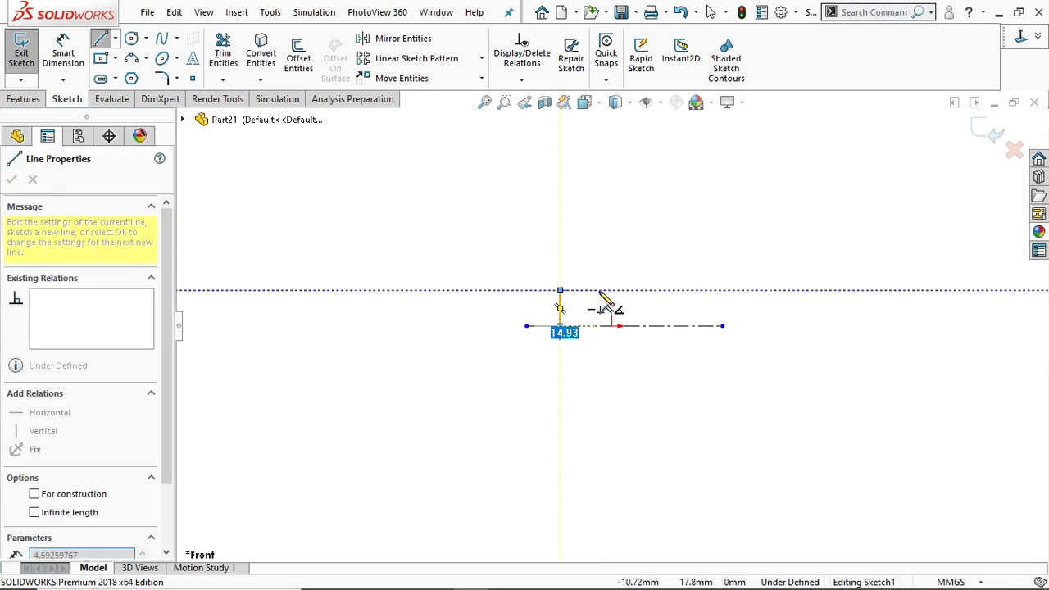
left_click(662, 291)
left_click(661, 264)
left_click(711, 264)
left_click(711, 327)
left_click(561, 326)
right_click(562, 327)
left_click(602, 337)
- Dimension the profile's bottom edge along the centreline at 22 mm
left_click(63, 53)
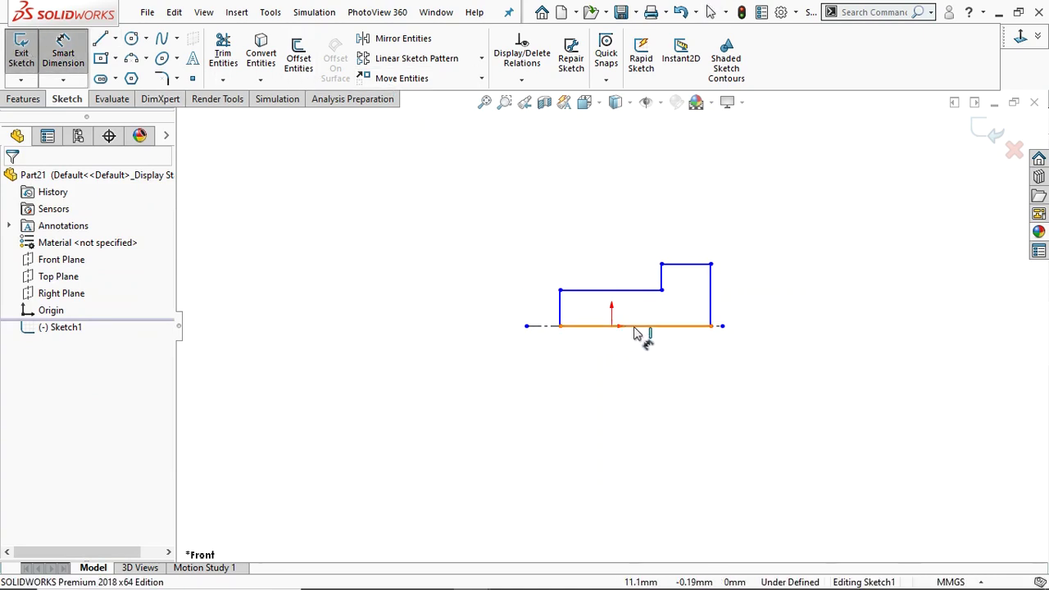
left_click(630, 376)
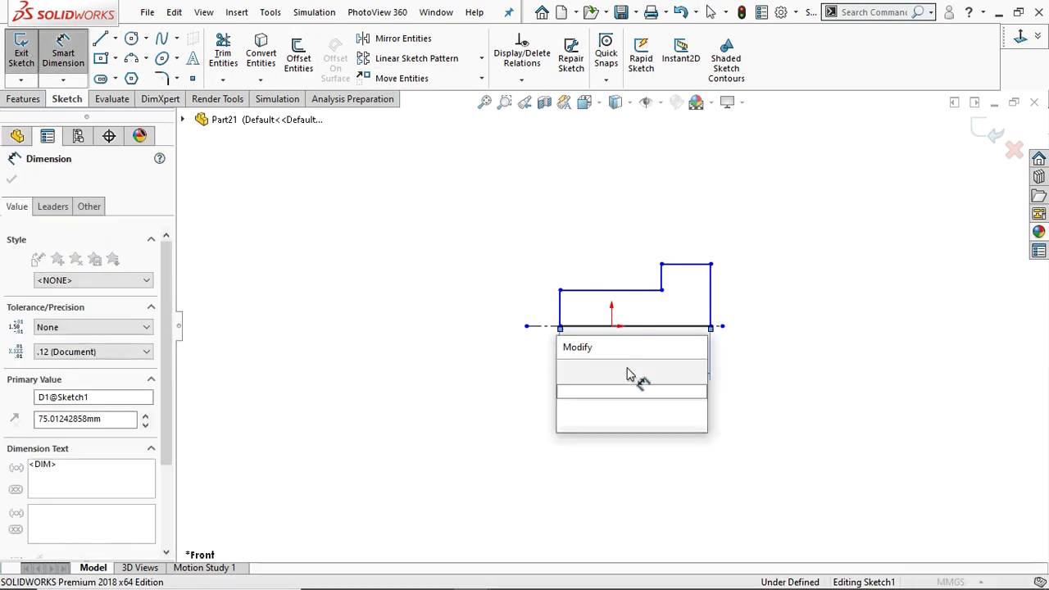
type("22")
key("Return")
key("Escape")
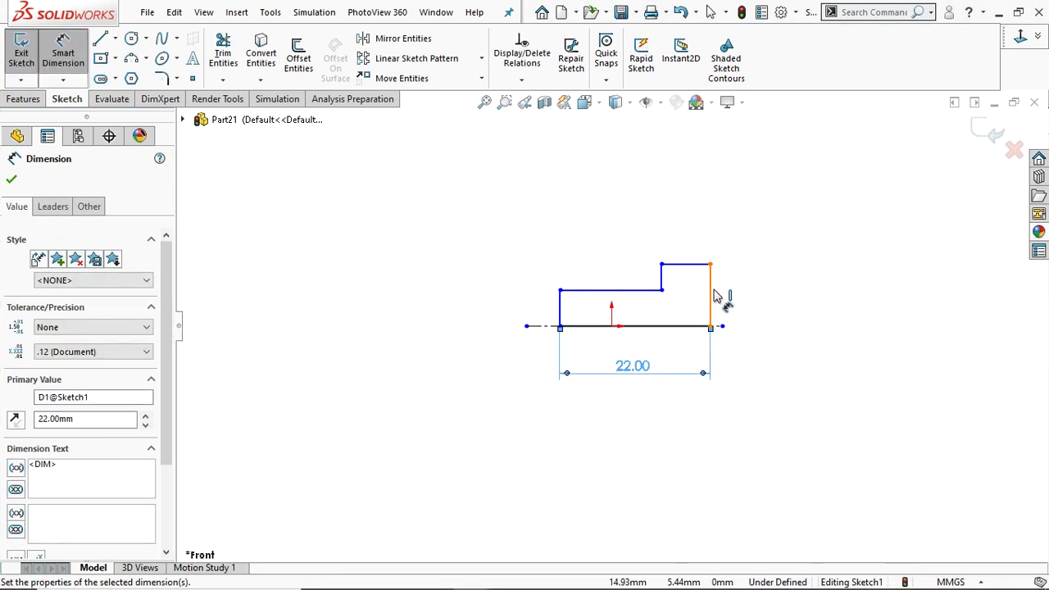
- Dimension the profile's left vertical edge at 3.5 mm
left_click(710, 300)
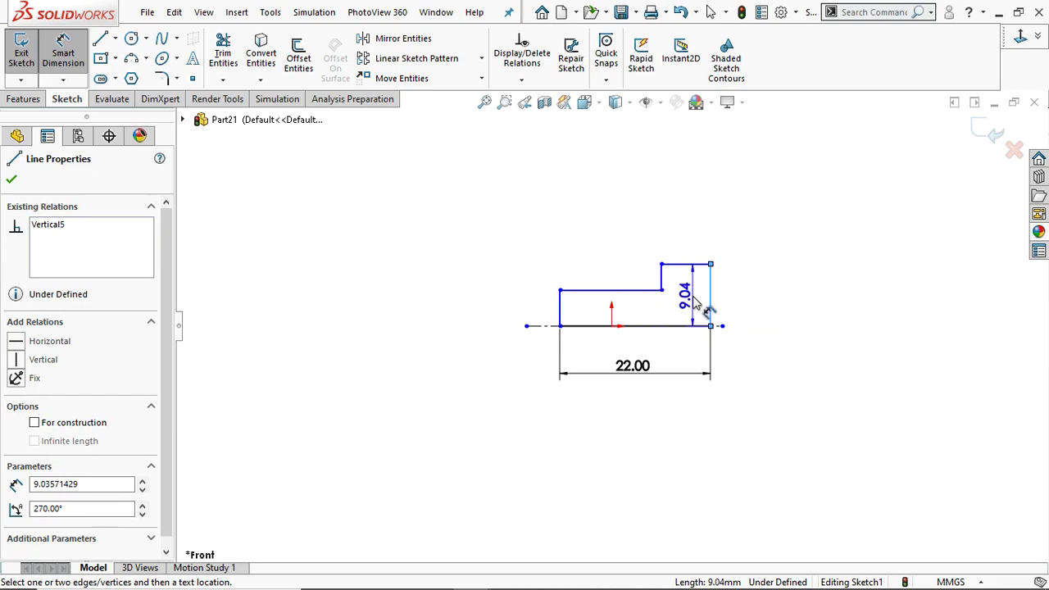
key("Escape")
left_click(522, 316)
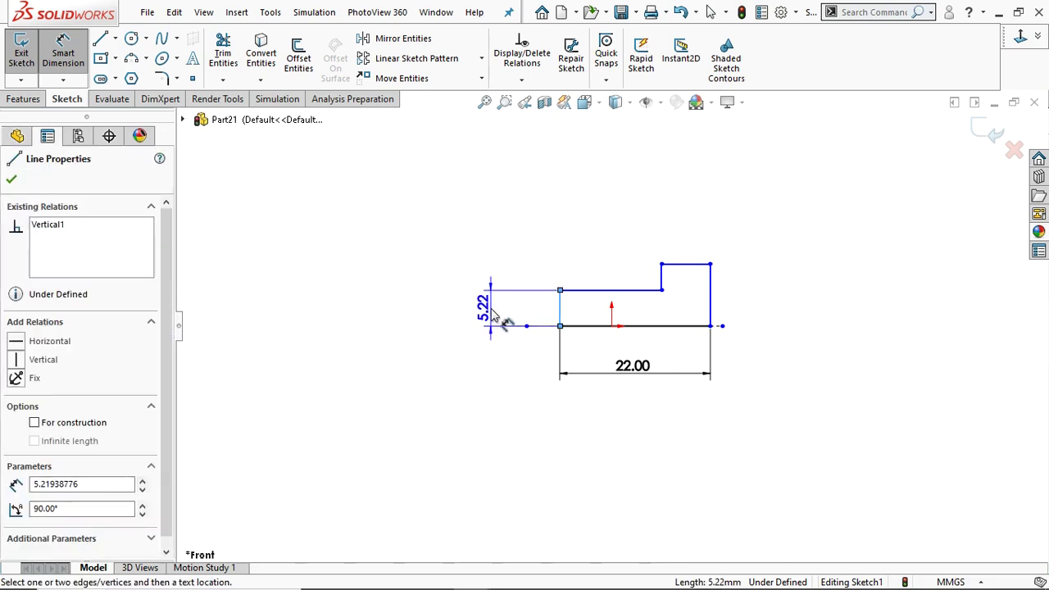
left_click(494, 313)
type("3.5")
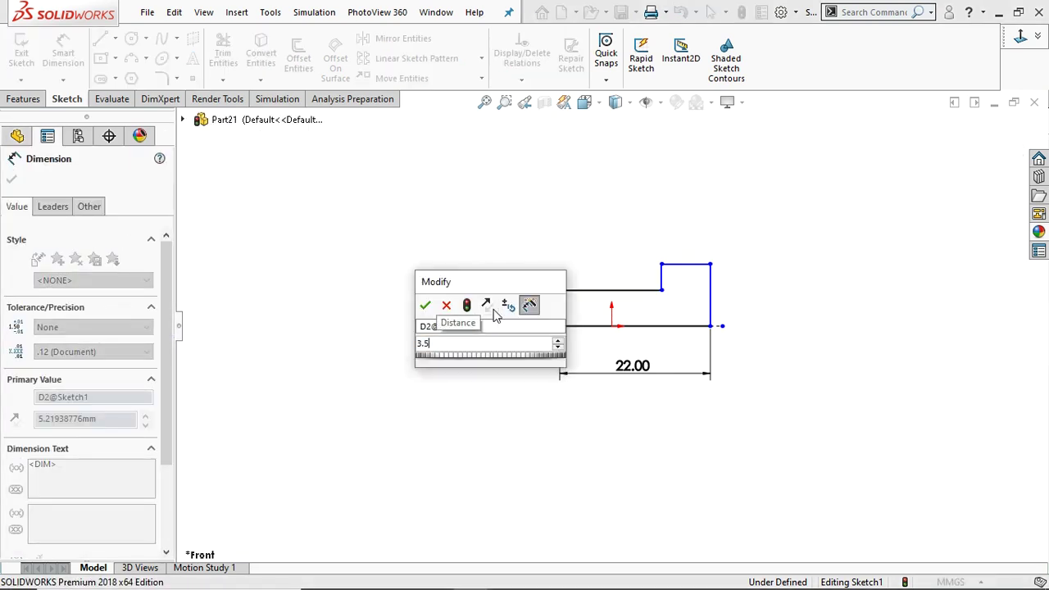
key("Return")
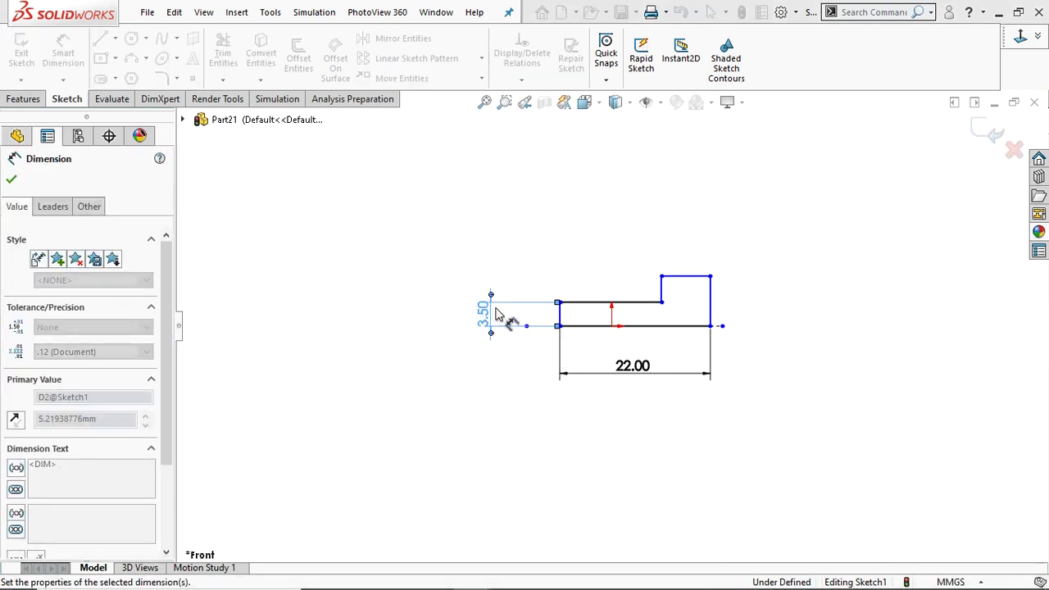
scroll(718, 321, "down", 3)
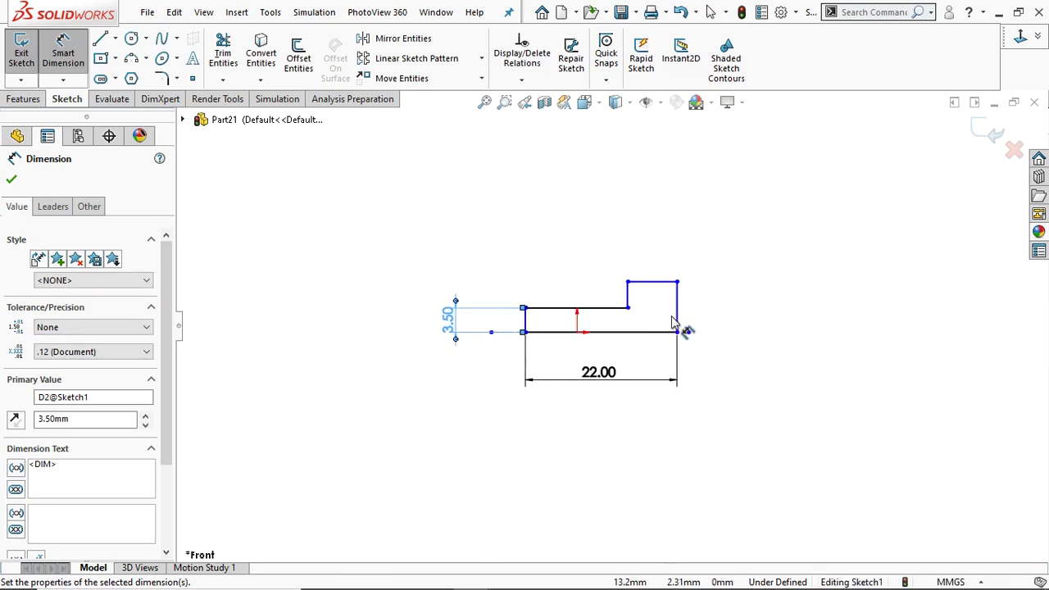
scroll(672, 321, "down", 2)
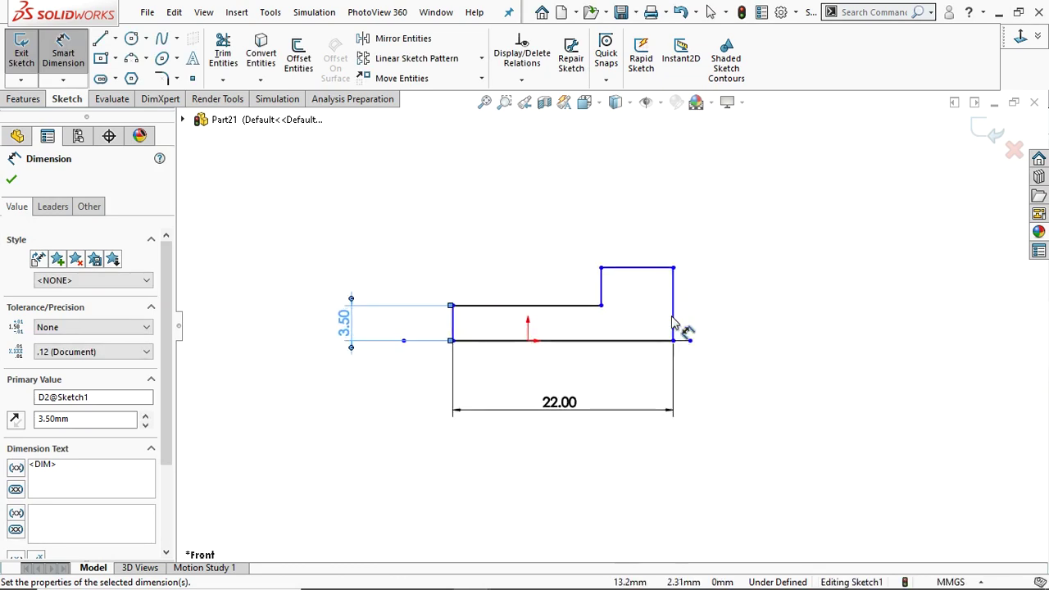
- Dimension the top edge of the profile's taller block at 5 mm
scroll(672, 322, "up", 2)
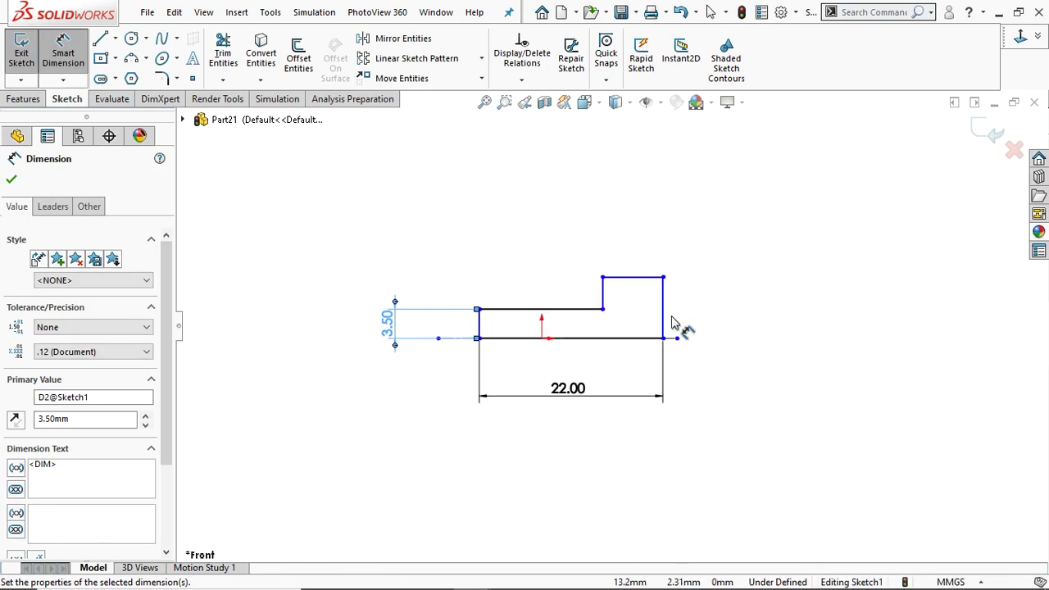
left_click(627, 283)
left_click(635, 231)
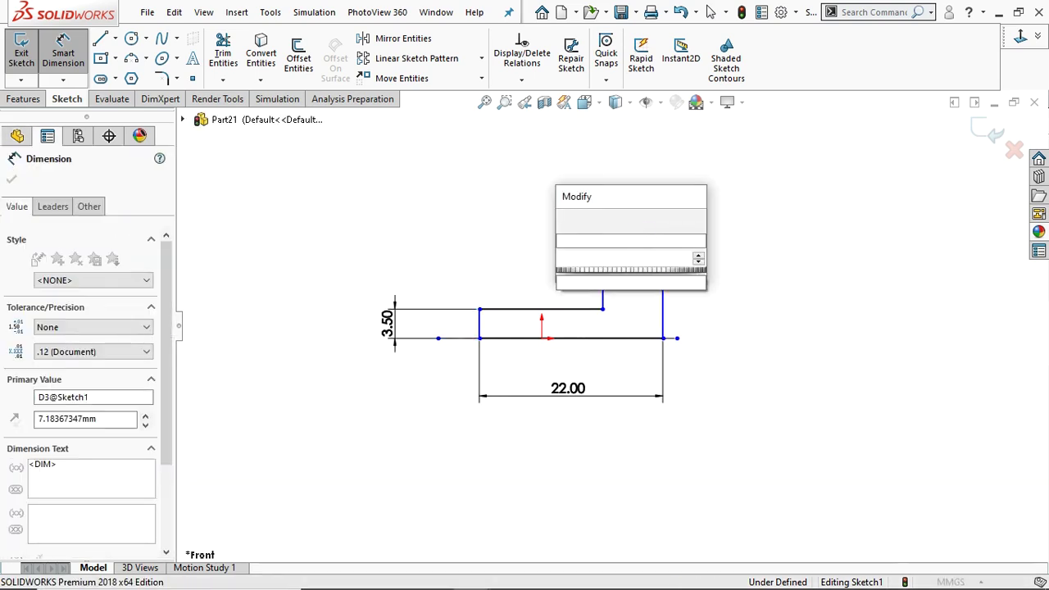
key("Return")
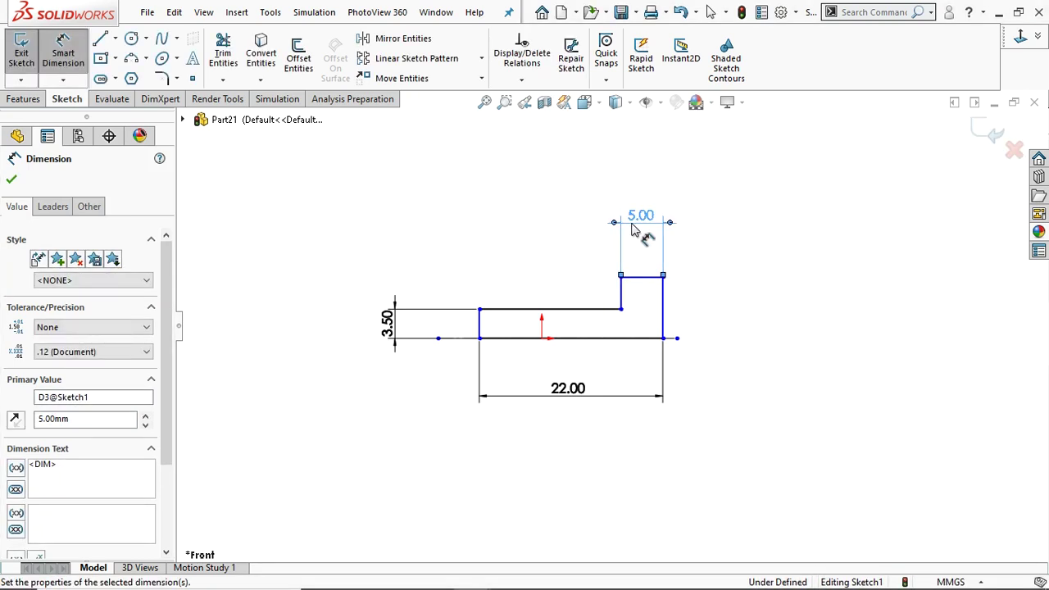
- Dimension the profile's right vertical edge at 5 mm and finish dimensioning
left_click(664, 304)
left_click(735, 310)
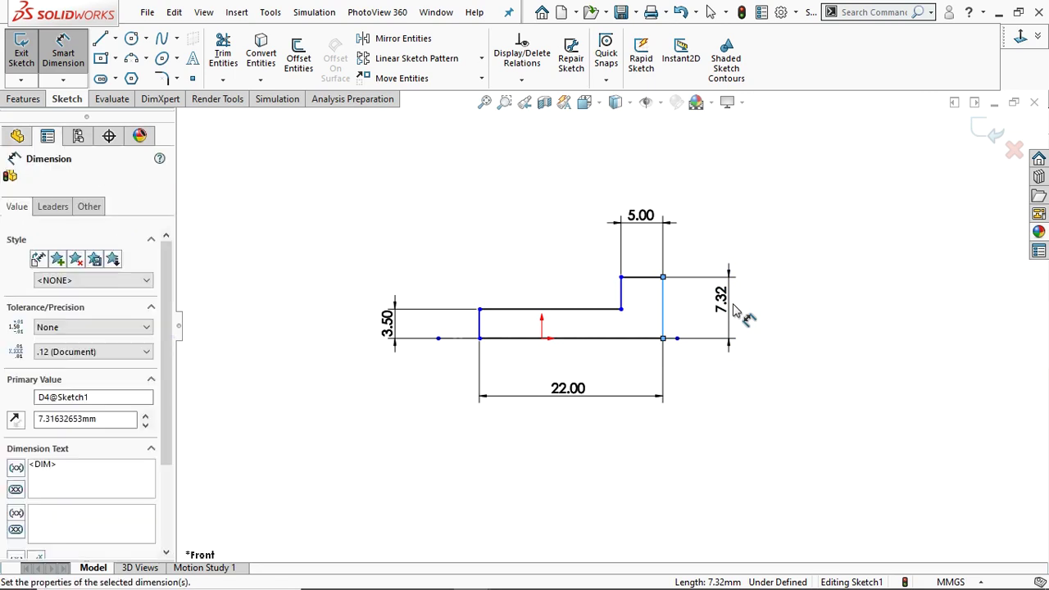
type("5")
key("Return")
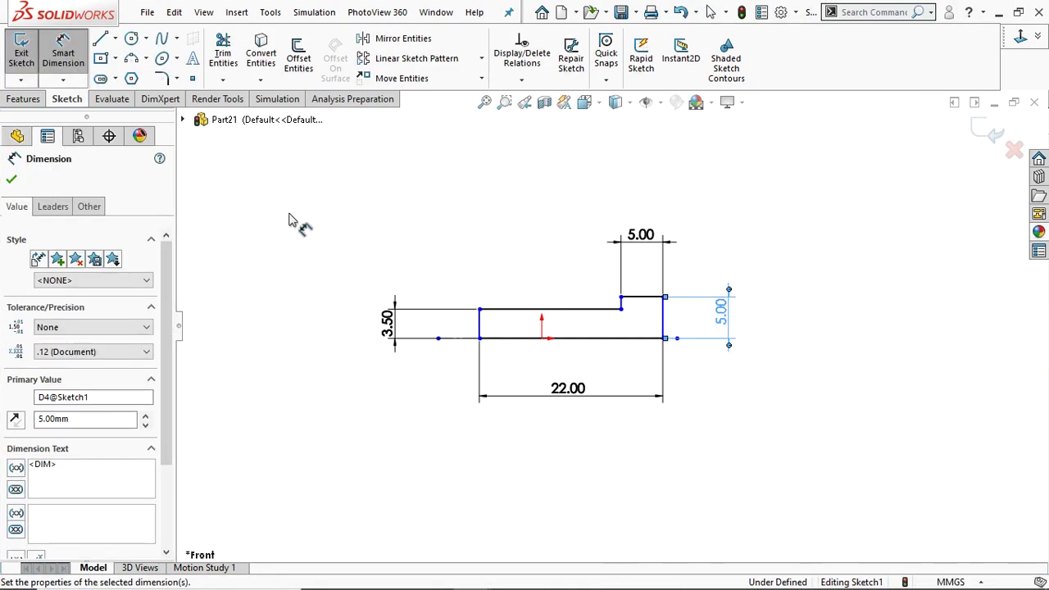
left_click(12, 180)
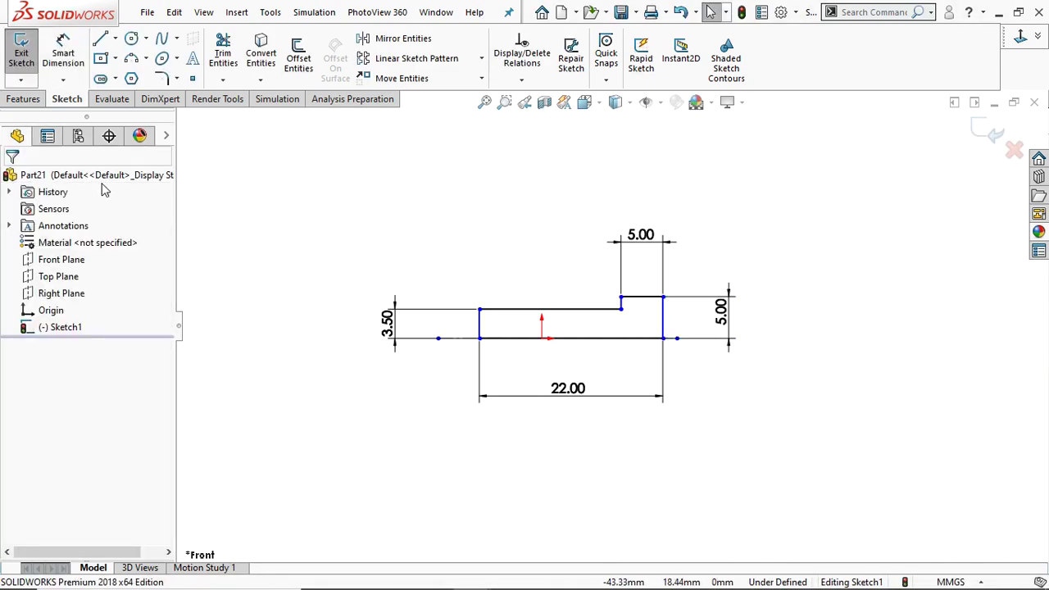
- Revolve the stepped profile 360° about the horizontal centreline into a solid headed pin
left_click(25, 99)
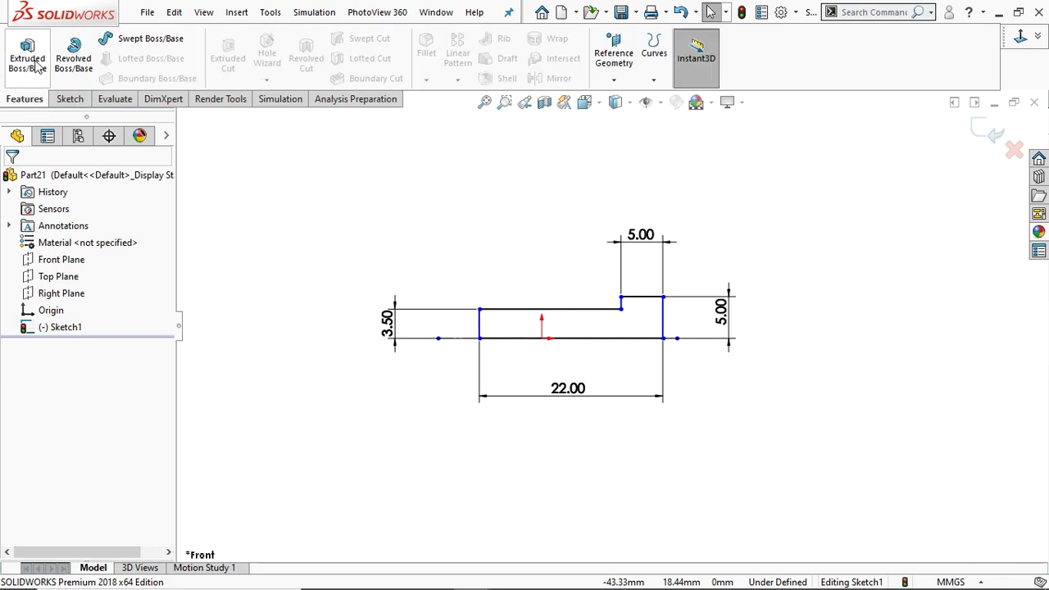
left_click(73, 59)
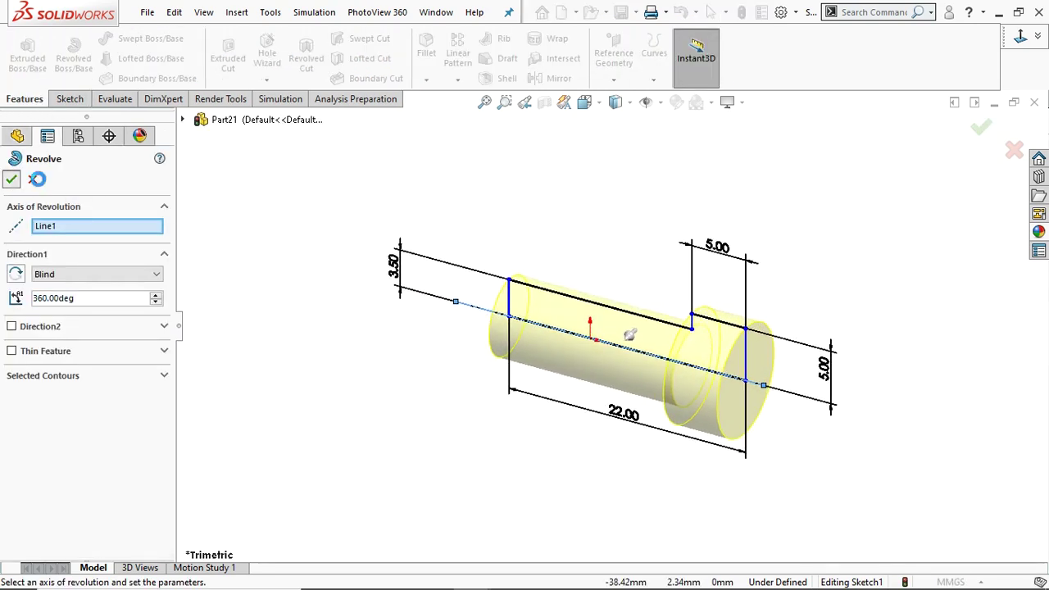
left_click(10, 179)
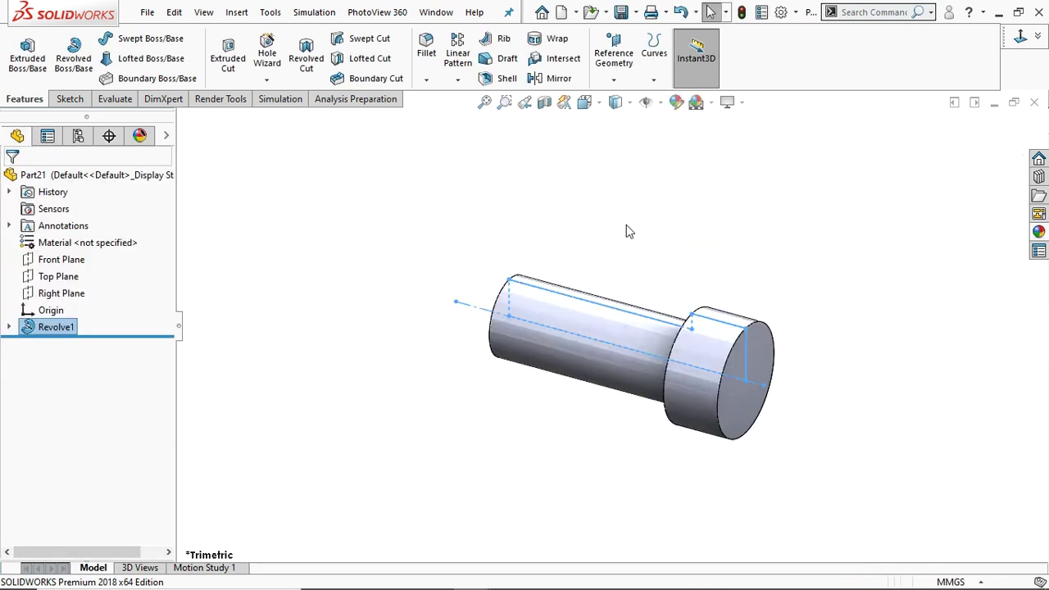
- Select the flat outer end face of the pin's larger-diameter head
scroll(755, 328, "up", 2)
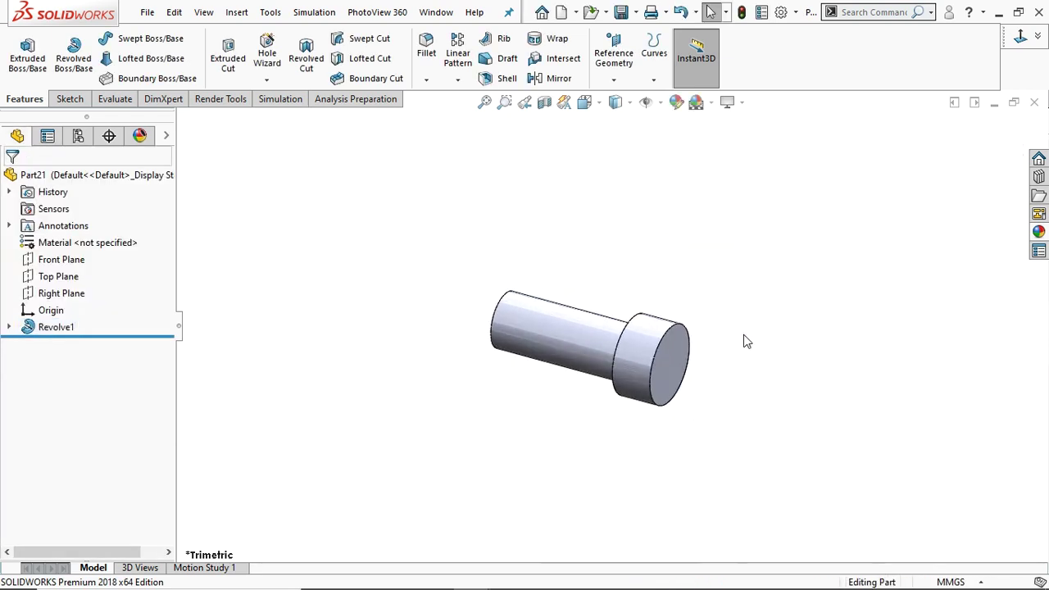
left_click(670, 365)
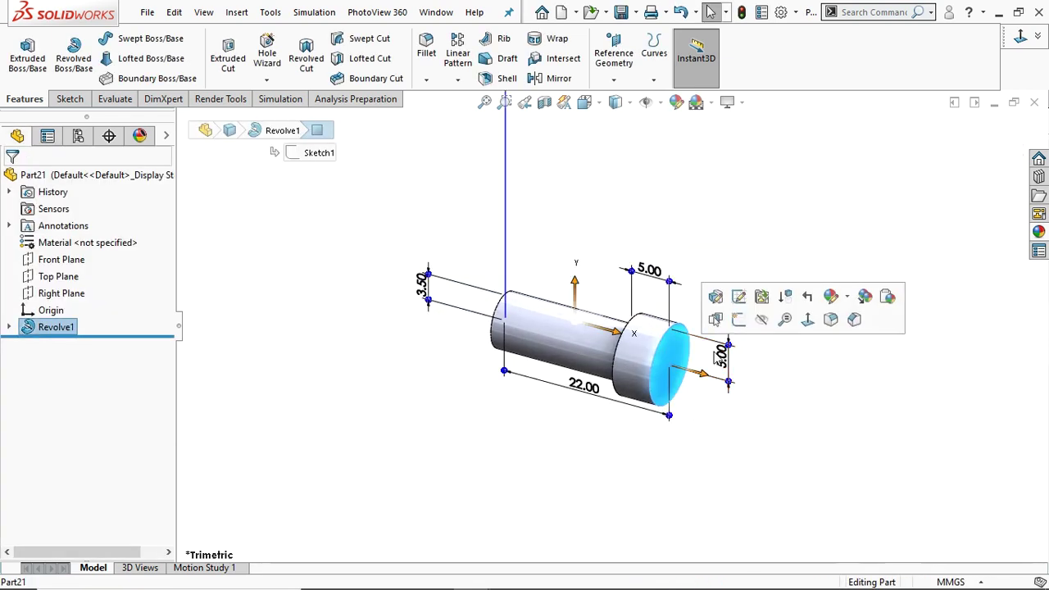
- Sketch a center rectangle about 0.47 mm wide and 10.5 mm tall on the screw head's end face, centred on the origin
left_click(739, 320)
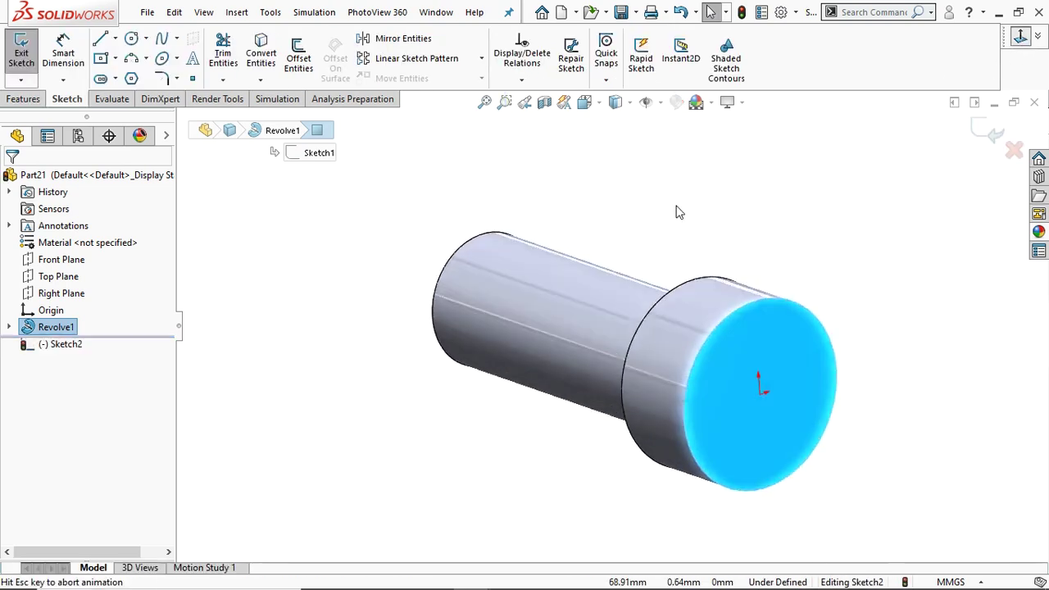
left_click(116, 59)
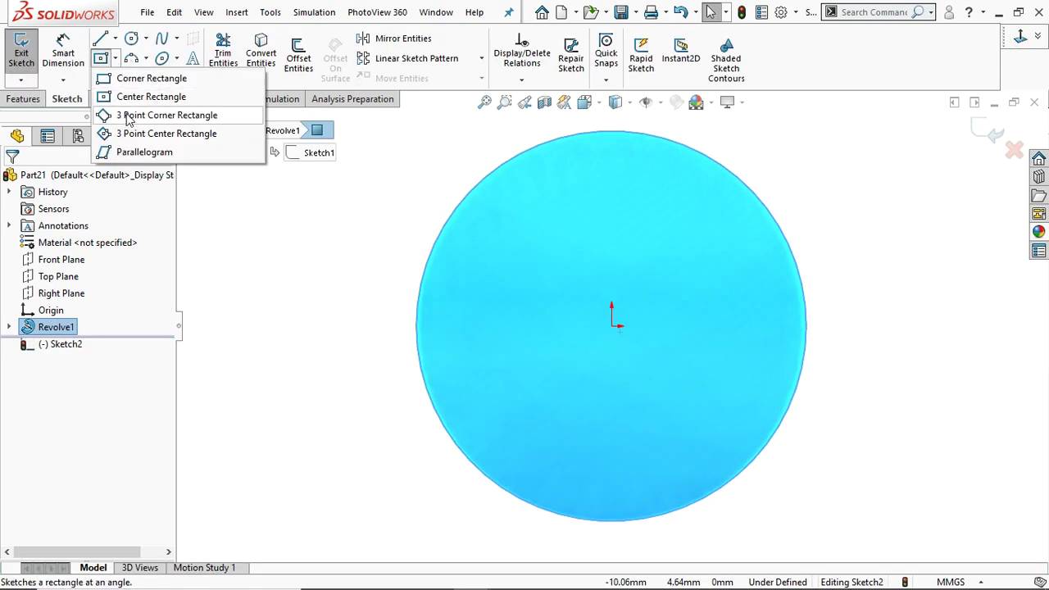
left_click(134, 98)
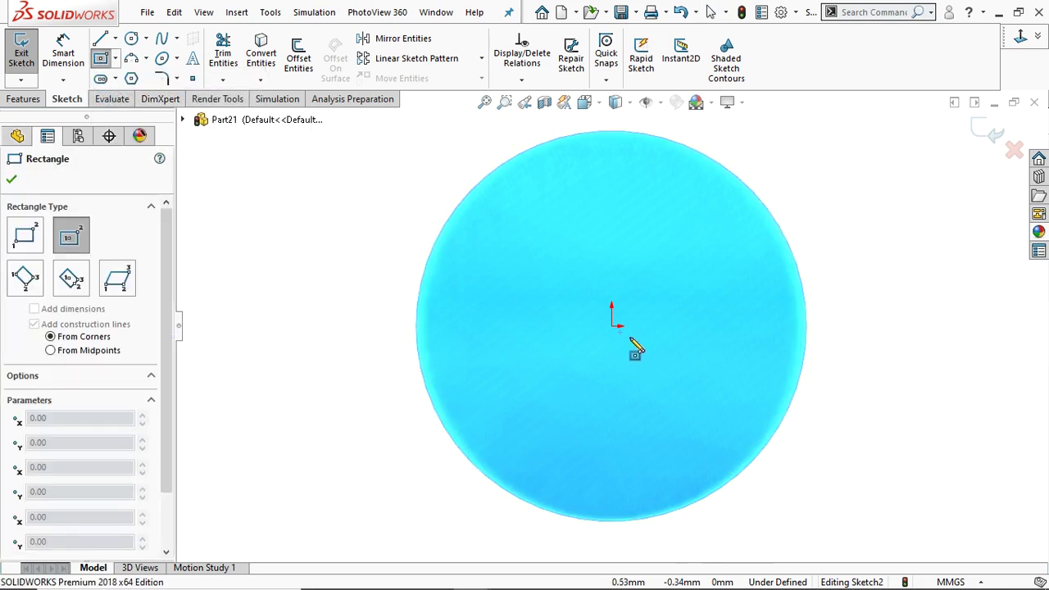
left_click(612, 326)
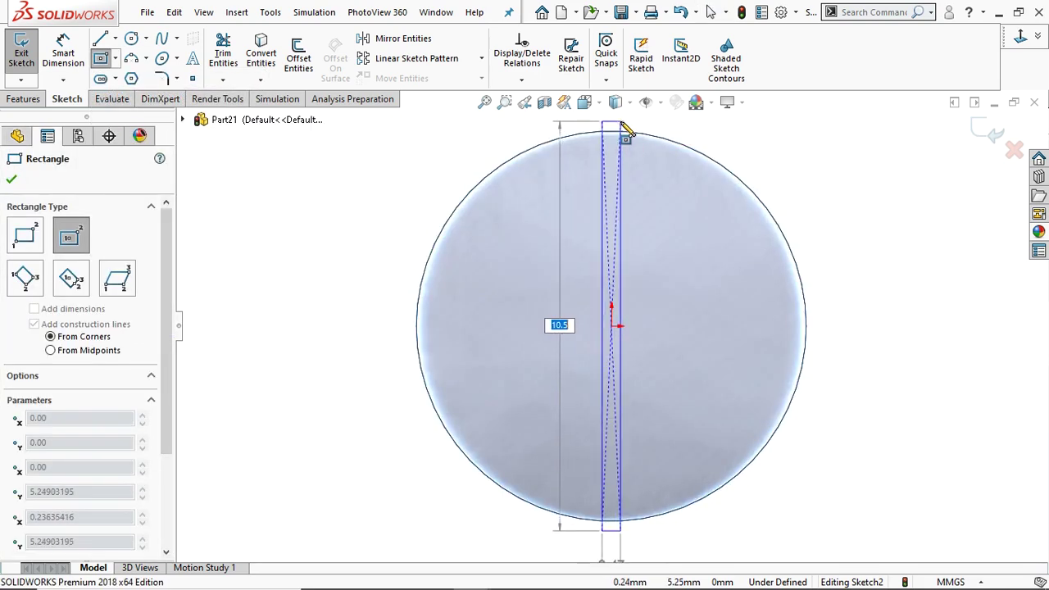
left_click(623, 129)
right_click(623, 125)
left_click(655, 133)
key("z")
- Dimension the narrow rectangle's width and set it to 0.8 mm
left_click(63, 53)
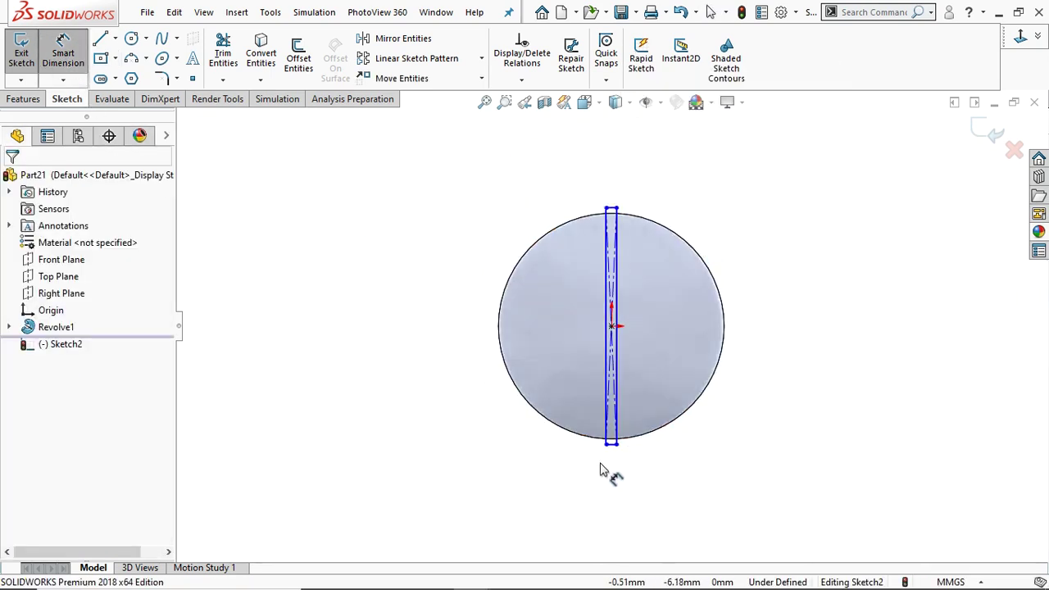
scroll(613, 453, "down", 6)
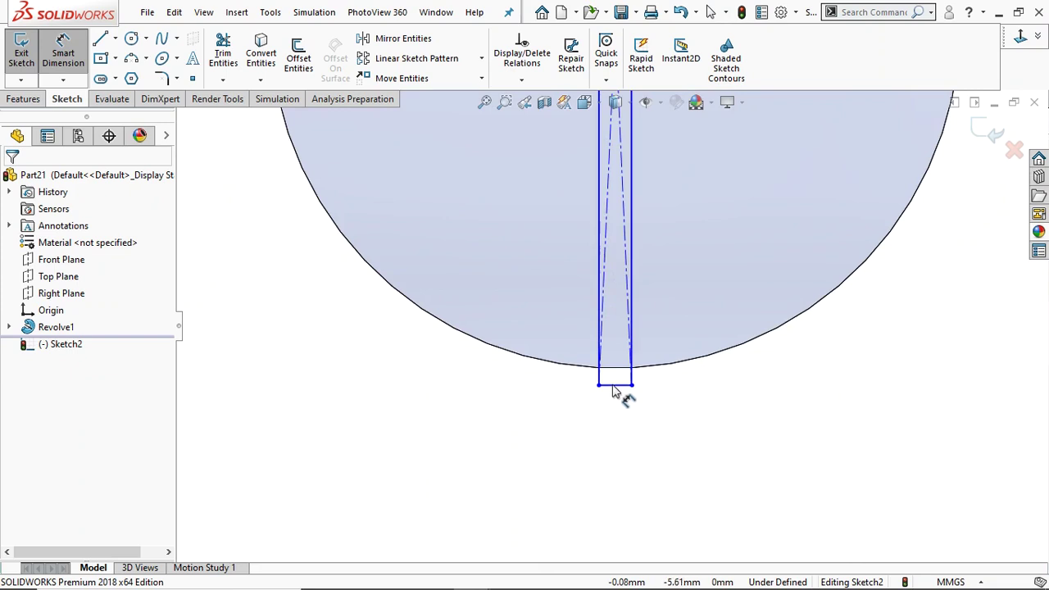
left_click(613, 412)
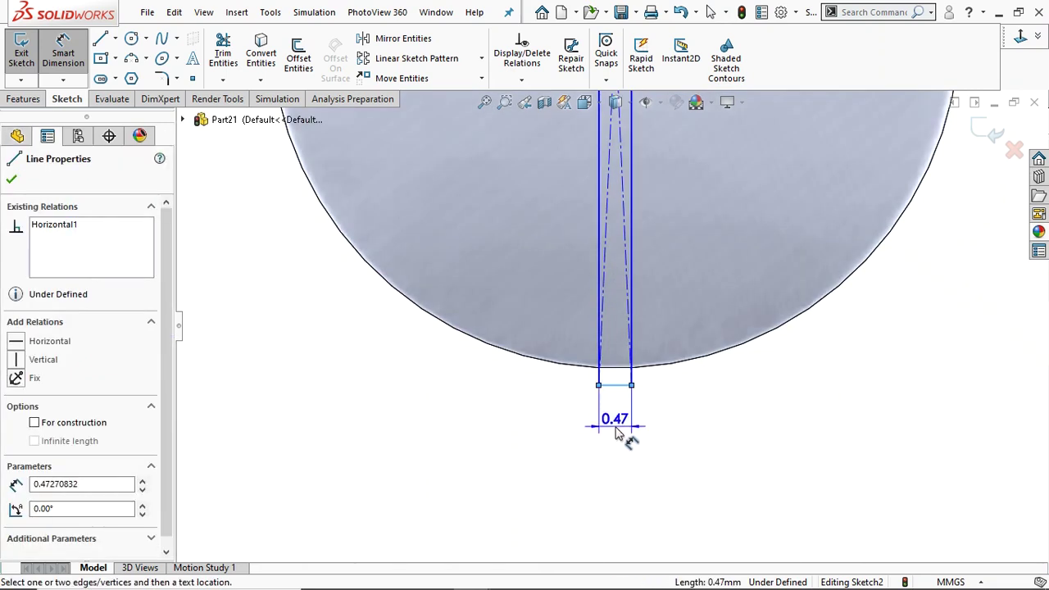
left_click(617, 433)
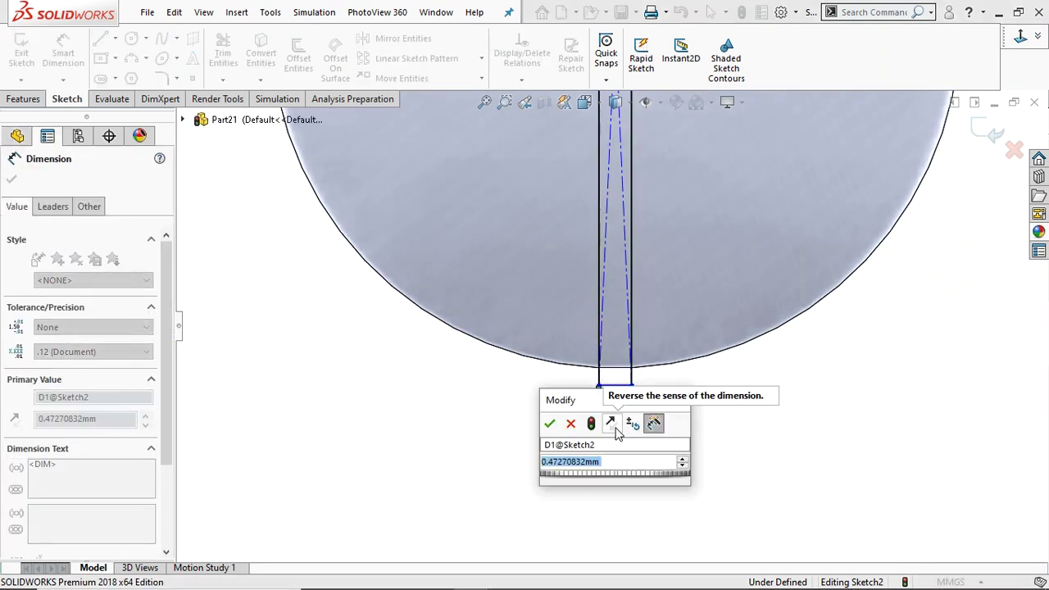
type(".8")
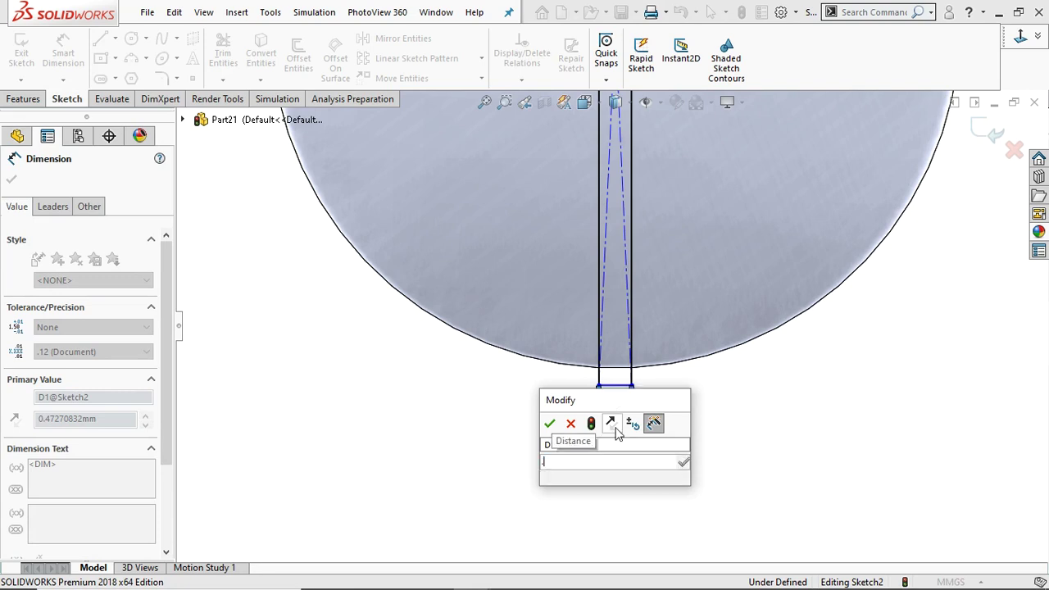
key("Return")
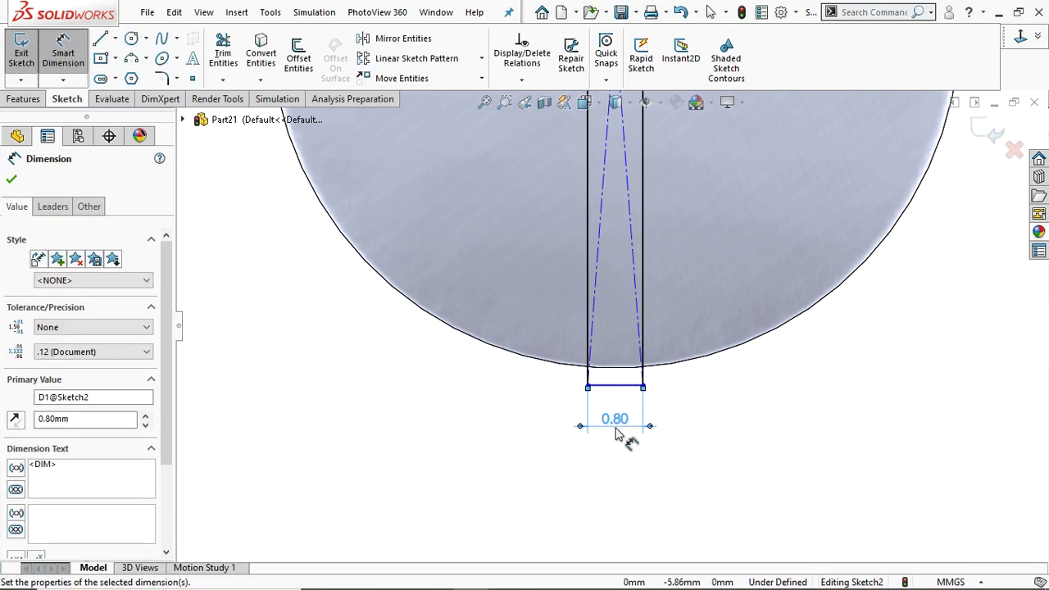
scroll(615, 428, "up", 8)
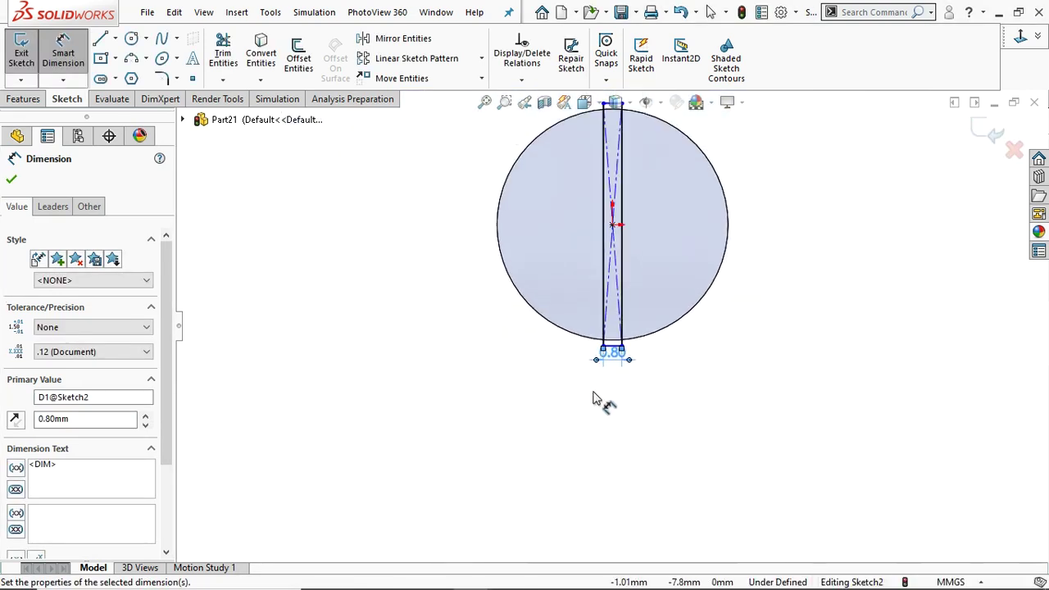
left_click(12, 179)
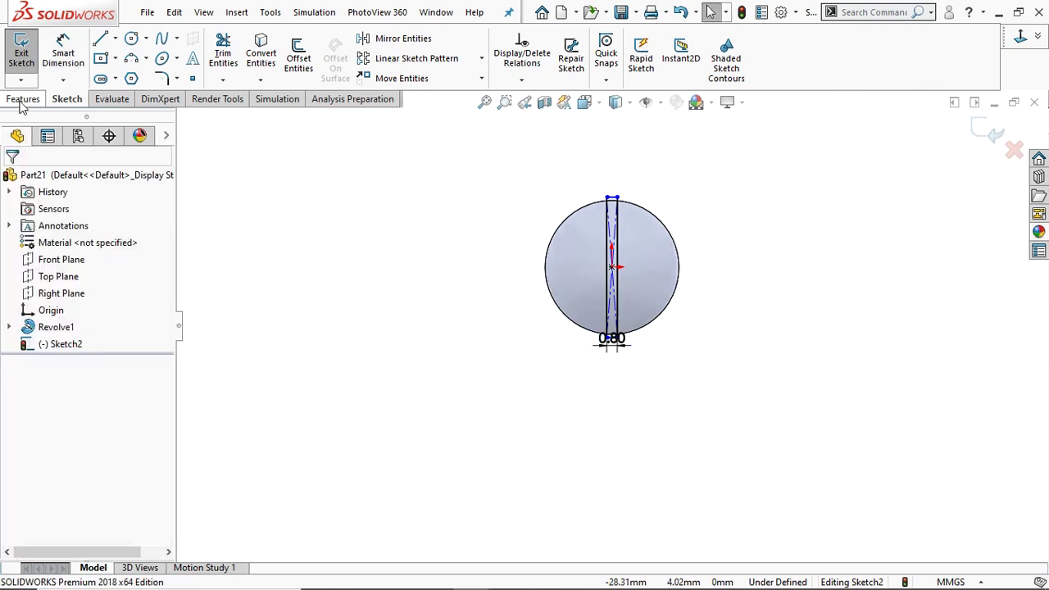
- Cut the rectangle 1 mm deep into the screw head as a blind extruded cut
left_click(23, 98)
left_click(228, 57)
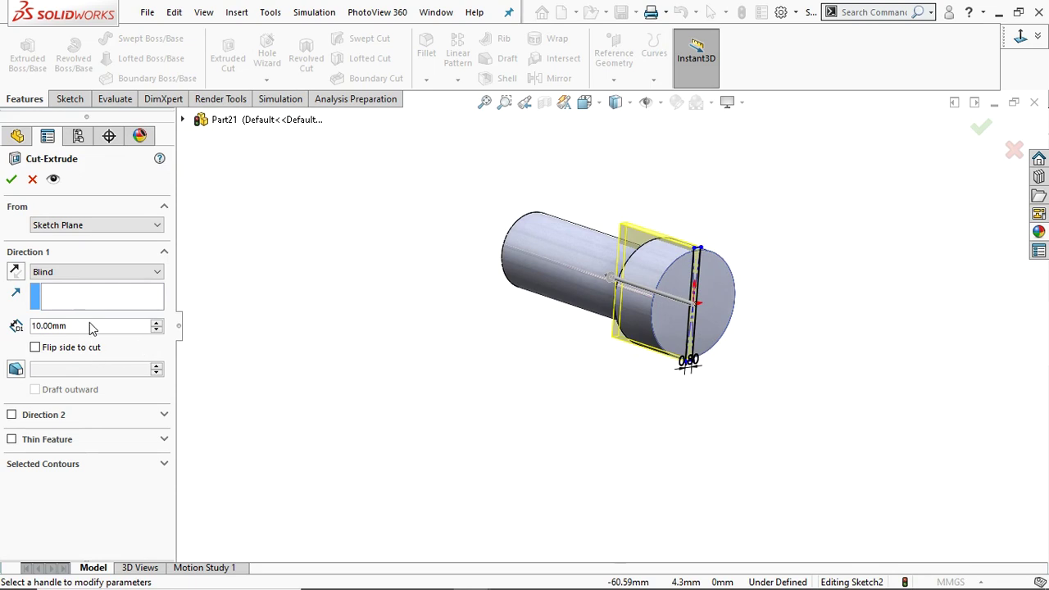
type("1")
key("Return")
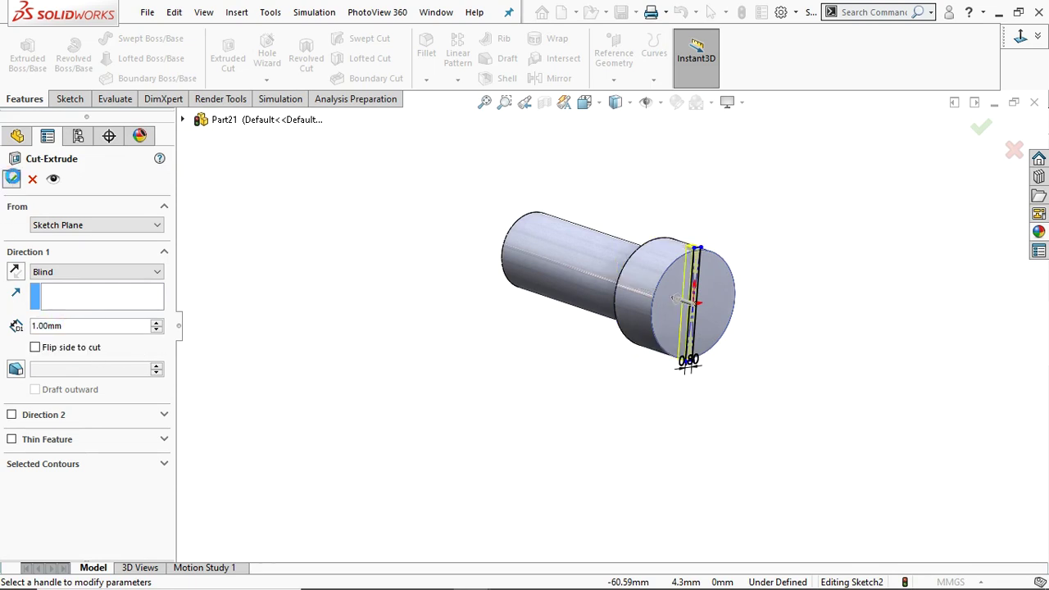
key("Return")
middle_click_drag(849, 284, 713, 282)
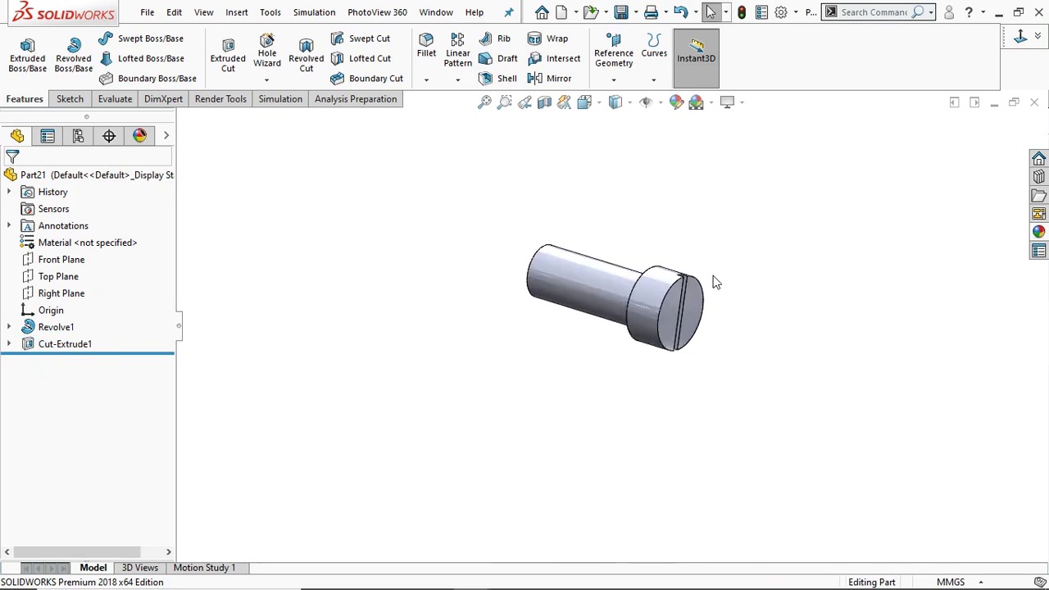
key("ctrl+7")
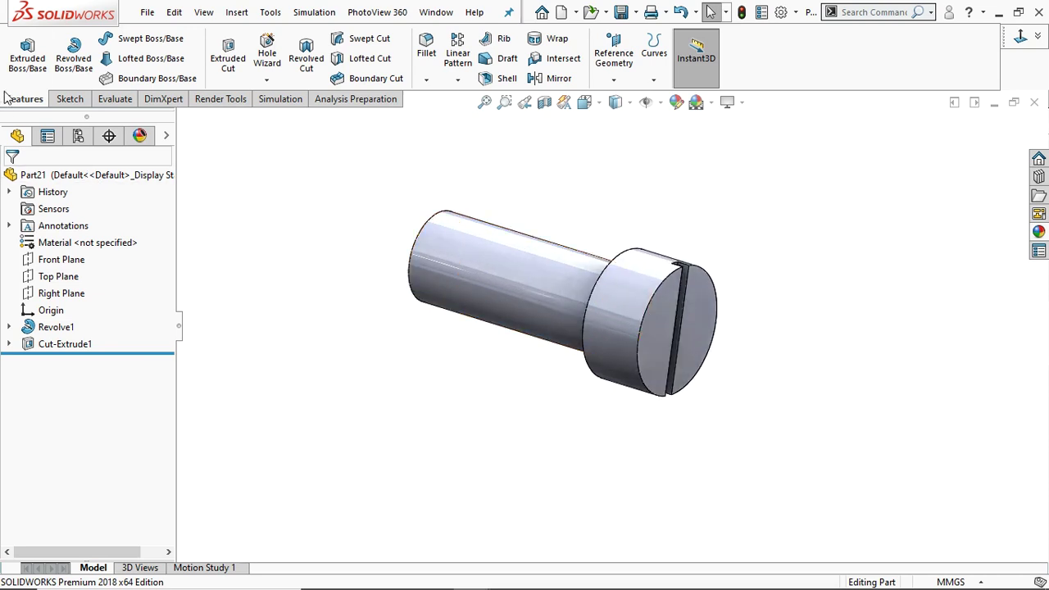
- Apply the polished steel appearance to the whole screw body
middle_click_drag(864, 257, 680, 402)
left_click(1038, 236)
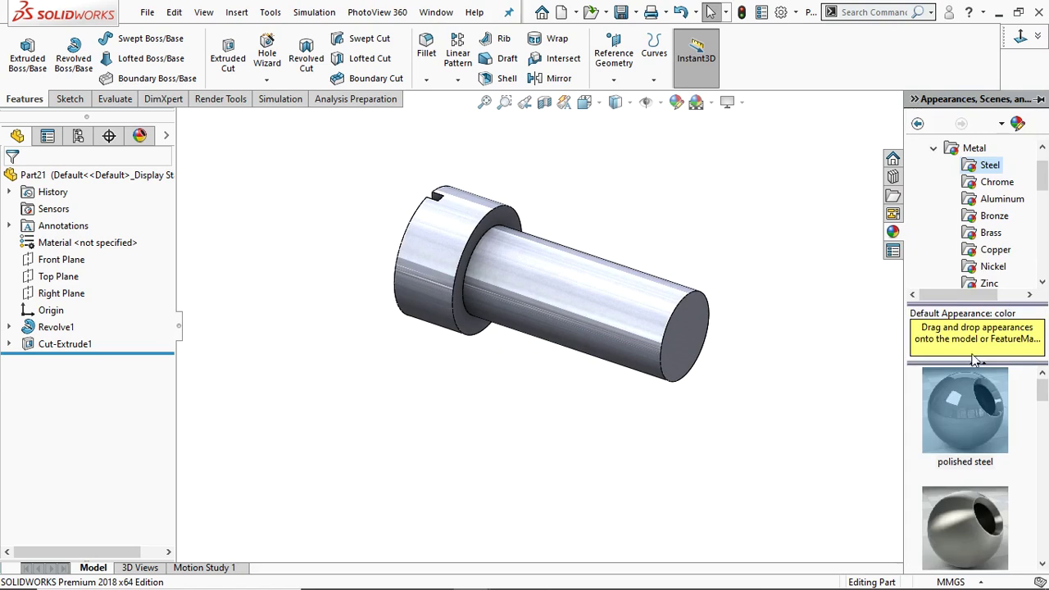
left_click_drag(959, 418, 631, 306)
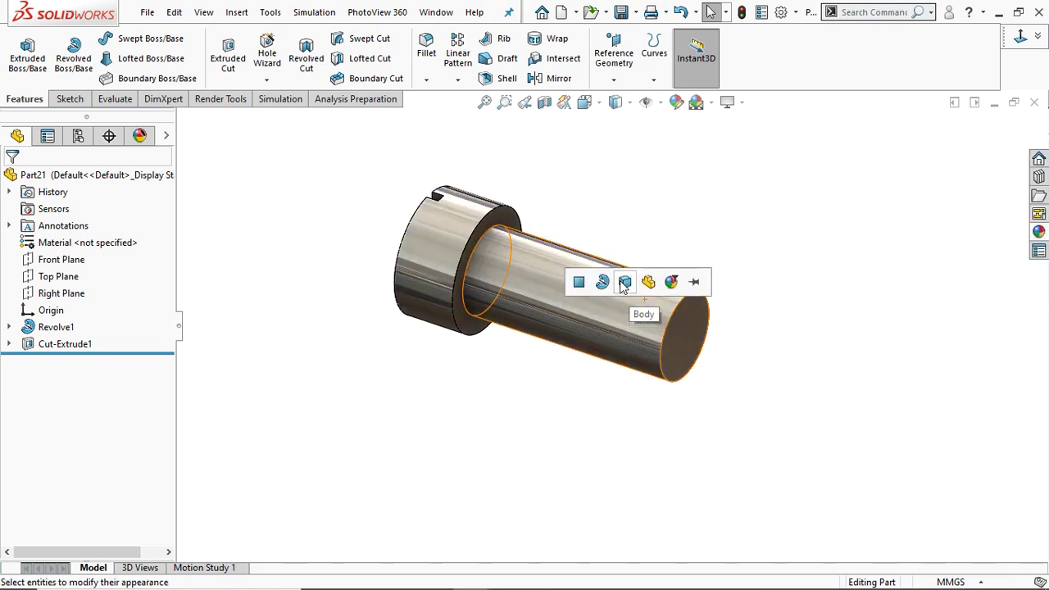
left_click(626, 281)
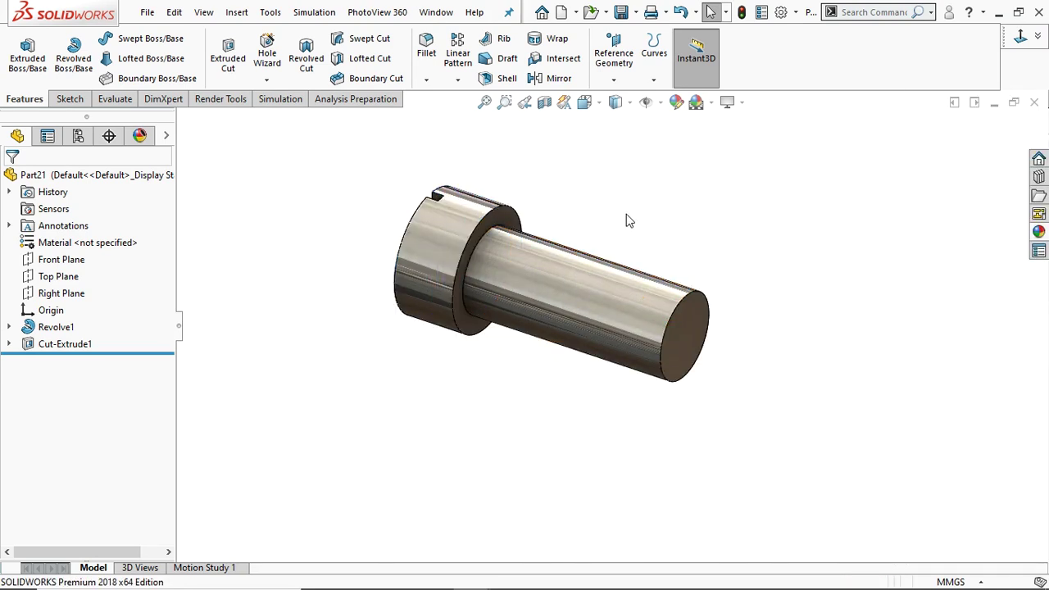
- Save the part as "part 7 screw" in the C-CLAMP folder
left_click(150, 13)
left_click(183, 181)
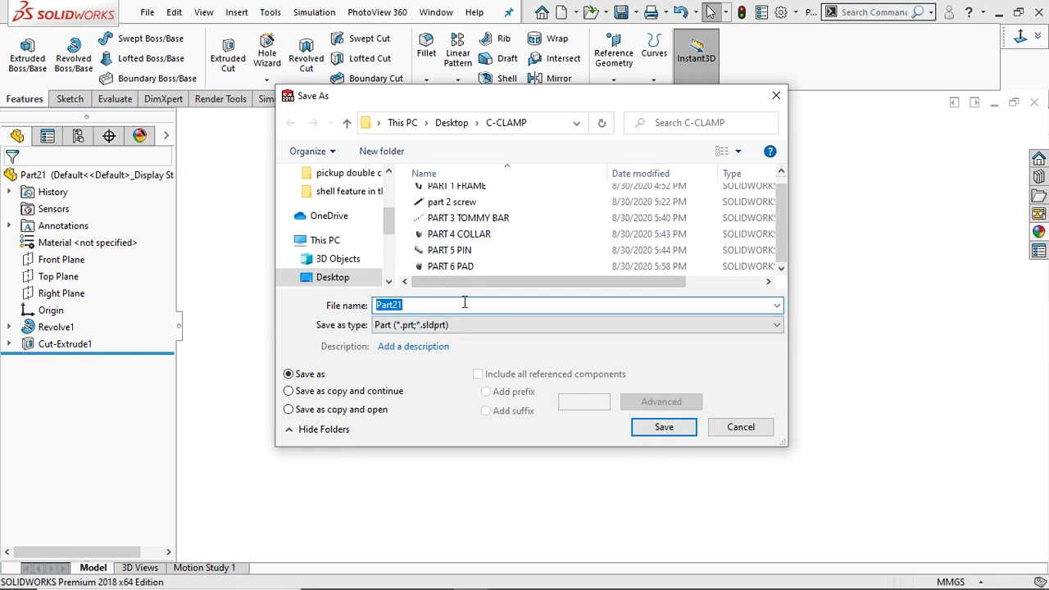
type("part 7 screw")
key("Return")
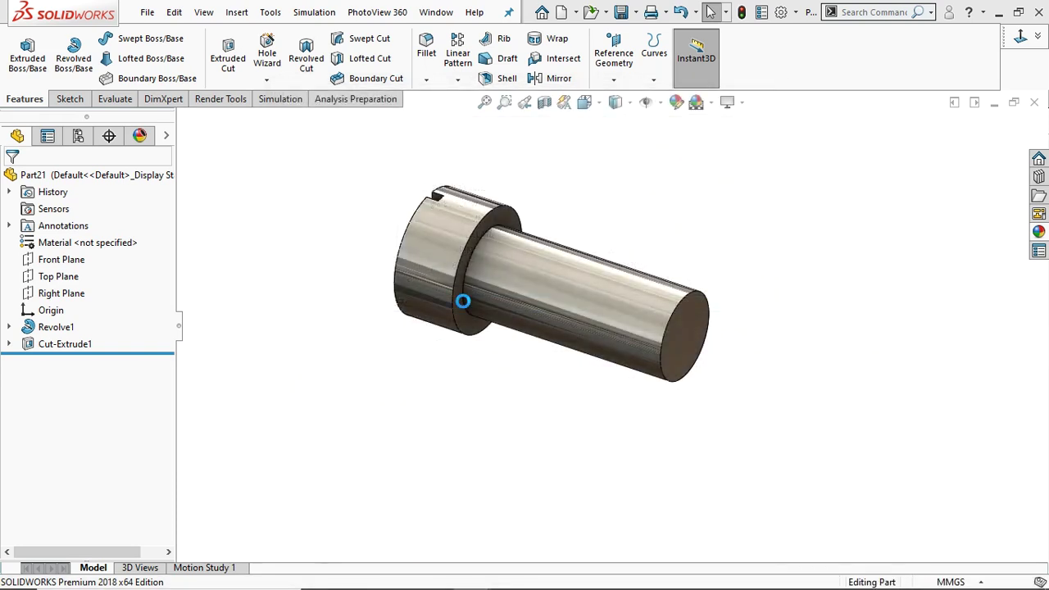
scroll(557, 227, "up", 3)
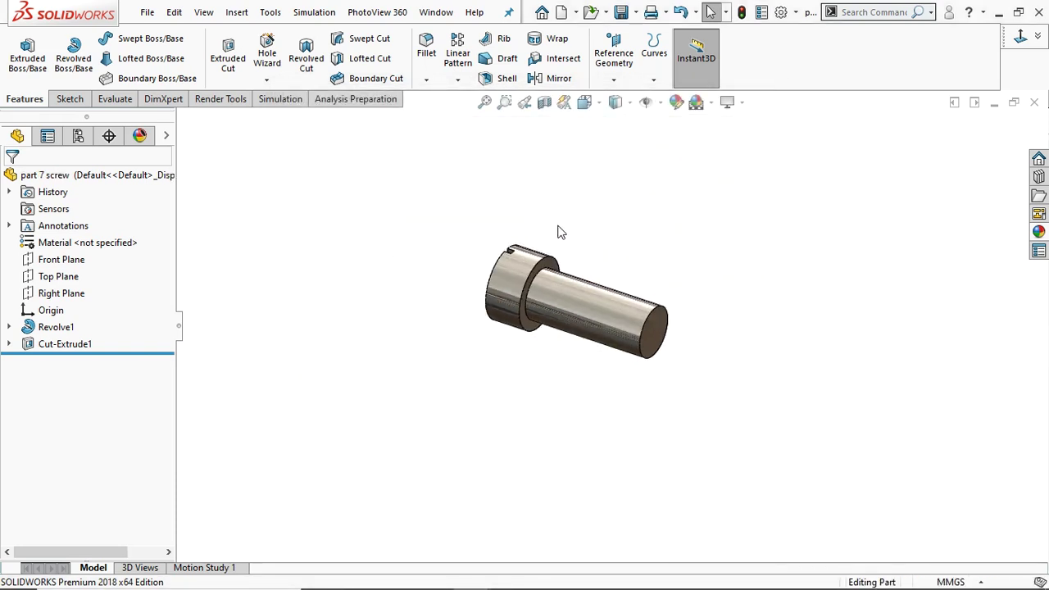
scroll(554, 333, "down", 5)
middle_click_drag(743, 336, 466, 442)
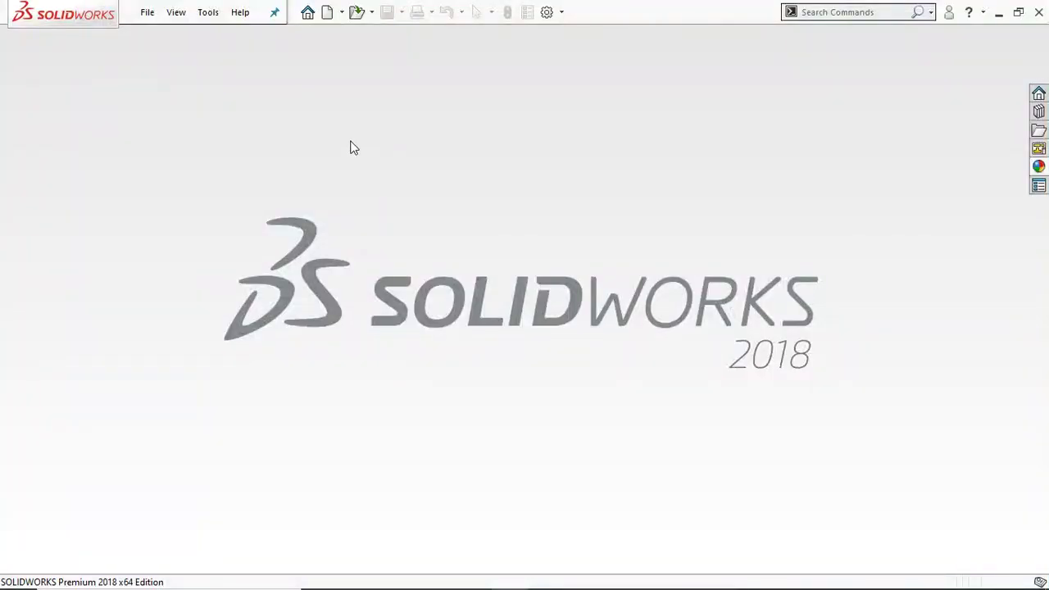
- Create a new assembly and place "part 2 screw" from the C-CLAMP folder as its first component
left_click(147, 12)
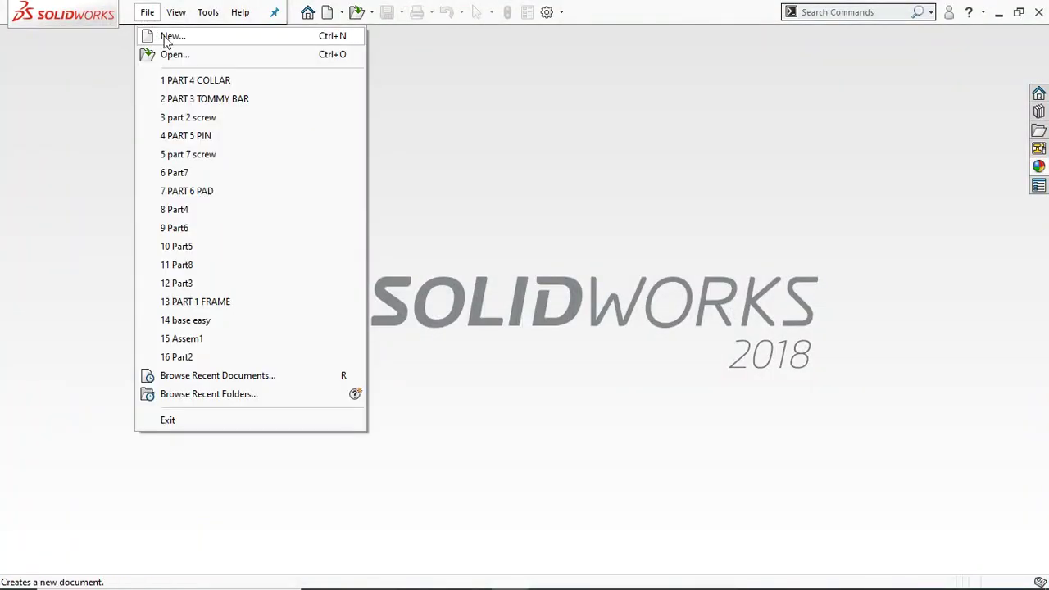
left_click(161, 37)
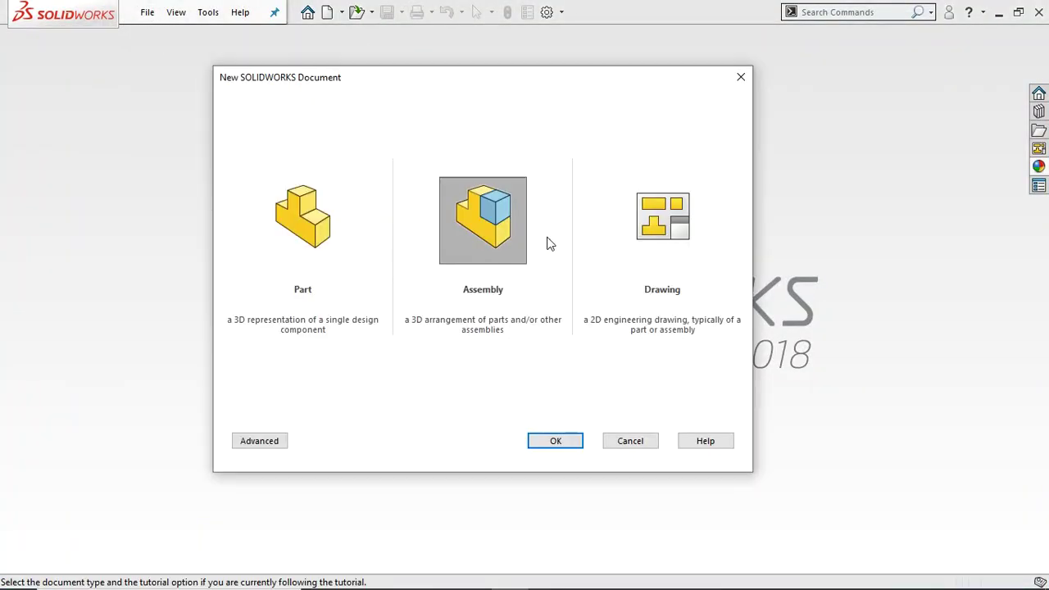
left_click(556, 440)
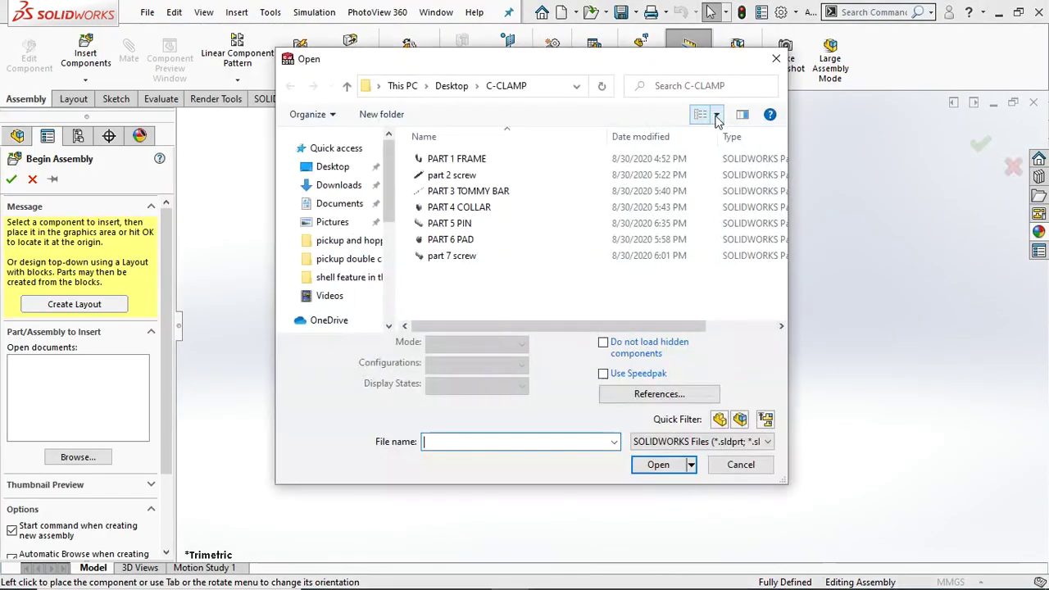
left_click(451, 176)
left_click(658, 441)
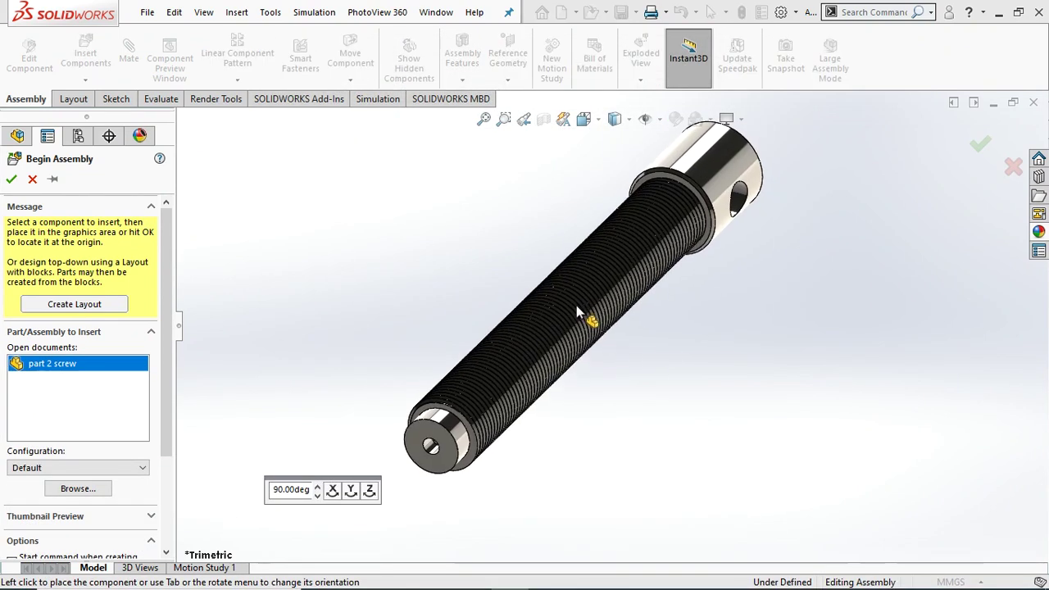
left_click(590, 330)
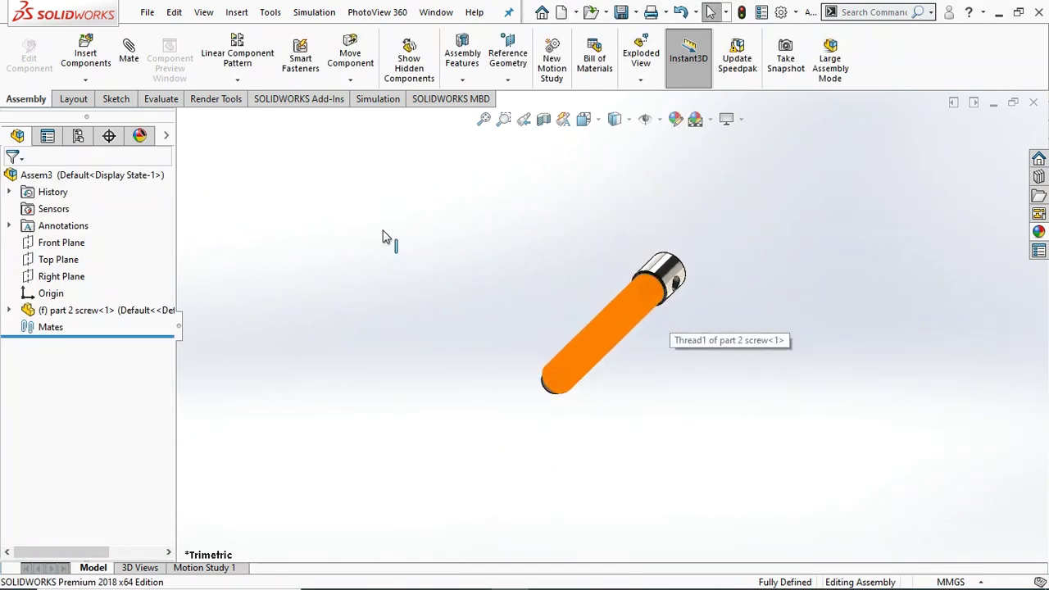
- Insert PART 3 TOMMY BAR and PART 4 COLLAR together and place them beside the screw
left_click(85, 54)
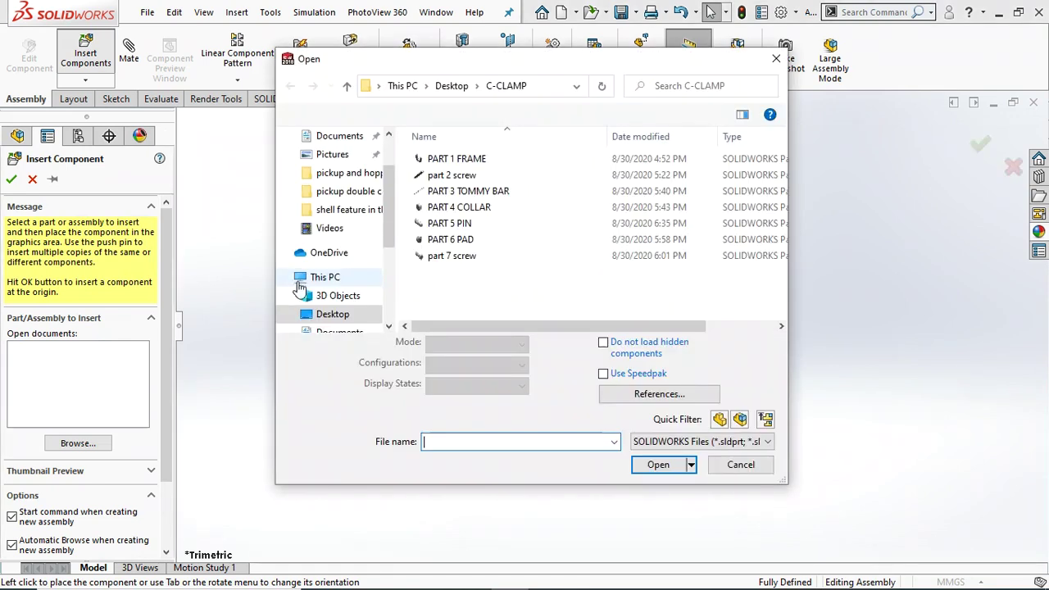
left_click(449, 191)
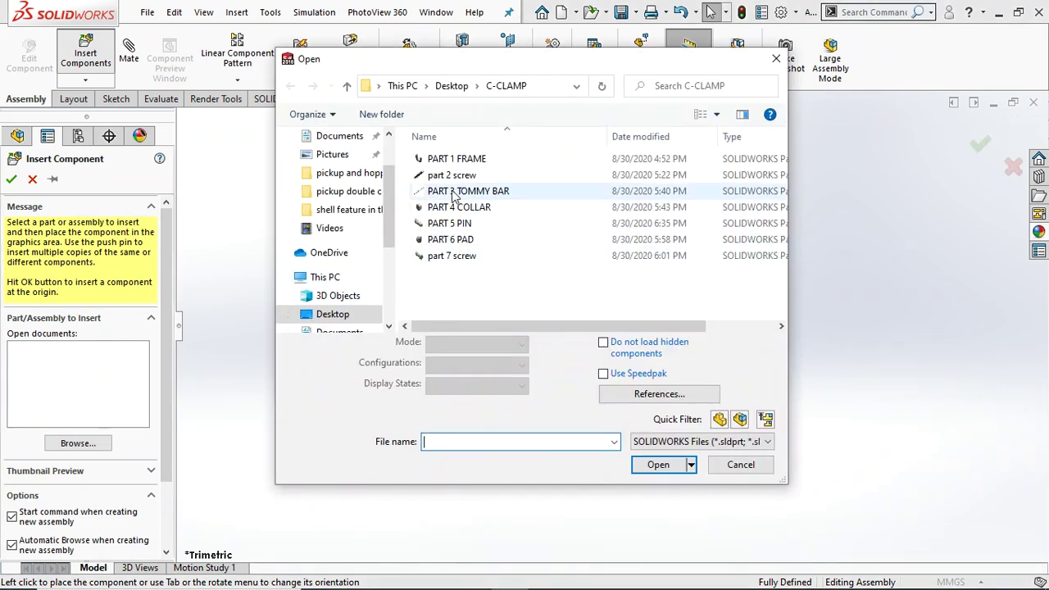
left_click(459, 208, "ctrl")
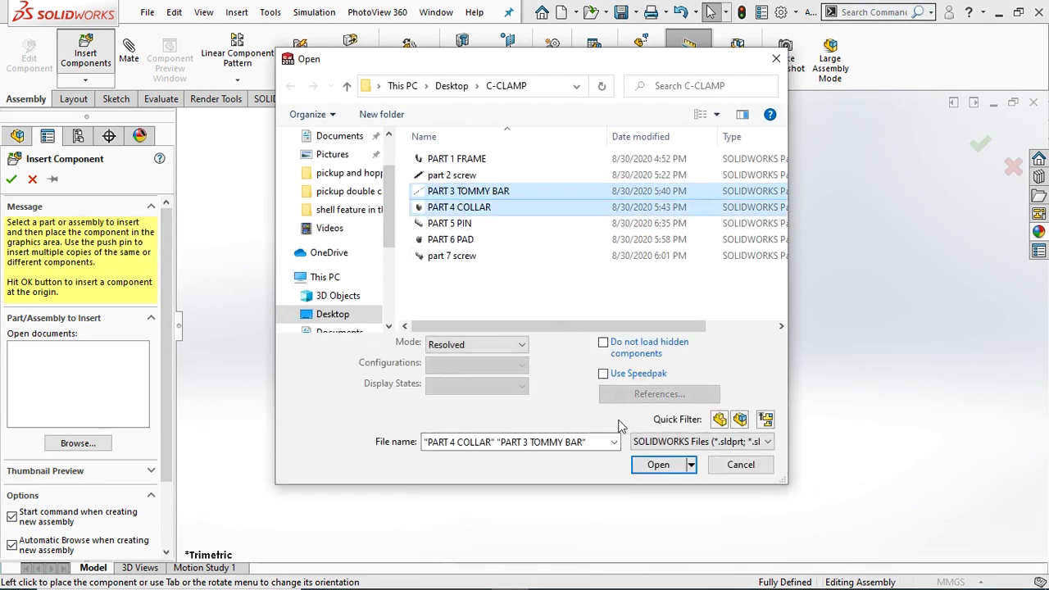
left_click(658, 465)
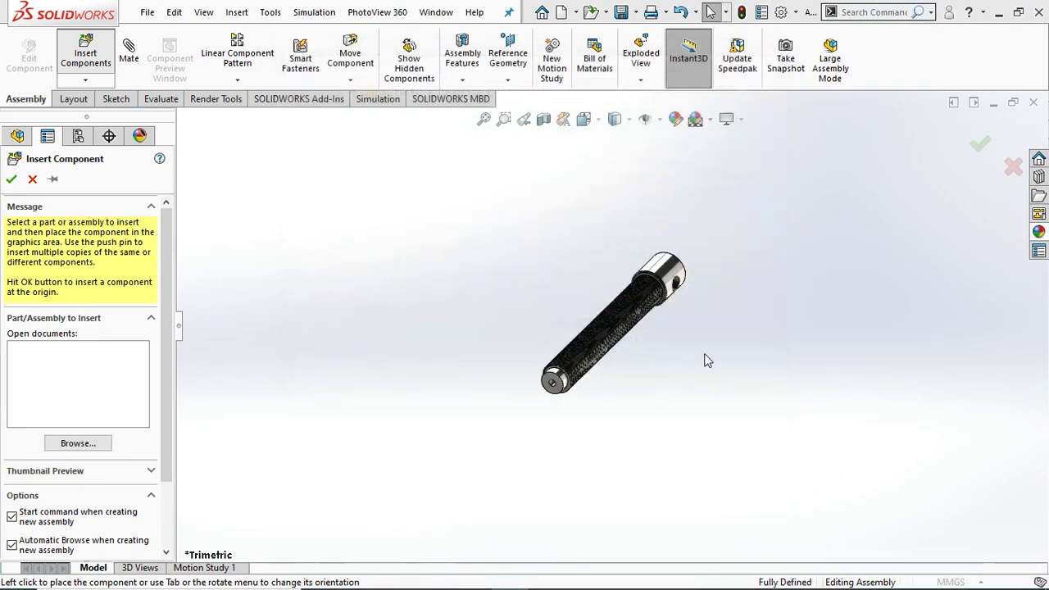
left_click(759, 344)
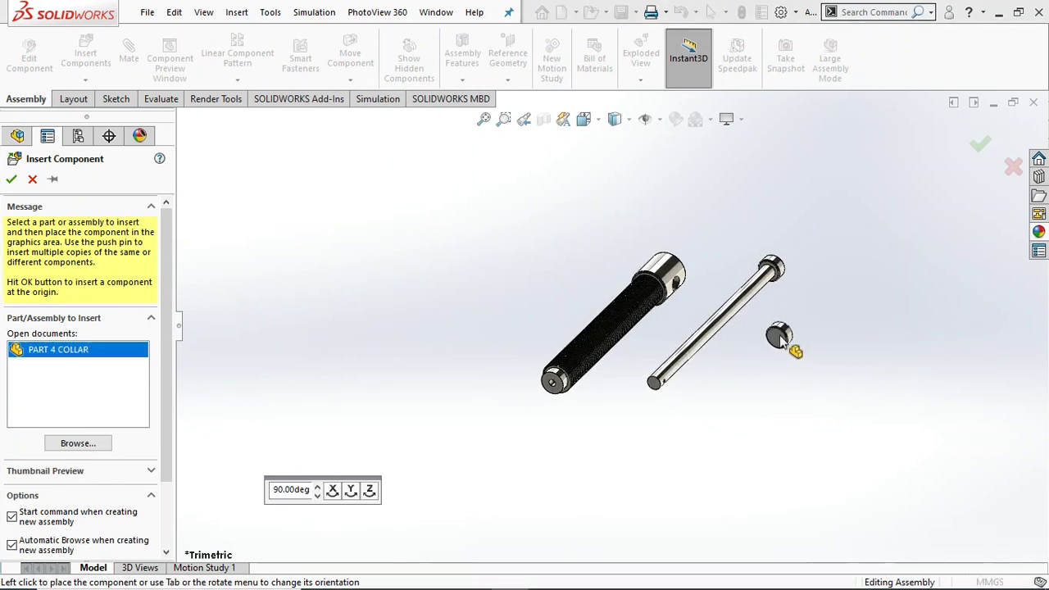
left_click(717, 318)
scroll(716, 306, "down", 3)
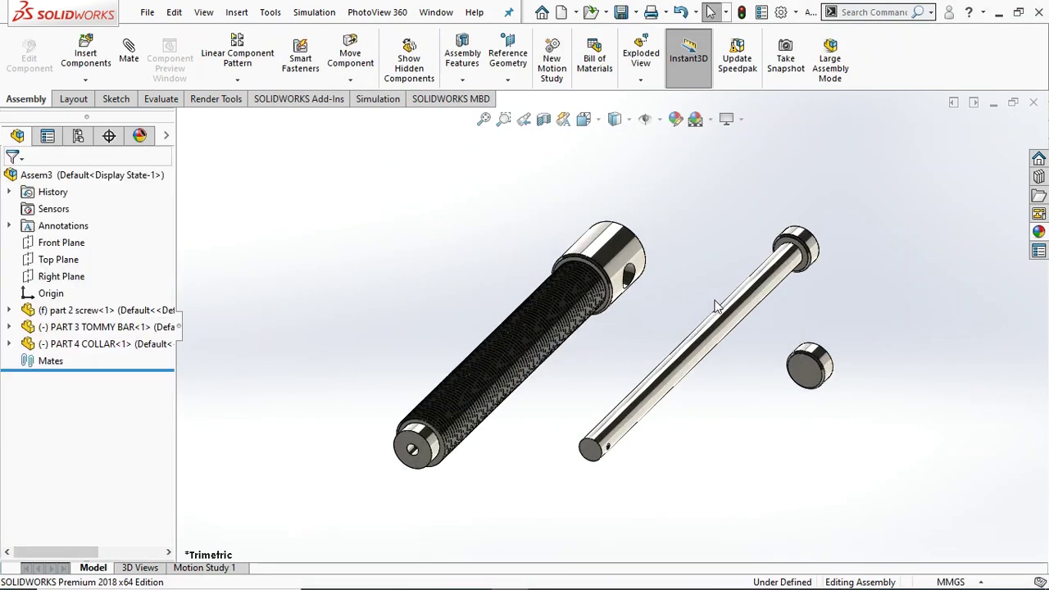
scroll(710, 300, "down", 1)
scroll(668, 296, "down", 1)
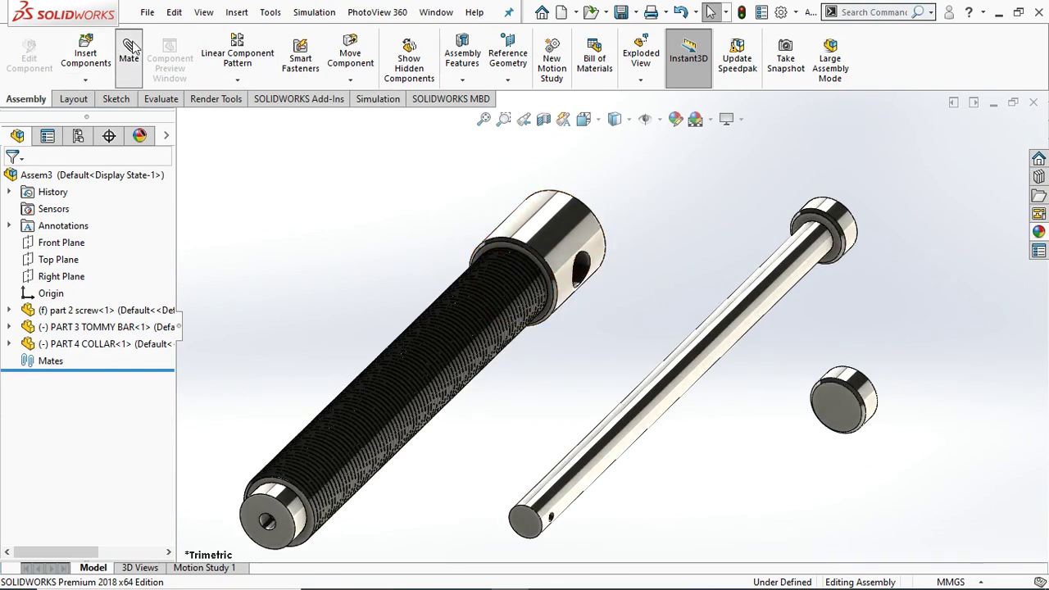
- Mate the tommy bar concentric with the cross hole in the screw head and slide the bar through it
left_click(583, 270)
left_click(738, 337)
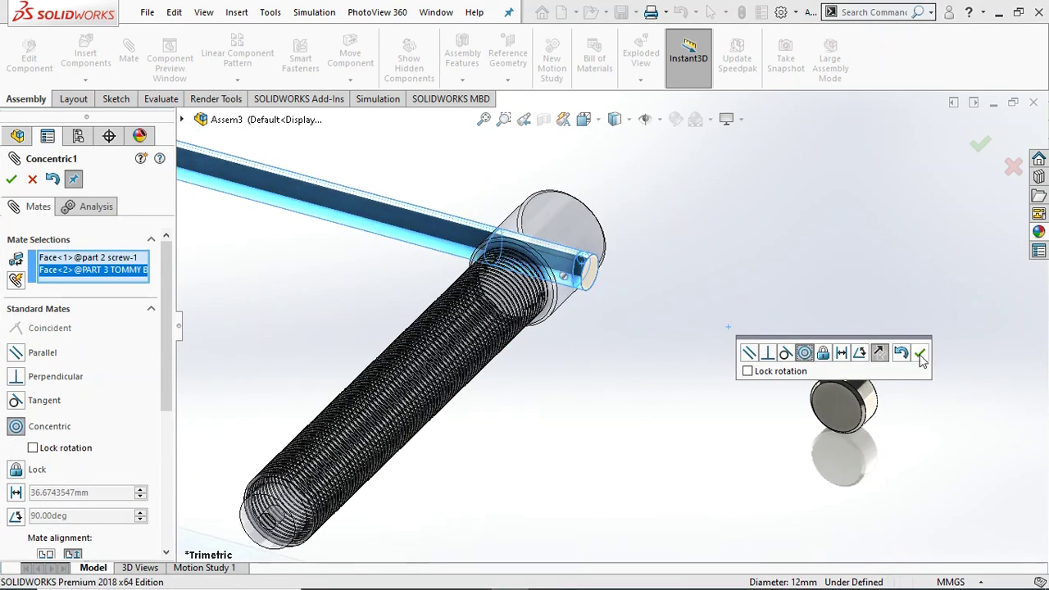
left_click(920, 354)
scroll(608, 291, "up", 3)
left_click_drag(461, 266, 557, 309)
scroll(606, 324, "down", 2)
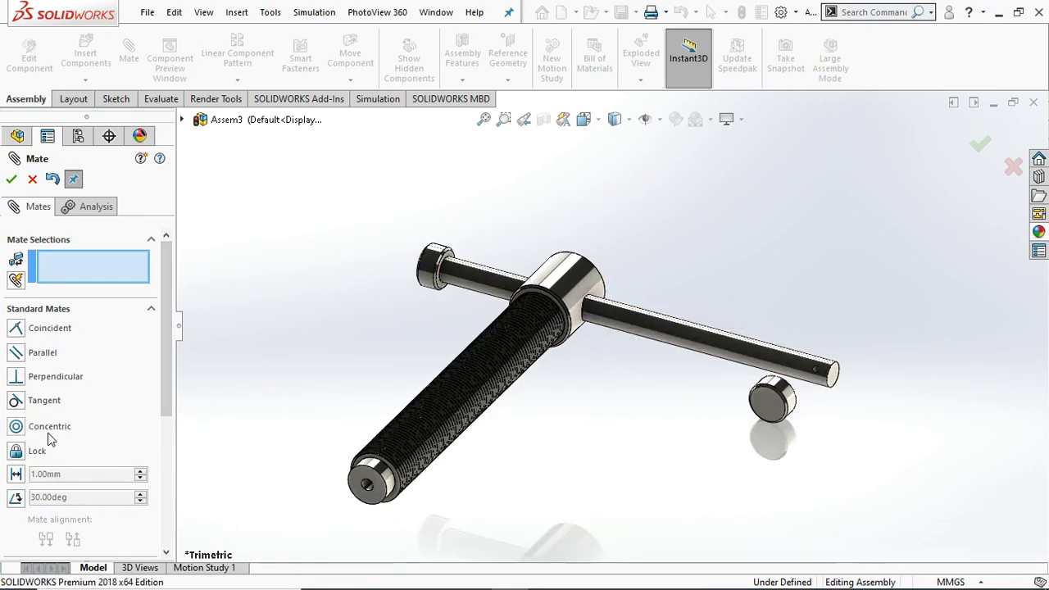
- Mate the collar concentric with the tommy bar's free end using flipped alignment, and pull the collar out beyond the bar's end
left_click(789, 391)
left_click(834, 379)
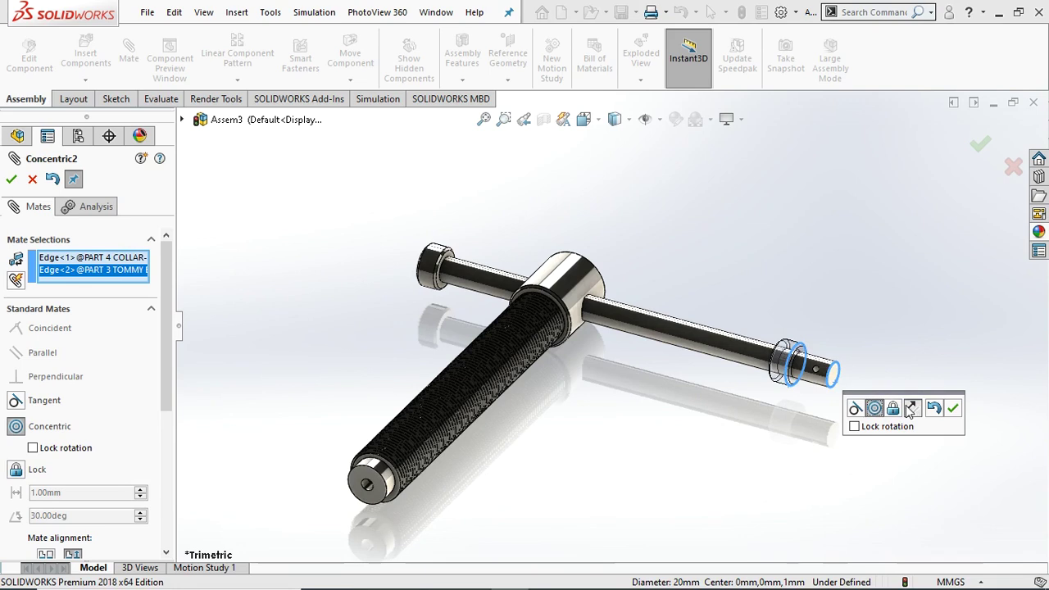
left_click_drag(786, 367, 902, 375)
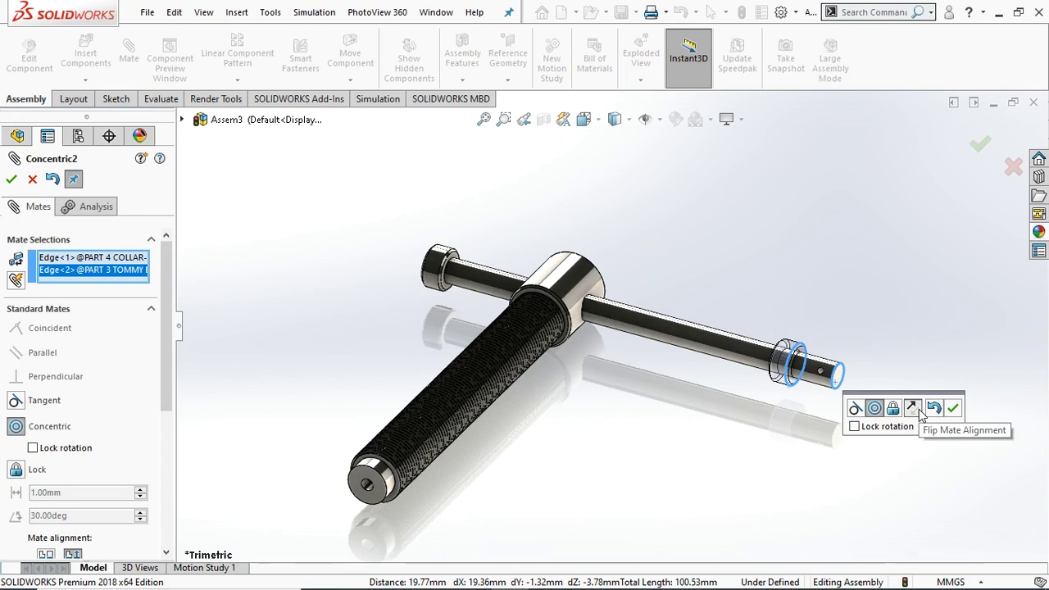
left_click(914, 408)
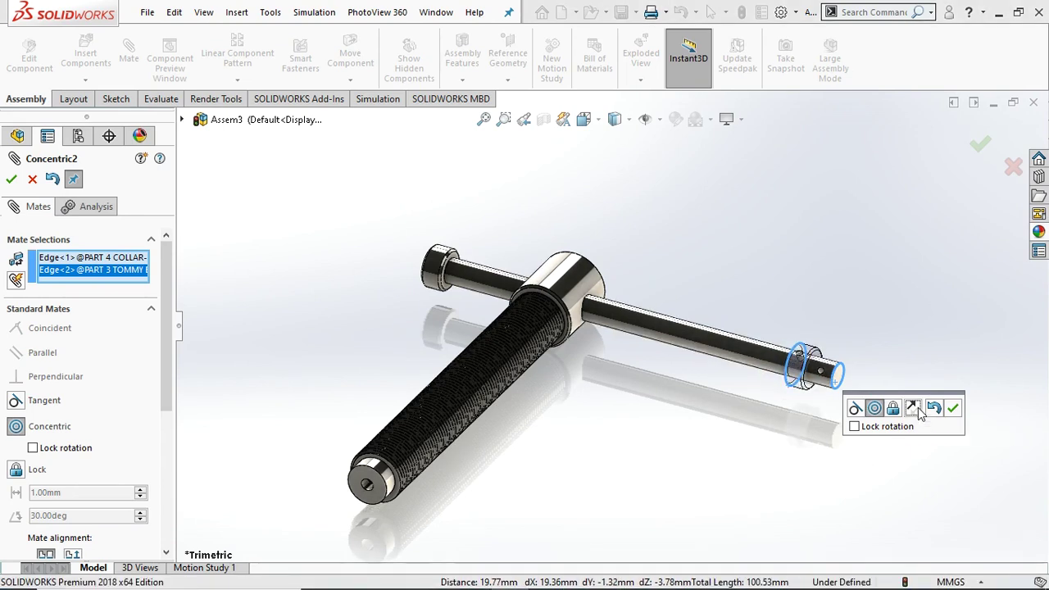
left_click(954, 409)
left_click_drag(811, 370, 900, 416)
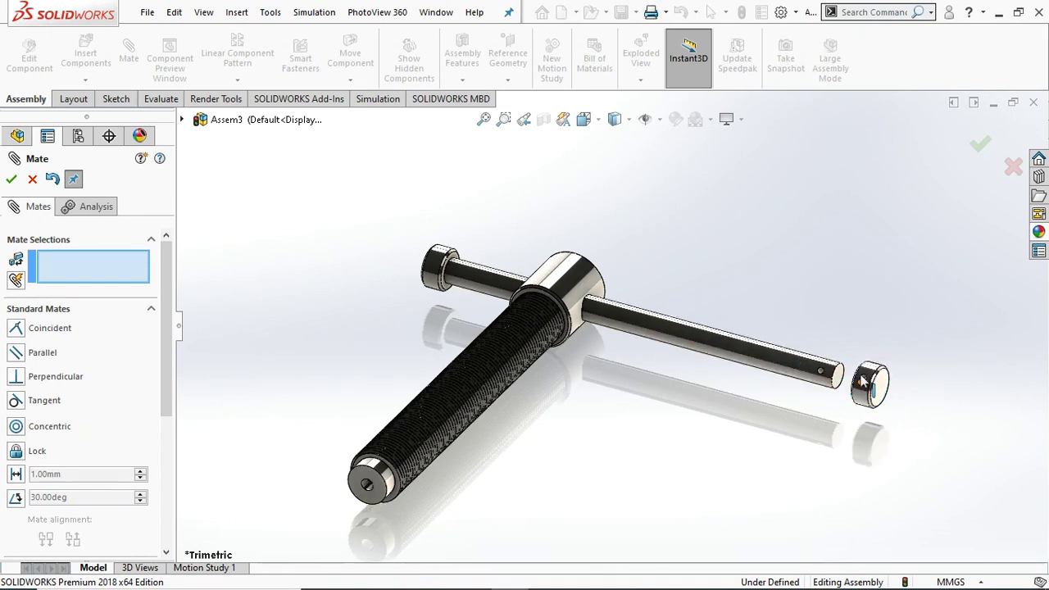
- Mate the tommy bar's small pin hole concentric with the collar's pin hole and finish mating
scroll(815, 394, "down", 4)
middle_click_drag(689, 352, 705, 373)
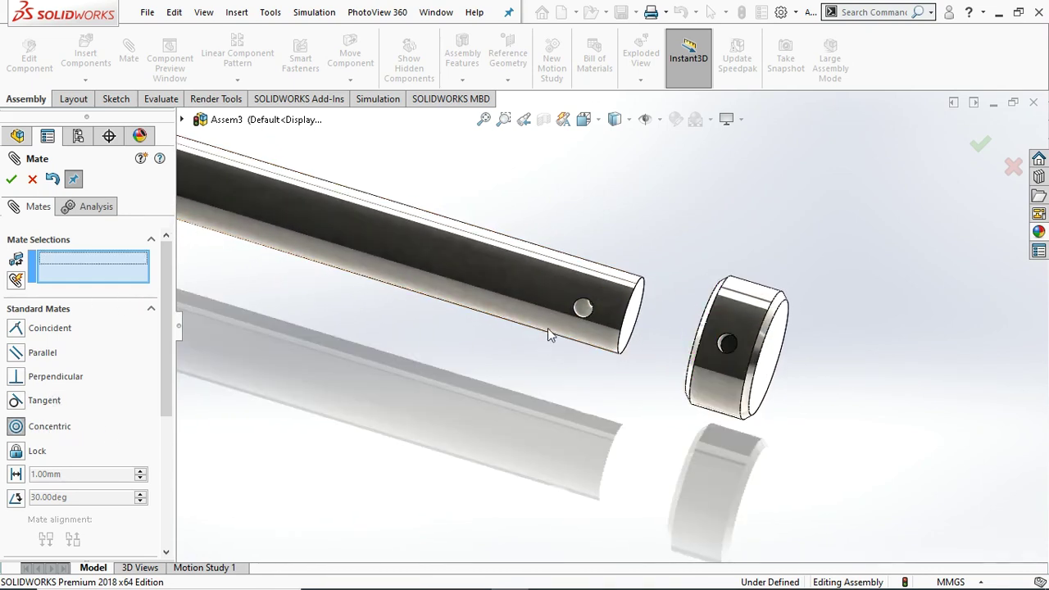
left_click(582, 311)
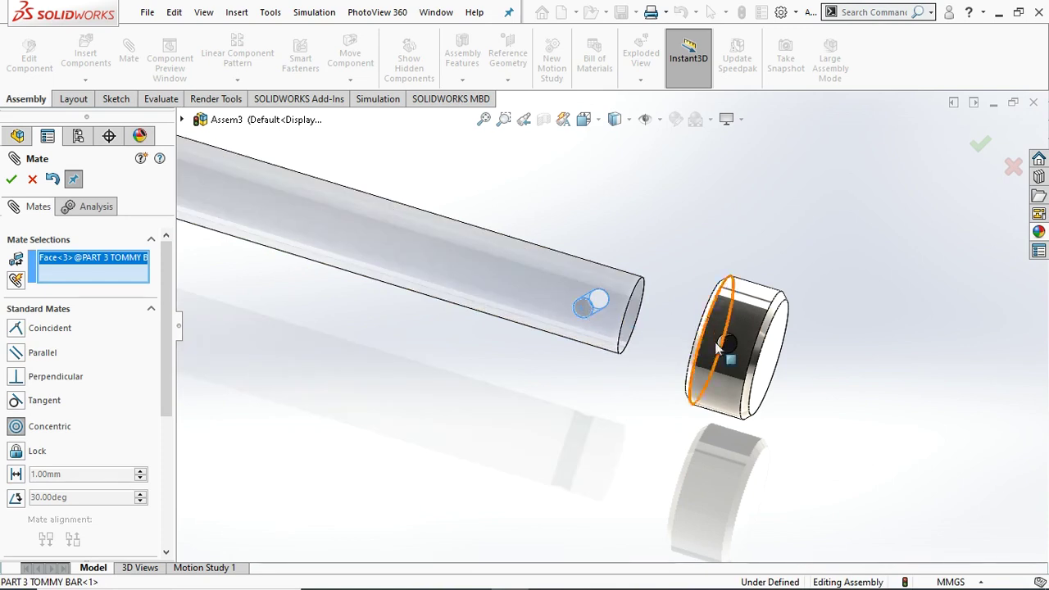
middle_click_drag(770, 353, 687, 343)
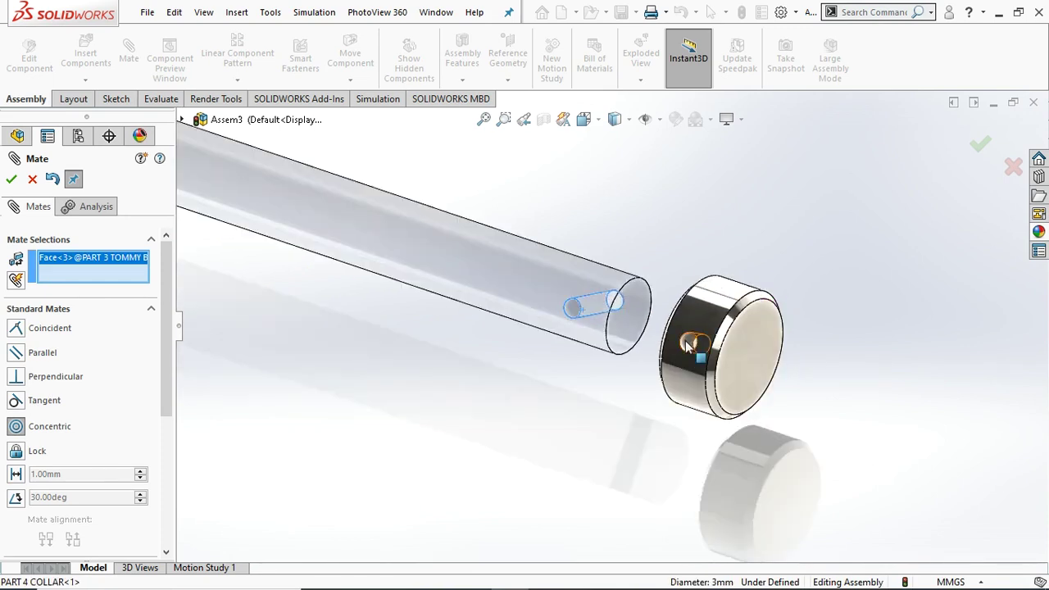
left_click(687, 345)
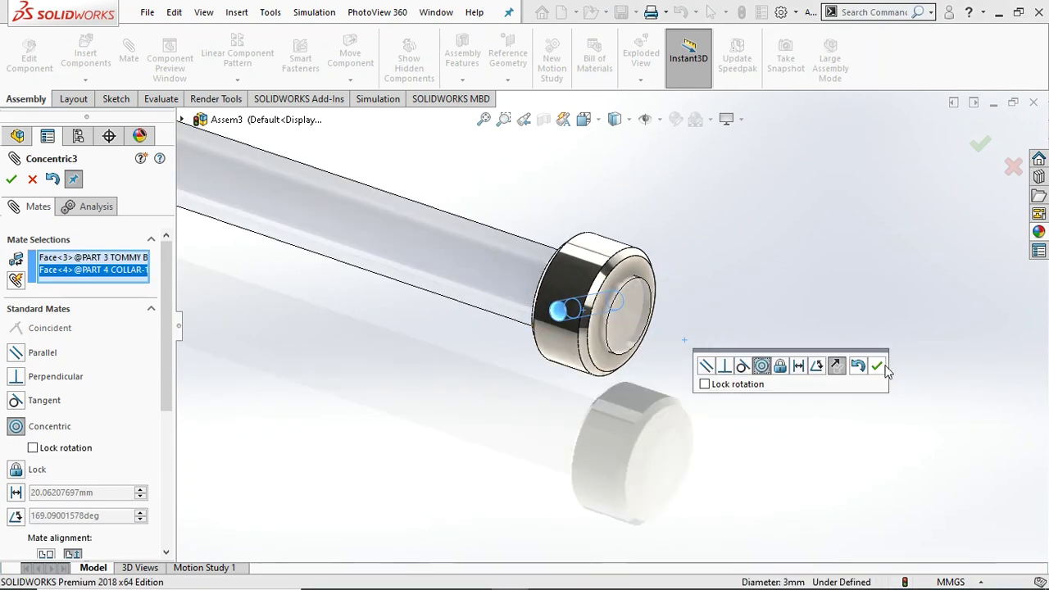
left_click(878, 369)
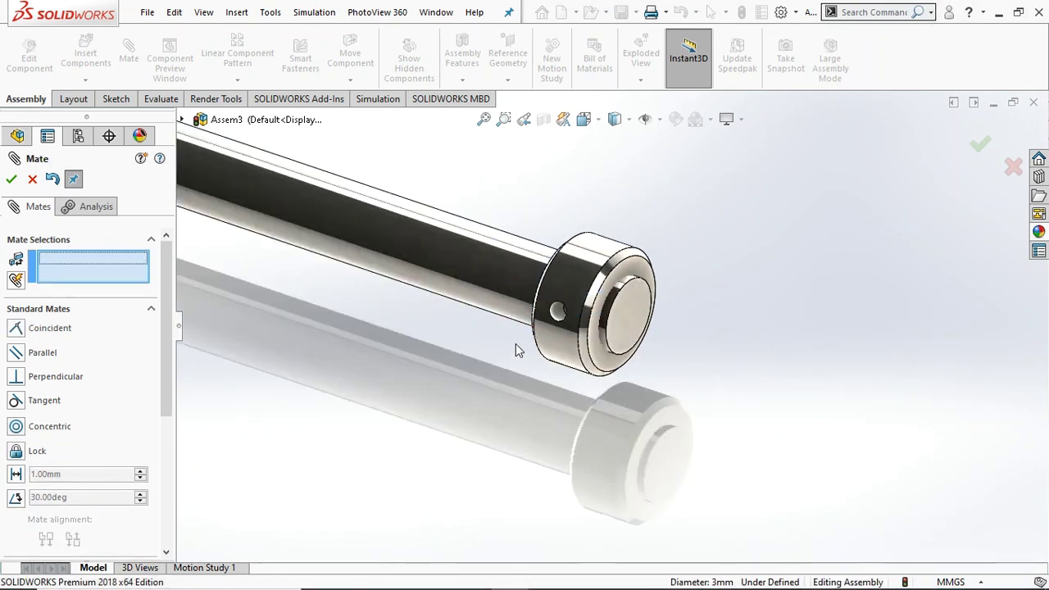
scroll(516, 344, "up", 5)
scroll(434, 299, "up", 5)
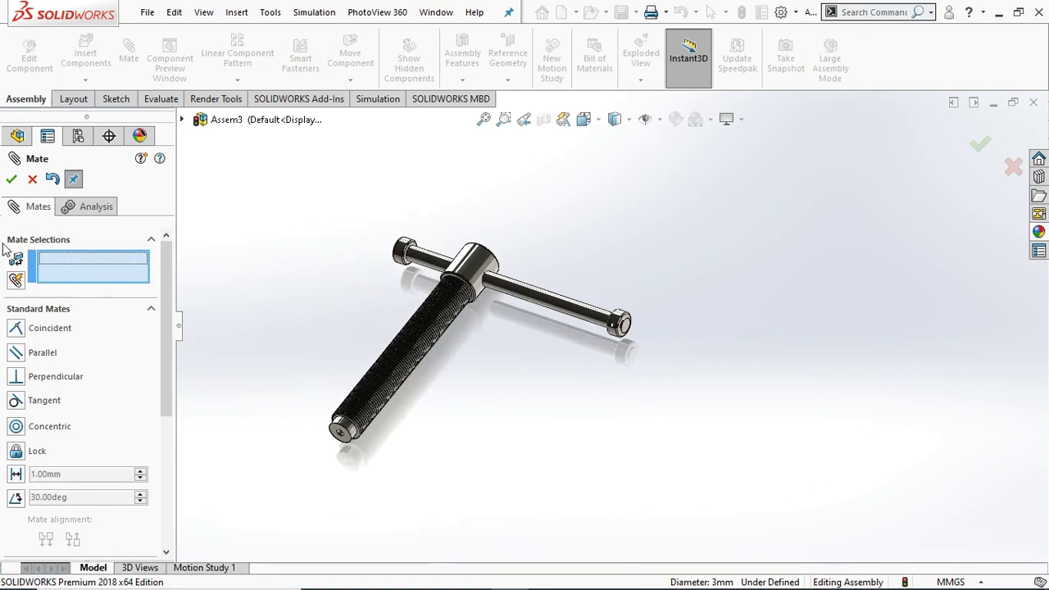
key("Escape")
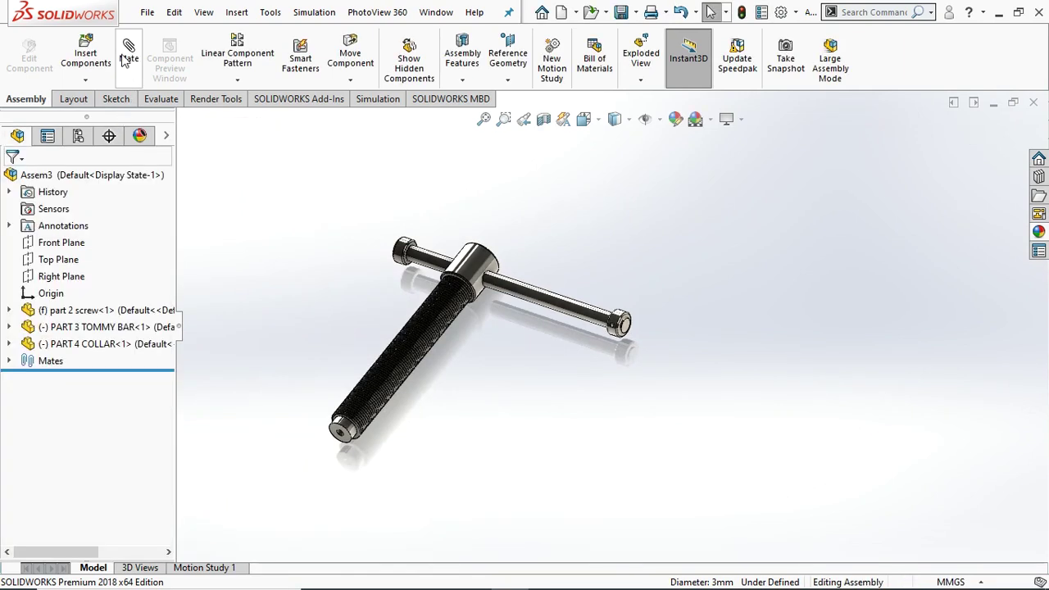
- Insert PART 5 PIN from the C-CLAMP folder and position it beside the collar's pin hole
left_click(86, 54)
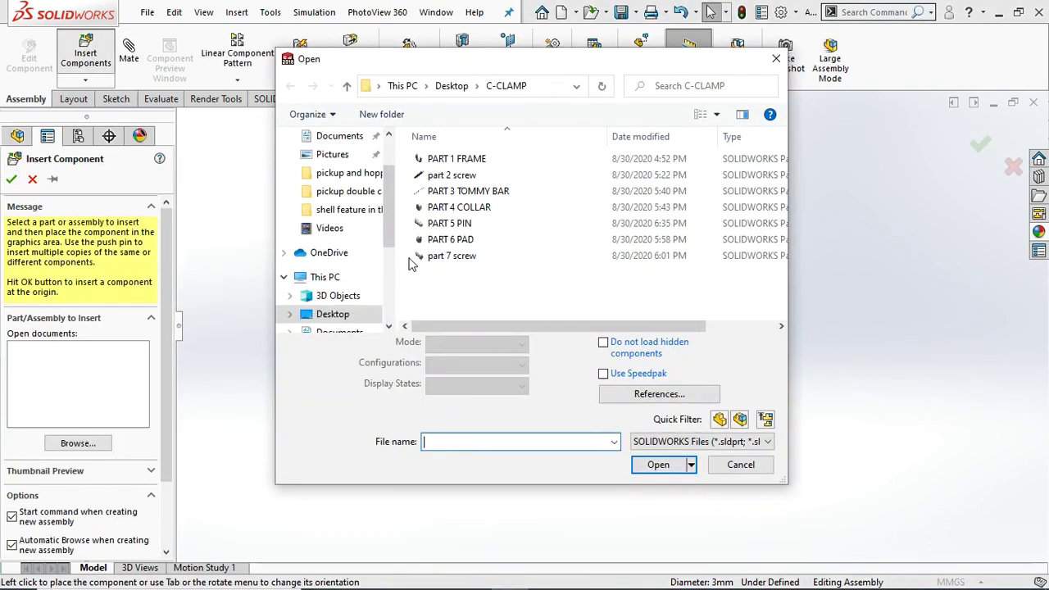
left_click(451, 224)
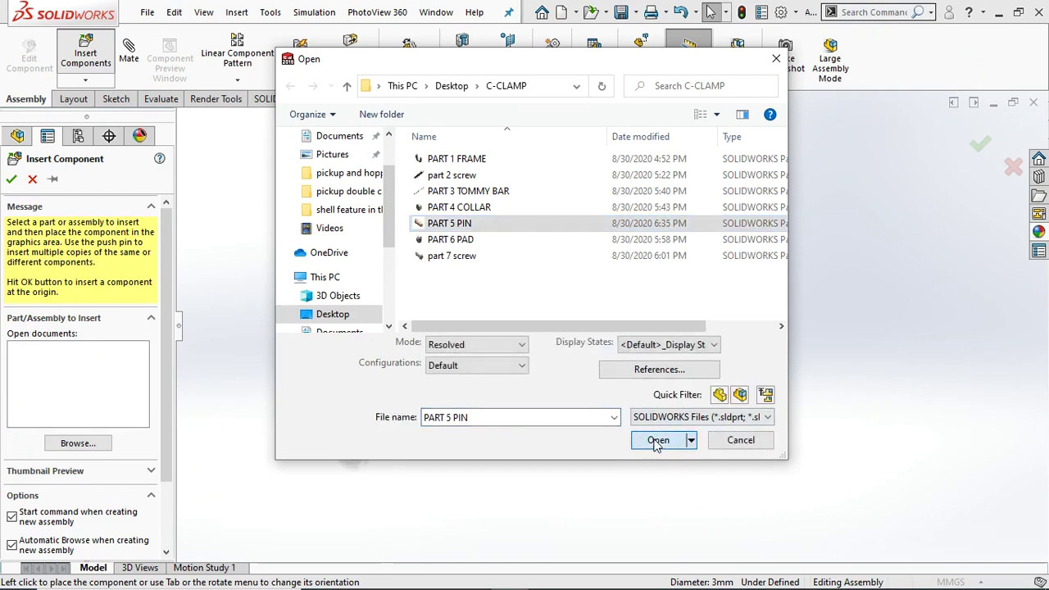
left_click(658, 465)
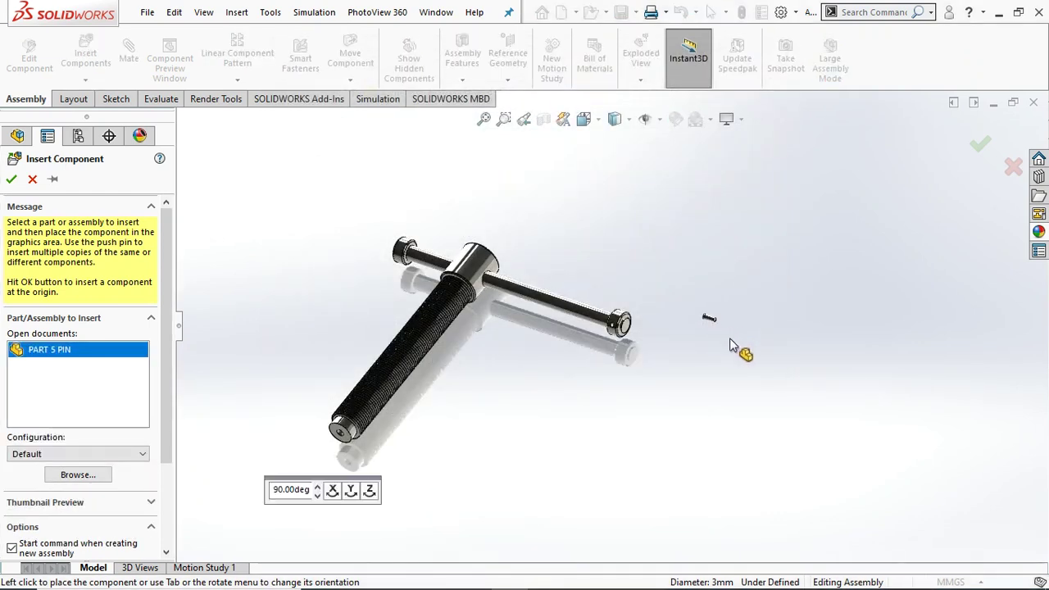
left_click(719, 328)
scroll(708, 323, "down", 5)
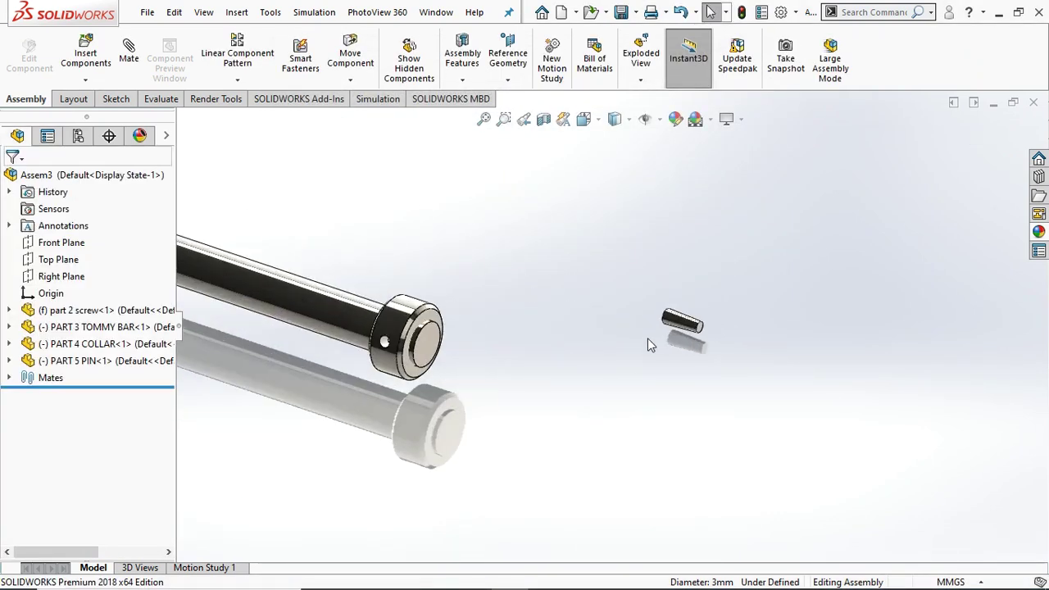
left_click_drag(661, 328, 286, 414)
middle_click_drag(287, 414, 413, 299)
scroll(414, 297, "down", 10)
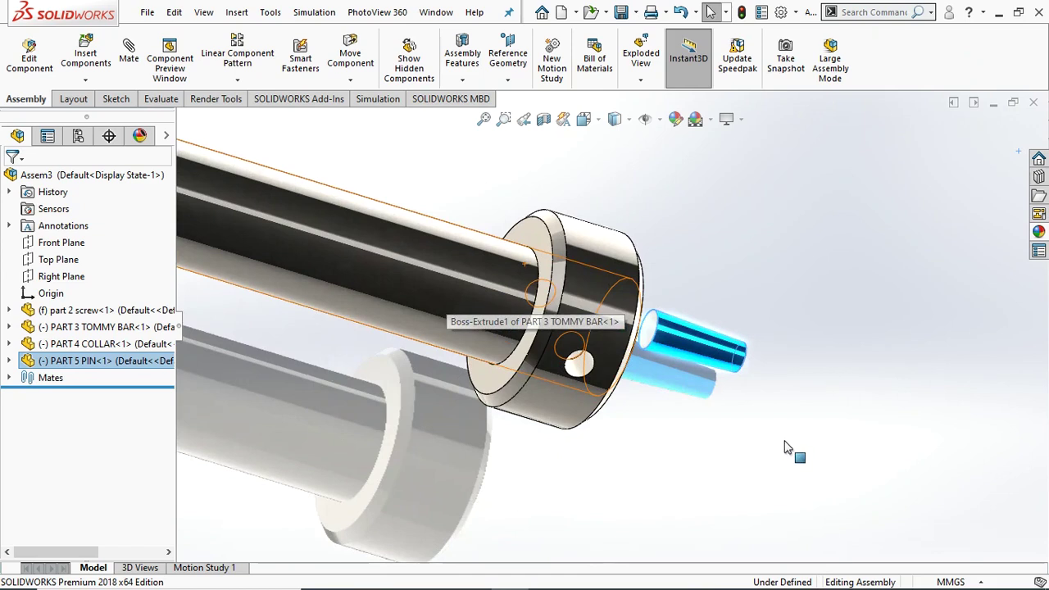
left_click(720, 420)
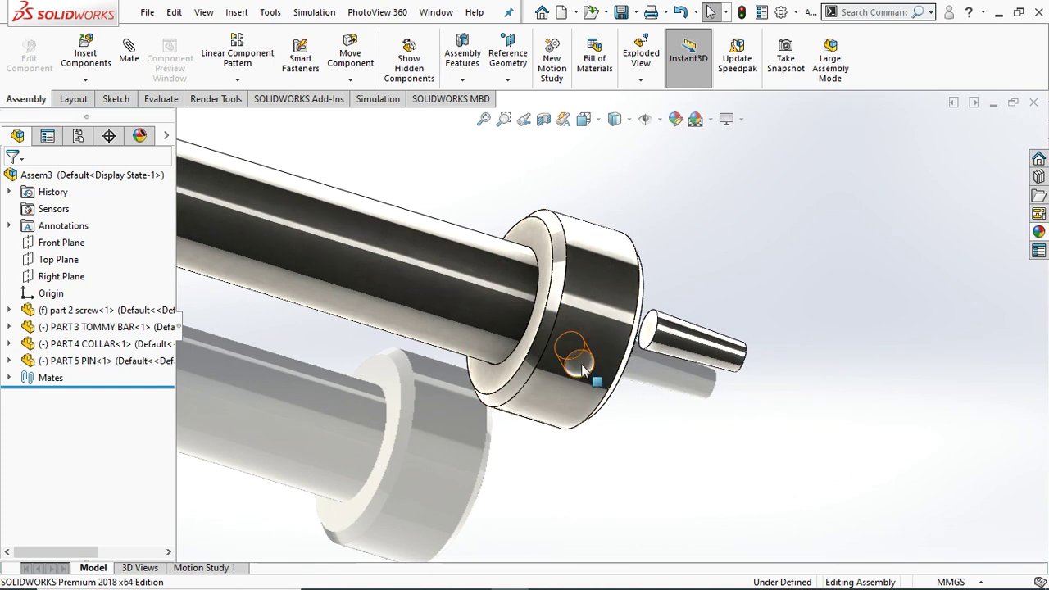
- Open PART 5 PIN from the C-CLAMP folder as its own document
left_click(147, 13)
left_click(166, 55)
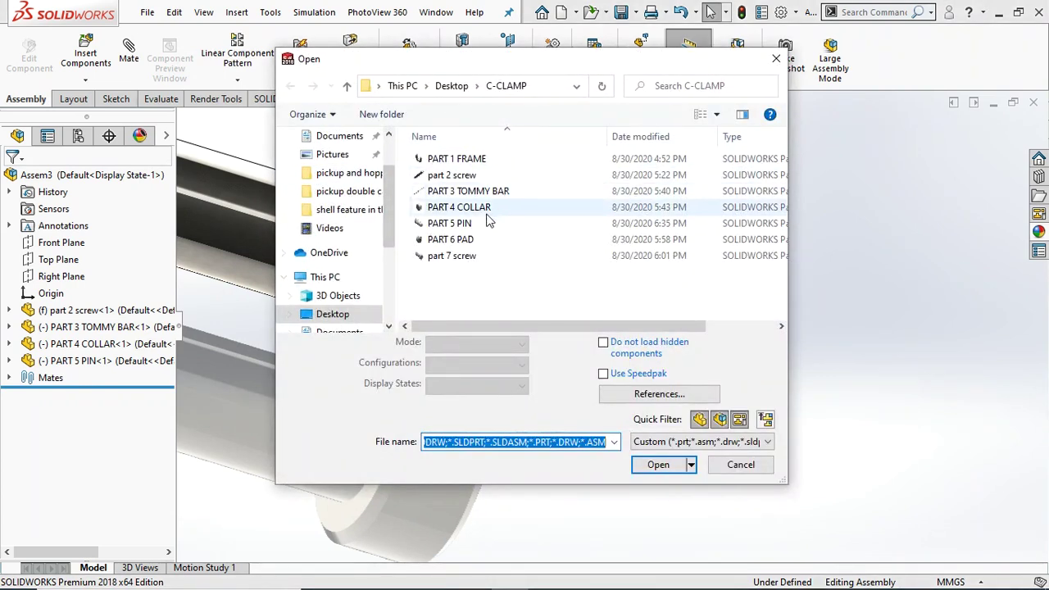
left_click(451, 224)
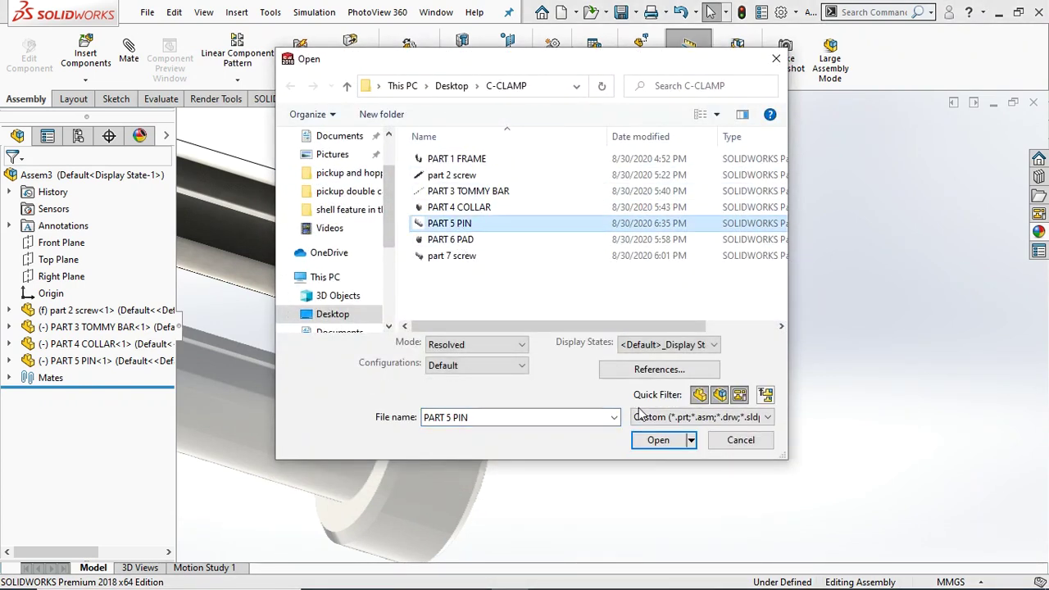
left_click(656, 441)
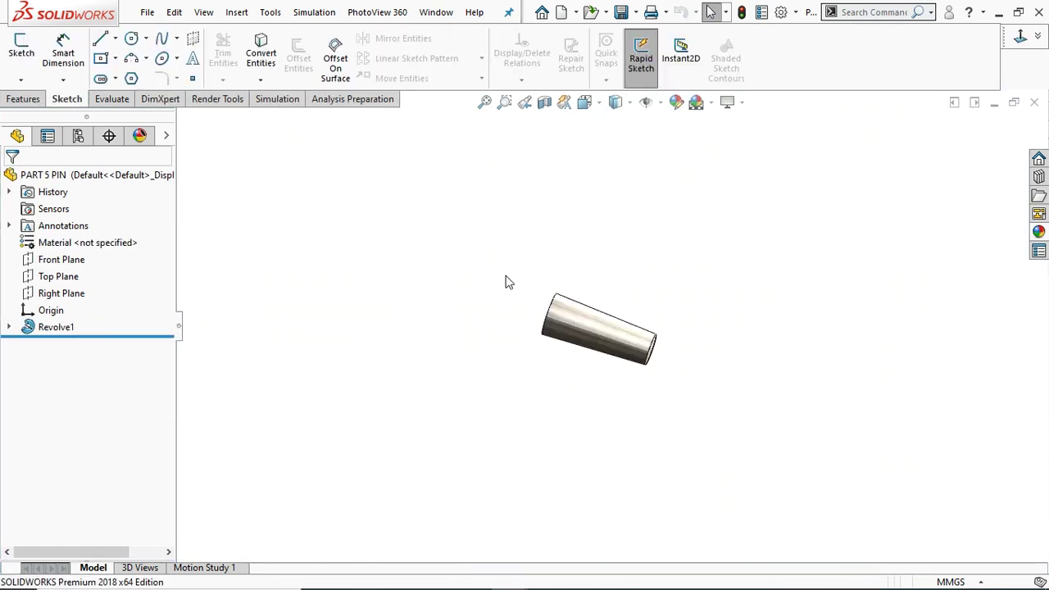
- Edit the pin's revolve sketch in a straight-on view and set the wide end's radius to 1.50 mm
left_click(10, 327)
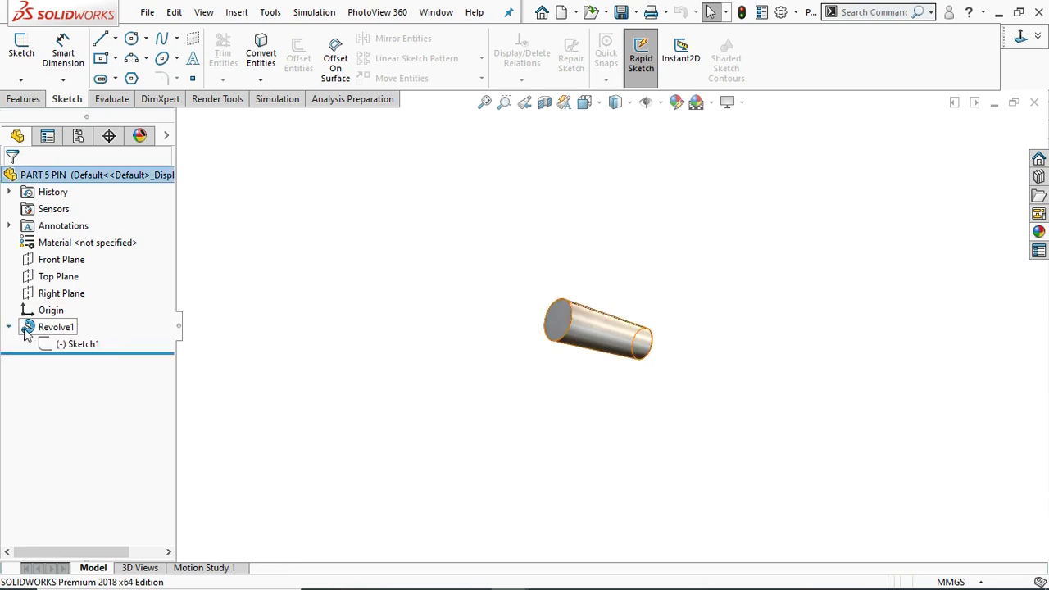
left_click(65, 345)
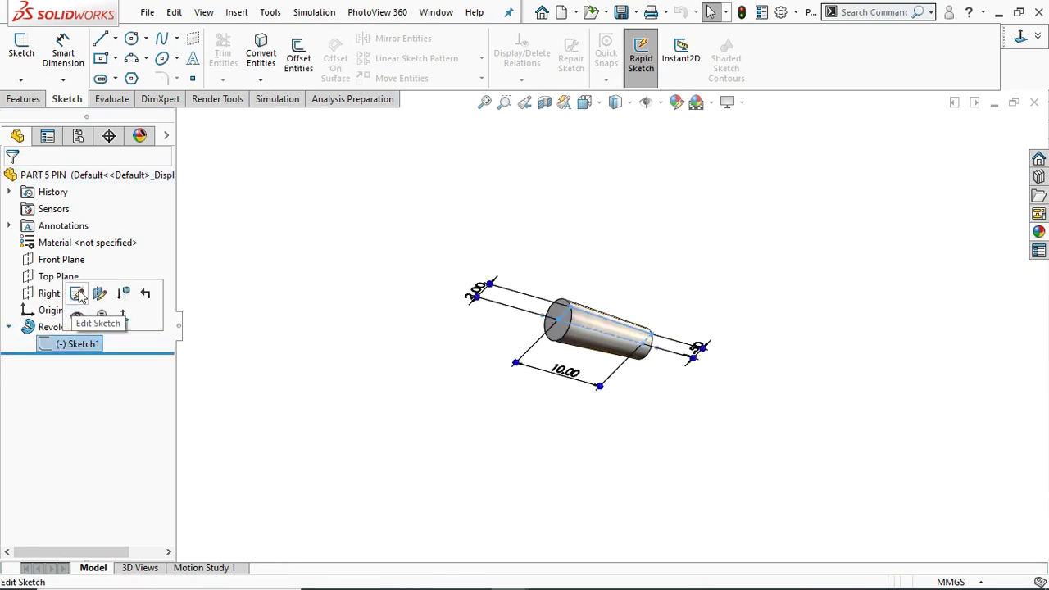
left_click(77, 294)
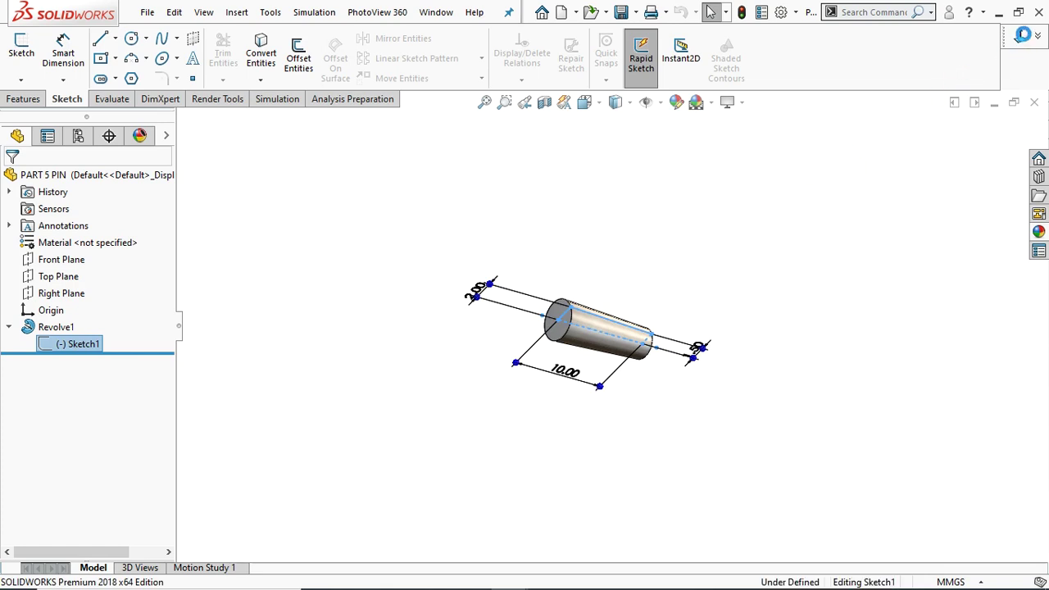
left_click(1020, 35)
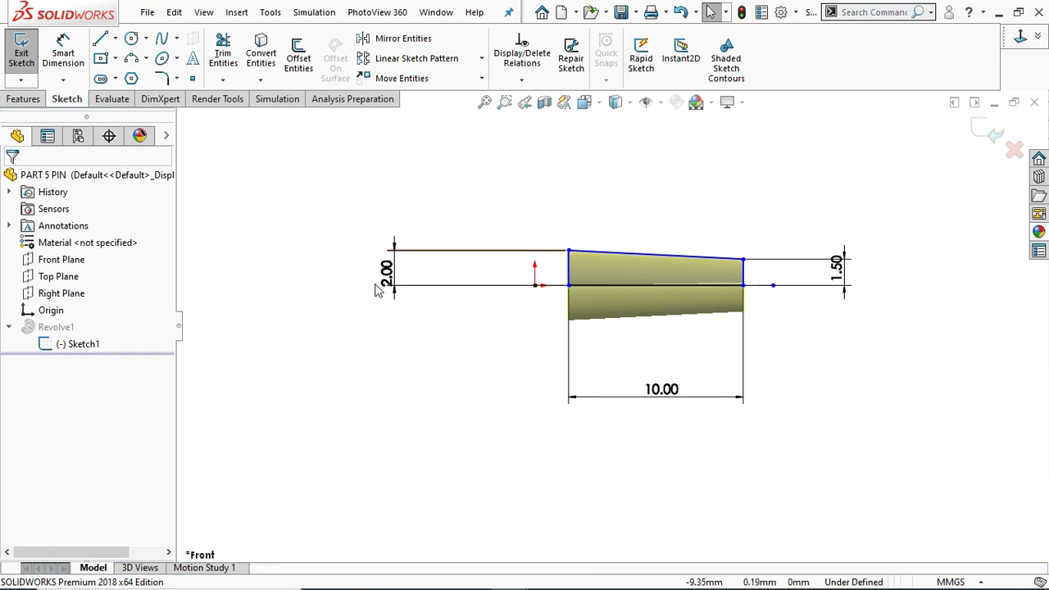
left_click(389, 273)
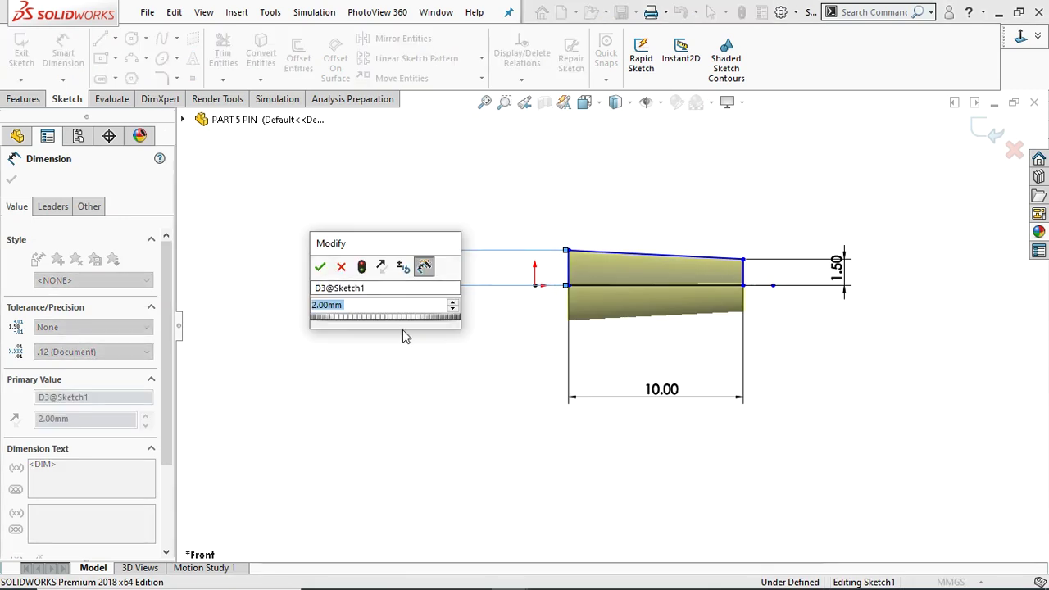
type("2")
key("Return")
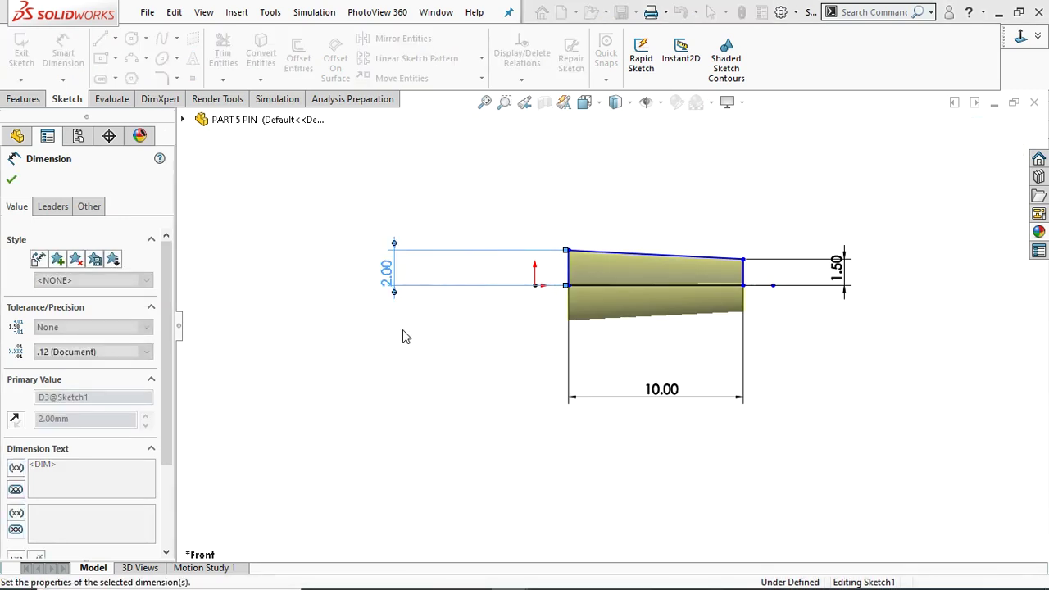
- Set the radius of the pin's narrow end to 1.3 mm
double_click(836, 264)
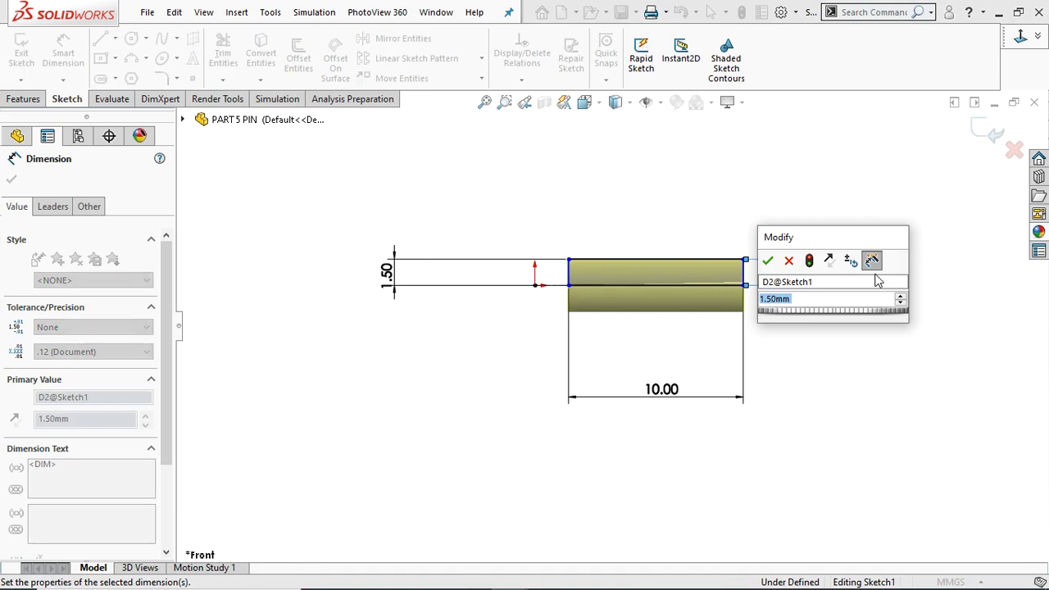
type("1.")
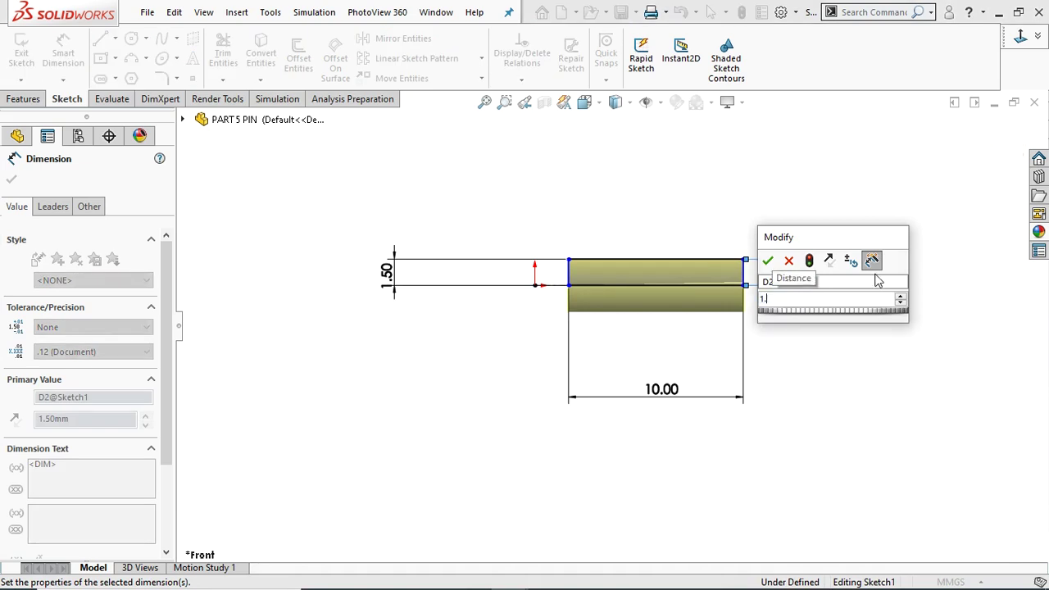
type("3")
key("Return")
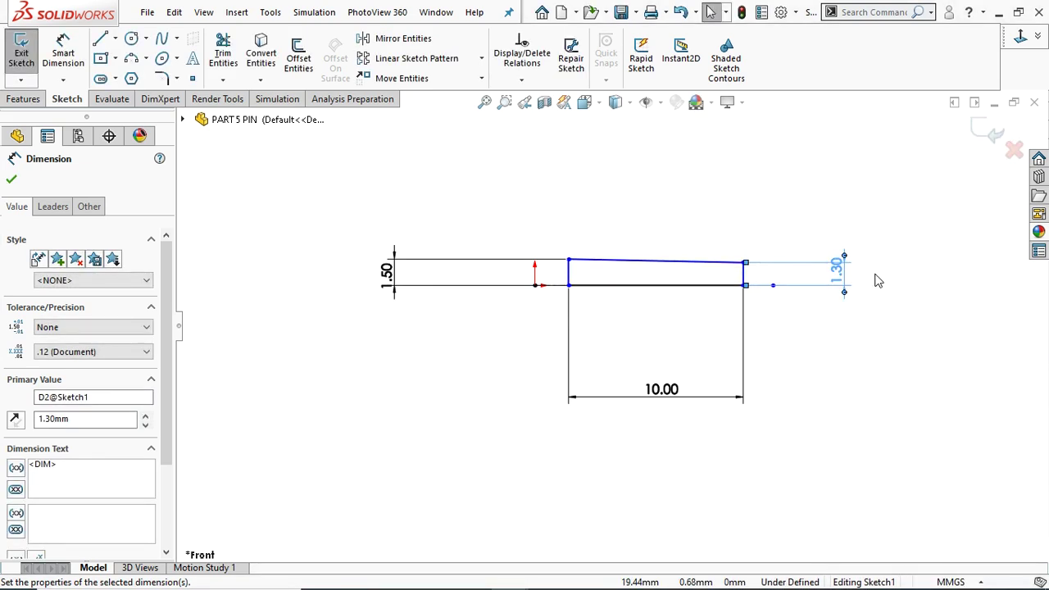
left_click(13, 181)
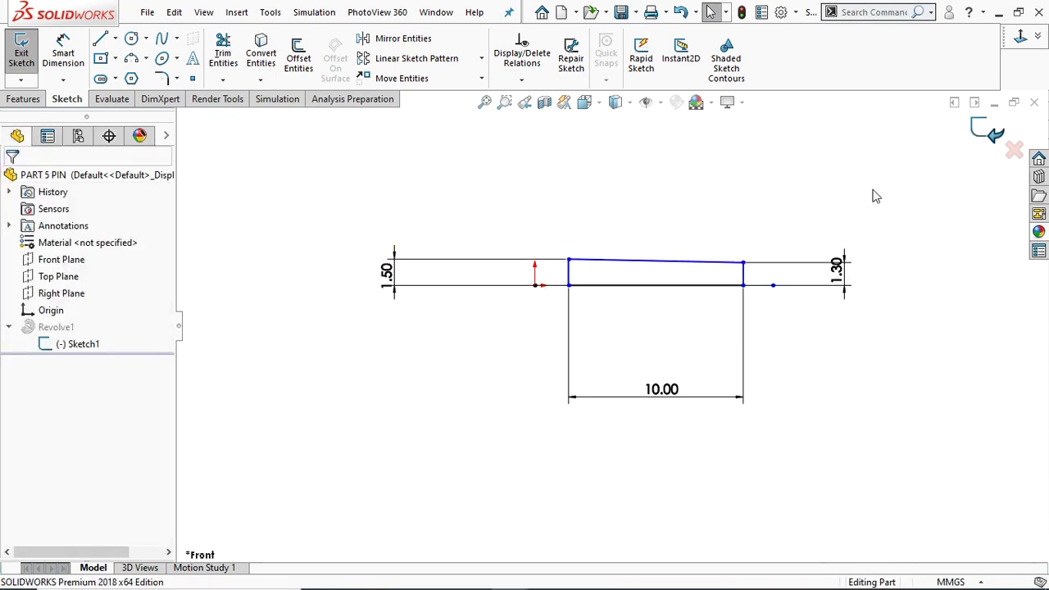
- Rebuild the pin from the edited sketch and close the part with its changes saved
key("ctrl+b")
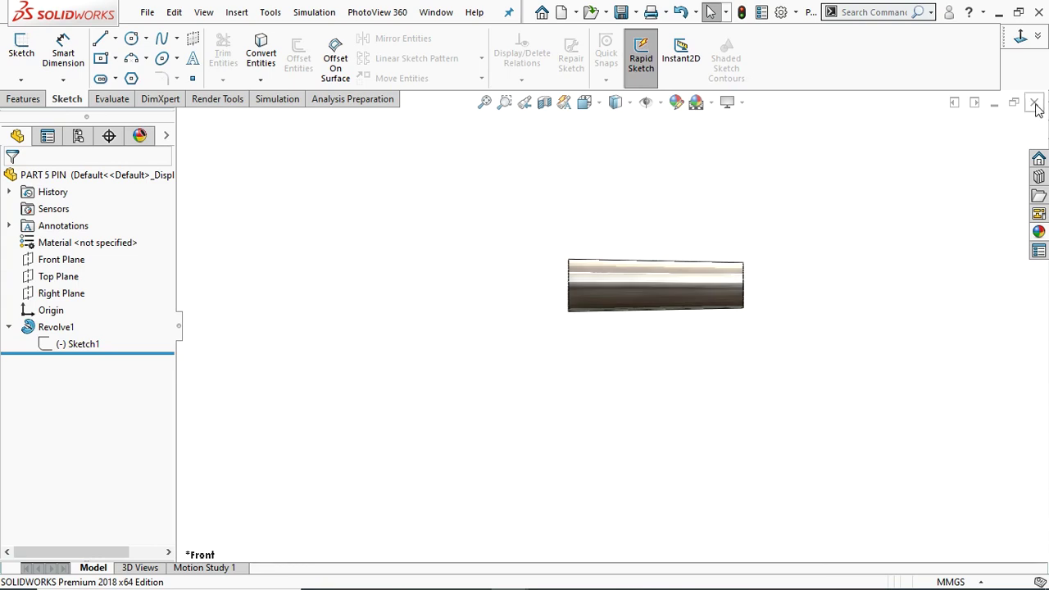
left_click(1034, 102)
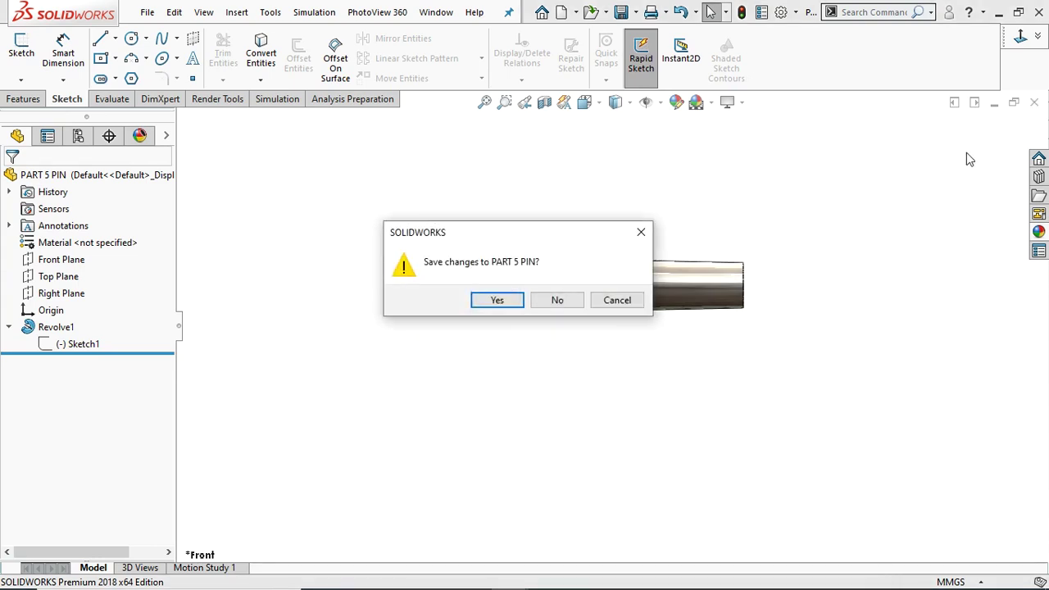
left_click(499, 302)
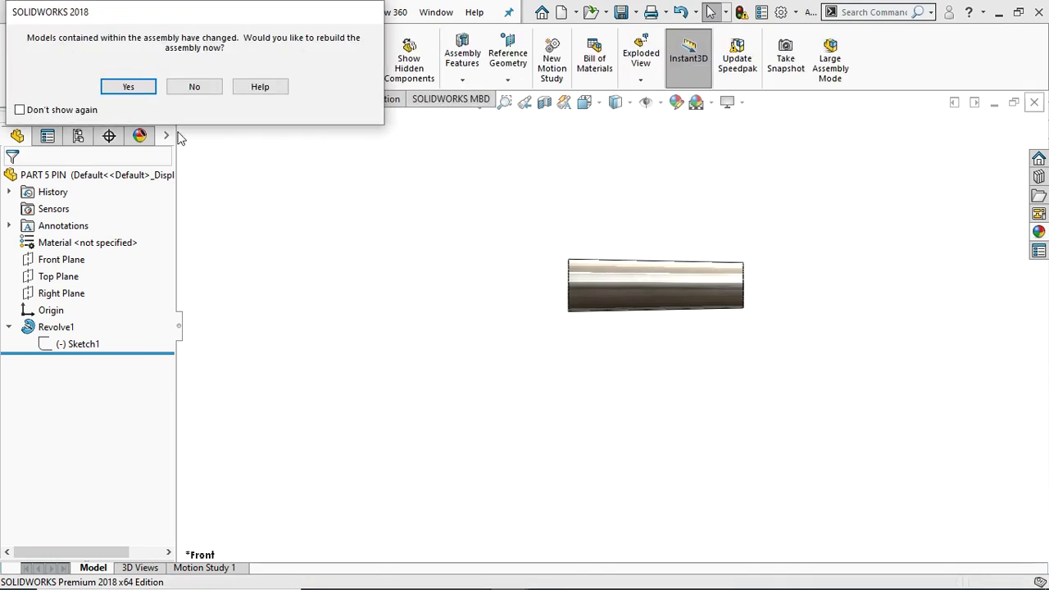
- Rebuild the assembly with the changed pin and add a concentric mate between the pin's side face and the collar's small hole
left_click(129, 86)
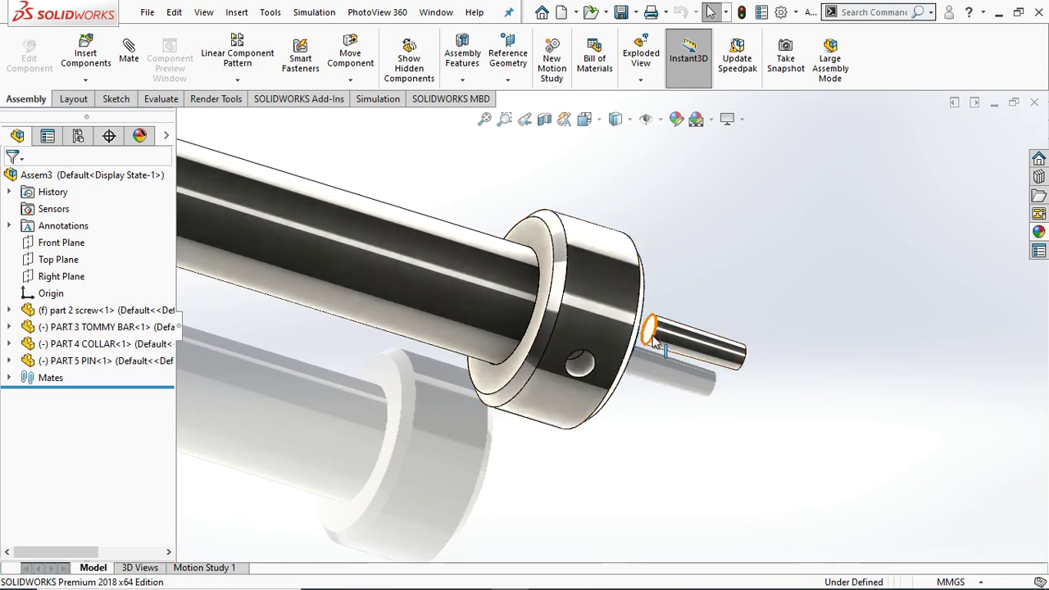
scroll(653, 340, "down", 2)
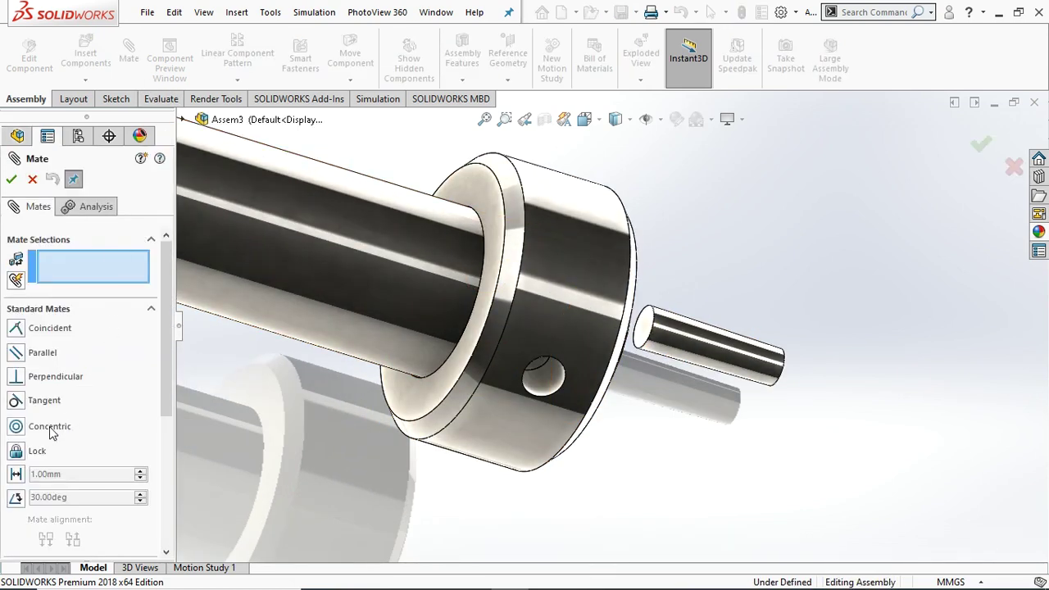
left_click(36, 429)
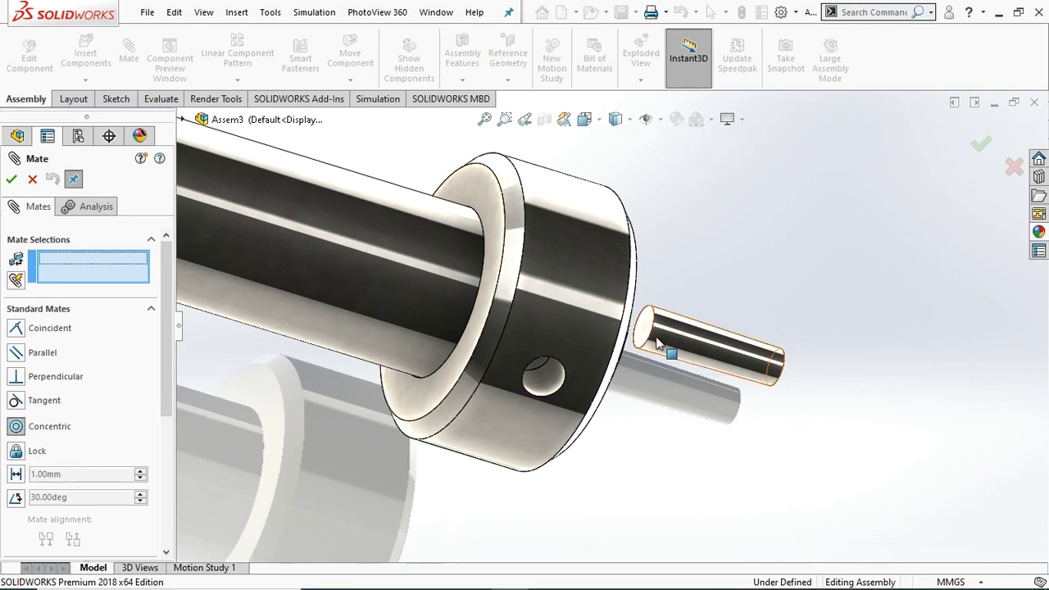
left_click(718, 360)
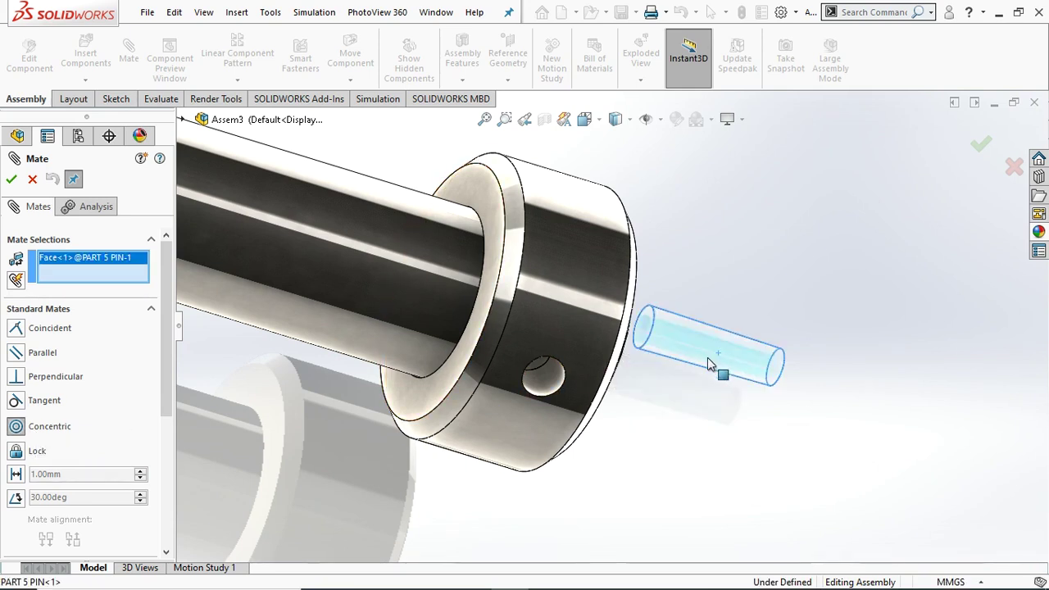
left_click(538, 375)
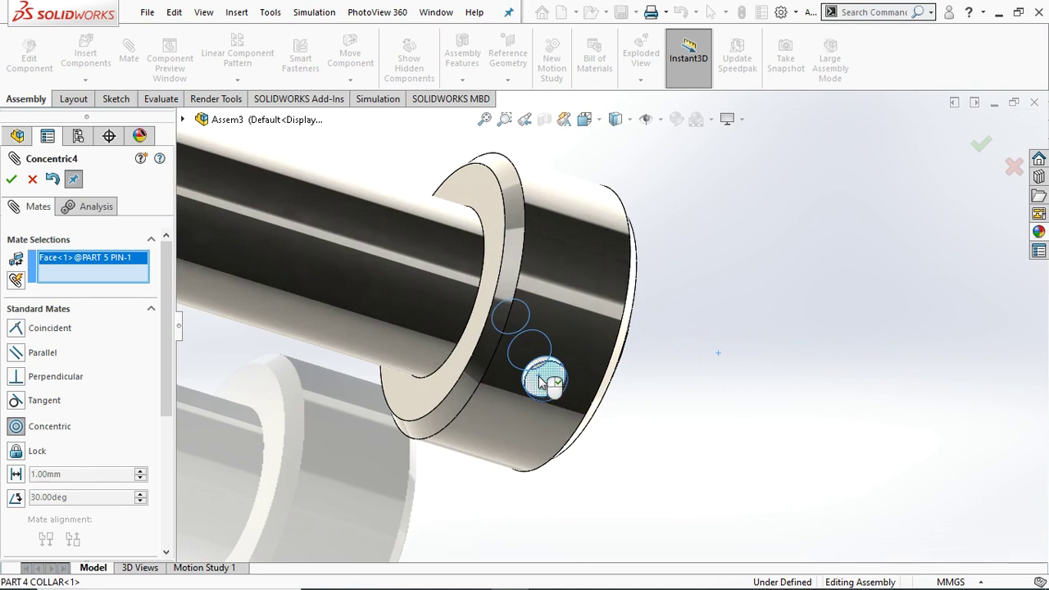
left_click(694, 402)
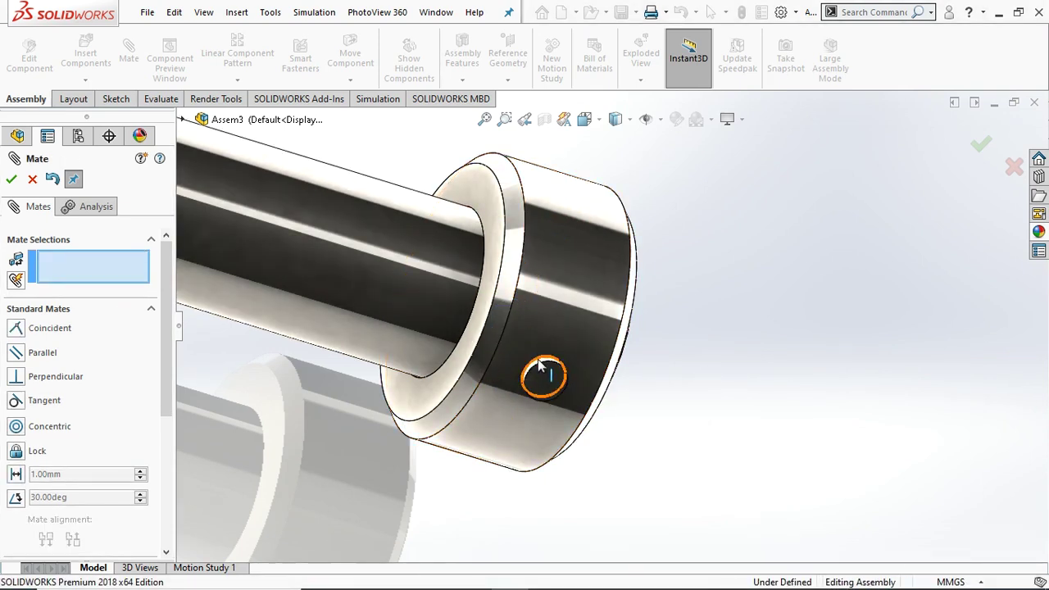
- Slide the pin out of the collar hole, add a tangent mate between its end face and the collar's outer face, and finish mating
left_click_drag(544, 377, 560, 532)
middle_click_drag(560, 525, 344, 484)
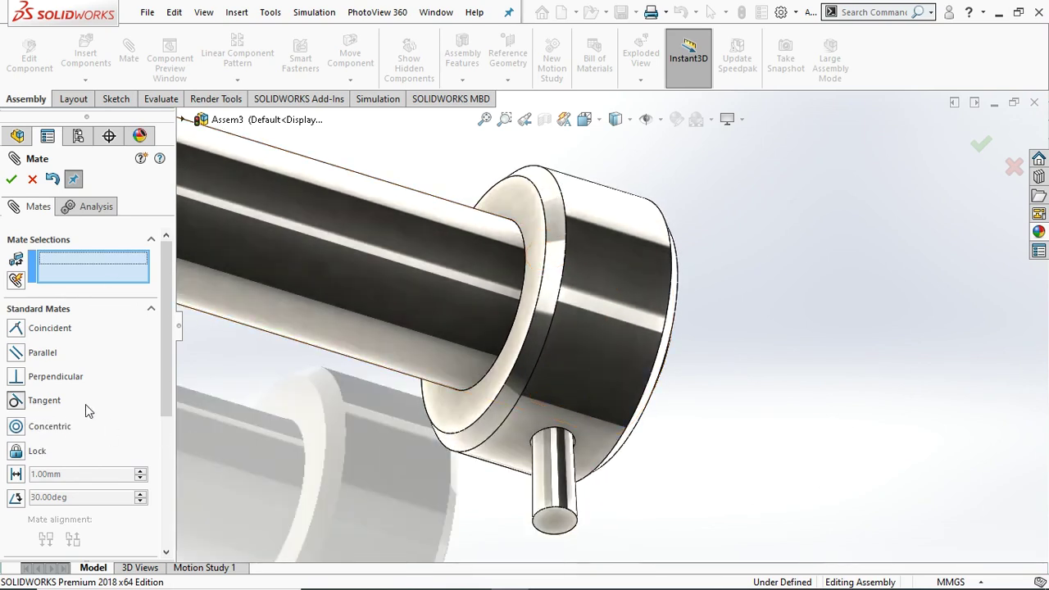
left_click(557, 523)
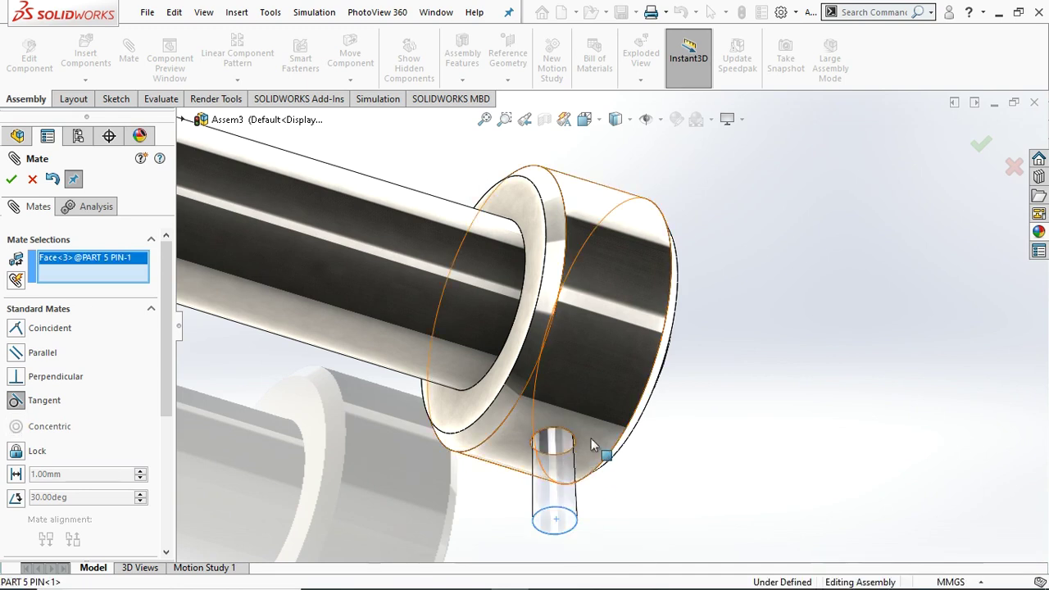
left_click(592, 389)
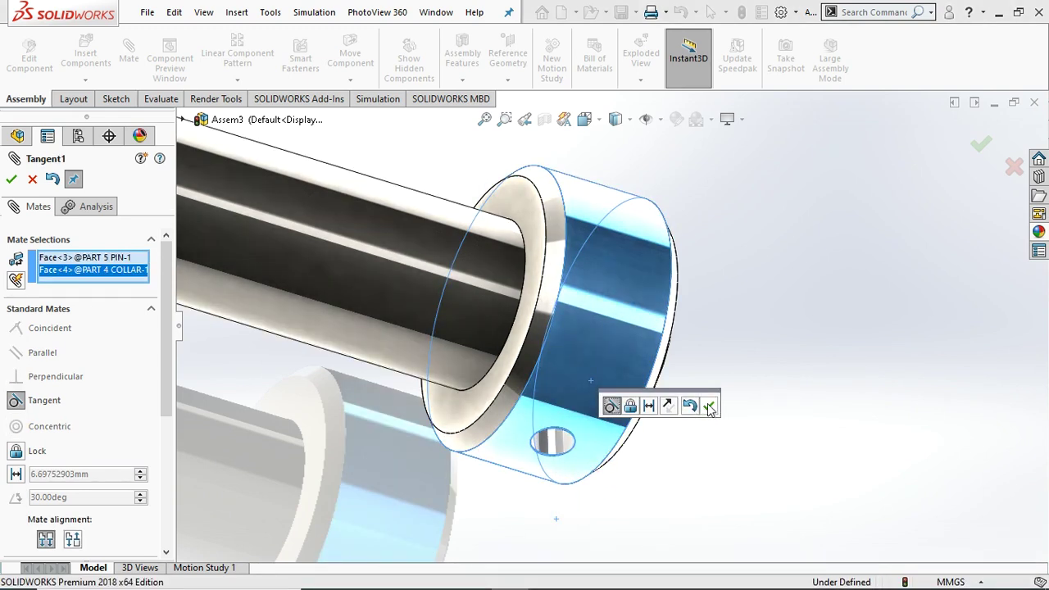
left_click(710, 407)
scroll(711, 382, "up", 5)
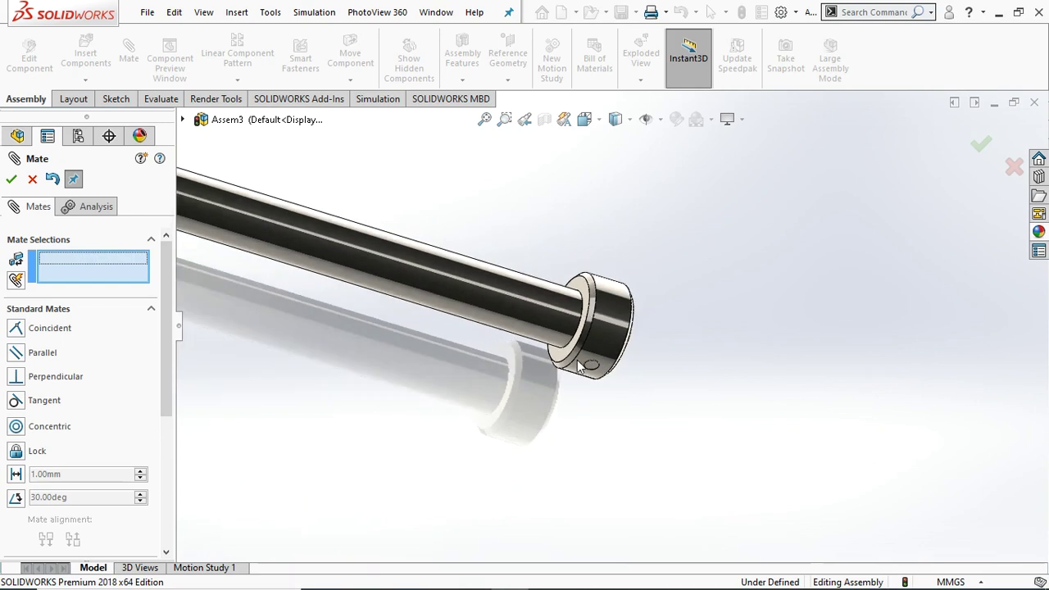
scroll(583, 367, "up", 8)
mouse_move(489, 310)
left_mouse_down()
mouse_move(408, 282)
mouse_move(512, 316)
mouse_move(412, 284)
mouse_move(572, 316)
mouse_move(492, 292)
left_mouse_up()
middle_click_drag(492, 292, 607, 227)
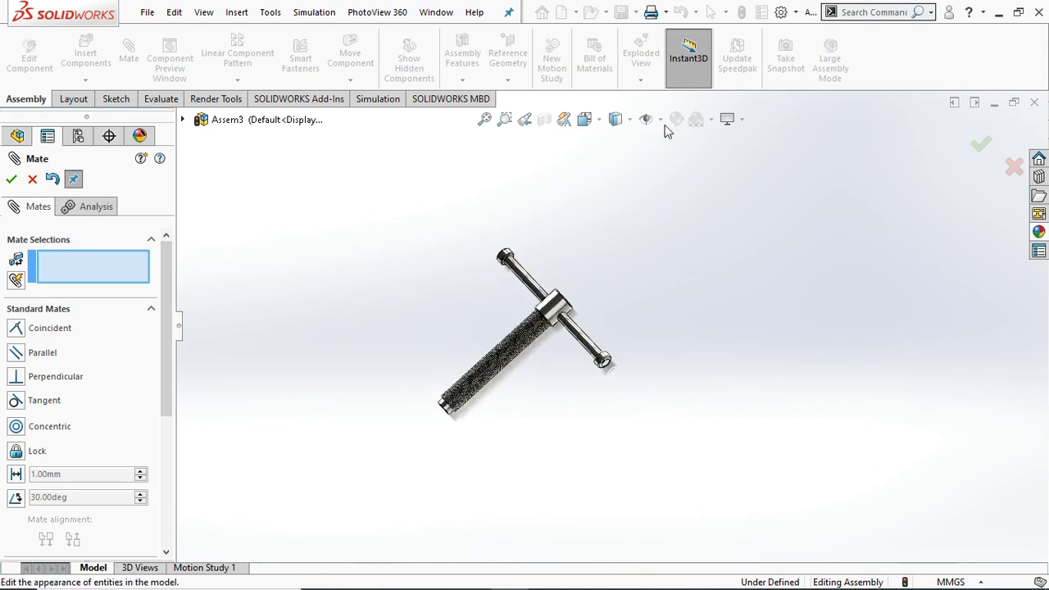
left_click(15, 179)
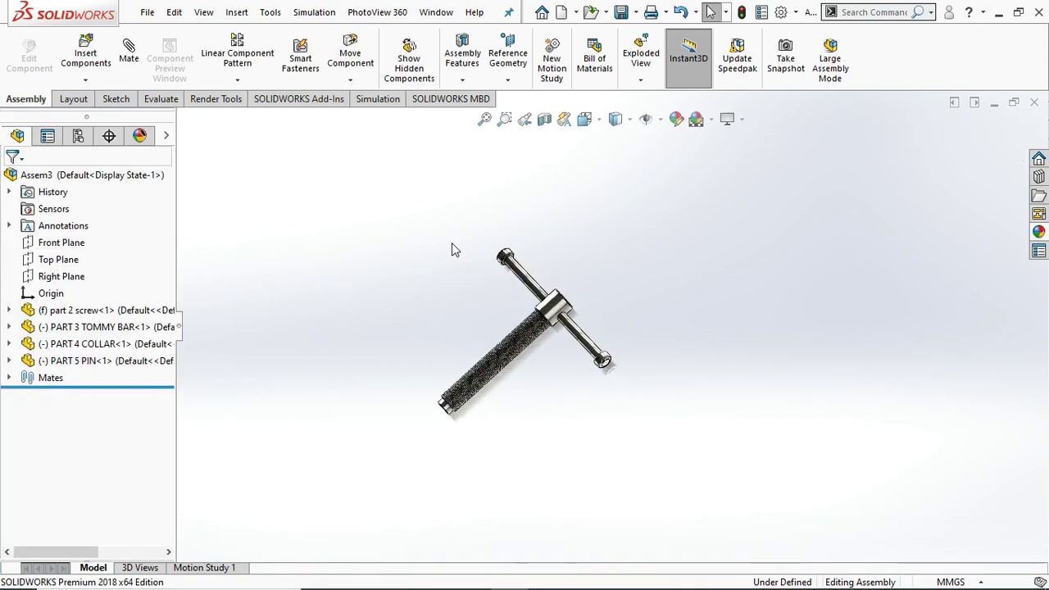
- Change the assembly's scene to a plain white background
key("f")
middle_click_drag(471, 400, 713, 293)
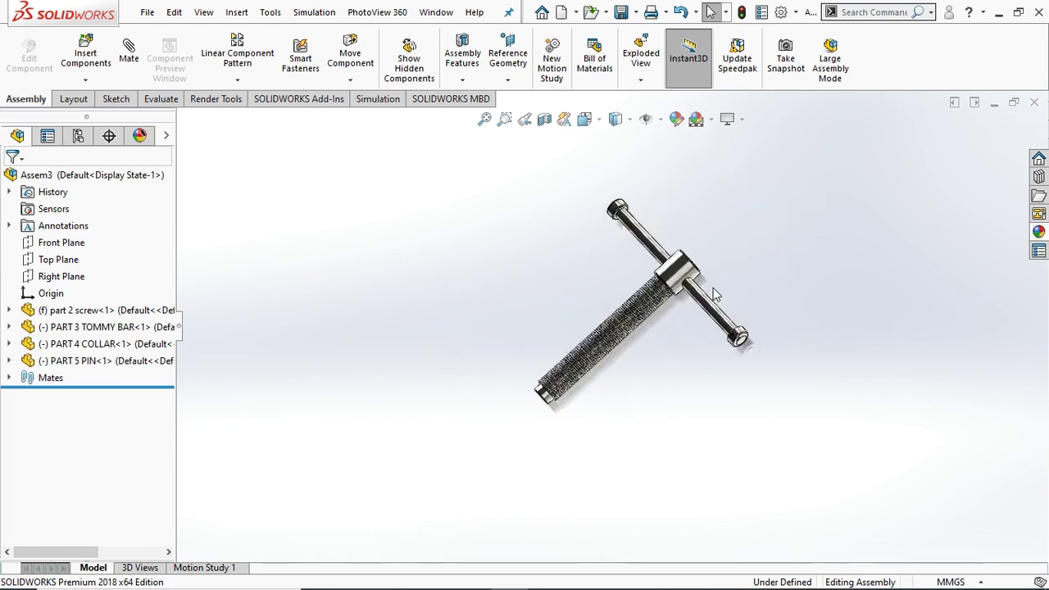
left_click(710, 120)
left_click(721, 159)
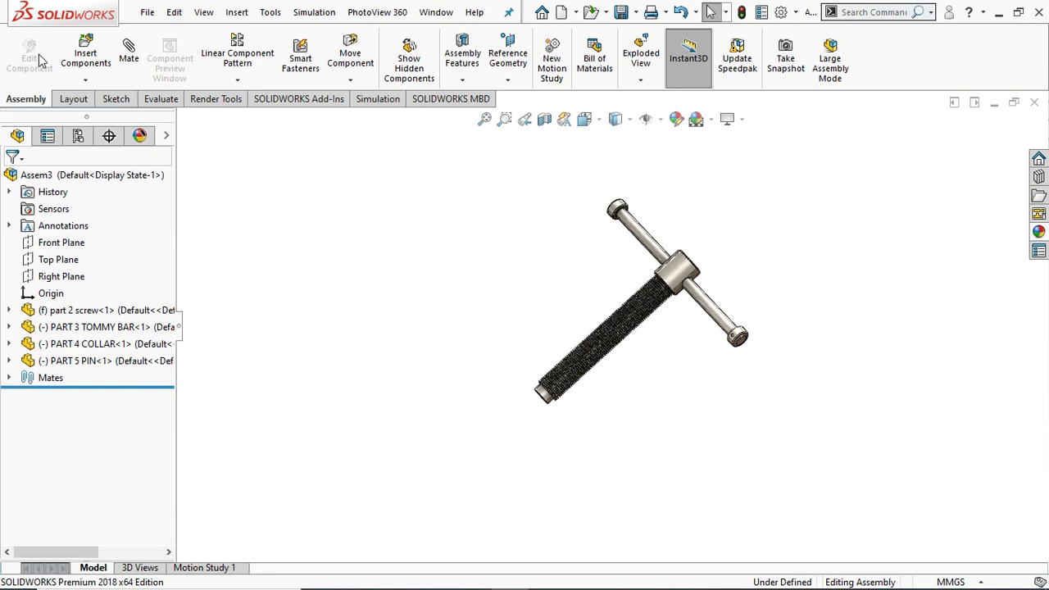
- Insert PART 6 PAD from the C-CLAMP folder and place it beside the free end of the screw
left_click(86, 54)
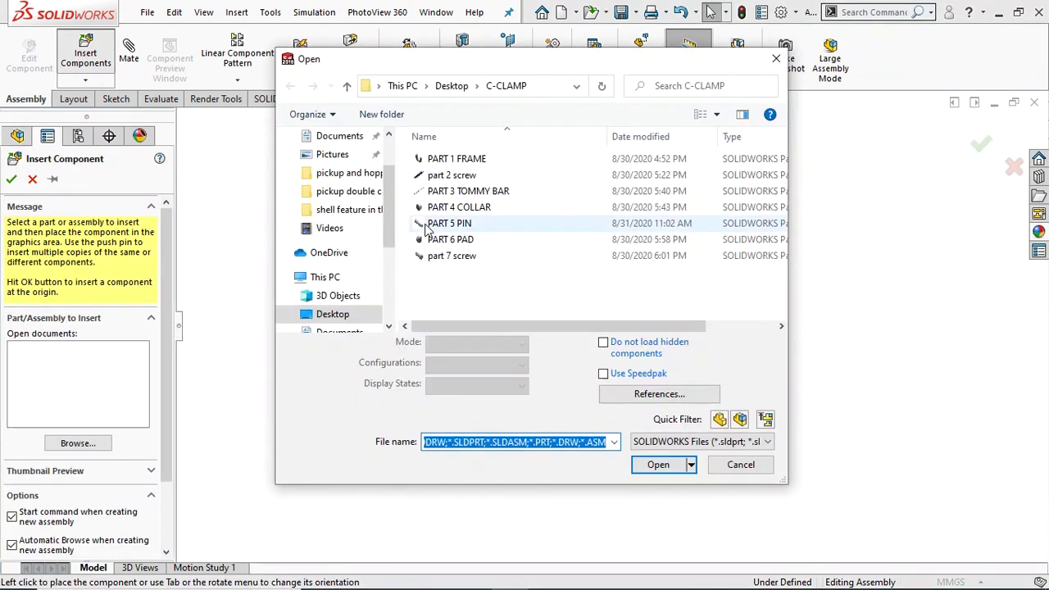
left_click(450, 239)
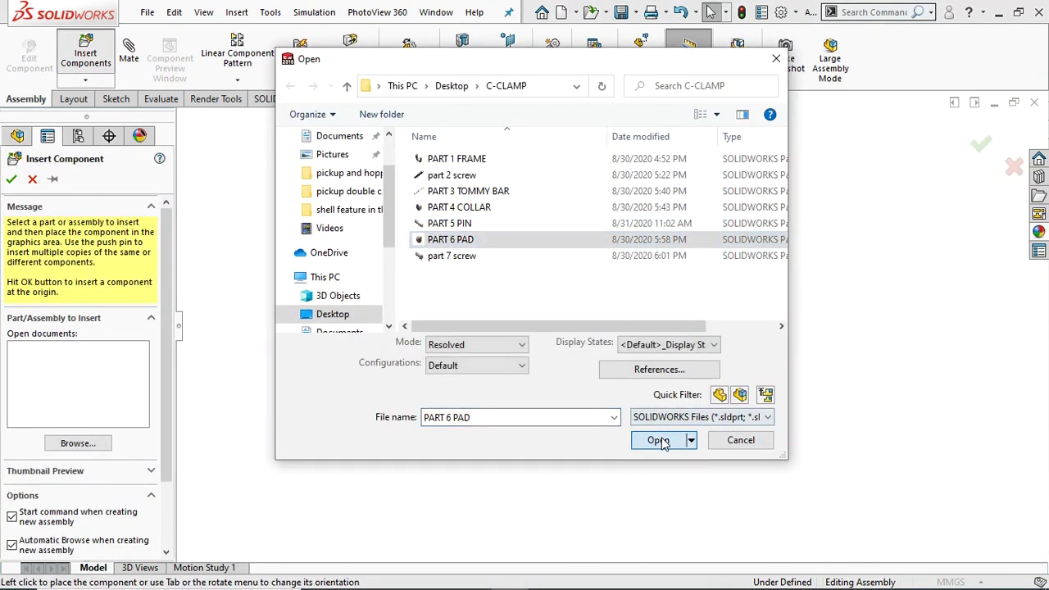
left_click(659, 440)
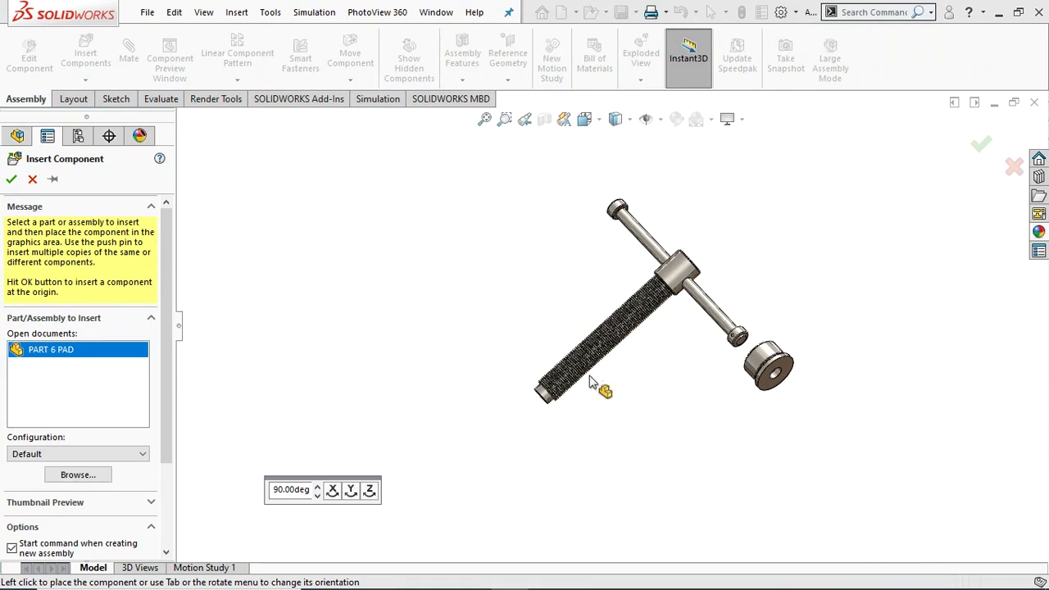
left_click(505, 370)
- Add a concentric mate between the circular edge of the pad and the unthreaded tip of the screw
scroll(520, 371, "down", 3)
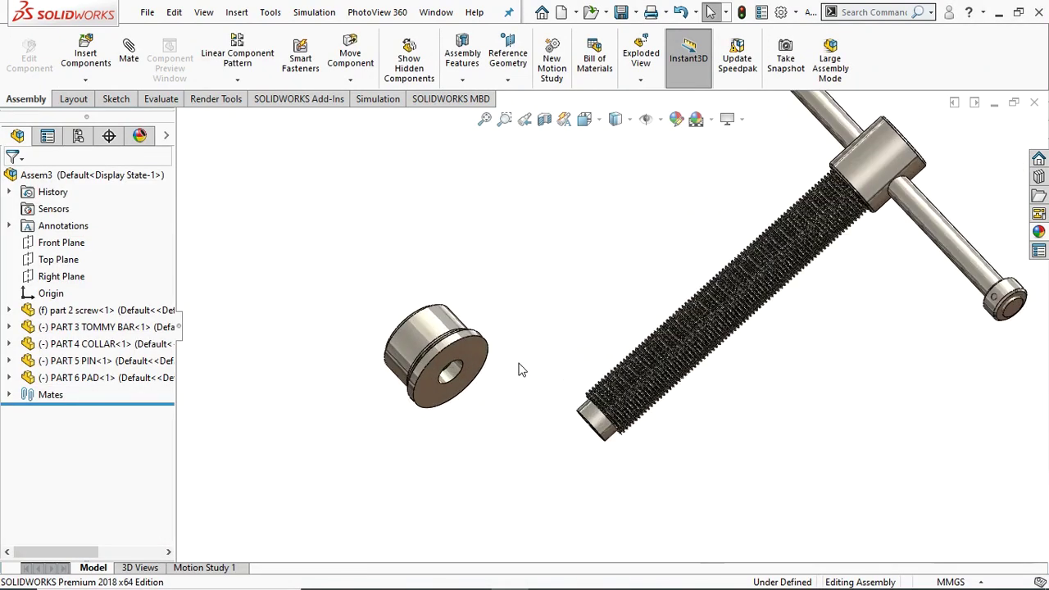
scroll(518, 371, "down", 2)
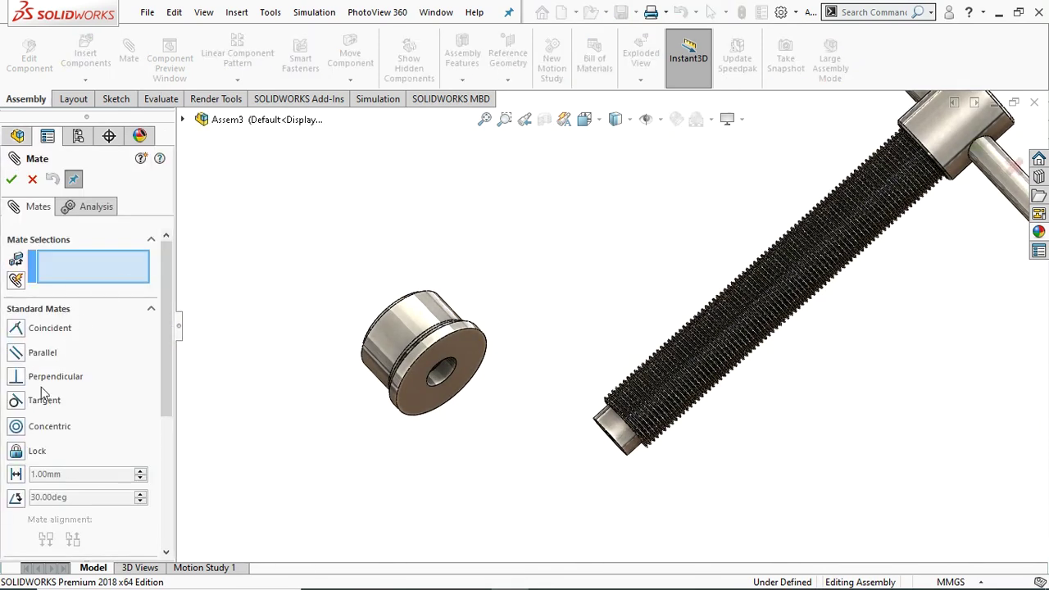
left_click(435, 344)
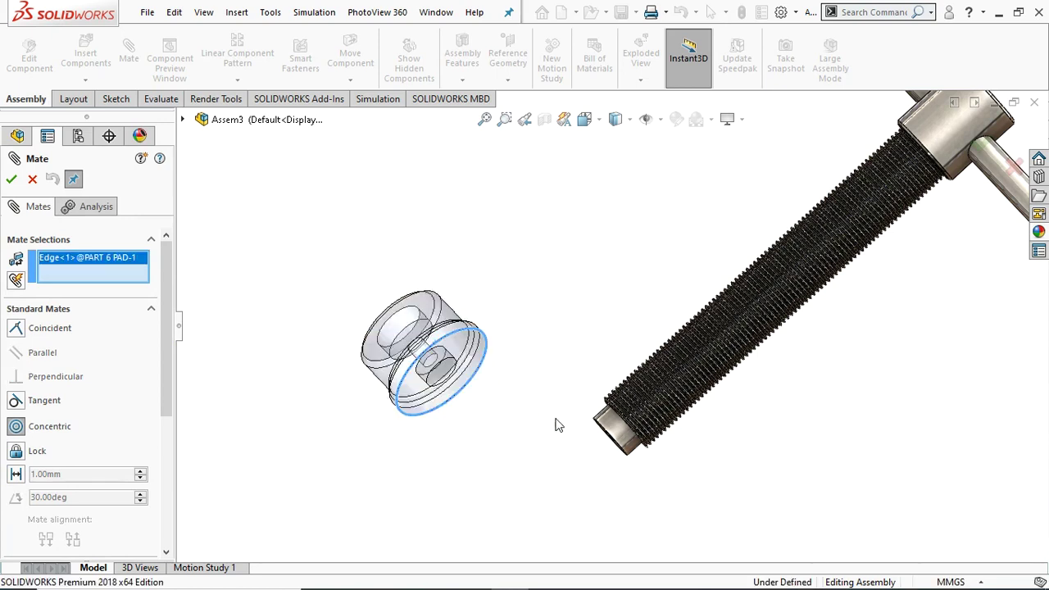
left_click(619, 449)
left_click(734, 472)
- Slide the pad along the screw's axis until it sits clear of the screw tip
left_click_drag(566, 464, 545, 482)
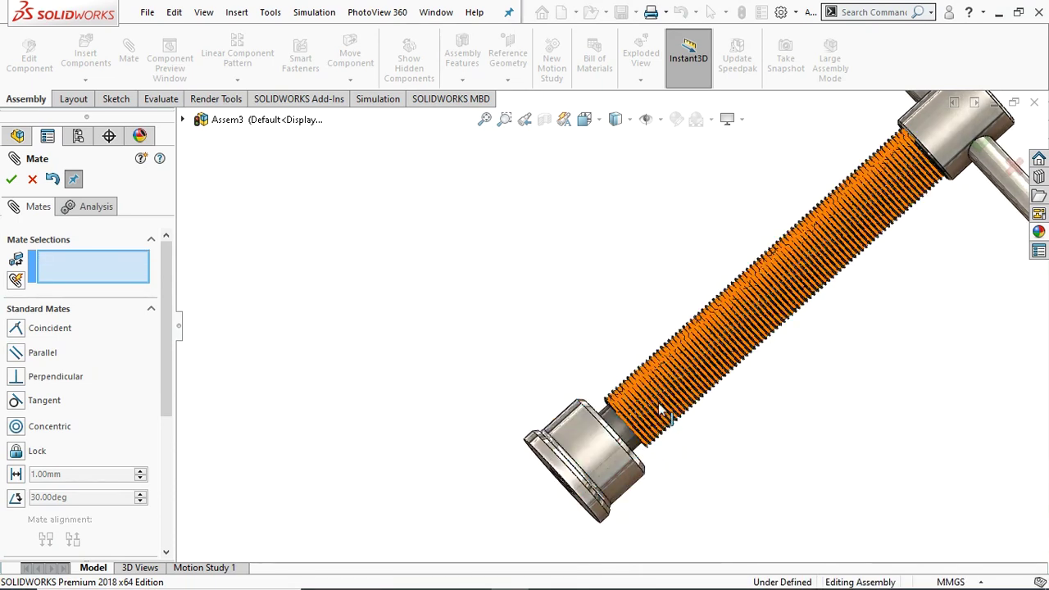
scroll(672, 393, "down", 5)
middle_click_drag(680, 369, 665, 490)
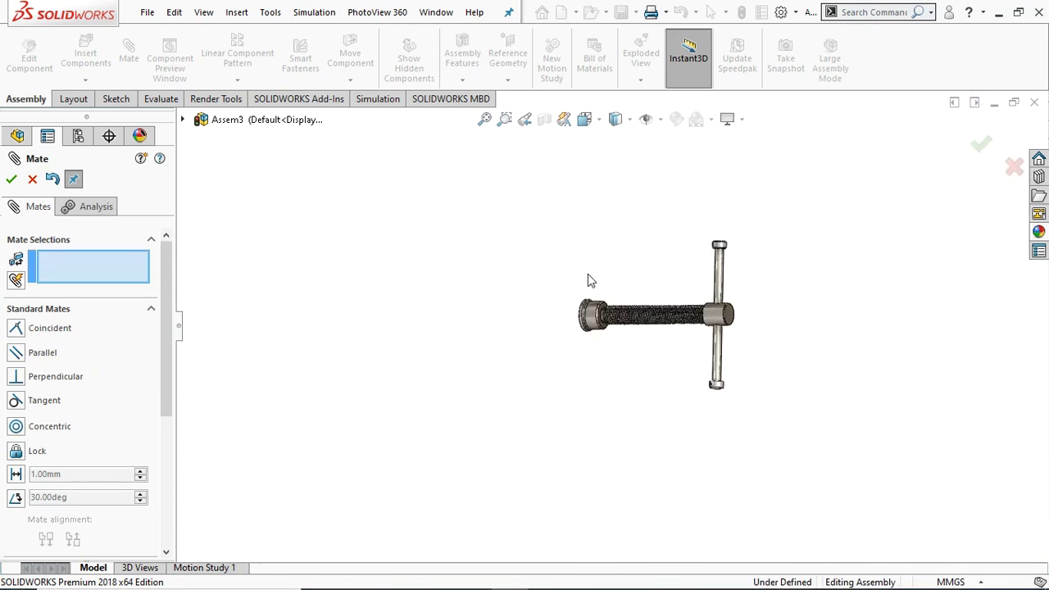
scroll(617, 311, "down", 6)
left_click_drag(458, 386, 391, 368)
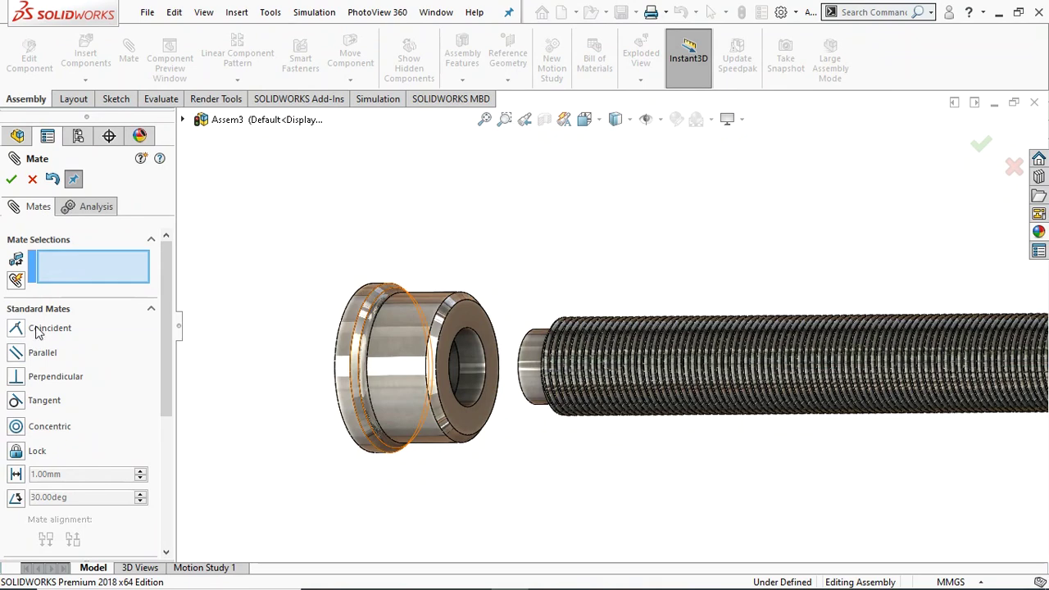
- Add a coincident mate between the pad's screw-side ring face and the screw's shoulder face around the tip, and finish mating
left_click(462, 416)
middle_click_drag(529, 459, 557, 474)
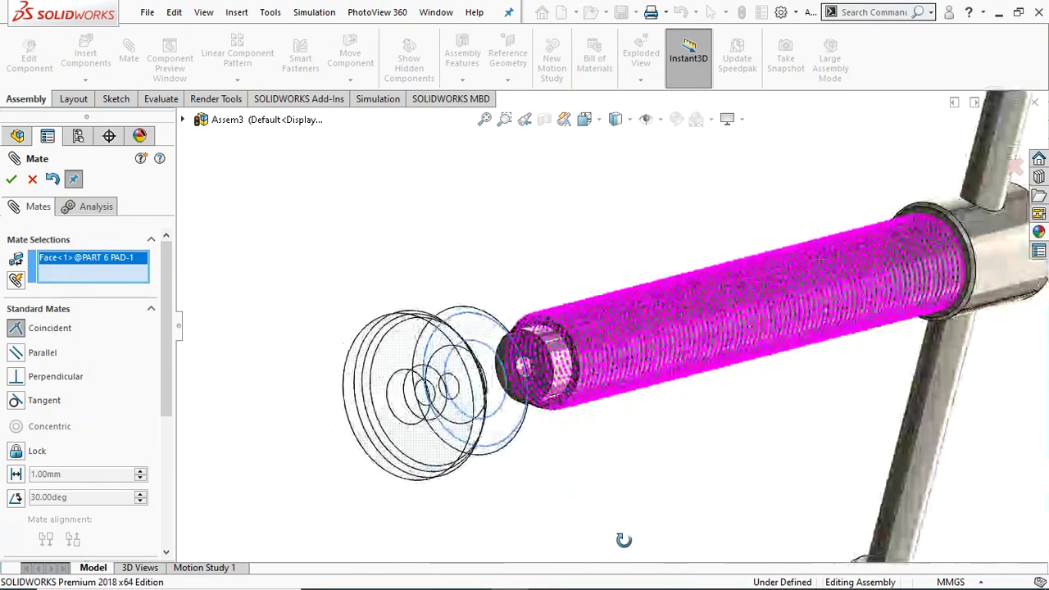
scroll(565, 365, "down", 5)
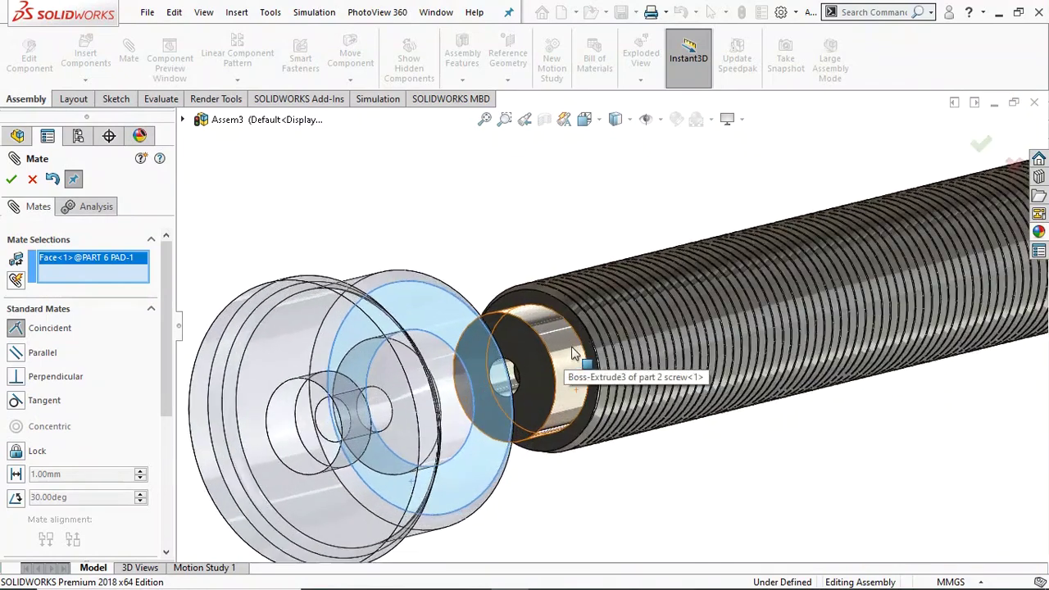
left_click(600, 362)
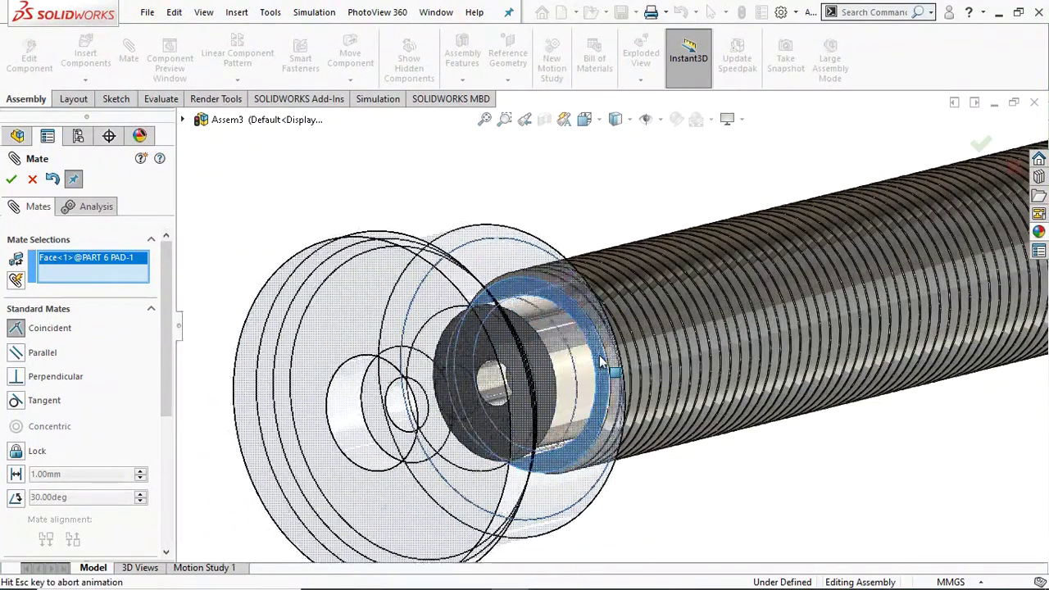
left_click(773, 380)
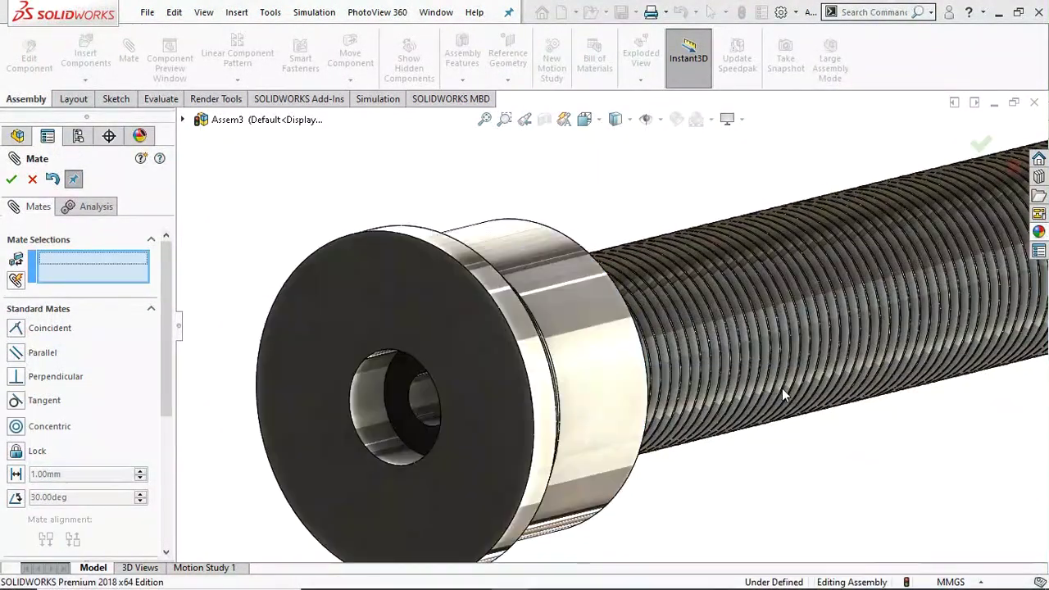
scroll(783, 397, "up", 5)
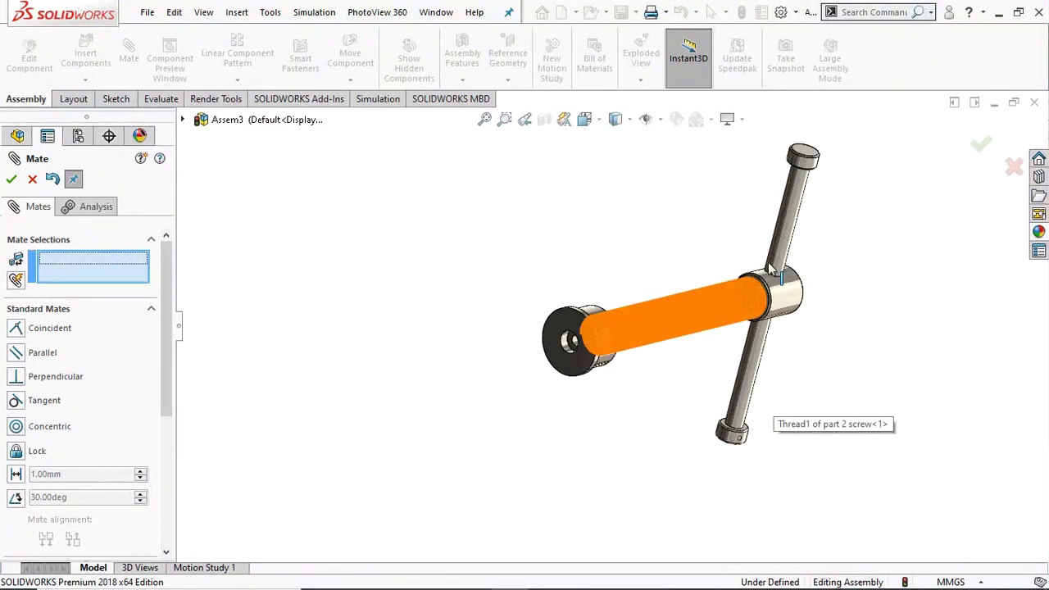
scroll(722, 274, "down", 3)
middle_click_drag(606, 276, 499, 270)
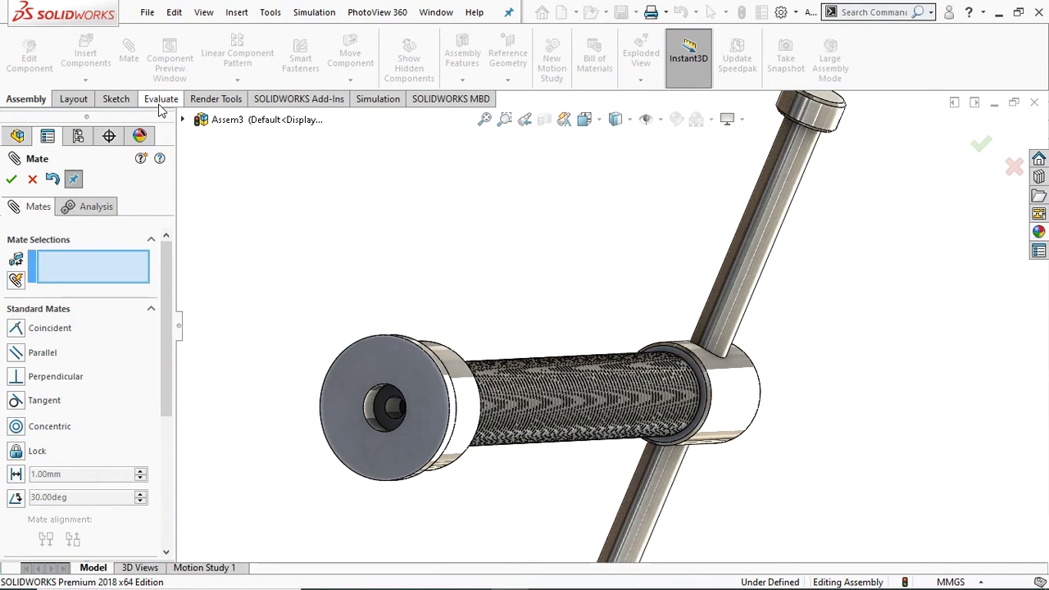
key("Escape")
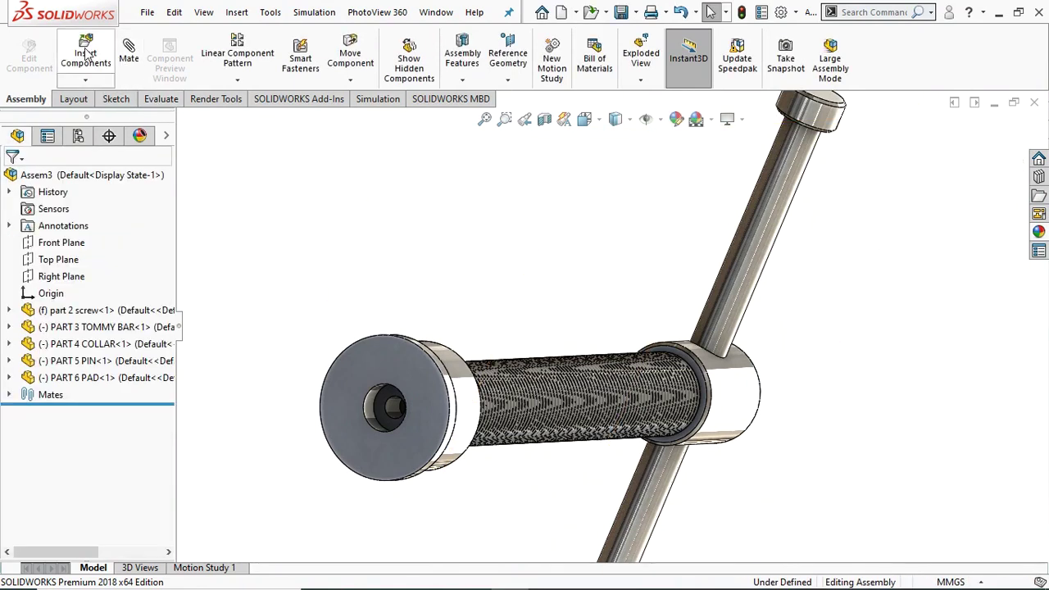
- Insert part 7 screw from the C-CLAMP folder and place it near the pad
left_click(85, 54)
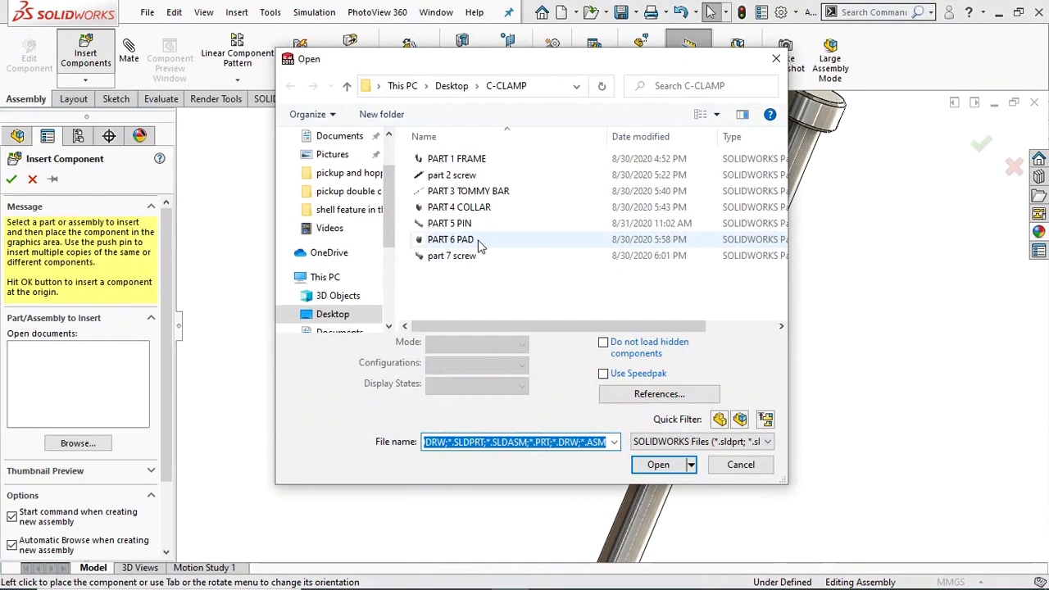
left_click(459, 256)
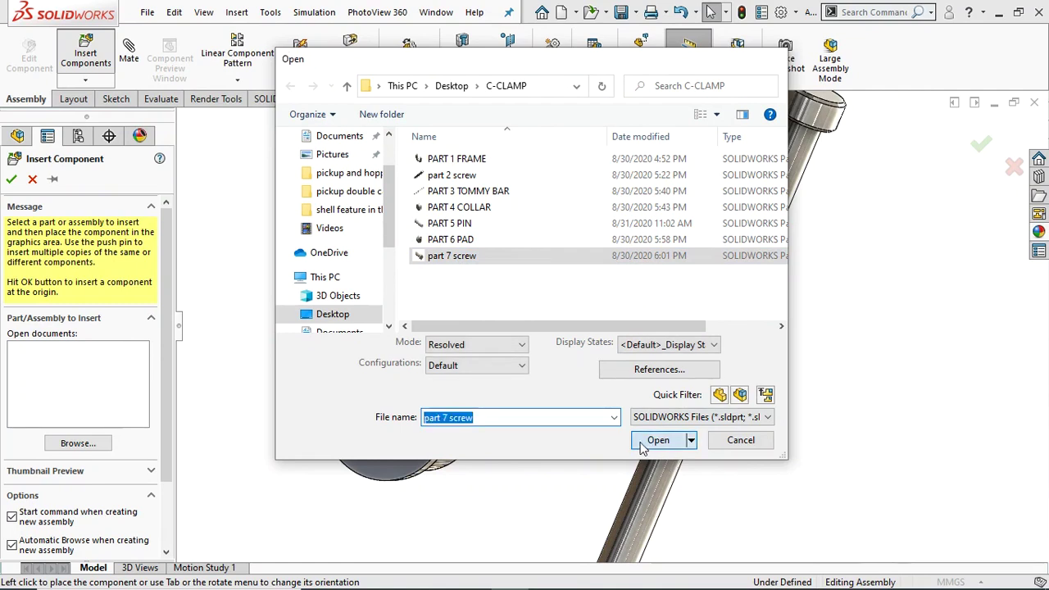
left_click(663, 438)
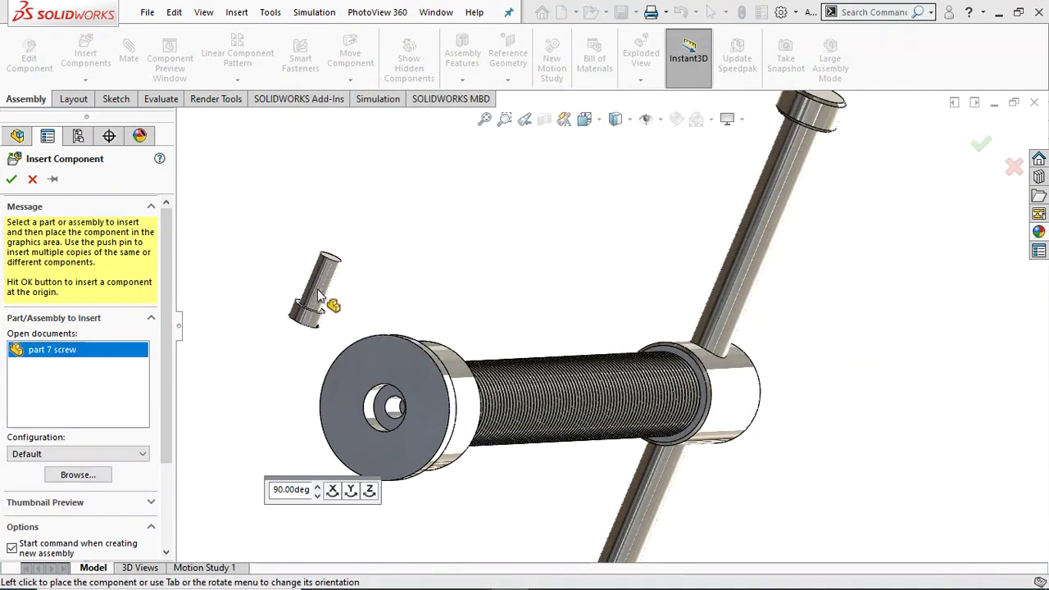
left_click(328, 296)
- Add a concentric mate between the part 7 screw's shank-end edge and the pad's counterbore rim, flipping alignment so the slotted head faces outward
scroll(393, 305, "down", 3)
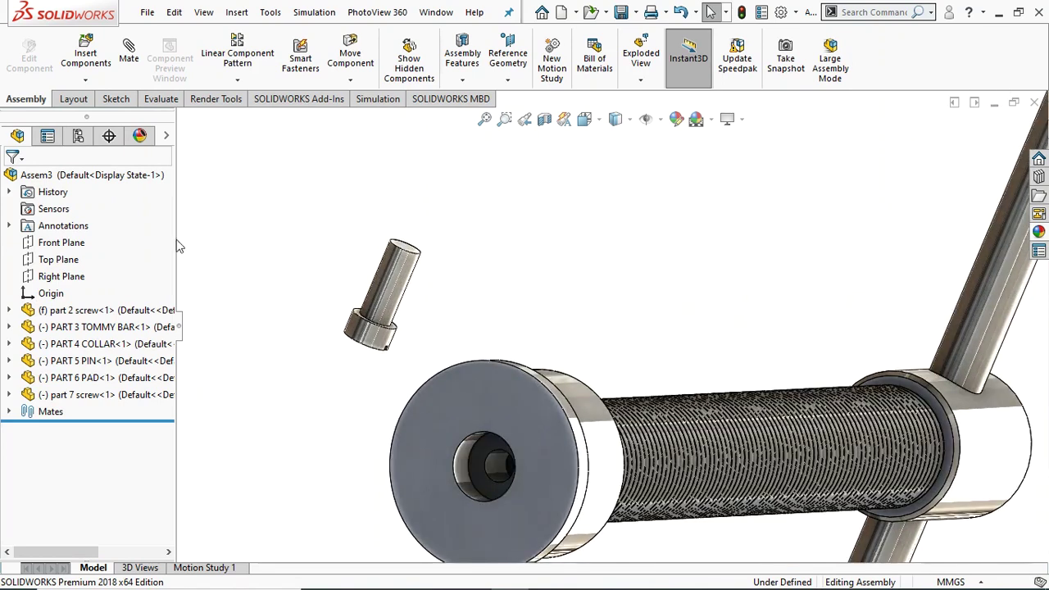
left_click(136, 74)
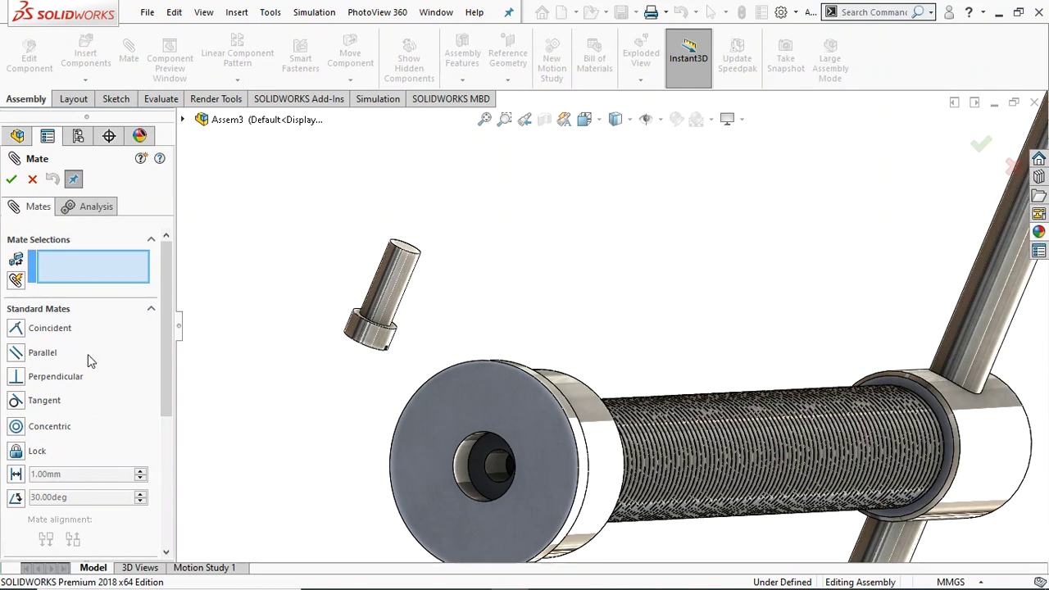
left_click(418, 261)
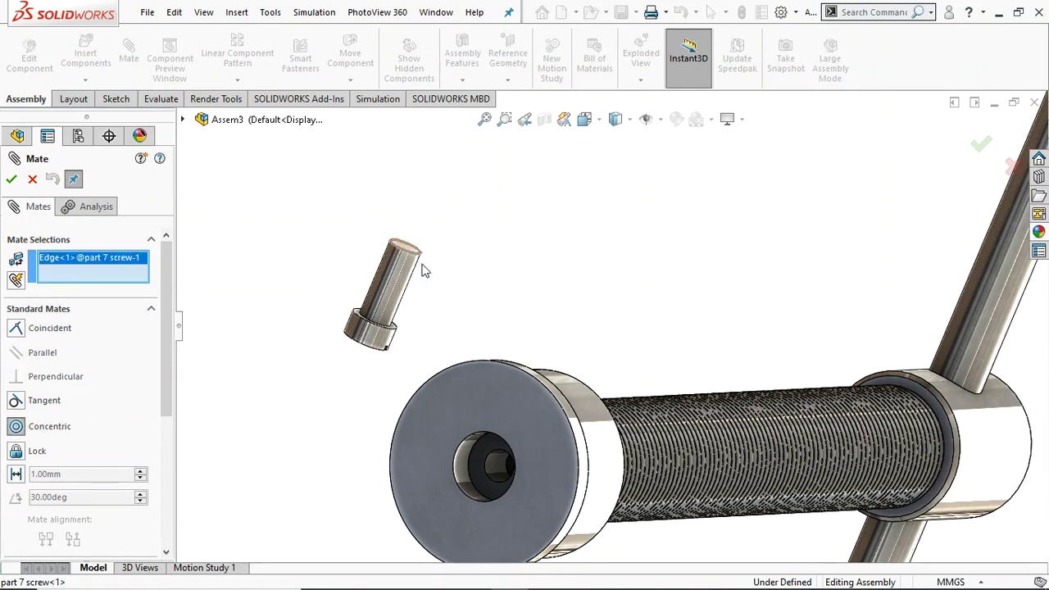
left_click(478, 432)
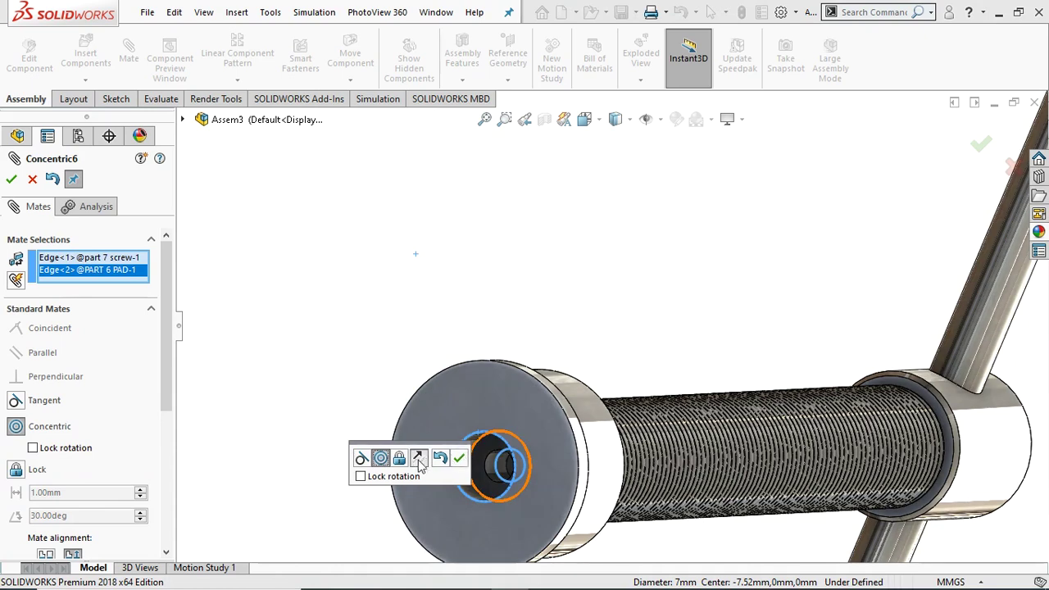
left_click(418, 459)
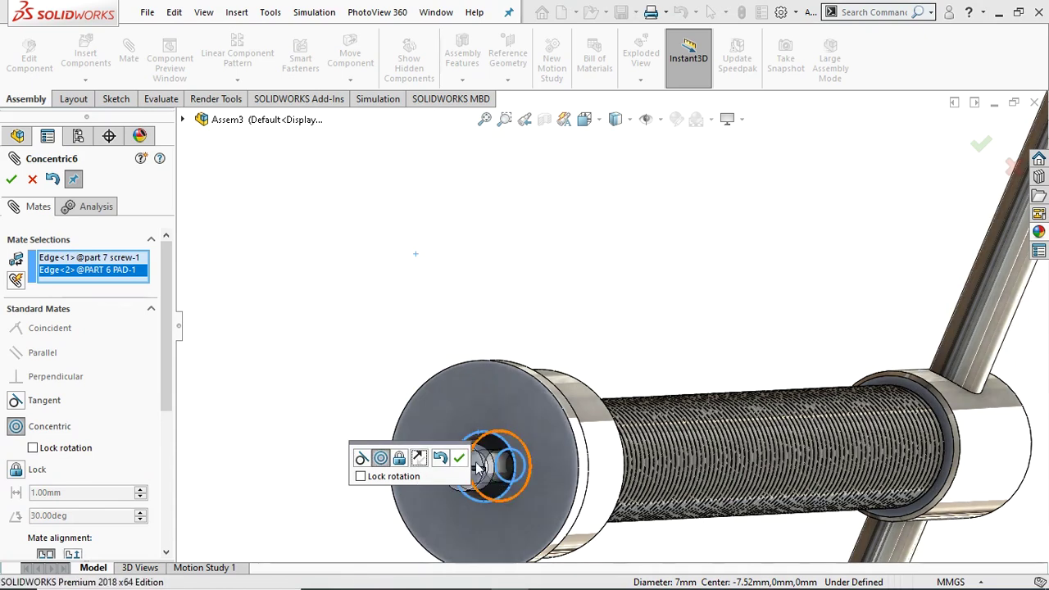
left_click(460, 460)
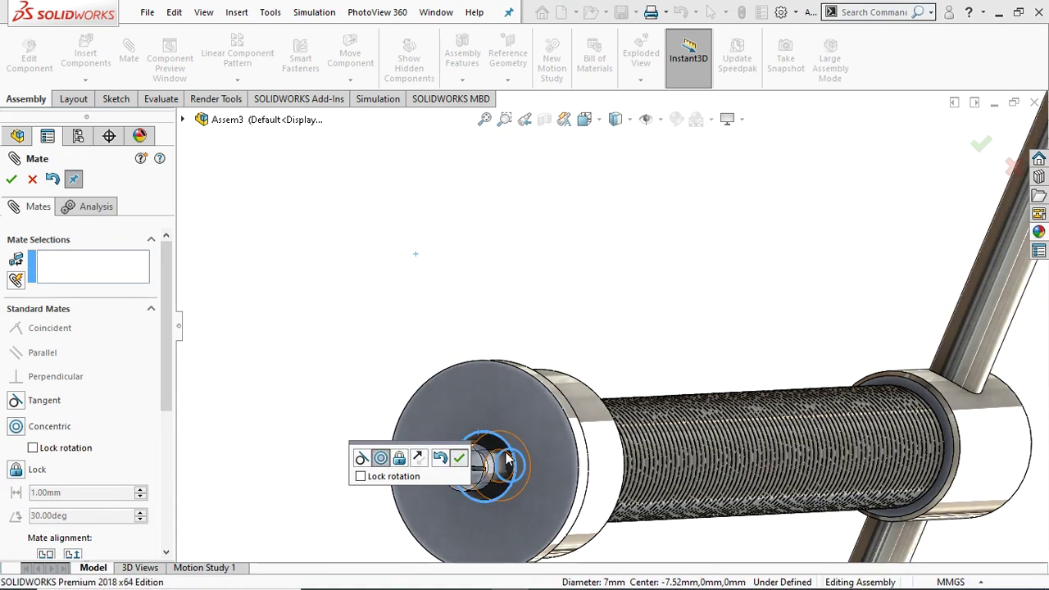
- Add a coincident mate between the underside of the part 7 screw's head and the floor of the pad's counterbore, and finish mating
scroll(517, 467, "down", 5)
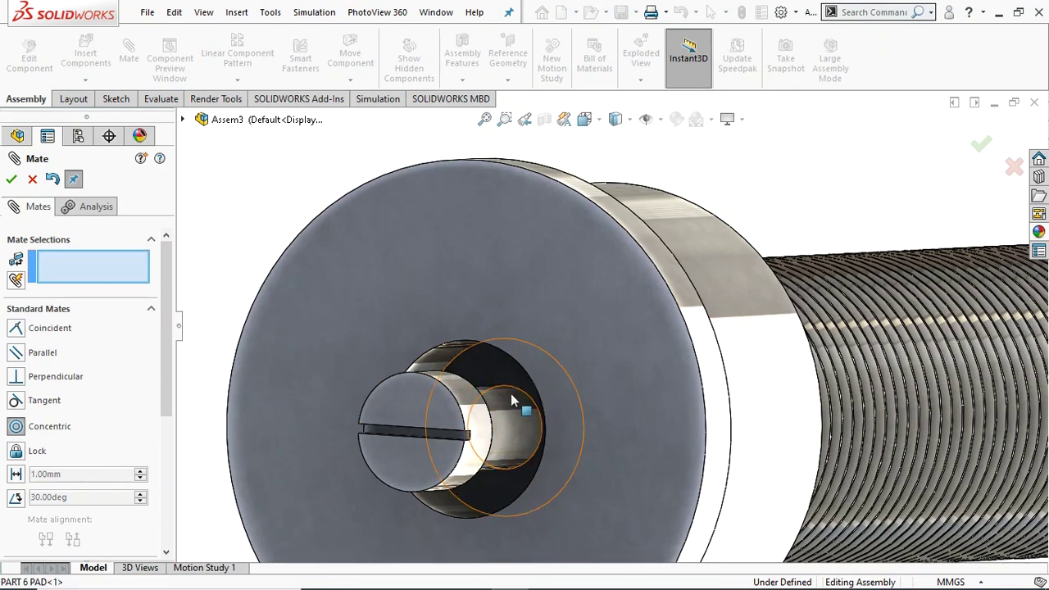
mouse_move(537, 414)
middle_mouse_down()
mouse_move(495, 435)
mouse_move(424, 436)
middle_mouse_up()
left_click(403, 388)
left_click(402, 414)
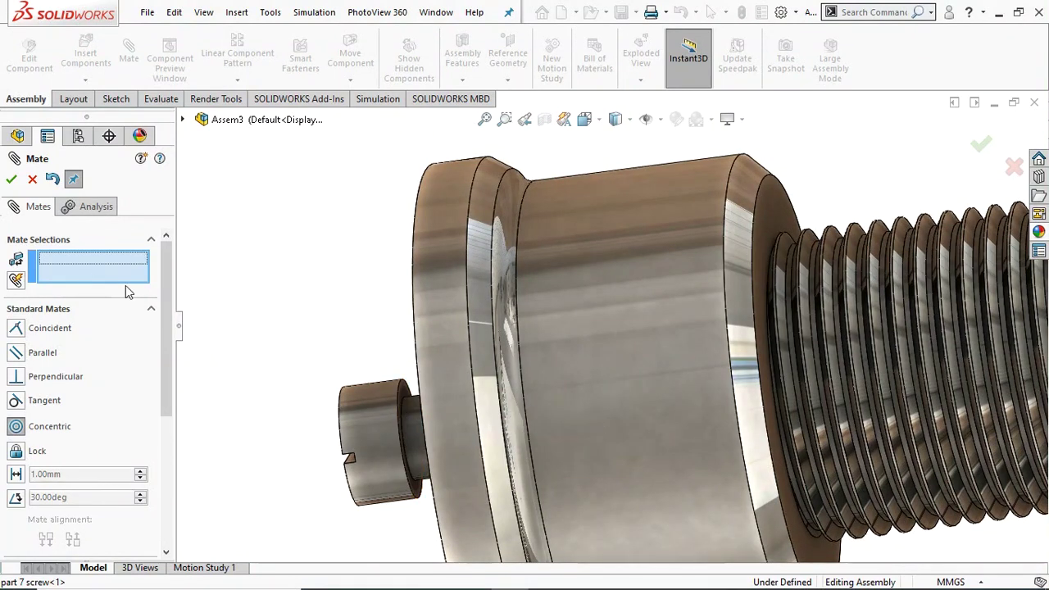
left_click(403, 391)
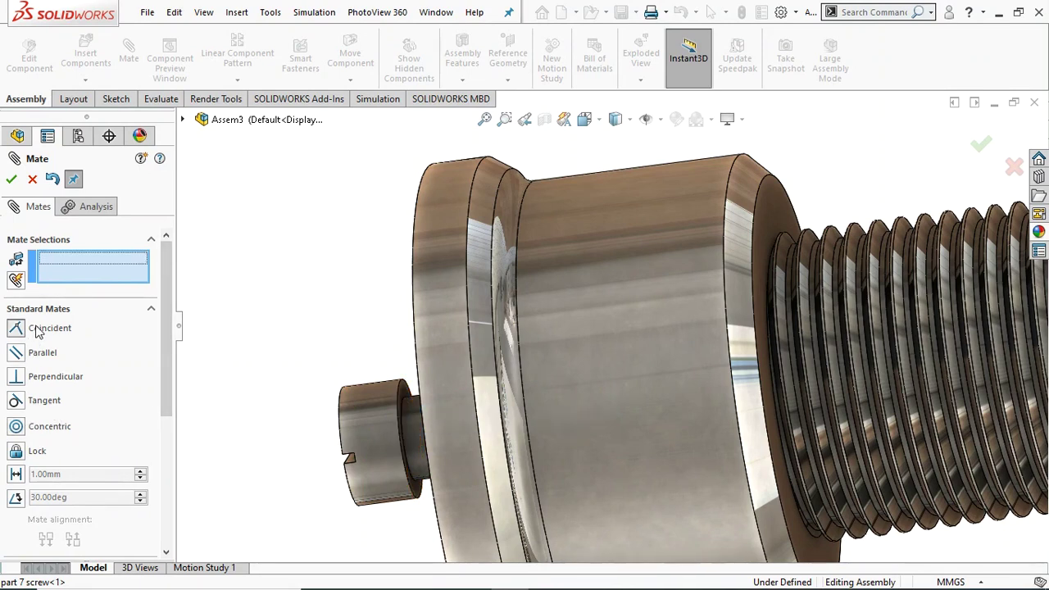
left_click(404, 400)
middle_click_drag(368, 358, 245, 355)
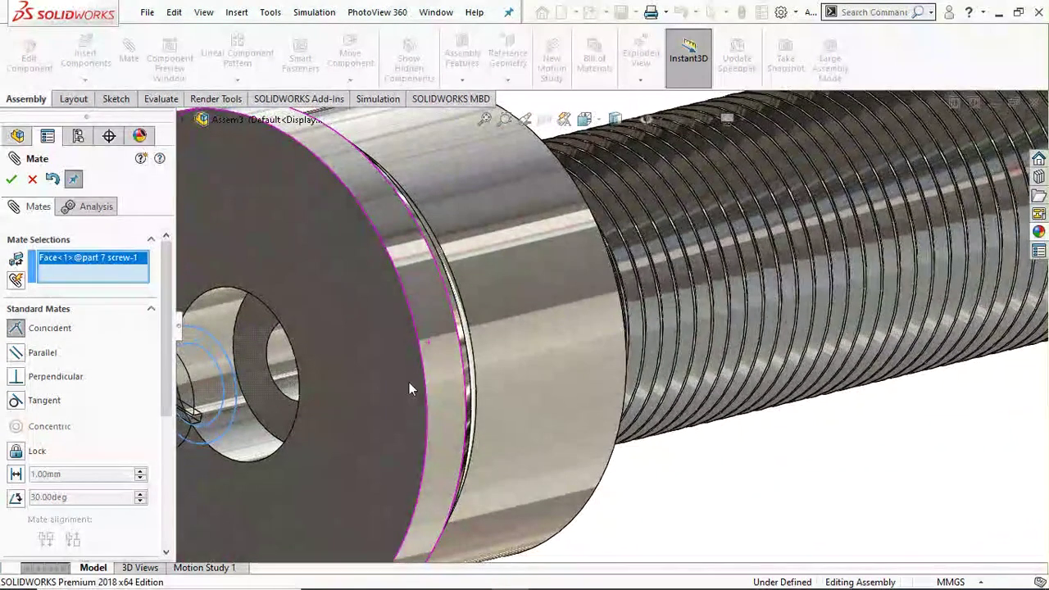
left_click(245, 356)
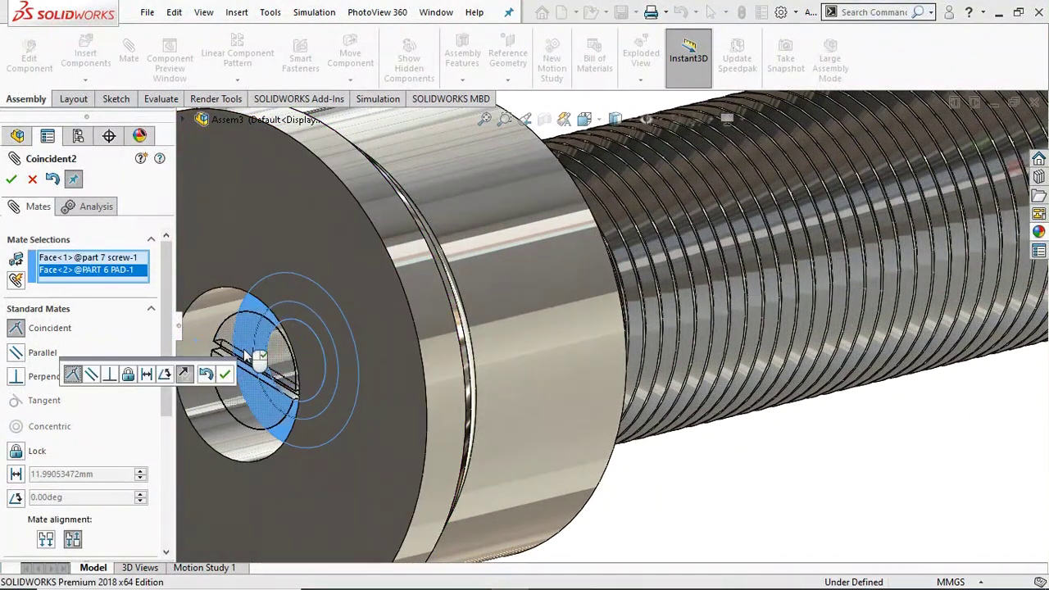
left_click(226, 375)
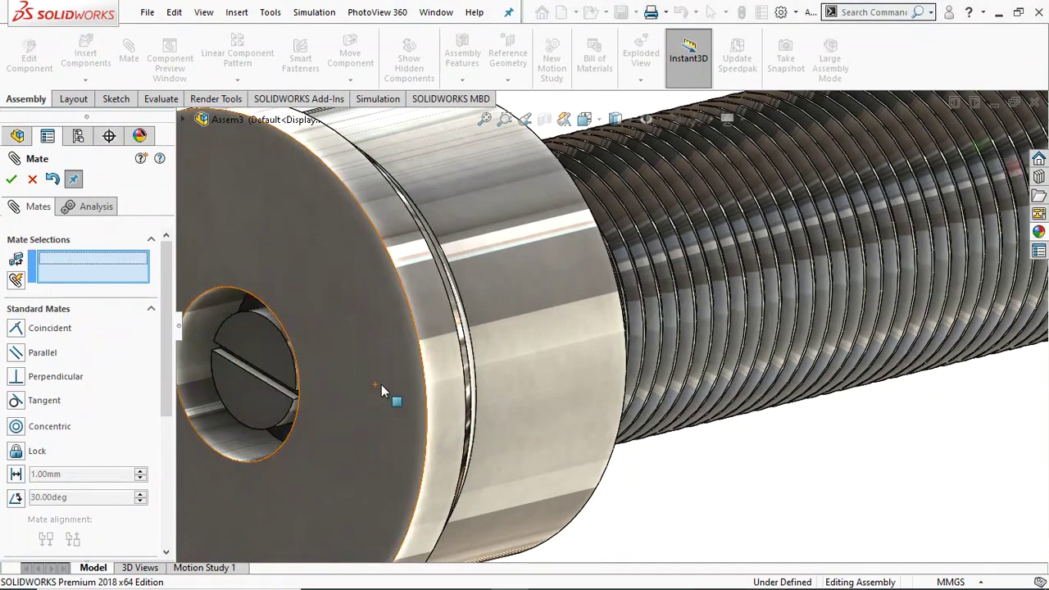
scroll(381, 385, "up", 5)
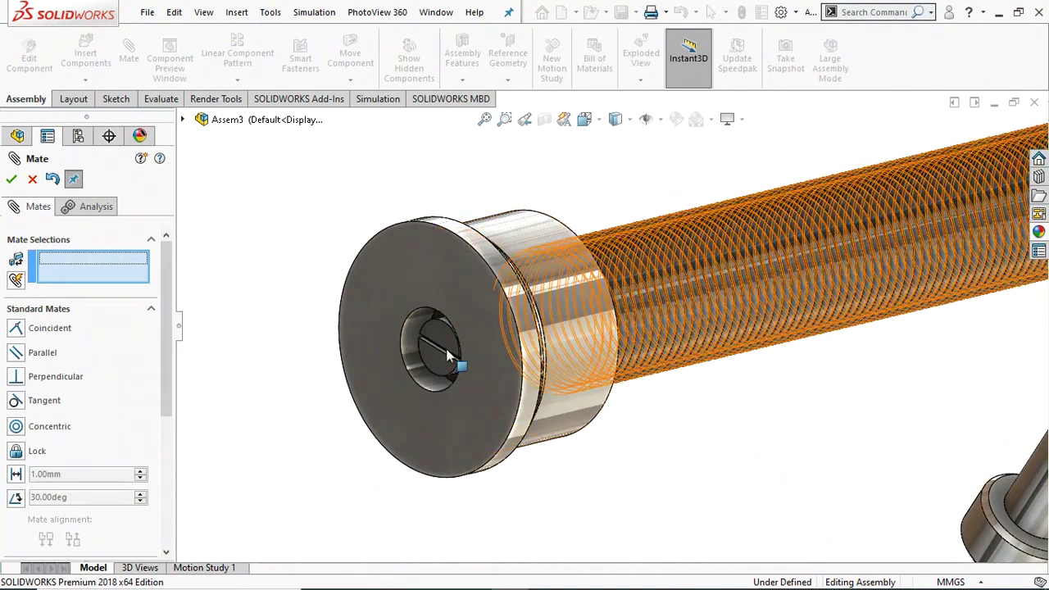
scroll(771, 259, "up", 6)
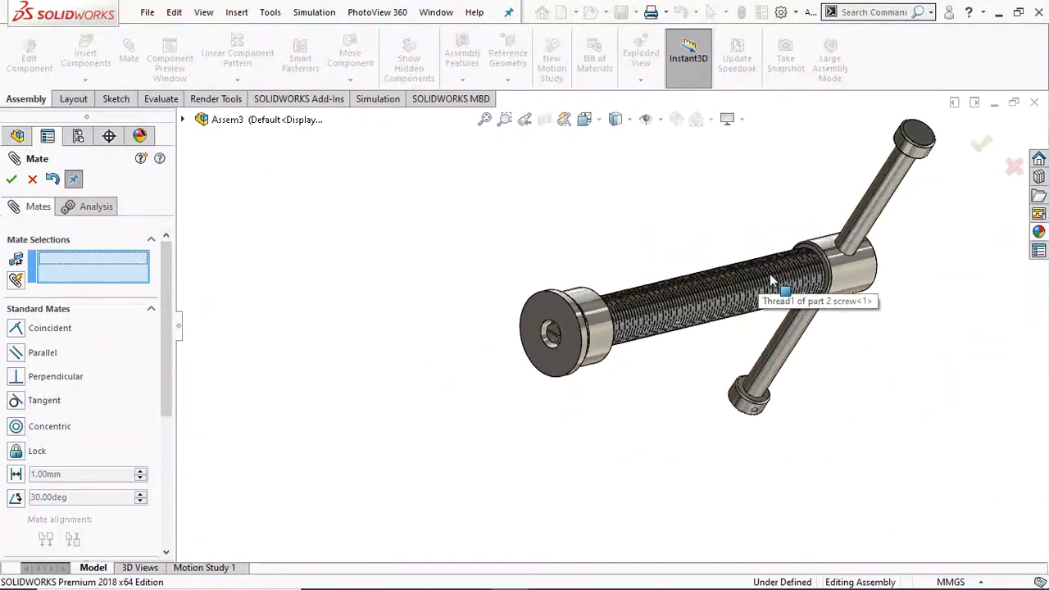
scroll(869, 340, "down", 2)
mouse_move(828, 344)
middle_mouse_down()
mouse_move(871, 253)
mouse_move(960, 265)
mouse_move(1009, 292)
mouse_move(787, 365)
mouse_move(733, 446)
mouse_move(757, 321)
mouse_move(530, 550)
mouse_move(605, 524)
mouse_move(573, 480)
middle_mouse_up()
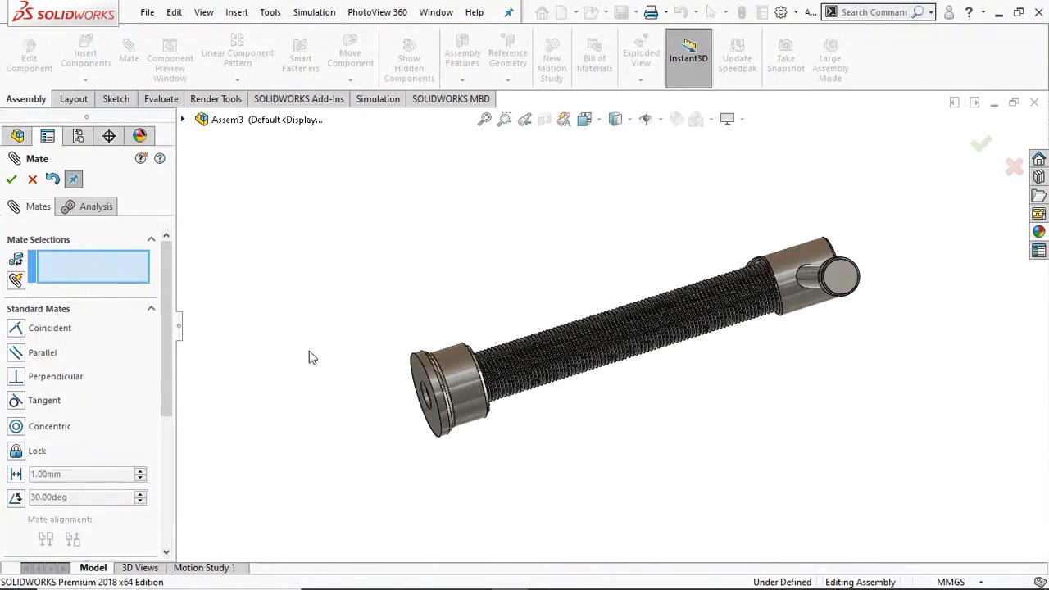
left_click(11, 180)
- Save the assembly in the C-CLAMP folder as "assembly c clamp"
middle_click_drag(548, 271, 553, 301)
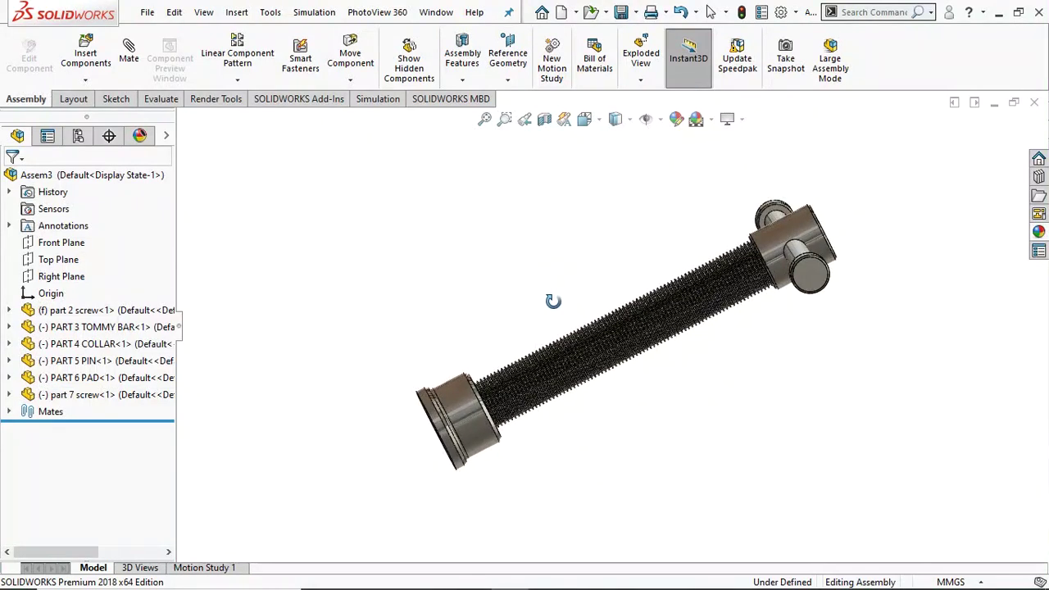
left_click(147, 13)
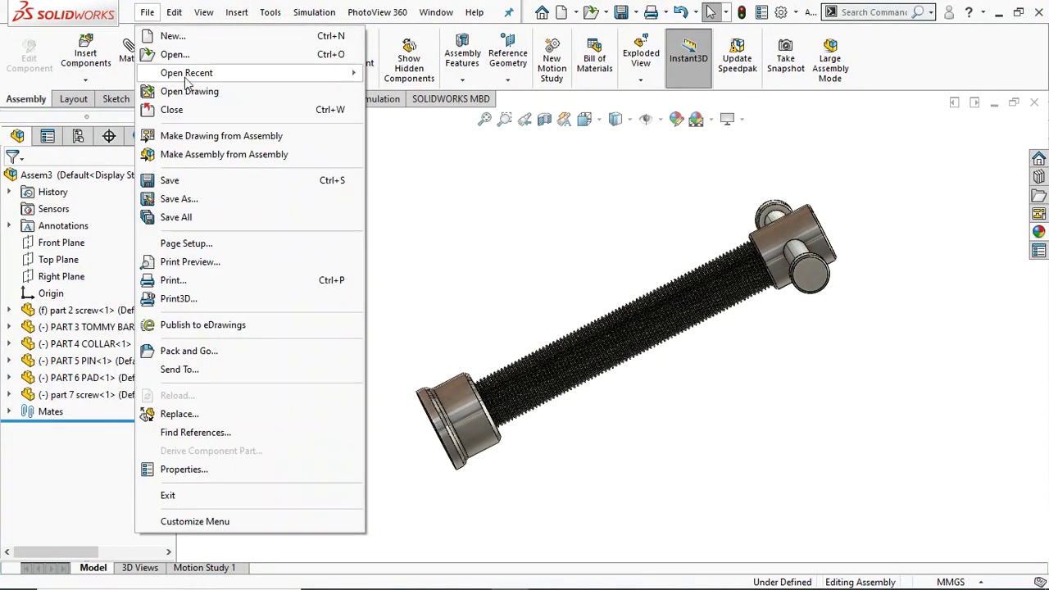
left_click(171, 181)
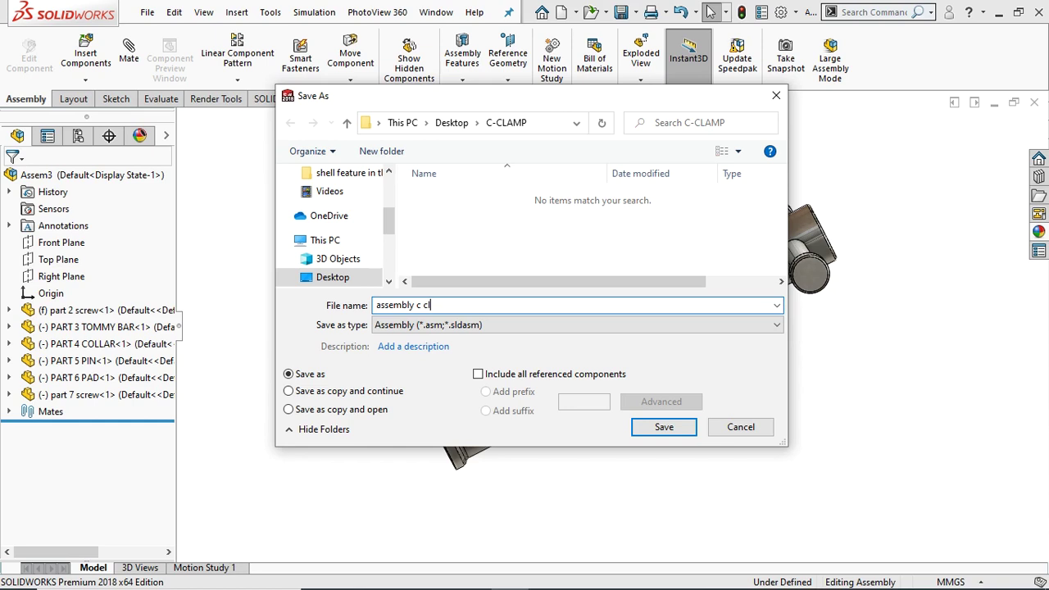
key("Return")
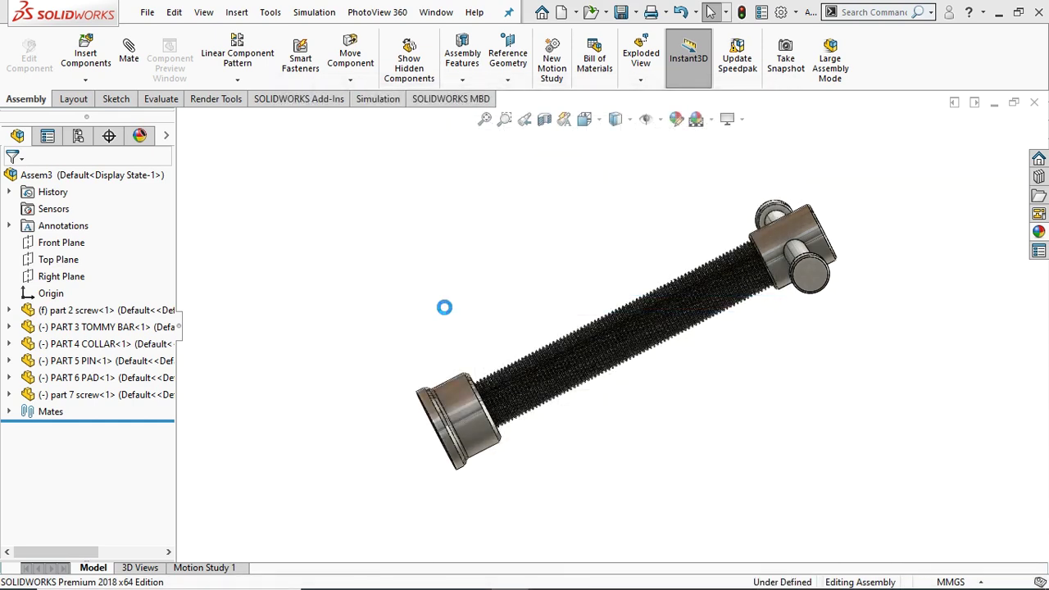
- Insert PART 1 FRAME from the C-CLAMP folder and place it near the screw assembly
left_click(82, 58)
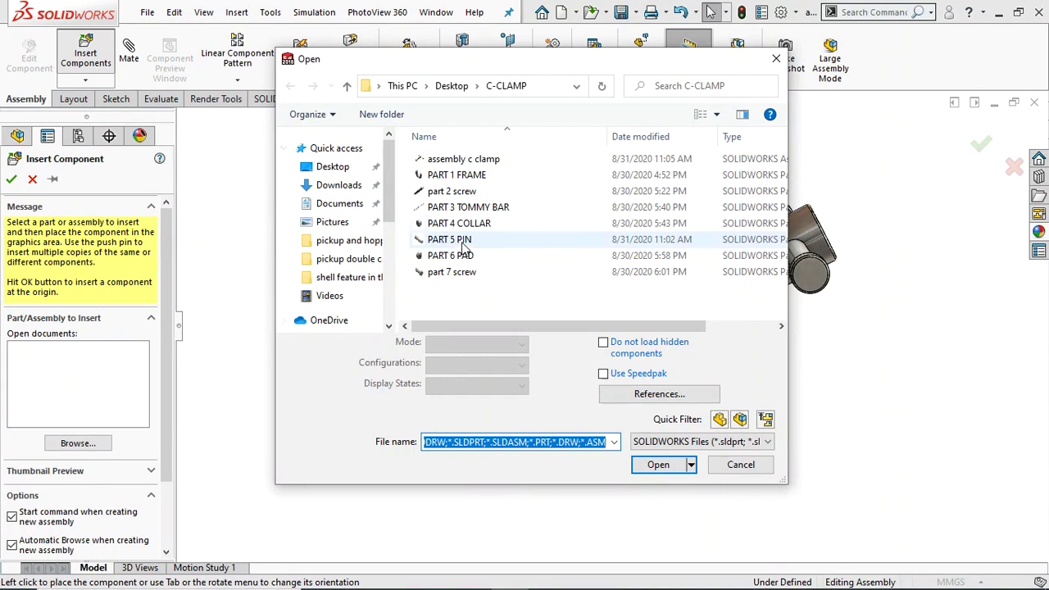
left_click(457, 177)
left_click(662, 501)
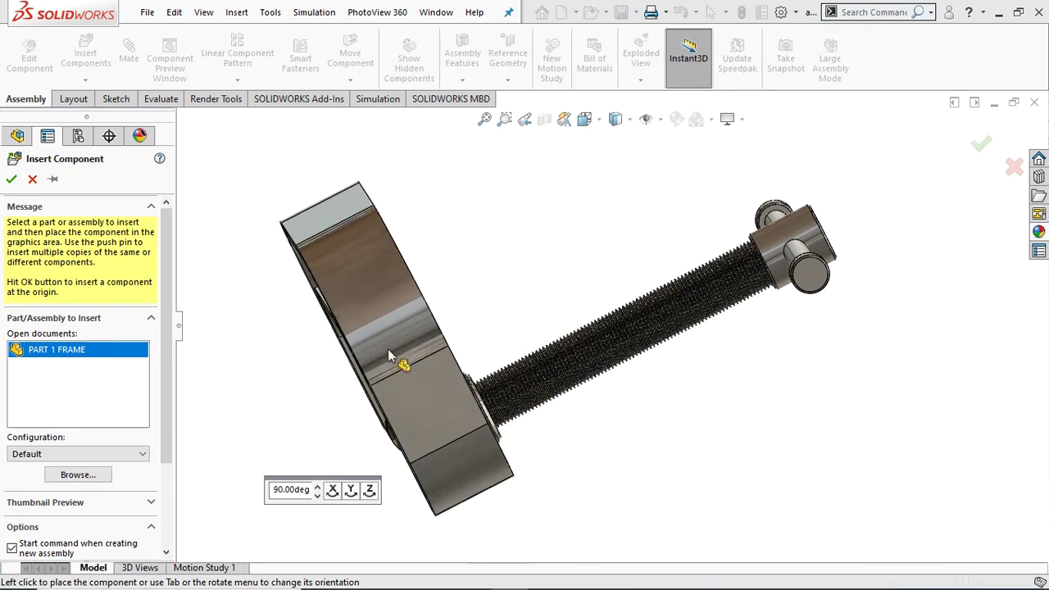
left_click(548, 321)
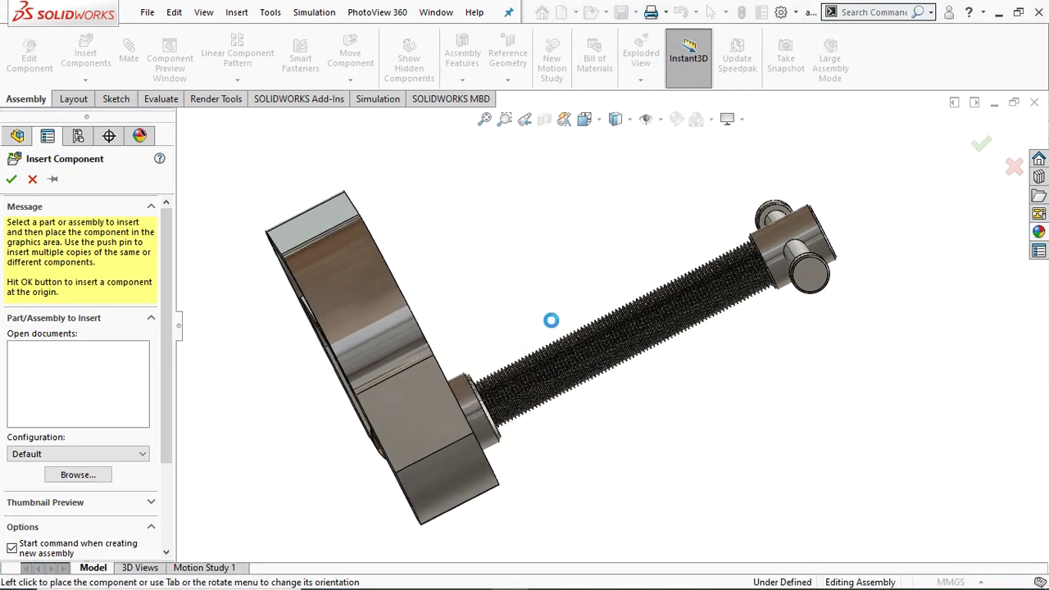
- Mate the pad's outer circular edge concentric with the edge of the frame's threaded boss, flip the alignment, and finish mating
scroll(545, 315, "up", 5)
middle_click_drag(544, 309, 623, 237)
scroll(520, 270, "down", 2)
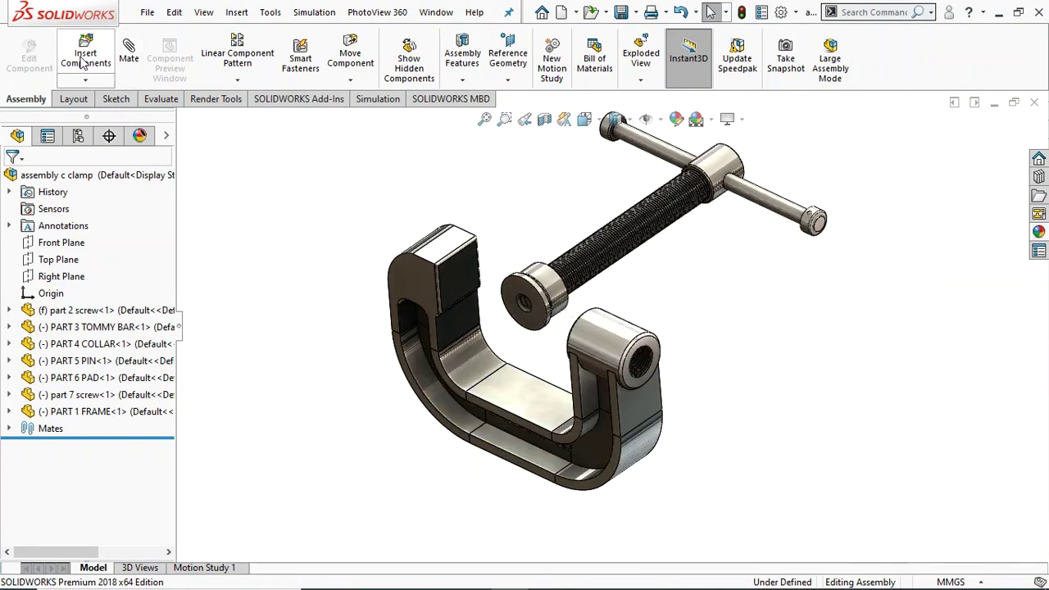
left_click(128, 51)
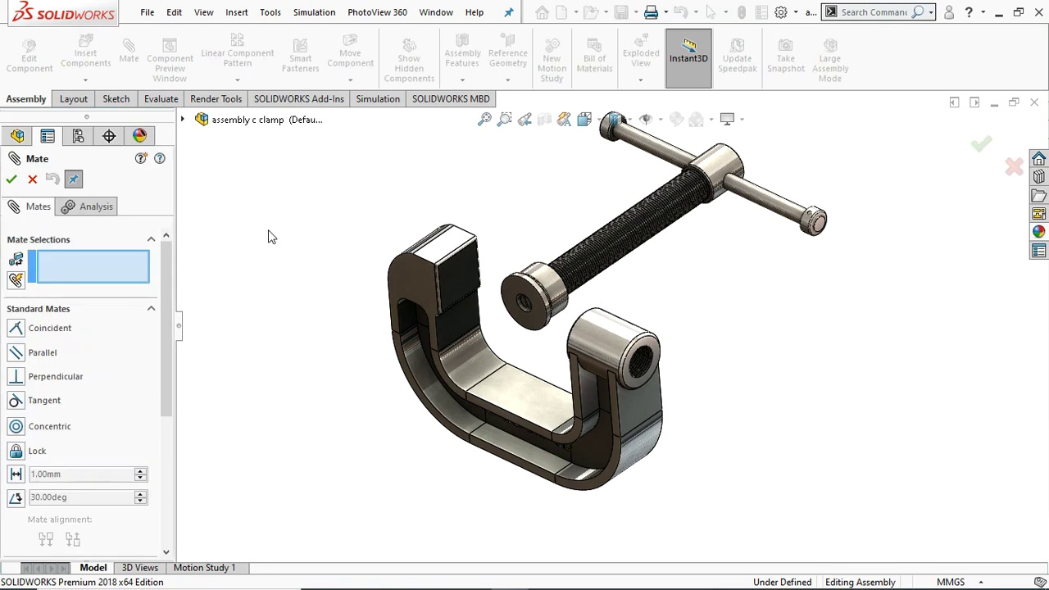
left_click(538, 299)
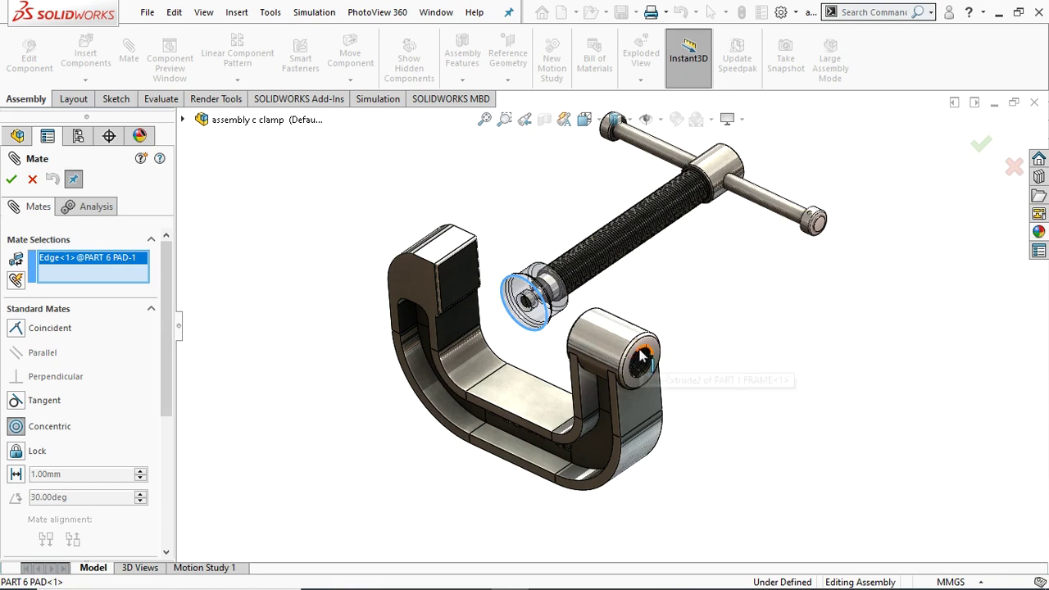
left_click(644, 354)
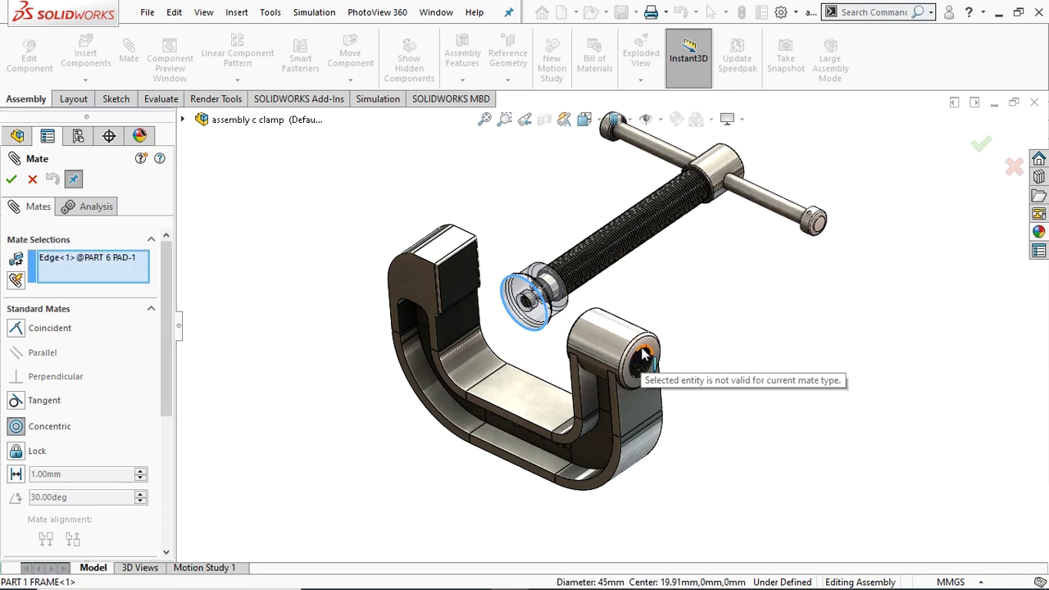
left_click(634, 371)
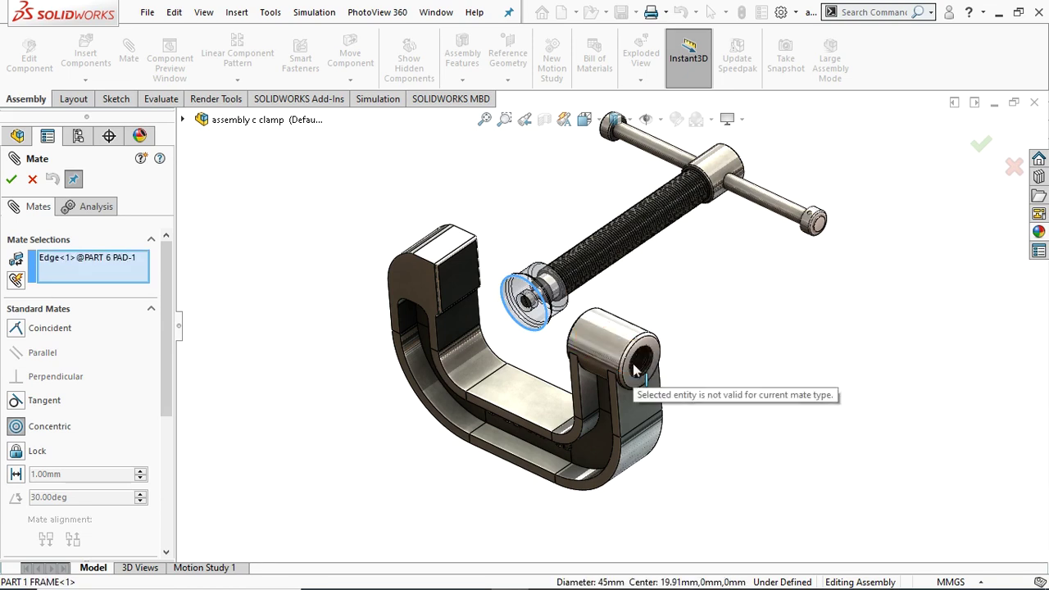
scroll(644, 364, "down", 5)
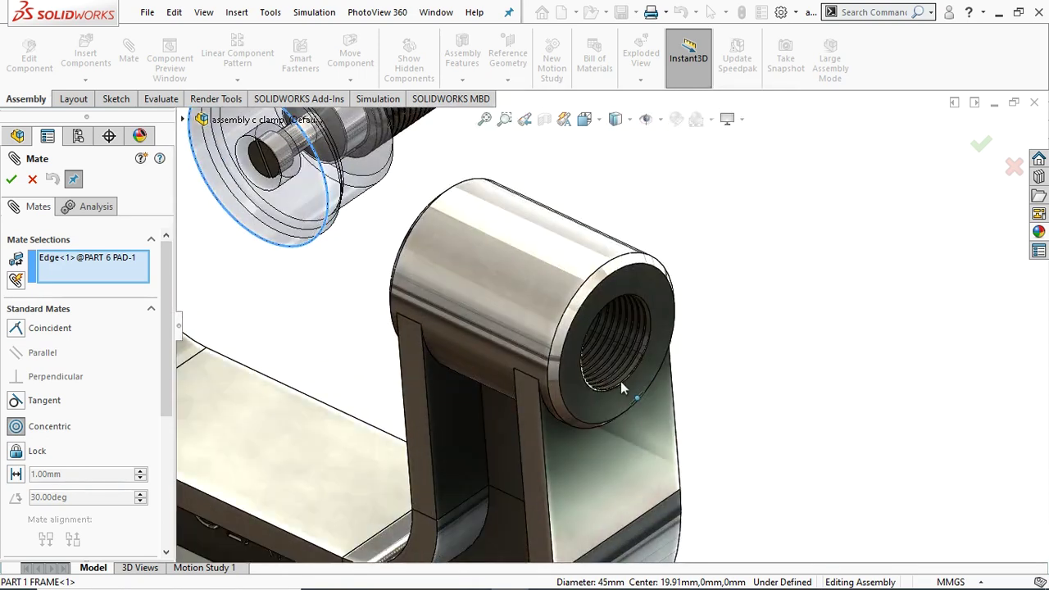
left_click(618, 422)
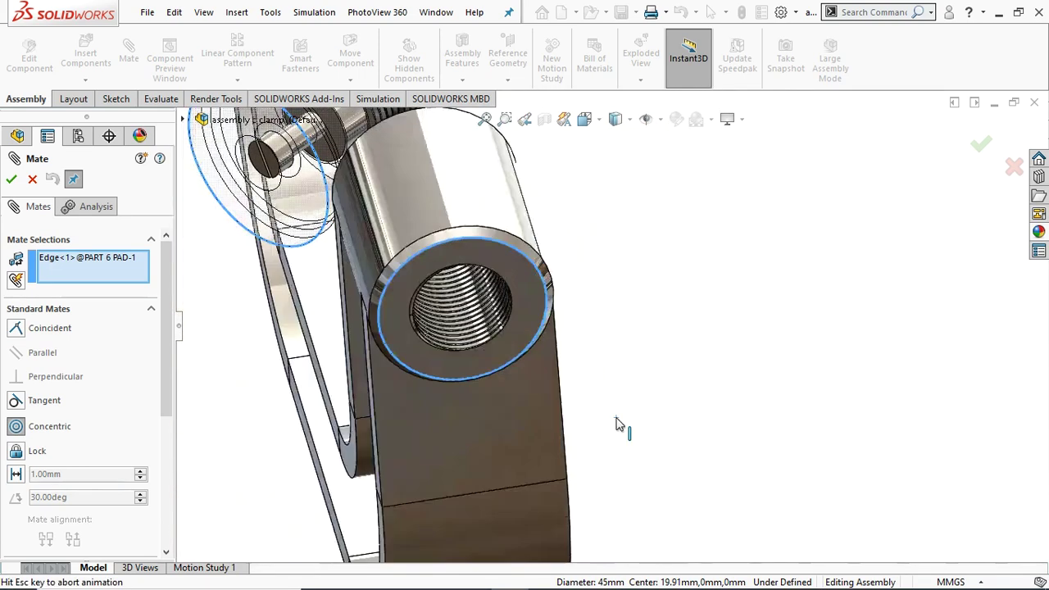
scroll(581, 290, "up", 5)
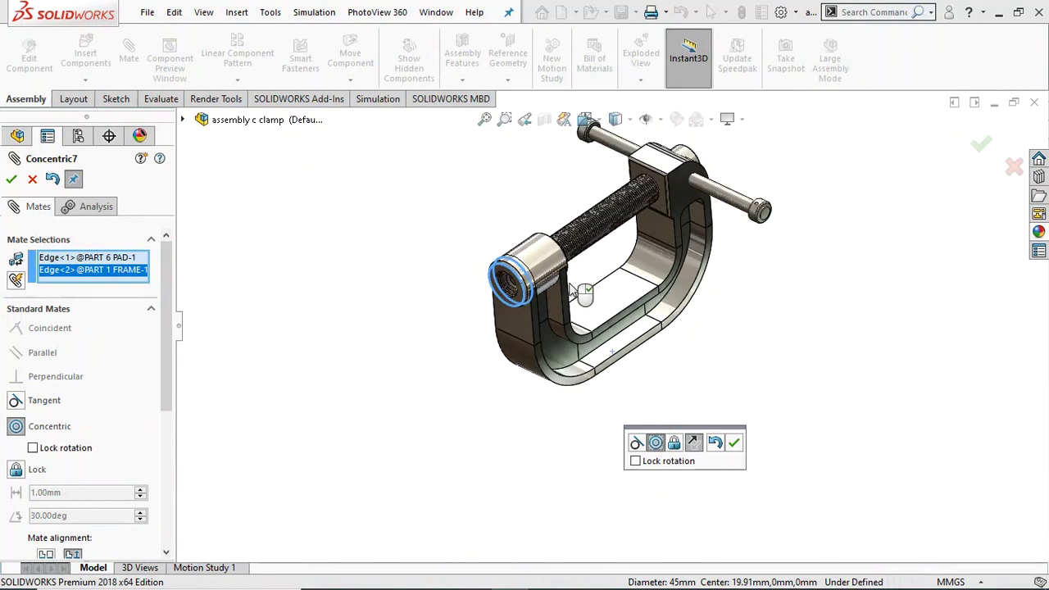
left_click(715, 443)
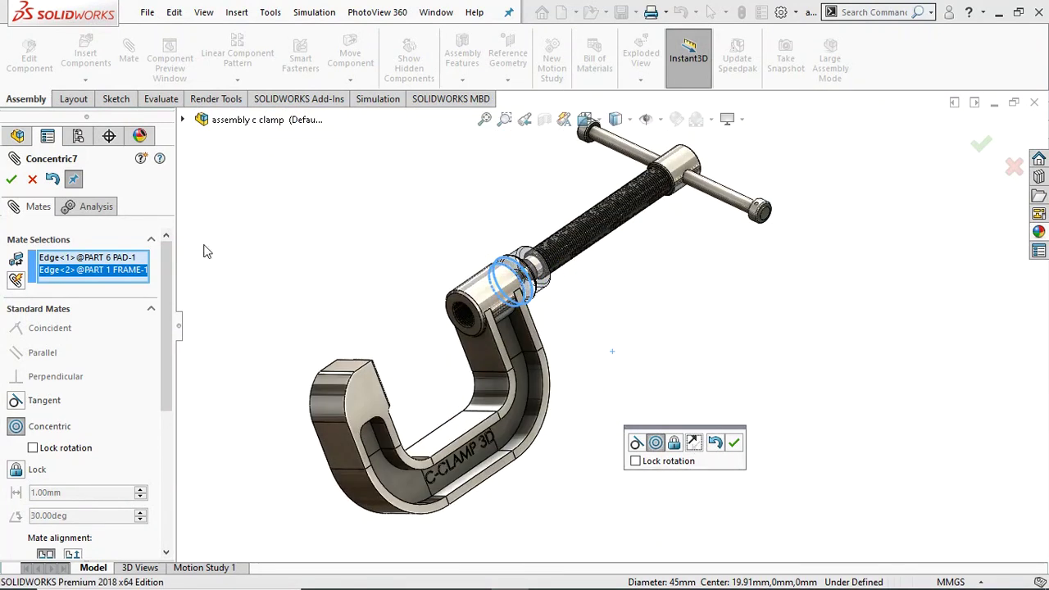
left_click(11, 179)
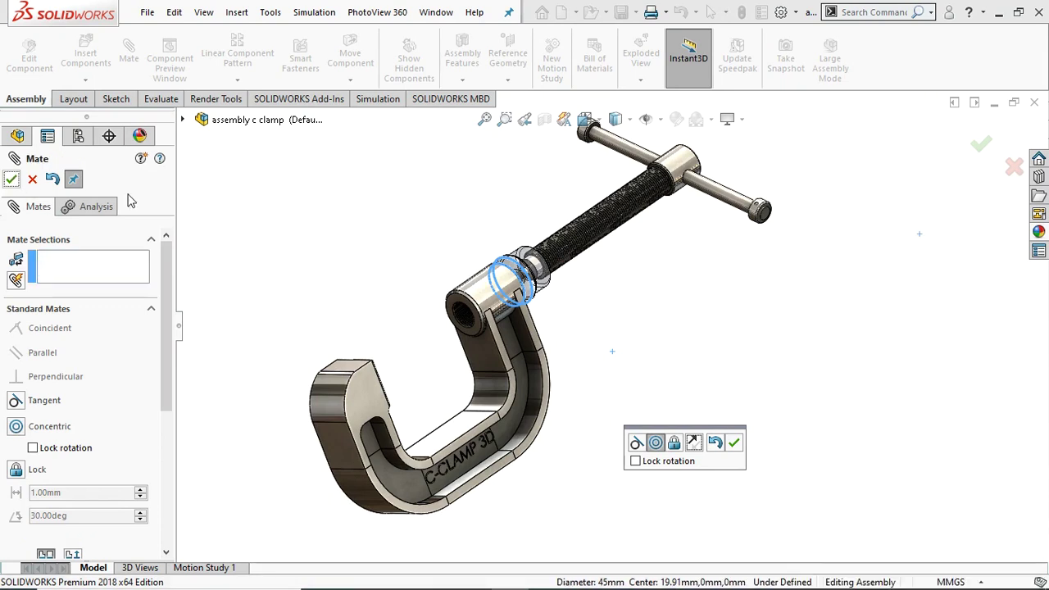
right_click(620, 216)
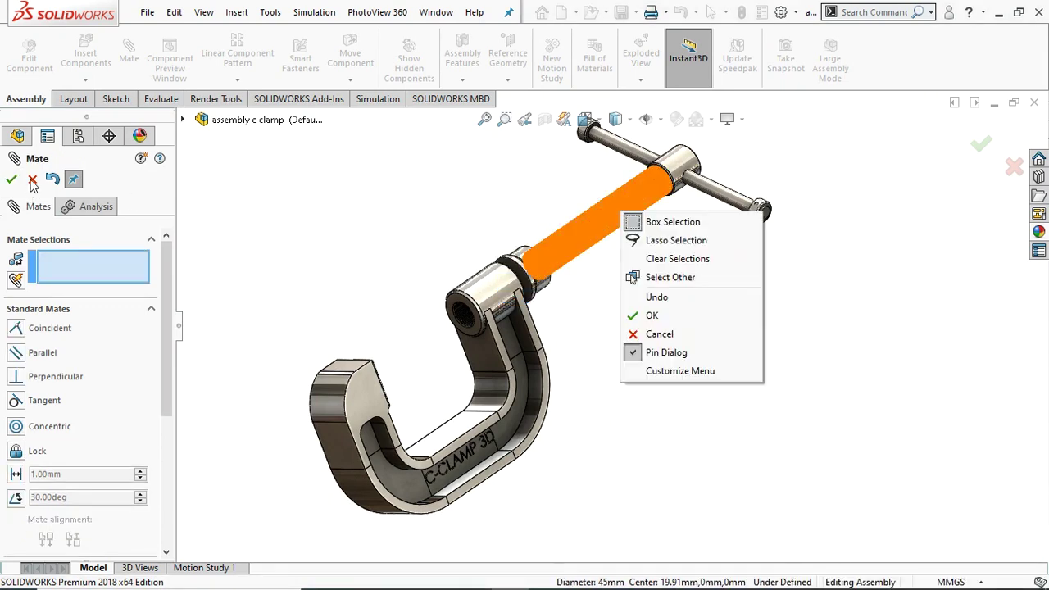
left_click(32, 182)
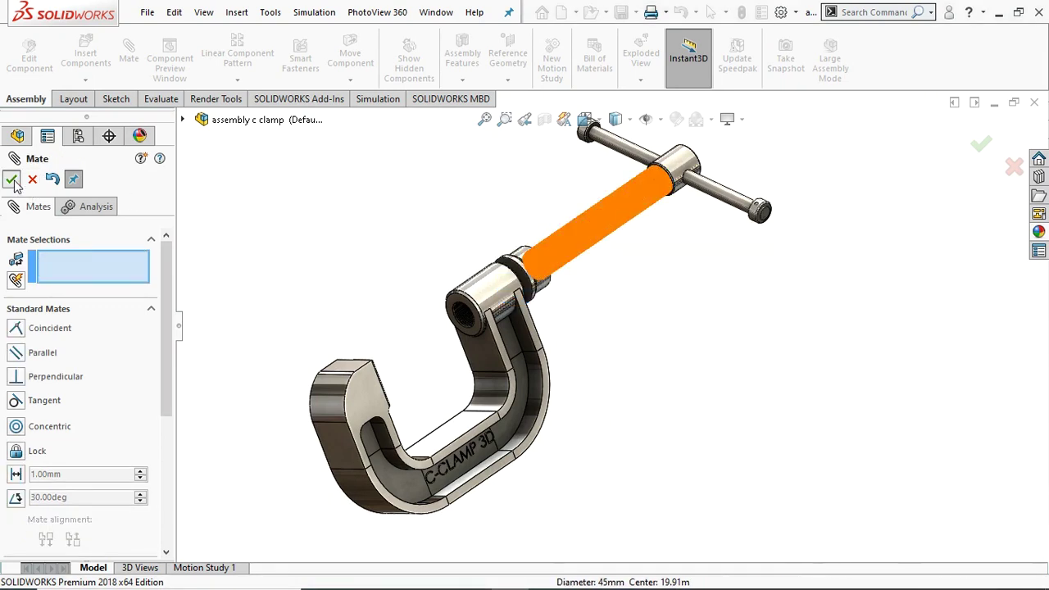
left_click(11, 179)
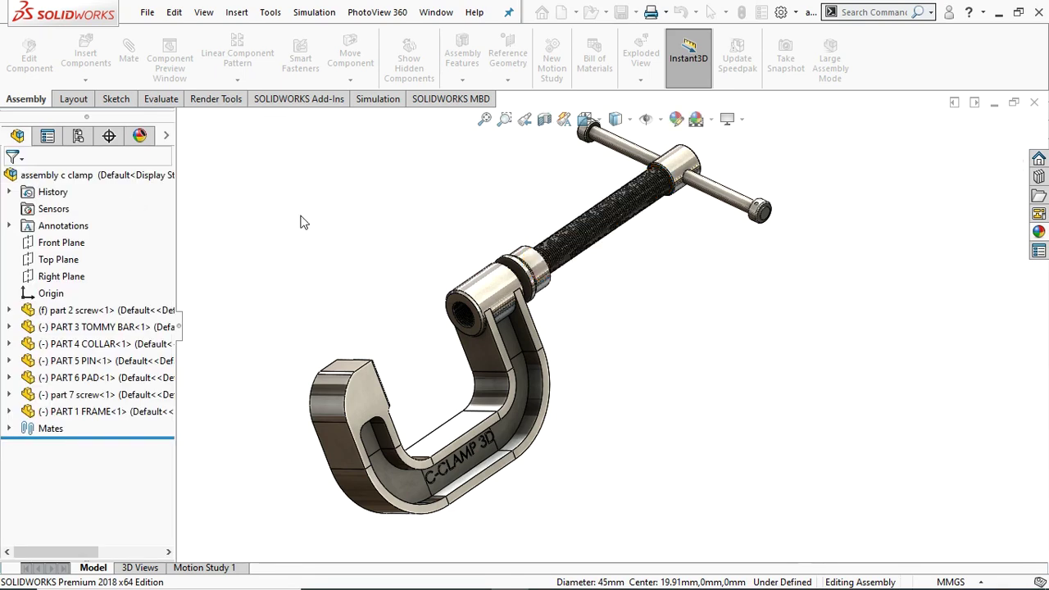
- Float the part 2 screw to release its fixed position in the assembly
left_click(587, 230)
right_click(587, 231)
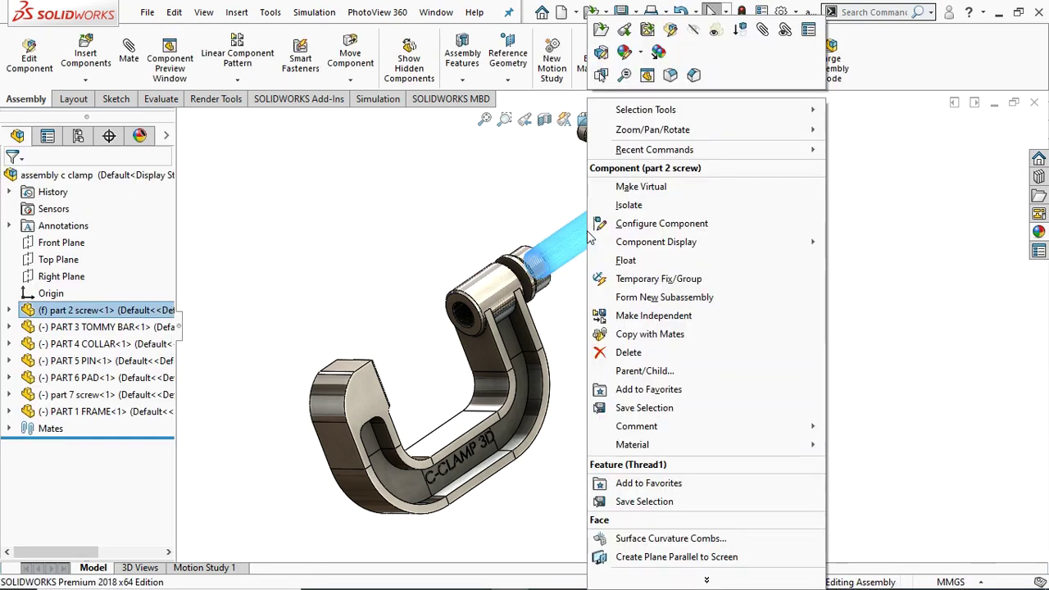
left_click(623, 261)
scroll(637, 262, "up", 5)
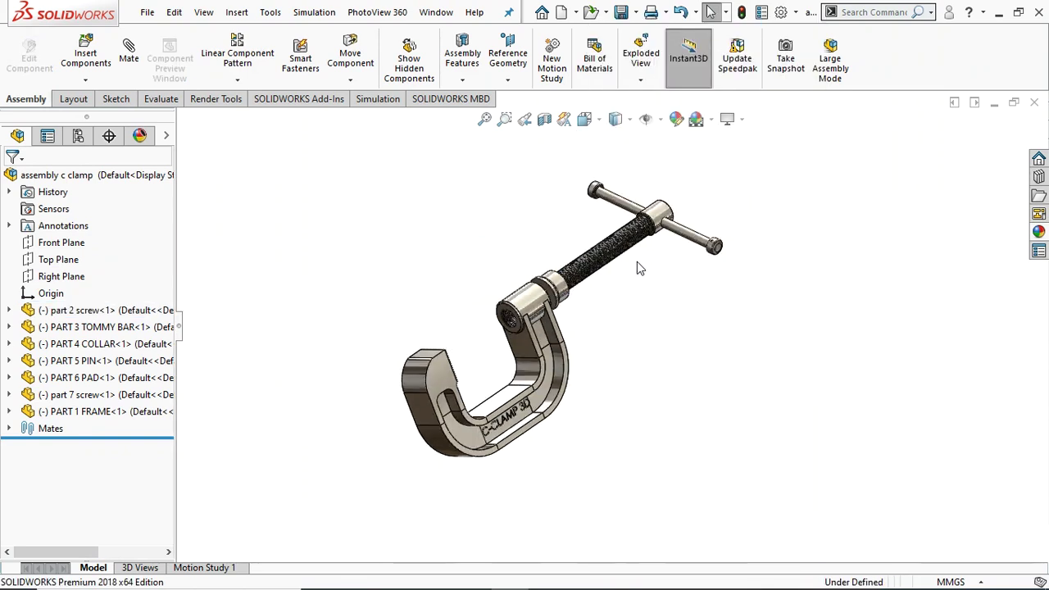
middle_click_drag(637, 262, 600, 309)
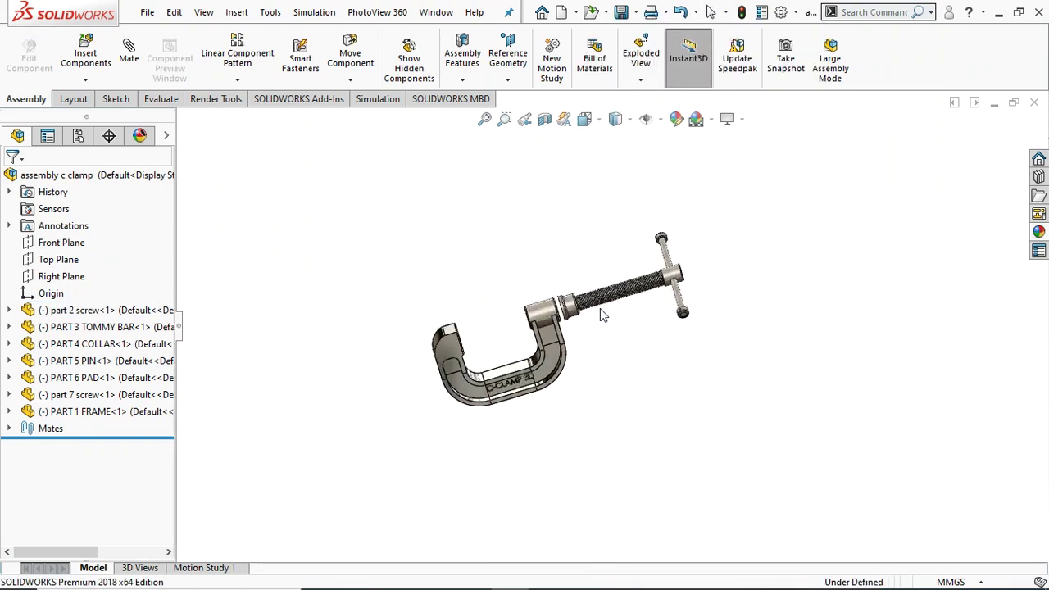
scroll(594, 299, "down", 3)
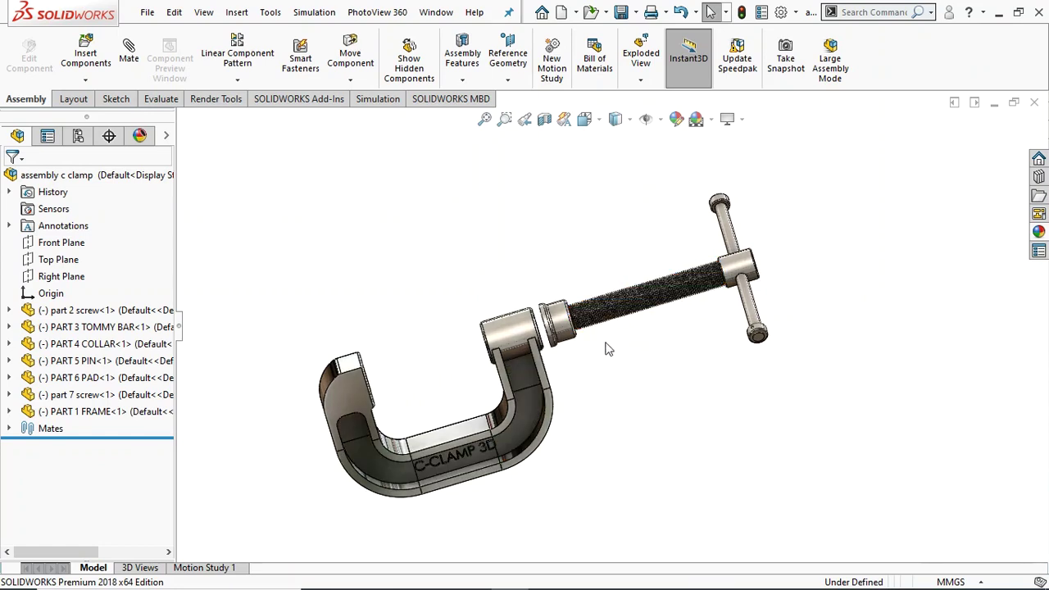
scroll(588, 344, "up", 2)
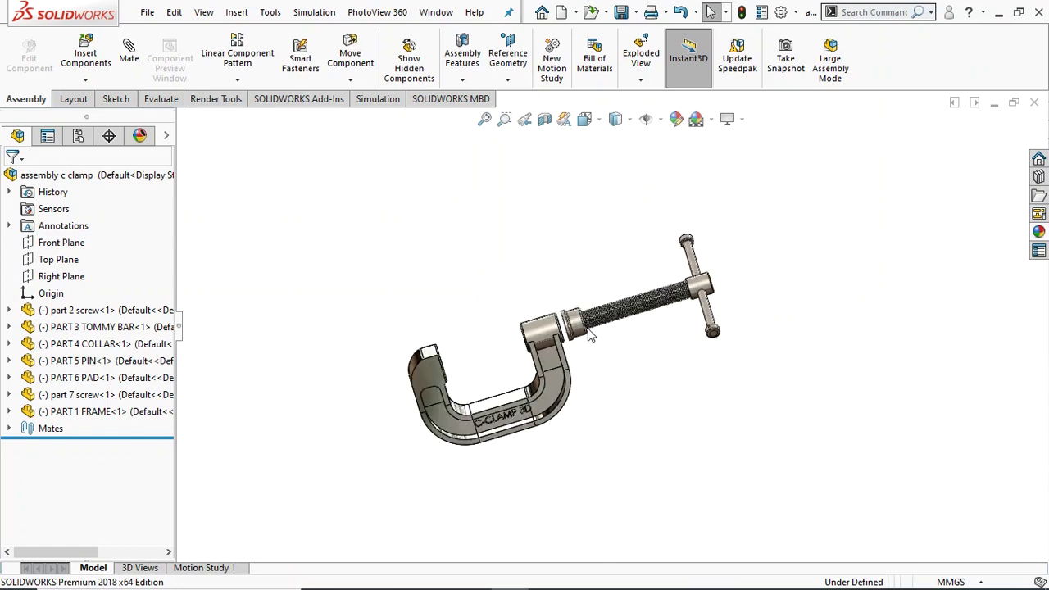
scroll(520, 345, "down", 4)
- Move the screw assembly relative to the frame to test its motion, leaving the pad clear of the threaded boss
middle_click_drag(519, 344, 656, 295)
left_click(843, 242)
left_click_drag(786, 267, 643, 383)
middle_click_drag(643, 383, 484, 343)
scroll(533, 353, "down", 3)
left_click(738, 357)
left_click_drag(738, 358, 728, 410)
scroll(728, 410, "up", 3)
left_click_drag(695, 351, 785, 365)
scroll(663, 360, "down", 5)
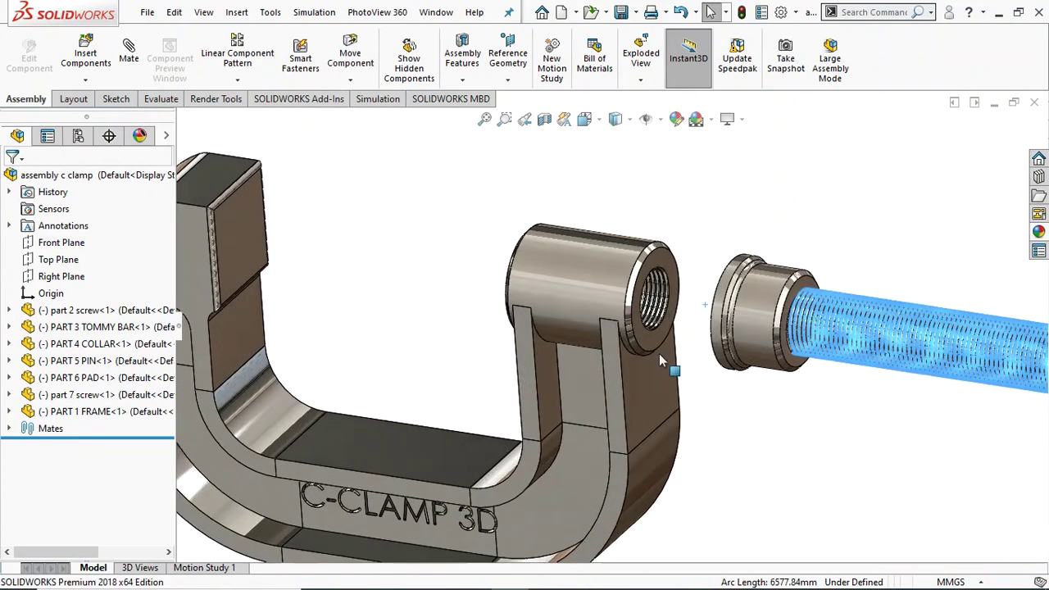
- View the assembly normal to the frame's flat web face below the threaded boss
middle_click_drag(849, 426, 846, 348)
middle_click_drag(792, 425, 806, 370)
scroll(785, 365, "down", 3)
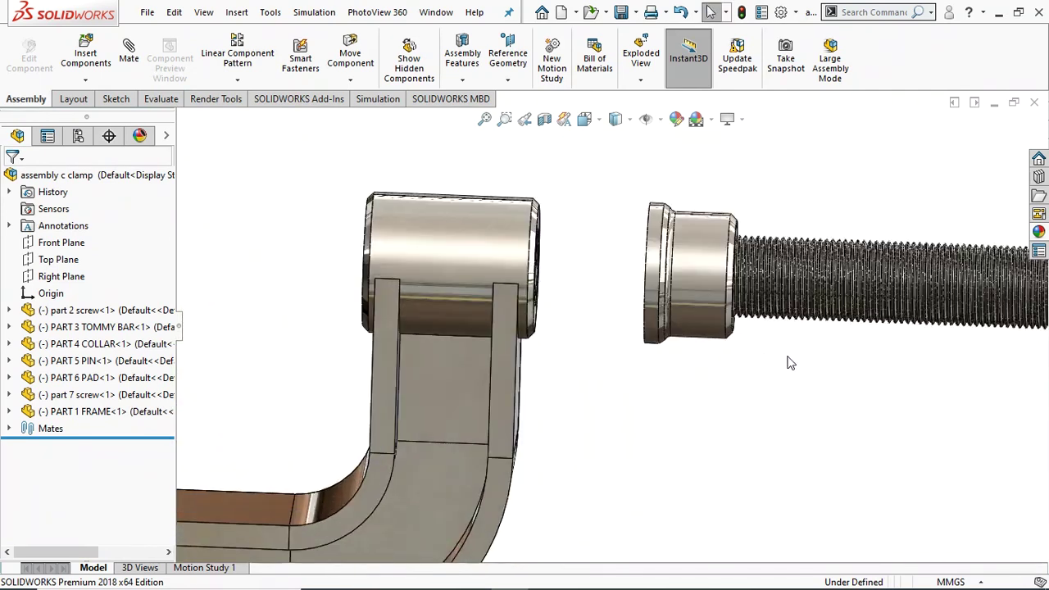
scroll(781, 353, "down", 2)
left_click(358, 409)
left_click(365, 377)
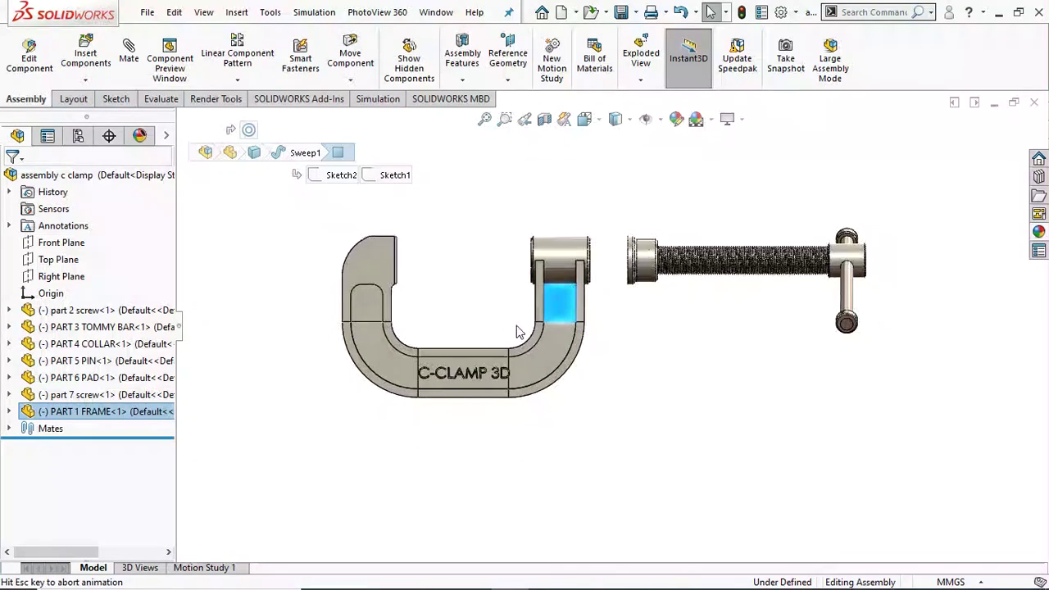
scroll(623, 260, "down", 4)
scroll(759, 290, "down", 5)
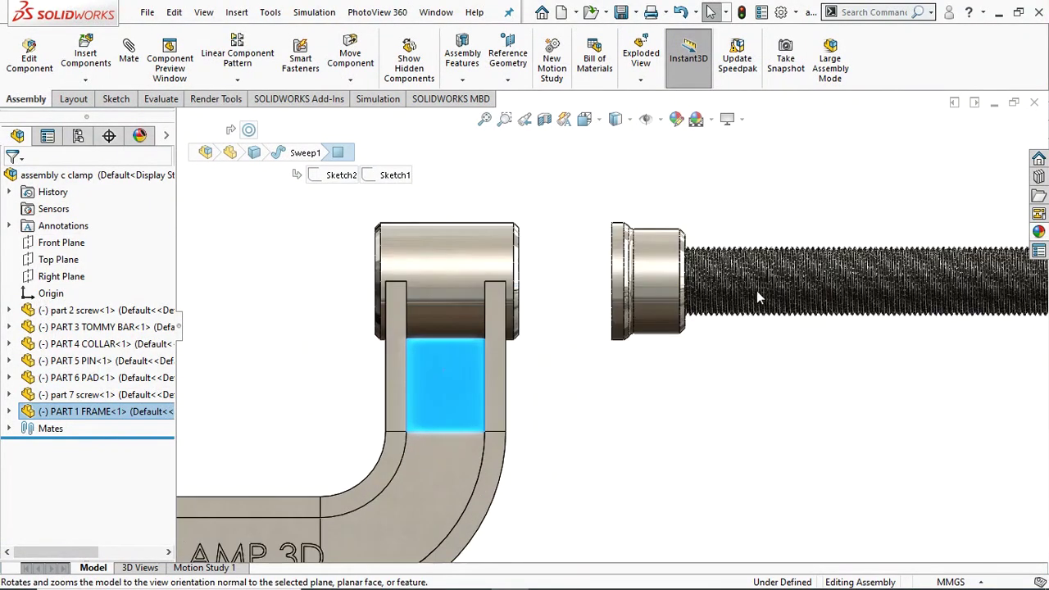
- Slide the pad with the screw closer to the frame's threaded boss
left_click(574, 293)
left_click_drag(559, 293, 504, 291)
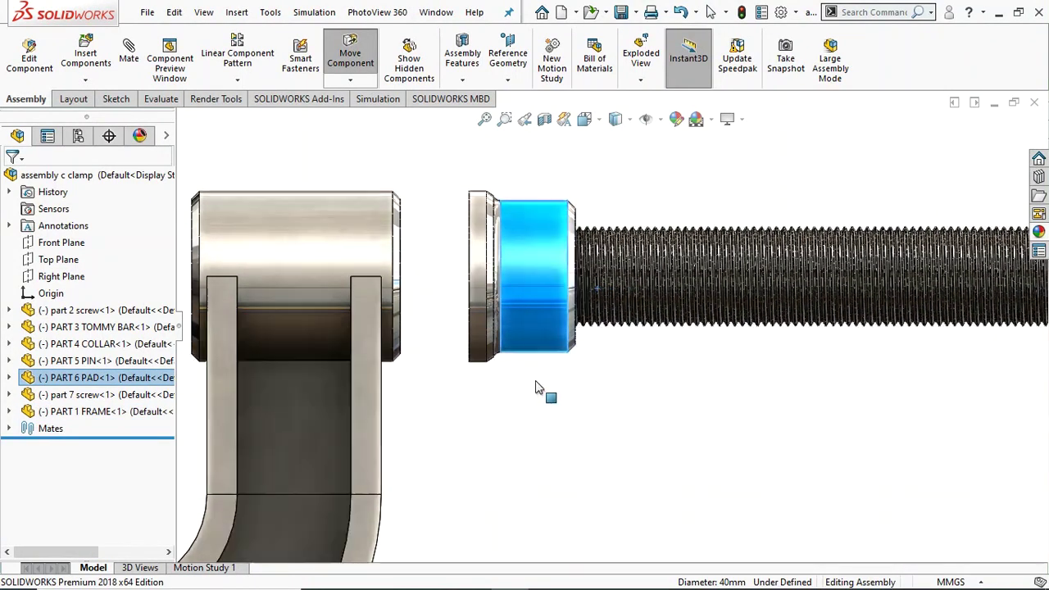
middle_click_drag(539, 391, 504, 375)
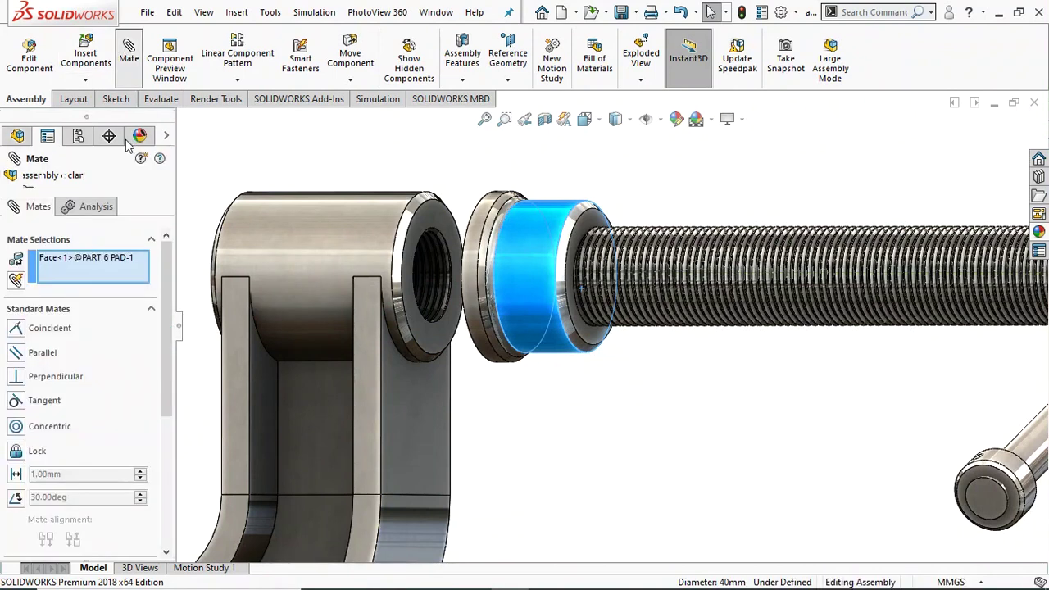
- Clear the pad face from the mate selections and choose the mechanical Screw mate
scroll(163, 438, "down", 3)
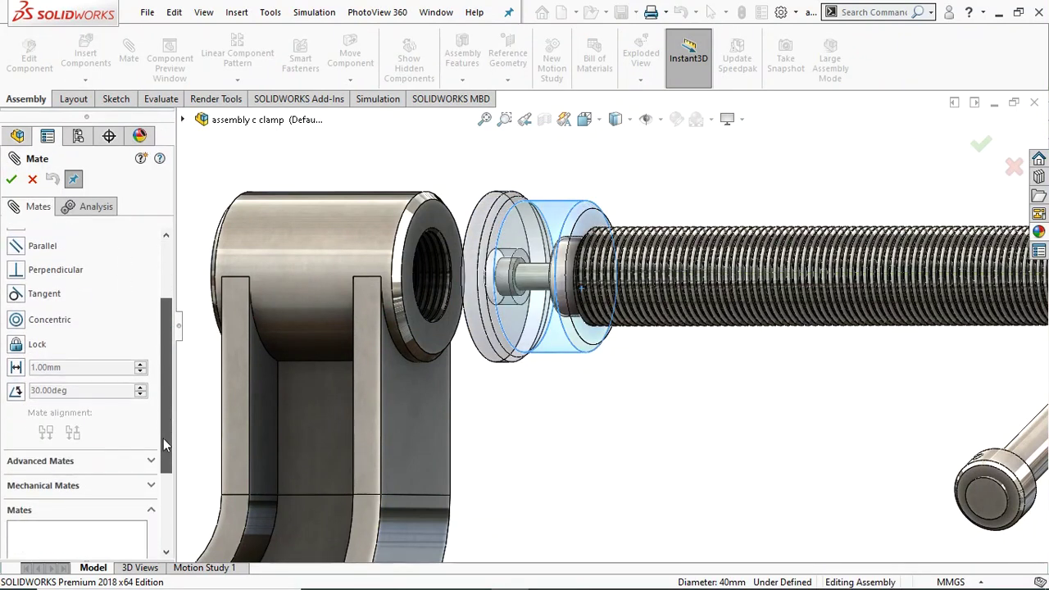
scroll(163, 426, "up", 3)
right_click(89, 264)
left_click(107, 273)
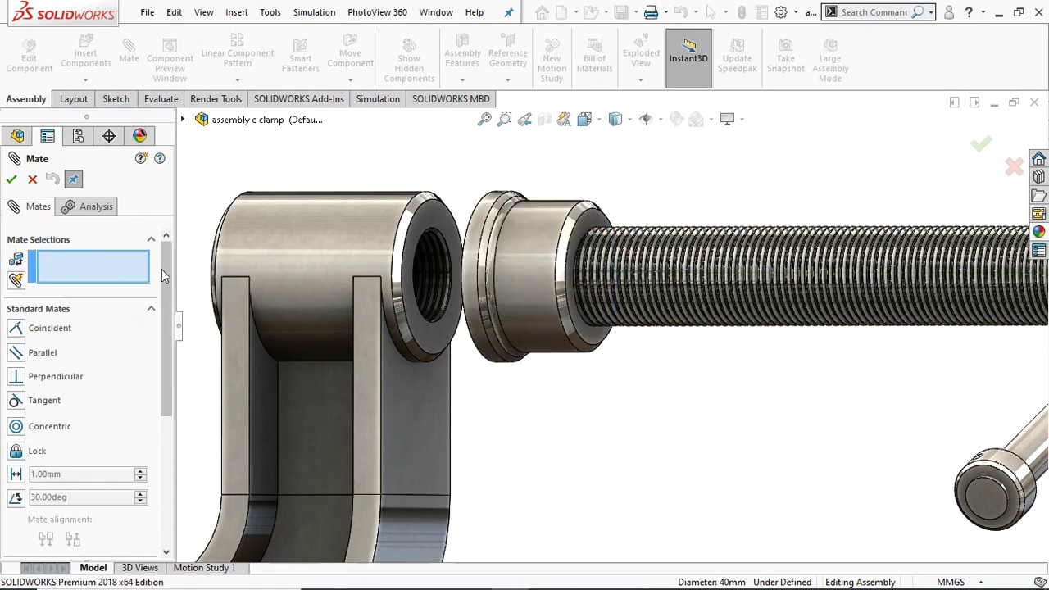
scroll(104, 456, "down", 4)
left_click(51, 441)
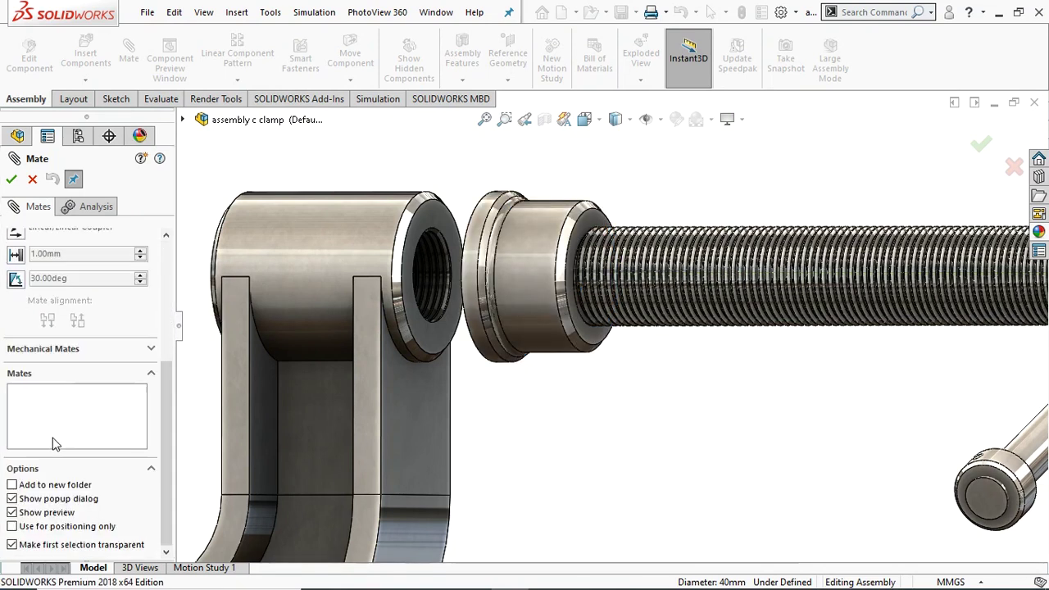
left_click_drag(171, 390, 164, 261)
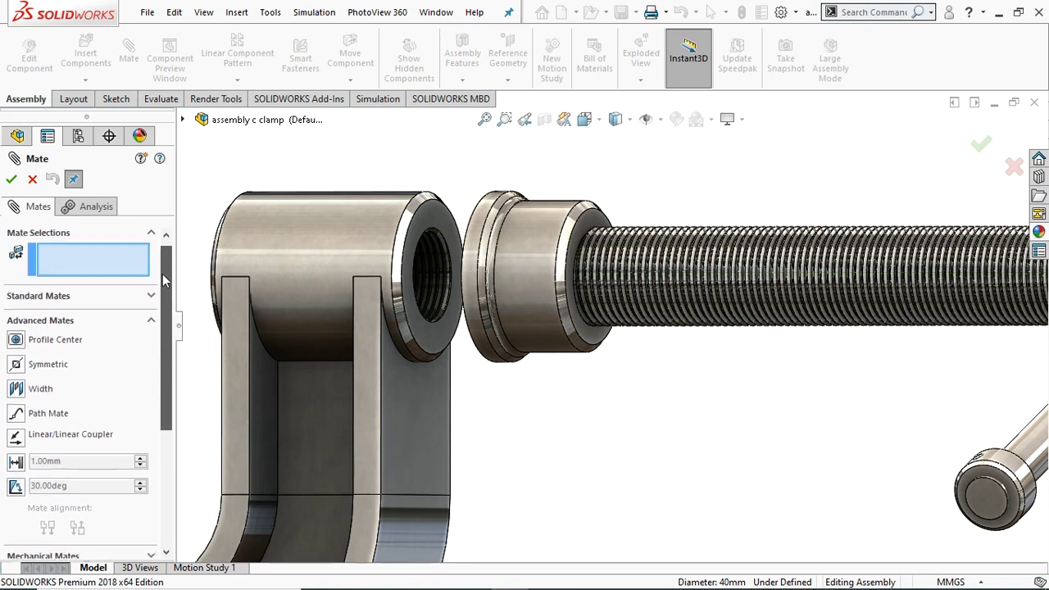
left_click(40, 308)
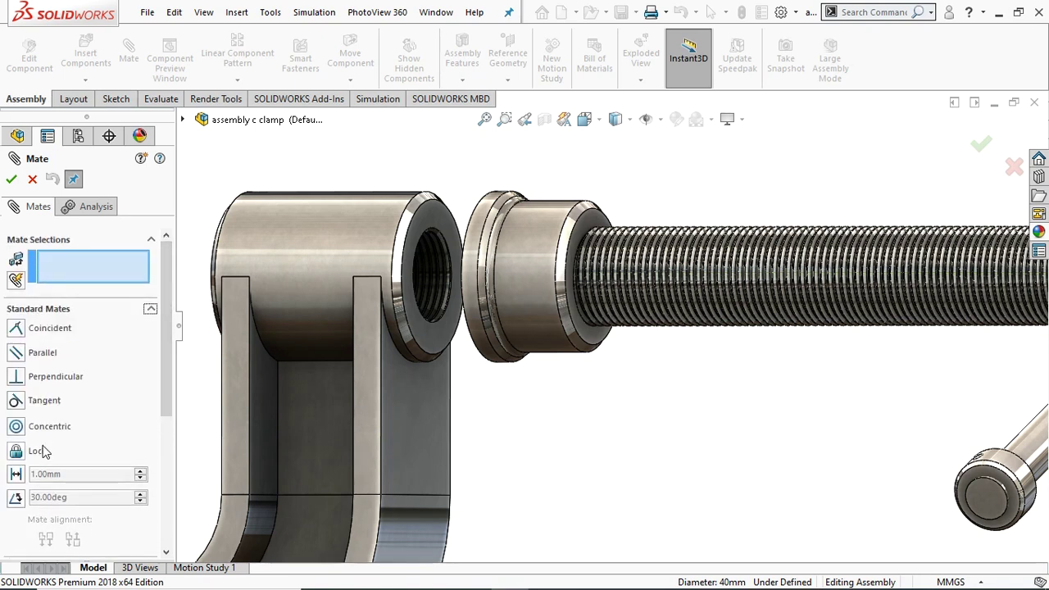
left_click_drag(158, 343, 159, 450)
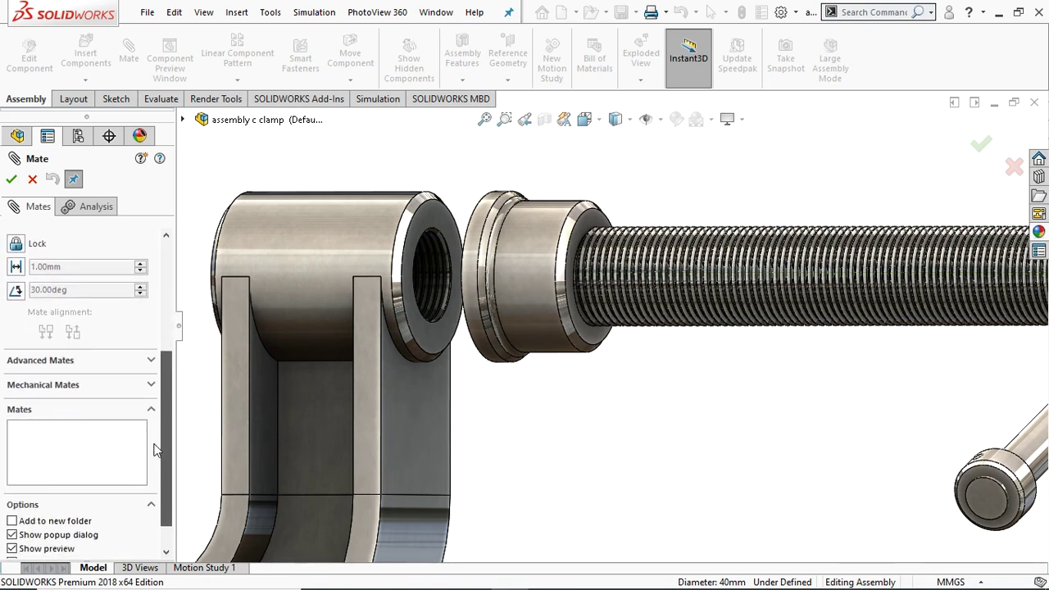
left_click(47, 386)
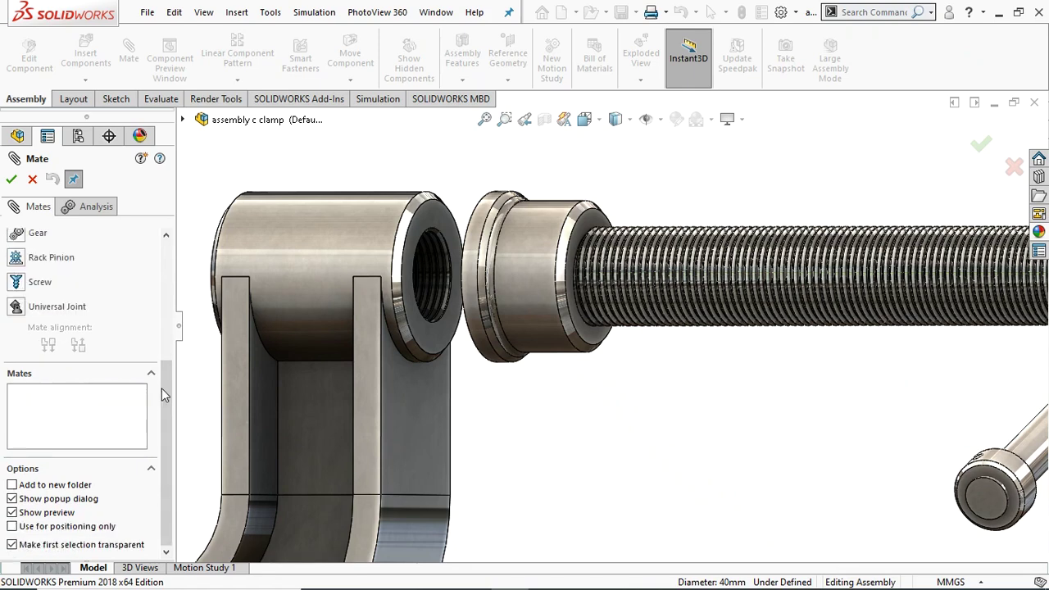
left_click(35, 283)
- Select the cylindrical face between the thread grooves inside the frame's boss as the first Screw mate reference
left_click(393, 287)
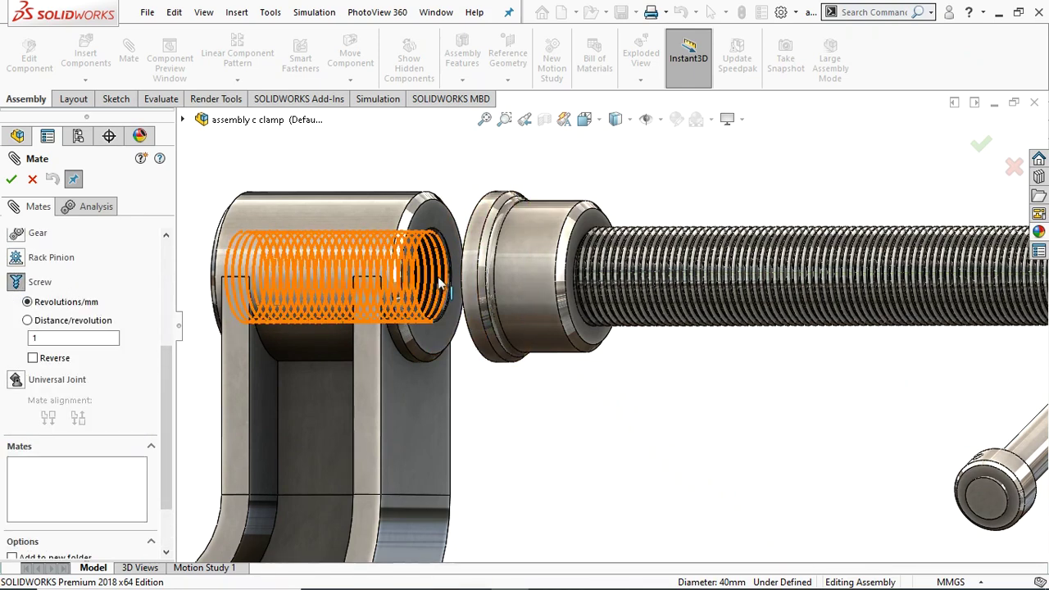
scroll(373, 262, "down", 5)
scroll(631, 566, "down", 2)
scroll(464, 327, "down", 4)
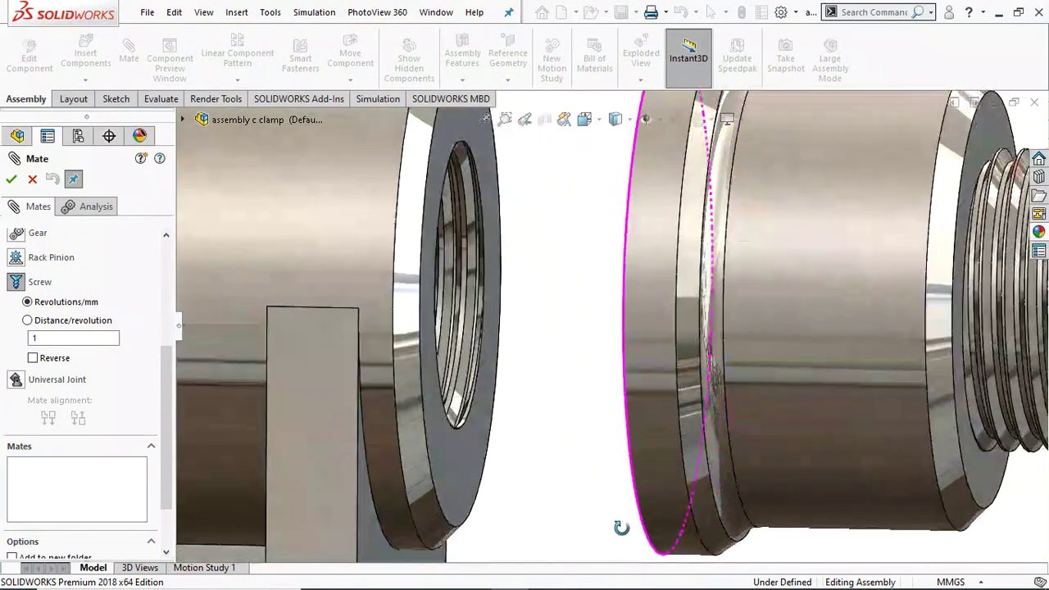
scroll(466, 328, "down", 2)
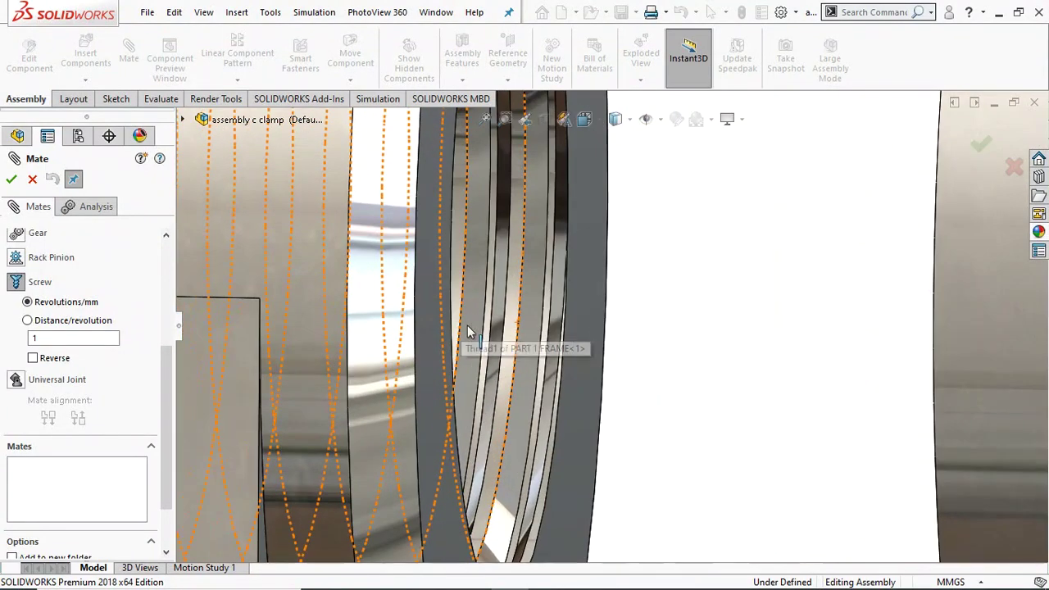
left_click(531, 317)
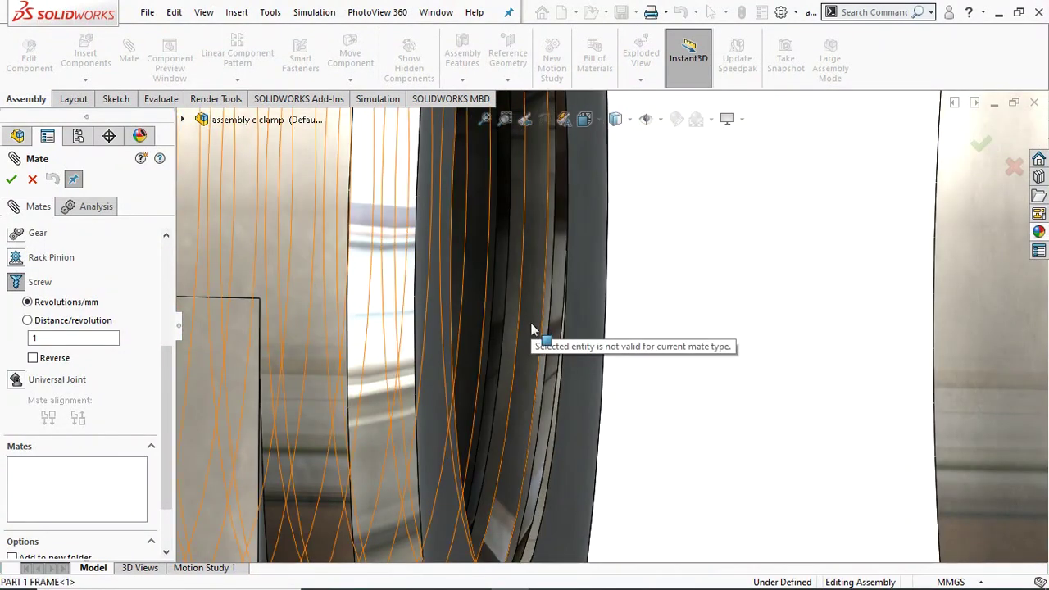
left_click(497, 326)
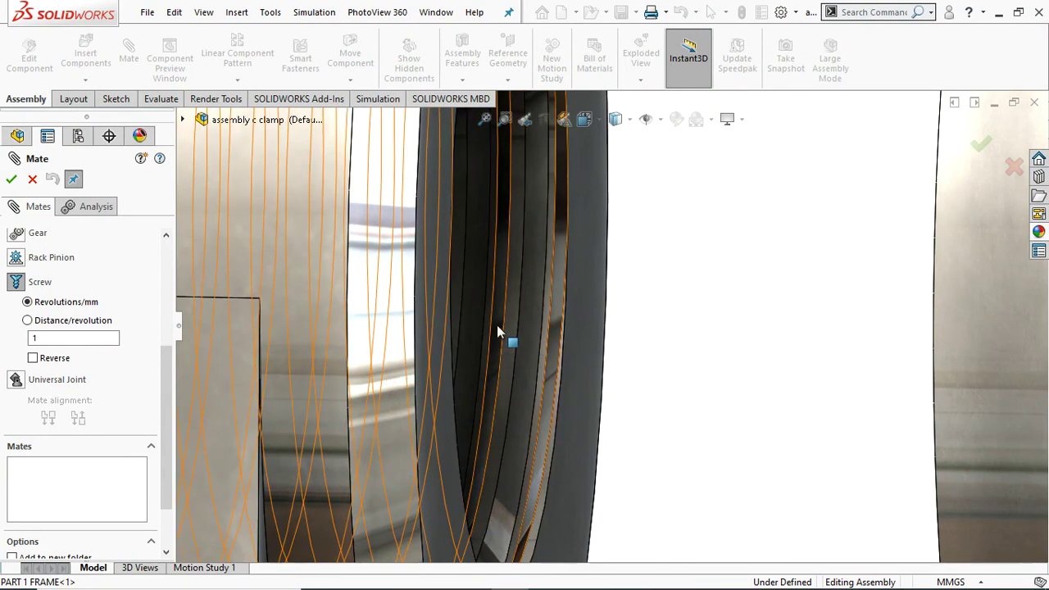
scroll(498, 332, "down", 3)
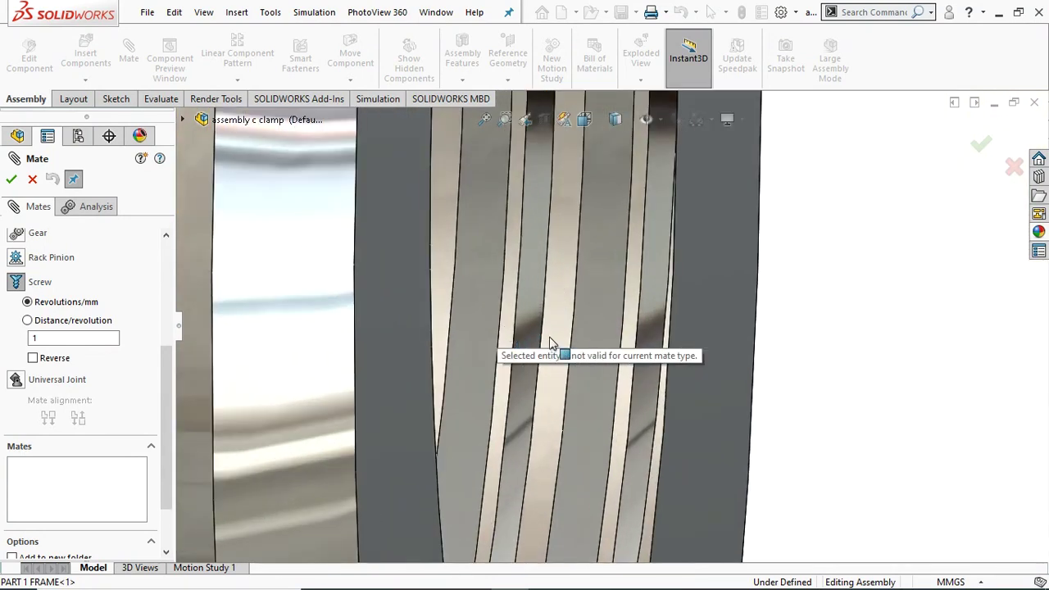
scroll(555, 349, "up", 5)
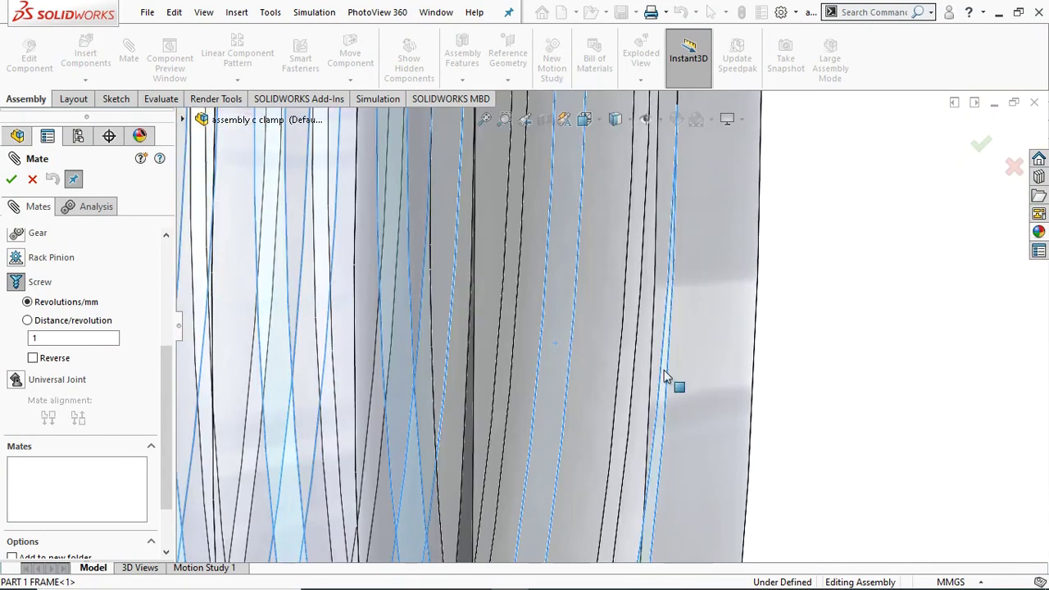
scroll(712, 349, "up", 3)
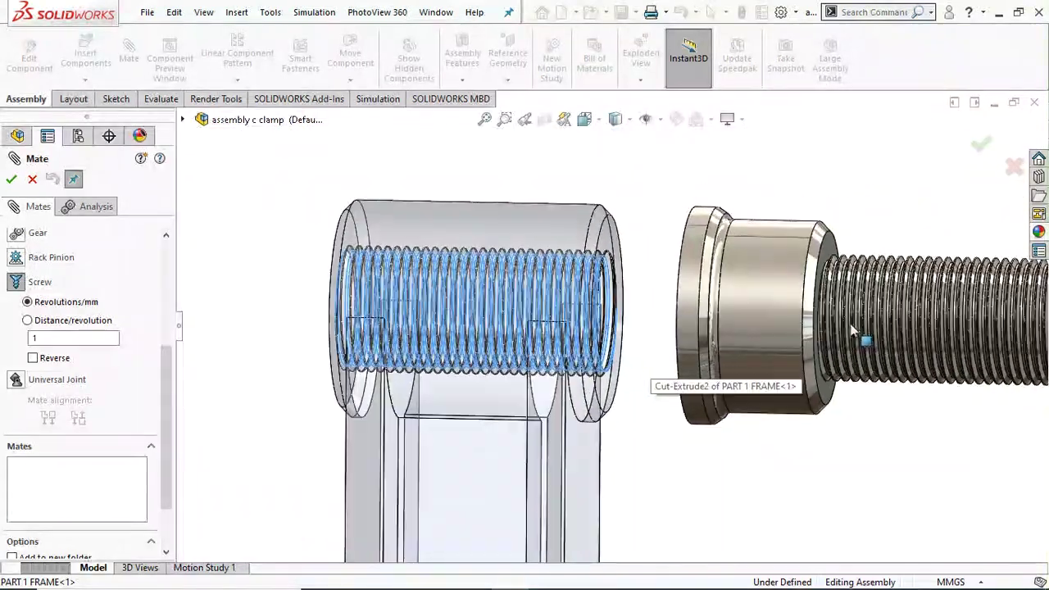
- Select the part 2 screw's cylindrical thread face as the second reference and apply the Screw mate at 1 revolution/mm with Reverse on
scroll(820, 332, "down", 4)
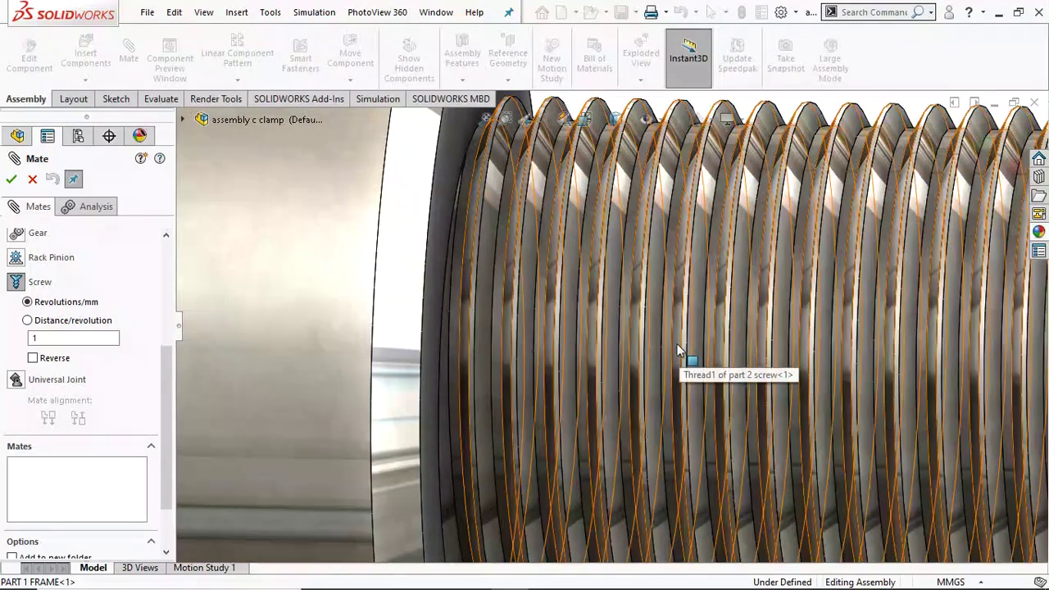
left_click(678, 350)
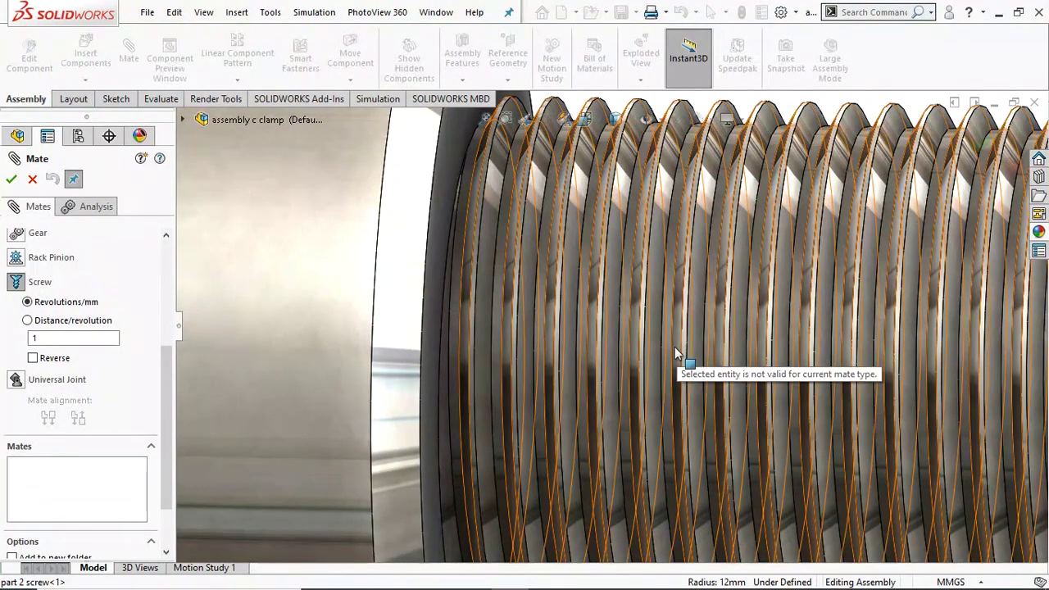
scroll(675, 349, "down", 4)
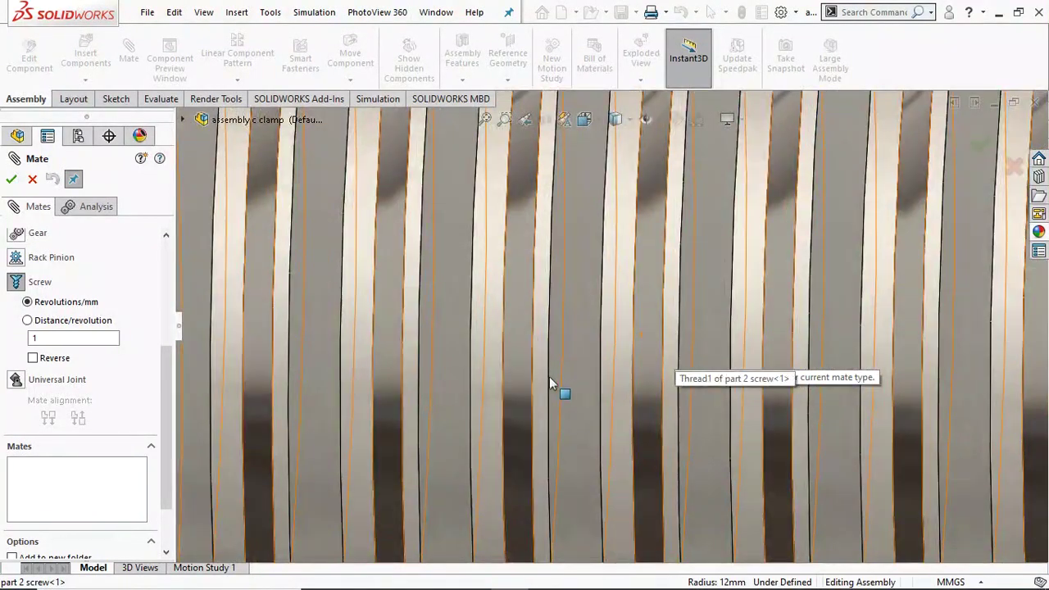
scroll(549, 383, "down", 2)
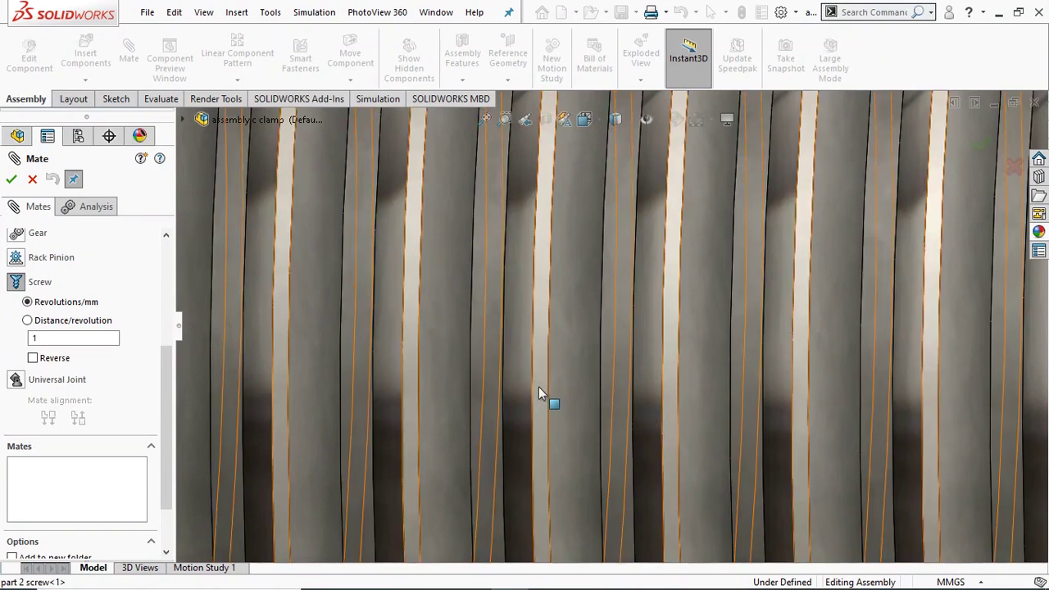
left_click(539, 393)
left_click(542, 394)
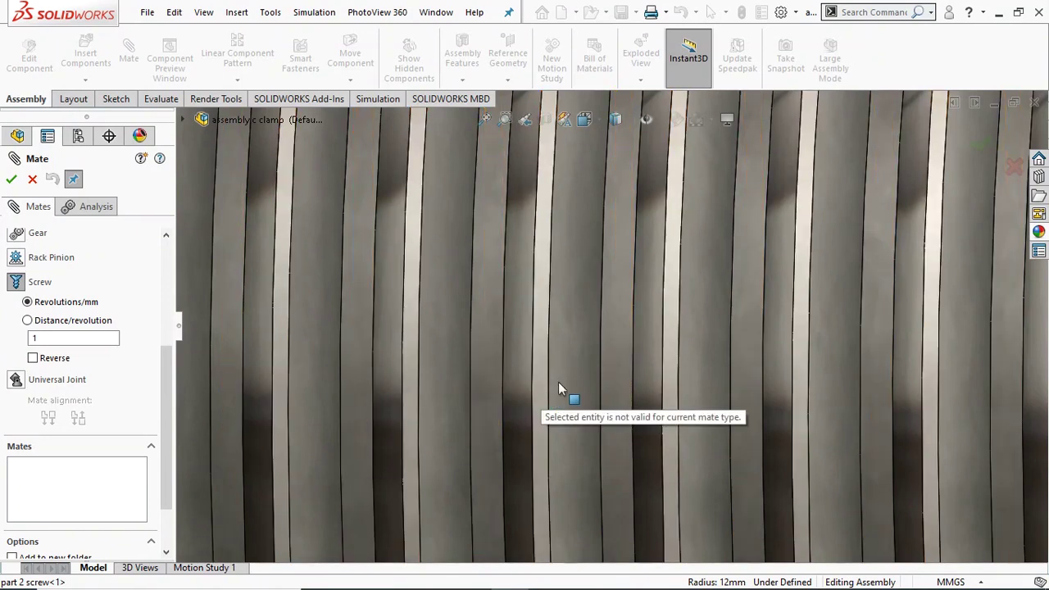
left_click(574, 384)
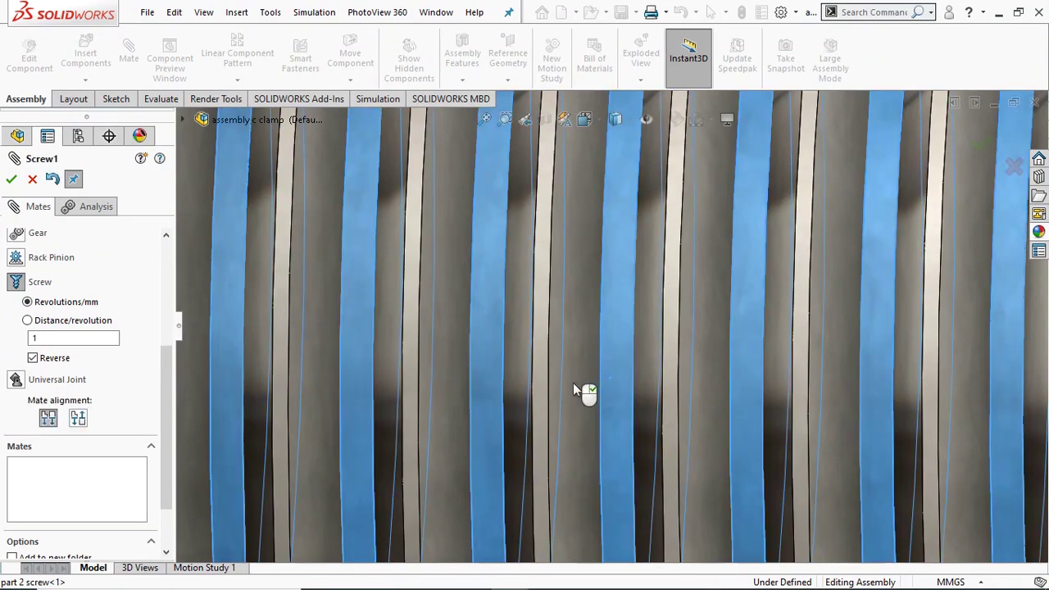
scroll(593, 385, "up", 5)
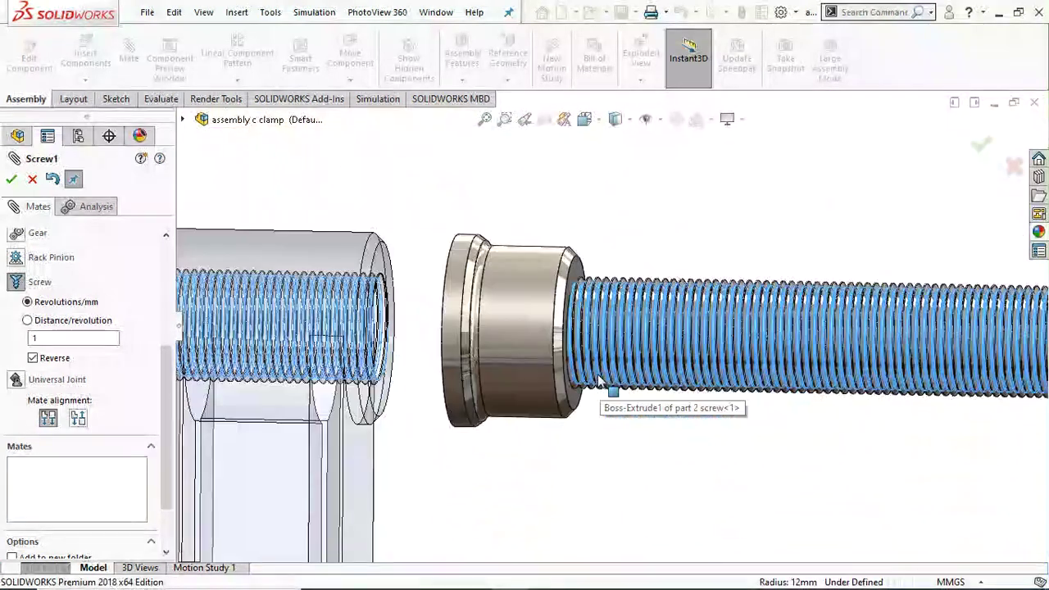
scroll(598, 381, "up", 2)
left_click(11, 178)
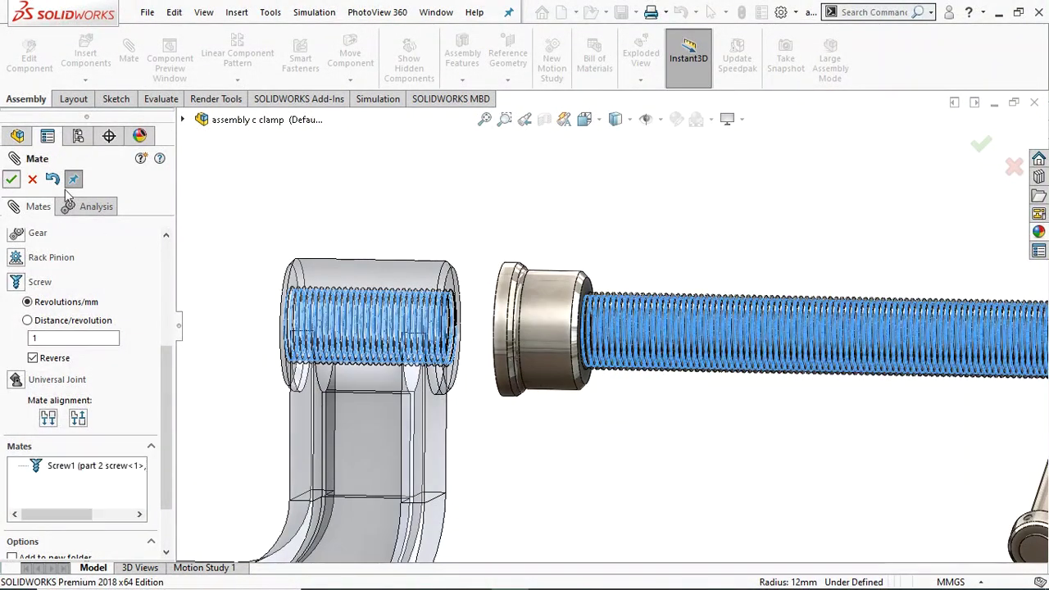
scroll(482, 272, "up", 6)
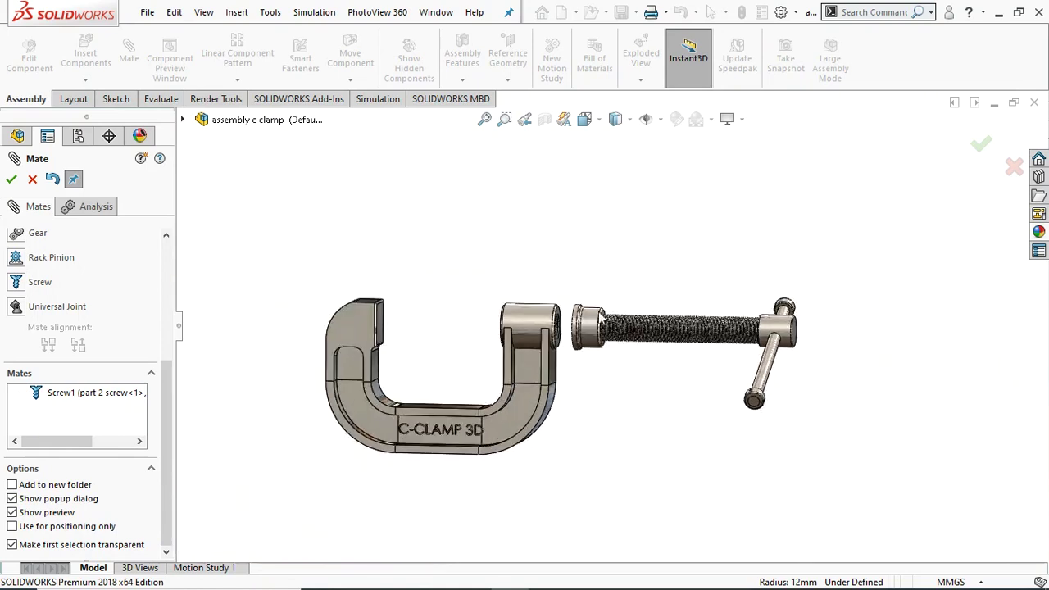
- Accept the applied Screw mate and close the Mate command
mouse_move(527, 328)
left_mouse_down()
mouse_move(471, 347)
mouse_move(534, 347)
left_mouse_up()
middle_click_drag(528, 353, 449, 213)
scroll(524, 207, "up", 3)
middle_click_drag(572, 245, 547, 300)
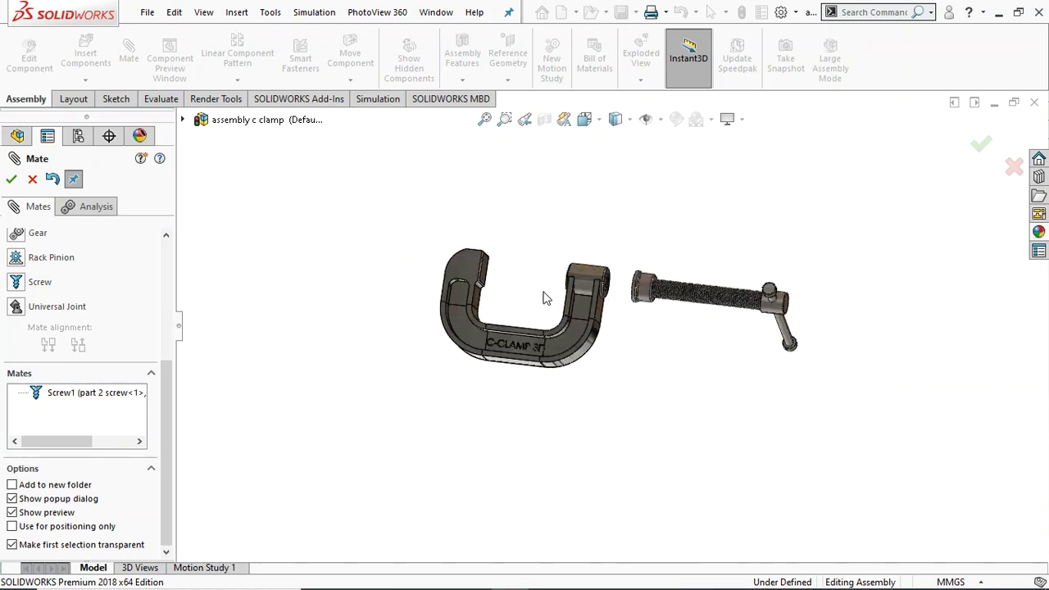
scroll(547, 299, "down", 2)
right_click(599, 320)
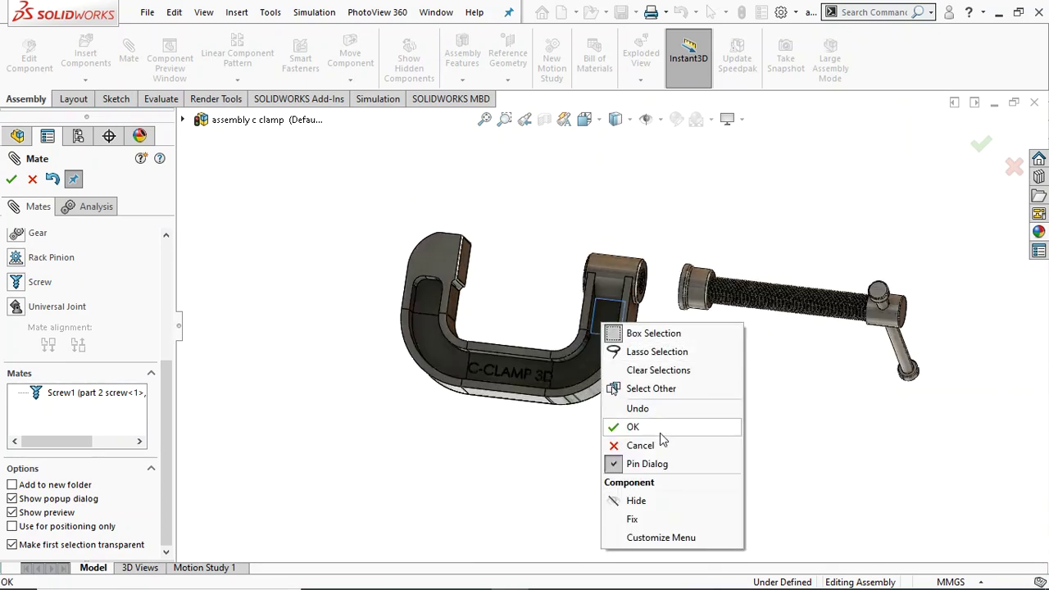
left_click(12, 182)
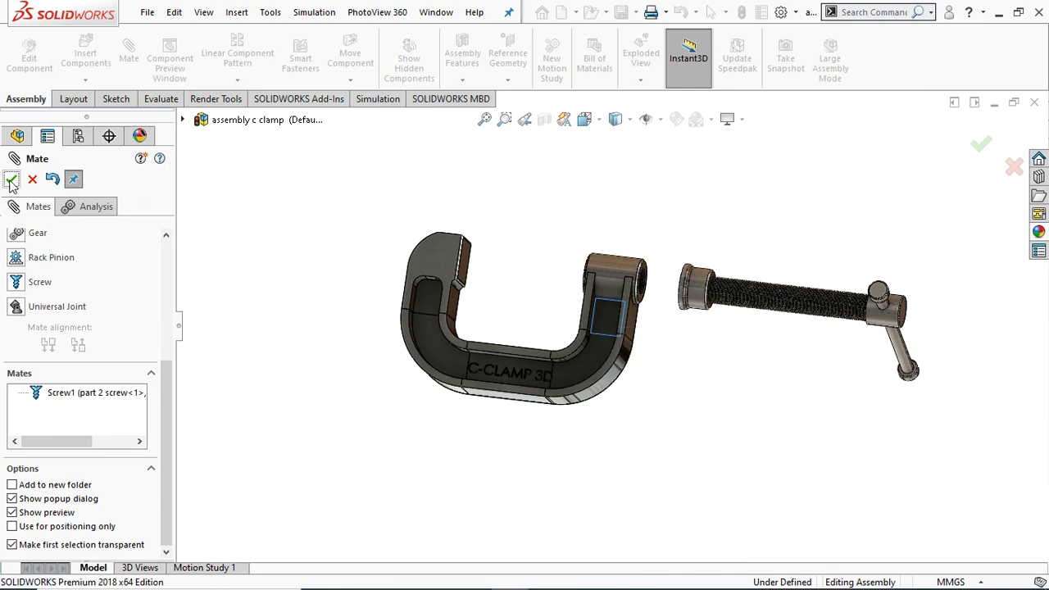
right_click(440, 256)
left_click(449, 265)
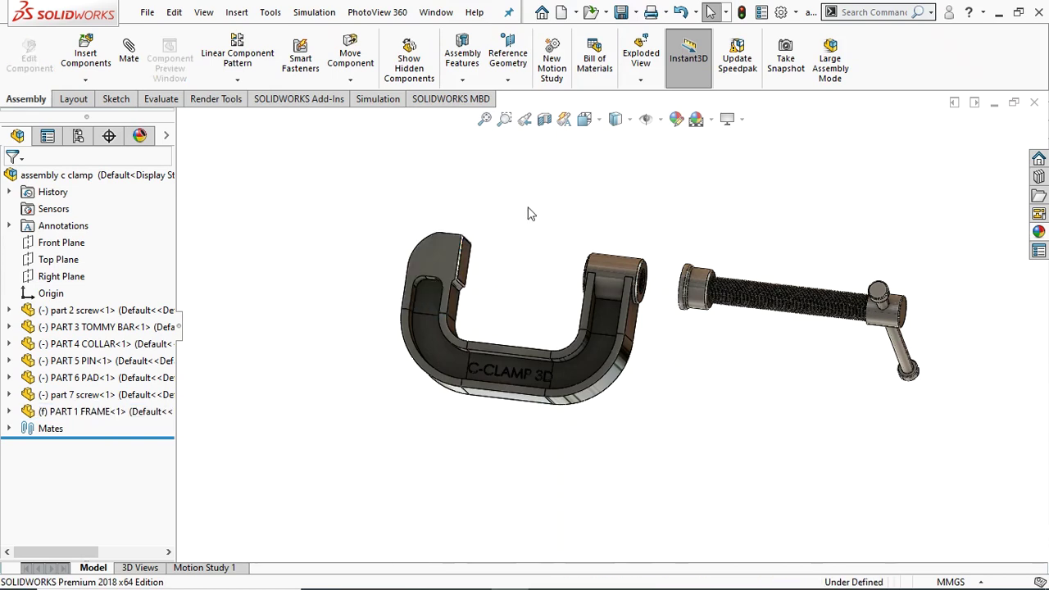
- Open the Screw mate between the part 2 screw and the frame for editing and clear its face selections
middle_click_drag(533, 231, 594, 256)
scroll(524, 312, "up", 3)
left_click(9, 429)
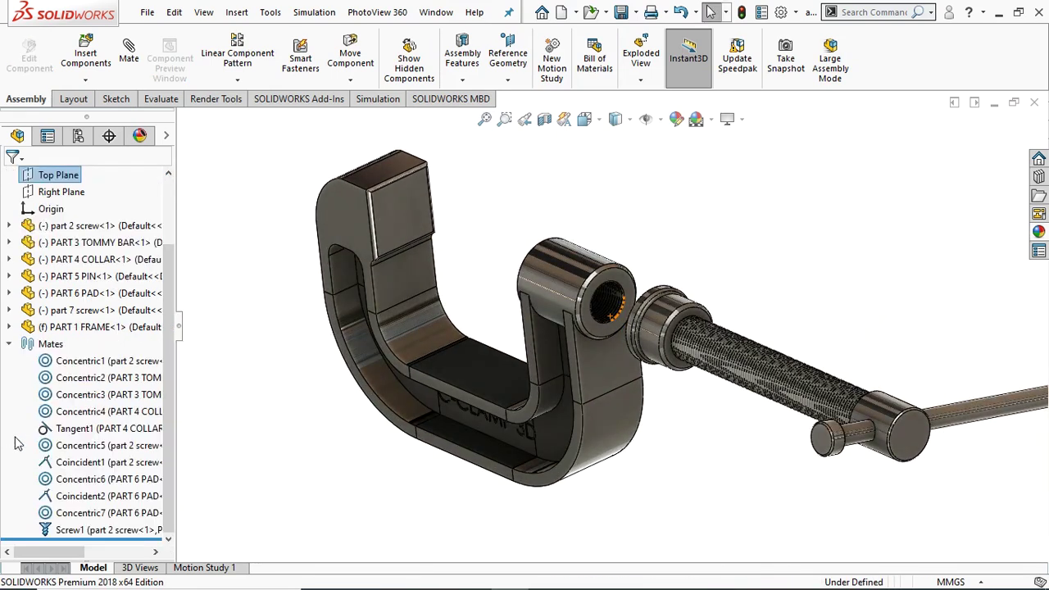
left_click(93, 531)
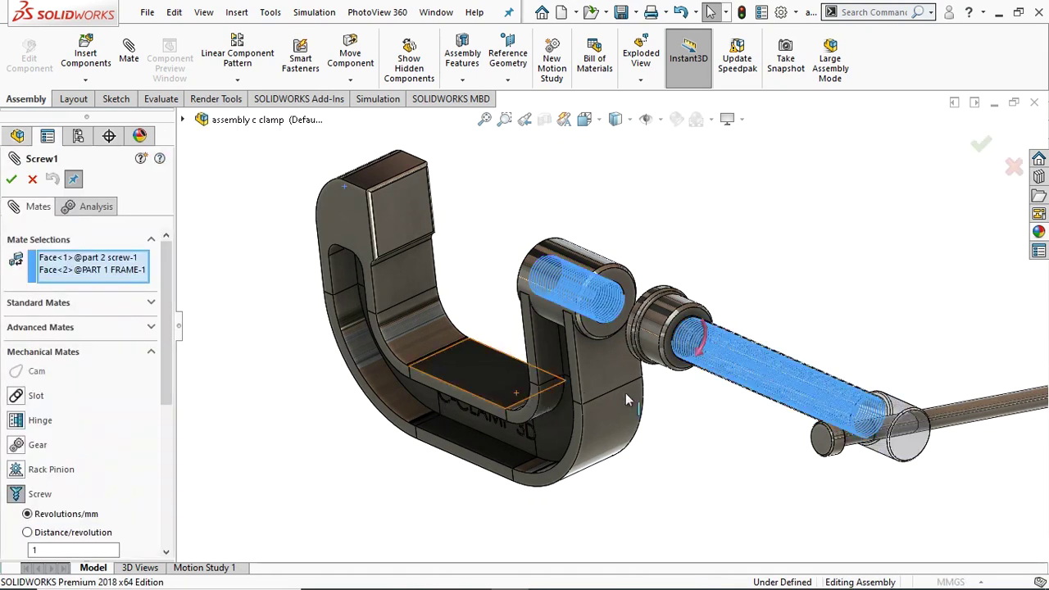
middle_click_drag(673, 396, 725, 349)
scroll(544, 336, "down", 5)
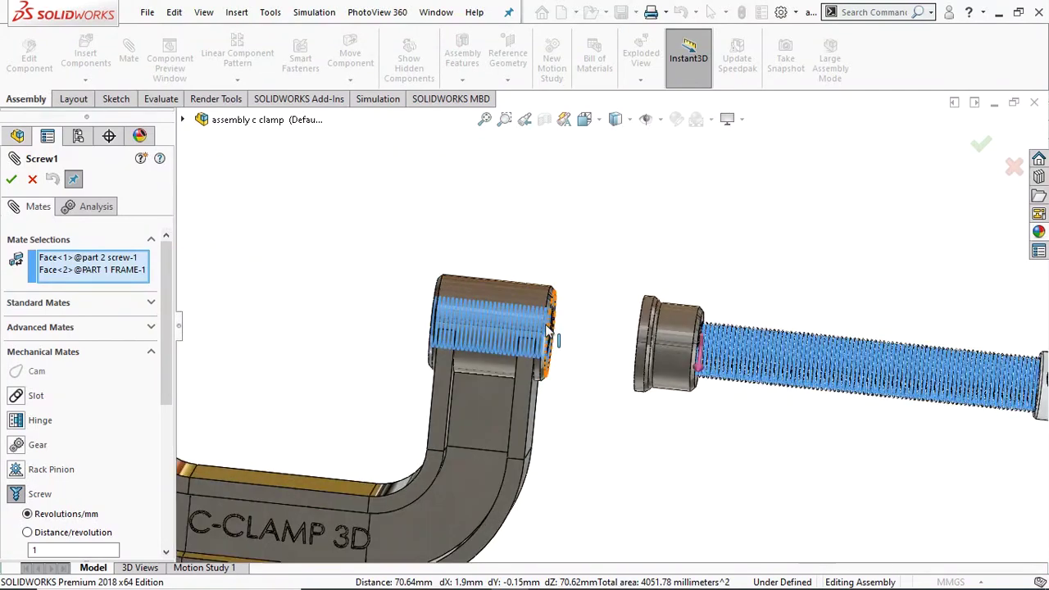
right_click(67, 264)
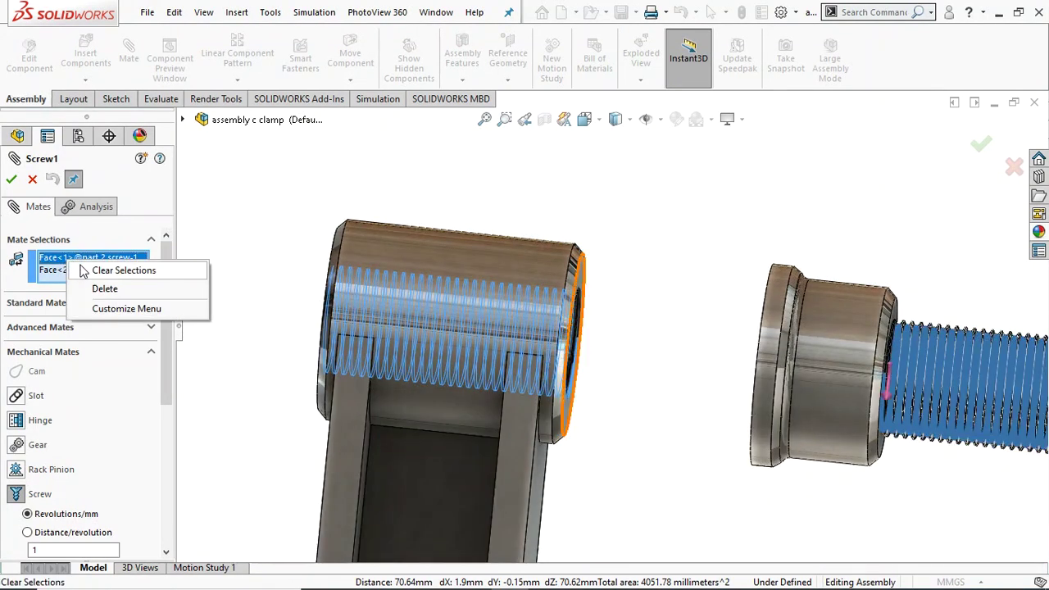
left_click(97, 271)
- Try to pick a thread face inside the frame's boss as the new Screw mate reference, and cancel the edit
middle_click_drag(660, 350, 623, 361)
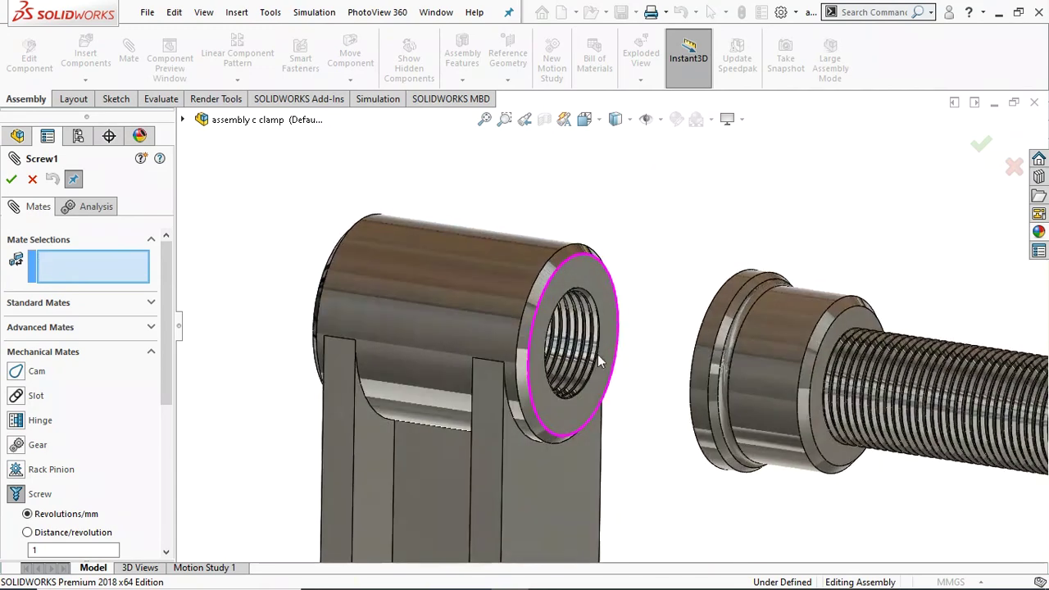
scroll(596, 370, "down", 8)
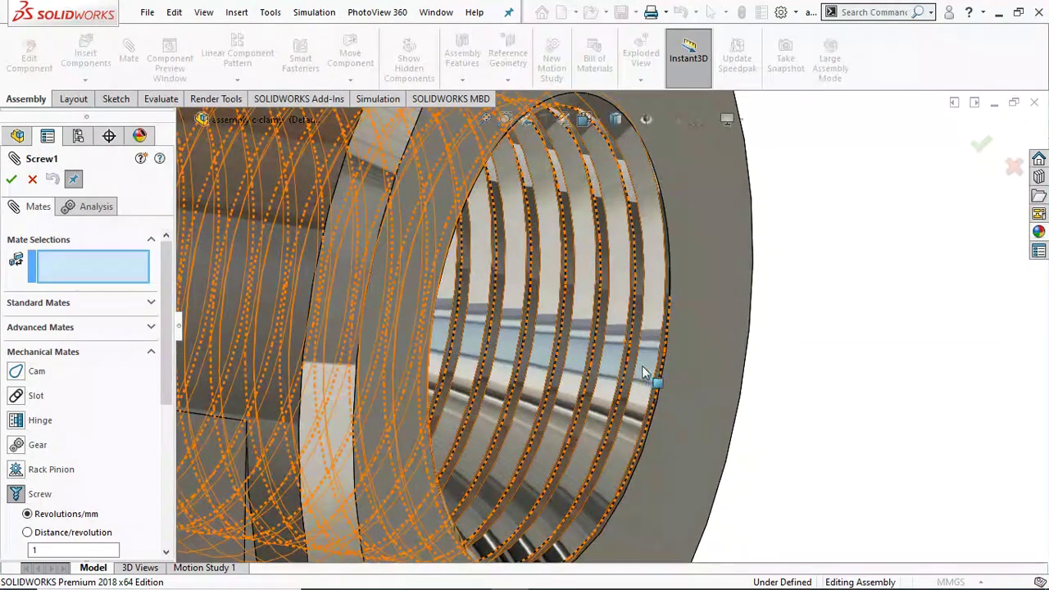
scroll(647, 380, "up", 3)
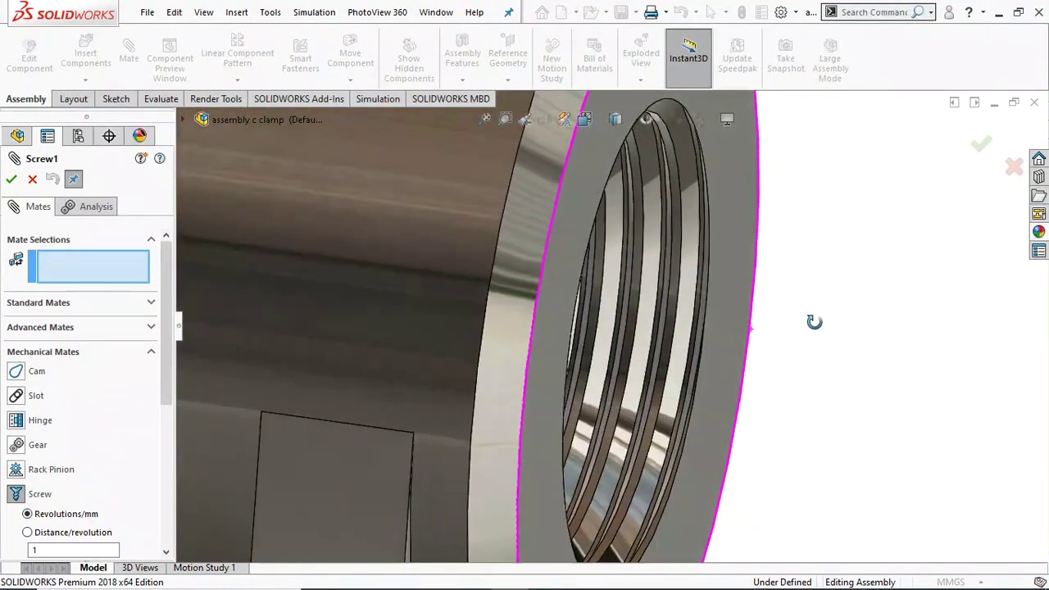
scroll(714, 319, "down", 6)
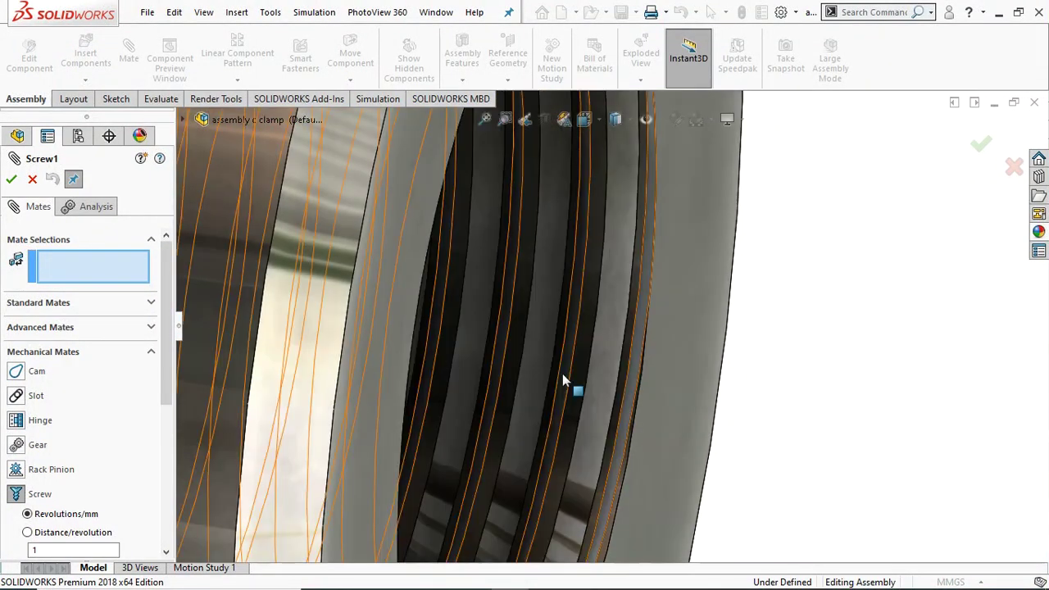
left_click(565, 369)
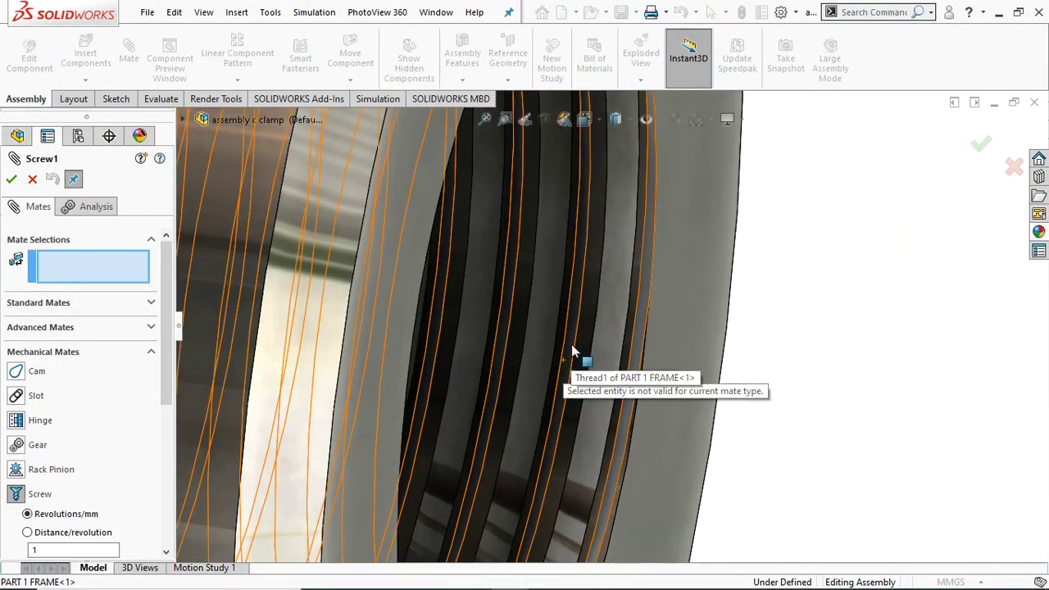
left_click(569, 345)
left_click(569, 367)
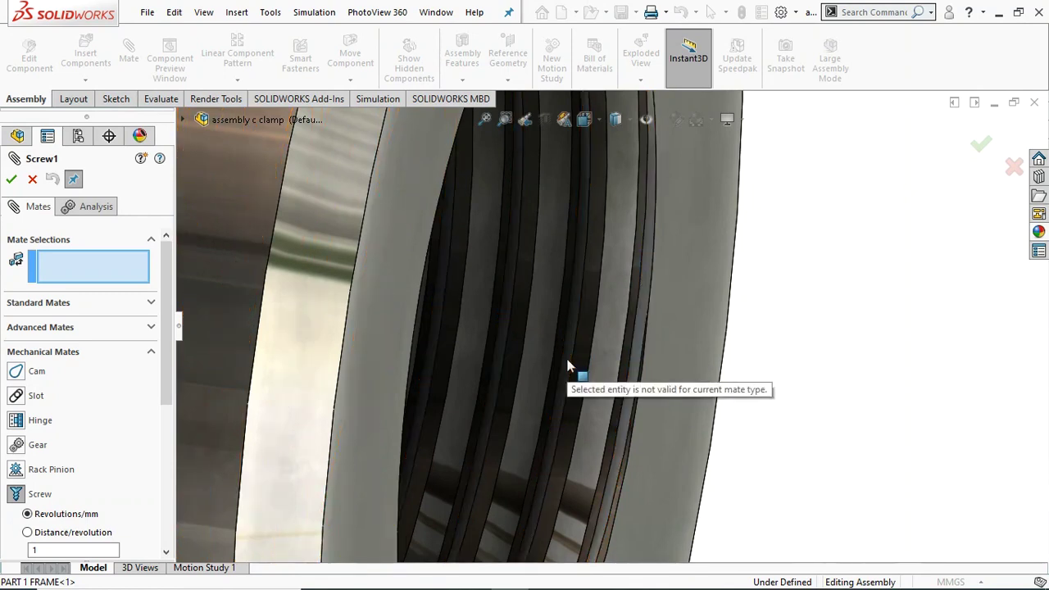
left_click(32, 180)
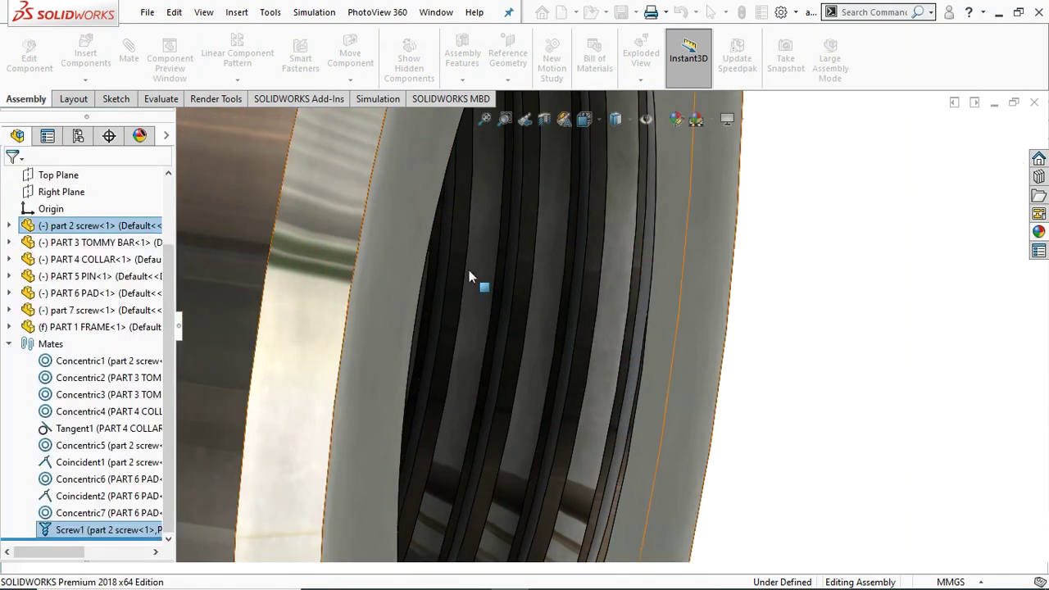
- Start a new mechanical Screw mate from the cylindrical face between the thread grooves inside the frame's boss
left_click(586, 345)
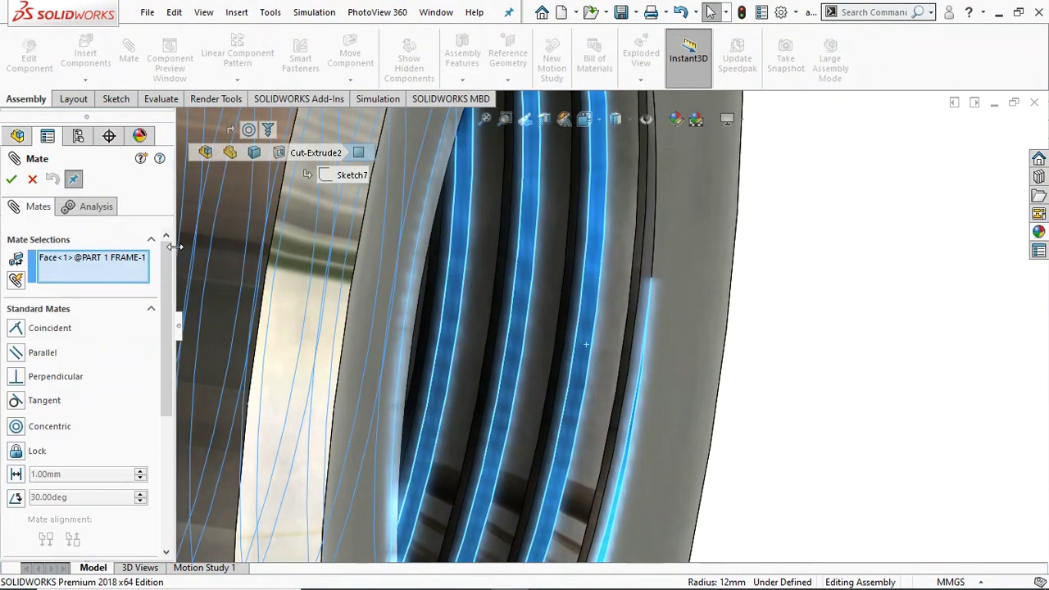
scroll(170, 269, "down", 5)
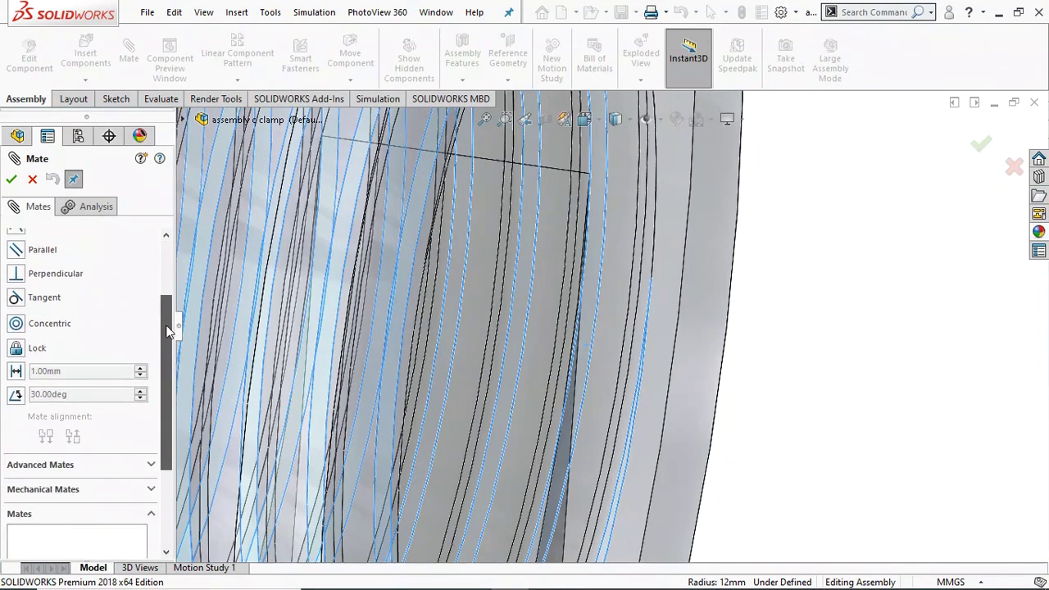
left_click(65, 414)
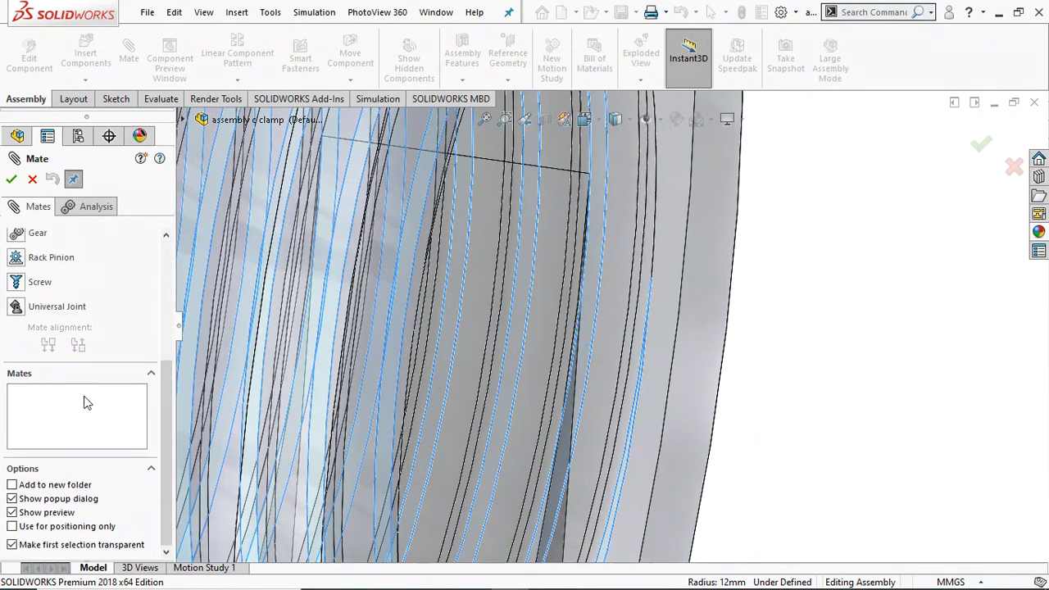
left_click(39, 282)
scroll(656, 338, "up", 3)
scroll(674, 335, "up", 5)
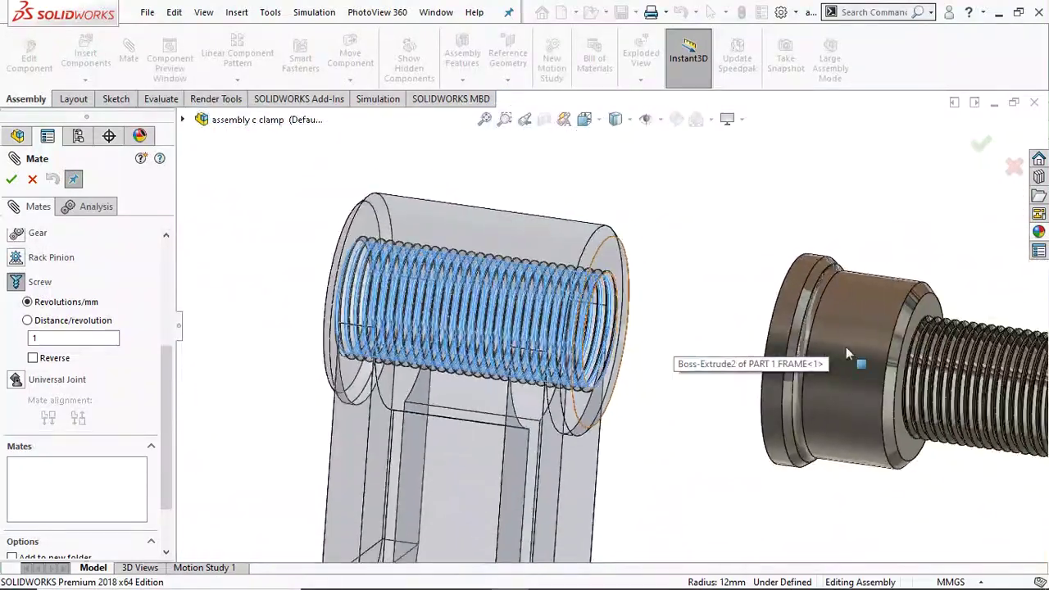
- Try to select the thread groove faces on the part 2 screw as the second Screw mate reference
scroll(605, 358, "down", 5)
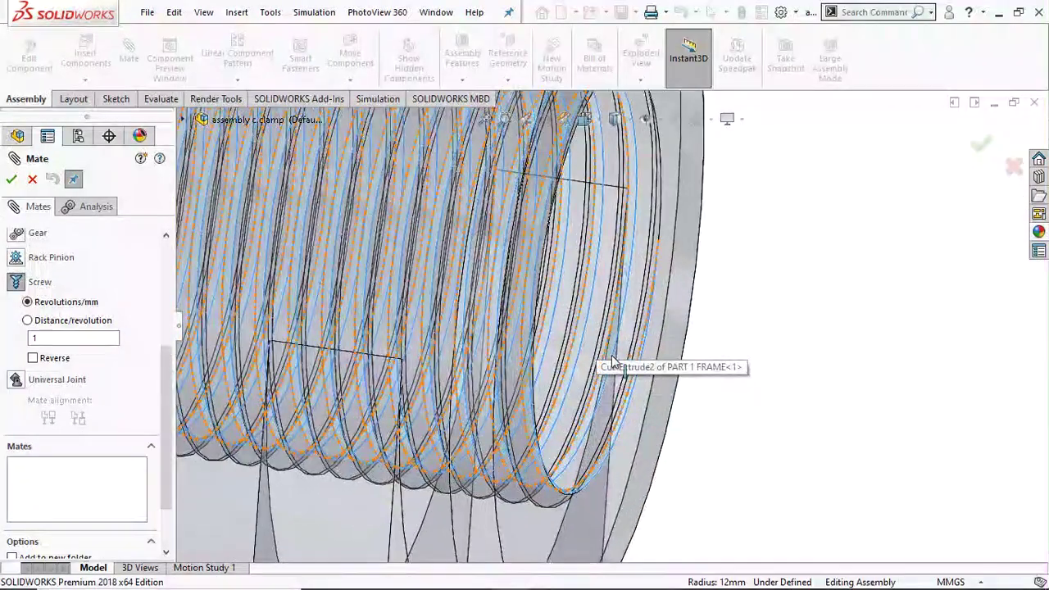
scroll(815, 368, "up", 6)
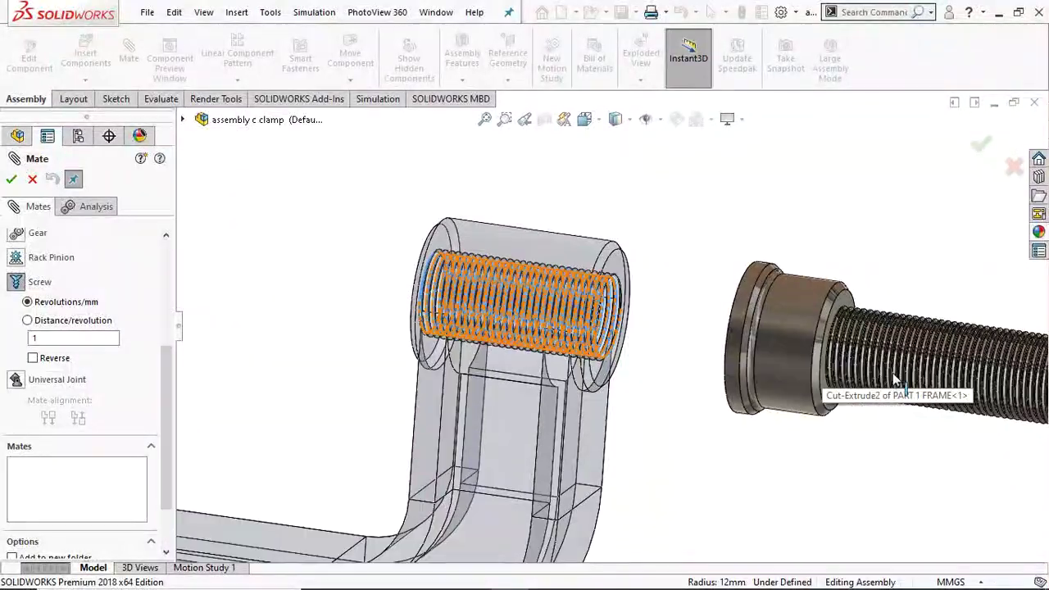
scroll(755, 352, "down", 4)
left_click(698, 350)
scroll(699, 350, "down", 5)
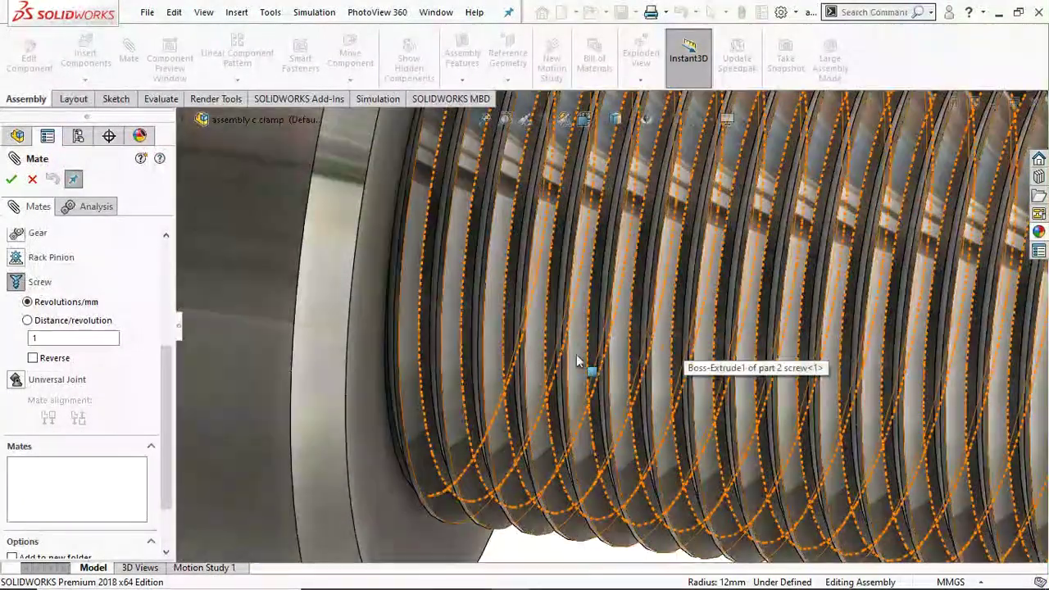
middle_click_drag(596, 372, 666, 379)
left_click(669, 386)
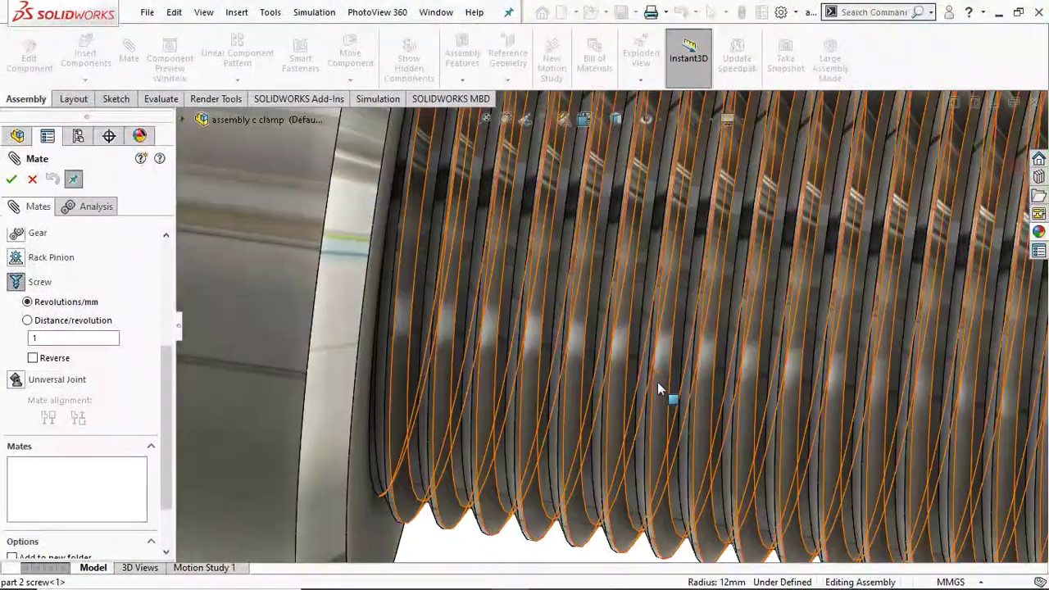
left_click(657, 382)
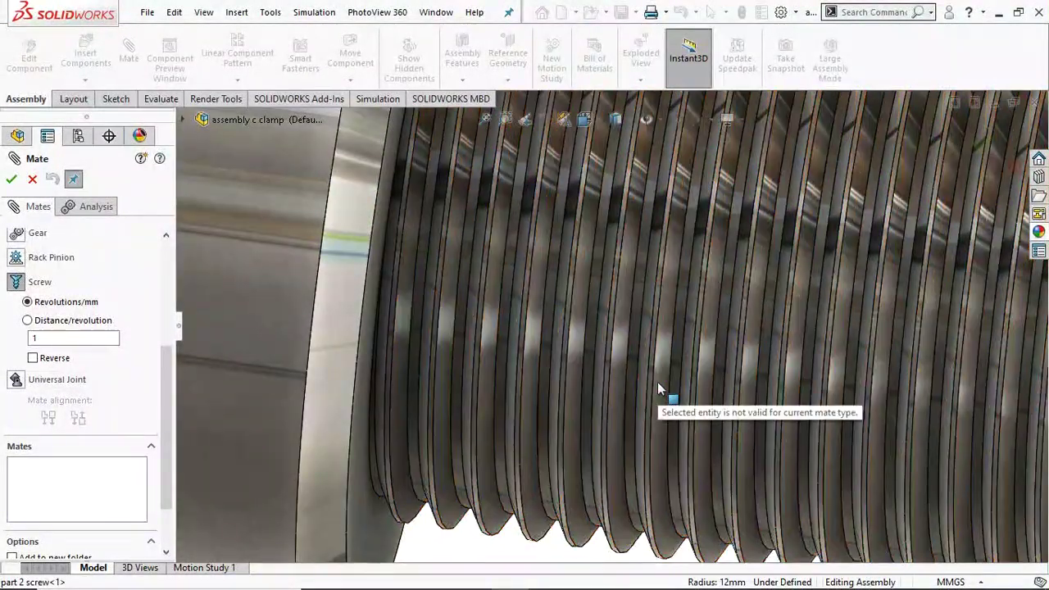
left_click(663, 394)
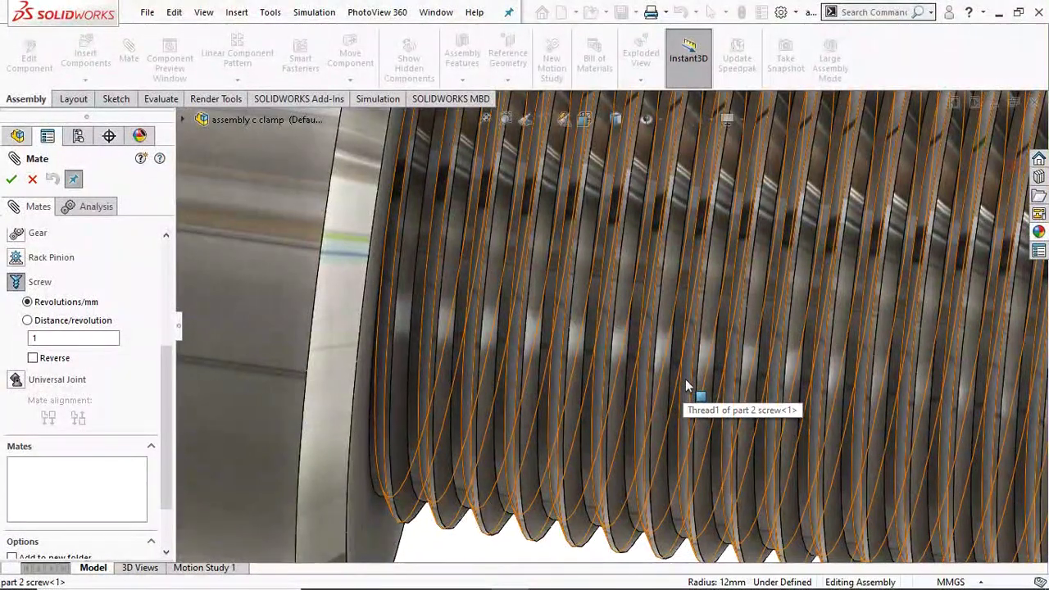
left_click(685, 386)
left_click(686, 385)
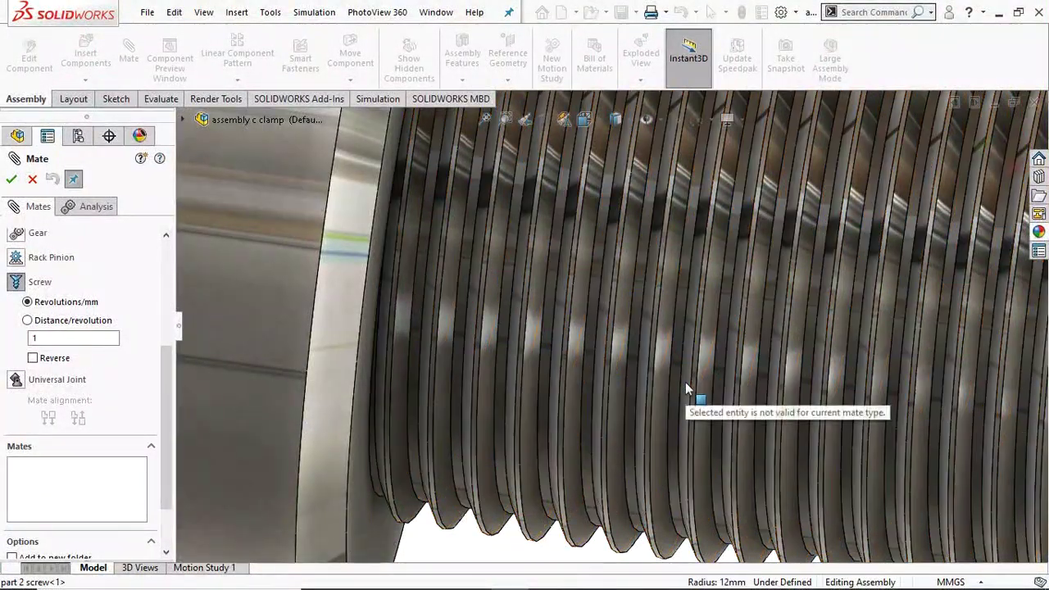
scroll(686, 382, "down", 3)
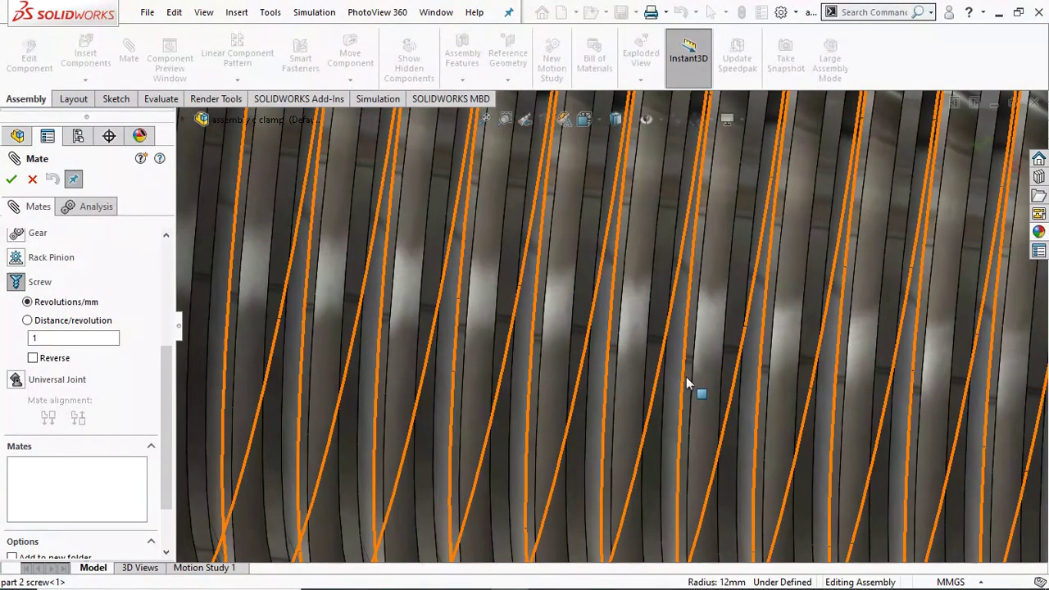
left_click(686, 385)
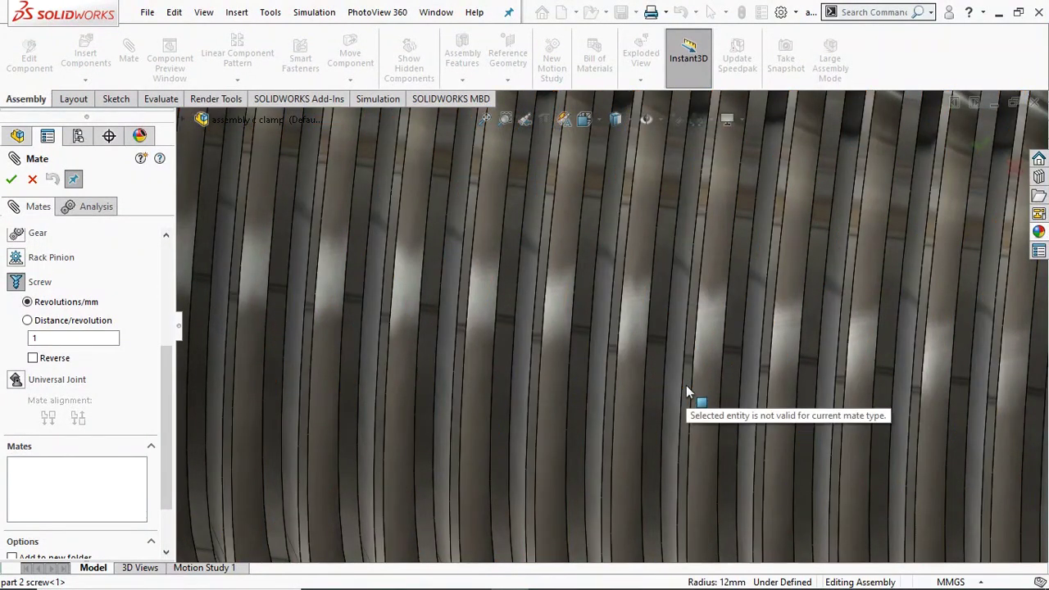
- Select the part 2 screw's cylindrical face between the thread grooves and apply the Screw mate at 1 revolution/mm with Reverse on
scroll(686, 386, "down", 2)
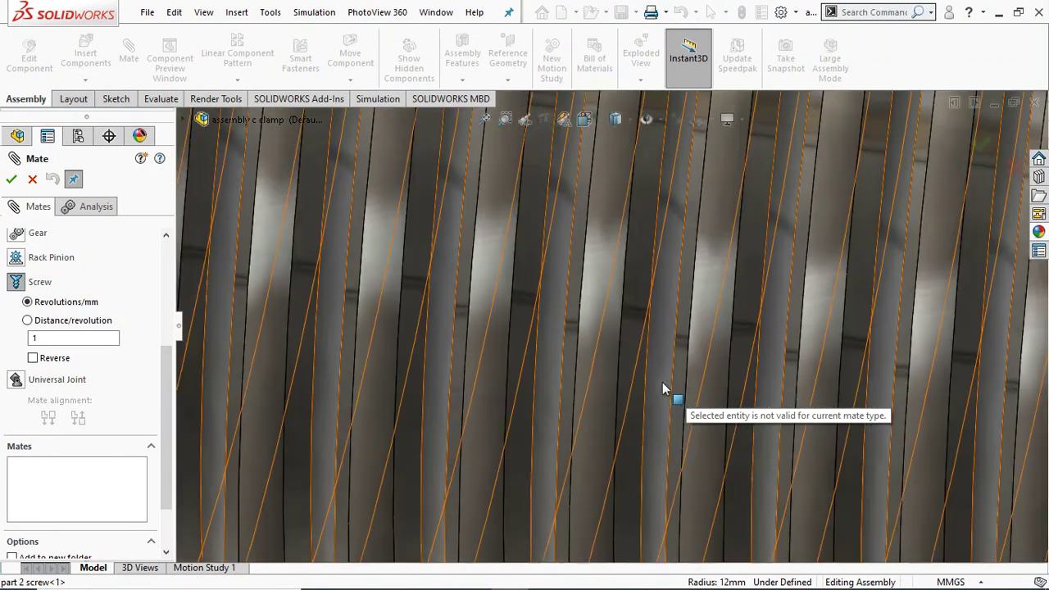
left_click(663, 382)
left_click(651, 382)
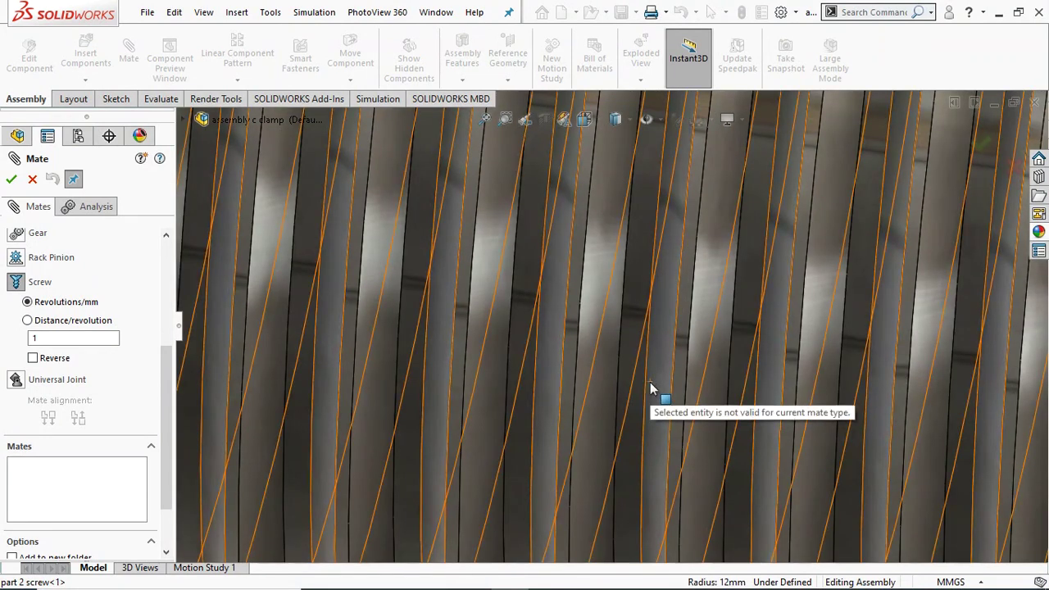
left_click(627, 386)
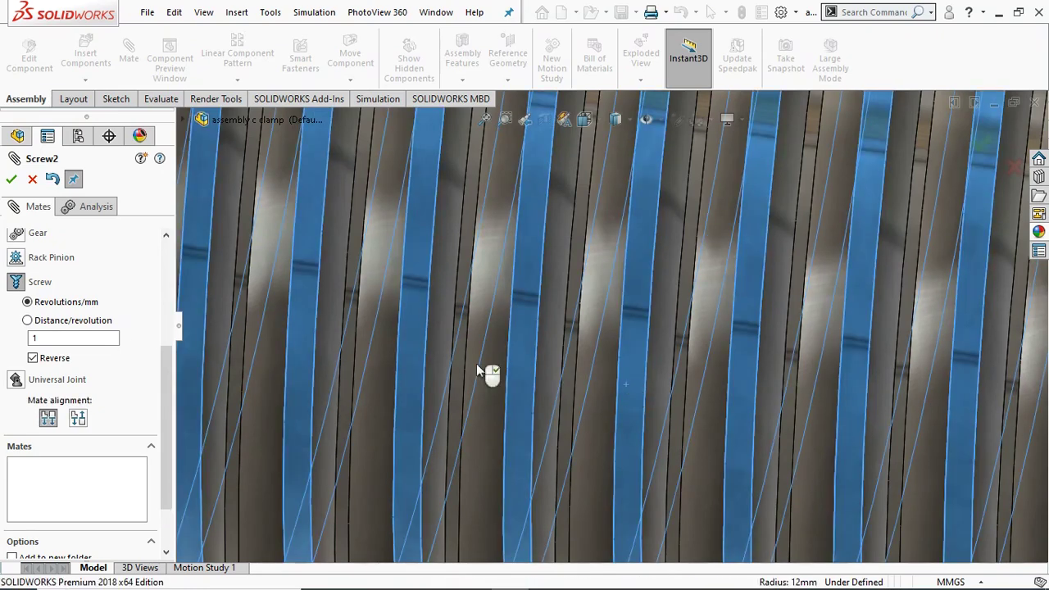
left_click(11, 178)
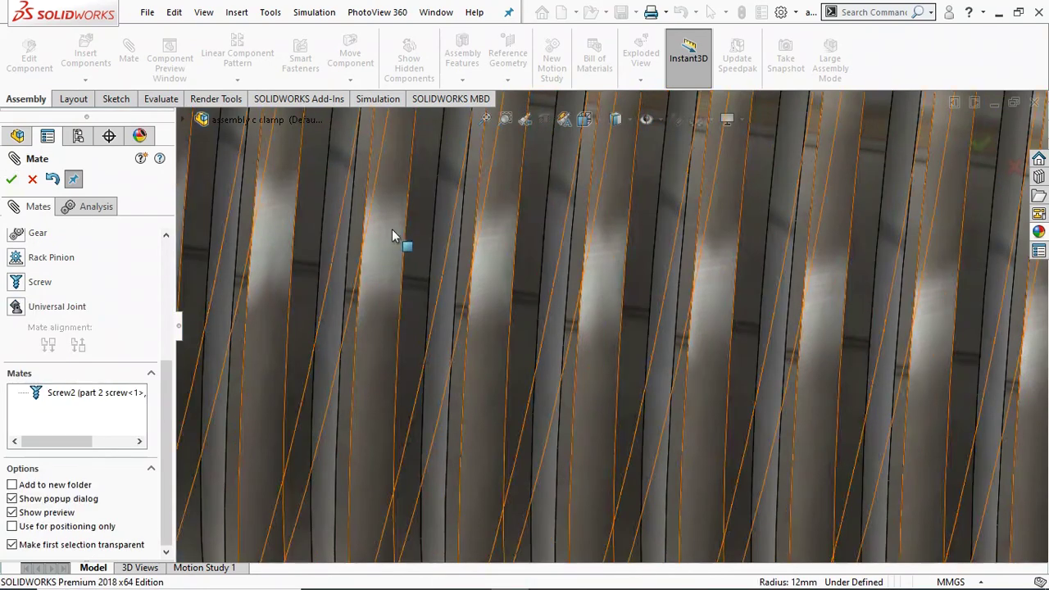
- Check the new Screw mate on the pad and the part 2 screw in front of the frame's boss
scroll(448, 250, "up", 5)
scroll(496, 250, "up", 6)
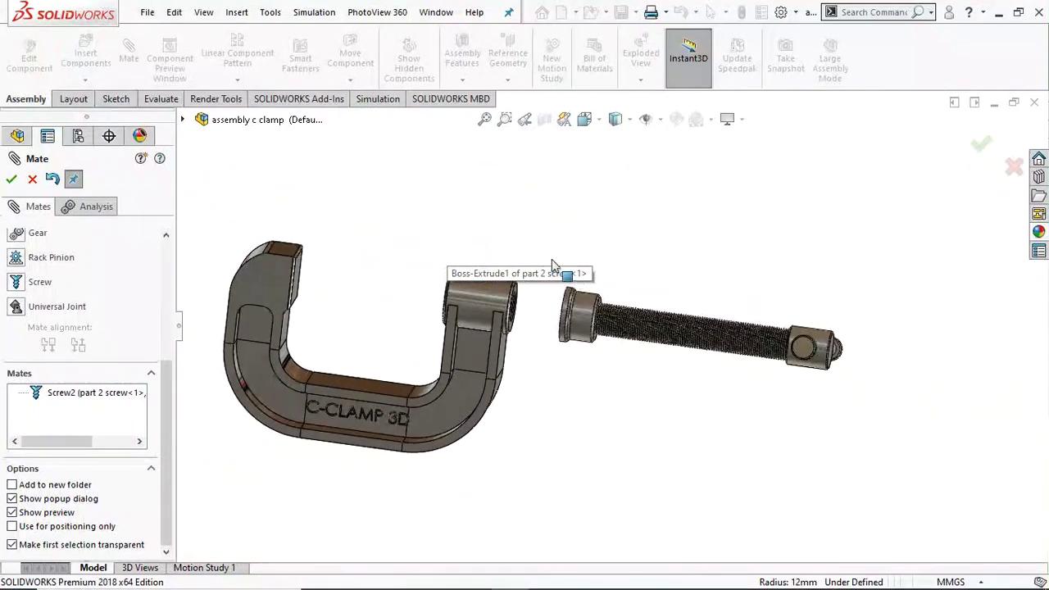
left_click(583, 315)
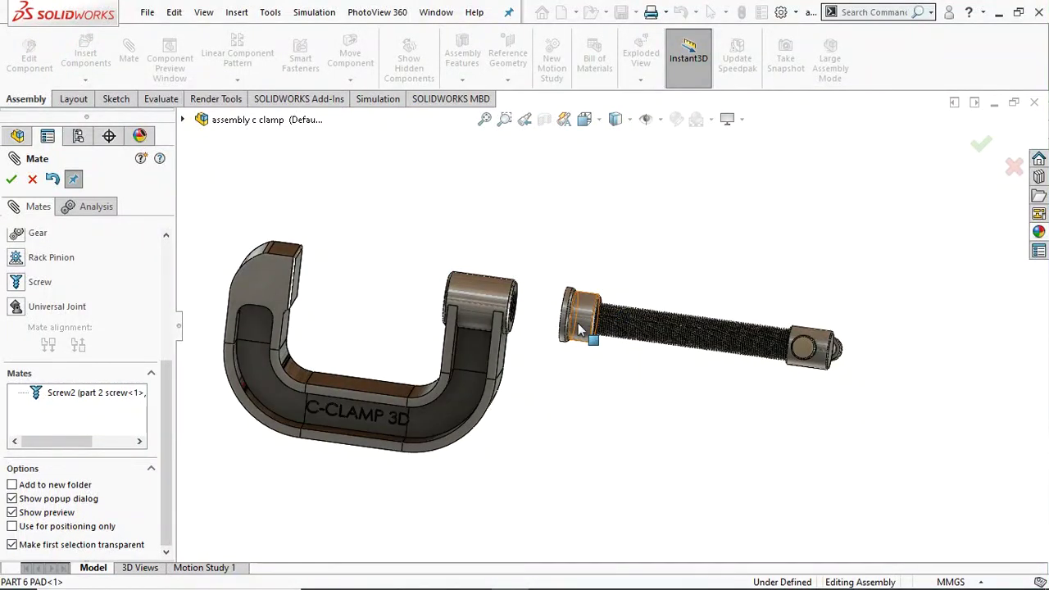
left_click(697, 354)
middle_click_drag(833, 381, 735, 383)
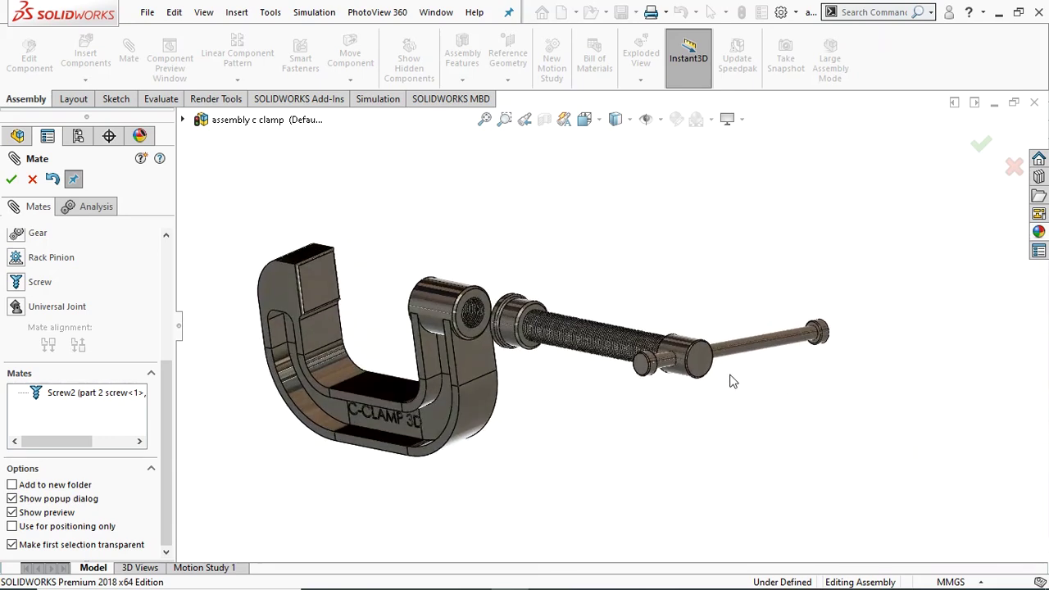
- Swing the tommy bar around the screw axis to test the screw's motion and close the Mate command
left_click(698, 357)
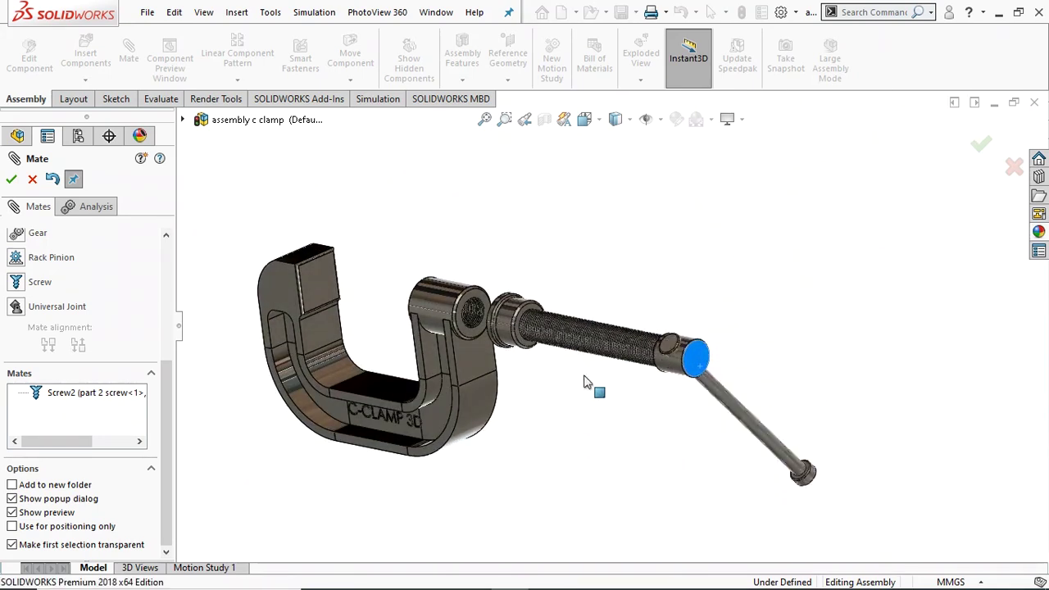
left_click(740, 342)
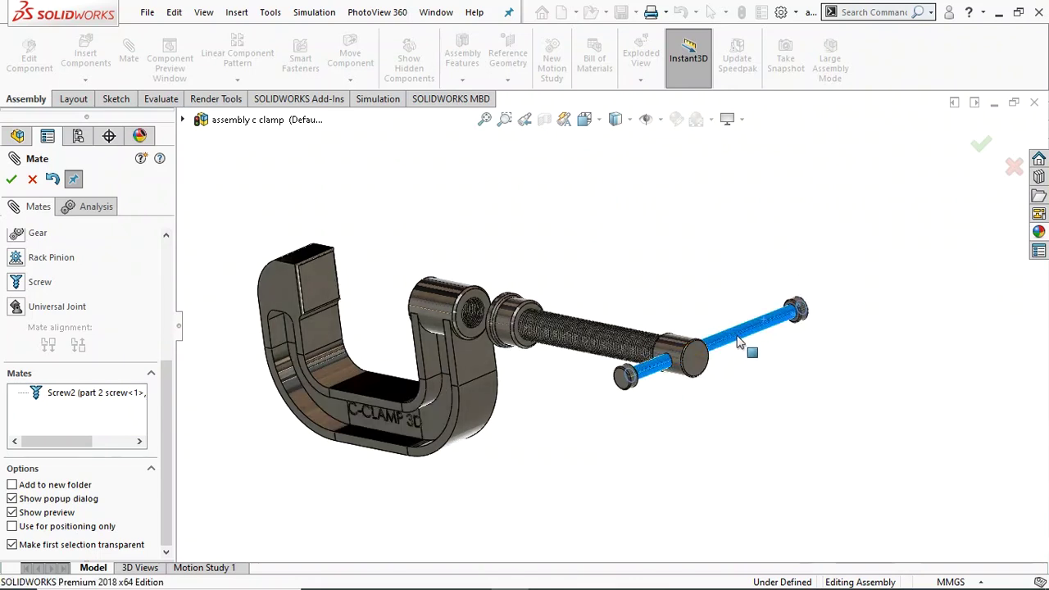
left_click(738, 342)
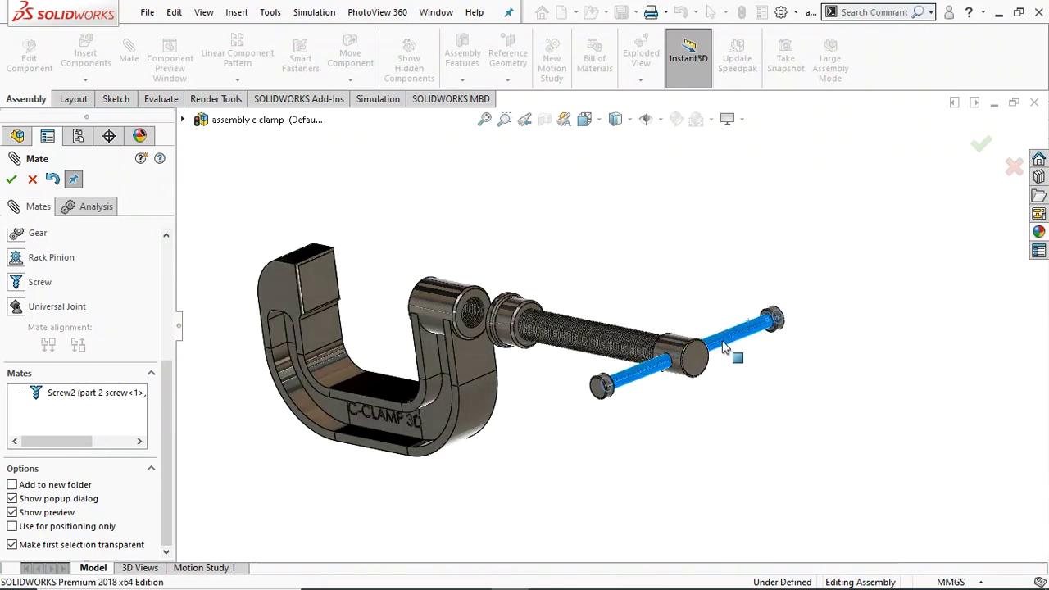
middle_click_drag(722, 354, 734, 408)
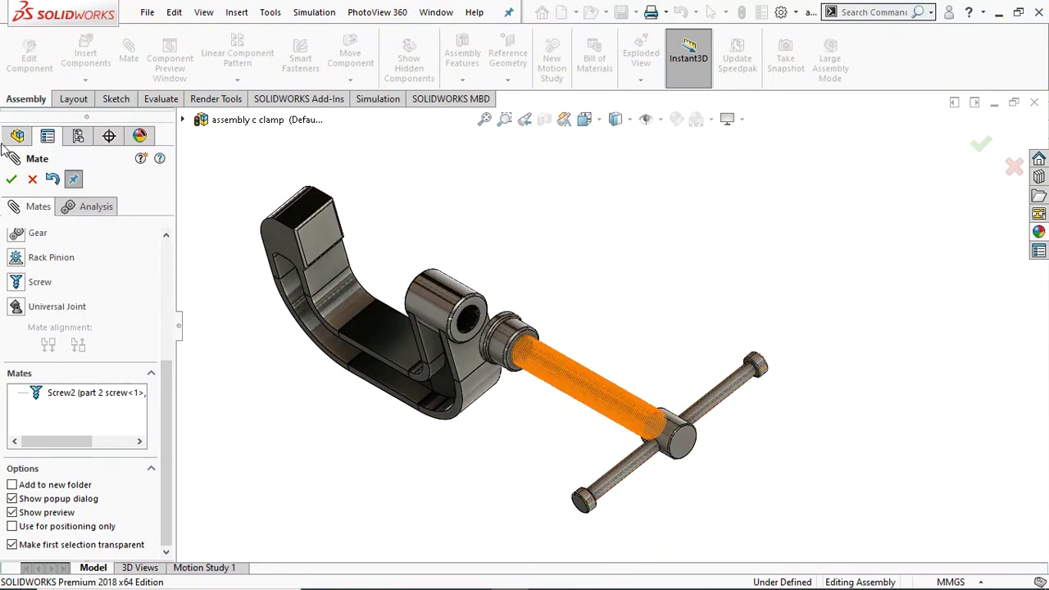
left_click(11, 180)
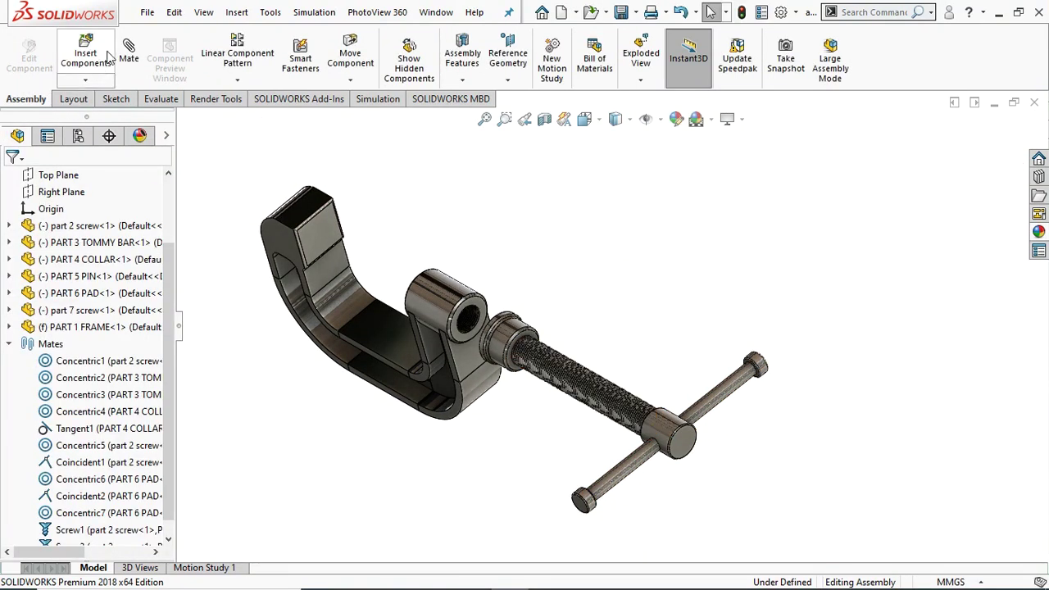
- Add a Lock mate between the tommy bar and the part 2 screw
key("Return")
scroll(161, 296, "down", 5)
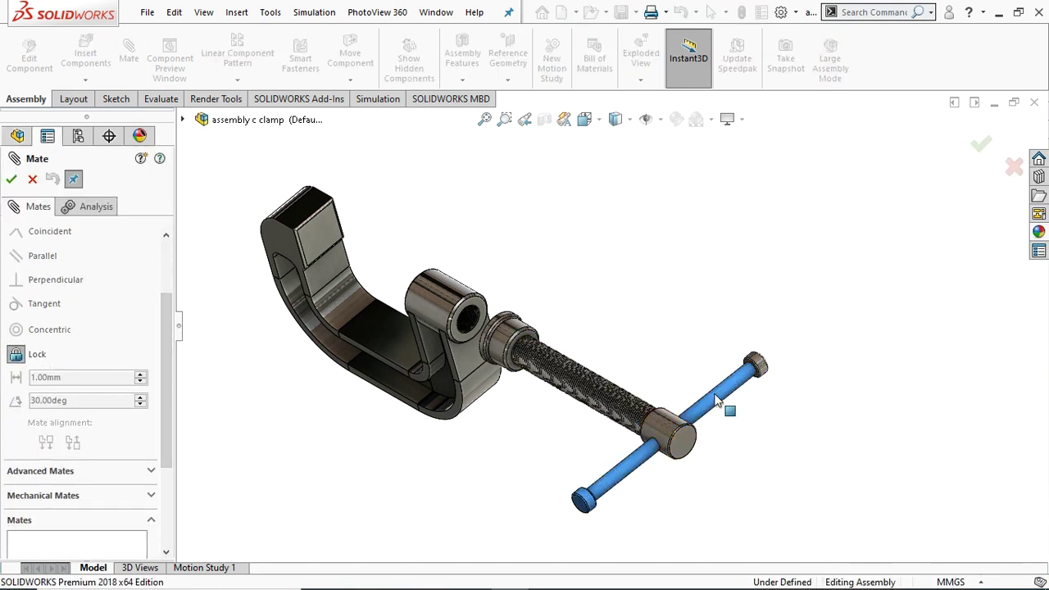
left_click(586, 376)
scroll(155, 378, "up", 3)
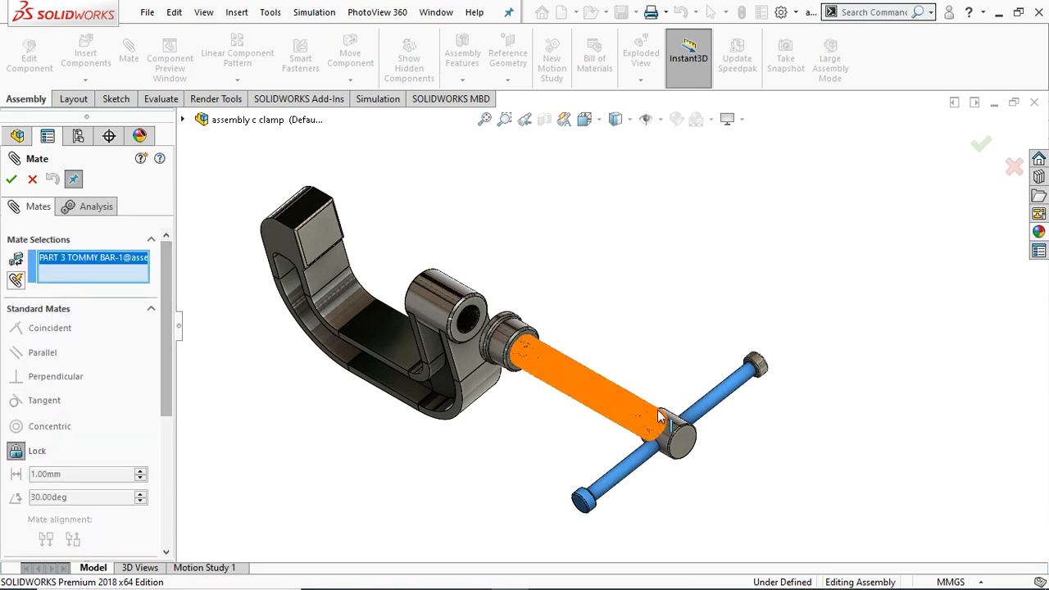
left_click(675, 440)
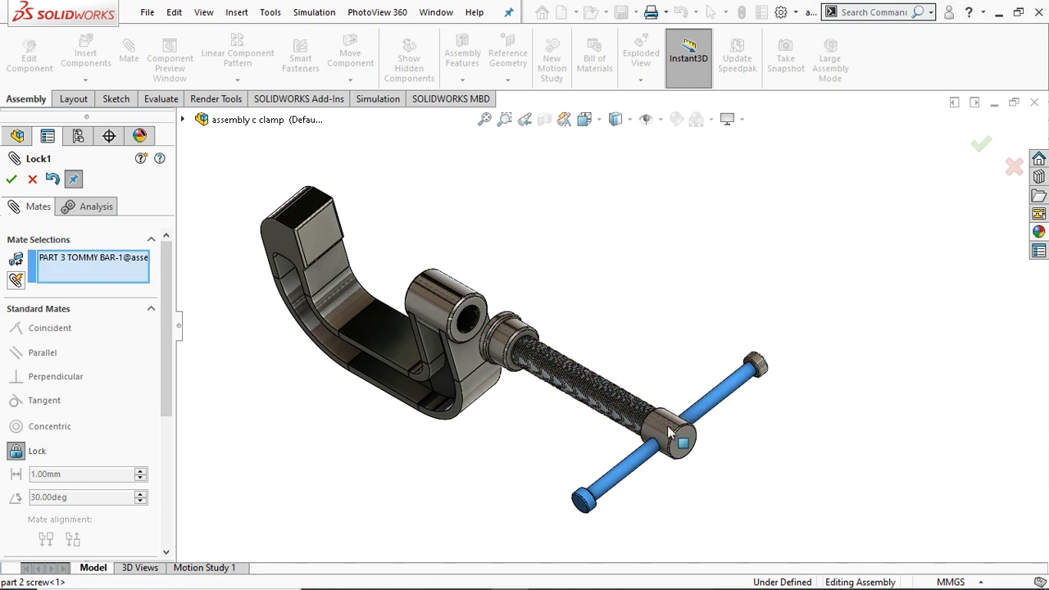
left_click(671, 432)
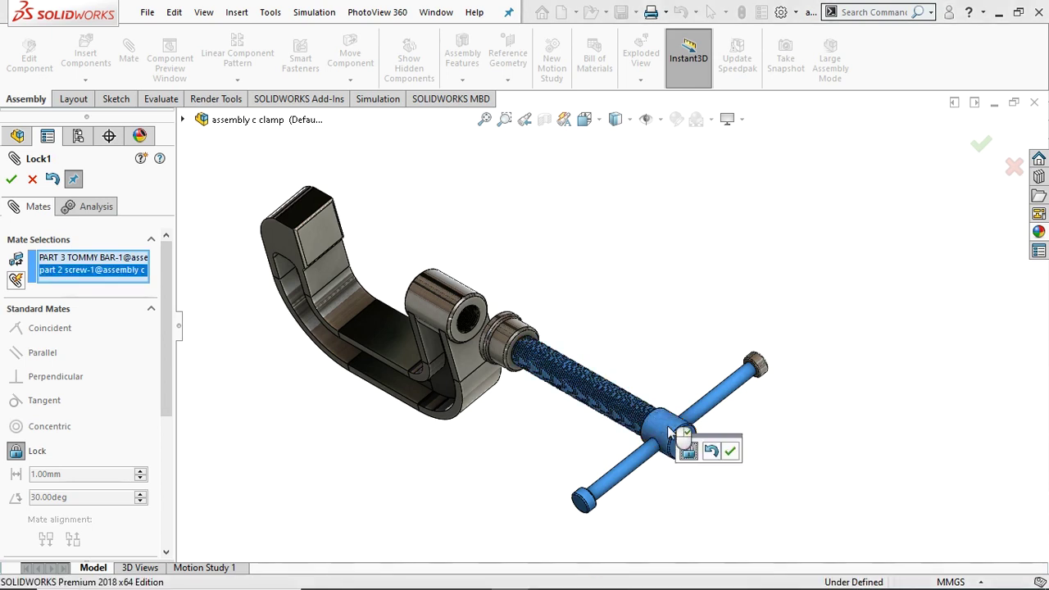
left_click(10, 181)
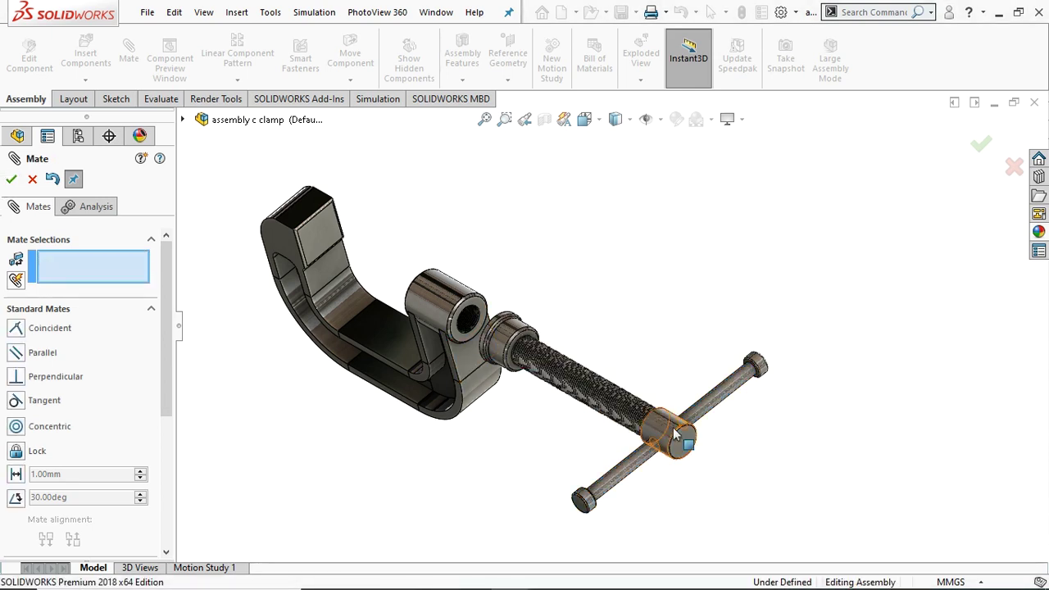
- Move the locked tommy bar and screw to test their joint motion, then leave the Mate command
left_click_drag(691, 446, 755, 303)
left_click_drag(509, 477, 656, 394)
key("Escape")
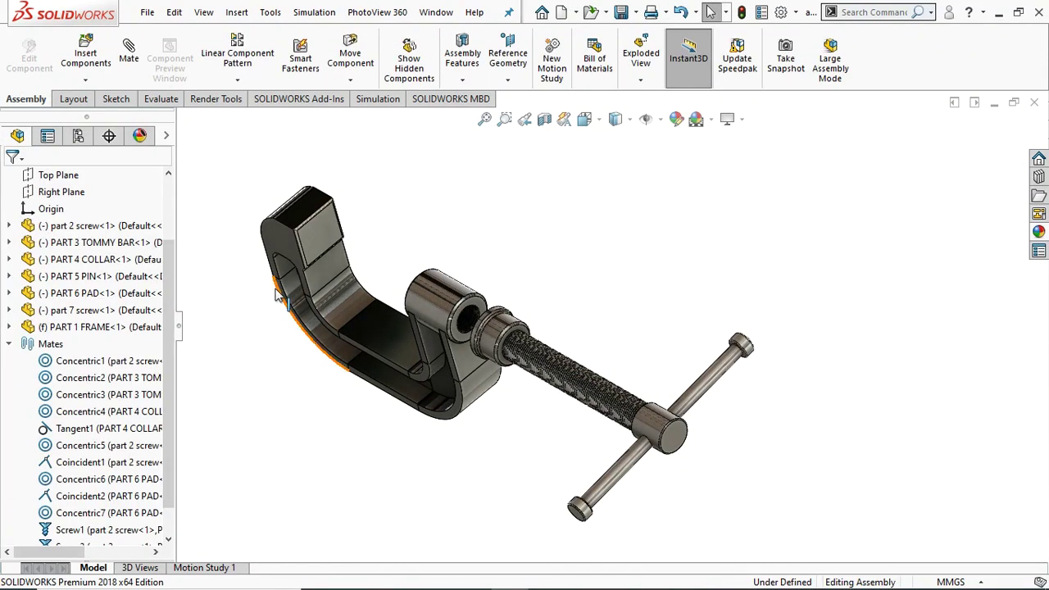
- Start an advanced limit Distance mate and set its minimum value to 0 mm
scroll(281, 286, "up", 3)
middle_click_drag(375, 243, 353, 233)
scroll(501, 300, "down", 5)
mouse_move(644, 298)
middle_mouse_down()
mouse_move(681, 271)
mouse_move(684, 328)
mouse_move(662, 359)
mouse_move(668, 369)
middle_mouse_up()
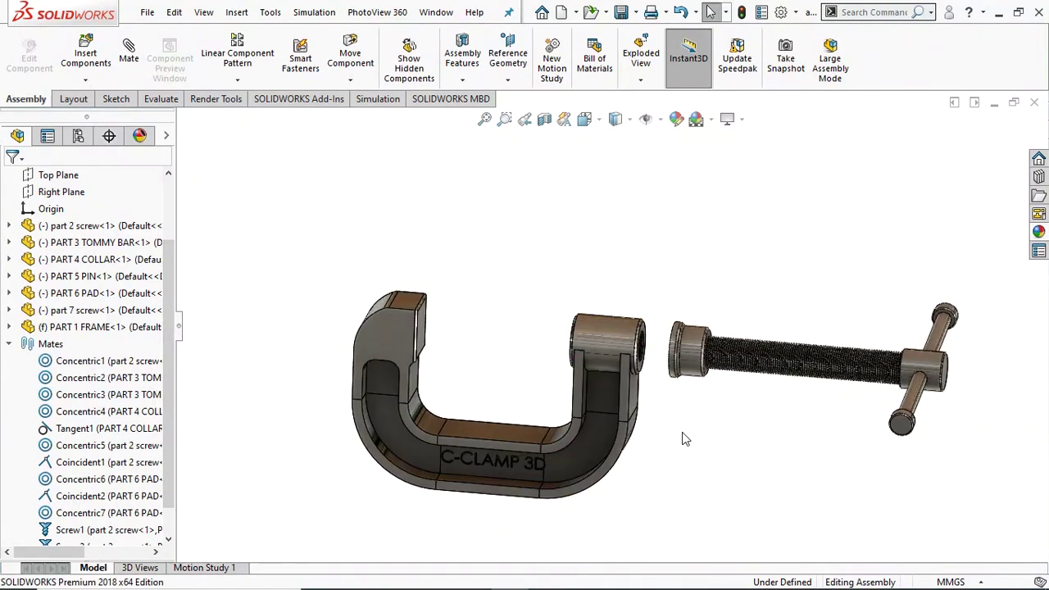
left_click(127, 51)
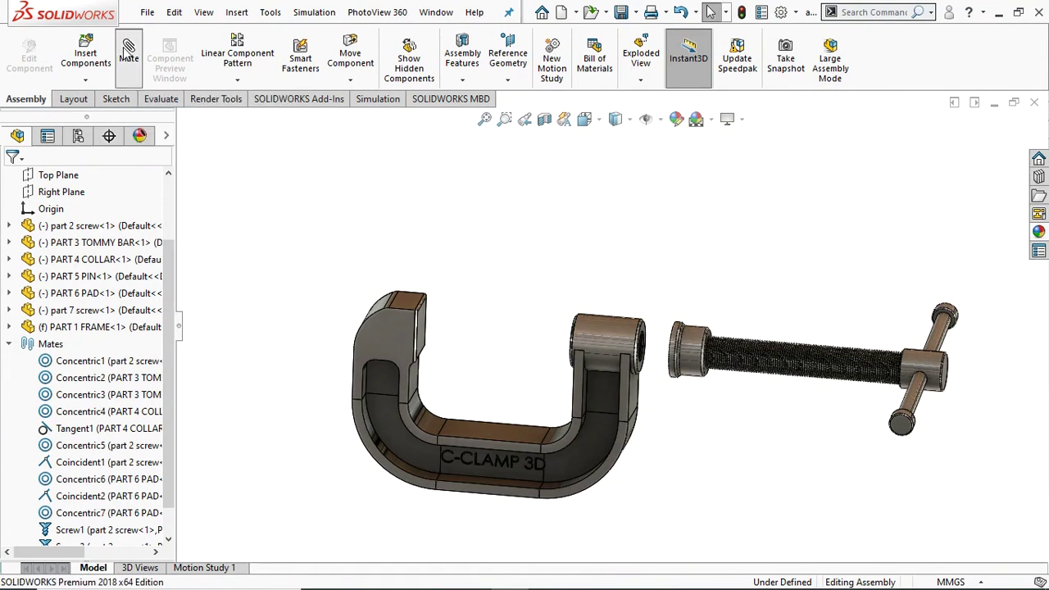
left_click_drag(164, 271, 164, 402)
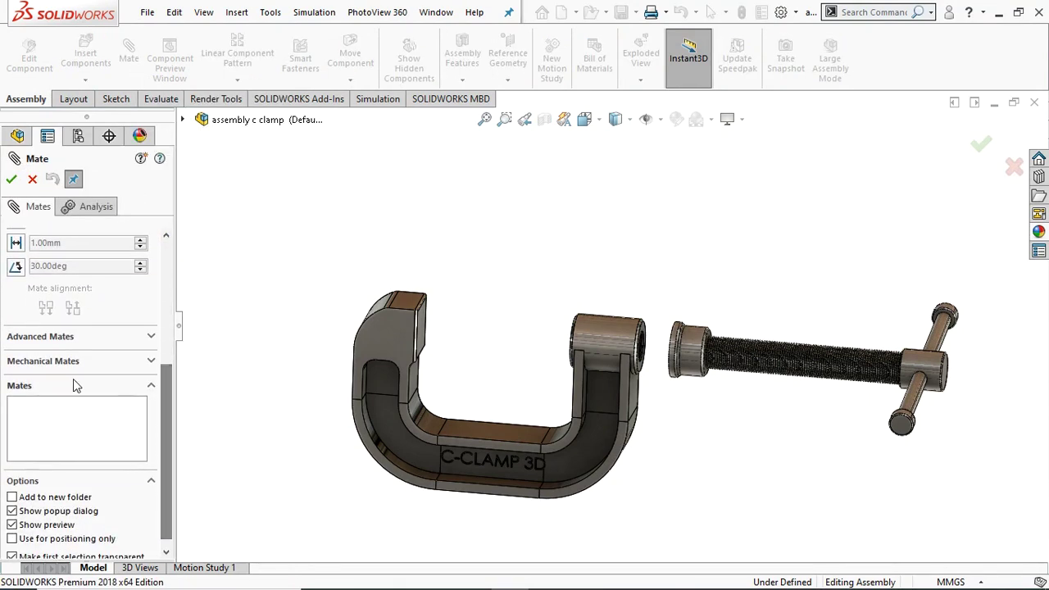
left_click(45, 337)
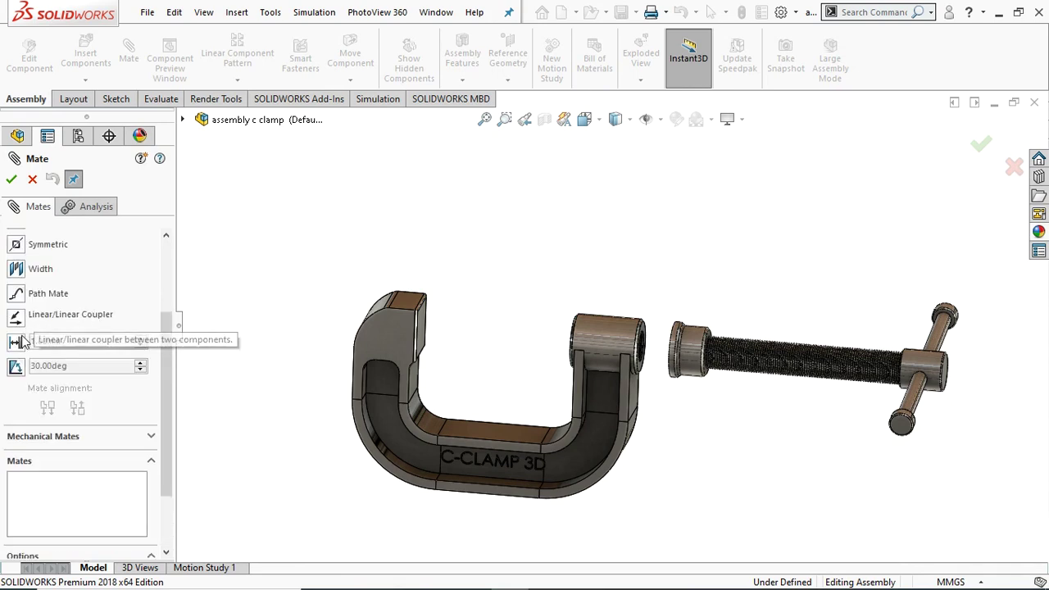
left_click(16, 342)
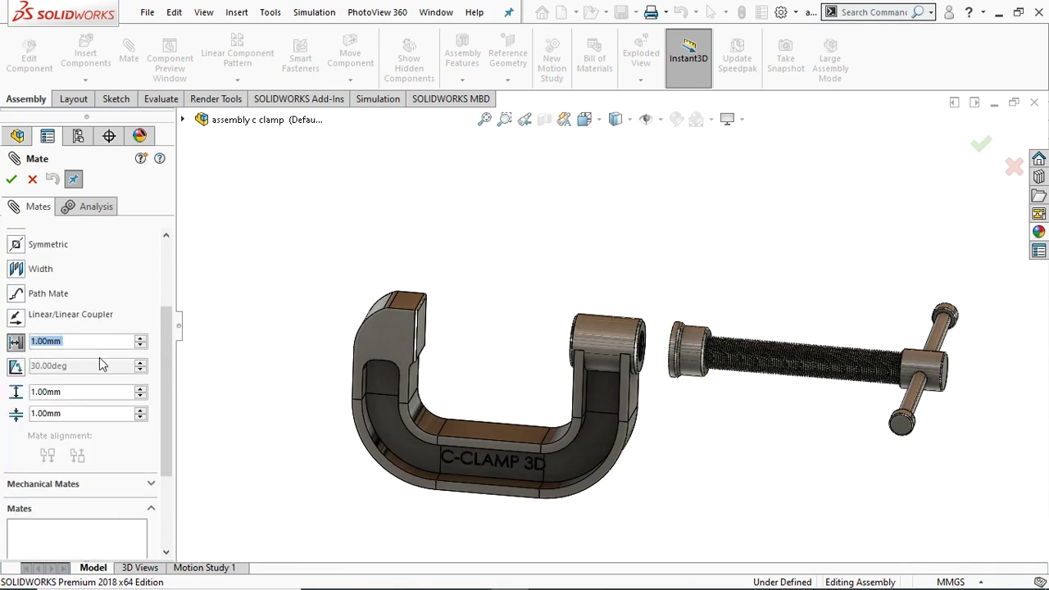
middle_click_drag(255, 374, 234, 366)
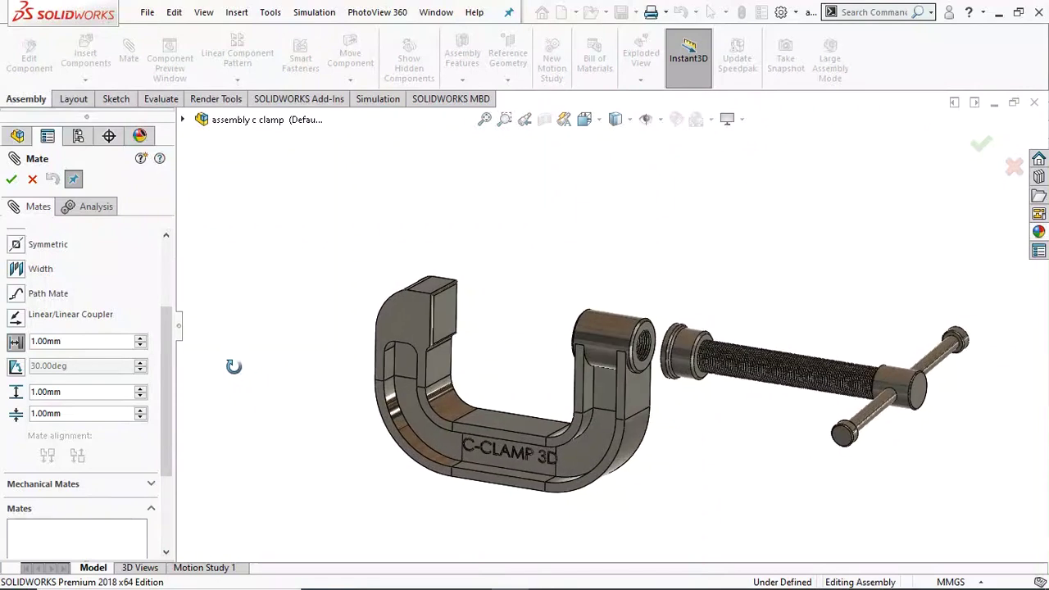
left_click_drag(82, 413, 25, 413)
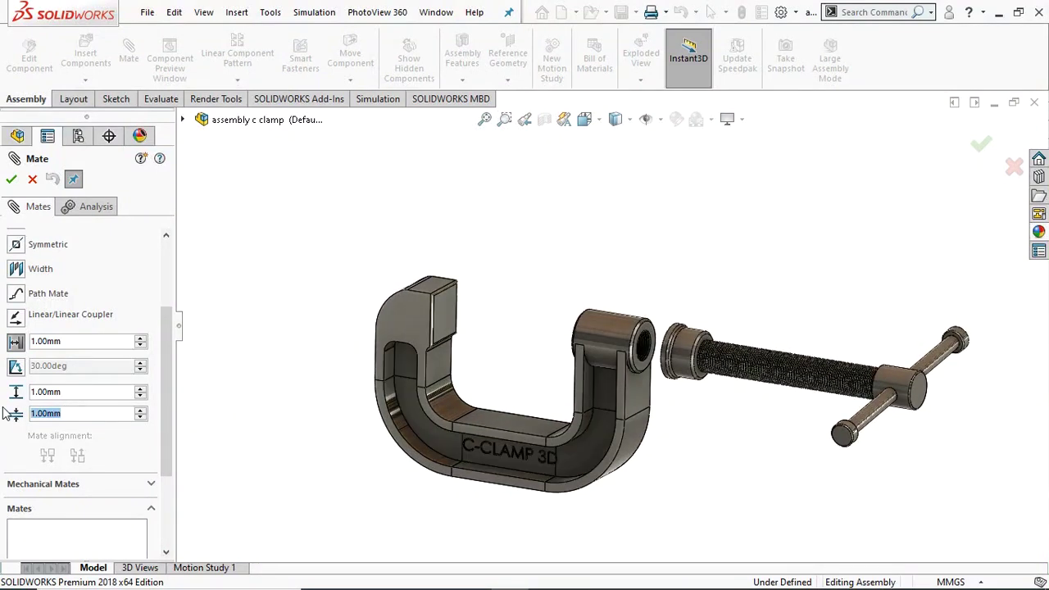
type("0")
key("Return")
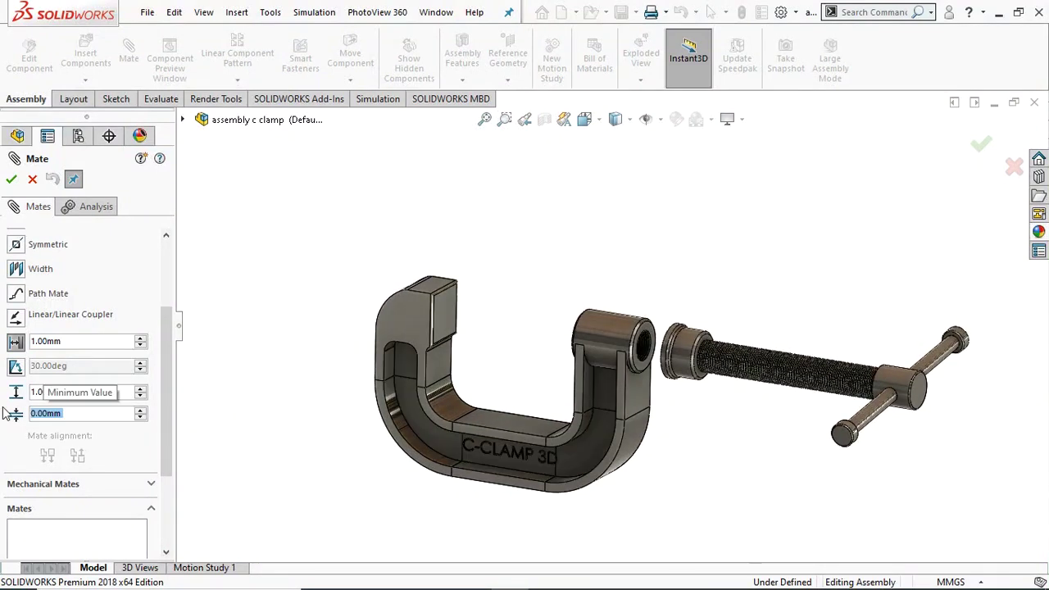
- Try to apply a 130 mm limit Distance mate between the frame's inner jaw face and the pad's flat front face
left_click(447, 319)
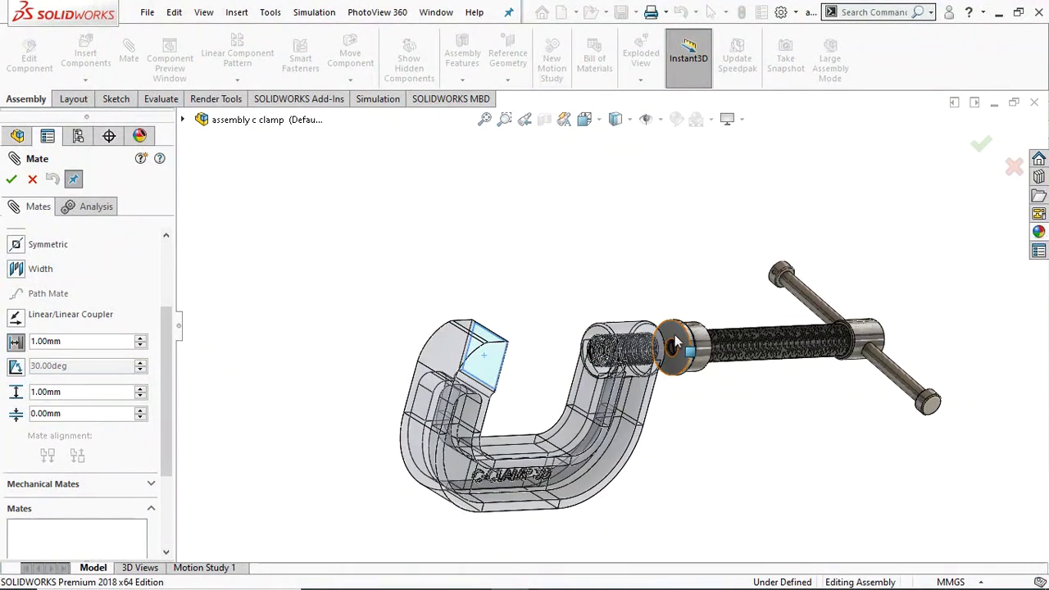
left_click(681, 345)
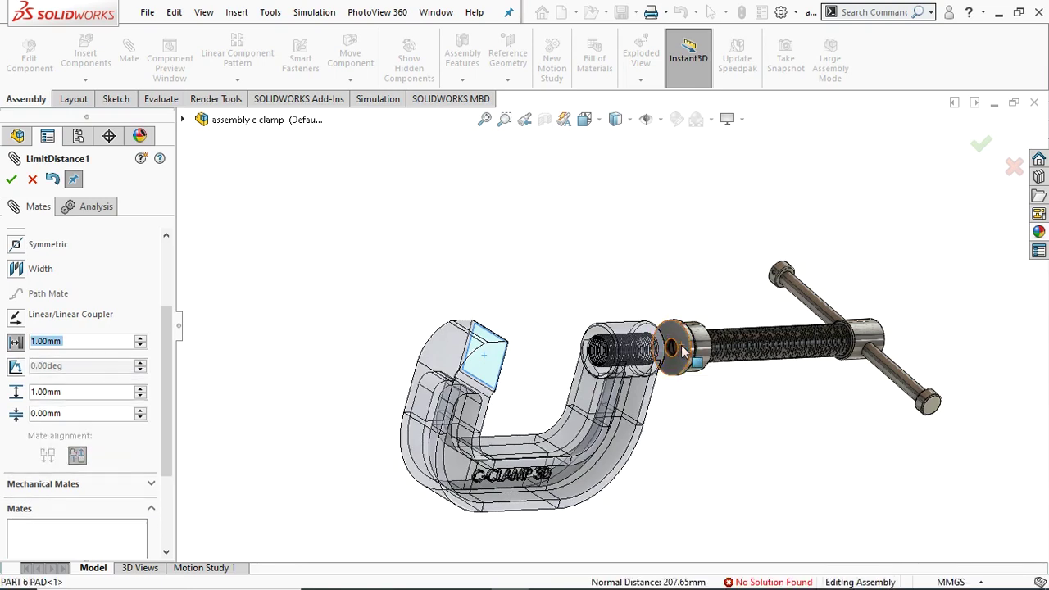
middle_click_drag(716, 453, 679, 412)
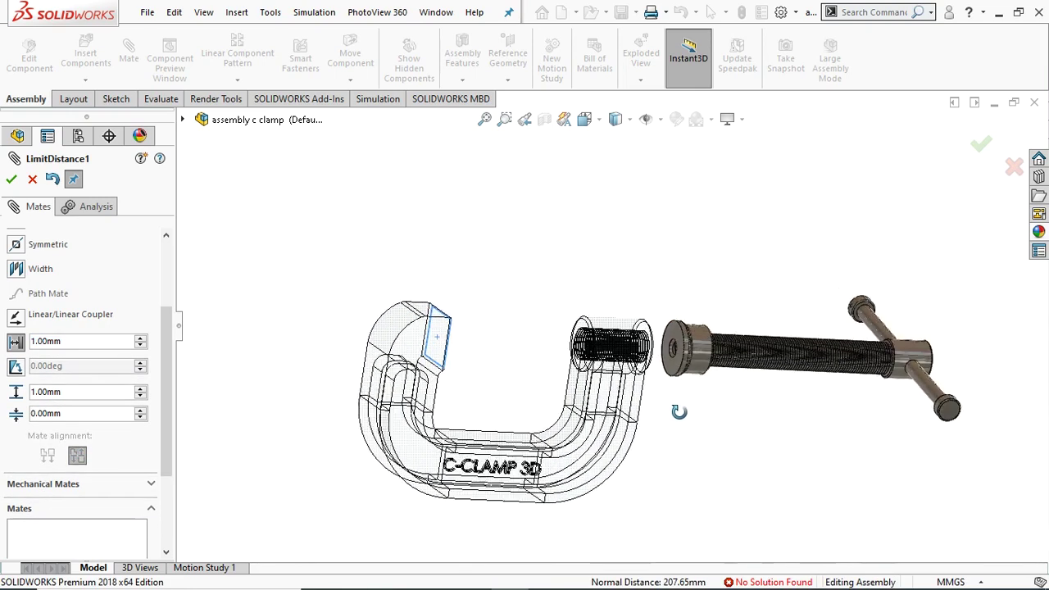
scroll(169, 406, "up", 3)
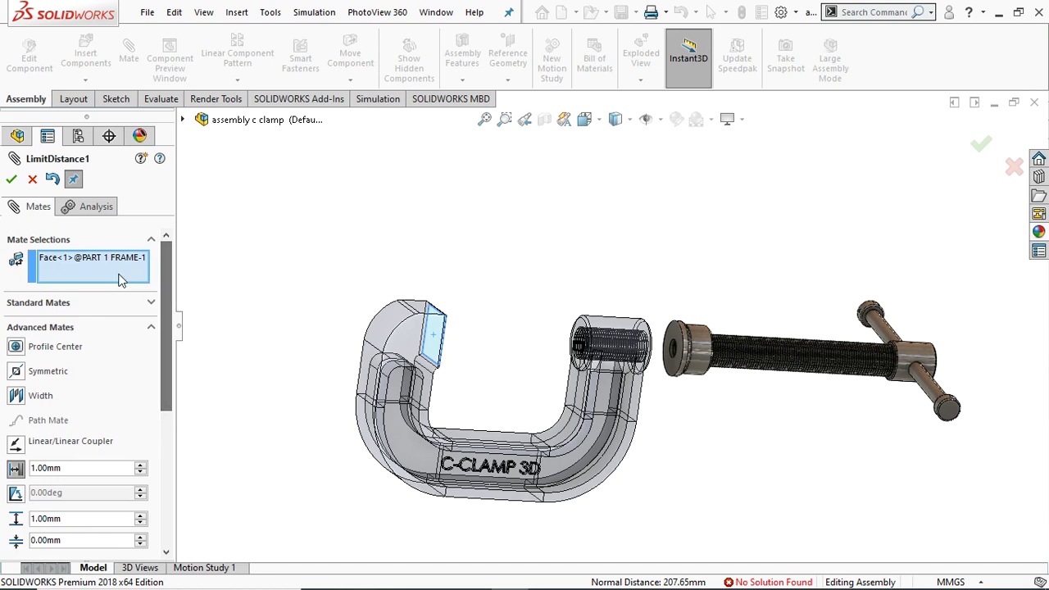
left_click(679, 344)
left_click(677, 342)
scroll(164, 397, "down", 3)
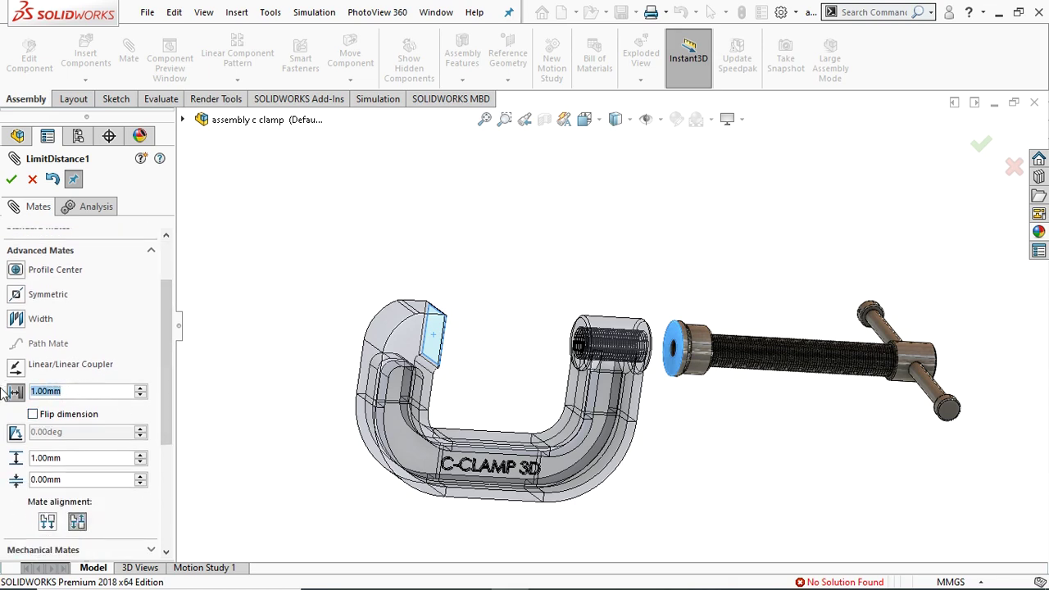
type("130")
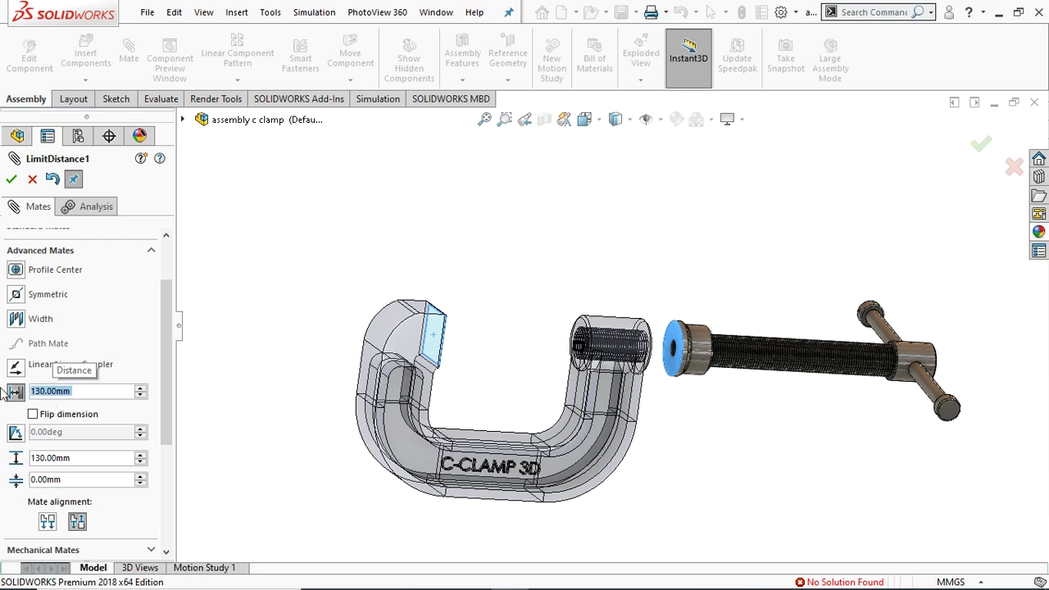
left_click(12, 180)
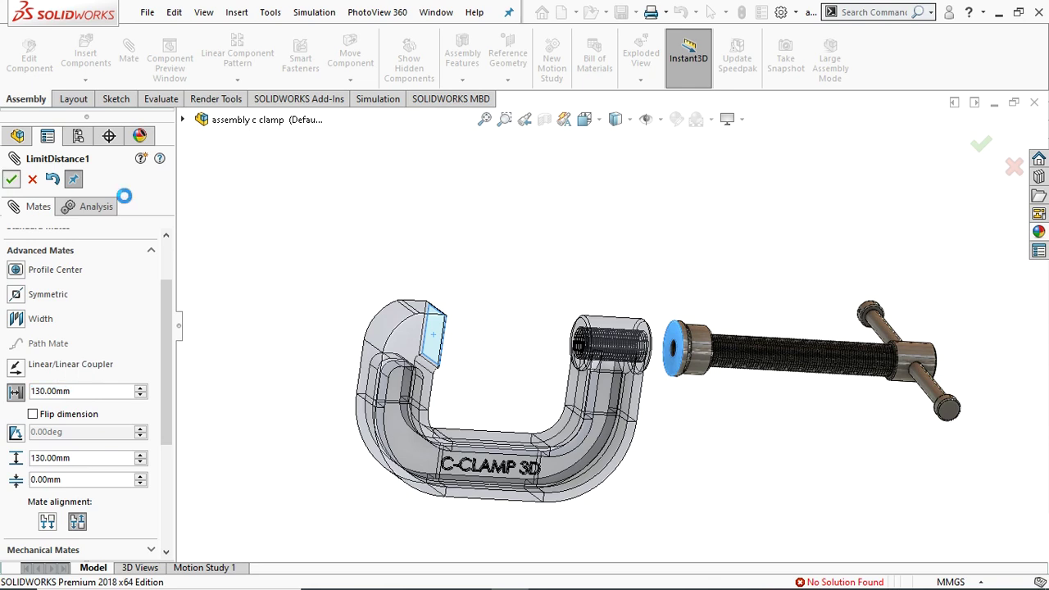
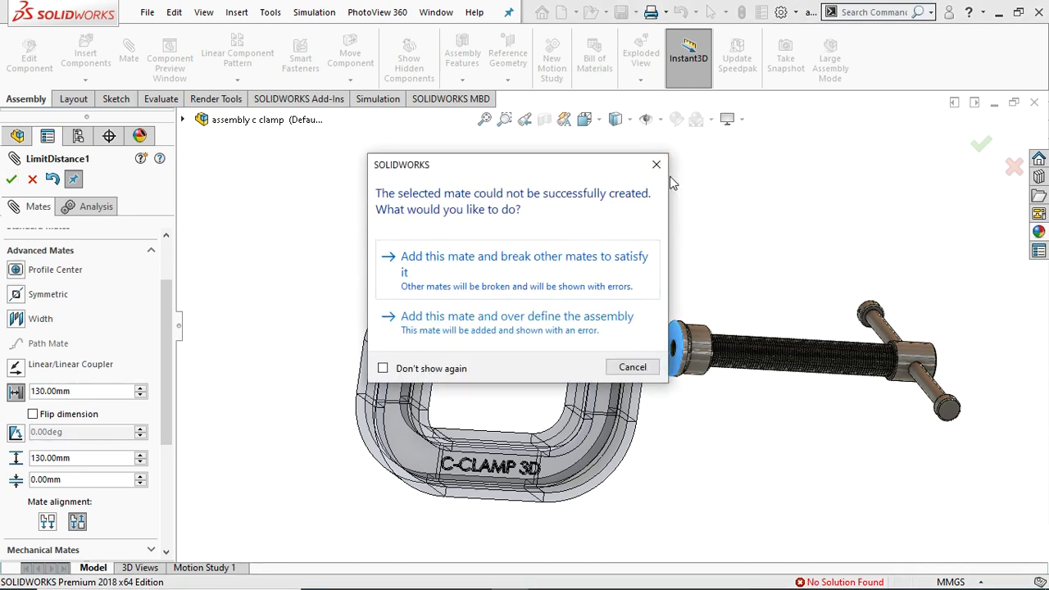
left_click(657, 166)
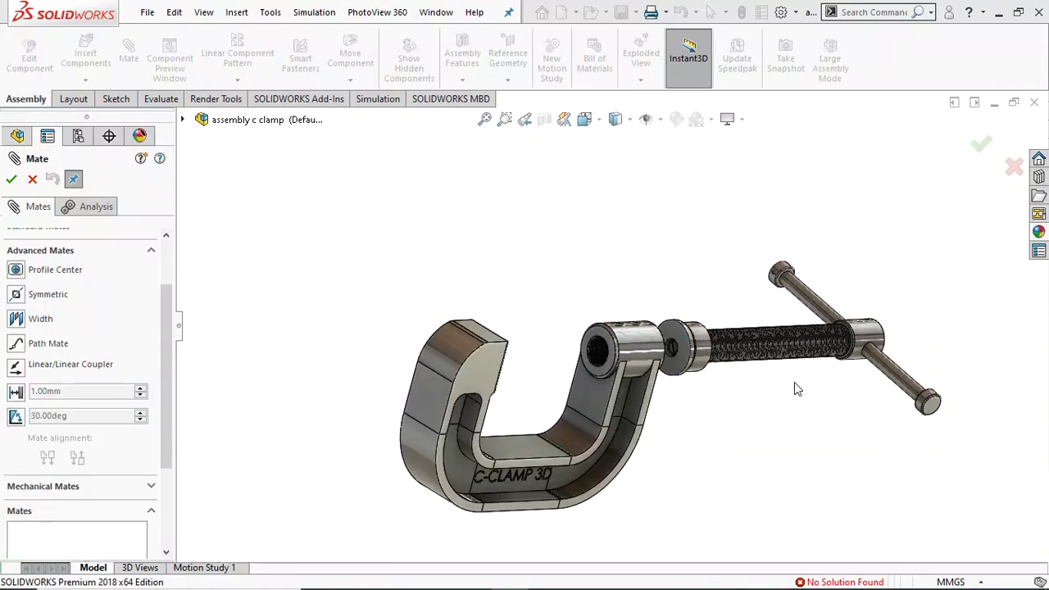
middle_click_drag(732, 366, 713, 403)
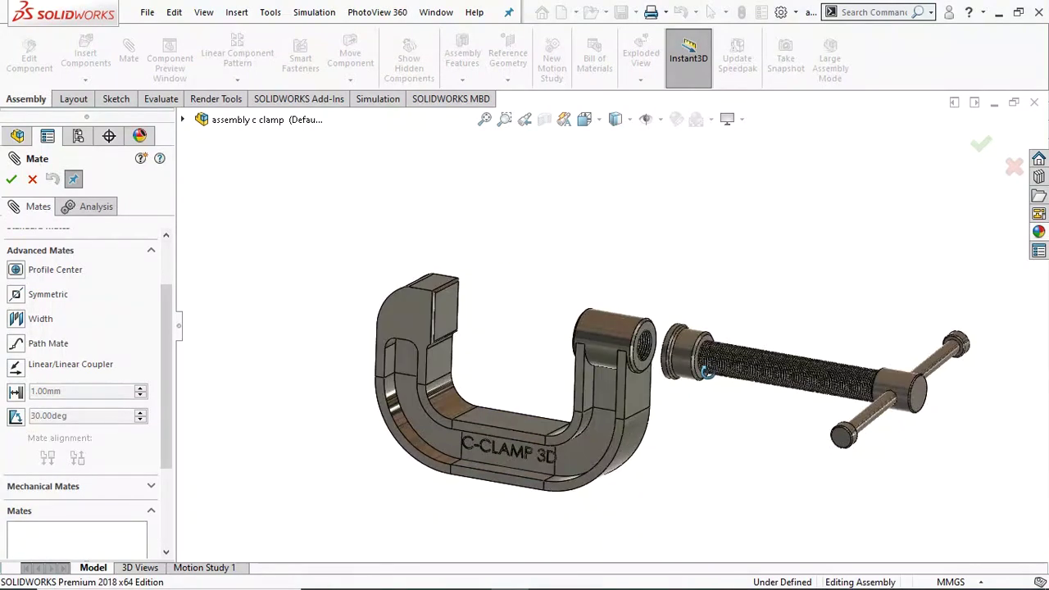
scroll(123, 385, "up", 3)
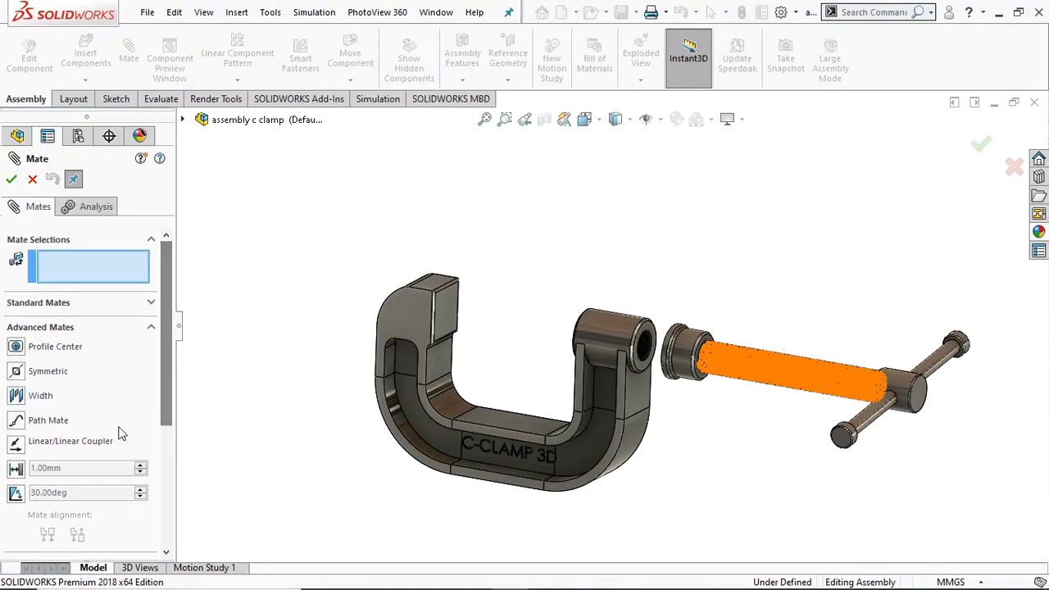
left_click(18, 470)
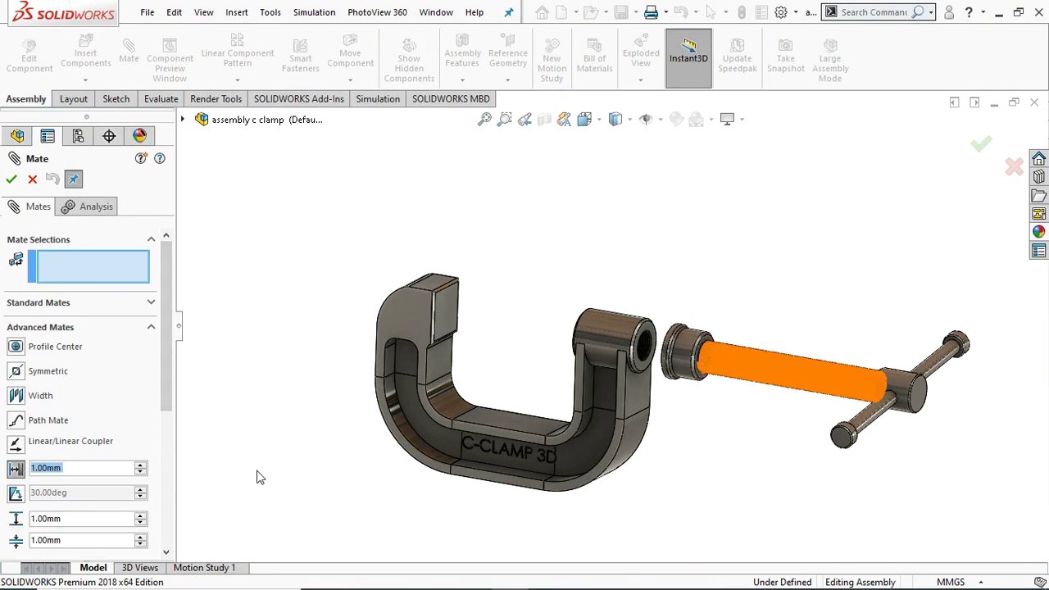
left_click(33, 179)
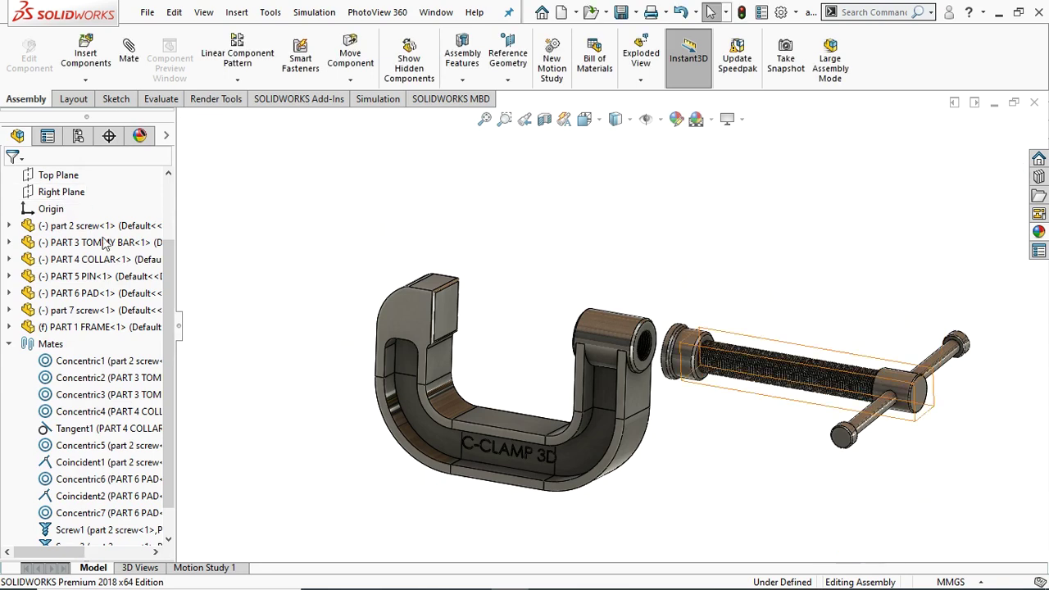
- Add a Coincident mate between the frame's inner jaw face and the pad's flat front face
left_click(443, 307)
middle_click_drag(597, 308, 689, 358)
left_click(695, 348)
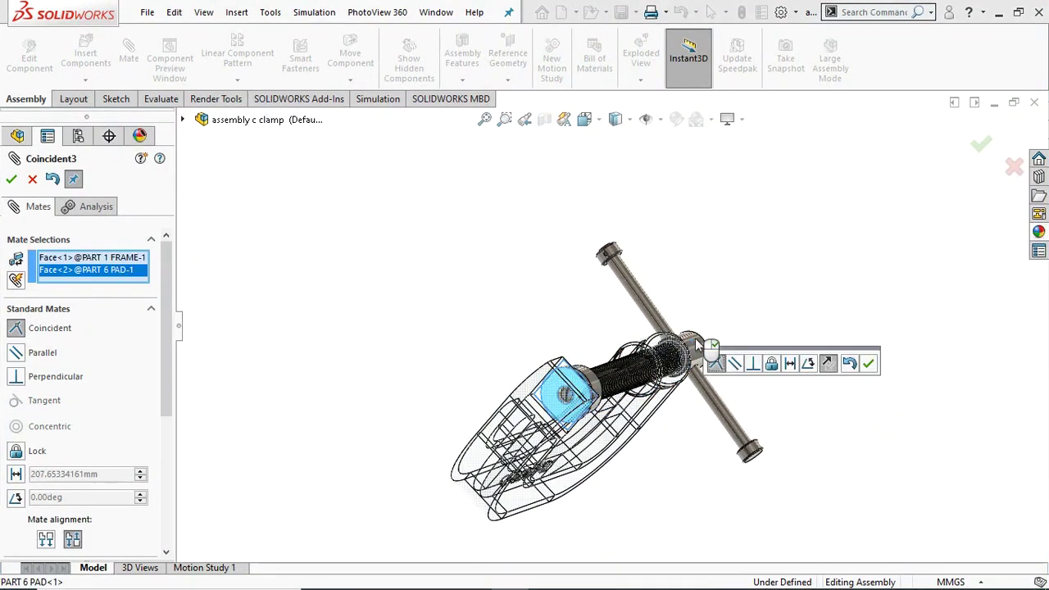
left_click(869, 364)
middle_click_drag(812, 363, 656, 372)
scroll(525, 382, "down", 3)
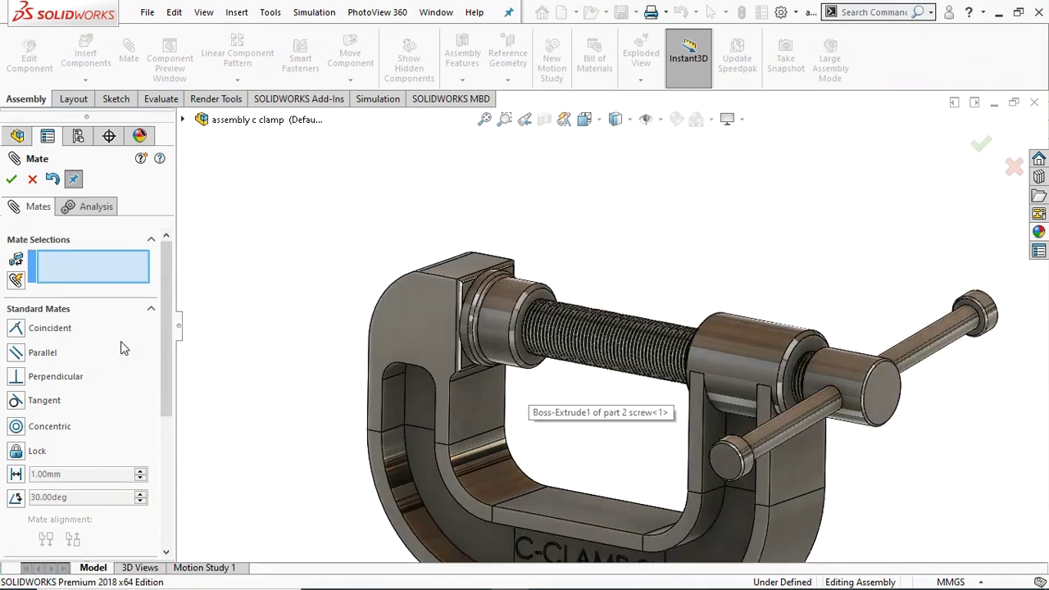
left_click(33, 181)
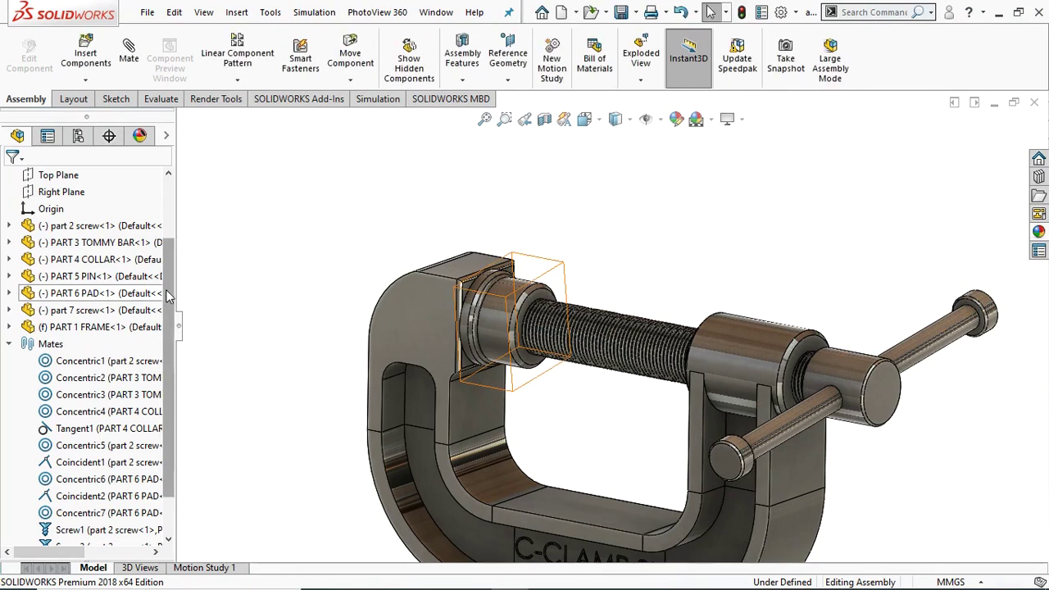
- Delete the Coincident mate between the frame's inner jaw face and the pad's flat front face
scroll(168, 369, "down", 2)
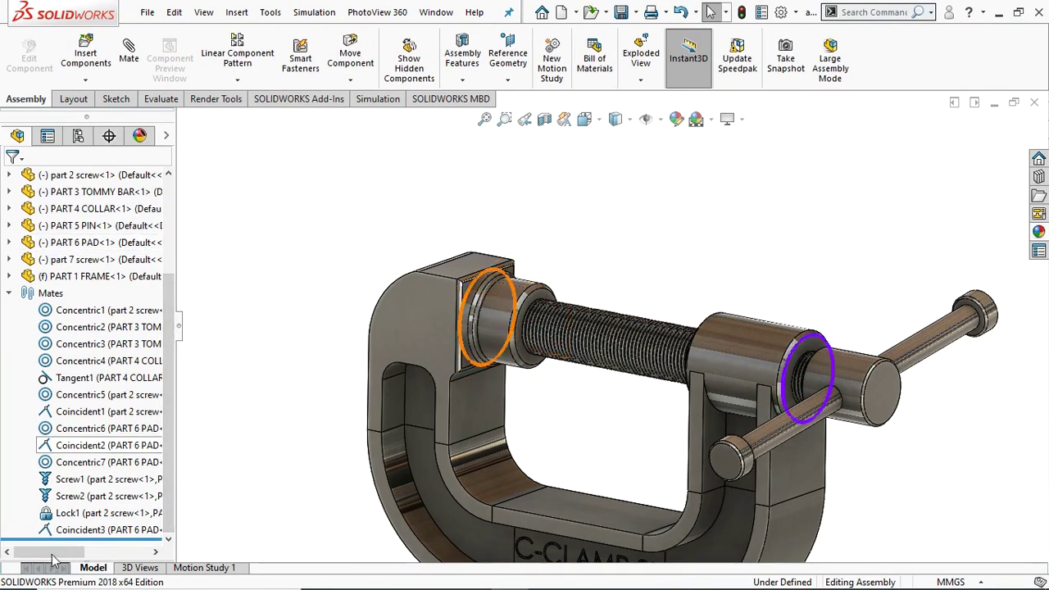
left_click(75, 533)
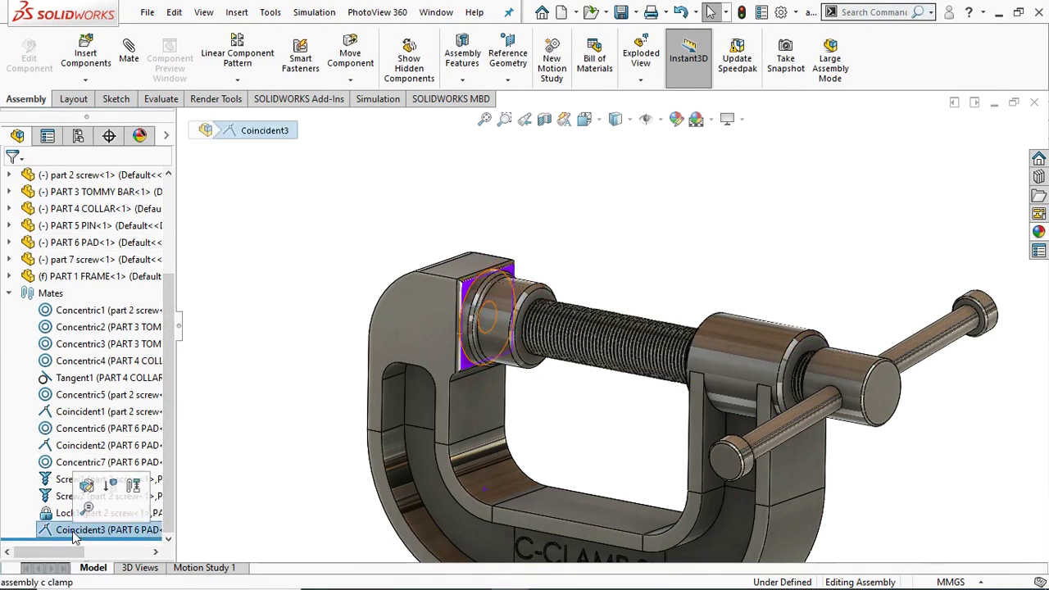
key("Delete")
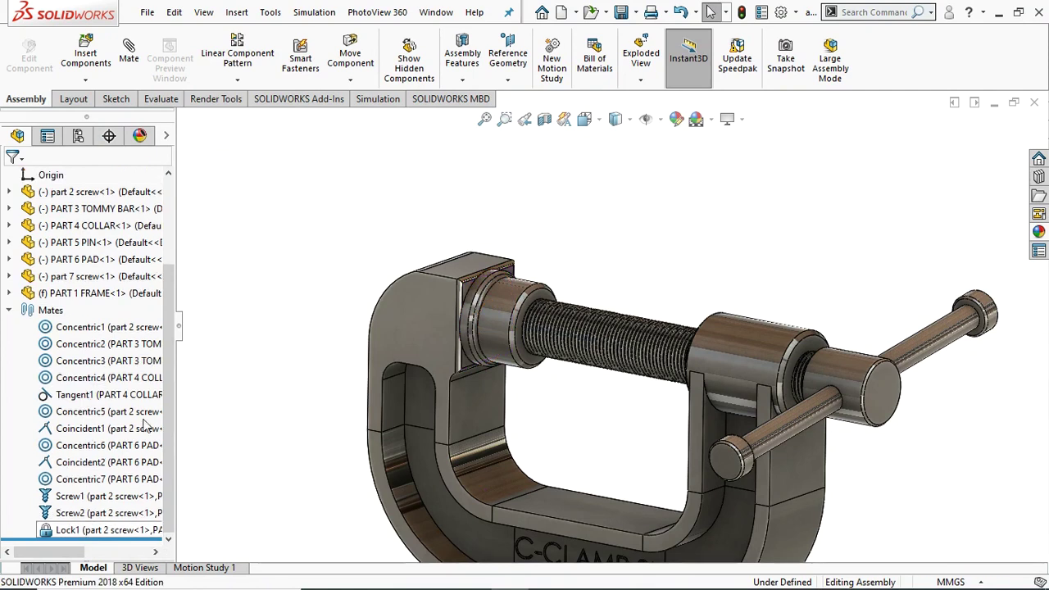
- Start an advanced limit Distance mate with a minimum of 0 mm and a maximum of 125 mm
left_click(129, 54)
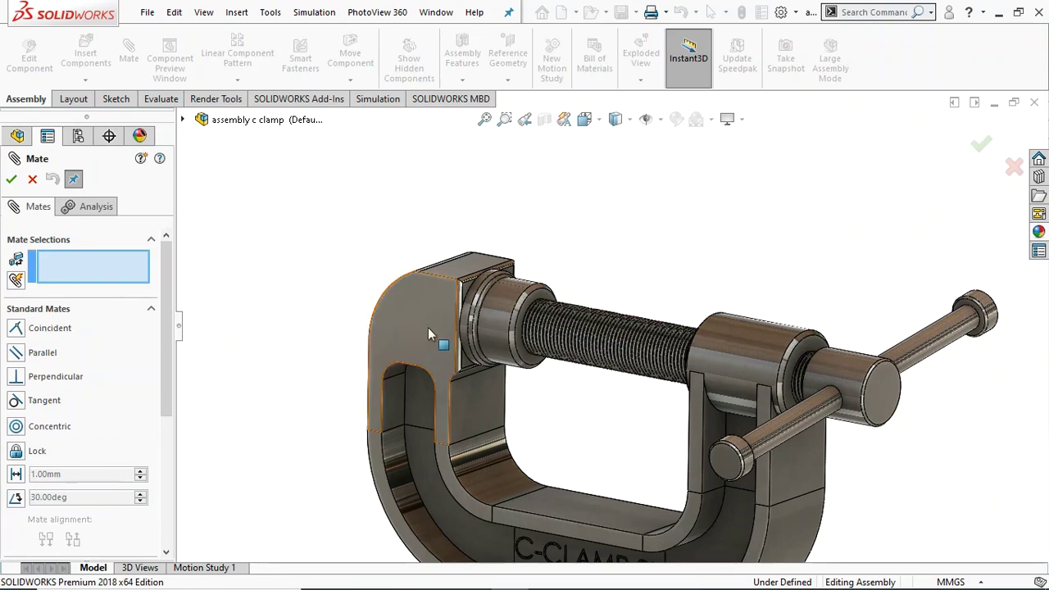
mouse_move(897, 414)
left_mouse_down()
mouse_move(904, 430)
mouse_move(905, 350)
mouse_move(723, 439)
mouse_move(769, 484)
mouse_move(916, 447)
mouse_move(979, 306)
mouse_move(932, 185)
mouse_move(796, 173)
mouse_move(710, 263)
left_mouse_up()
middle_click_drag(562, 378, 518, 394)
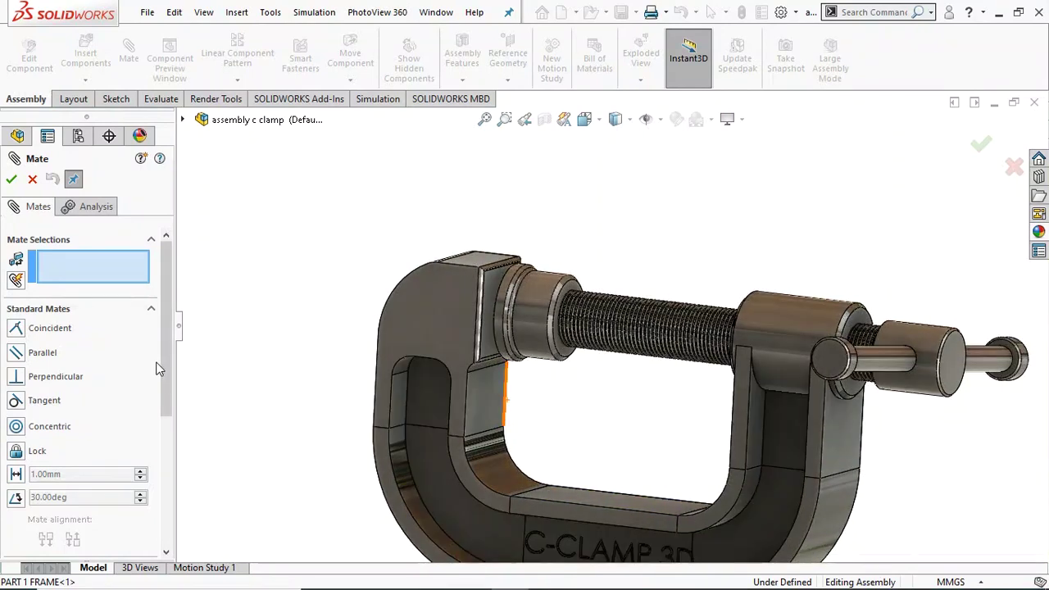
scroll(166, 341, "down", 3)
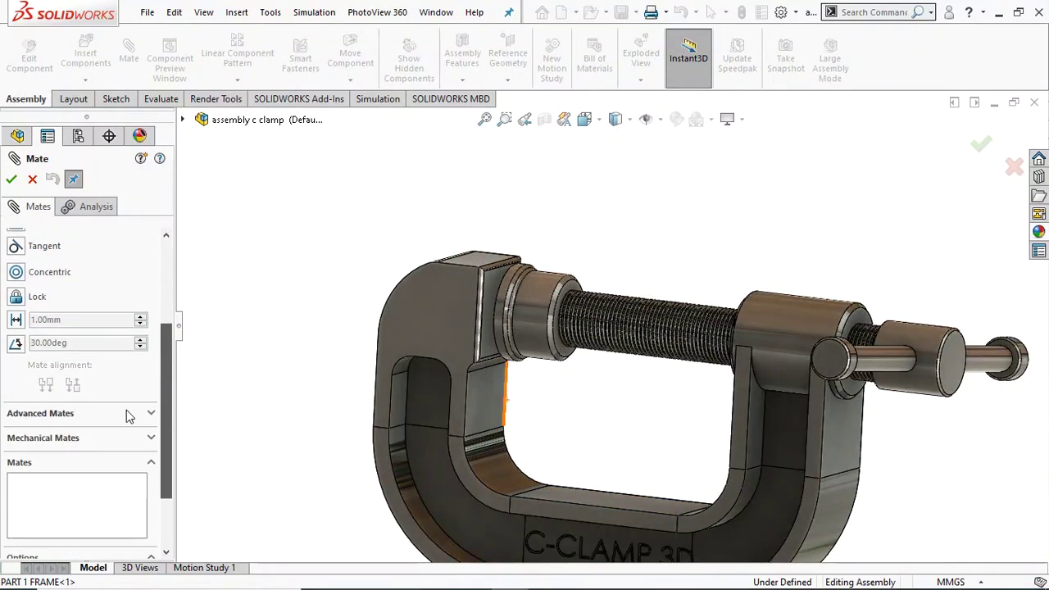
left_click(33, 414)
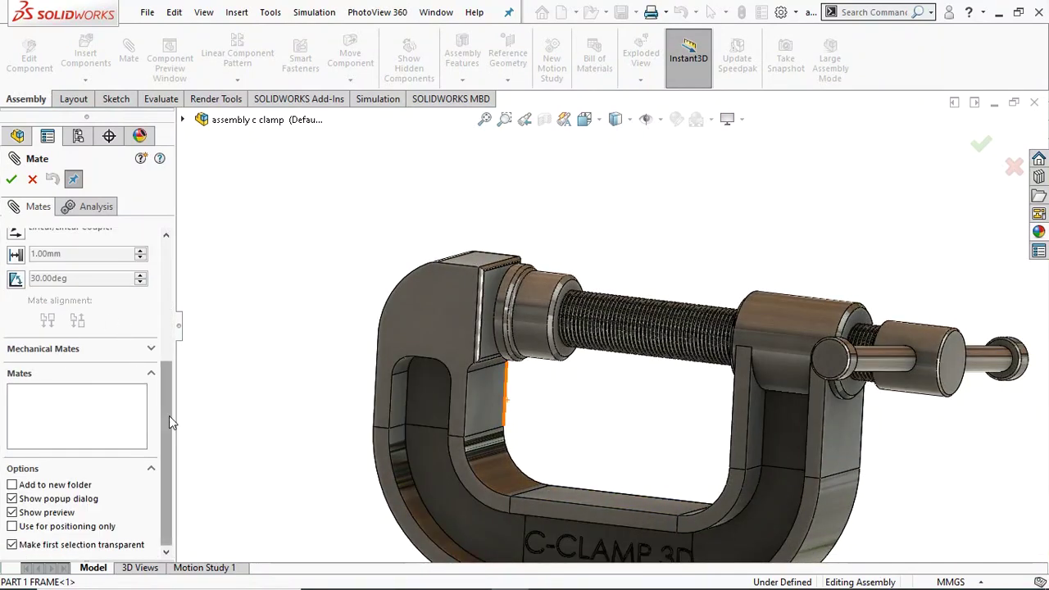
scroll(169, 416, "up", 3)
left_click(16, 414)
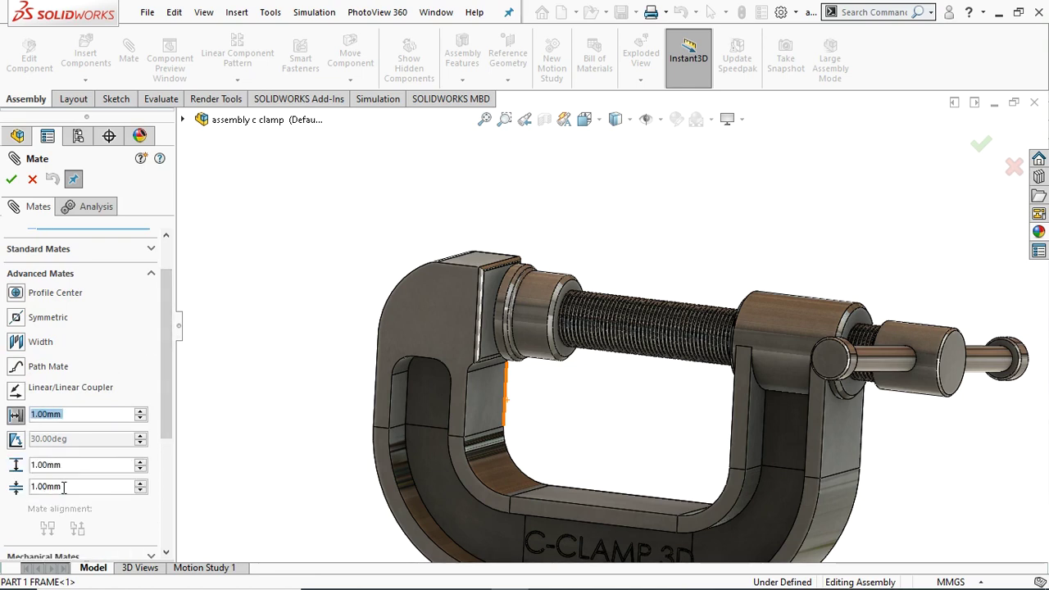
type("0")
key("Return")
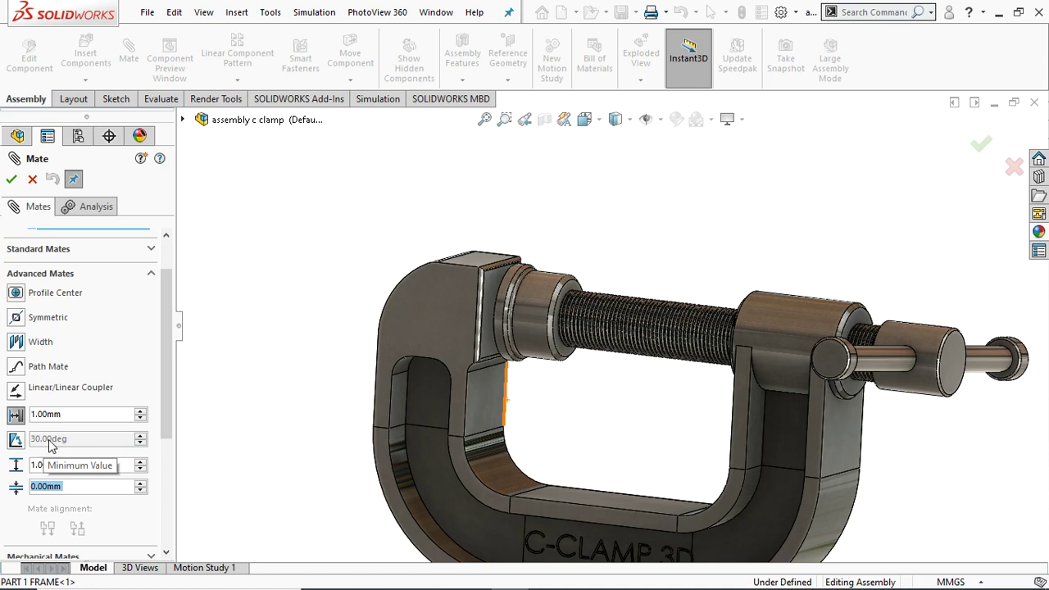
left_click(34, 465)
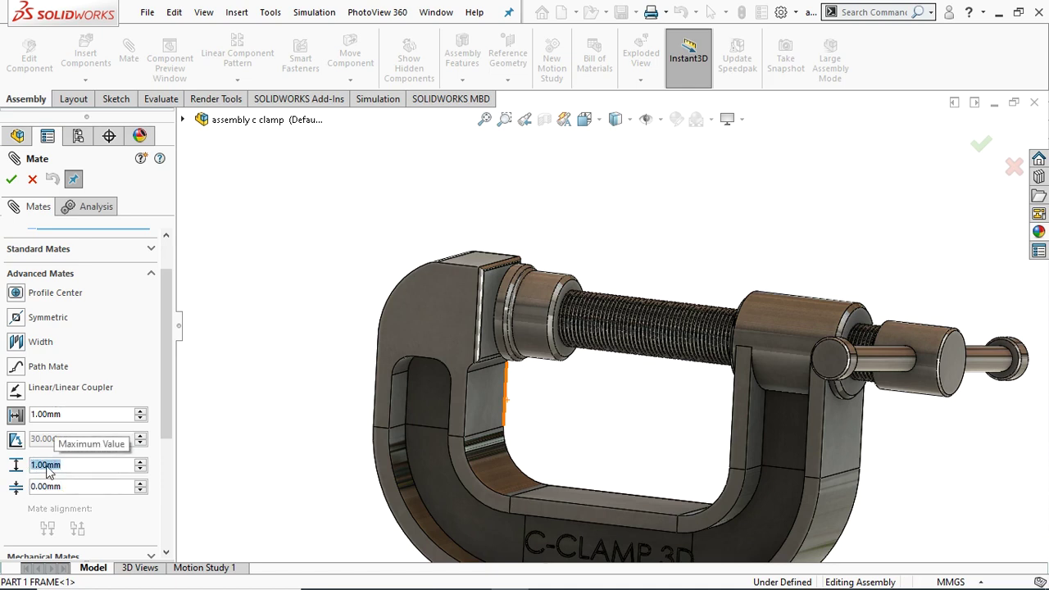
type("125")
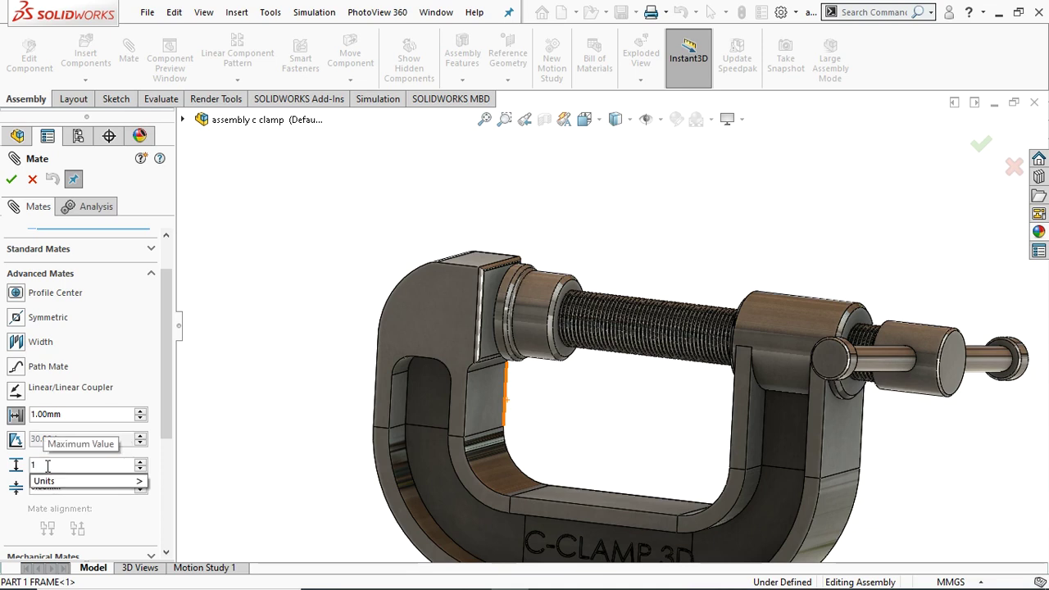
key("Return")
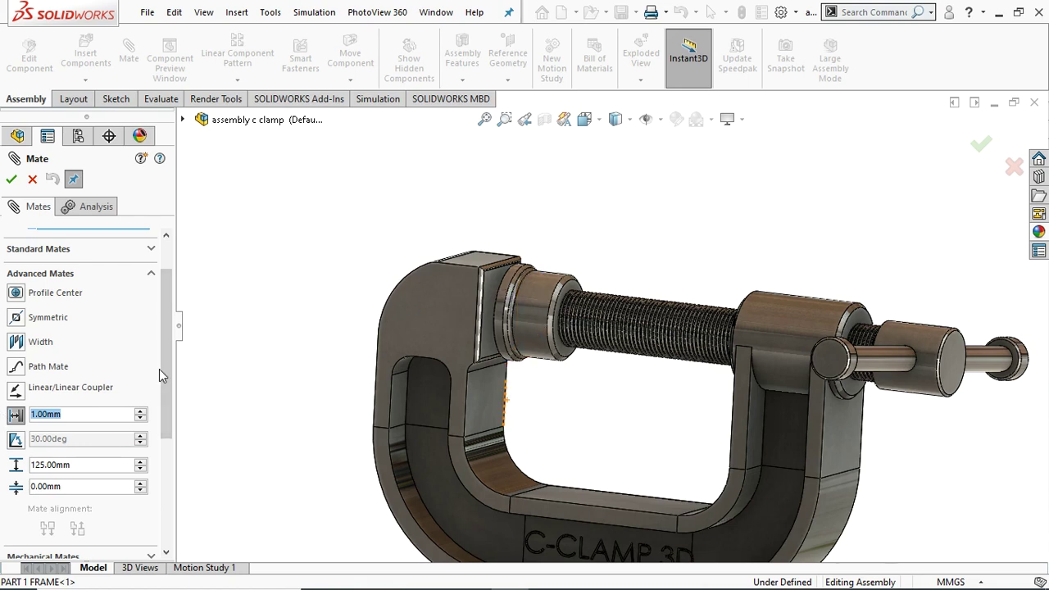
- Apply the limit Distance mate between the frame's inner jaw face and the pad's flat front face, then leave the Mate command
left_click_drag(165, 367, 164, 330)
left_click(101, 266)
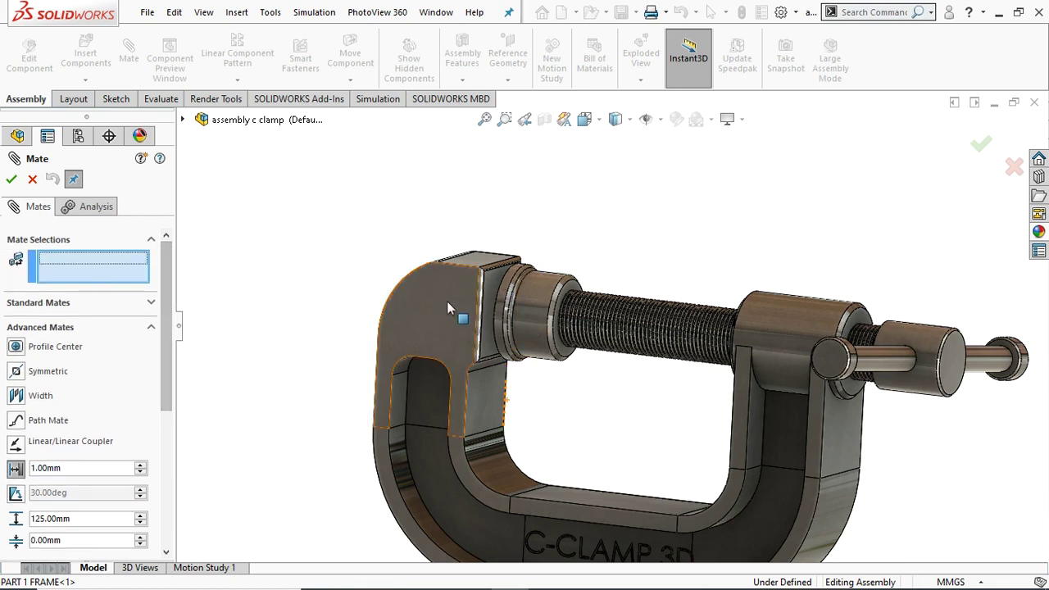
left_click(488, 285)
middle_click_drag(572, 416, 646, 371)
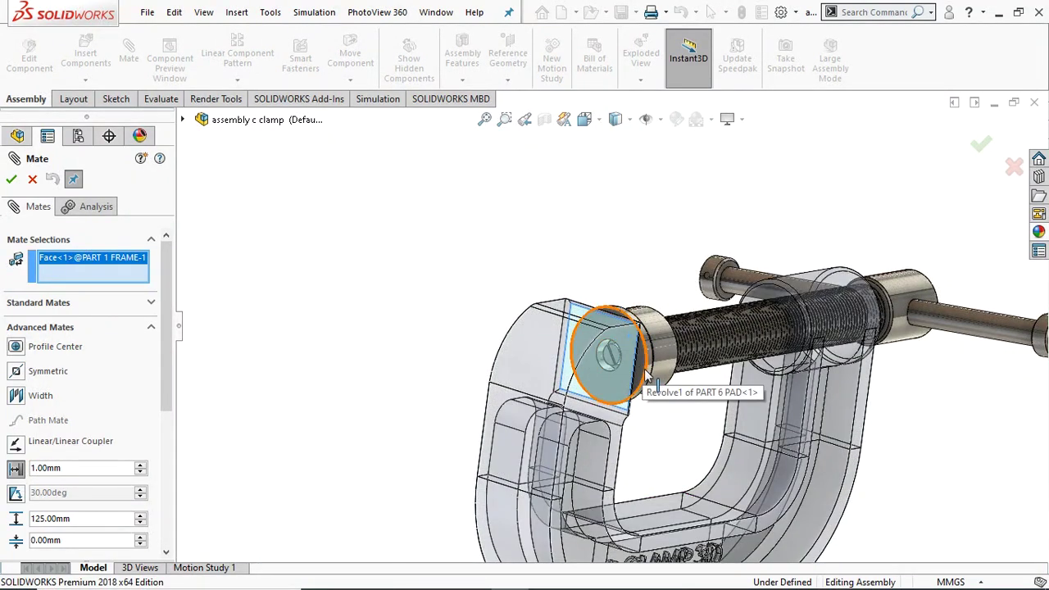
scroll(646, 367, "down", 8)
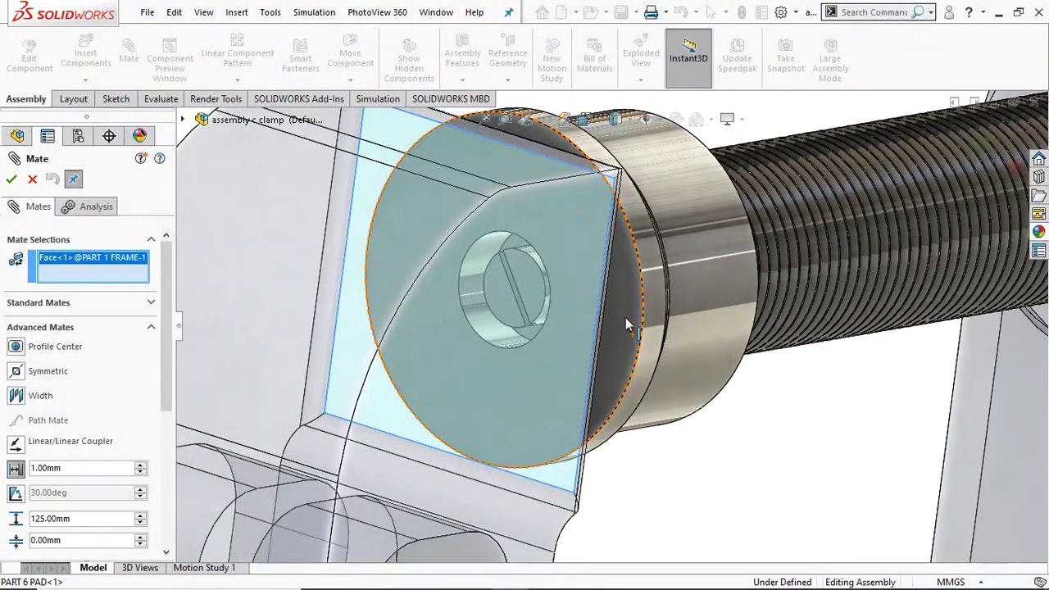
left_click(626, 323)
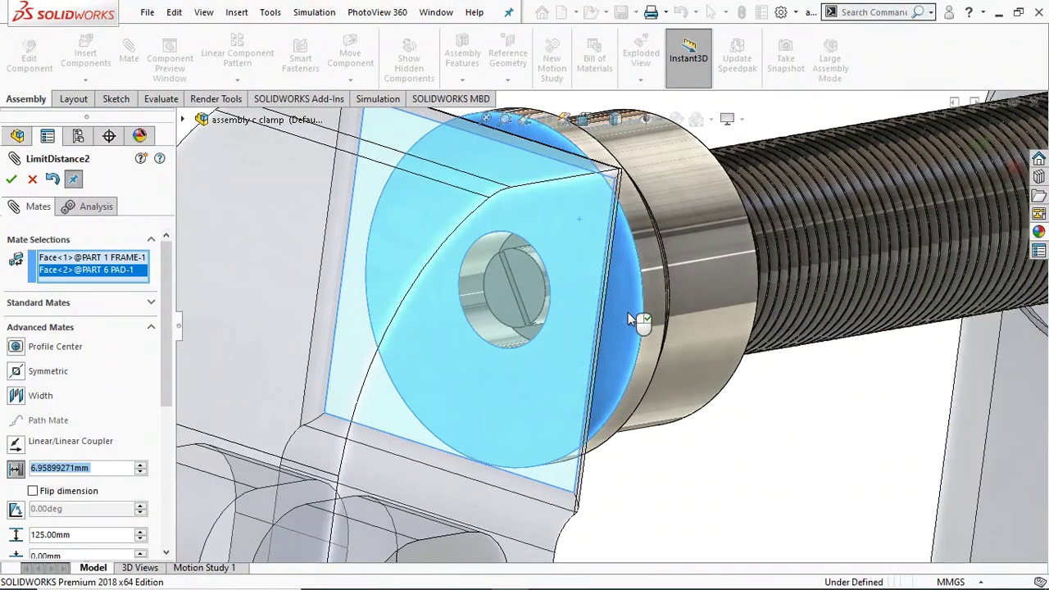
left_click(11, 180)
scroll(811, 325, "up", 3)
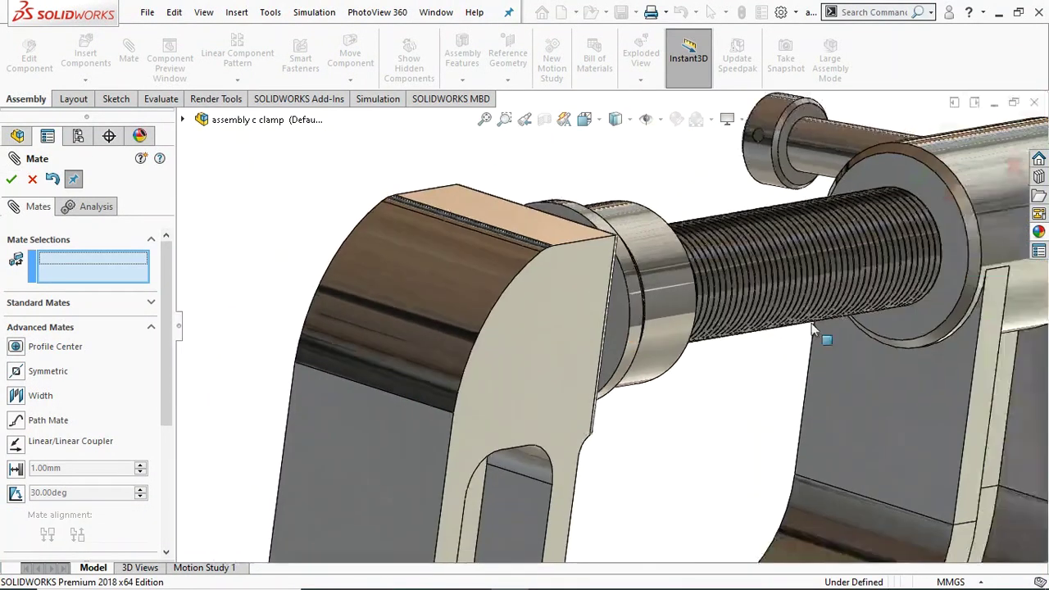
scroll(812, 325, "up", 5)
middle_click_drag(811, 328, 679, 363)
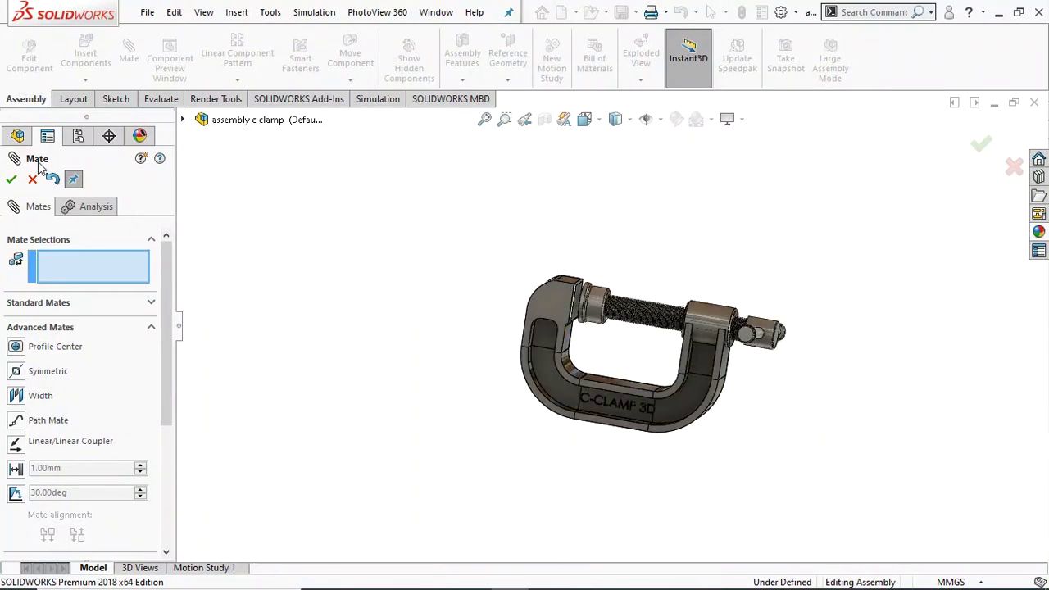
left_click(11, 180)
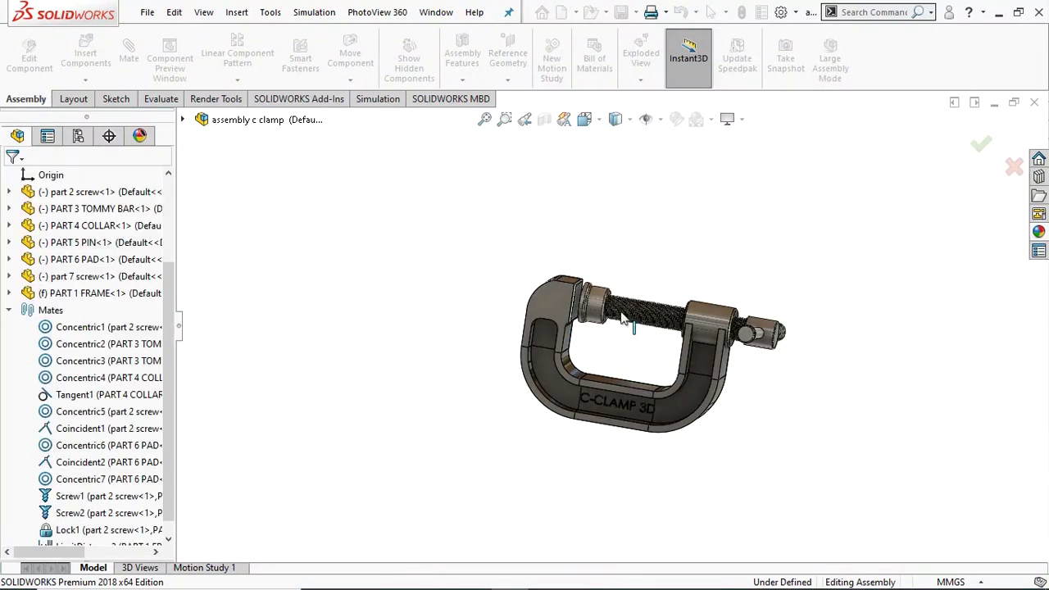
- Move the screw along the frame to test the pad's limited travel
left_click(776, 342)
scroll(783, 340, "down", 5)
scroll(705, 348, "up", 5)
middle_click_drag(701, 344, 434, 291)
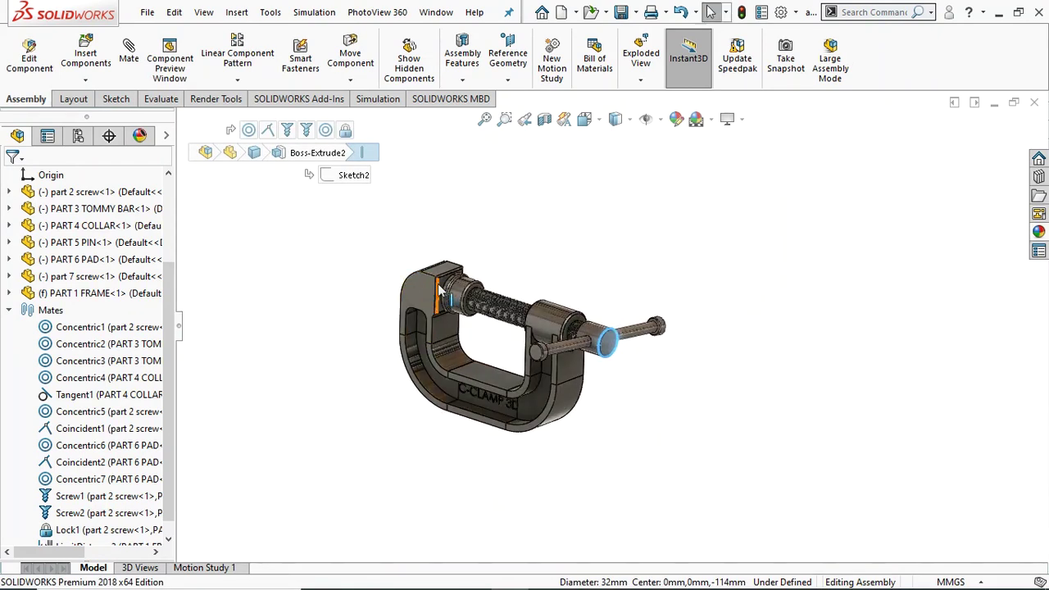
left_click_drag(613, 349, 238, 343)
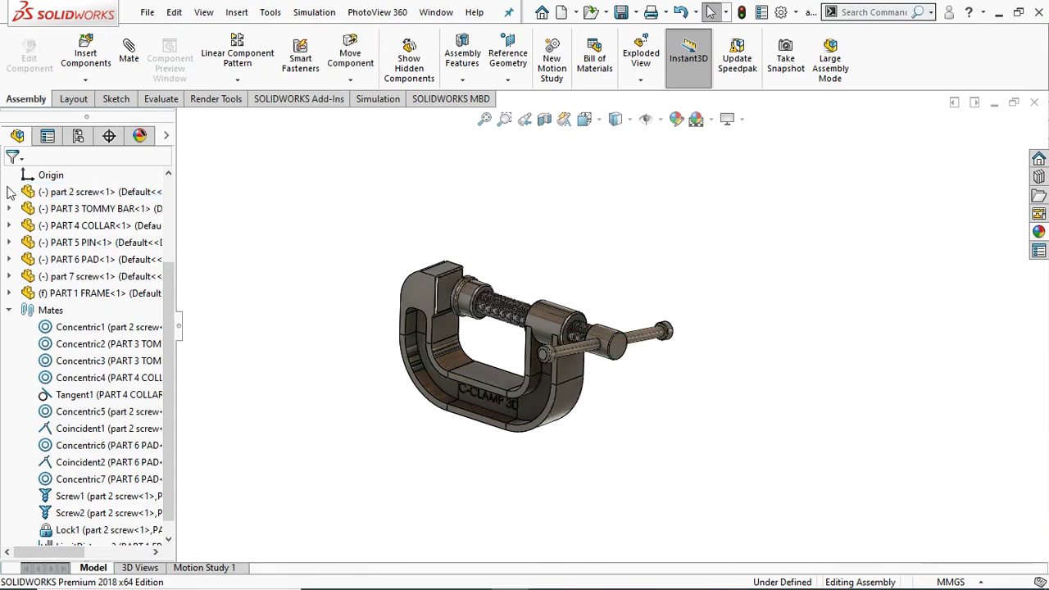
scroll(82, 246, "up", 3)
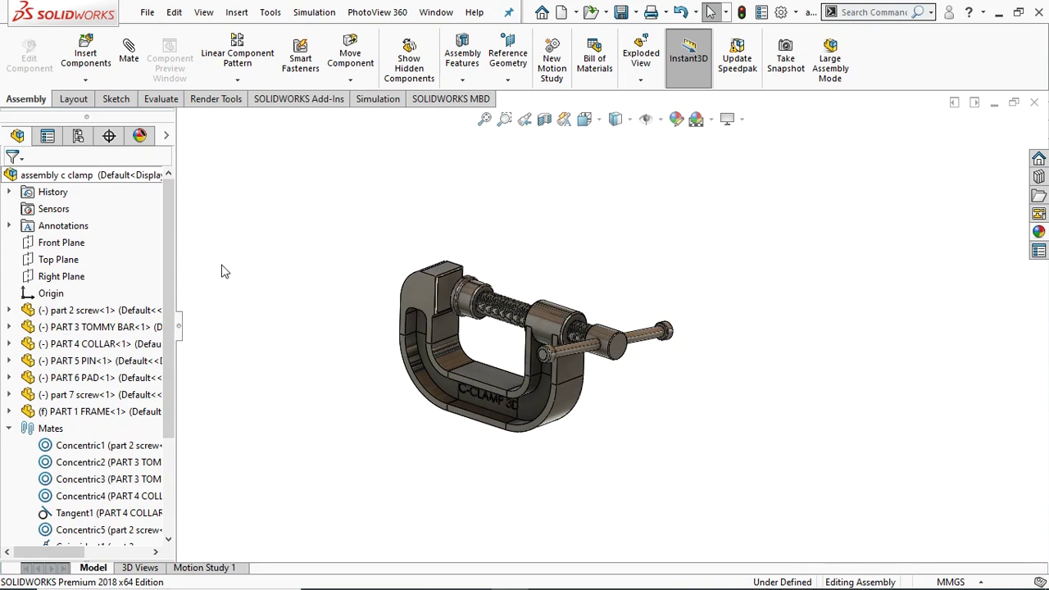
left_click(134, 67)
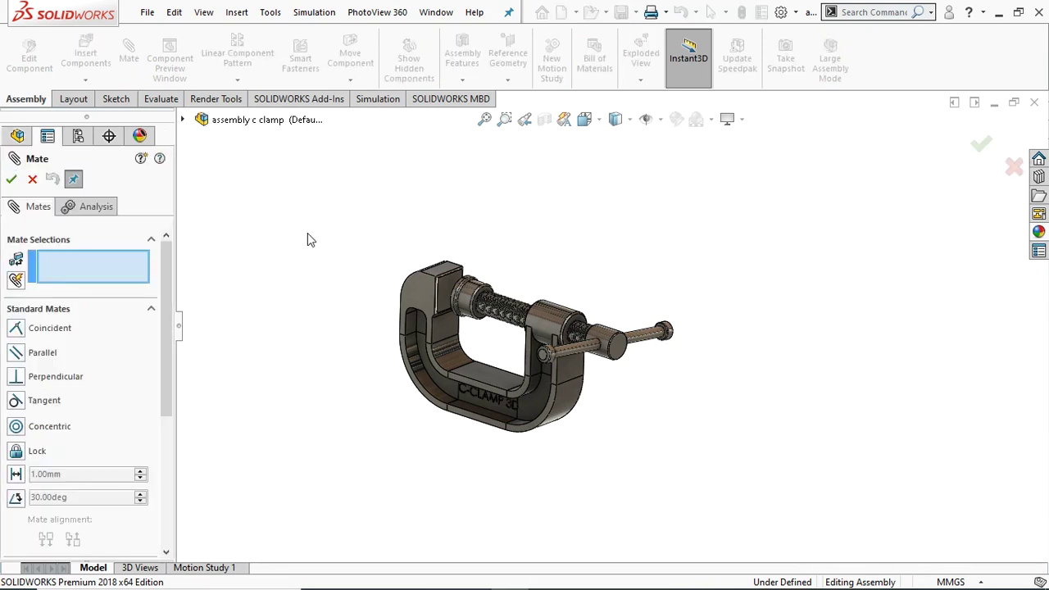
left_click(32, 179)
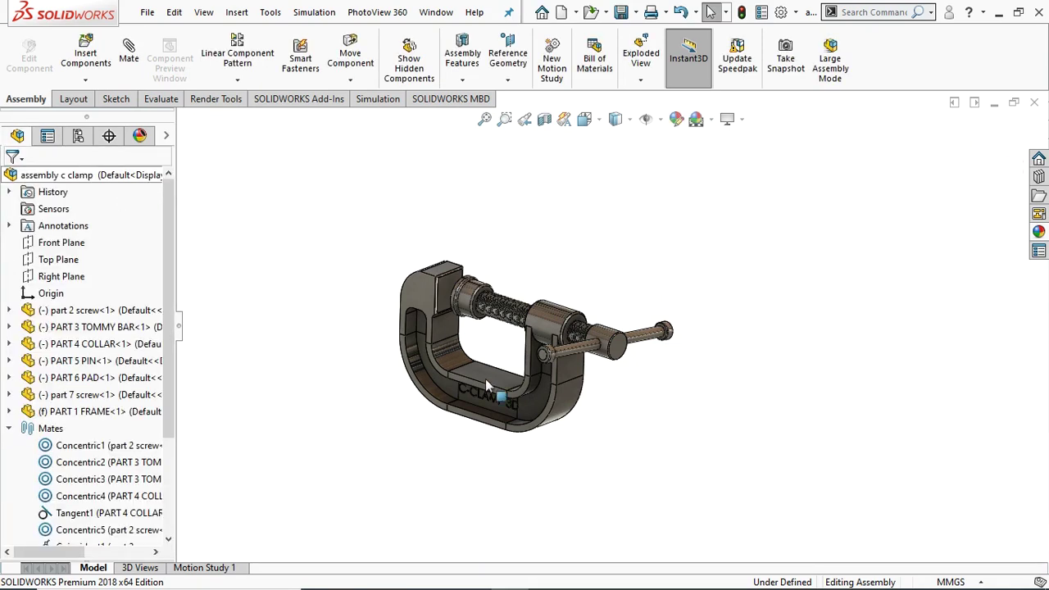
- Open Motion Study 1 and look over its timeline
middle_click_drag(434, 332, 537, 354, "ctrl")
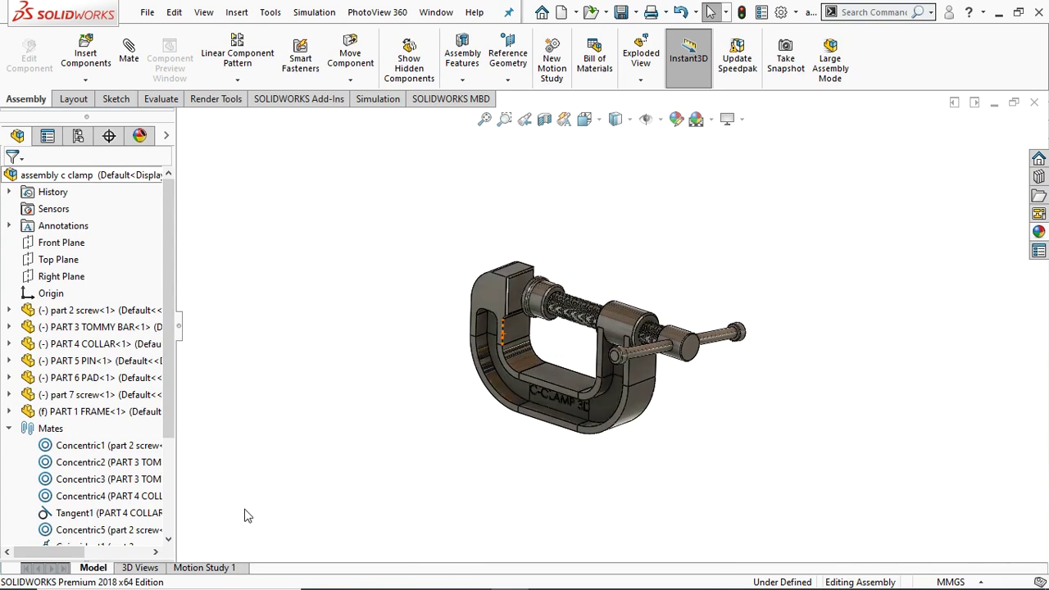
left_click(202, 569)
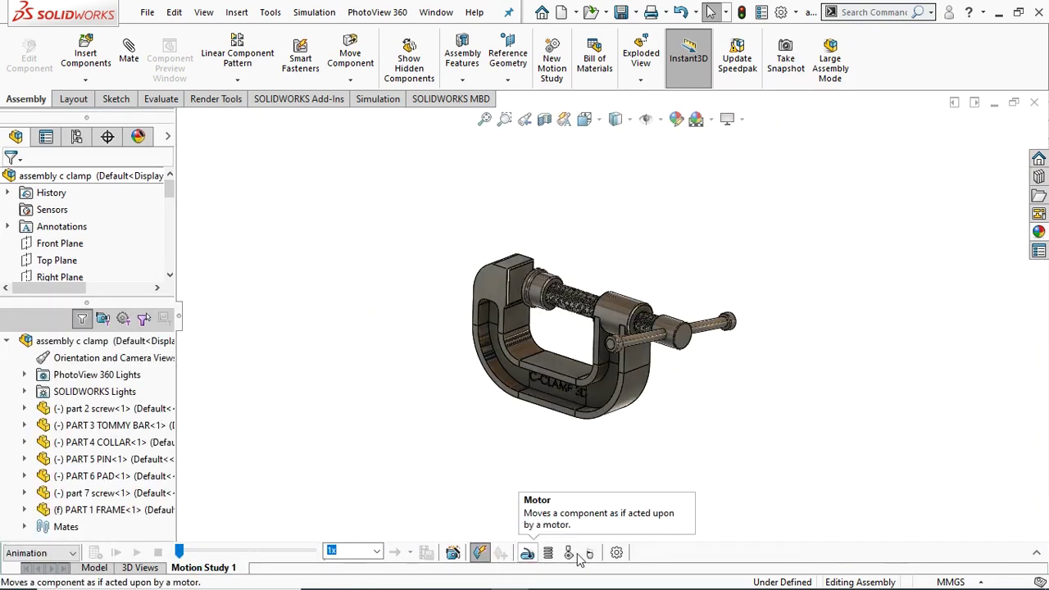
left_click(1036, 554)
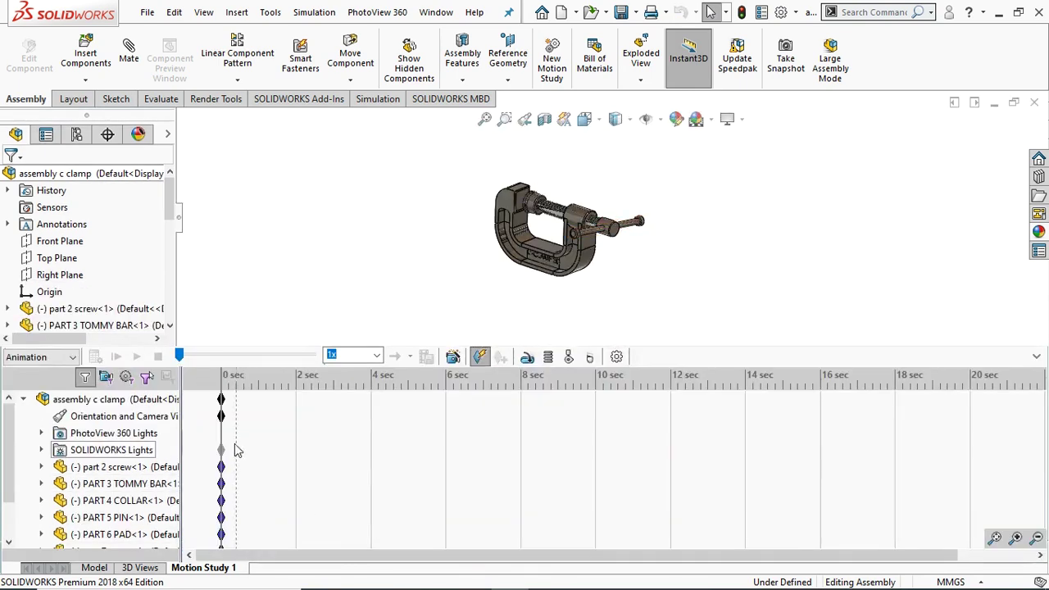
left_click(1037, 357)
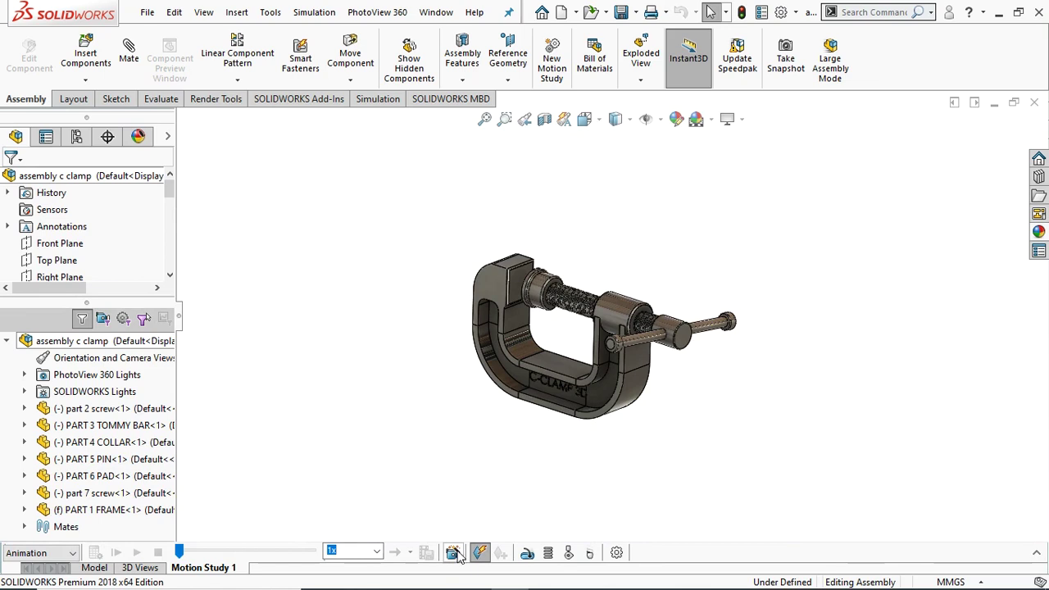
- Add a constant-speed rotary motor of 250 RPM on the flat end face of the screw's head
left_click(527, 554)
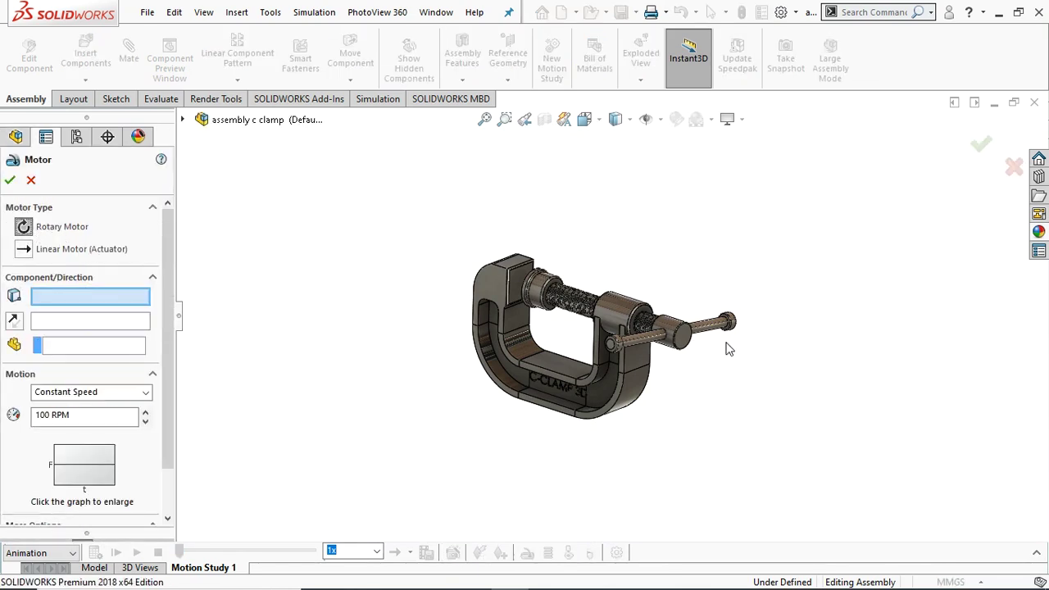
scroll(689, 345, "down", 5)
left_click(639, 326)
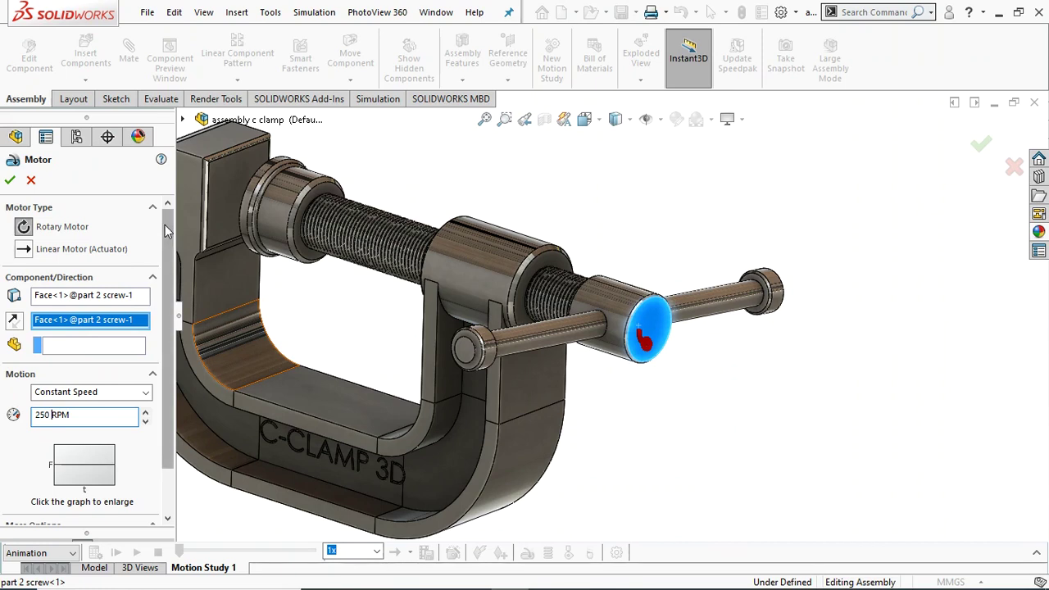
left_click_drag(165, 226, 165, 291)
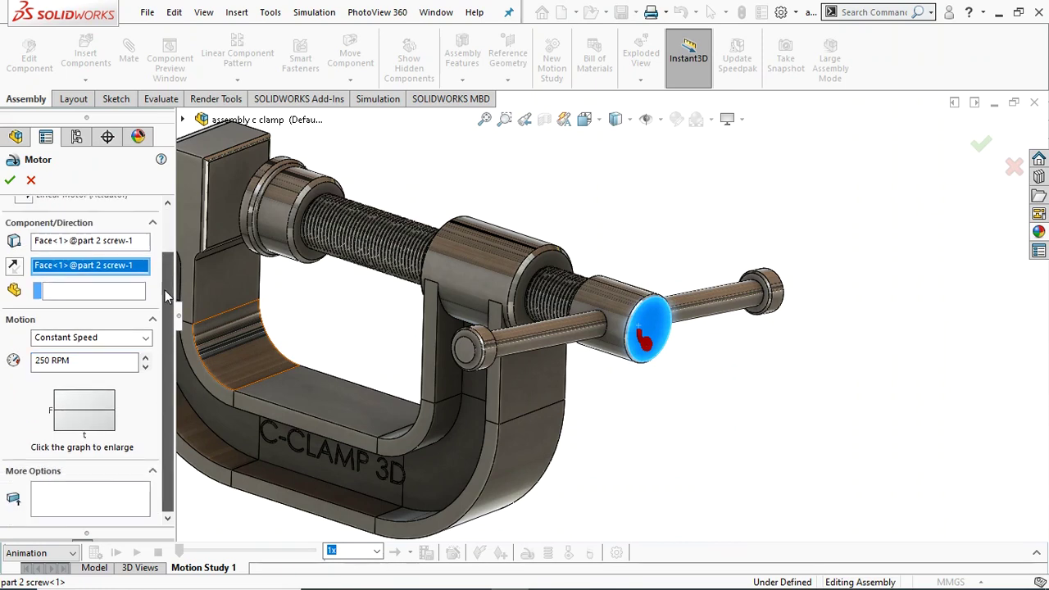
left_click(9, 180)
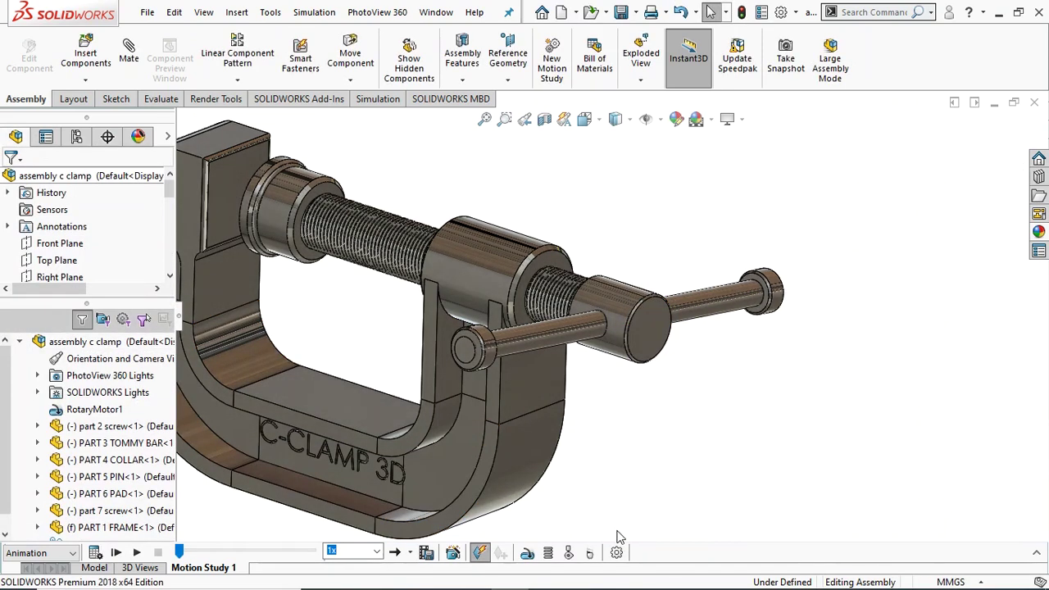
- Change the animation's frames per second in the motion study properties
left_click(617, 553)
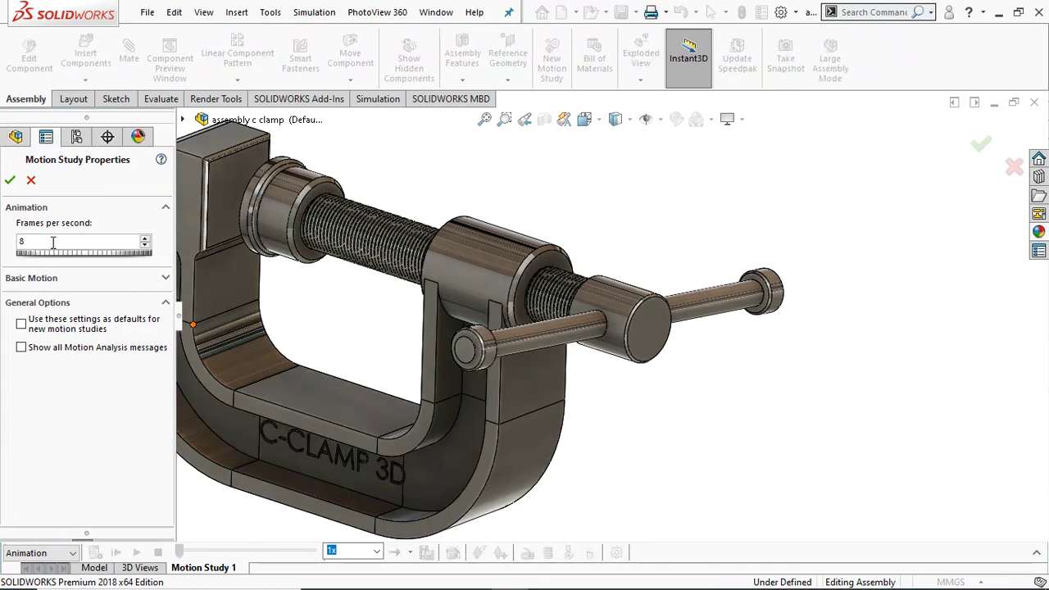
left_click_drag(46, 241, 3, 241)
left_click(11, 182)
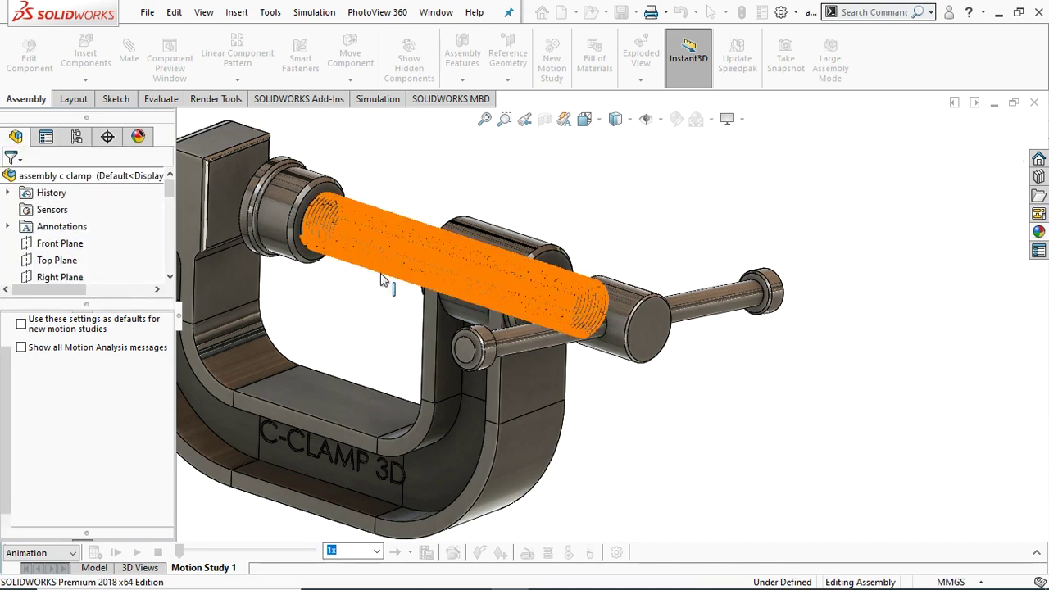
scroll(366, 299, "up", 5)
scroll(367, 298, "down", 5)
scroll(421, 440, "up", 2)
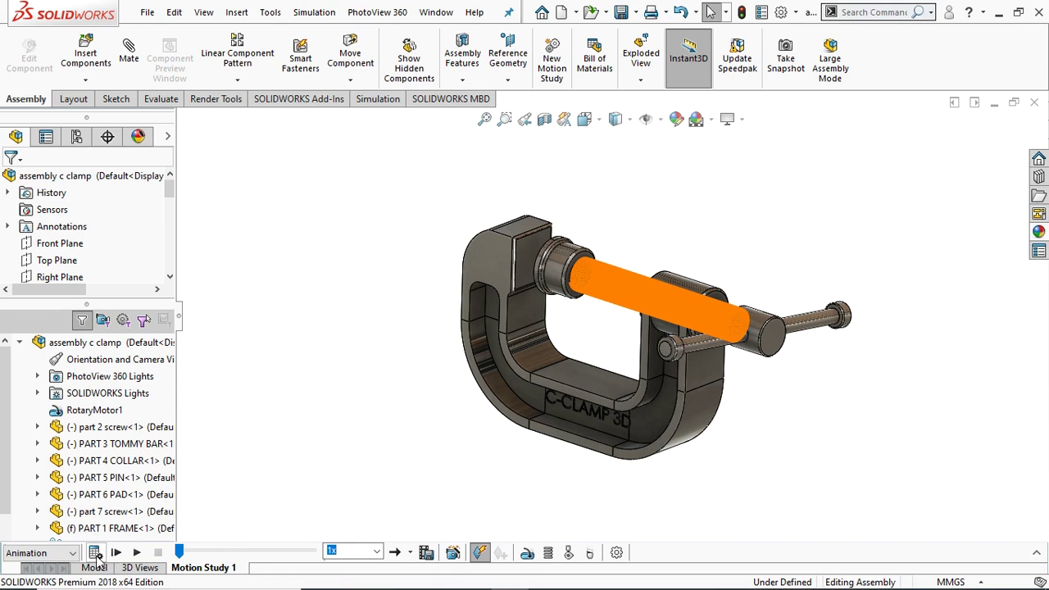
- Calculate the motion study and play back the screw's rotary motor animation
left_click(95, 554)
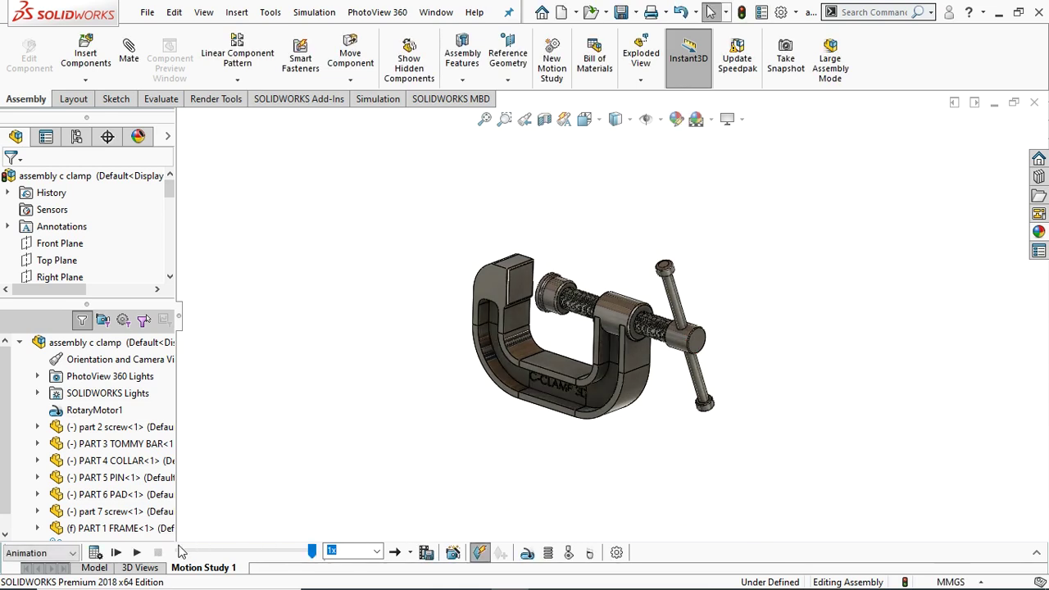
left_click(137, 553)
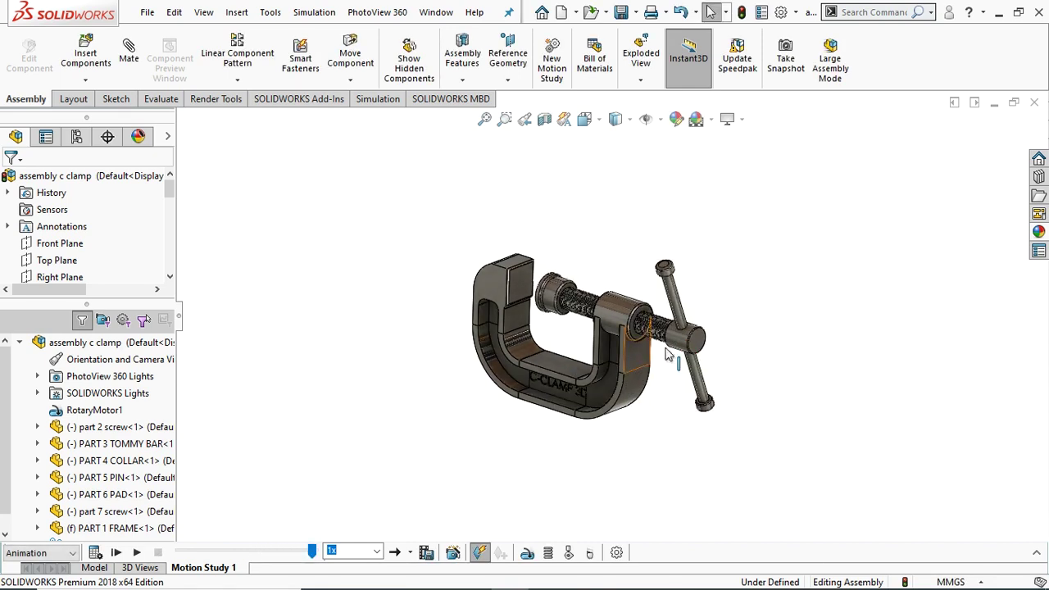
- Extend the animation's duration to 12 seconds and recalculate the motion study
left_click(1037, 555)
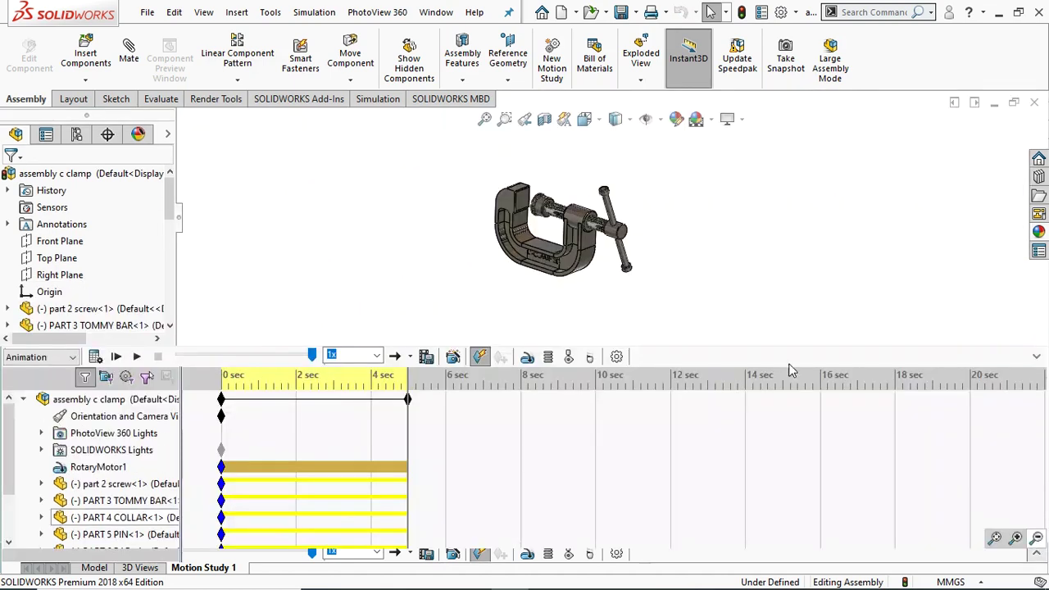
left_click_drag(414, 407, 670, 424)
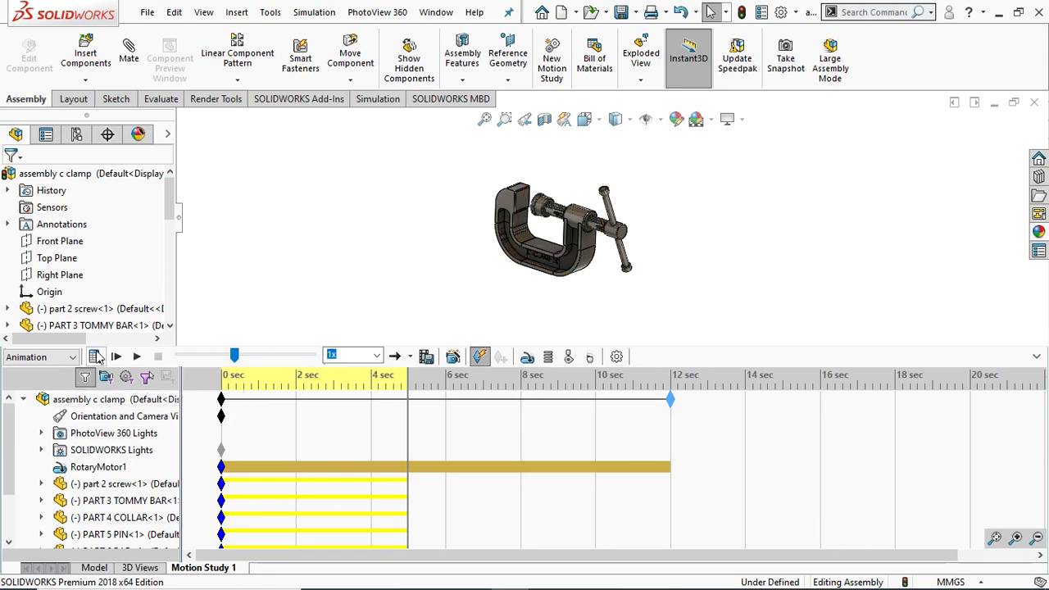
left_click(452, 357)
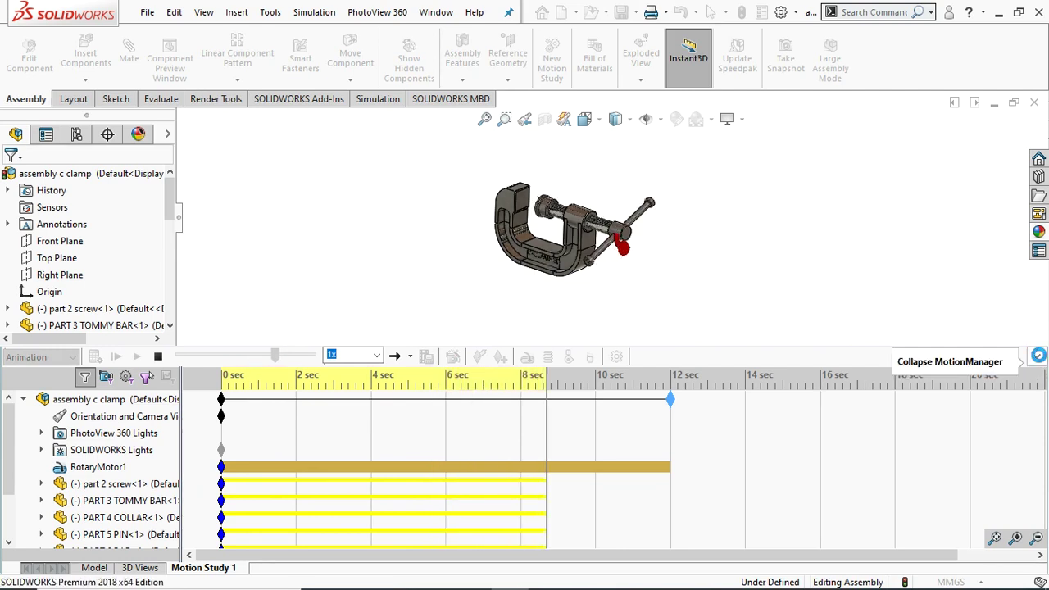
left_click(1039, 355)
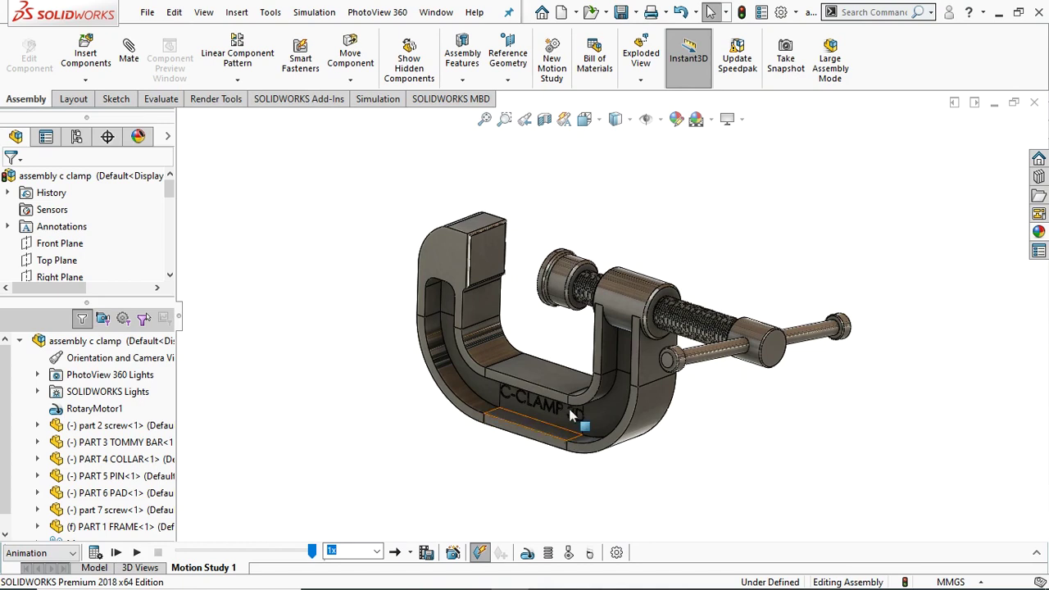
- Play the extended C-clamp animation from the start to review the movement of the screw and pad
scroll(534, 368, "down", 3)
scroll(573, 340, "up", 4)
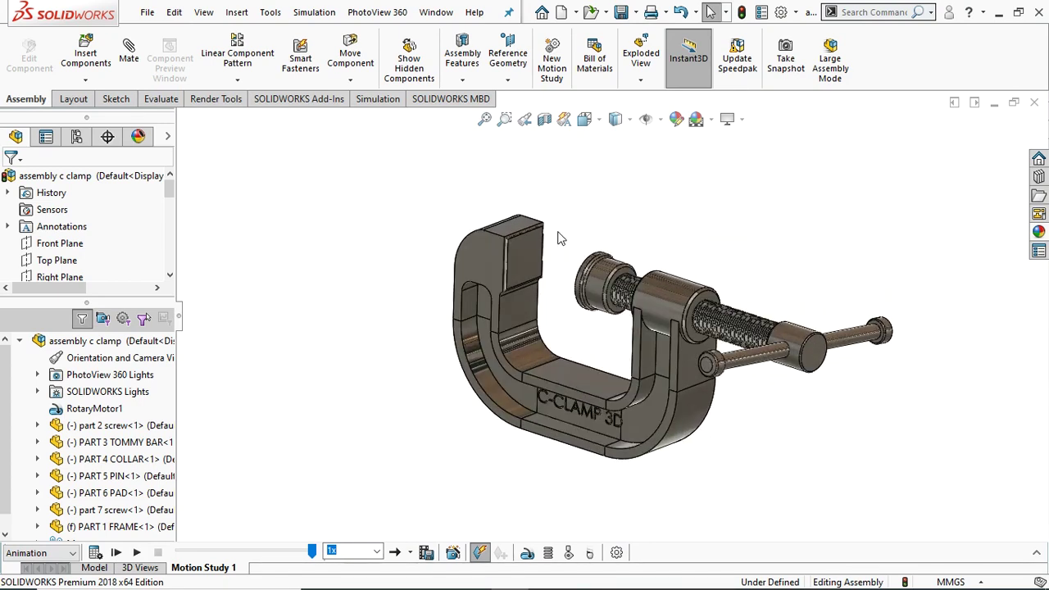
scroll(664, 361, "down", 3)
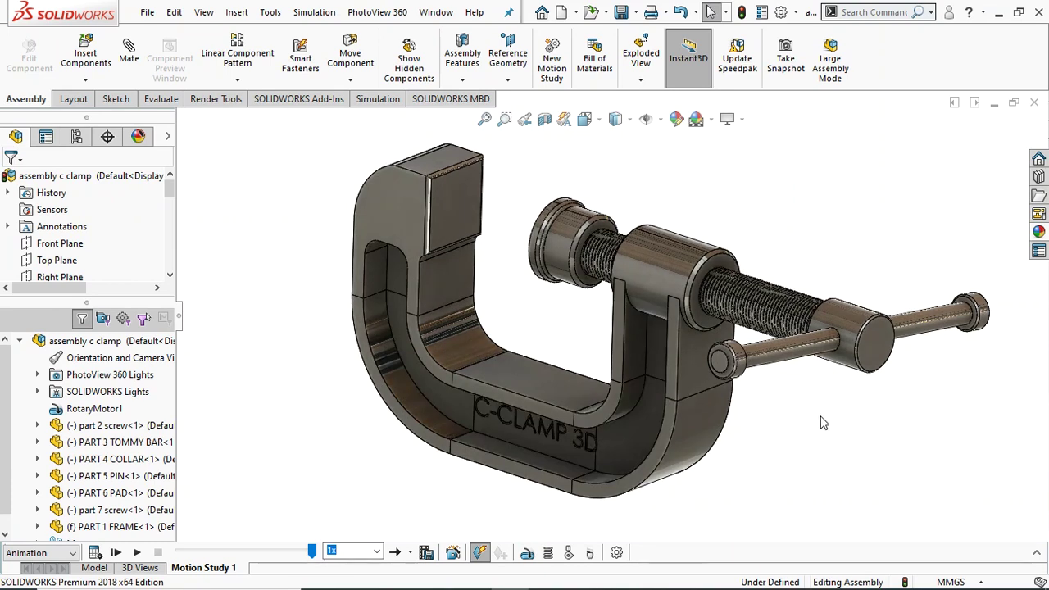
left_click(135, 553)
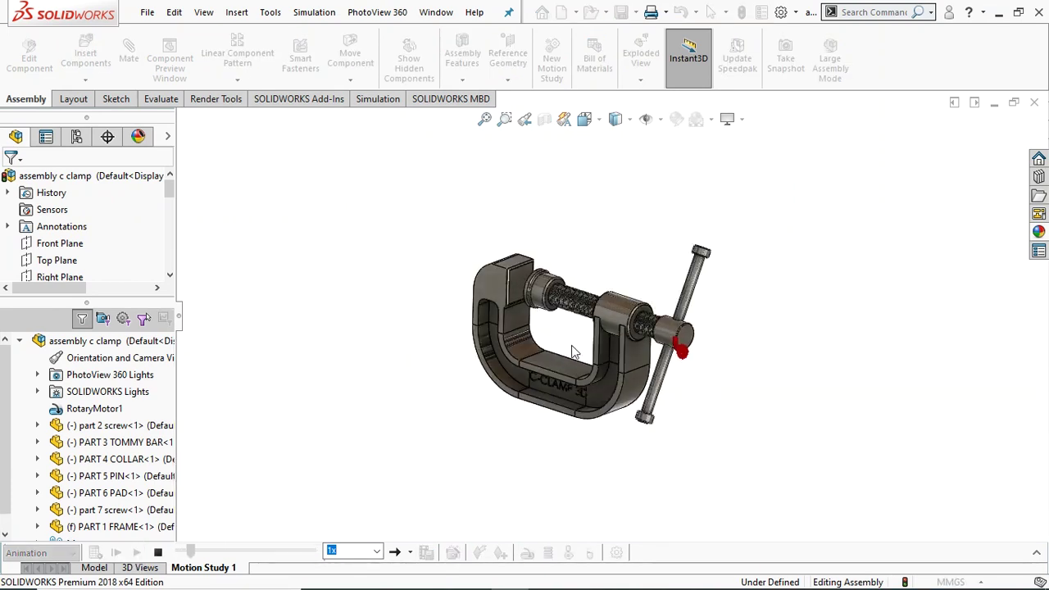